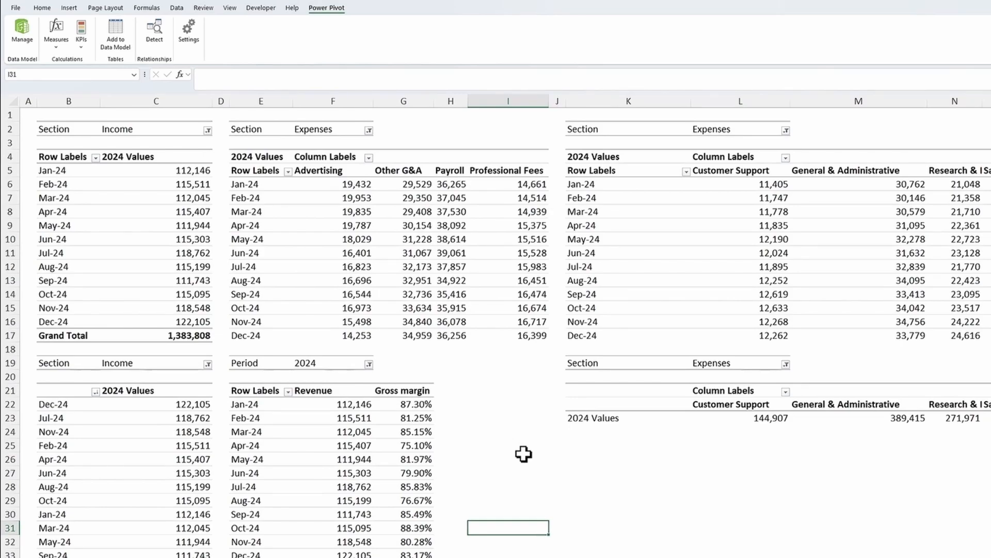
Step: Insert a Clustered Column PivotChart from the monthly 2024 income PivotTable on the Data sheet
left_click_drag(67, 171, 126, 191)
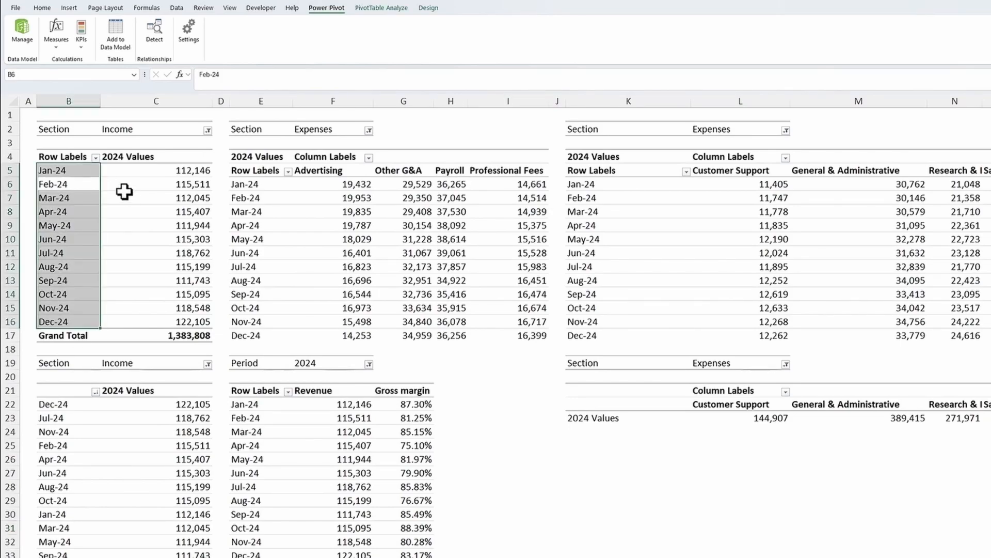
left_click(156, 211)
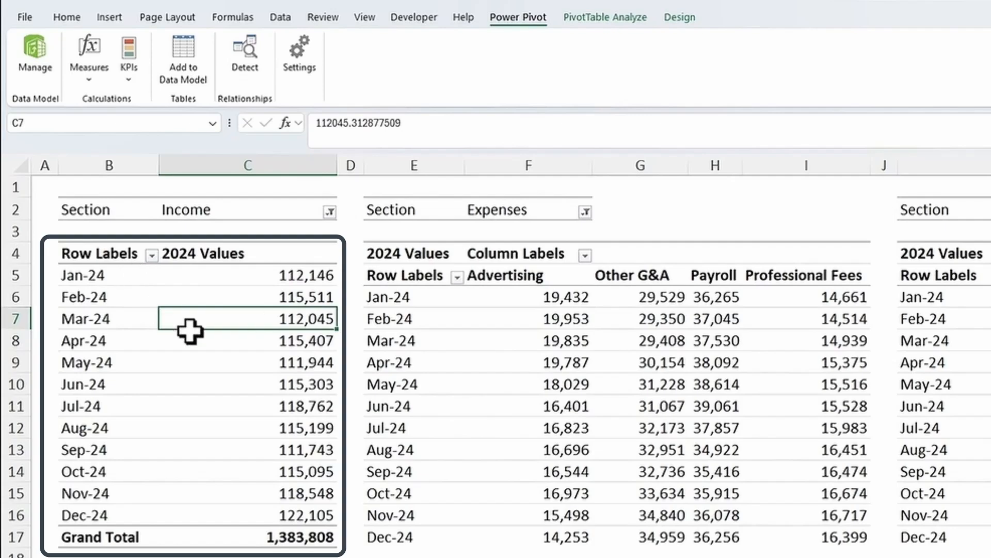
left_click_drag(81, 251, 290, 537)
left_click(110, 17)
left_click(603, 17)
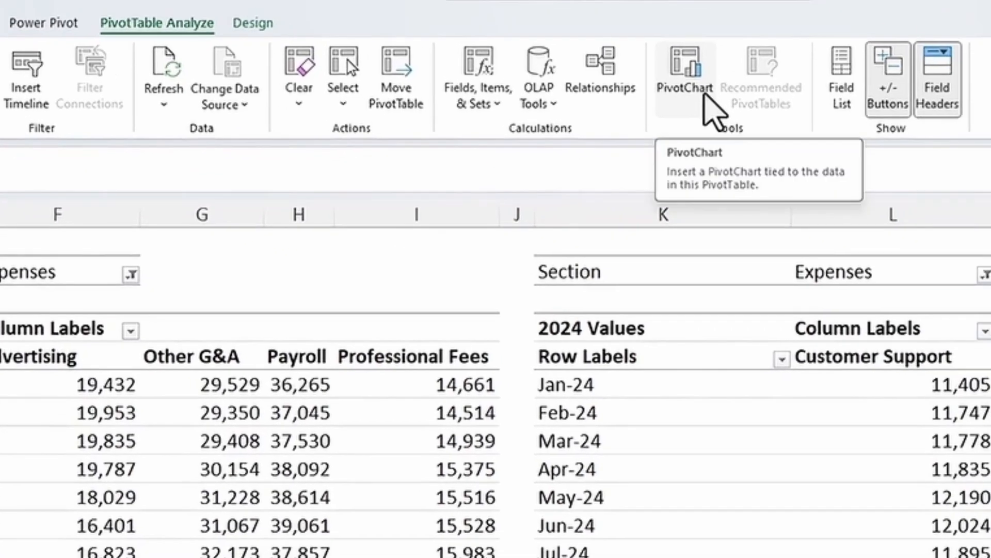
left_click(814, 108)
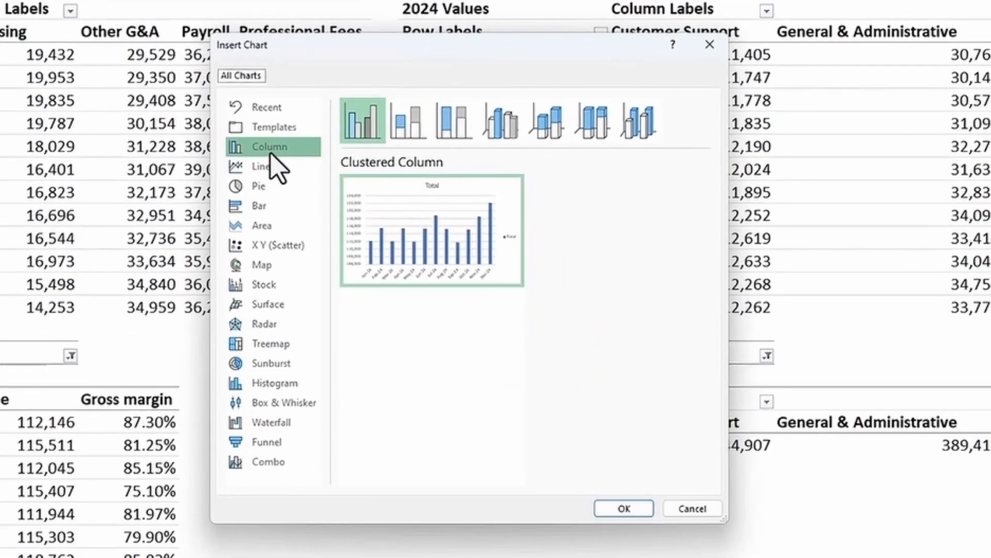
mouse_move(499, 221)
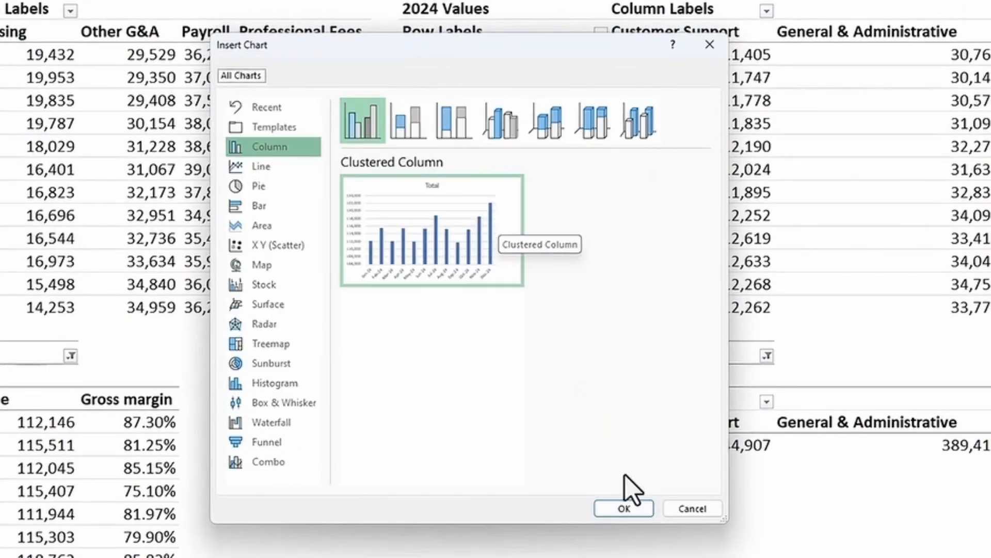
left_click(624, 509)
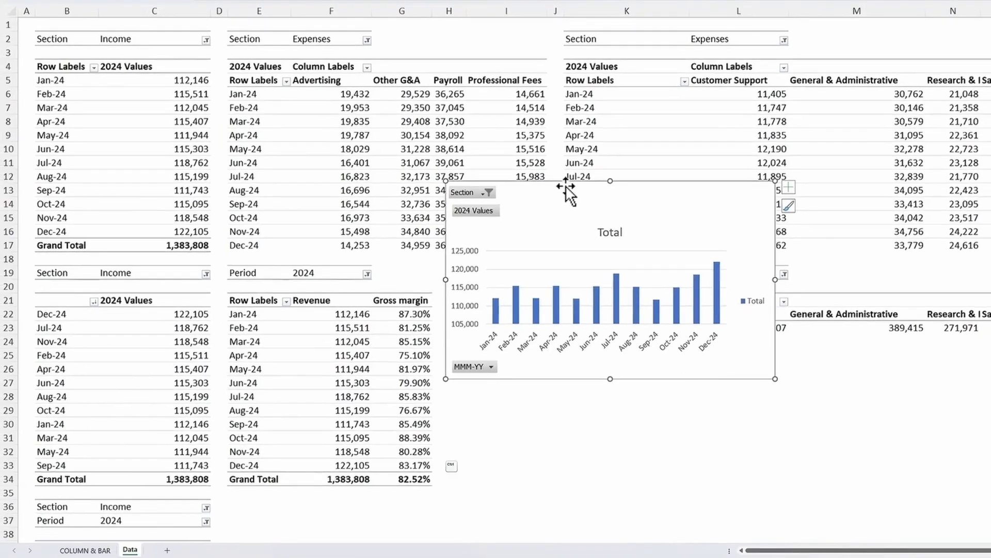
Step: Move the new chart from the Data sheet to the COLUMN & BAR sheet, under the Column label
key("ctrl+x")
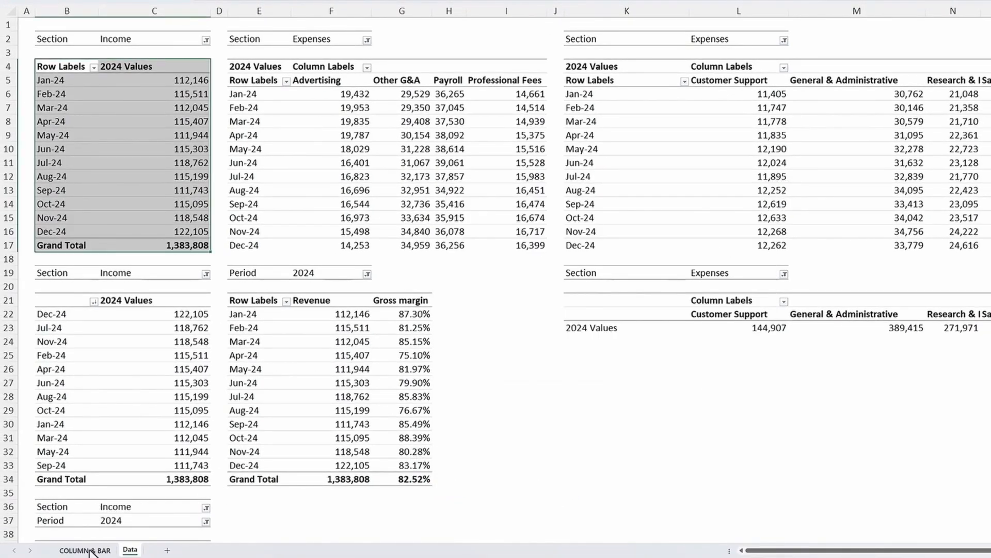
left_click(85, 550)
left_click(81, 153)
key("ctrl+v")
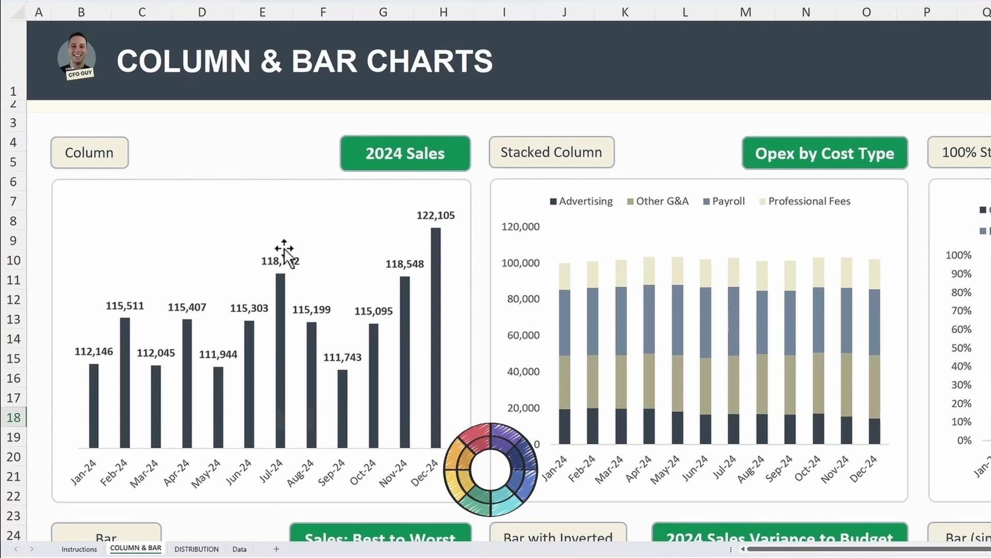
Step: Hide all field buttons on the pasted PivotChart
mouse_move(790, 430)
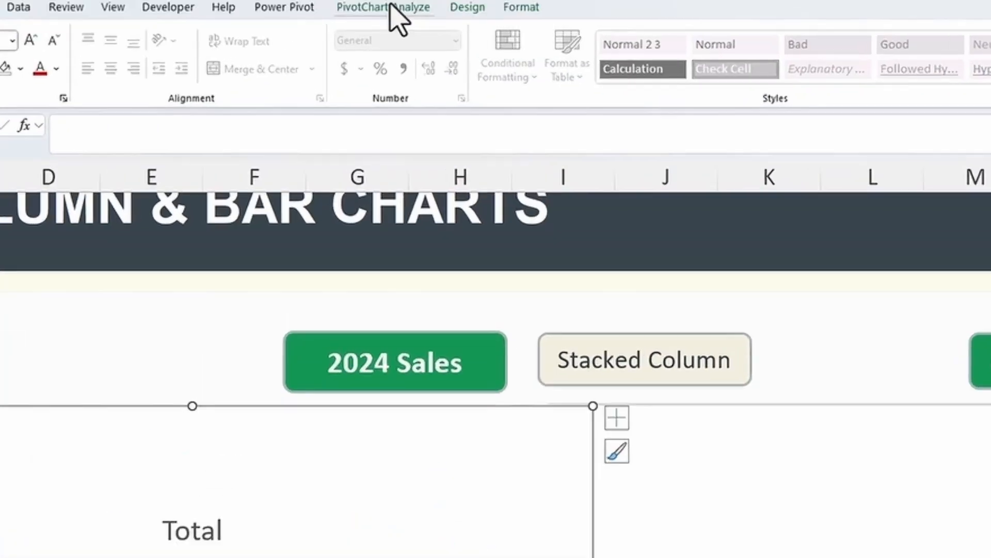
left_click(393, 8)
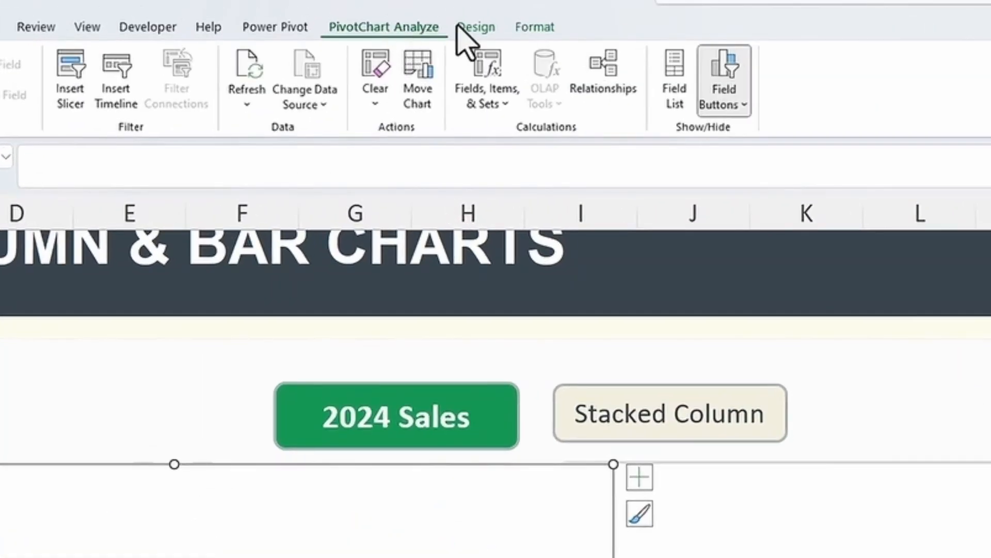
left_click(733, 100)
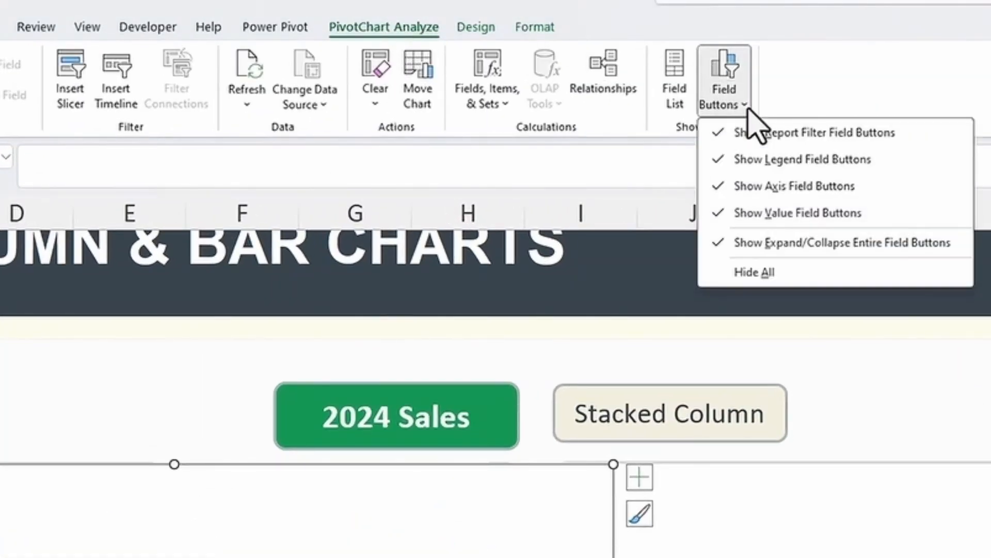
left_click(766, 283)
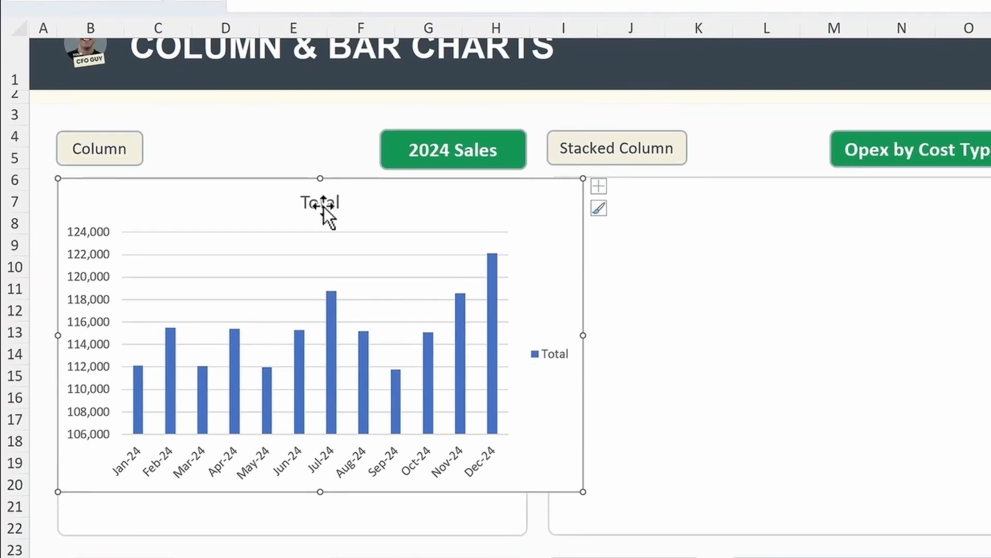
Step: Open the formatting options for the chart's title and place the pane beside the chart
left_click(112, 151)
left_click(440, 154)
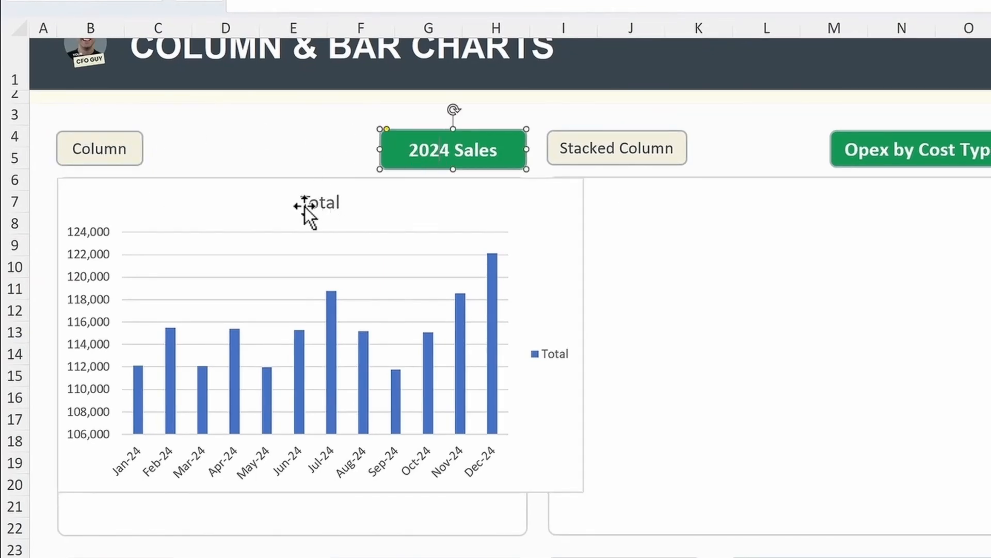
left_click(320, 207)
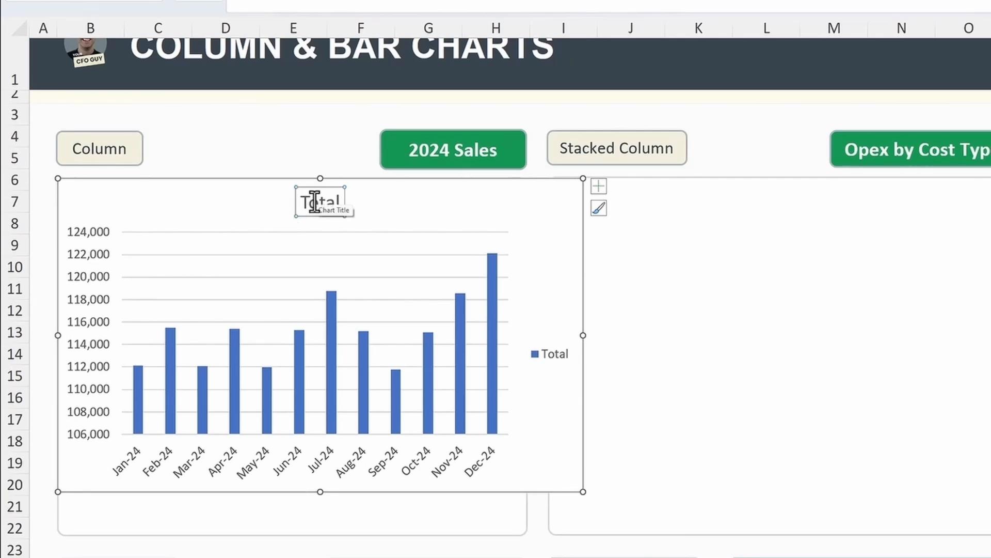
right_click(314, 217)
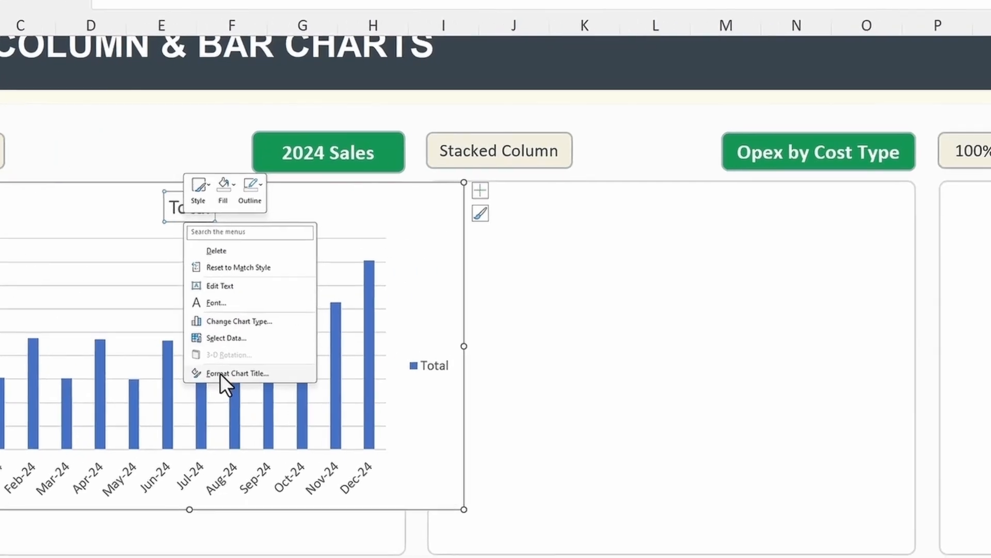
left_click(220, 373)
left_click_drag(878, 21, 796, 200)
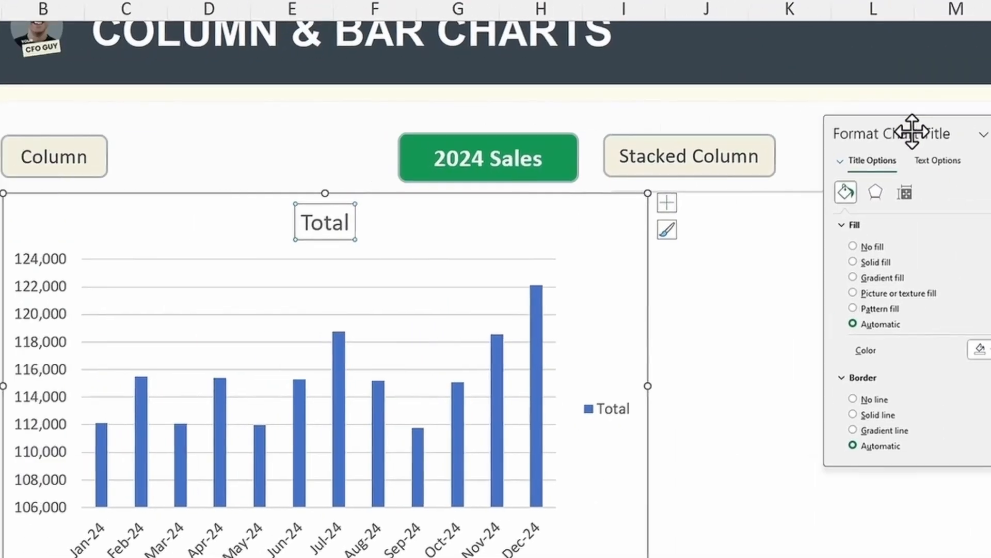
Step: Choose Chart Title among the chart elements and delete the title
left_click(710, 240)
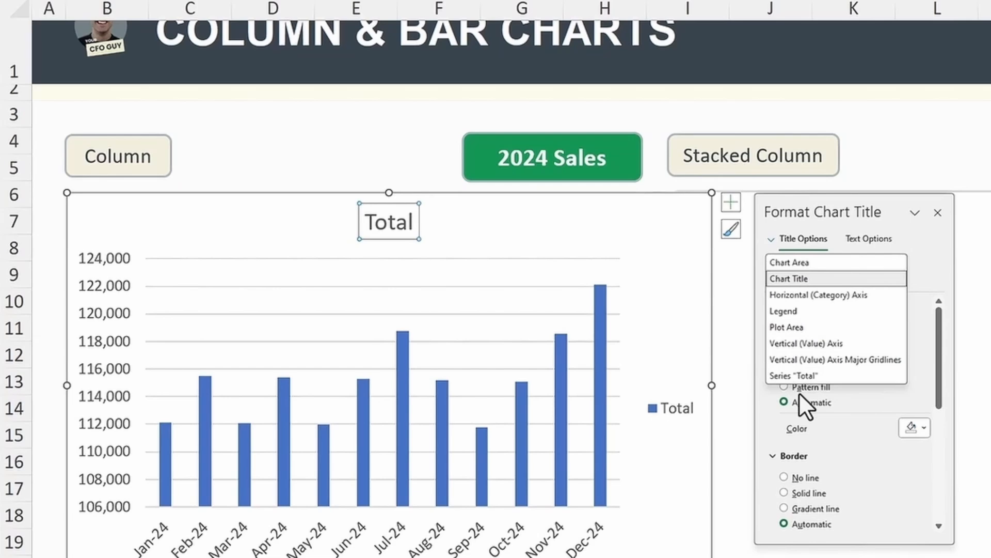
left_click(804, 279)
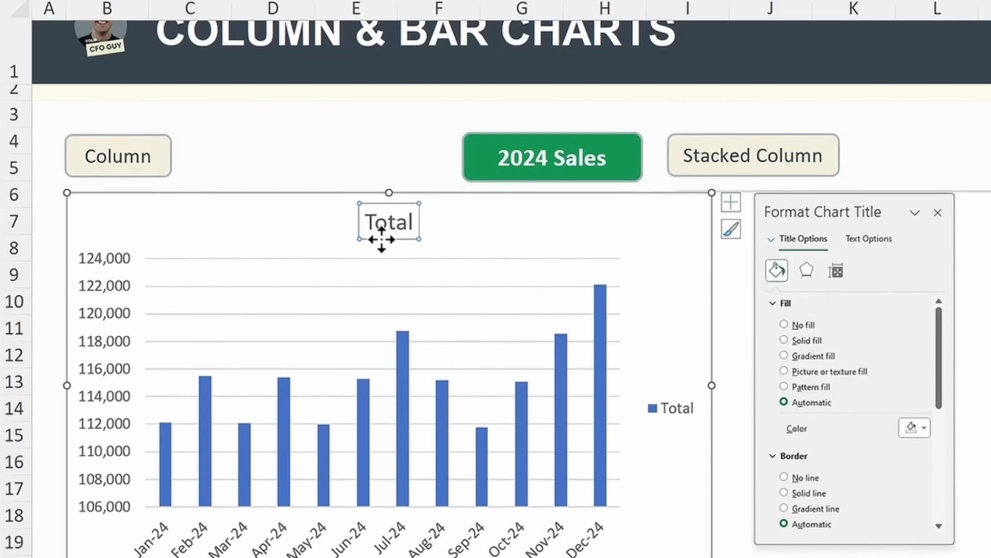
key("Delete")
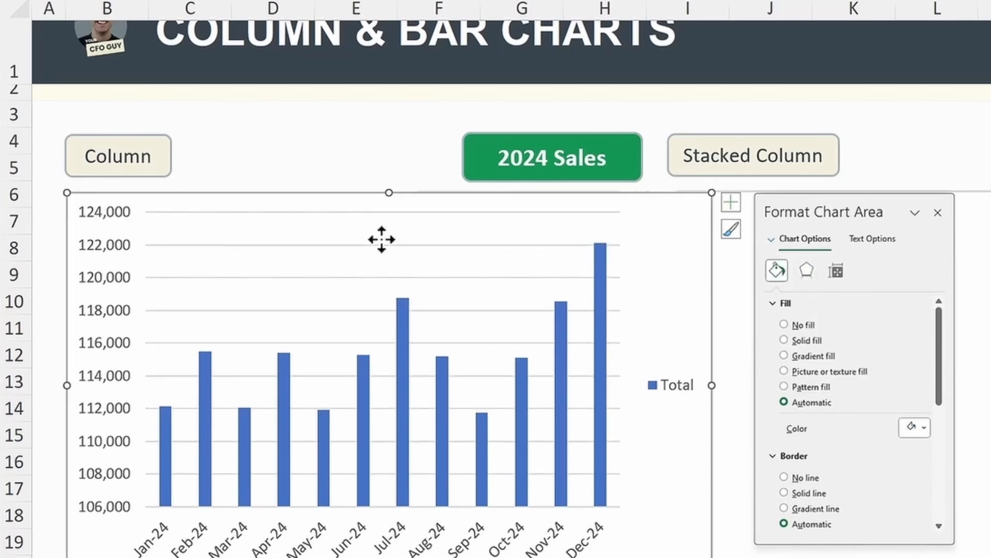
Step: Delete the major gridlines and the legend from the column chart
left_click(330, 244)
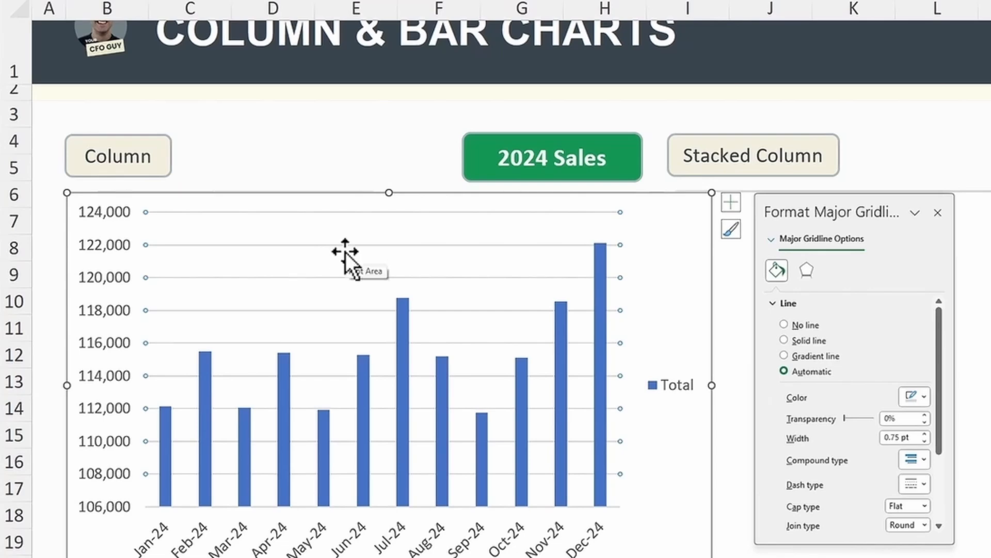
left_click(674, 385)
left_click(680, 386)
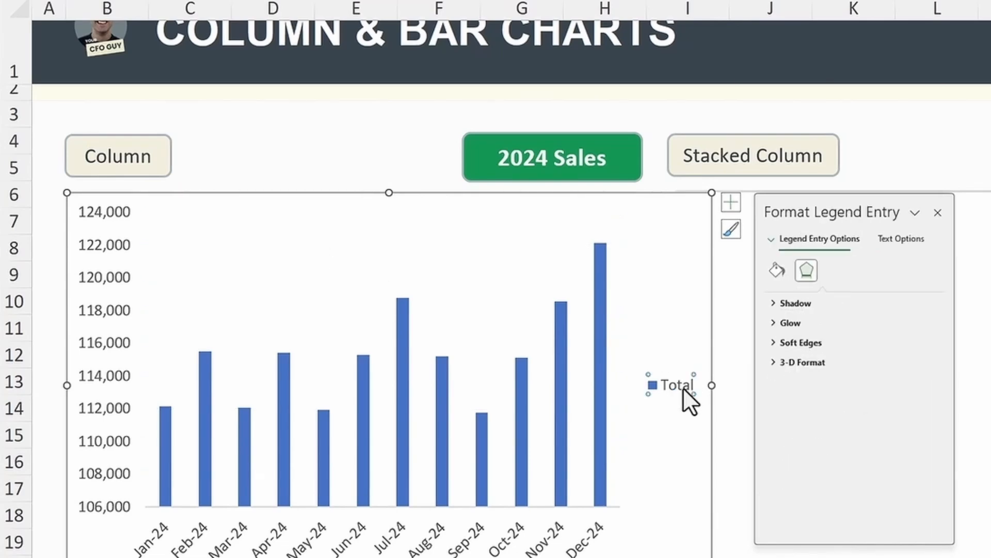
key("Delete")
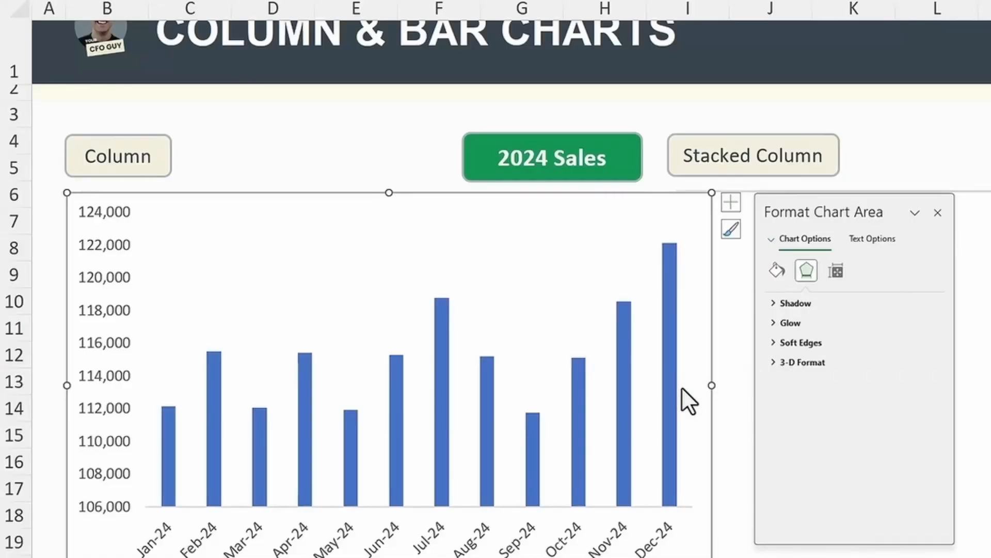
Step: Add data labels to the column series and delete the vertical axis
left_click(170, 436)
right_click(169, 436)
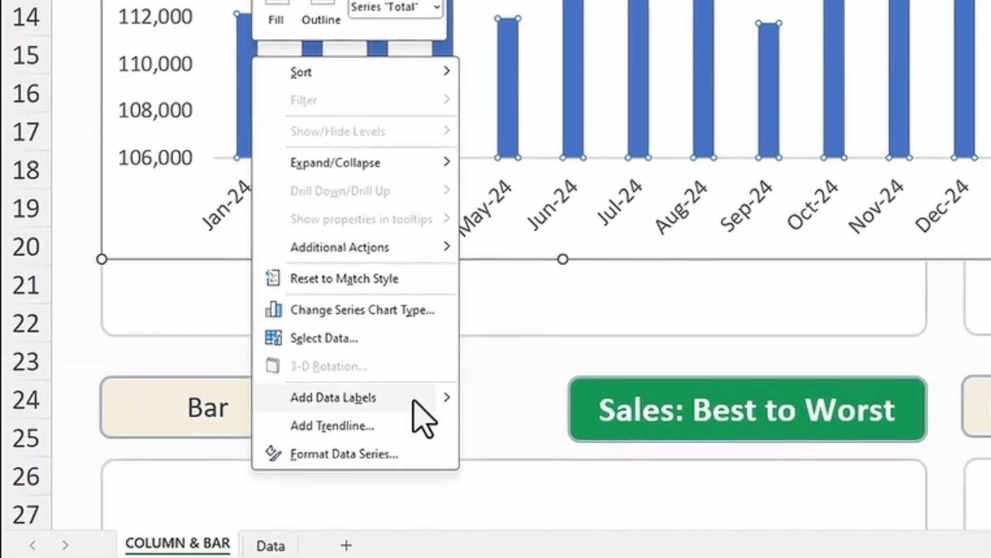
mouse_move(445, 459)
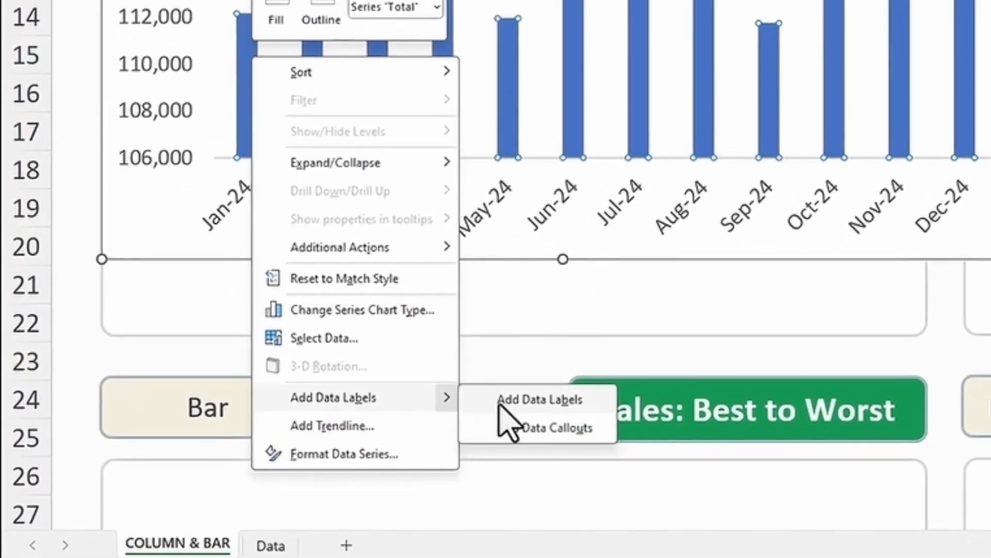
left_click(496, 460)
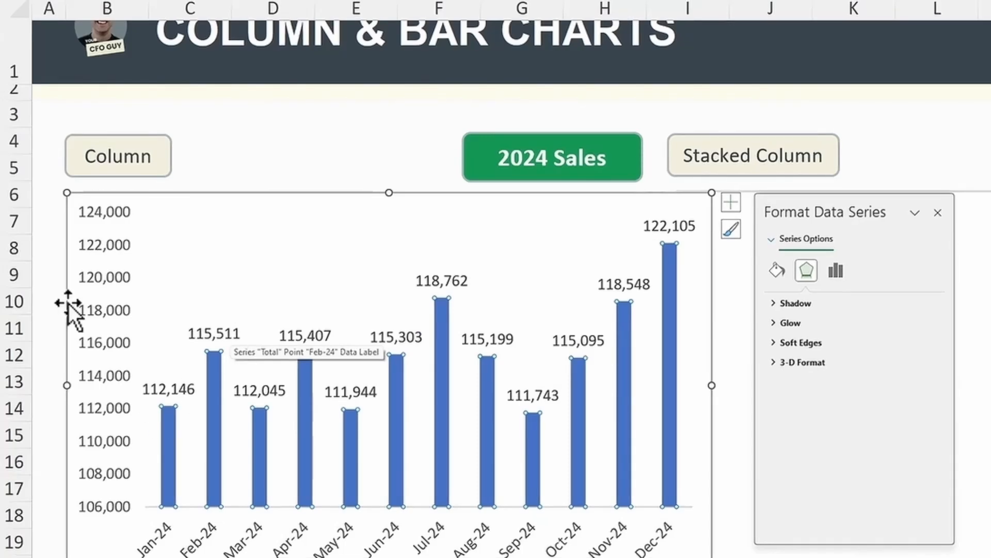
left_click(108, 246)
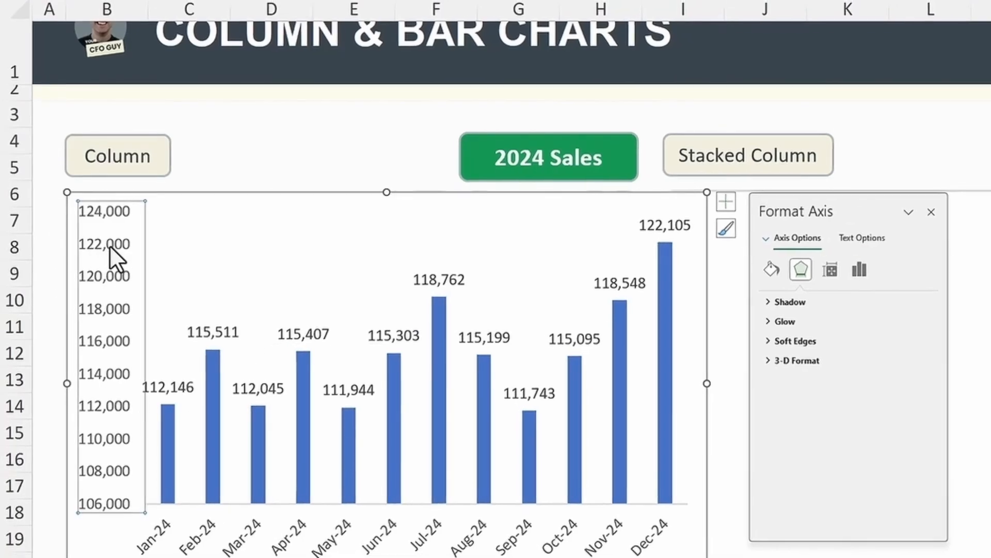
key("Delete")
Step: Fill the column series with the dark slate color from the recent colors
left_click(113, 452)
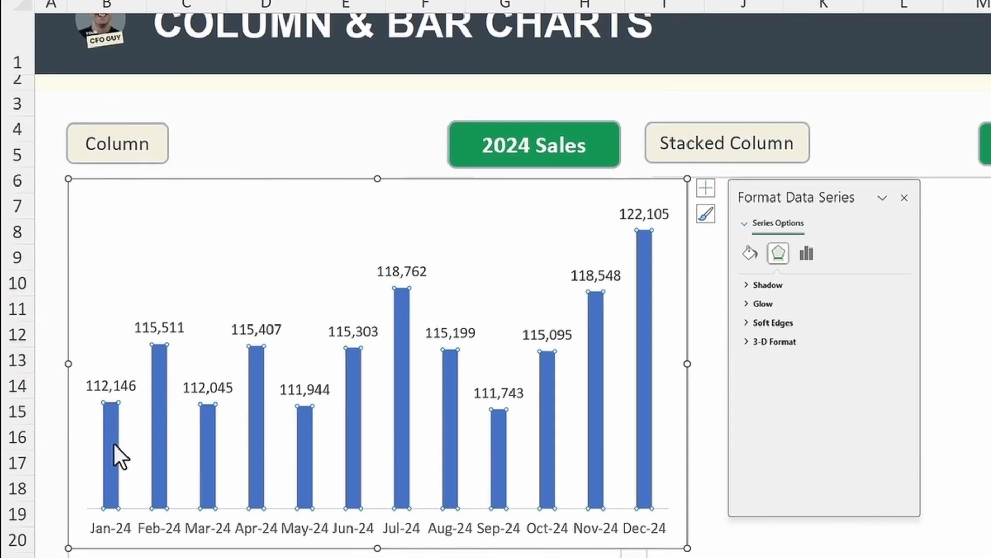
right_click(114, 448)
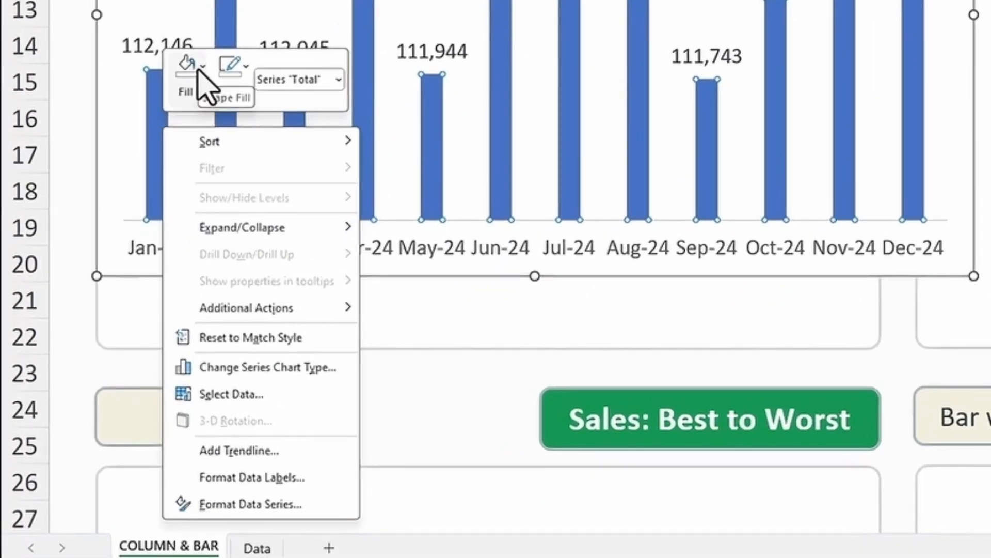
left_click(201, 70)
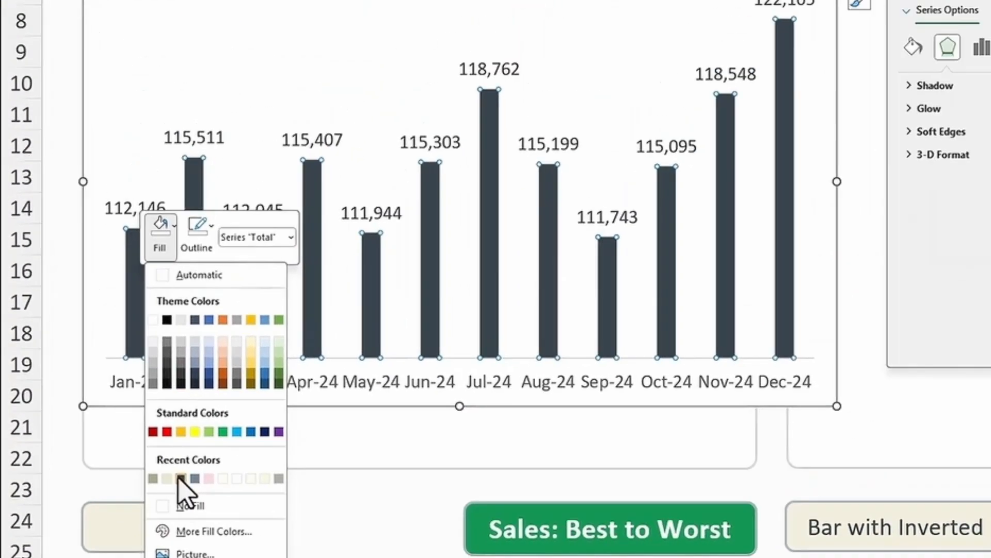
left_click(216, 357)
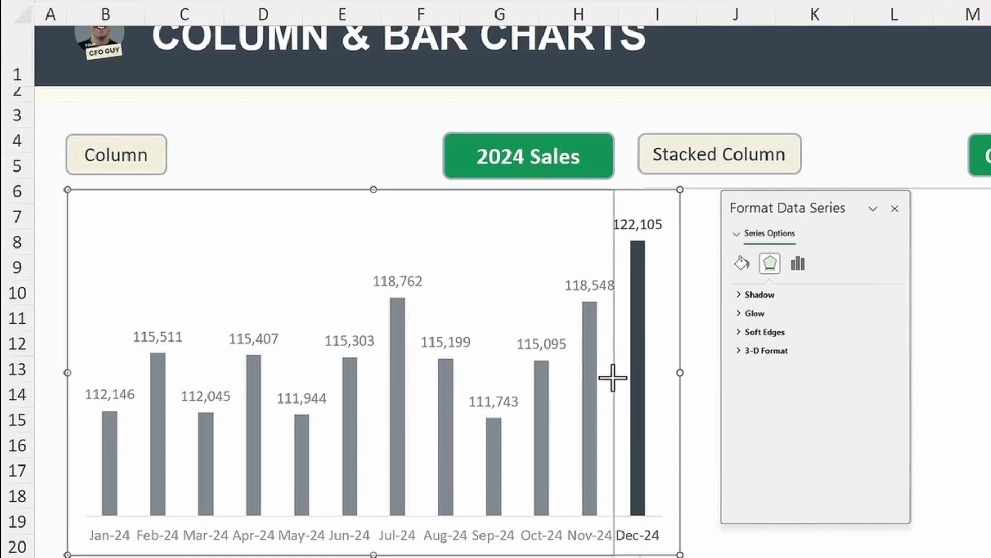
Step: Narrow the chart to the width of the frame behind it and remove the chart's outline and fill
left_click_drag(608, 377, 608, 377)
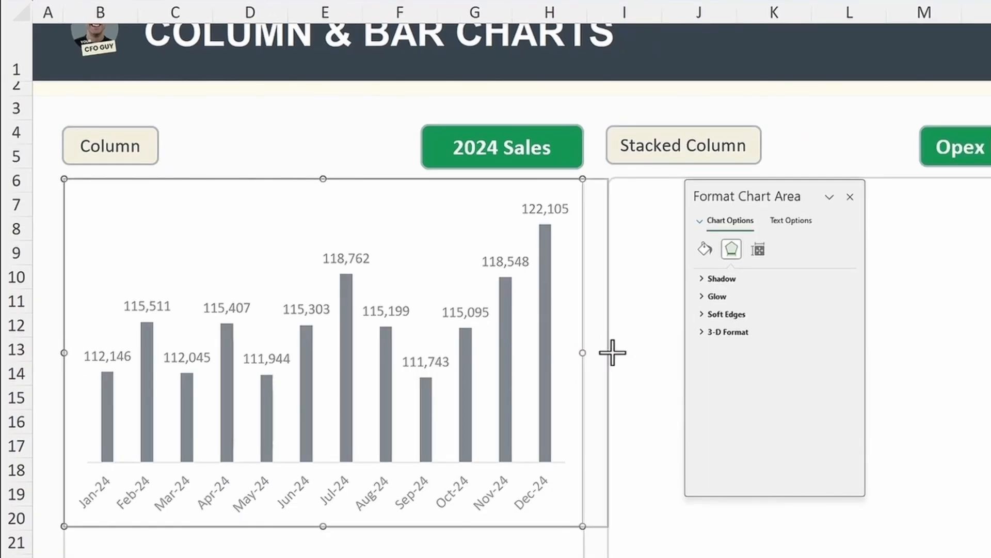
left_click_drag(608, 351, 579, 351)
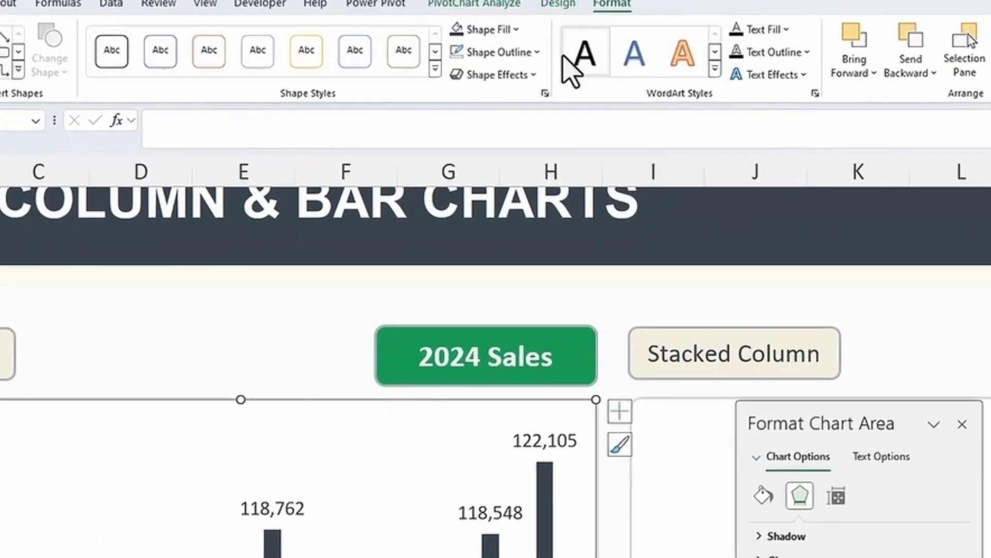
left_click(532, 73)
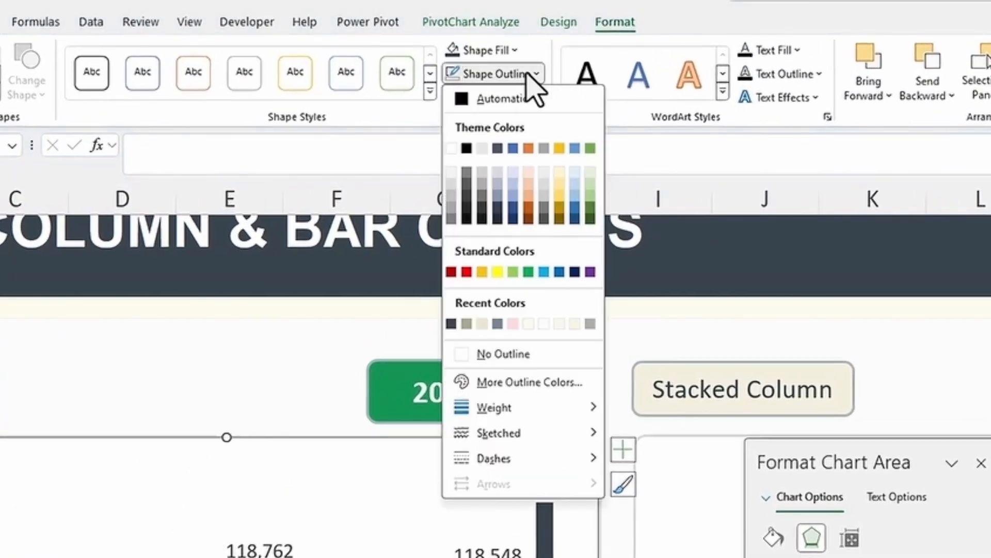
left_click(506, 361)
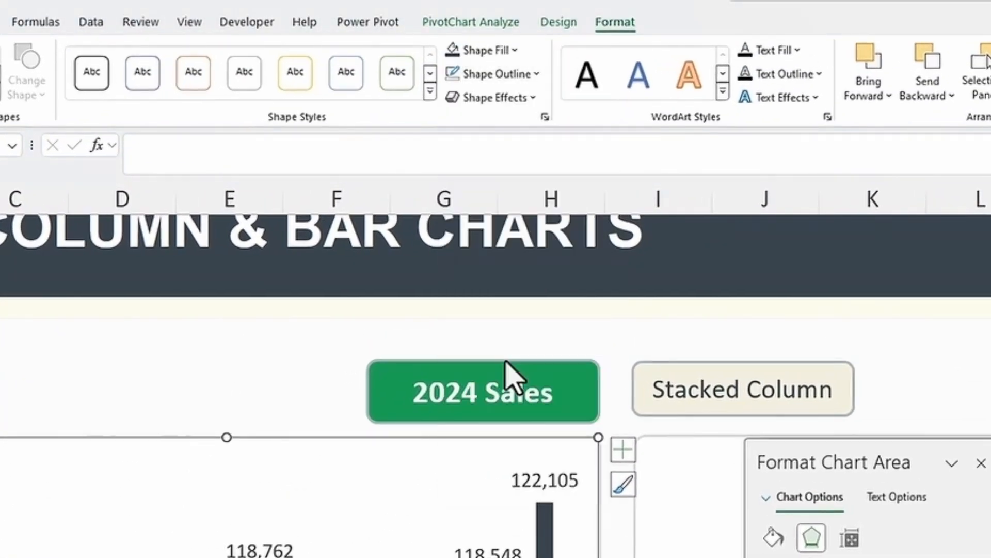
left_click(500, 54)
left_click(483, 333)
left_click(250, 471)
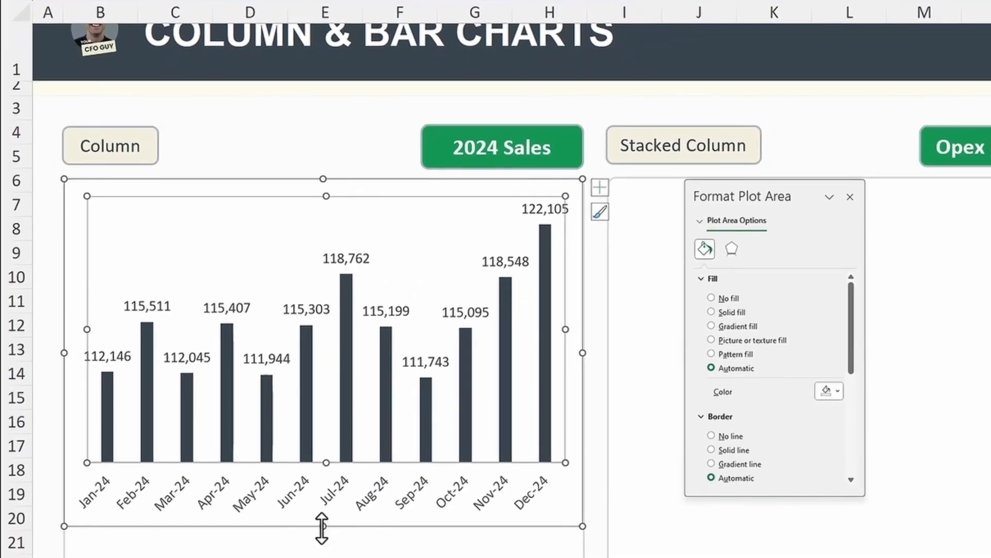
Step: Extend the 2024 Sales column chart's height down to the bottom edge of the frame behind it
left_click_drag(322, 527, 323, 557)
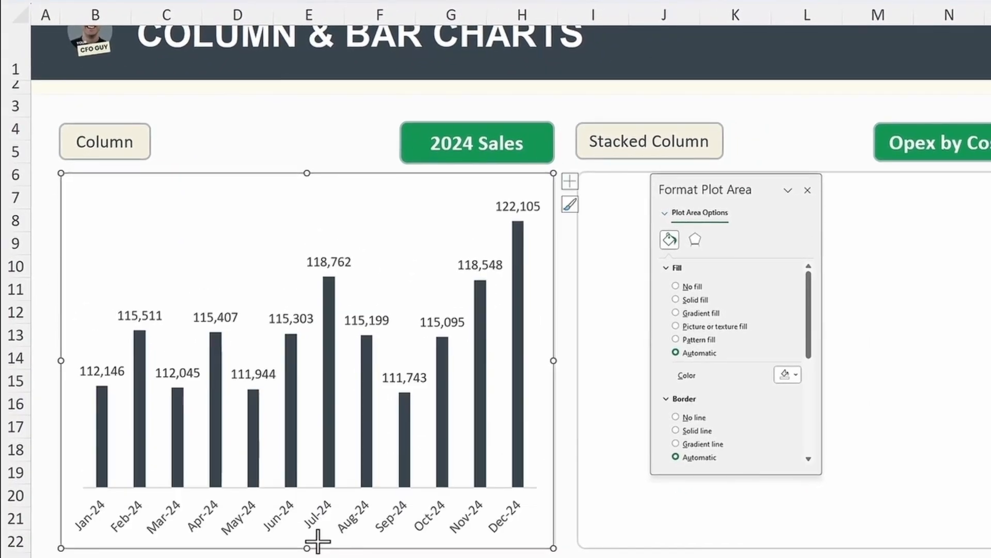
left_click(309, 115)
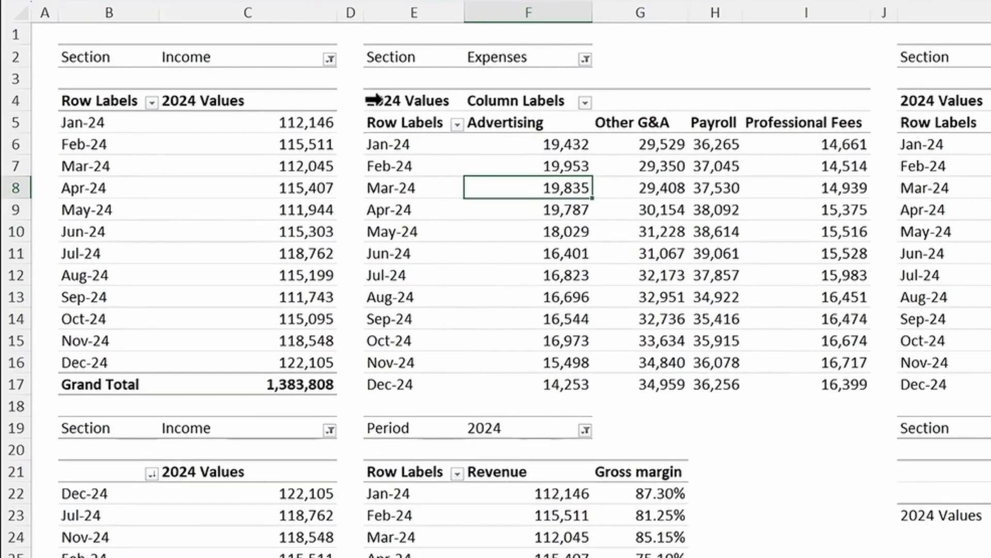
Step: Insert a Stacked Column PivotChart from the monthly expenses PivotTable broken down by Advertising, Other G&A, Payroll and Professional Fees
left_click_drag(388, 144, 783, 380)
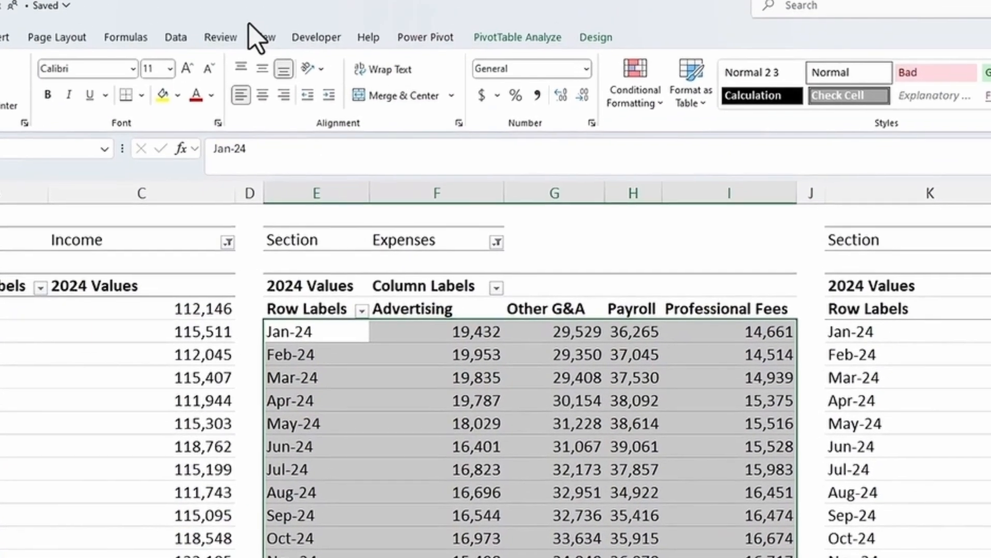
left_click(517, 37)
left_click(798, 67)
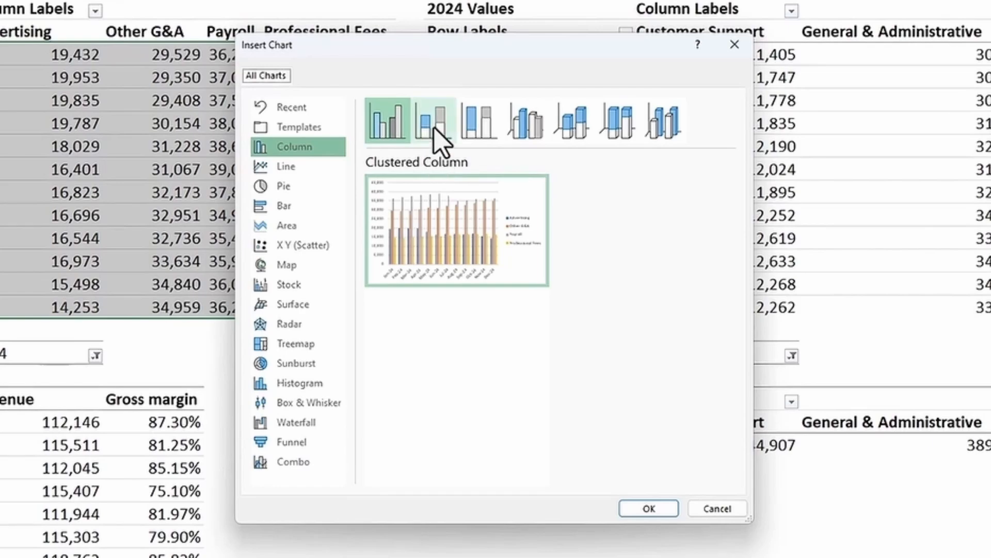
left_click(435, 129)
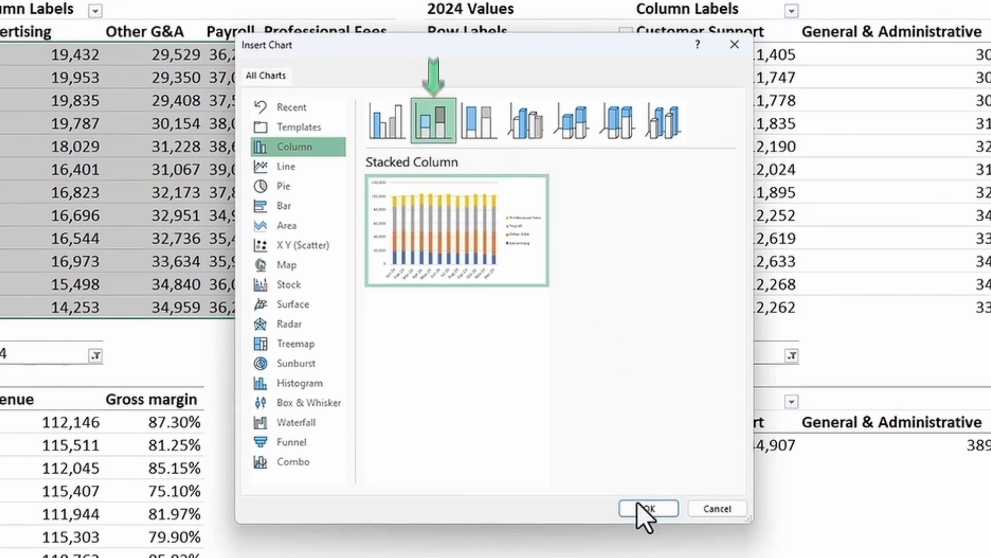
left_click(649, 508)
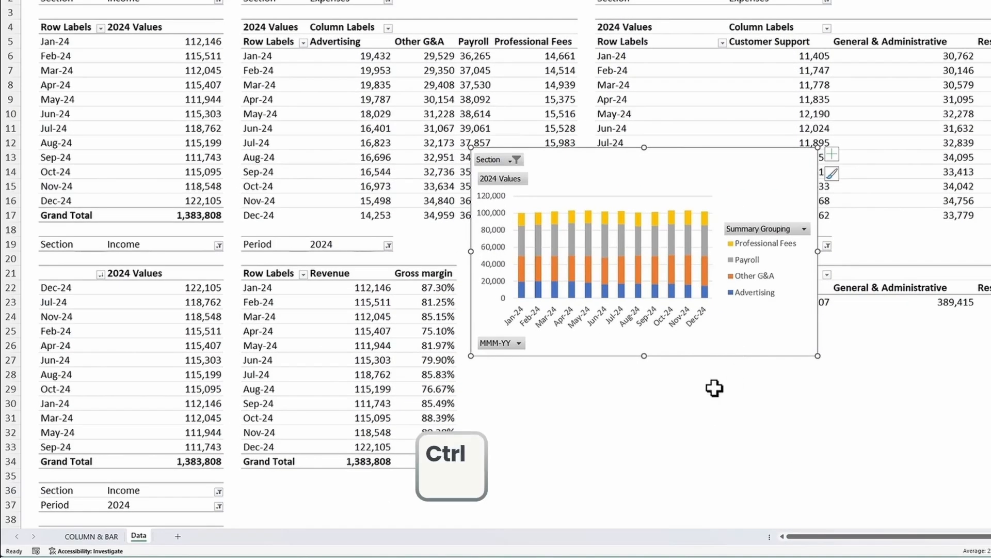
Step: Move the stacked chart to the COLUMN & BAR sheet and size it to fit the Opex by Cost Type frame
key("ctrl+x")
left_click(103, 535)
left_click(576, 196)
key("ctrl+v")
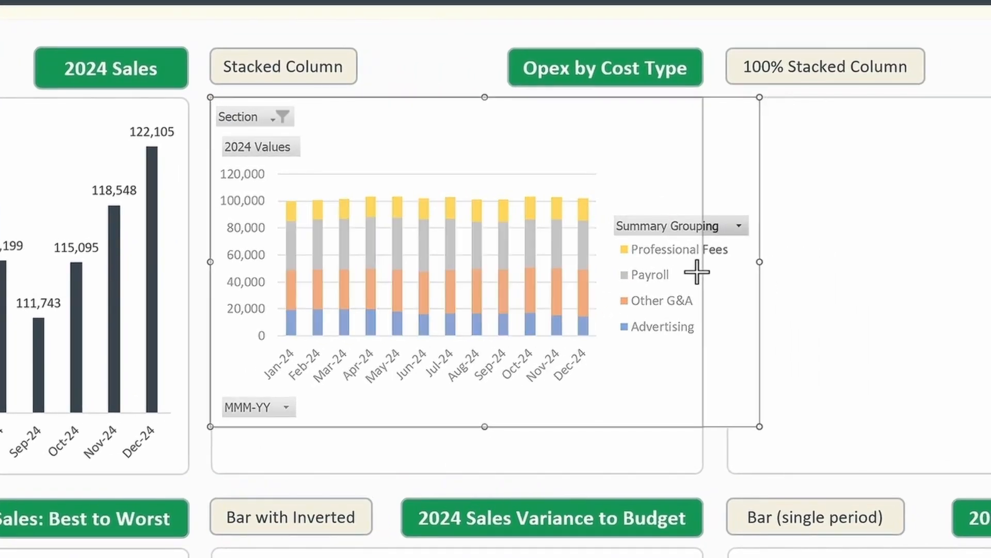
left_click_drag(697, 272, 702, 272)
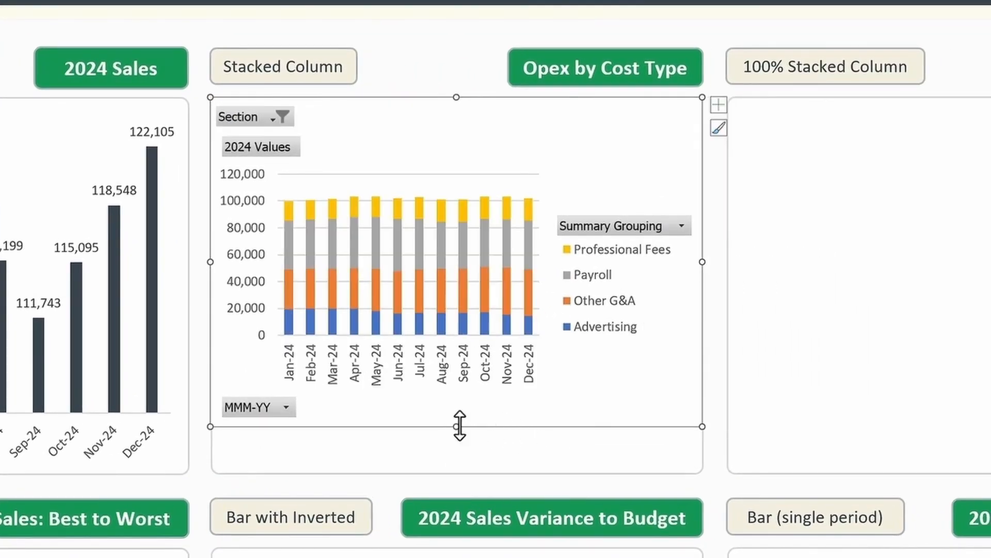
left_click_drag(454, 425, 462, 470)
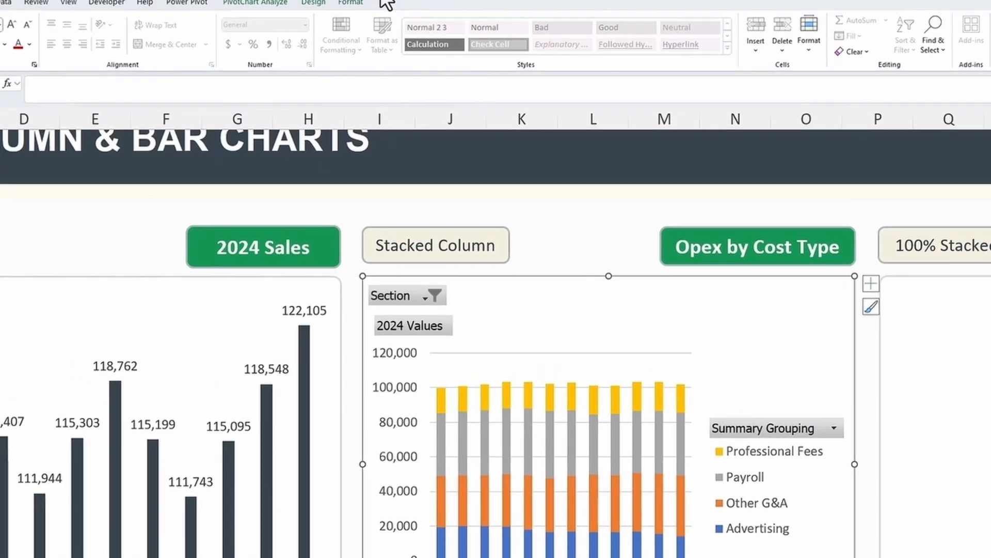
Step: Hide all field buttons on the Opex by Cost Type stacked chart
left_click(250, 2)
left_click(469, 42)
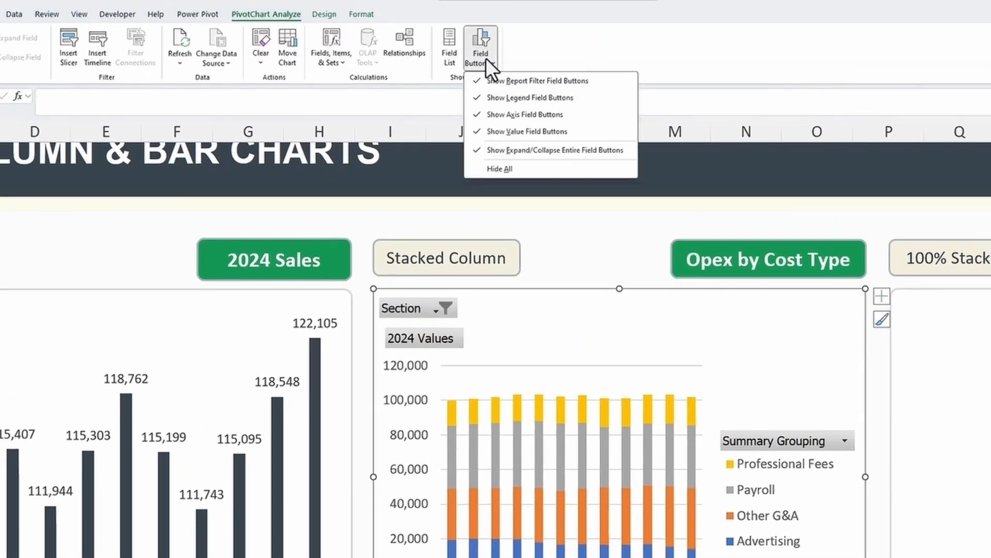
left_click(499, 168)
Step: Set the stacked chart's legend position to Top
left_click(759, 439)
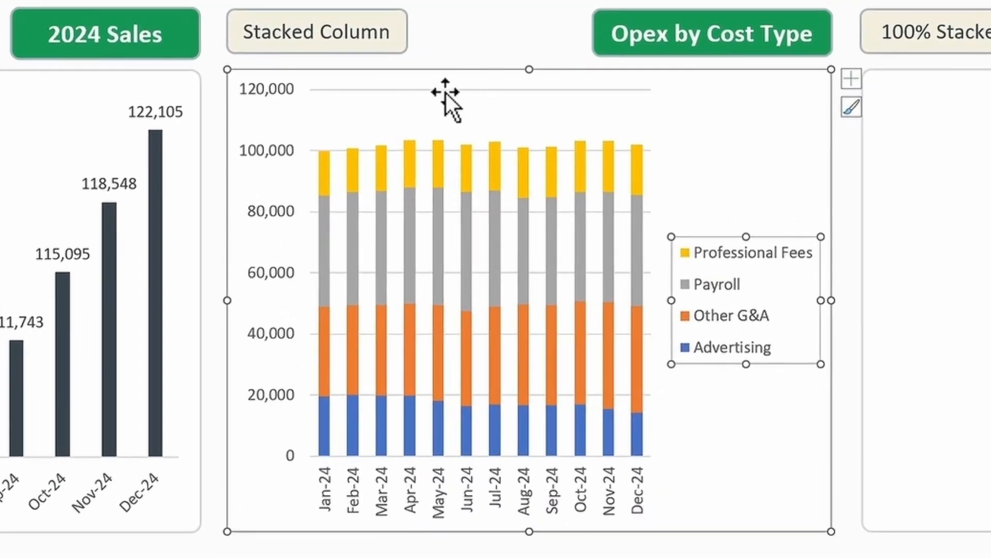
right_click(720, 308)
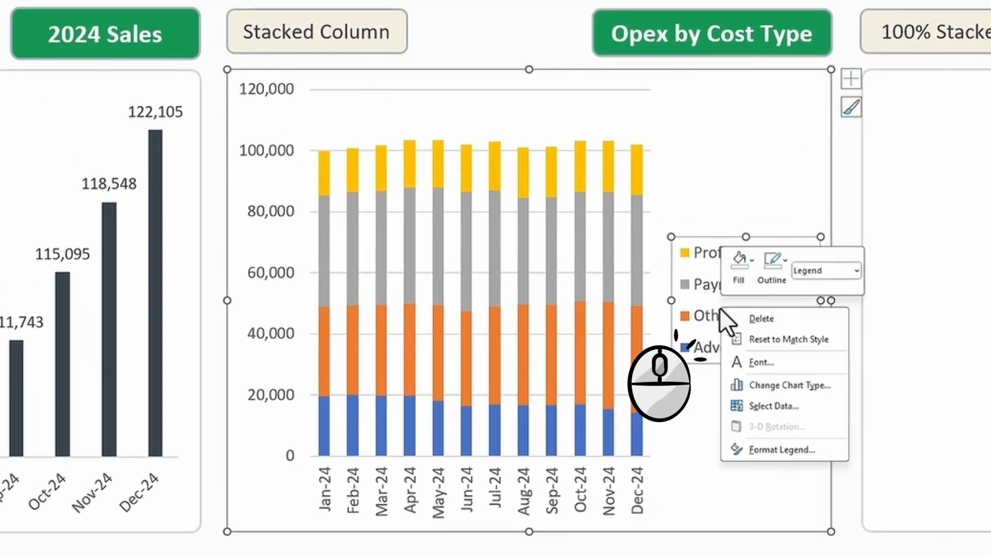
left_click(777, 449)
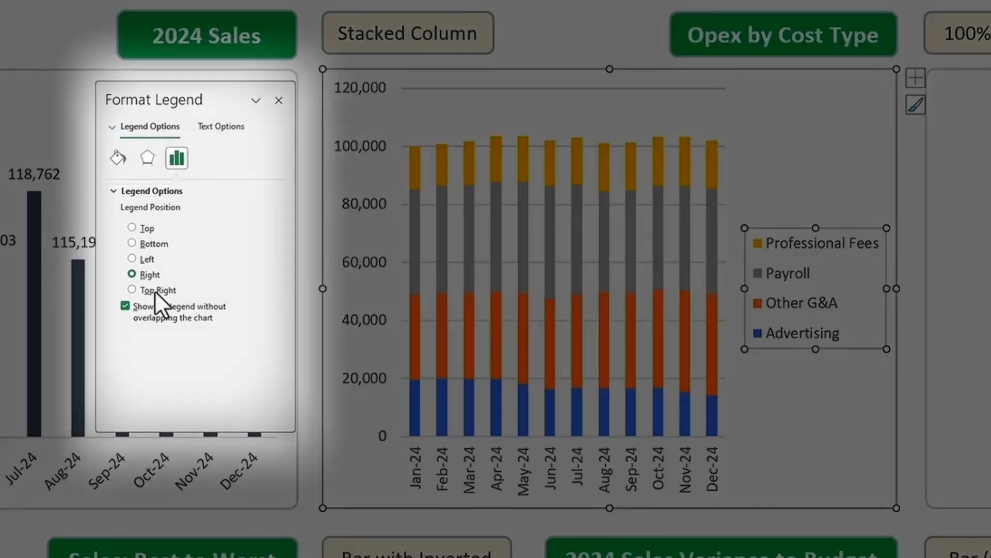
left_click(131, 227)
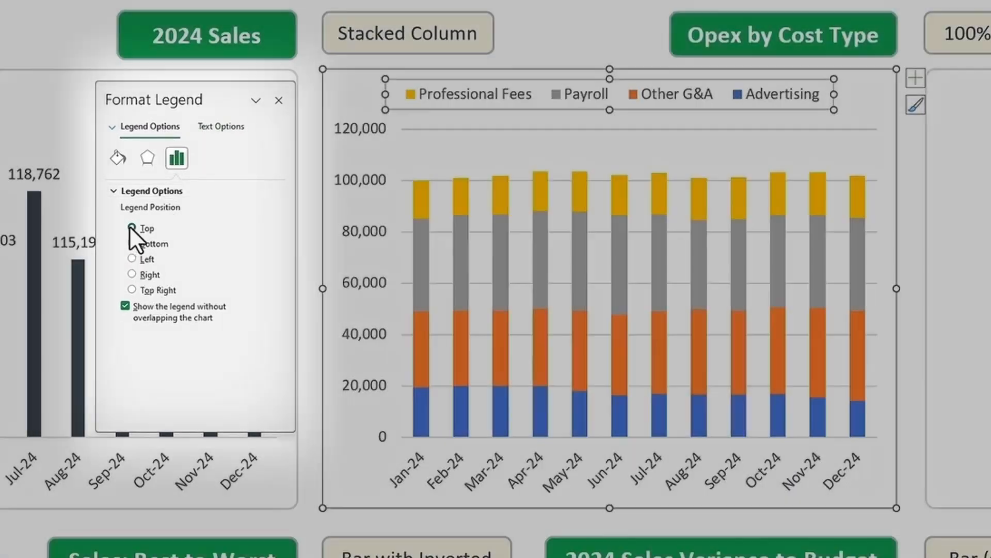
Step: Recolor the stacked series from the recent colors: Advertising dark slate, Other G&A olive, Payroll blue-gray and Professional Fees cream
right_click(421, 408)
left_click(440, 430)
left_click(434, 305)
left_click(118, 158)
left_click(255, 333)
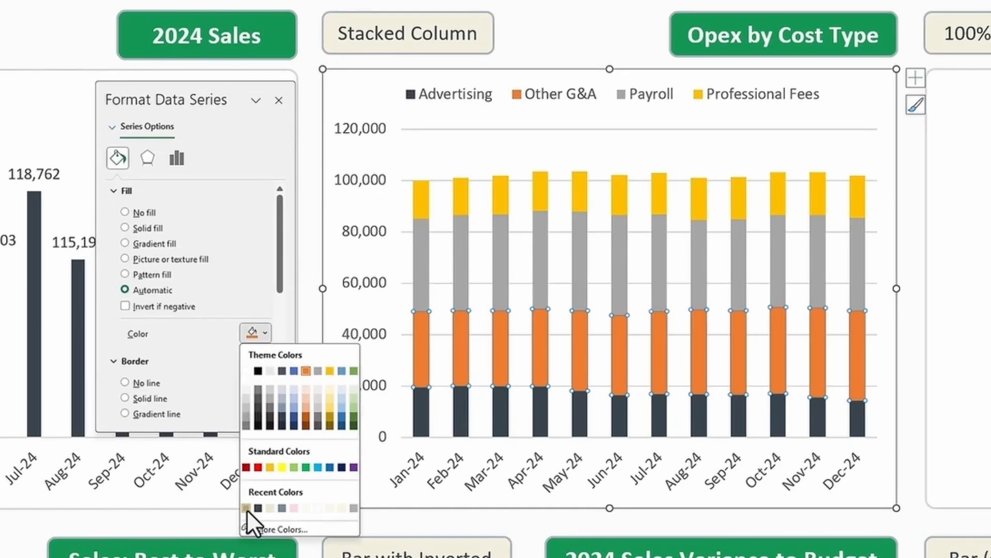
left_click(248, 511)
left_click(255, 334)
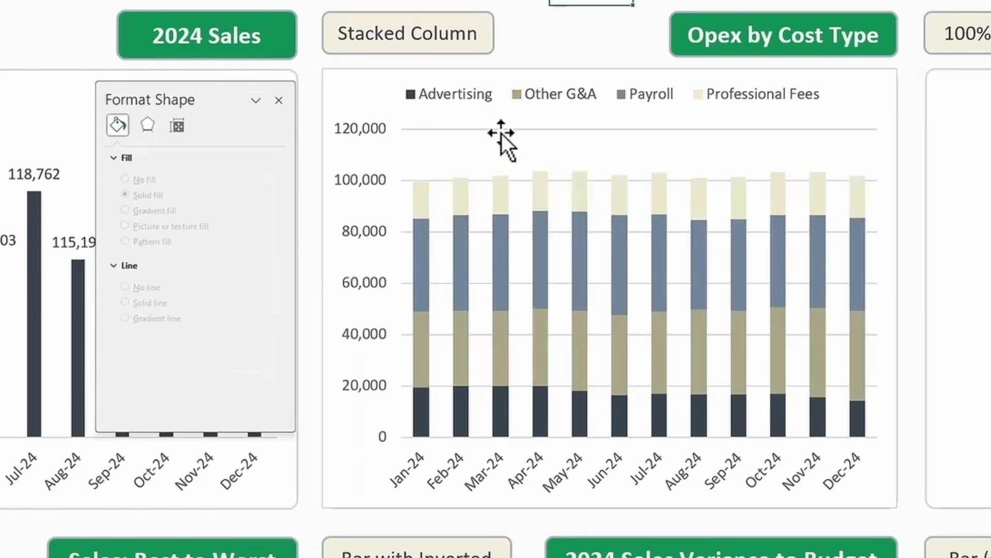
Step: Delete the stacked chart's major gridlines and give its chart area no outline and no fill
left_click(498, 131)
left_click(498, 116)
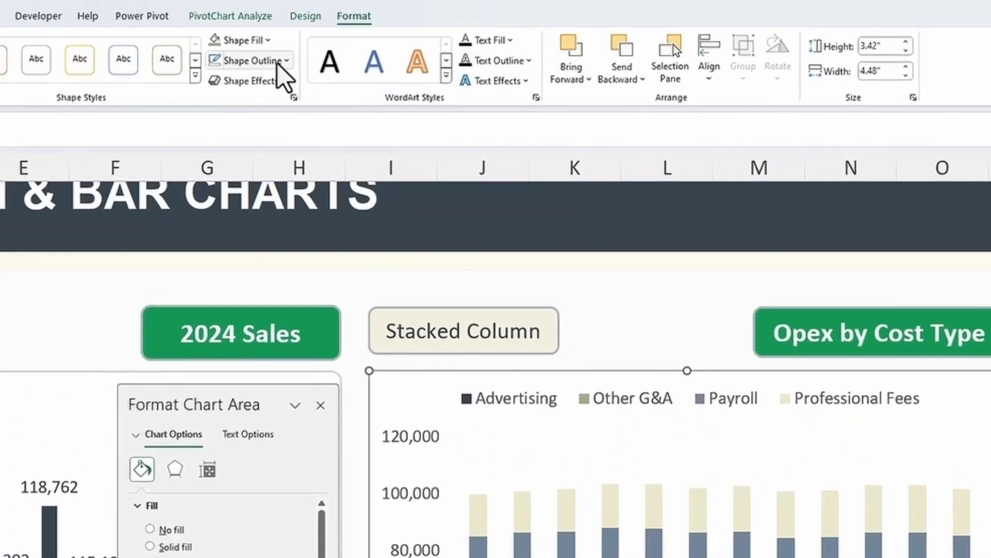
left_click(278, 62)
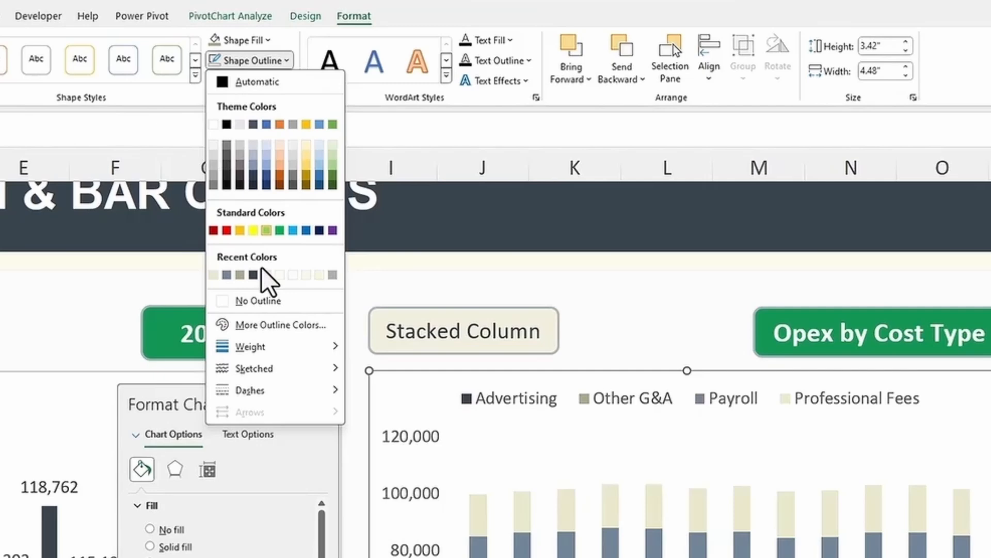
left_click(262, 301)
left_click(242, 41)
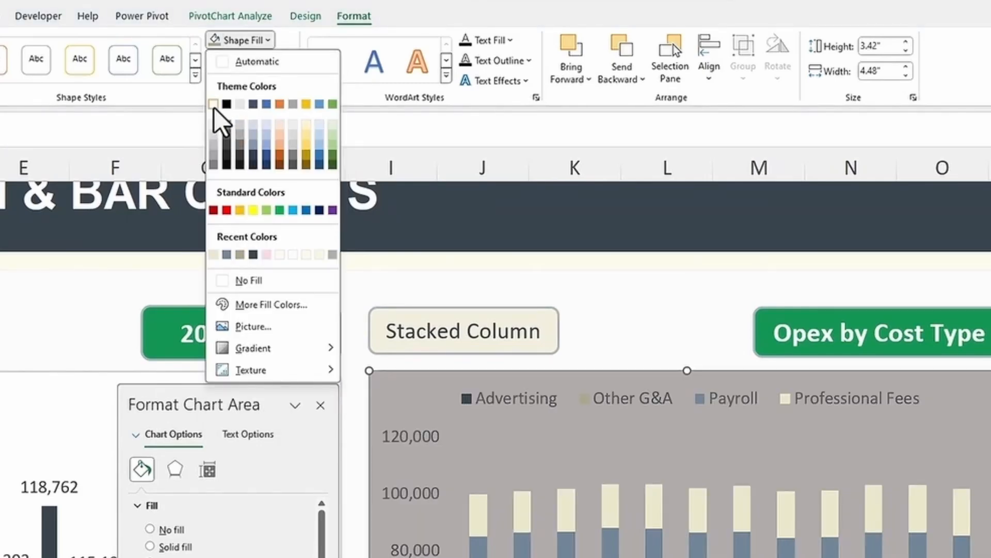
left_click(247, 282)
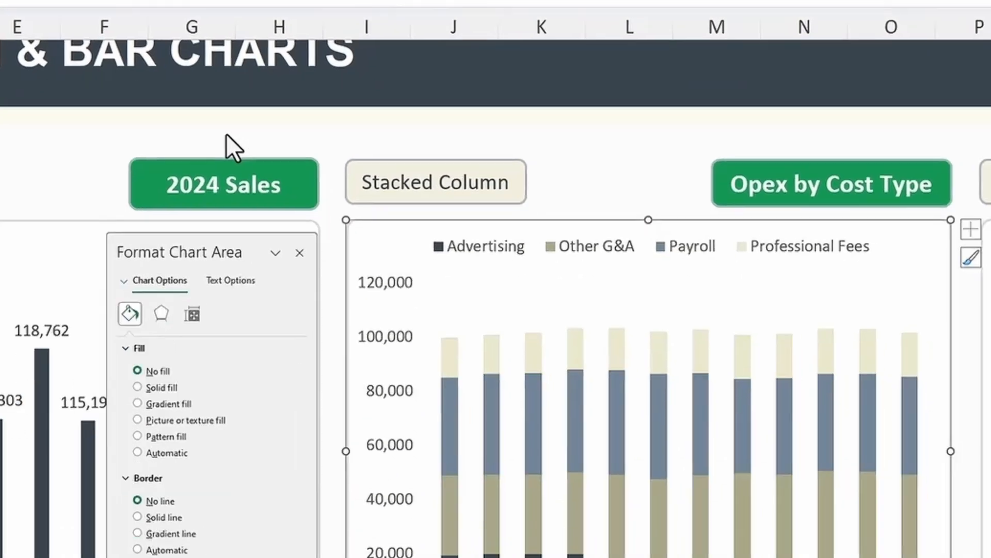
left_click(449, 555)
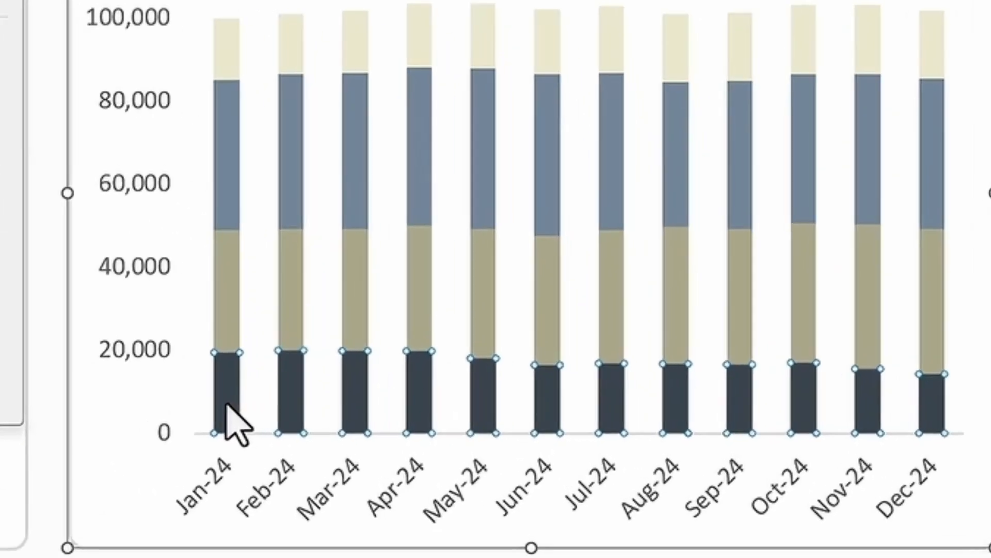
mouse_move(425, 419)
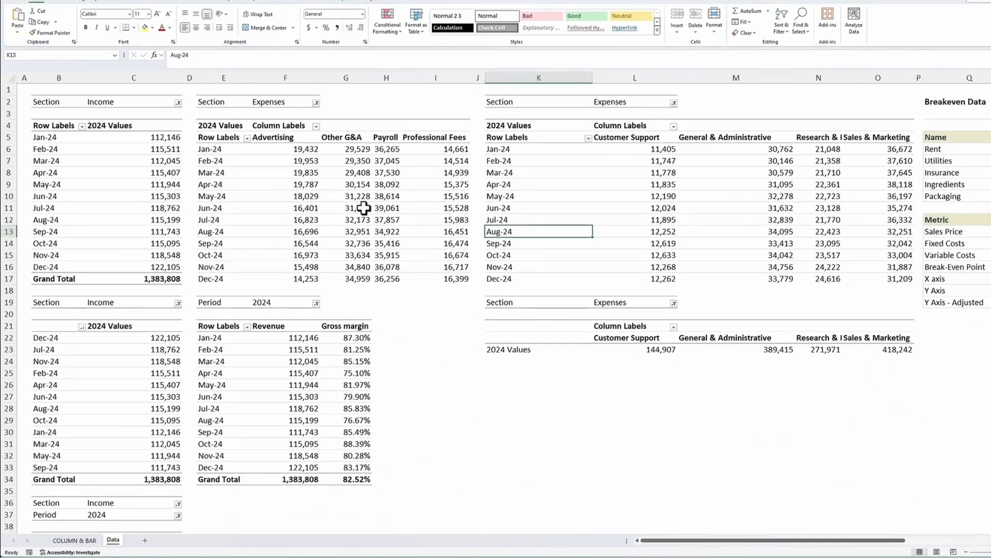
Step: Insert a 100% Stacked Column PivotChart from the Jan-24 to Dec-24 expenses in the department PivotTable on the Data sheet
left_click(546, 162)
left_click_drag(513, 148, 890, 293)
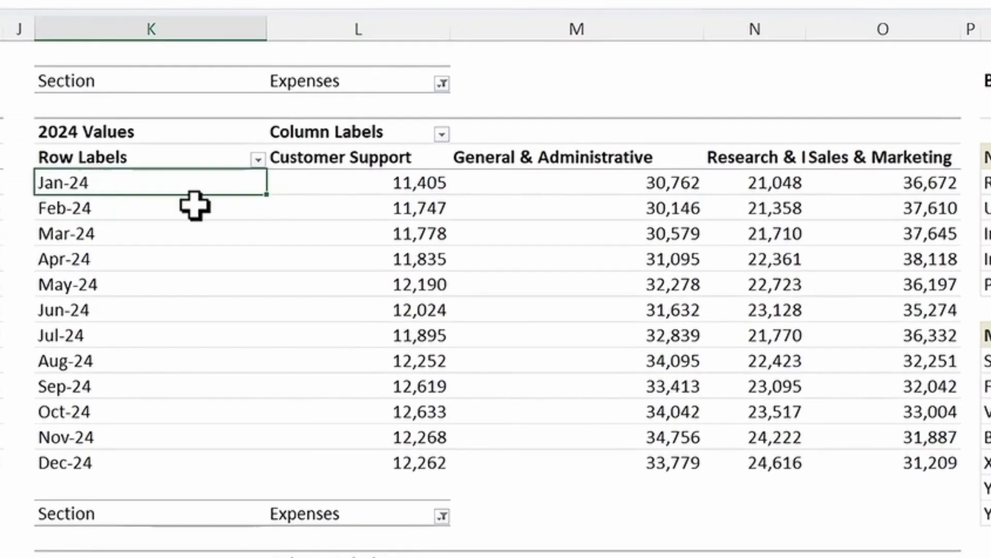
left_click_drag(903, 495, 903, 461)
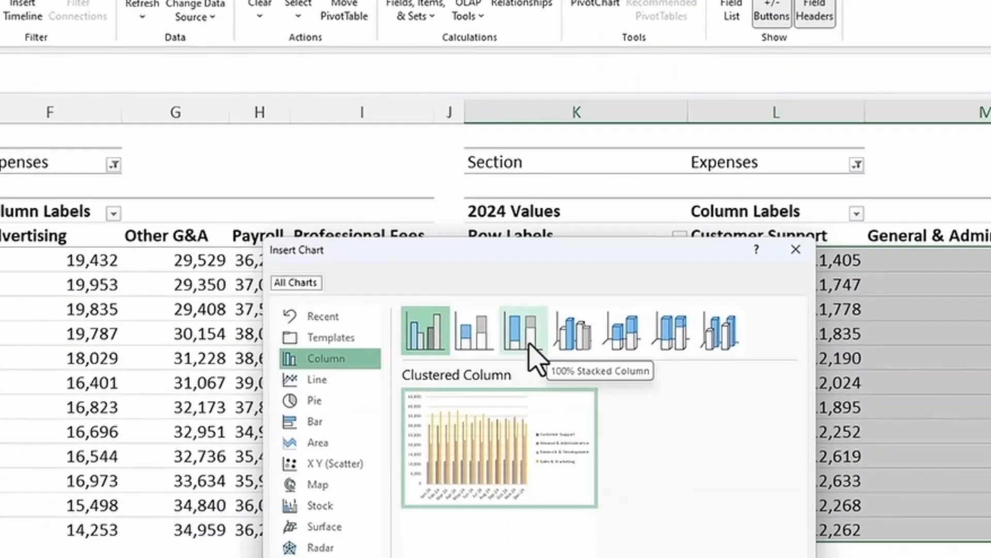
left_click(519, 327)
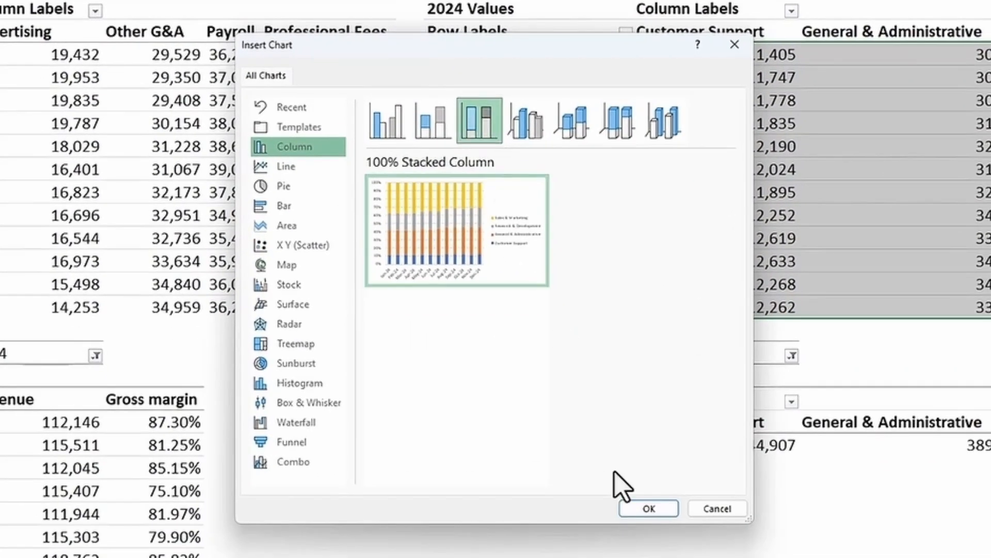
left_click(649, 510)
Step: Move the 100% stacked chart into the Opex by Department frame on the COLUMN & BAR sheet and place its legend at the top
key("ctrl+x")
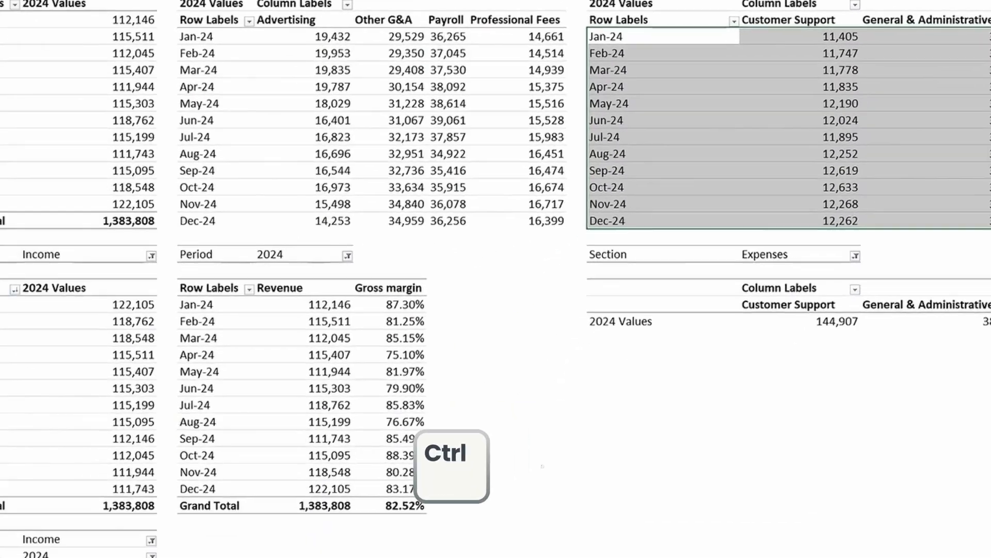
left_click(86, 538)
key("ctrl+v")
right_click(450, 365)
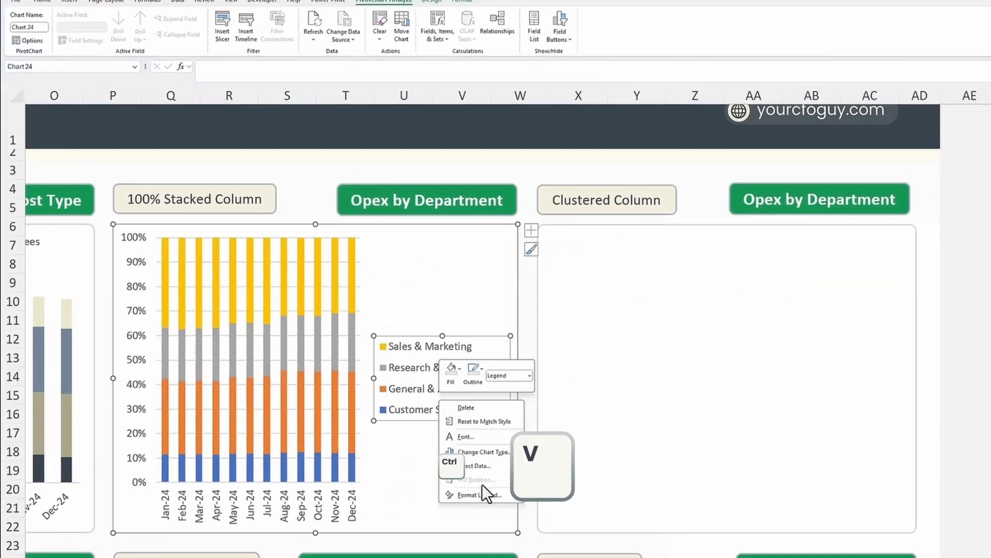
left_click(487, 492)
Step: Fill the series with recent colors: Customer Support dark slate, General & Administrative olive, Research & Development blue-gray and Sales & Marketing cream
right_click(173, 468)
left_click(183, 402)
right_click(173, 361)
left_click(183, 356)
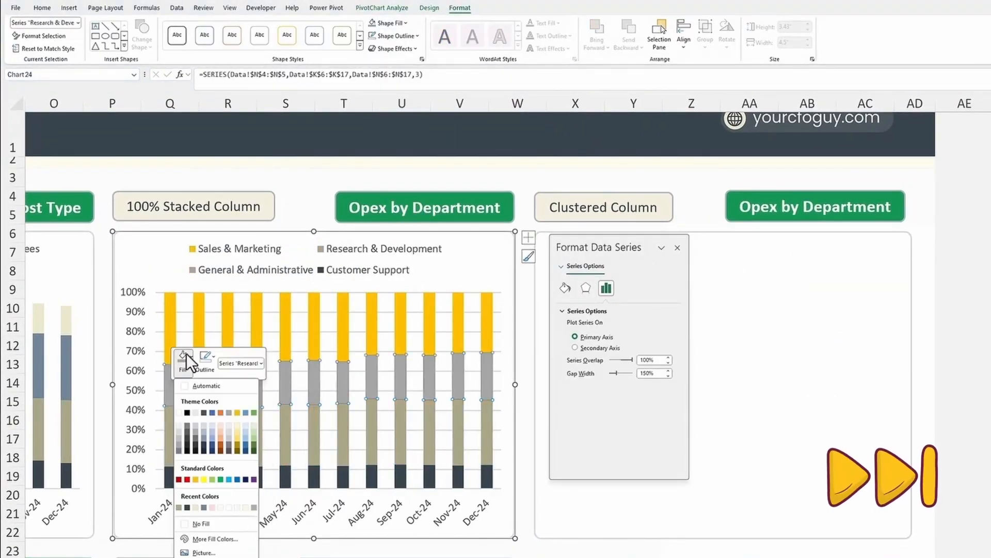
left_click(196, 508)
left_click(801, 325)
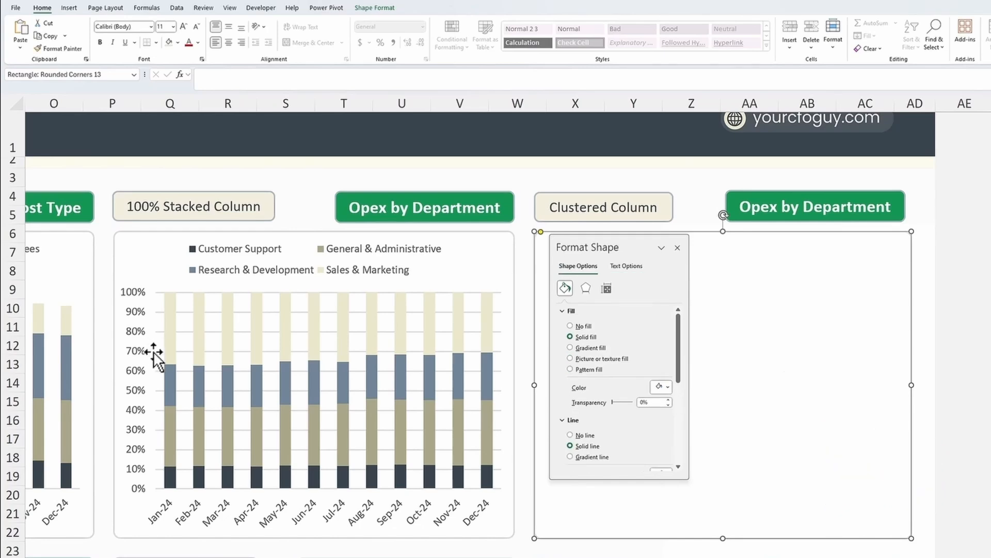
Step: Format the 100% stacked chart's major gridlines as solid lines in a very light gray theme color with a 0.5 pt width
mouse_move(166, 404)
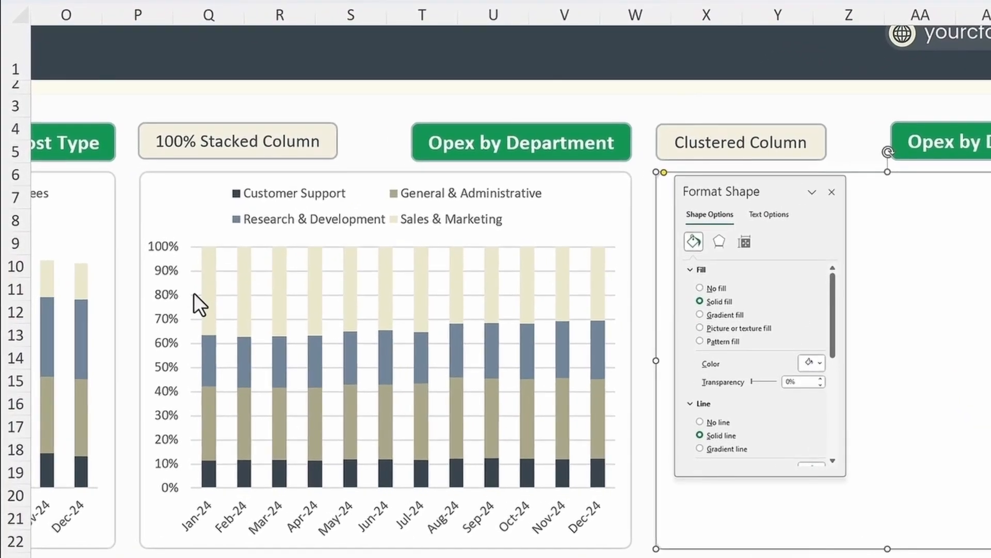
left_click(160, 329)
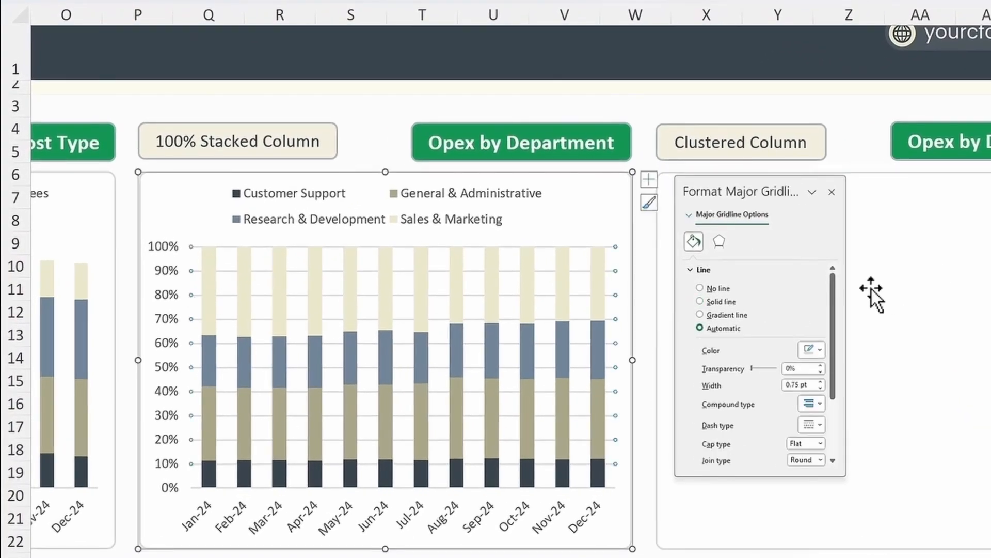
left_click(821, 351)
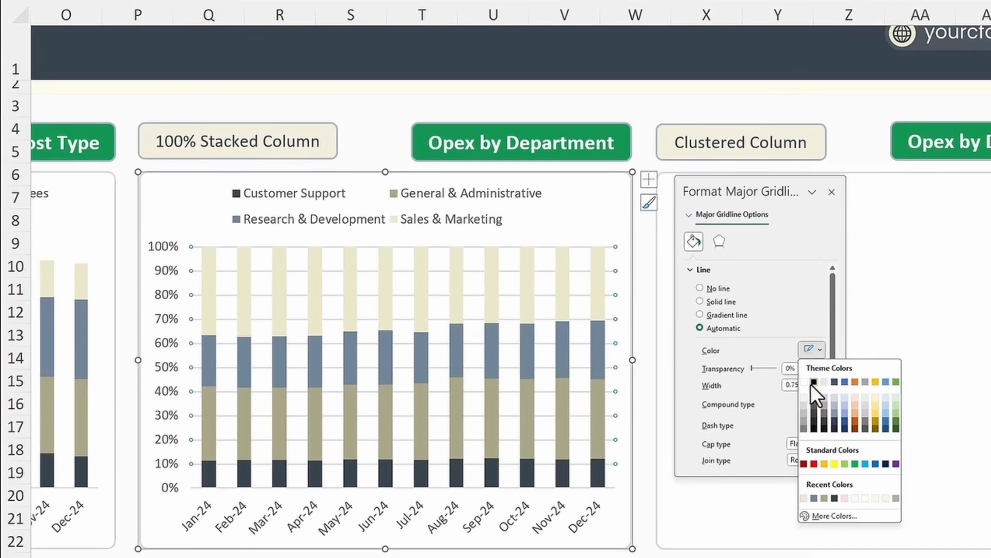
left_click(804, 396)
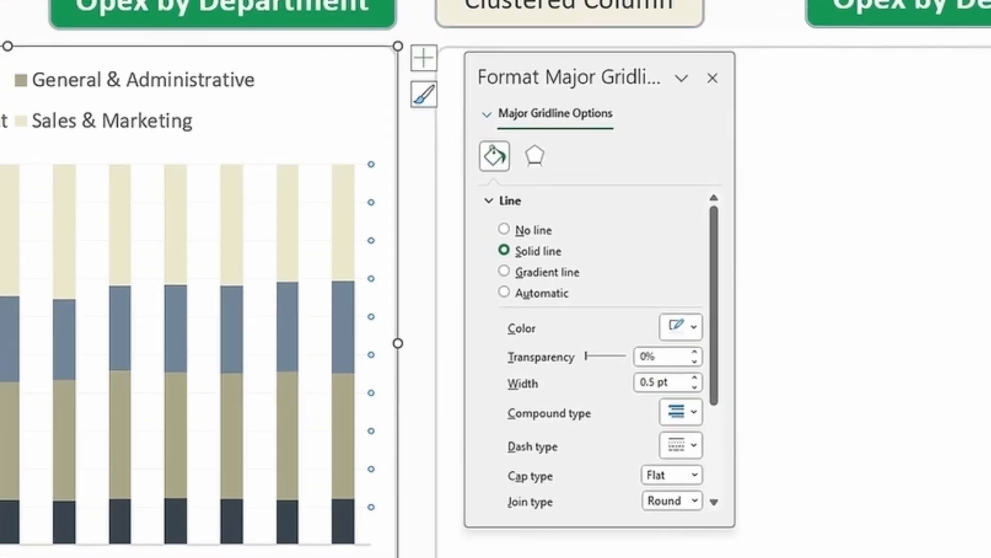
left_click(641, 90)
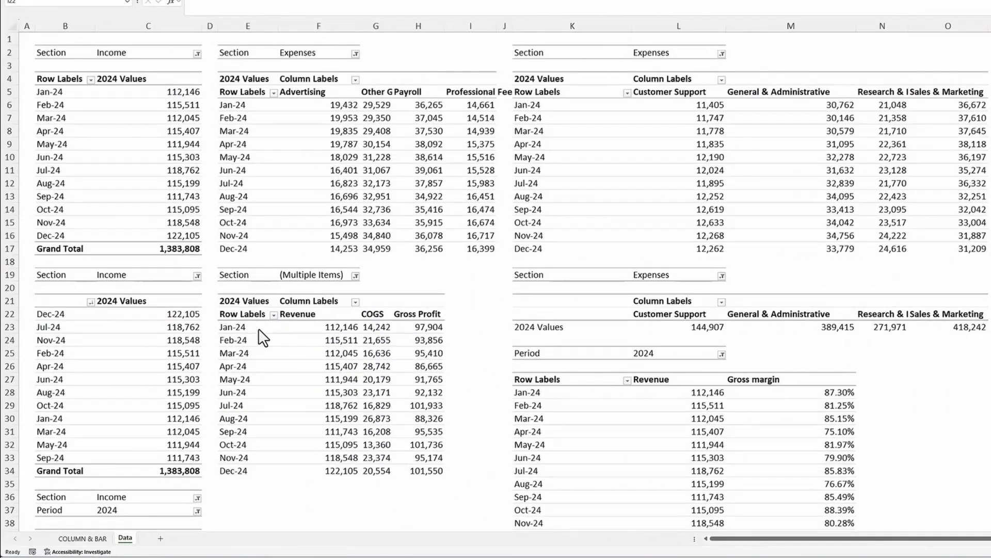
Step: Insert a Clustered Column PivotChart from the Revenue, COGS and Gross Profit PivotTable on the Data sheet
left_click_drag(259, 328, 429, 418)
left_click(364, 405)
left_click(502, 219)
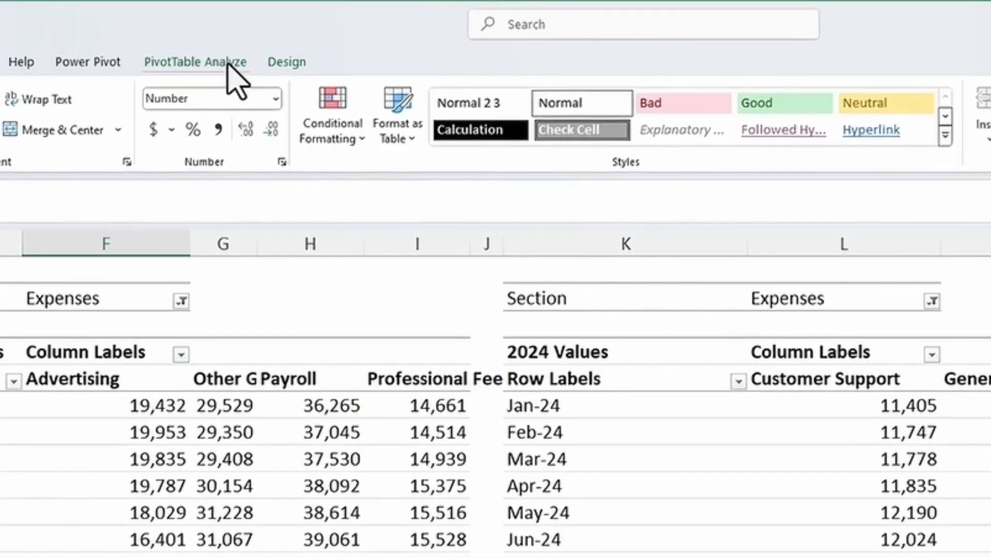
left_click(227, 61)
left_click(701, 114)
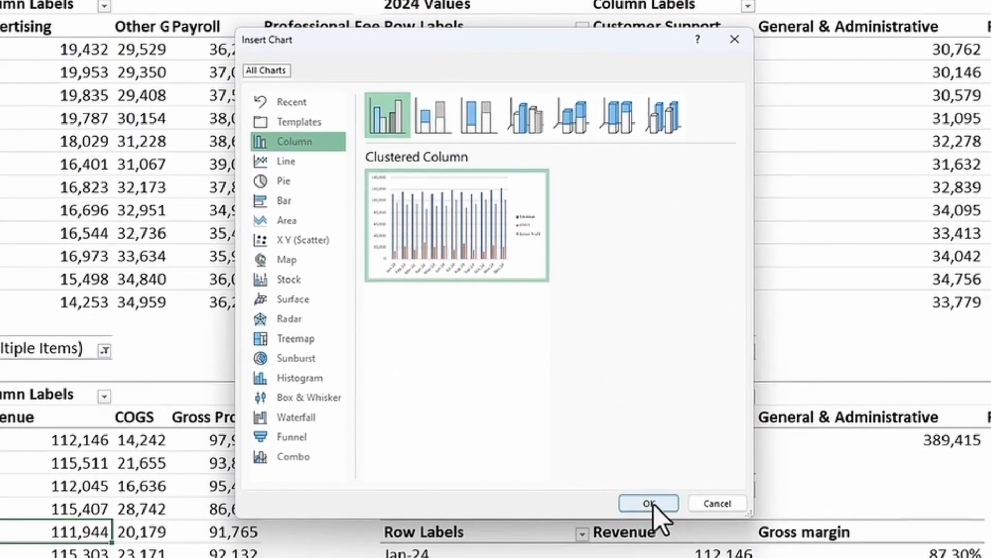
left_click(649, 504)
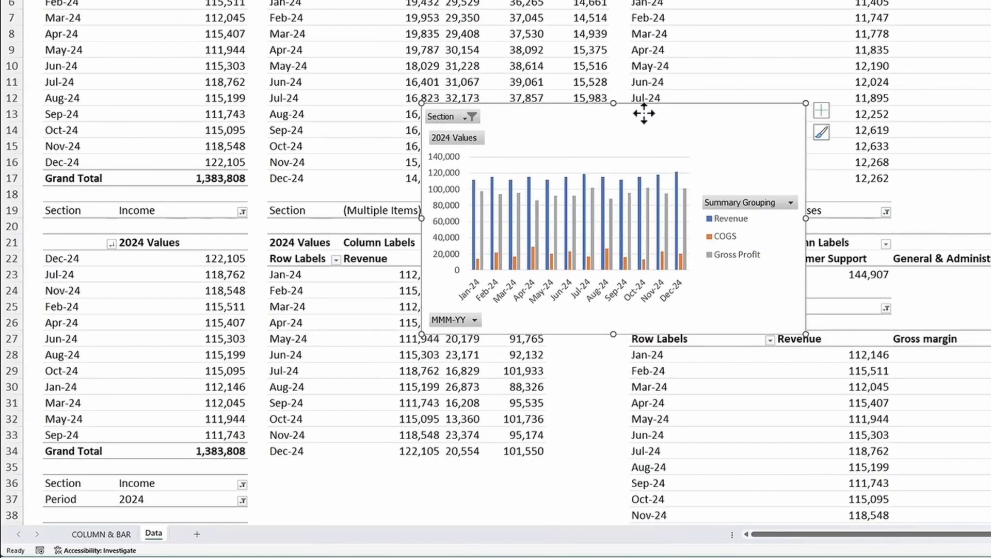
Step: Move the clustered column chart into the frame under the Clustered Column heading on the COLUMN & BAR sheet
key("Delete")
left_click(101, 534)
key("ctrl+v")
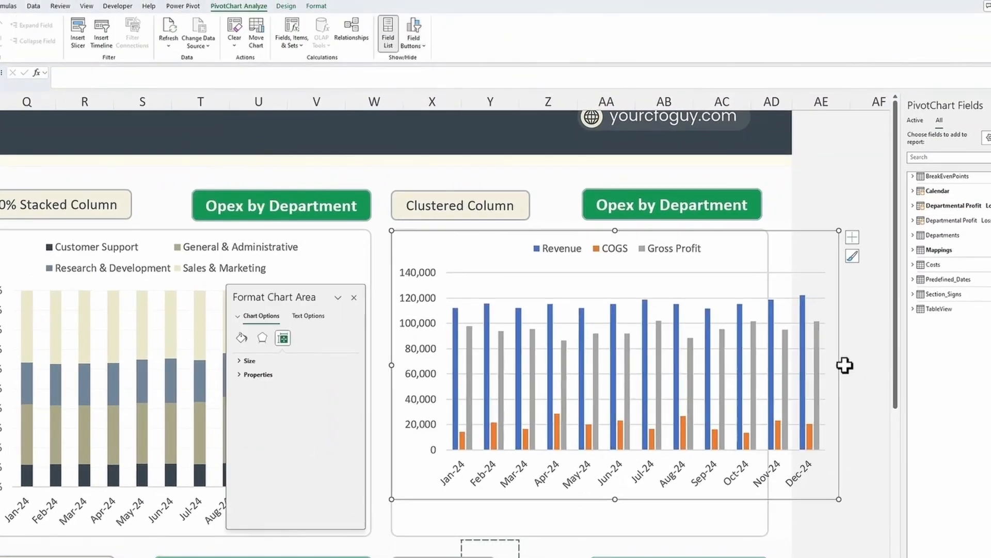
Step: Fill the clustered chart's Revenue series with the recent dark slate color and narrow the chart to fit its frame
left_click(463, 310)
right_click(454, 318)
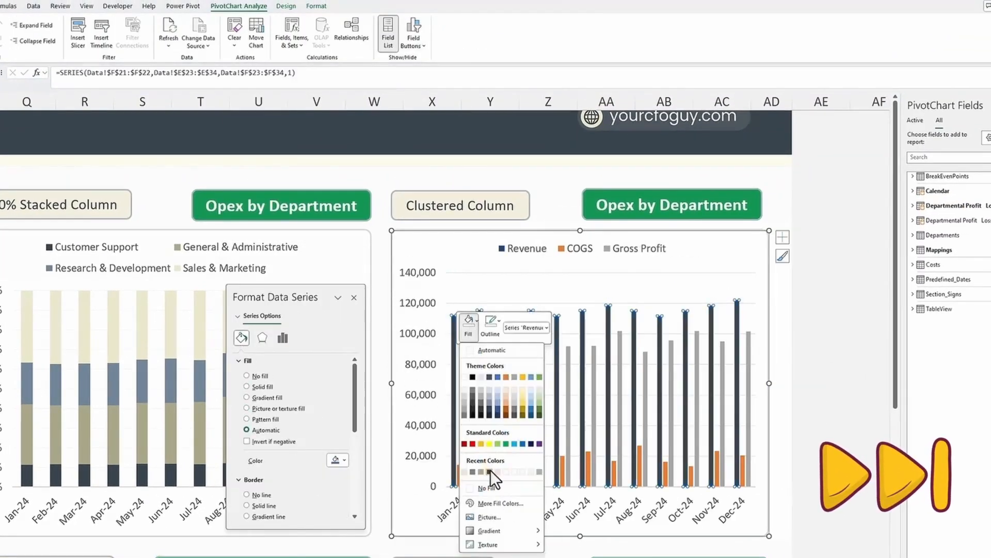
left_click(491, 476)
left_click_drag(840, 365, 769, 383)
right_click(465, 273)
left_click(497, 279)
left_click(817, 361)
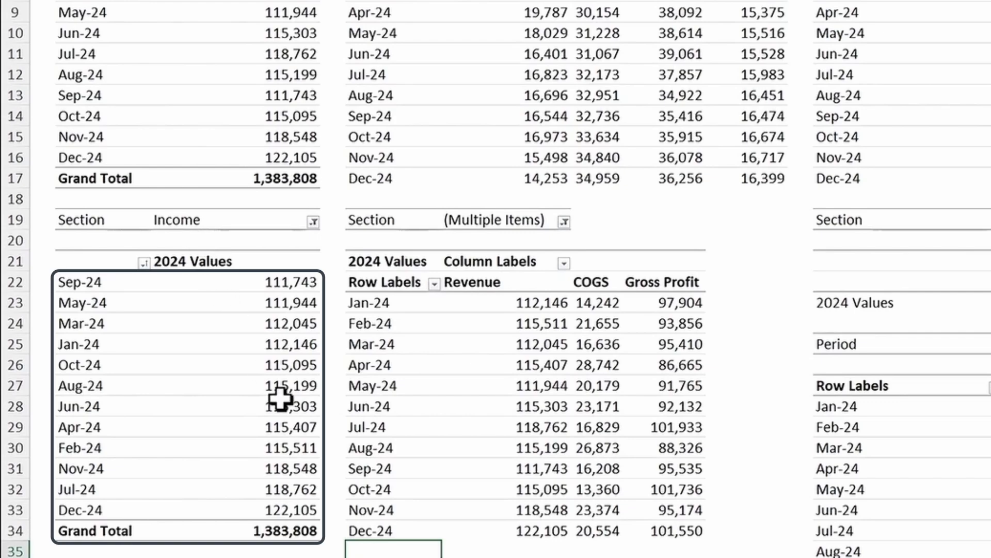
Step: Sort the lower monthly Income PivotTable on the Data sheet by 2024 Values from largest to smallest
right_click(281, 365)
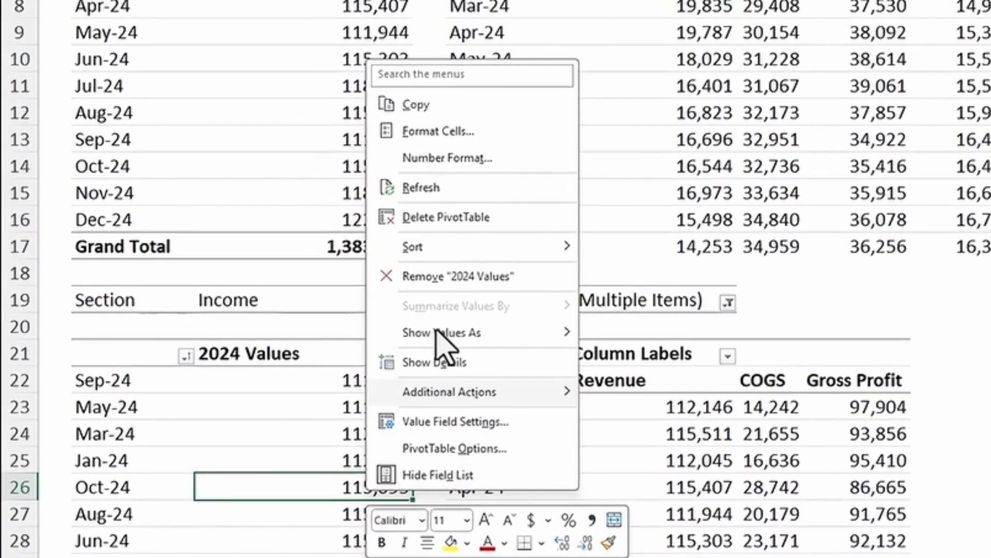
mouse_move(498, 246)
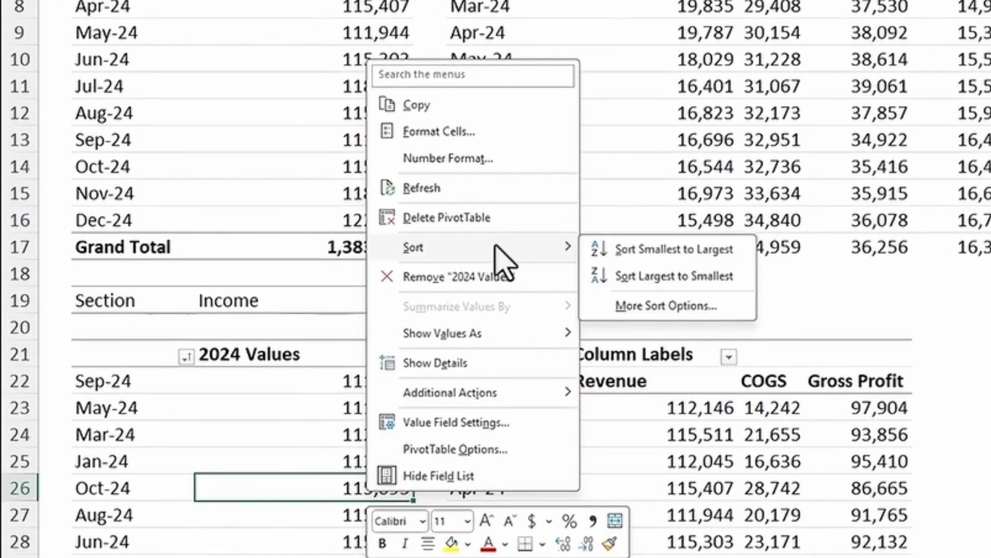
left_click(651, 278)
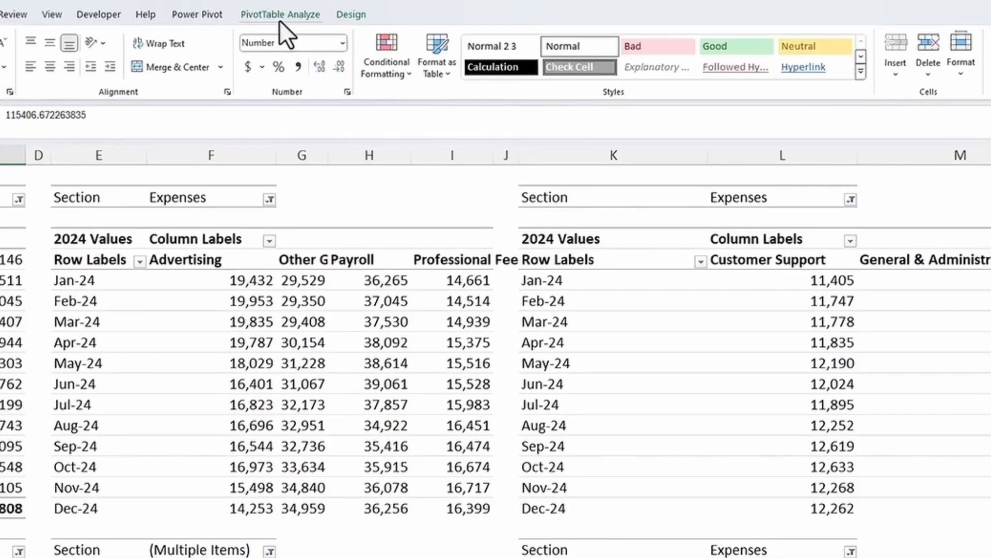
Step: Insert a Clustered Bar PivotChart from the sorted Income PivotTable and move it into the Sales: Best to Worst frame on COLUMN & BAR
left_click(281, 14)
left_click(641, 89)
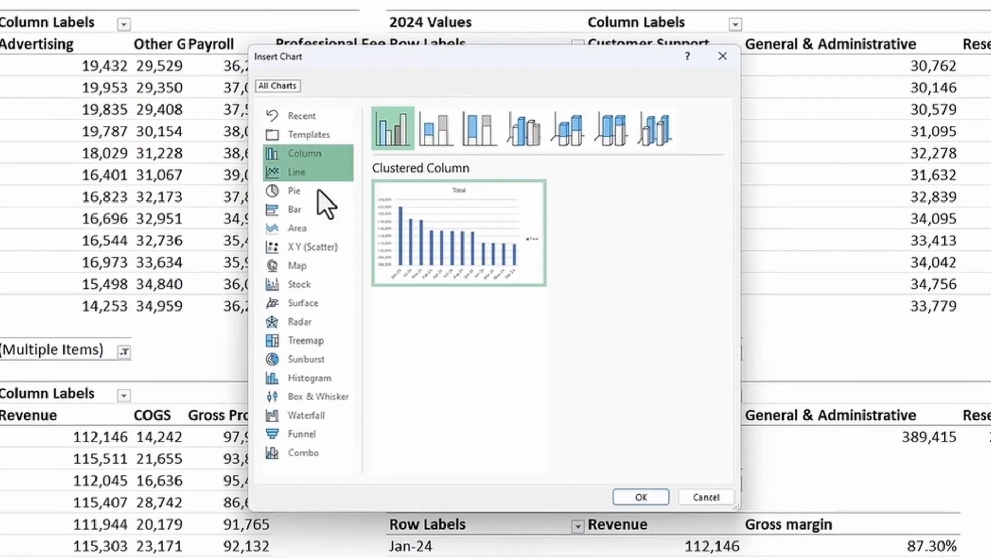
left_click(296, 209)
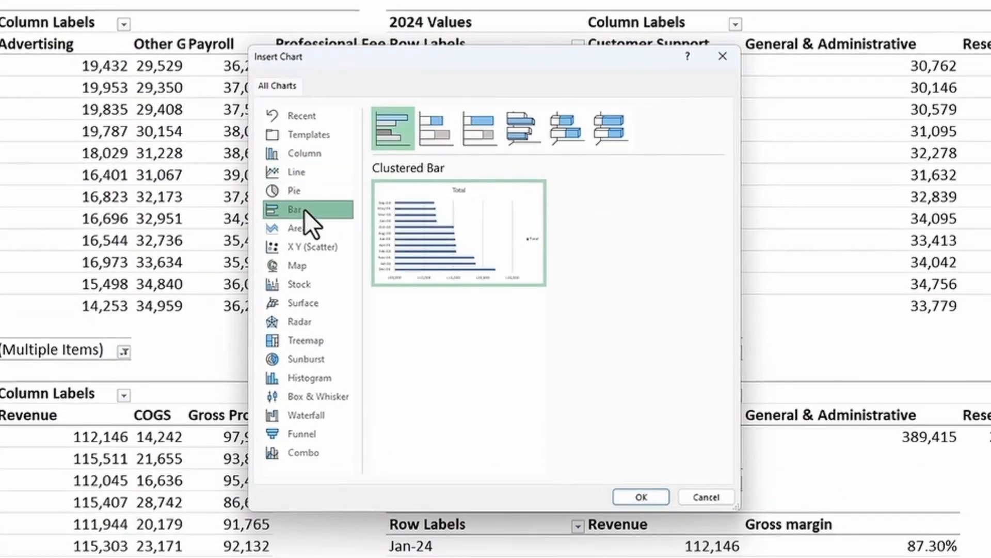
left_click(631, 496)
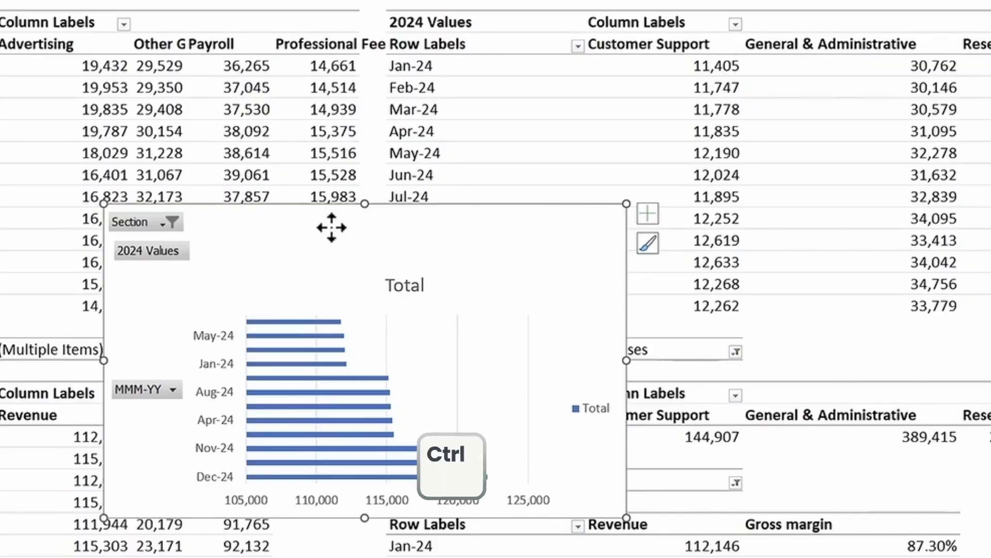
key("ctrl+x")
key("ctrl+v")
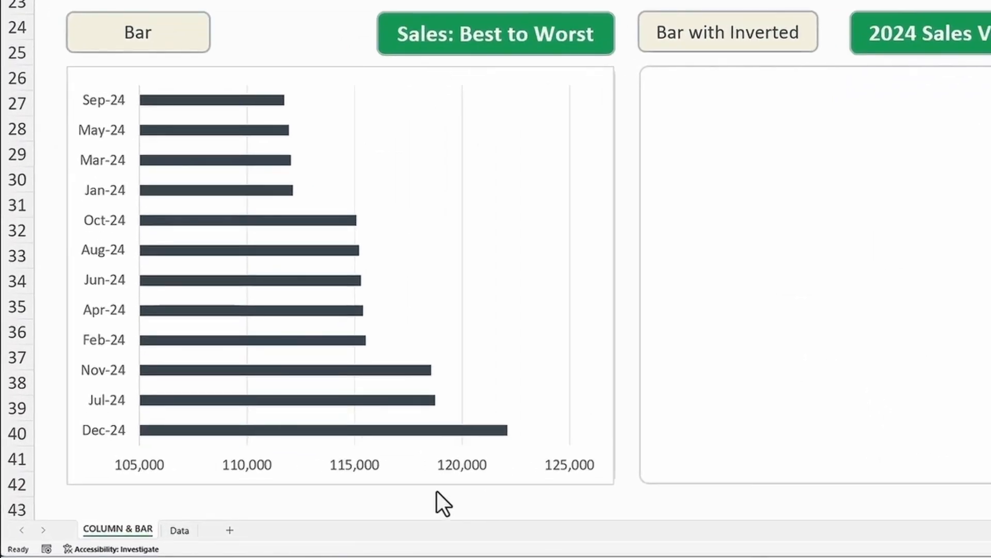
Step: Compare the bar chart's month order with the sorted PivotTable and set its vertical axis to show categories in reverse order
left_click(178, 530)
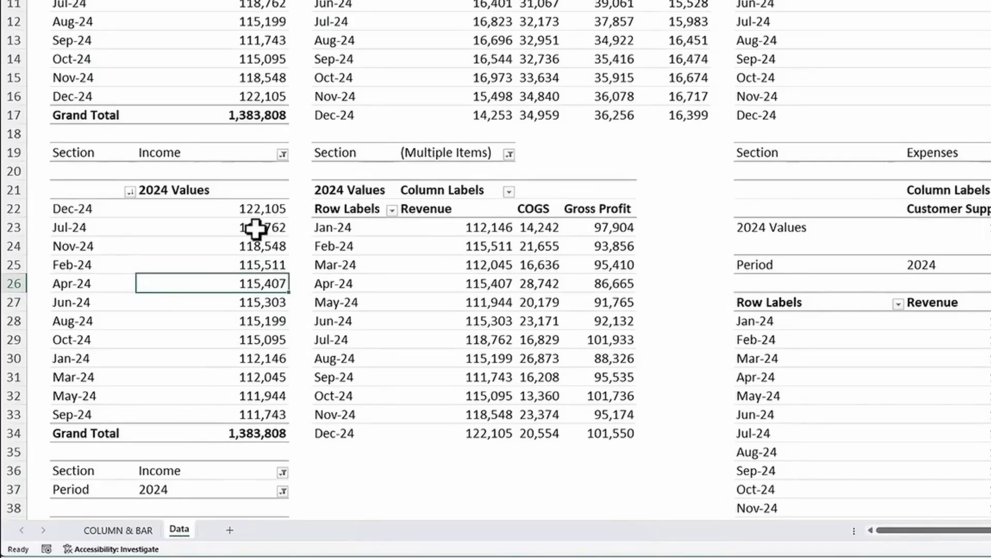
left_click(124, 536)
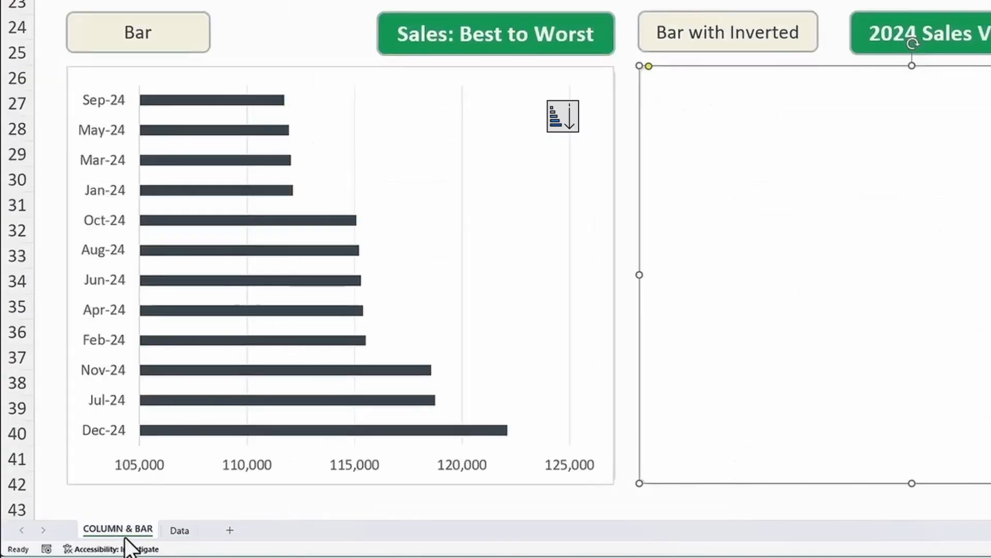
right_click(105, 289)
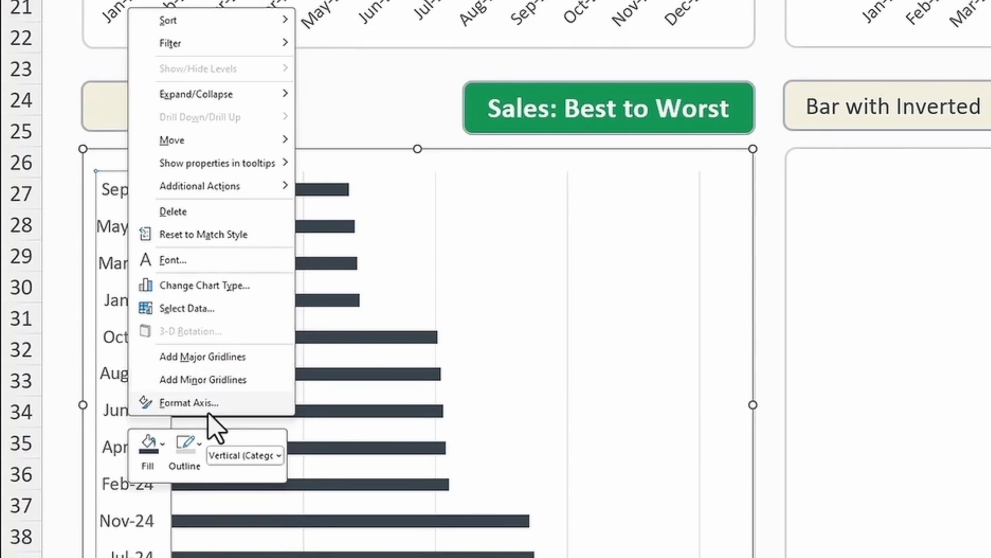
left_click(186, 405)
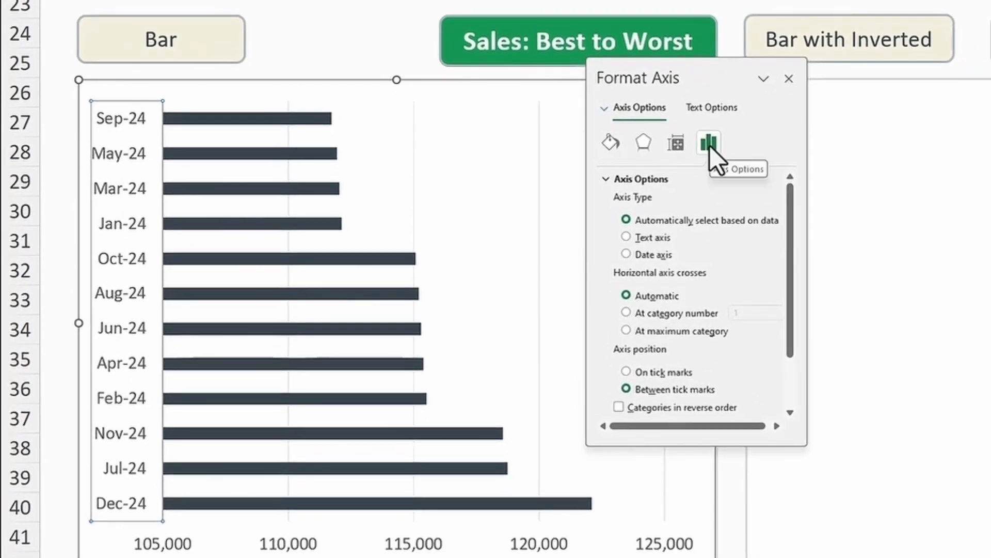
scroll(657, 388, "down", 1)
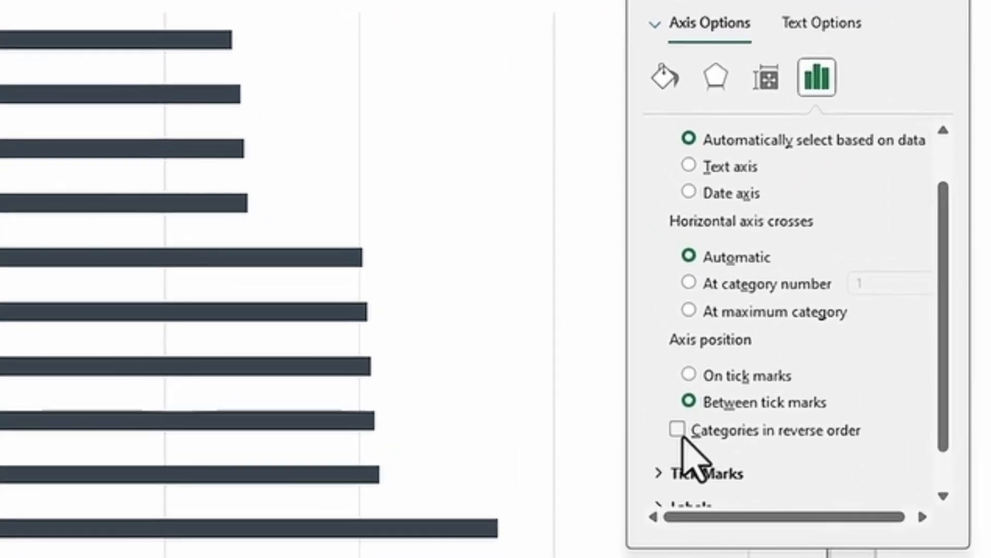
left_click(772, 74)
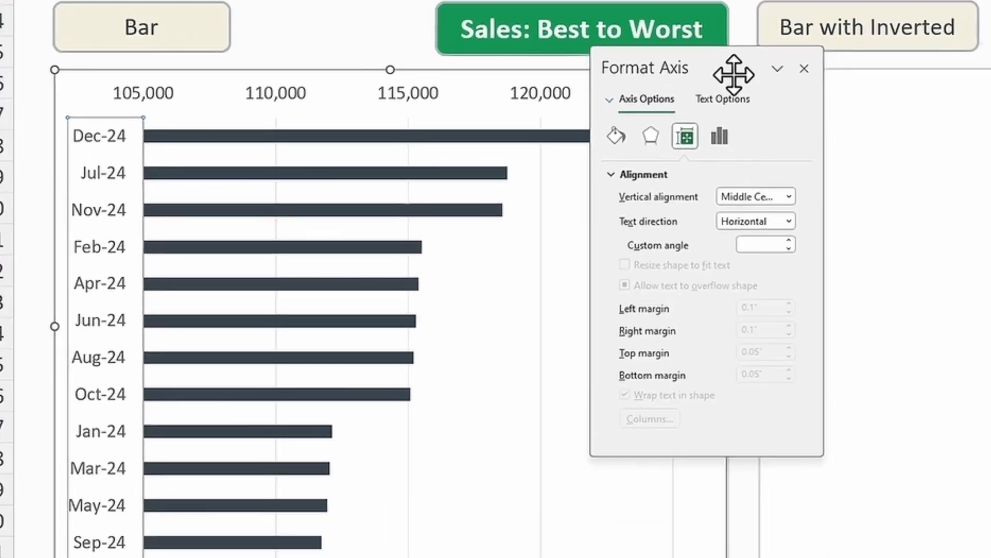
left_click(790, 83)
Step: Delete the horizontal value axis of the Sales: Best to Worst bar chart and add data labels to its bars
left_click(423, 104)
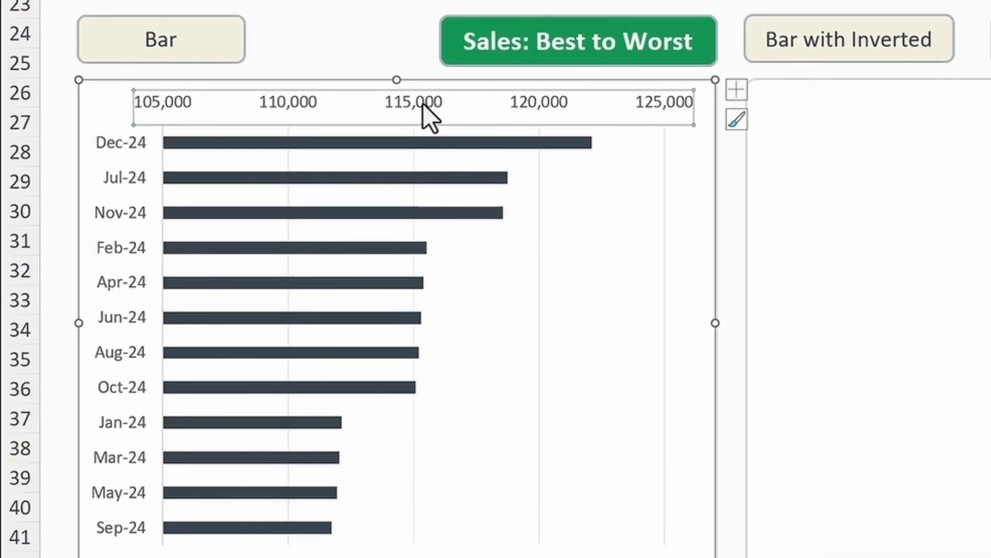
key("Delete")
left_click(389, 121)
right_click(389, 121)
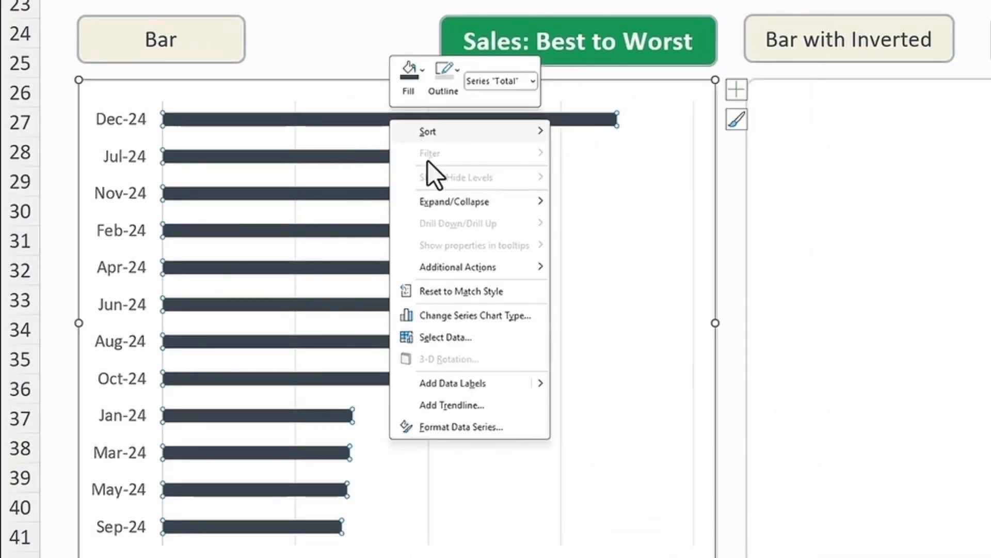
mouse_move(538, 388)
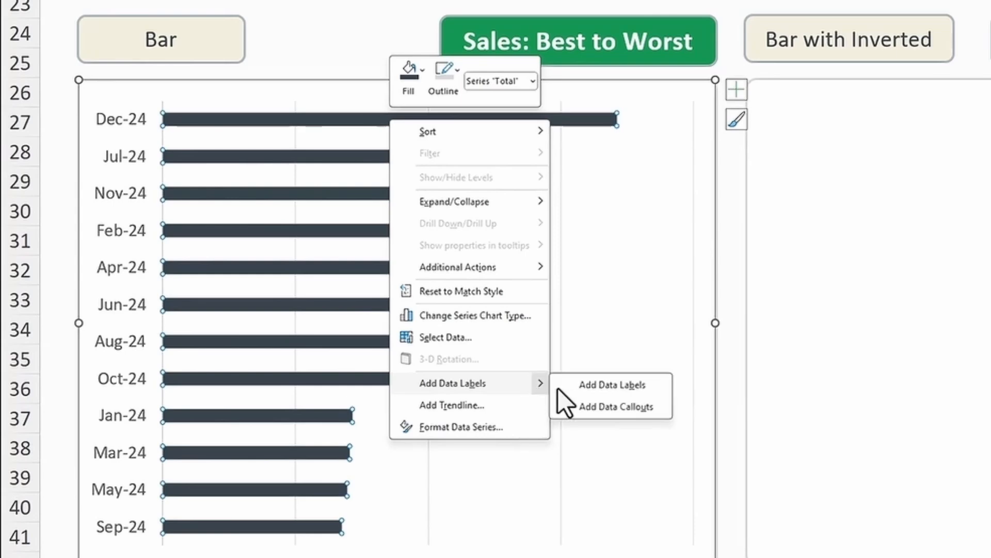
left_click(617, 385)
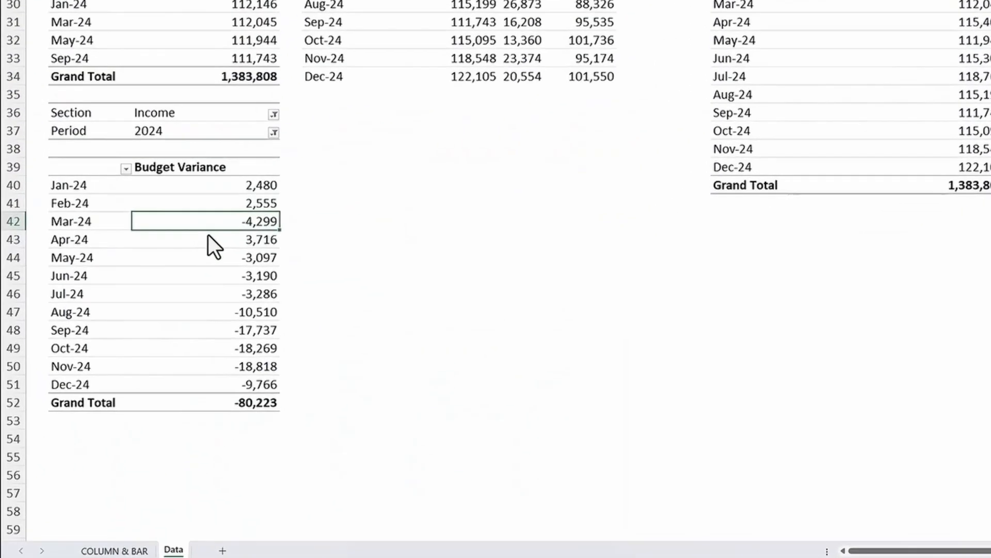
Step: Examine the monthly figures in the Budget Variance PivotTable on the Data sheet
left_click(246, 202)
left_click_drag(85, 60, 373, 150)
left_click_drag(339, 66, 332, 287)
left_click(330, 276)
left_click(333, 155)
left_click(329, 108)
left_click(343, 347)
left_click(305, 177)
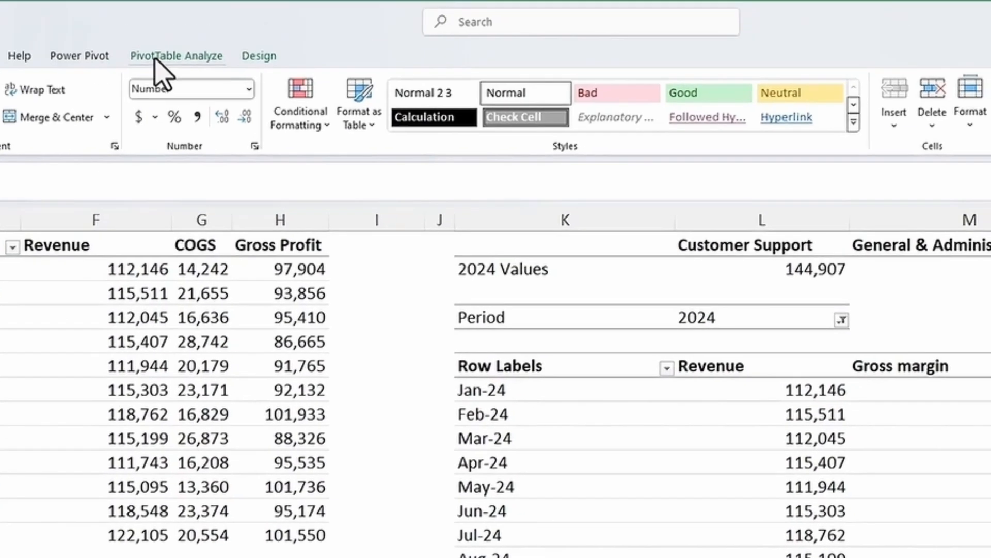
Step: Insert a Clustered Bar PivotChart from the Budget Variance PivotTable and move it into the 2024 Sales Variance to Budget frame
left_click(157, 56)
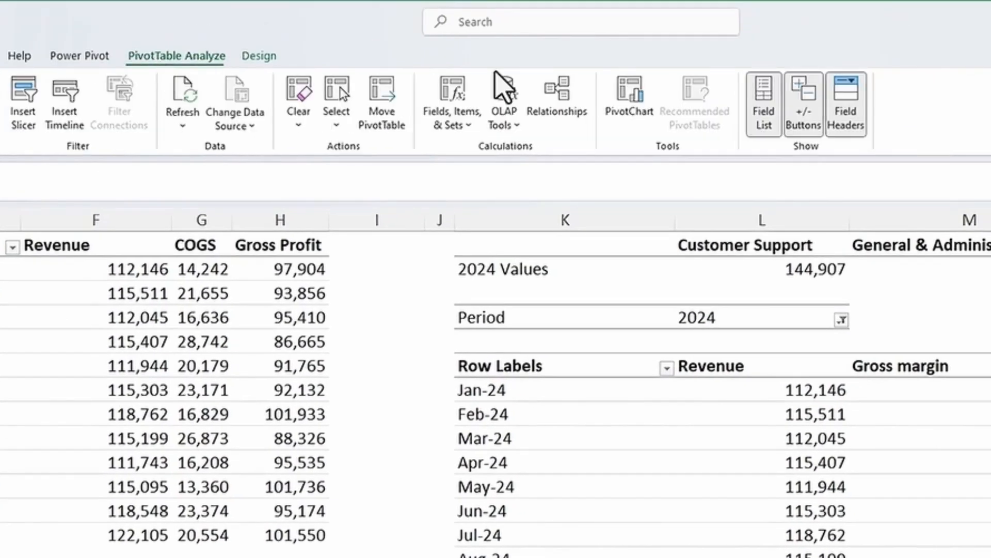
left_click(632, 104)
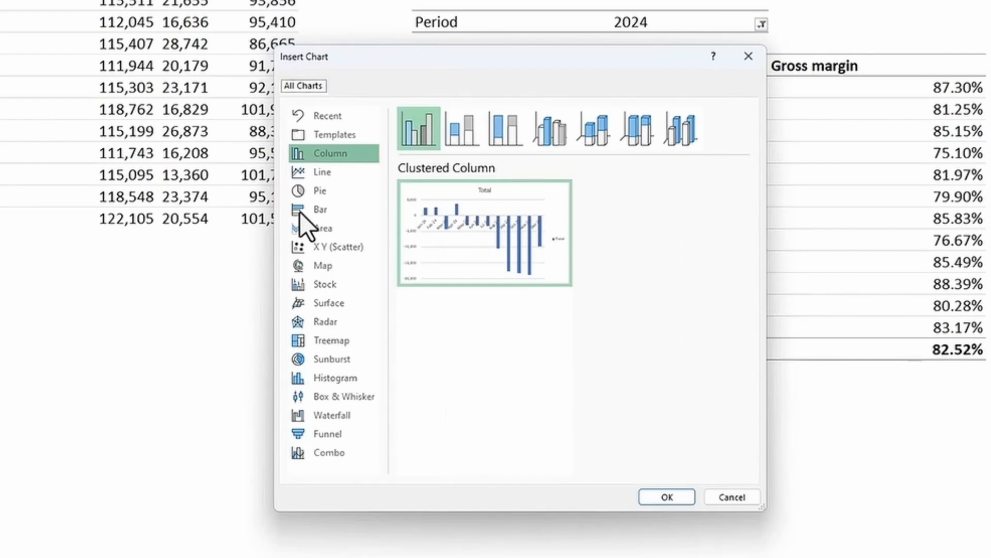
left_click(305, 209)
left_click(667, 497)
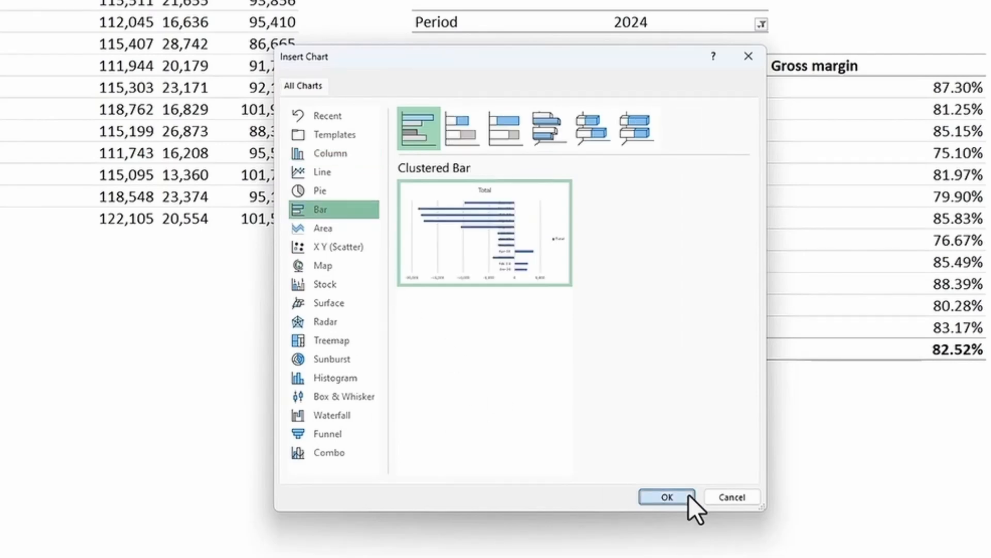
key("ctrl+x")
left_click(137, 522)
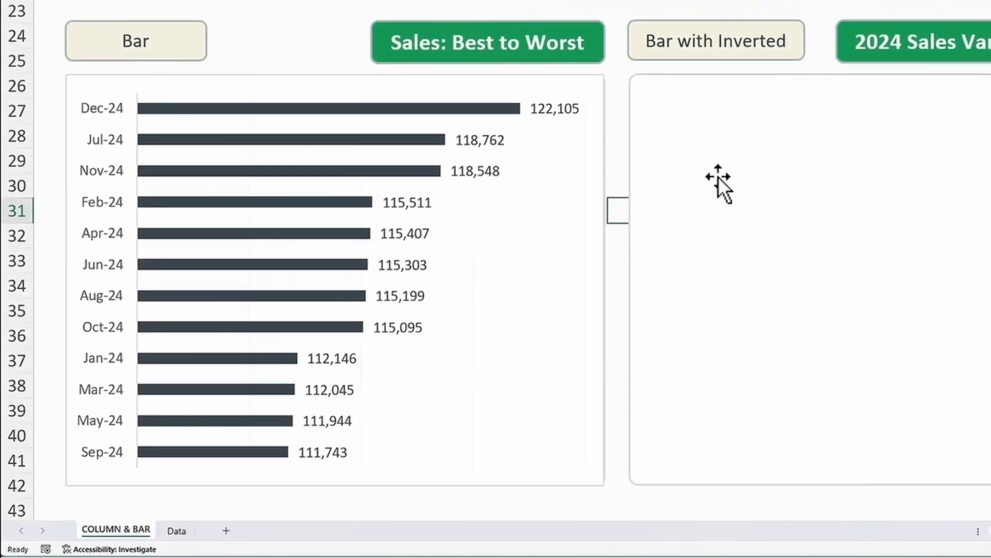
key("ctrl+v")
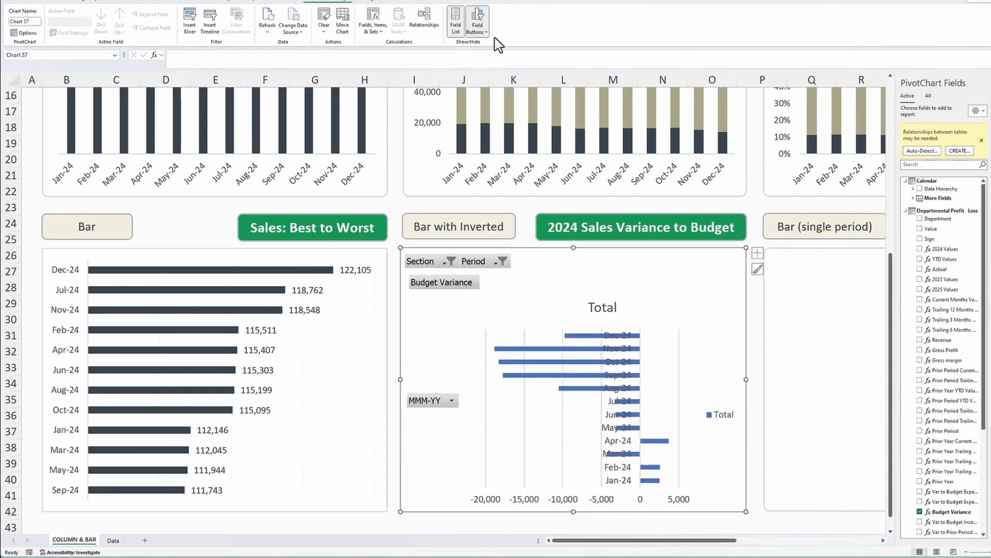
Step: Hide the field buttons on the budget variance bar chart and delete its title and legend
left_click(495, 40)
left_click(496, 110)
left_click(589, 273)
key("Delete")
left_click(570, 270)
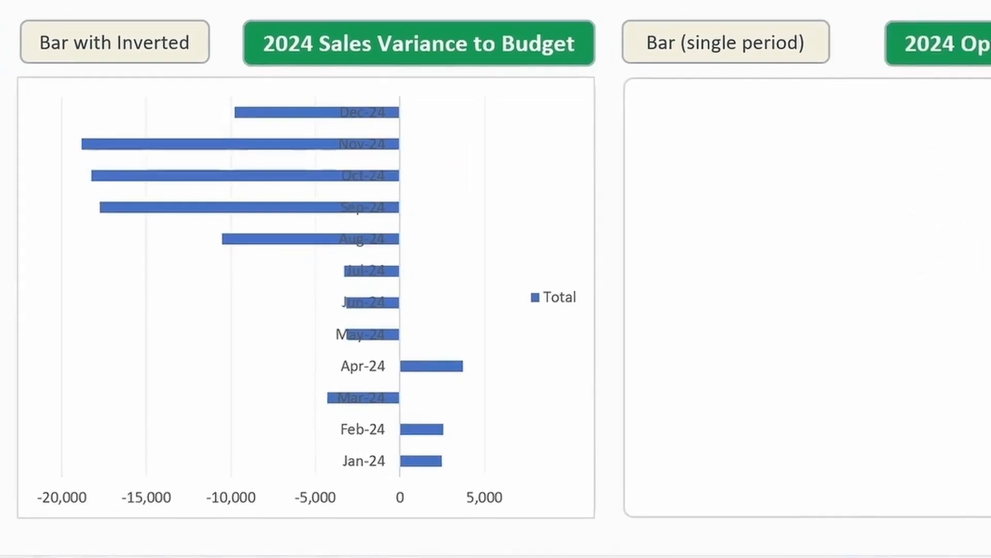
key("Escape")
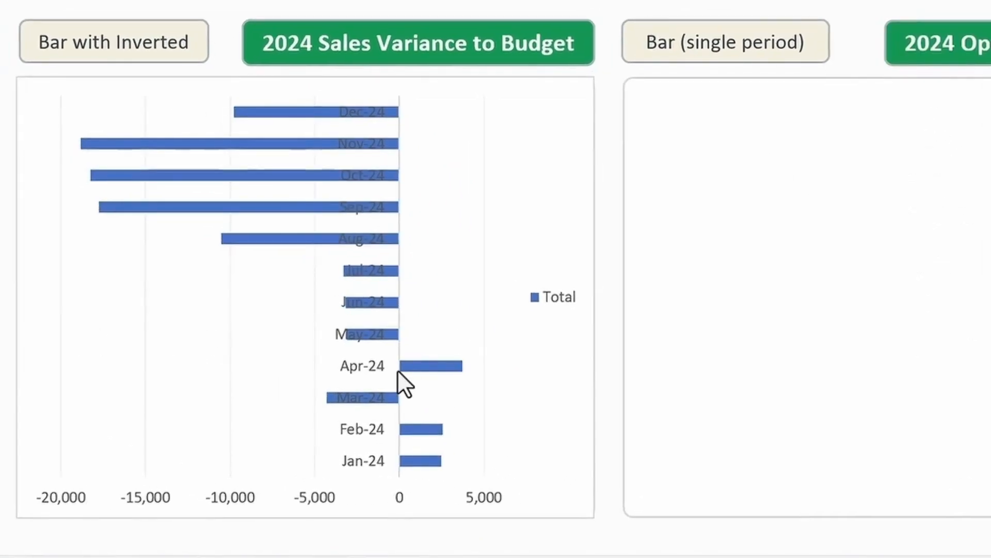
left_click(555, 297)
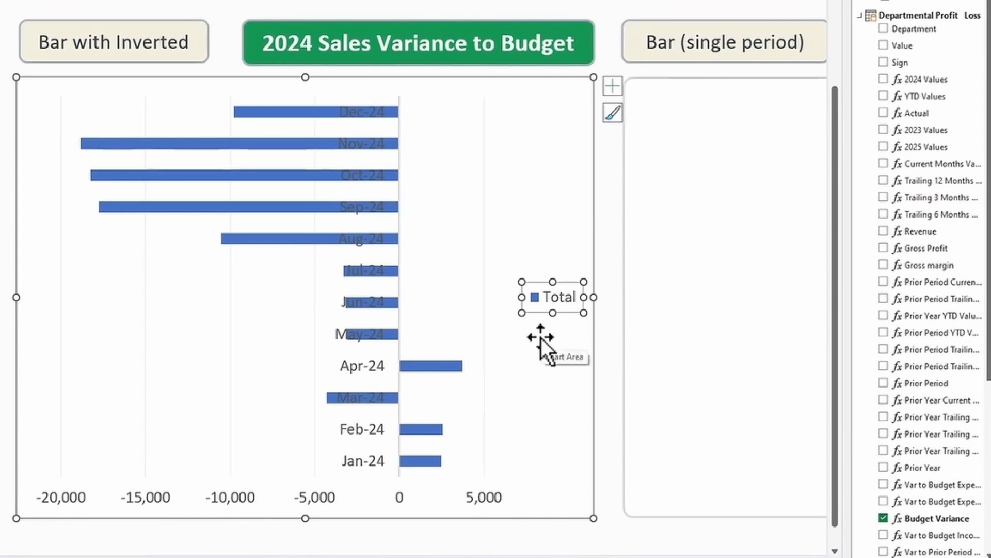
key("Delete")
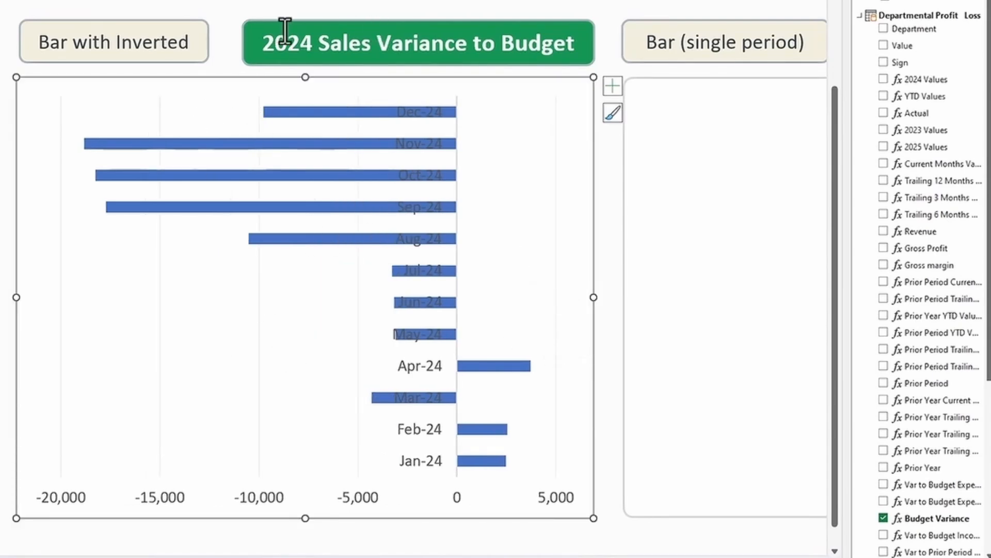
Step: Set the label position of the budget variance chart's vertical month axis to Low
left_click(429, 272)
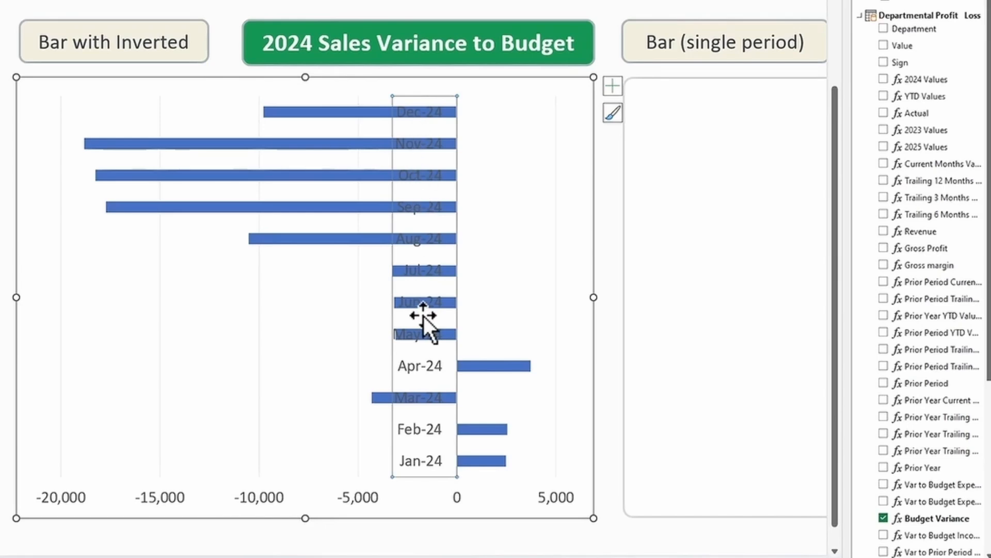
right_click(415, 181)
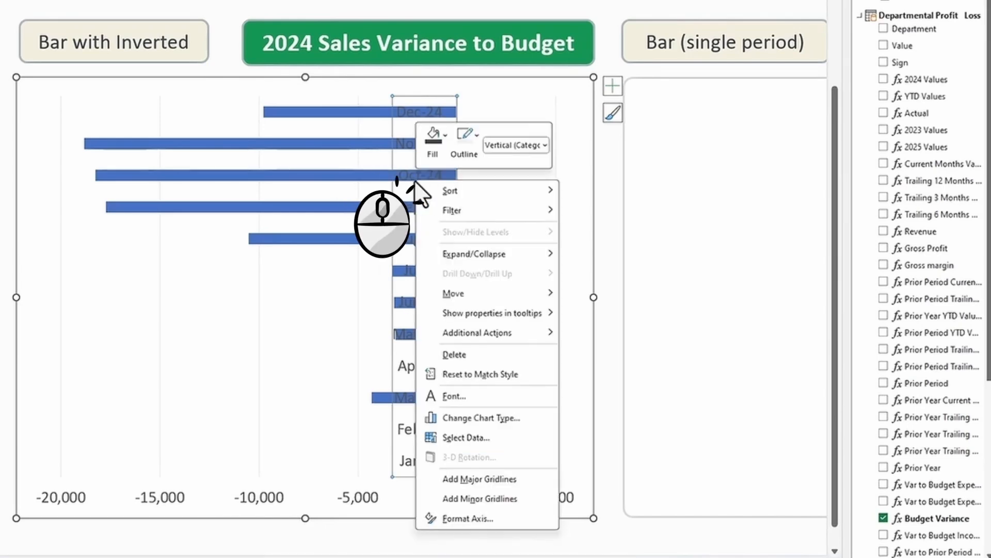
left_click(483, 518)
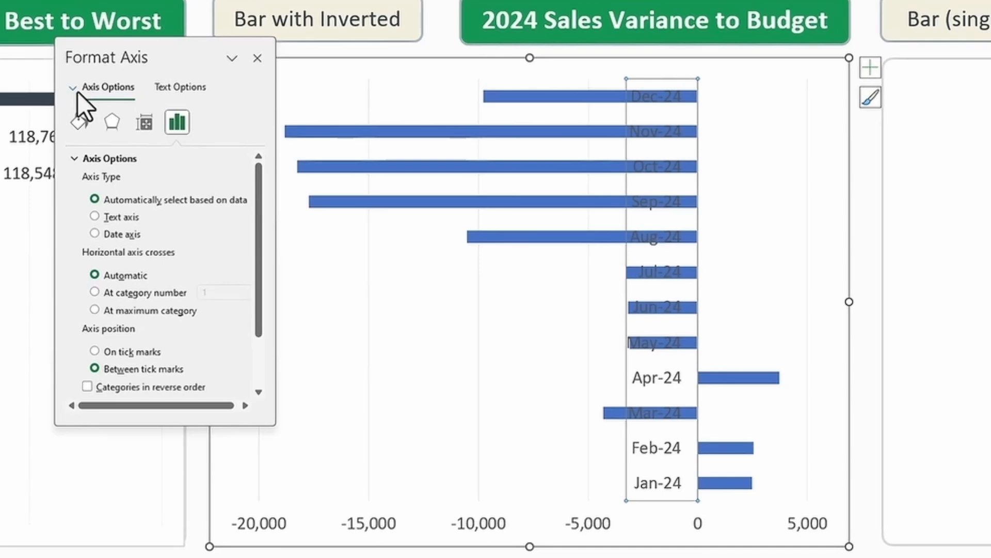
left_click(78, 90)
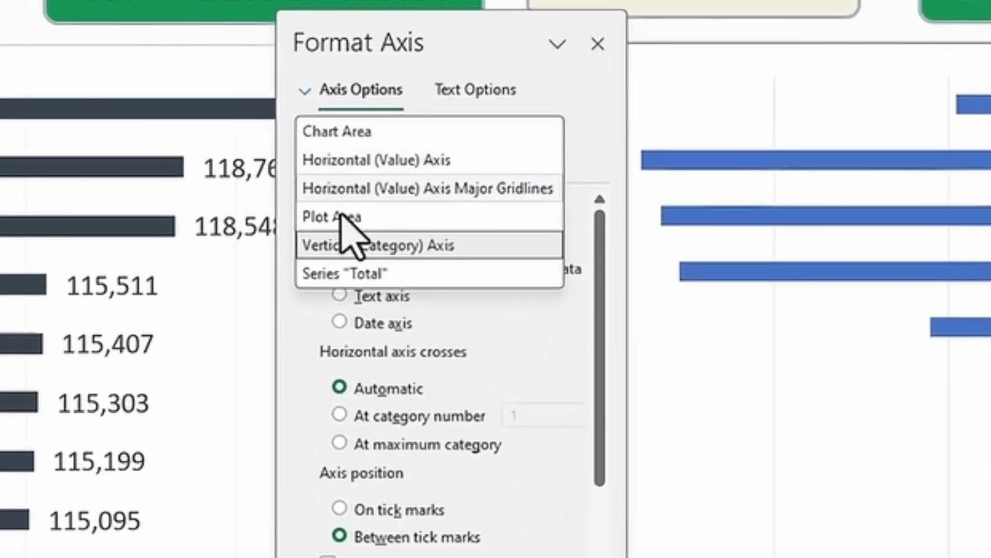
left_click(472, 49)
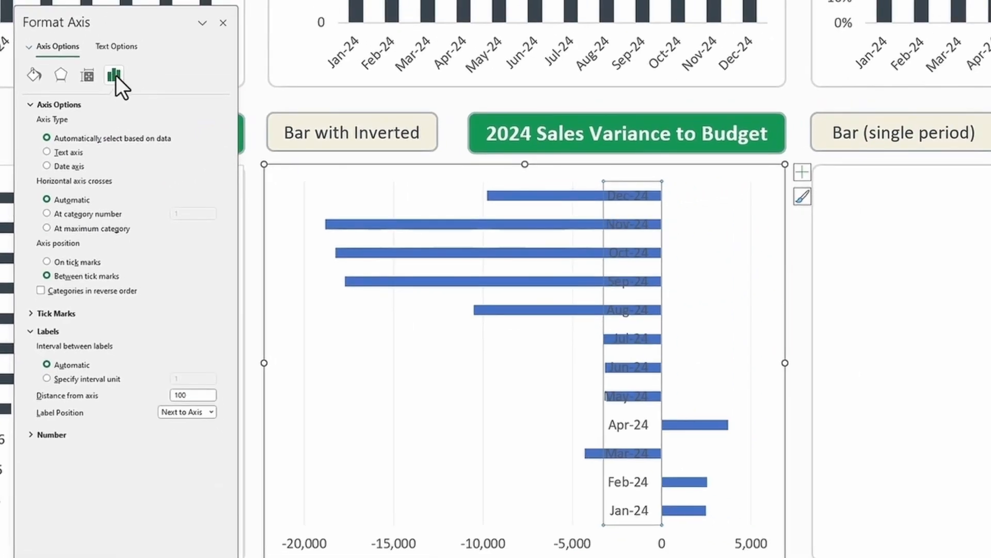
left_click(30, 332)
left_click(30, 332)
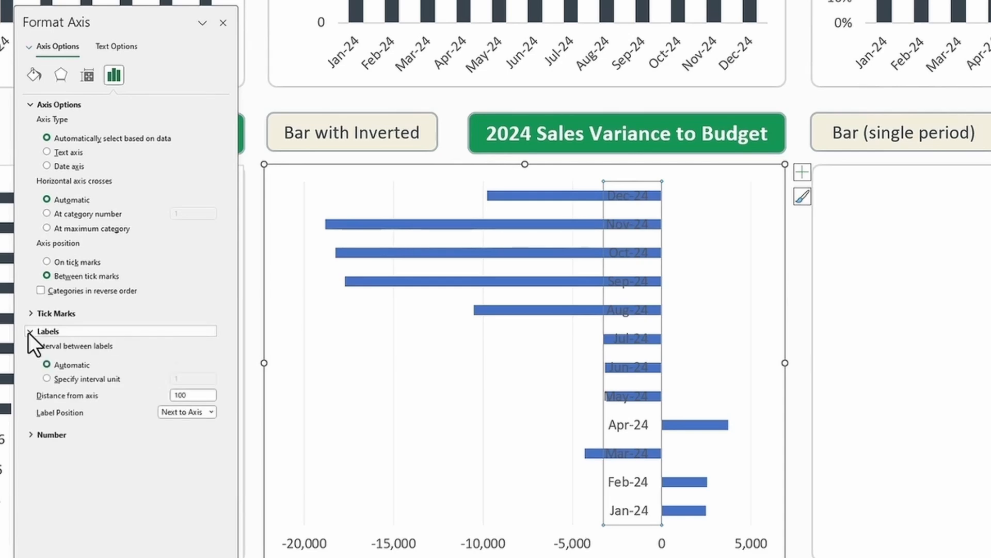
left_click(214, 407)
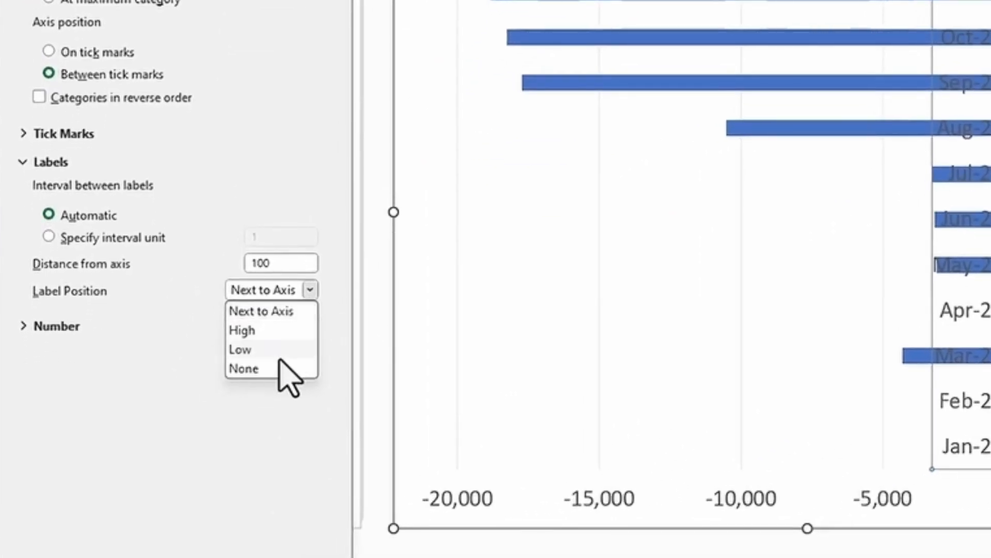
left_click(279, 356)
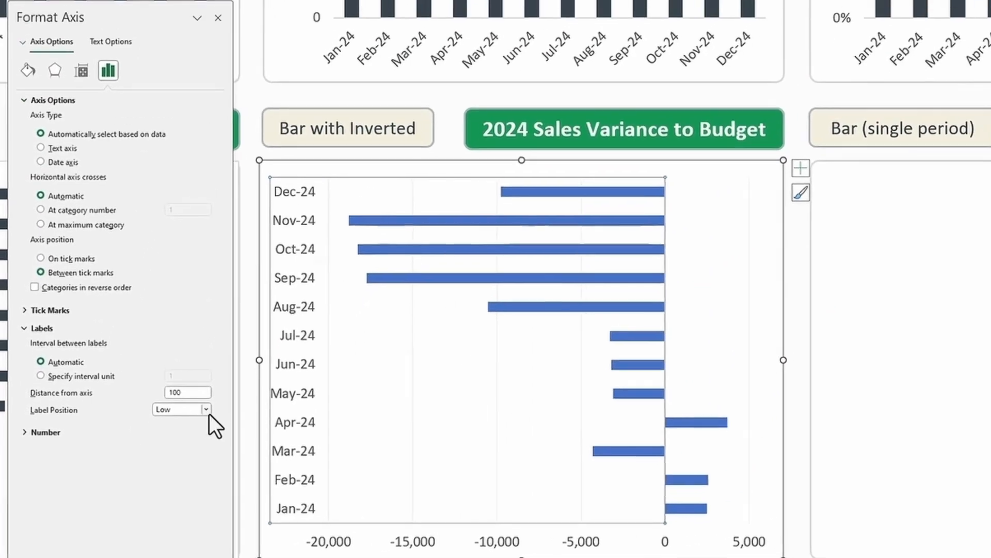
Step: Try the High label position for the month axis, and return it to Low
left_click(310, 291)
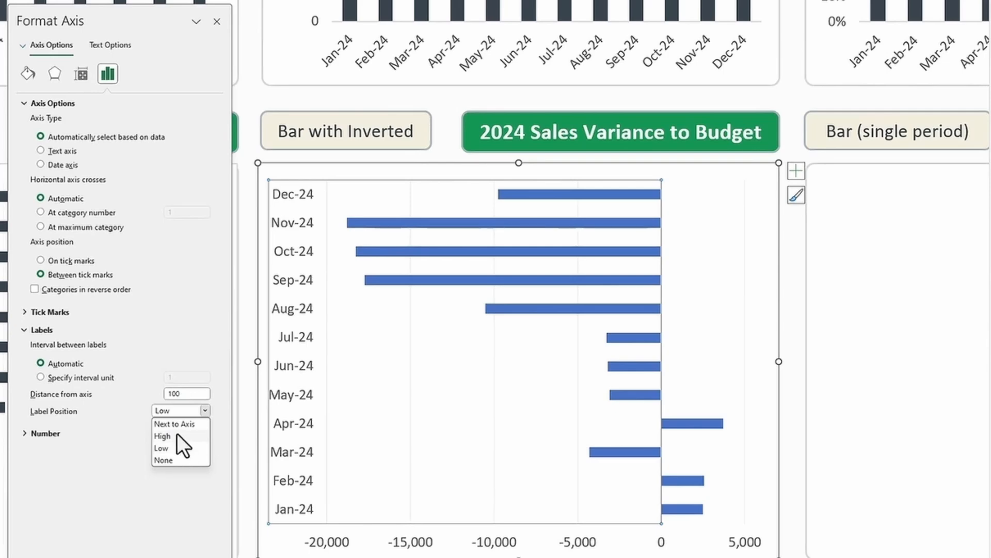
left_click(178, 436)
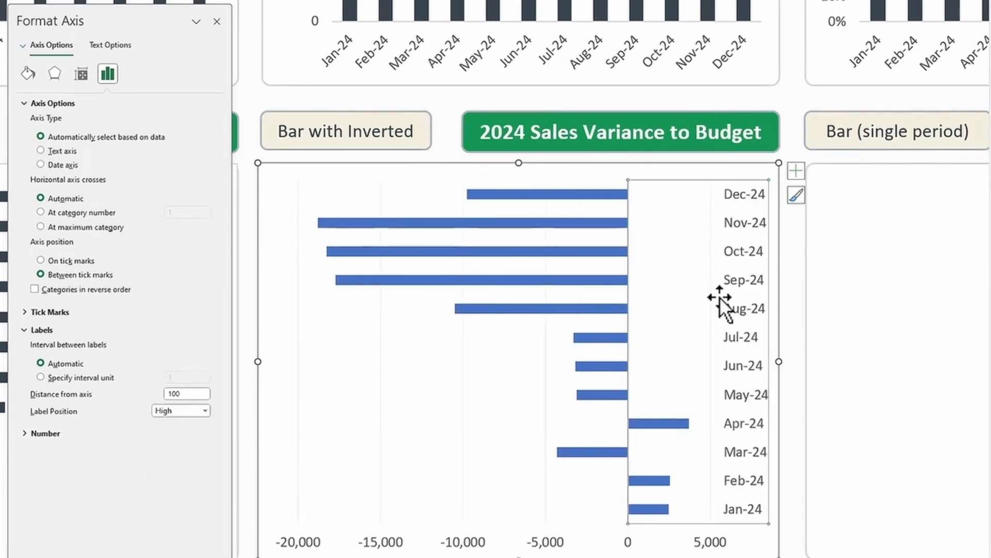
left_click(203, 411)
left_click(191, 450)
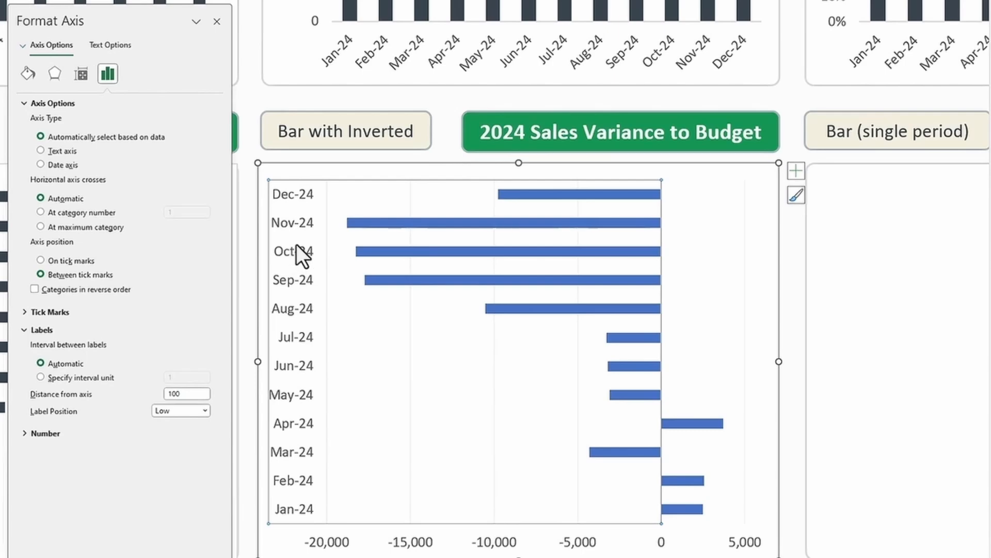
Step: Put the month categories in reverse order and delete the horizontal value axis of the variance chart
left_click(34, 290)
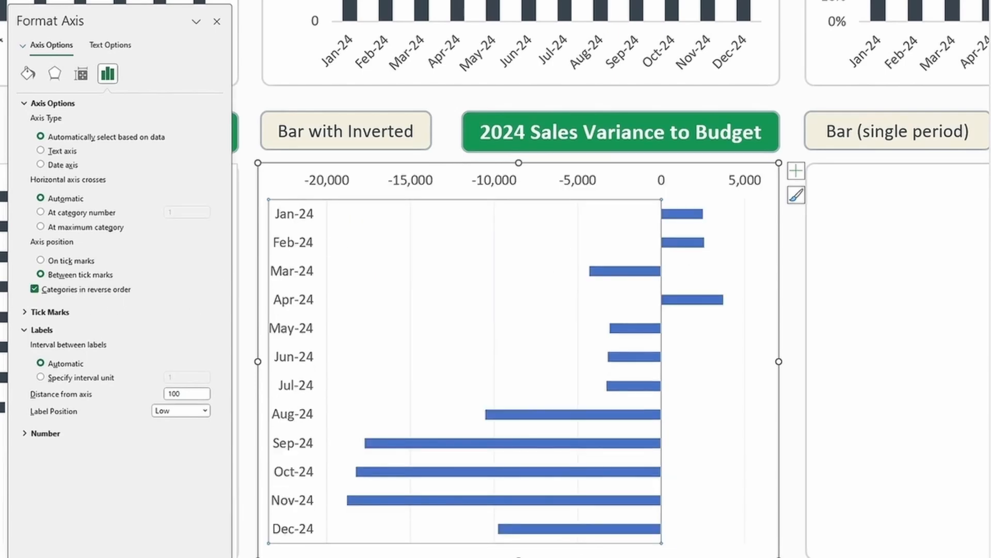
left_click(436, 197)
left_click(411, 175)
key("Delete")
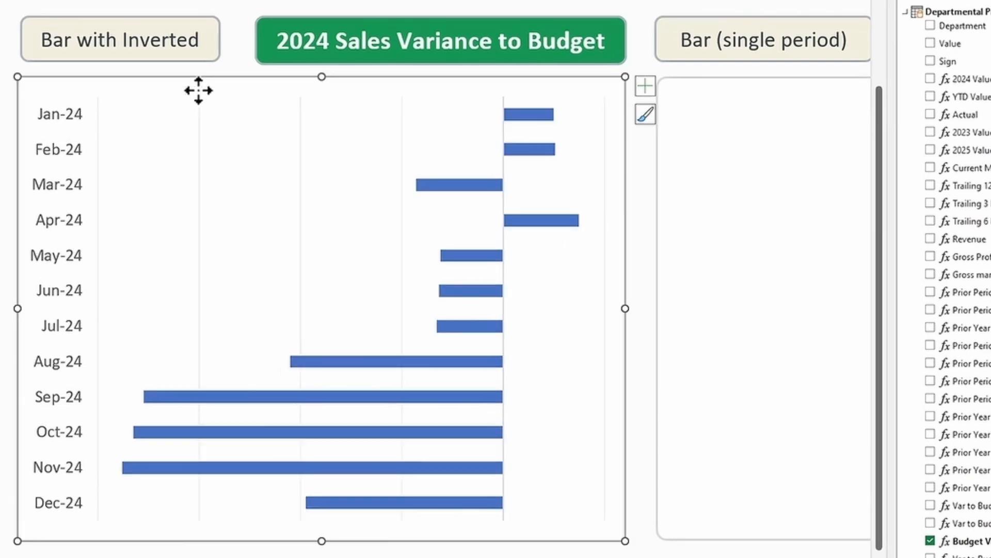
Step: Add data labels to the bars of the budget variance chart
right_click(462, 184)
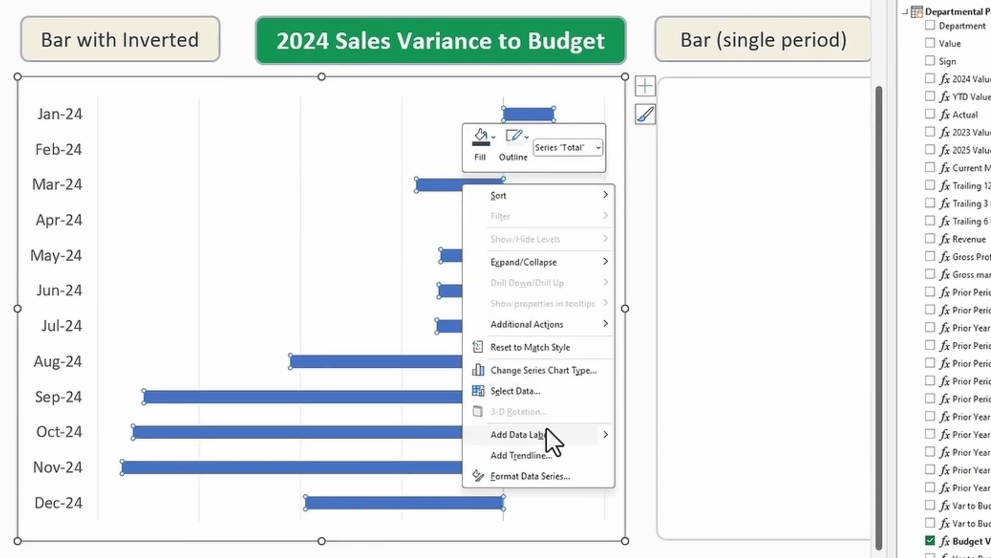
mouse_move(603, 436)
left_click(638, 437)
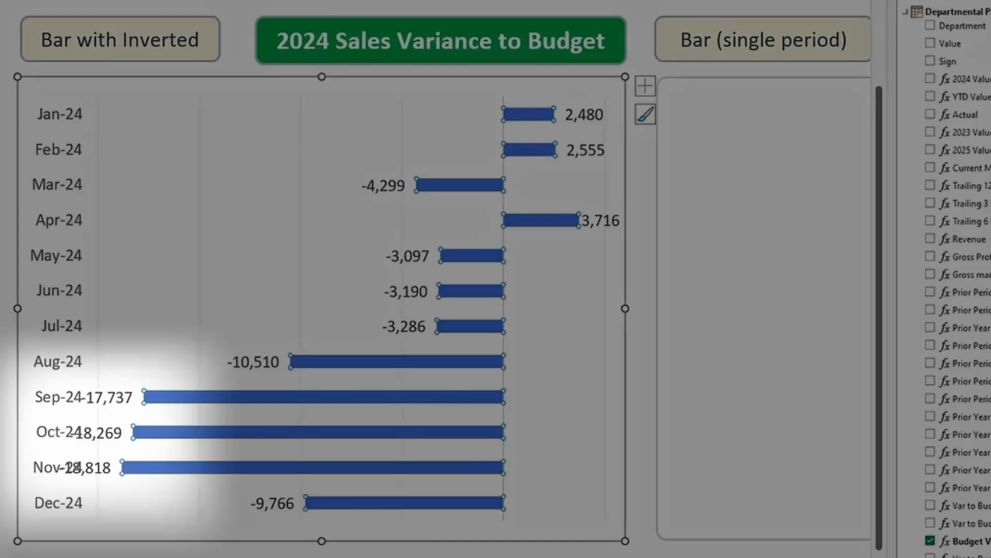
Step: Set the month axis labels' distance from the axis to 500 in the budget variance chart
left_click(60, 149)
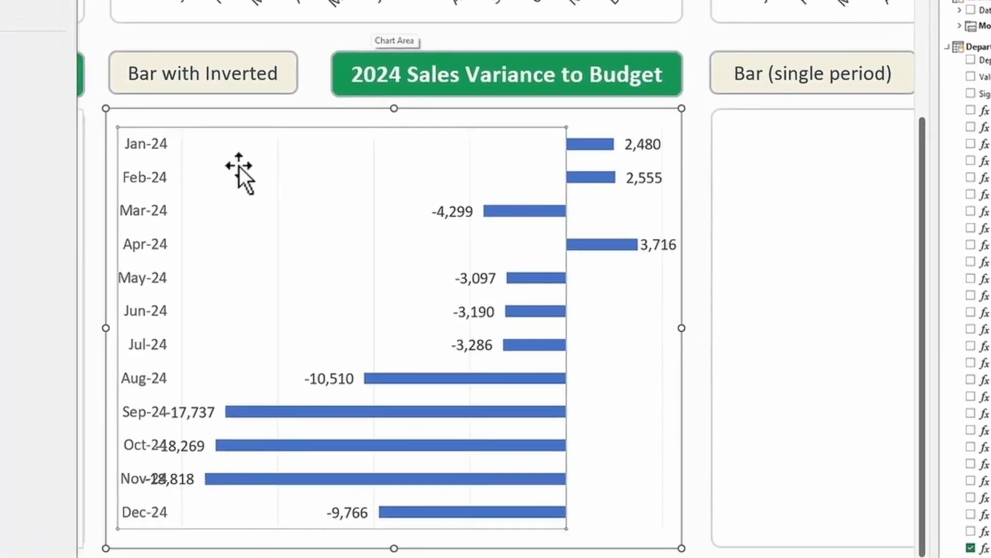
key("ctrl+1")
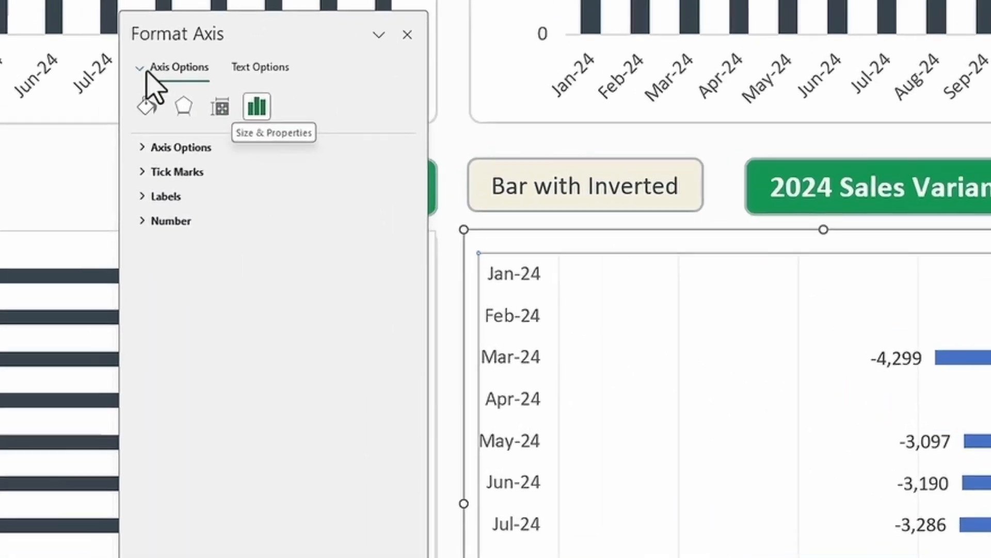
left_click(23, 46)
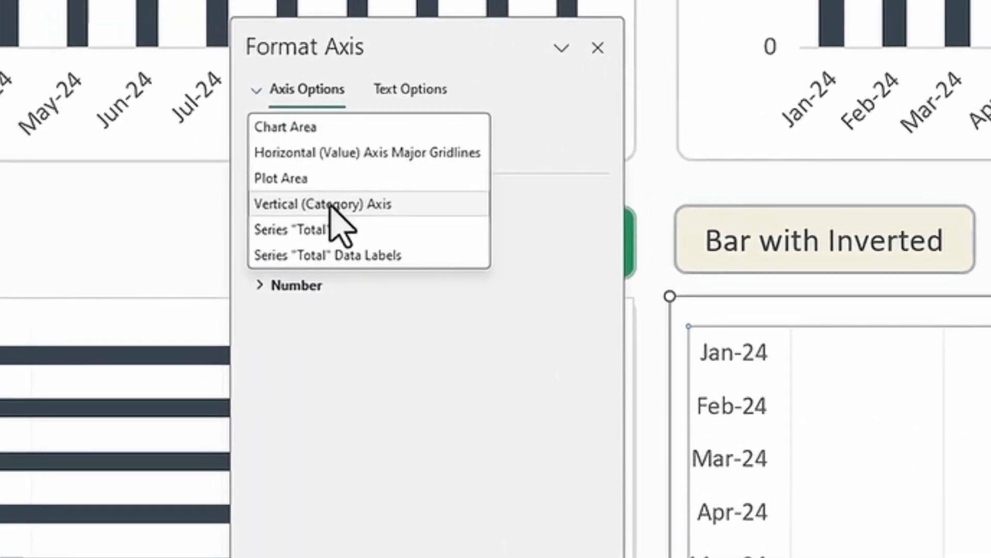
left_click(473, 498)
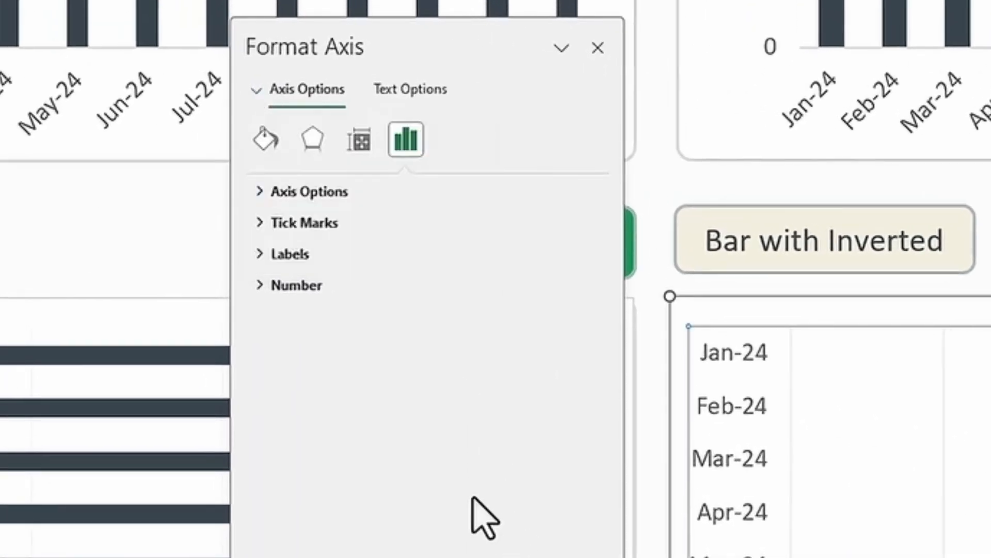
left_click(269, 256)
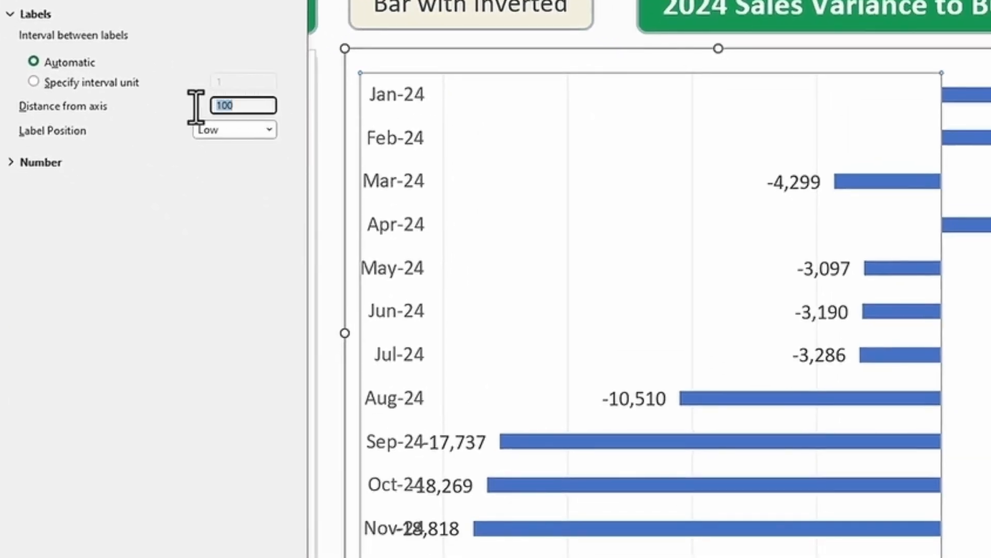
type("500")
key("Return")
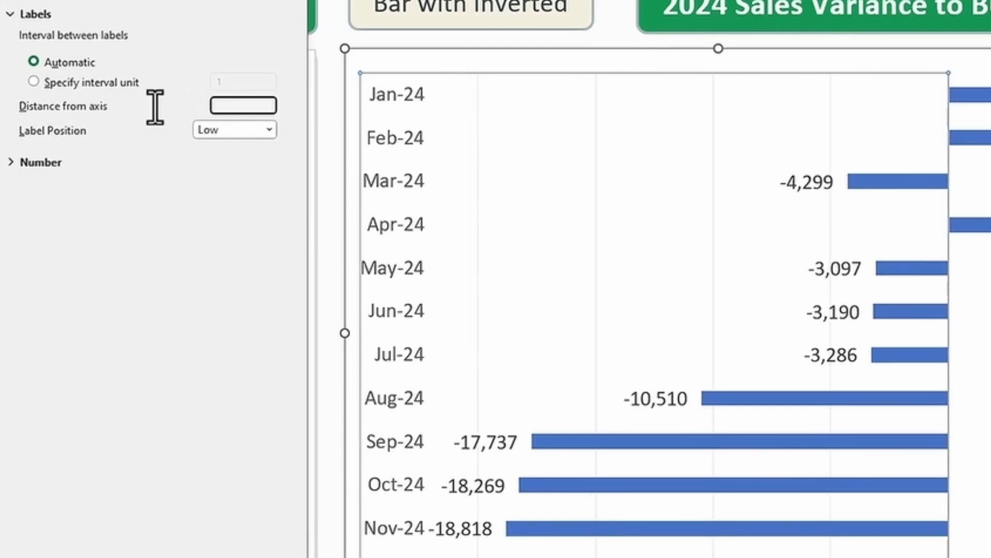
key("Return")
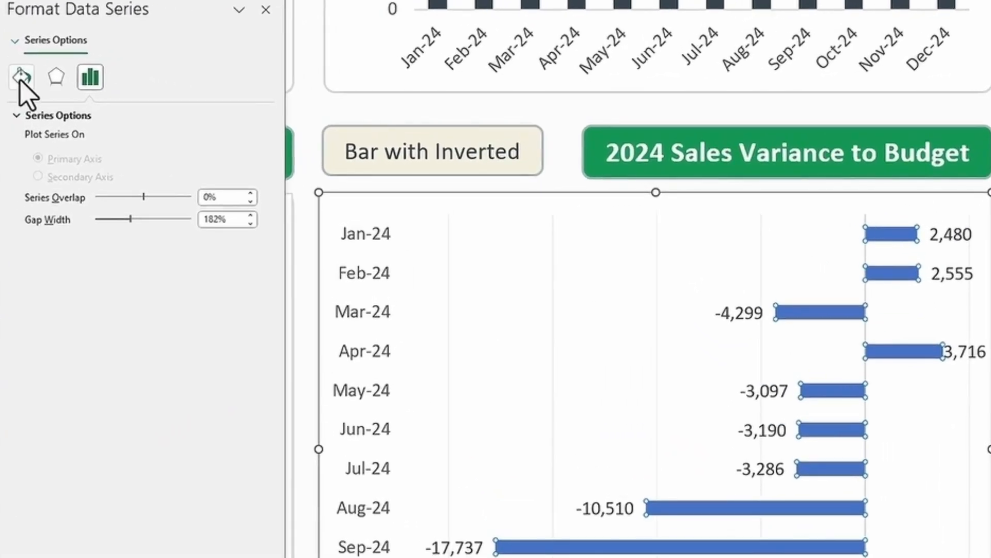
Step: Give the variance bars a solid fill with Invert if negative enabled
left_click(21, 77)
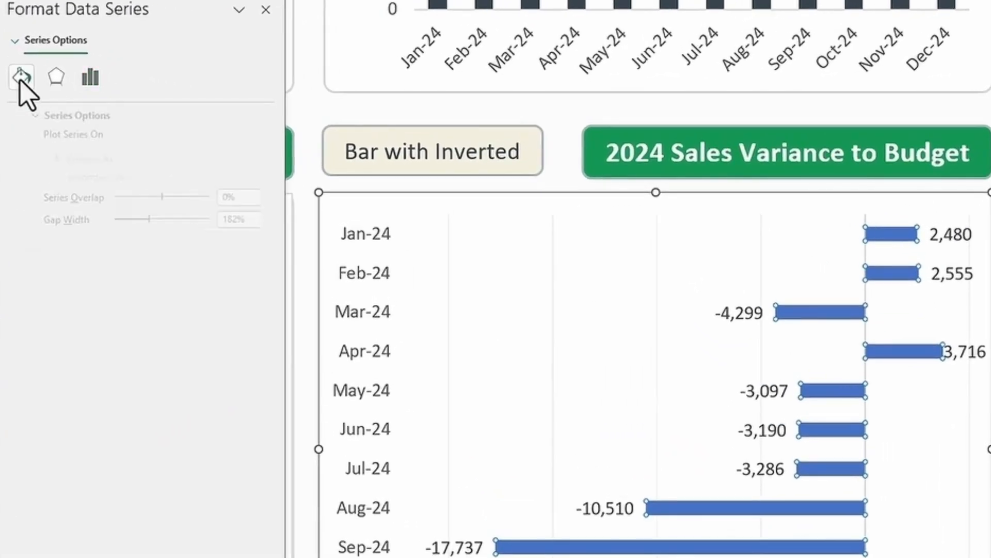
left_click(15, 43)
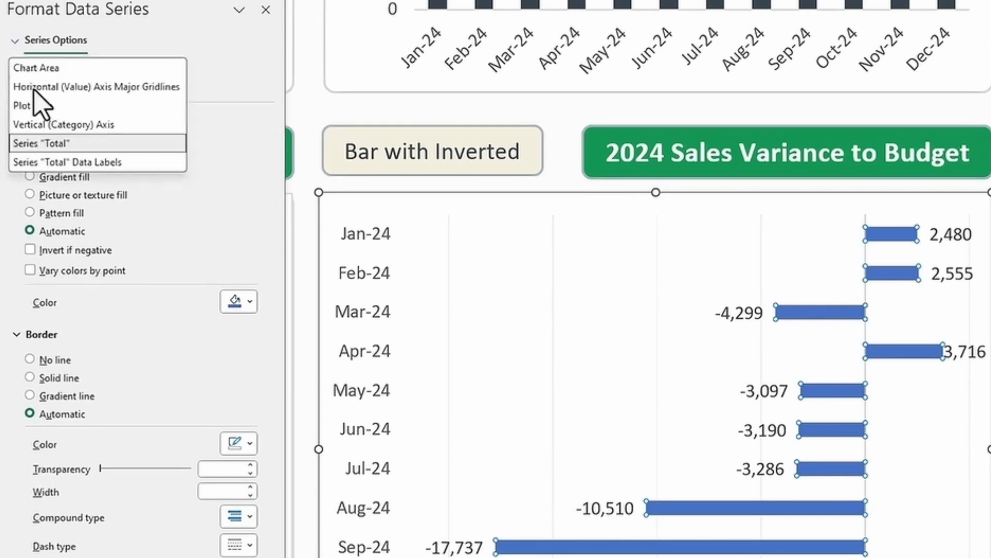
left_click(261, 181)
left_click(29, 250)
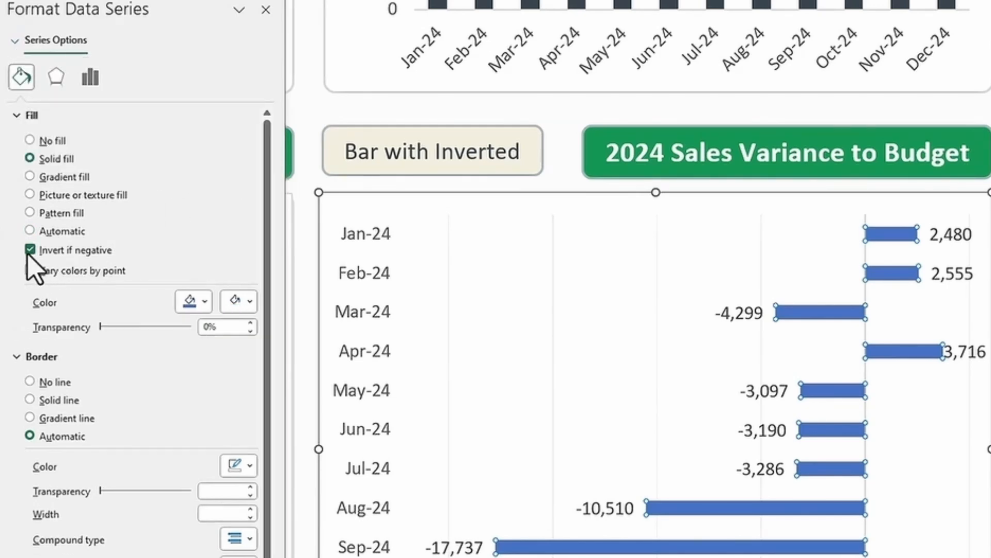
left_click(30, 250)
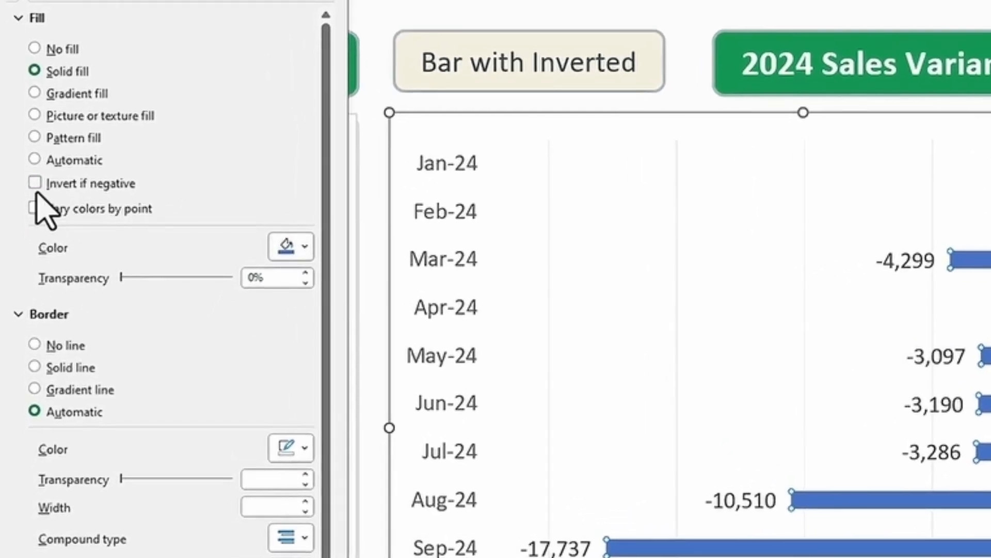
left_click(35, 184)
Step: Set the positive bars' fill to the recent tan colour and the negative bars' fill to the recent dark slate colour
left_click(235, 246)
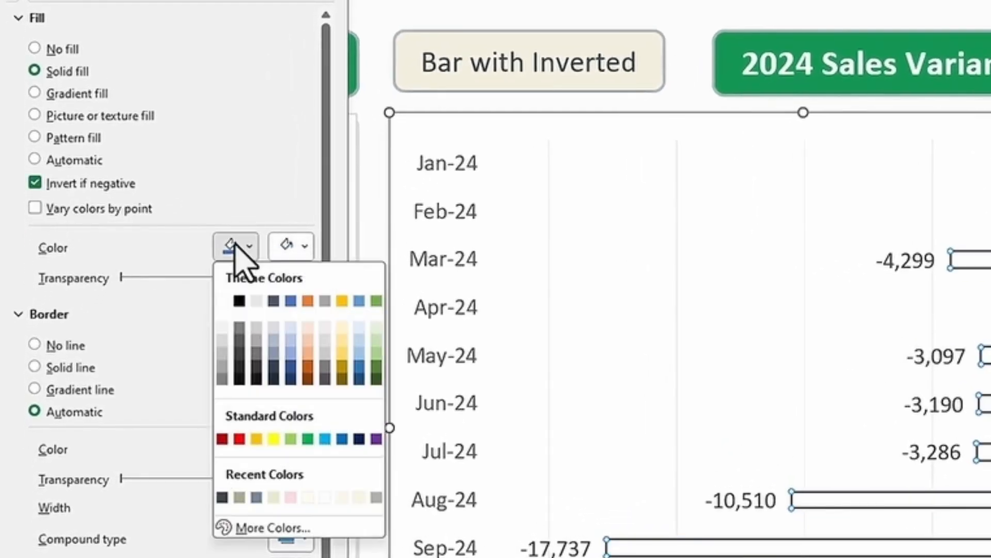
left_click(243, 496)
left_click(291, 247)
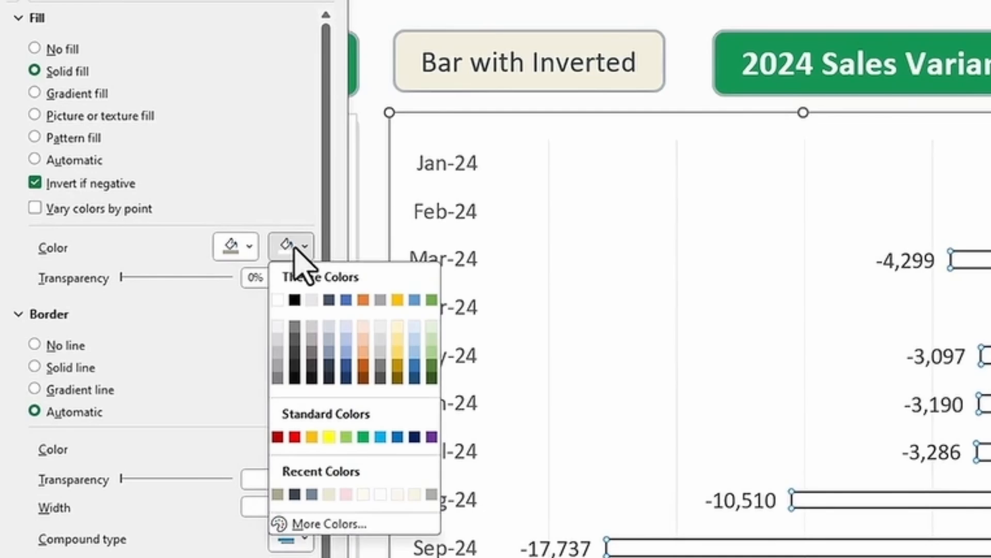
left_click(295, 495)
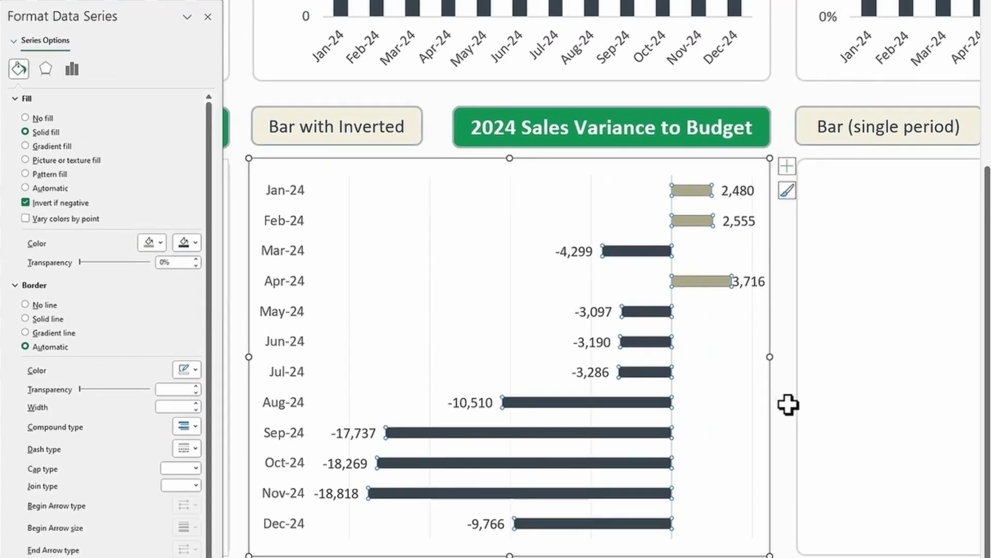
left_click(785, 405)
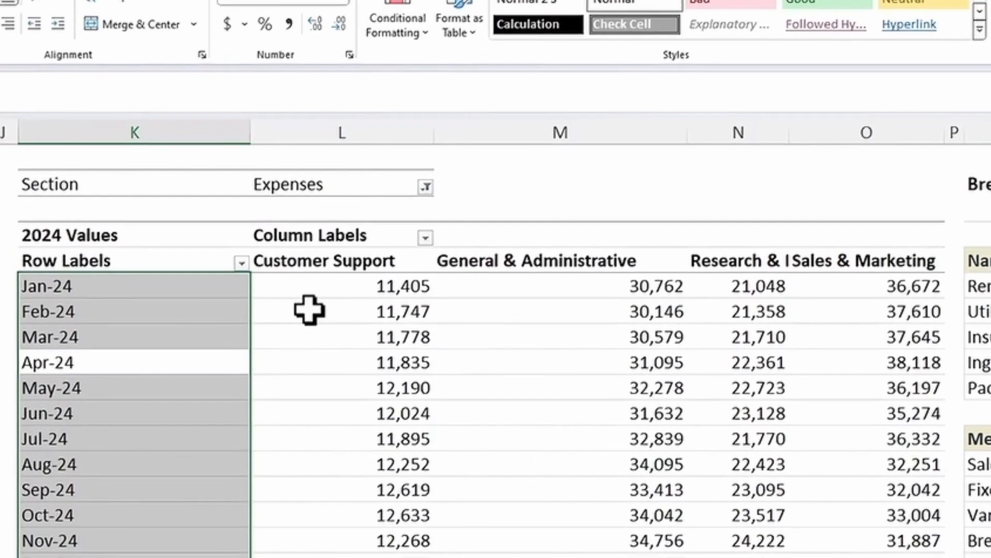
left_click(308, 270)
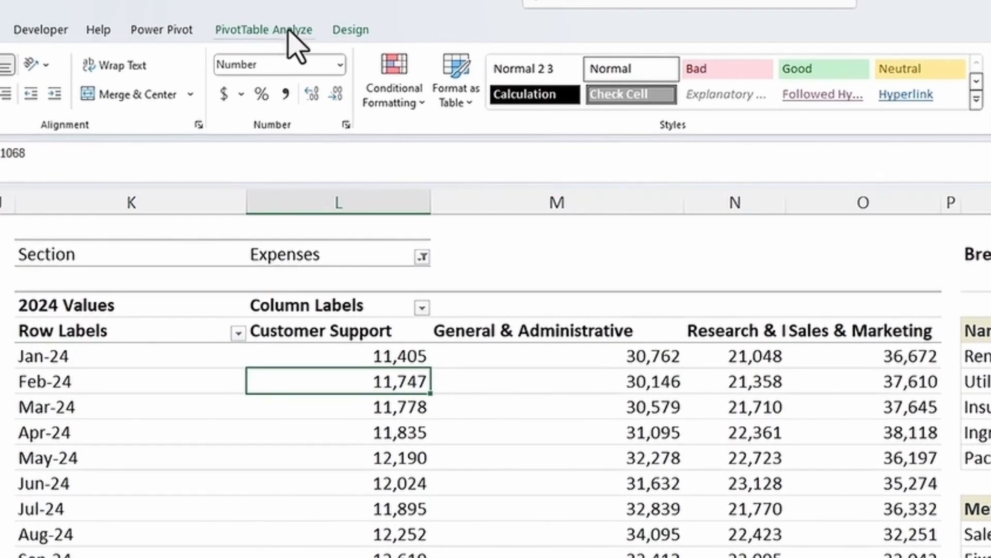
left_click(288, 31)
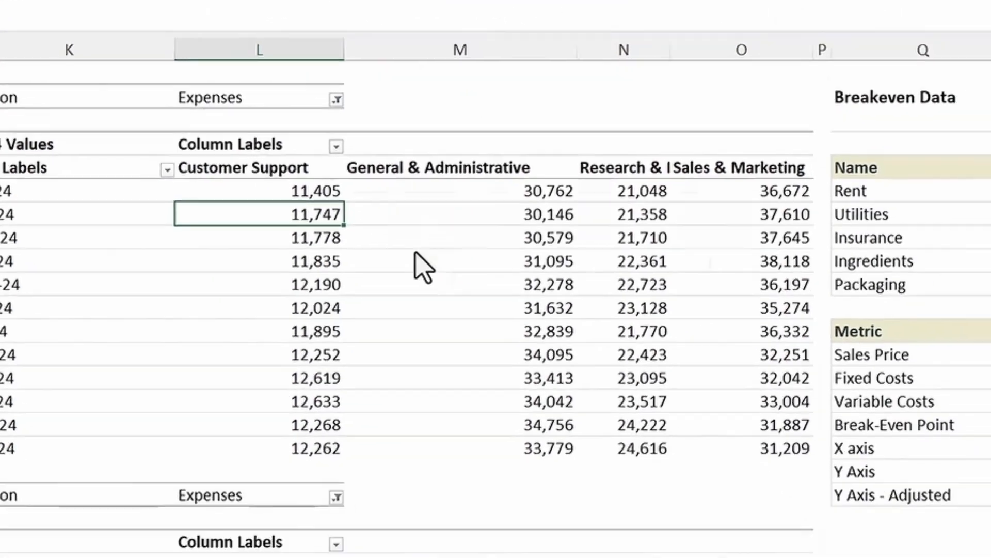
left_click(363, 345)
left_click(641, 497)
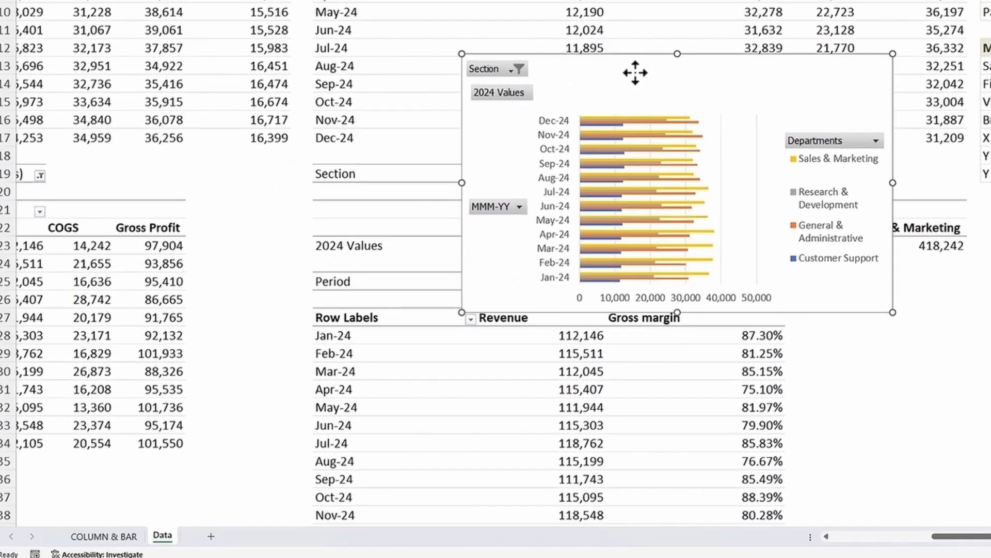
key("ctrl+x")
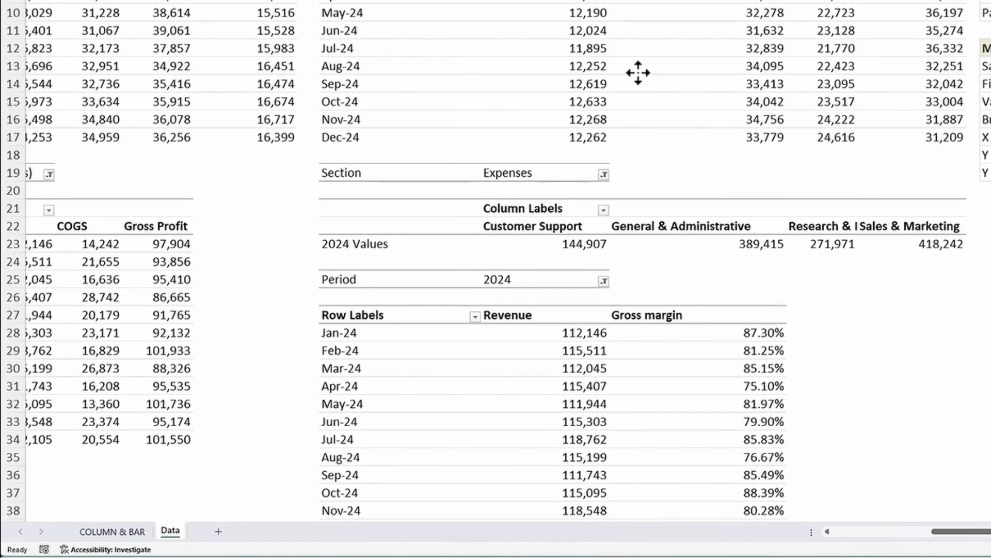
Step: Insert a clustered bar PivotChart from the Expenses PivotTable that totals 2024 Values by department
left_click(467, 222)
left_click(387, 244)
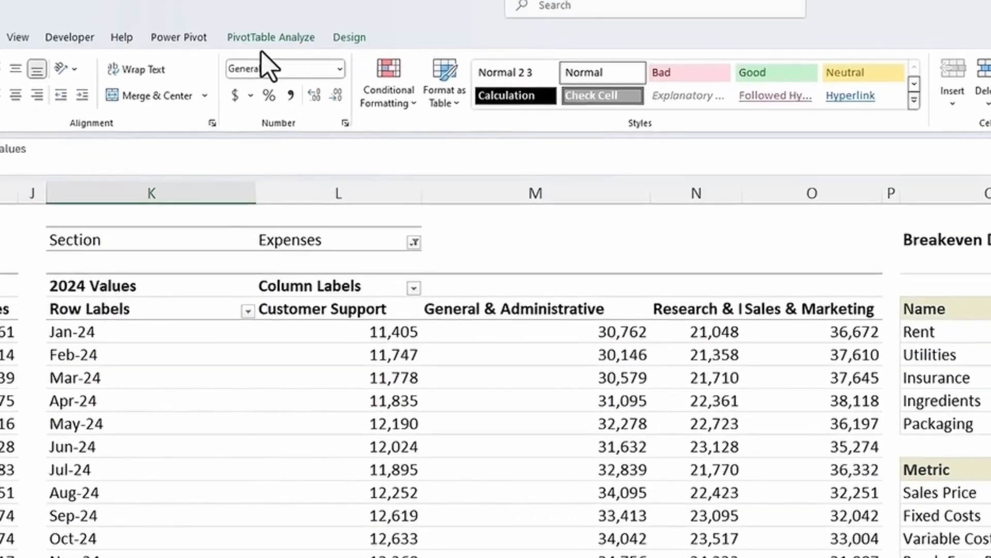
left_click(701, 88)
left_click(284, 206)
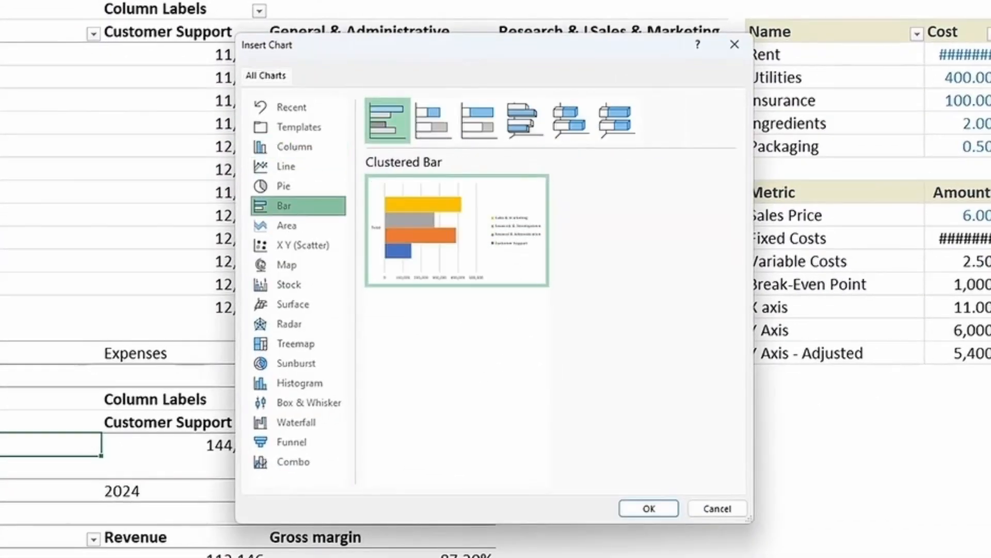
left_click(646, 510)
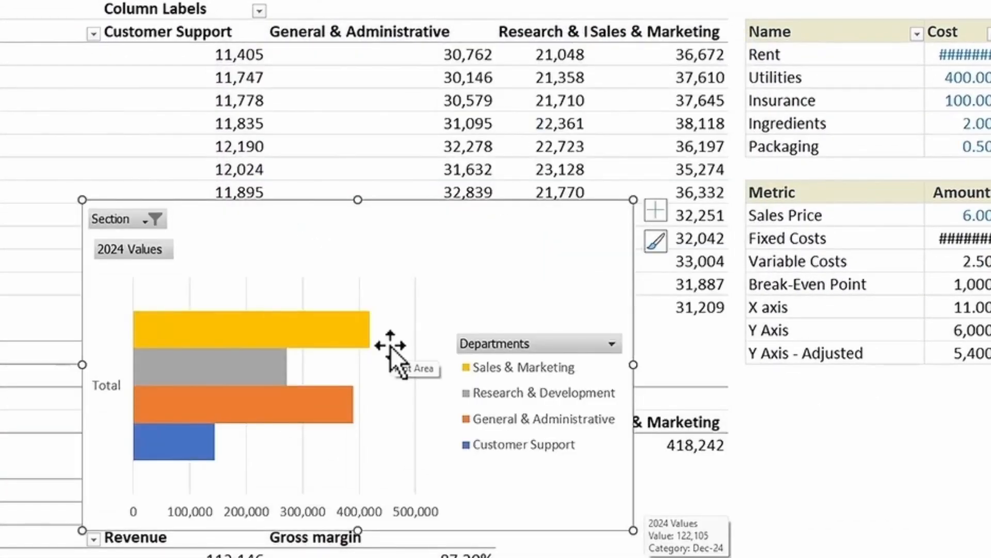
Step: Move the new chart to the Bar (single period) frame on the COLUMN & BAR sheet and delete its Total axis label
key("ctrl+x")
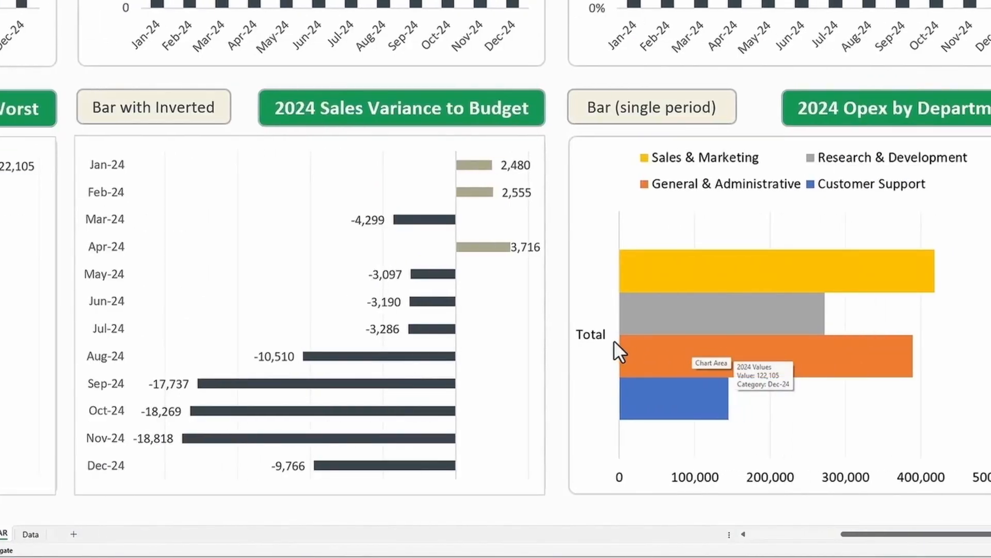
double_click(419, 335)
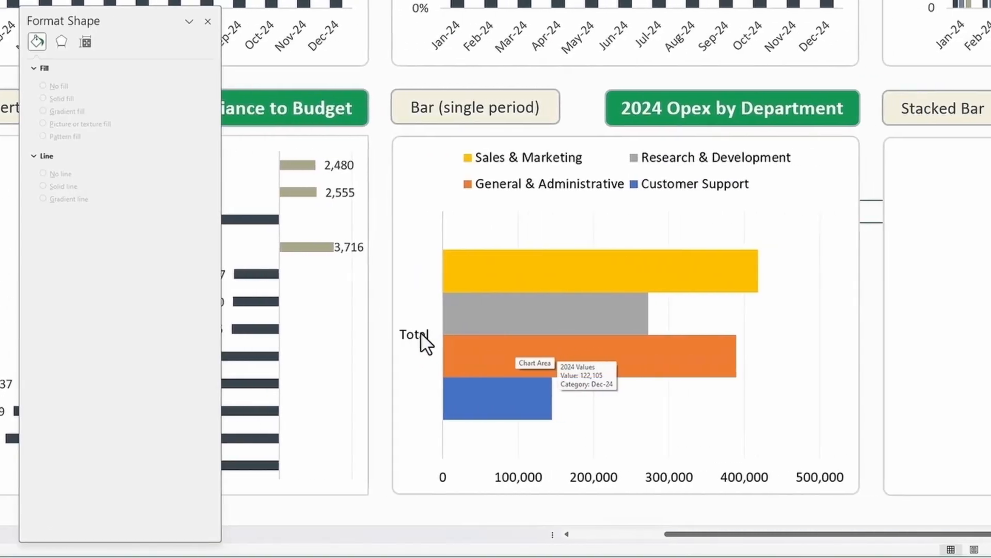
key("Delete")
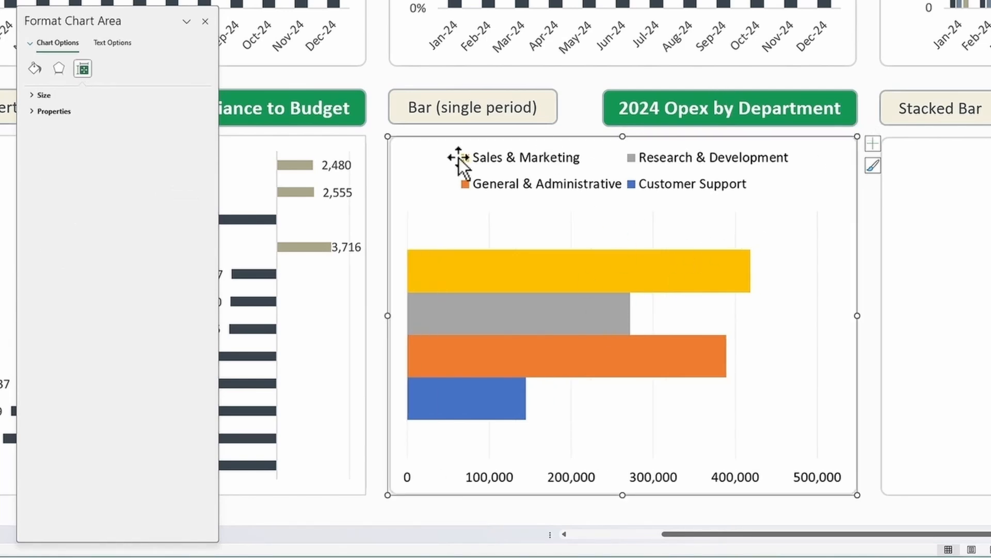
Step: Fill the single-period chart's Sales & Marketing bar with recent dark slate and the Research & Development bar with recent pale cream
right_click(522, 260)
left_click(534, 233)
left_click(543, 323)
right_click(470, 306)
left_click(483, 276)
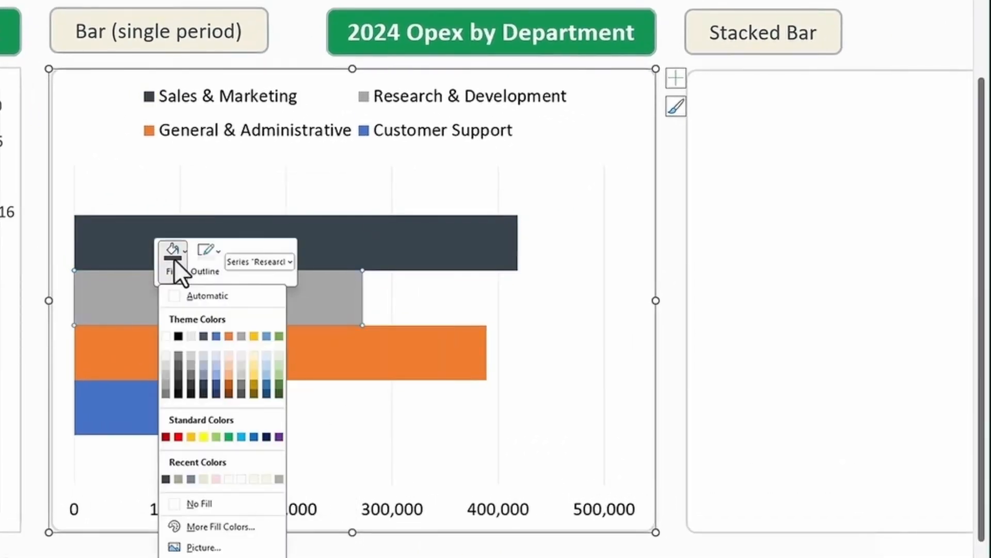
left_click(202, 480)
Step: Fill the General & Administrative bar with the recent tan colour and the Customer Support bar with the recent slate blue
right_click(150, 375)
left_click(152, 395)
left_click(169, 258)
right_click(144, 432)
left_click(145, 449)
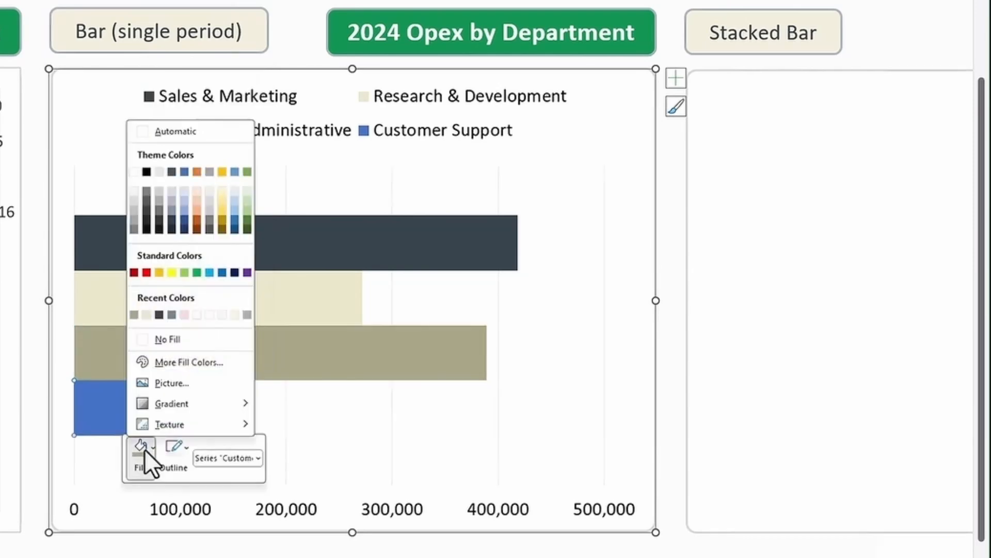
left_click(171, 315)
Step: Add data labels to all four department bars in the single-period bar chart
right_click(369, 254)
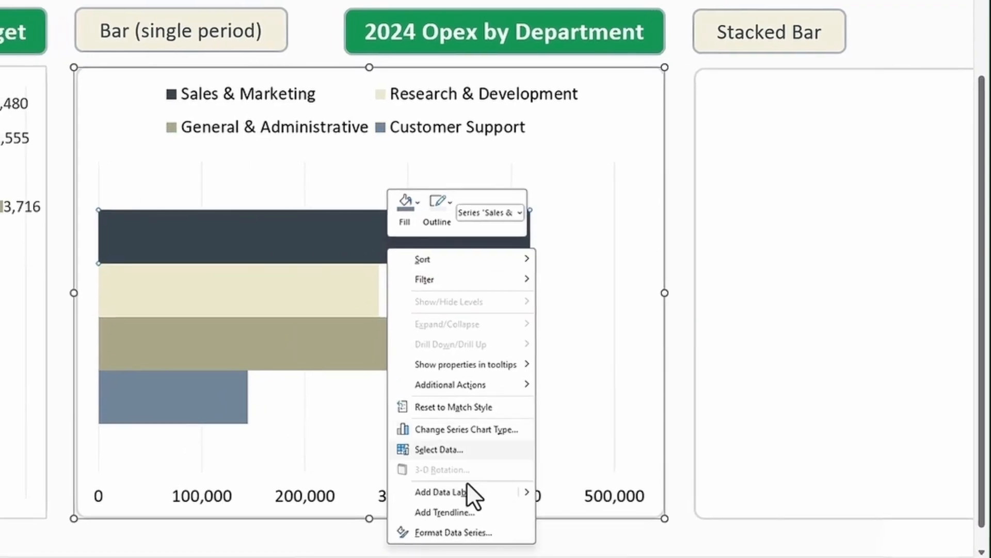
left_click(558, 491)
right_click(342, 287)
left_click(481, 534)
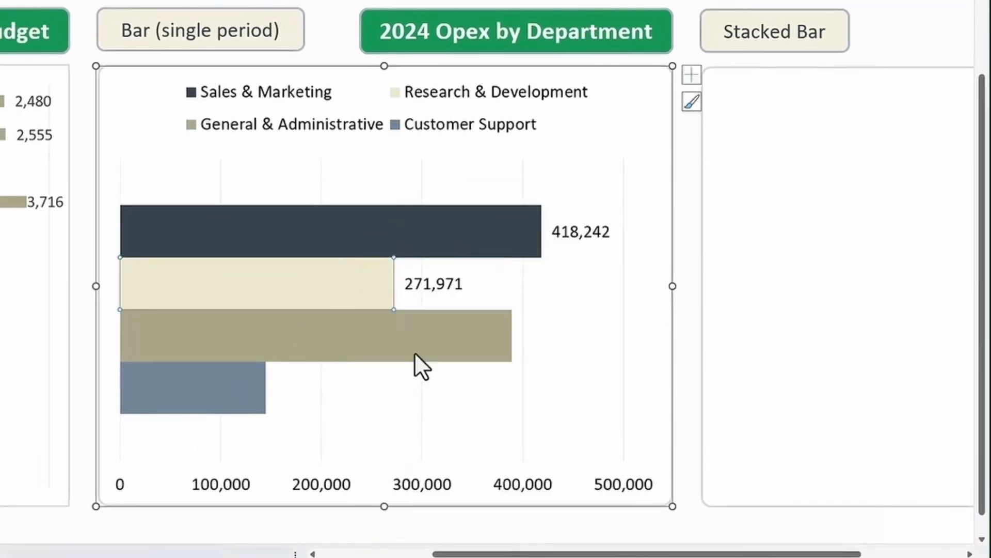
right_click(414, 351)
left_click(553, 310)
right_click(239, 390)
left_click(330, 335)
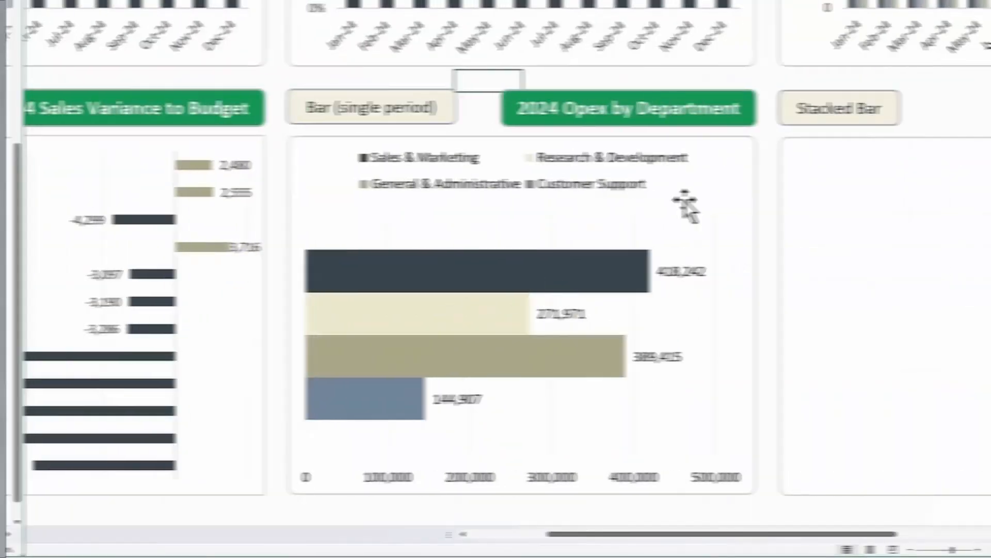
Step: Copy the single-period bar chart and paste the copy into the empty Stacked Bar frame
left_click(678, 175)
key("ctrl+c")
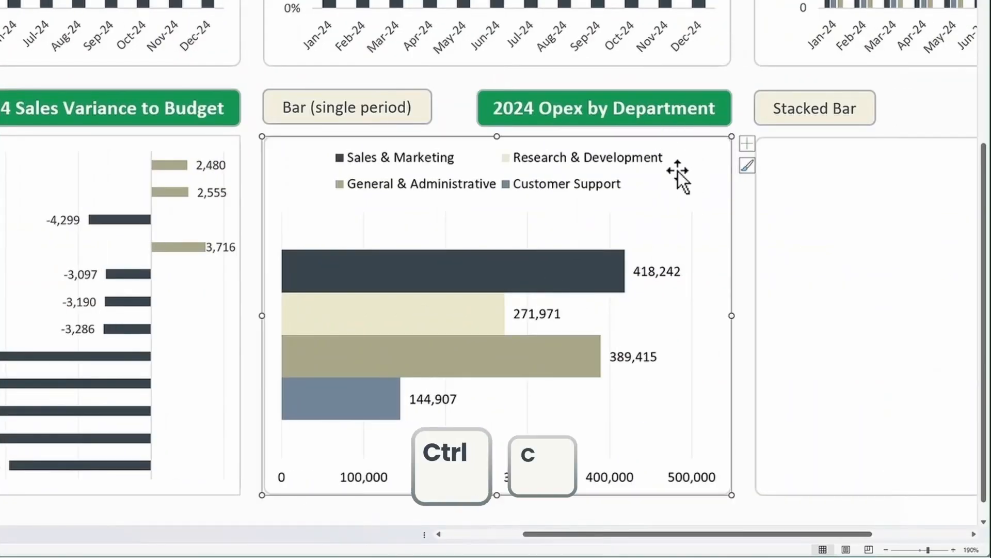
left_click(824, 183)
key("ctrl+v")
key("ctrl+v")
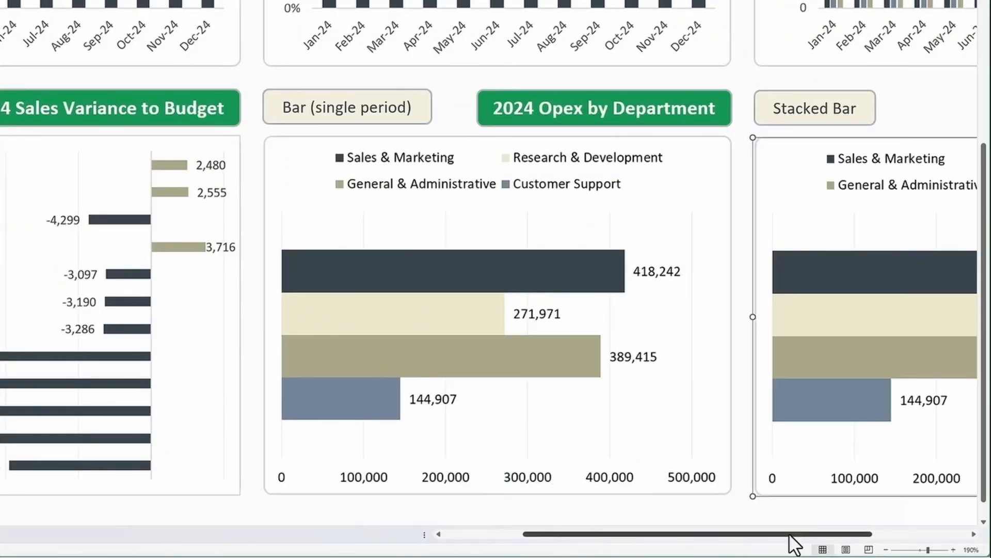
Step: Change the copied chart's type to Stacked Bar
left_click_drag(790, 538, 882, 539)
left_click(547, 237)
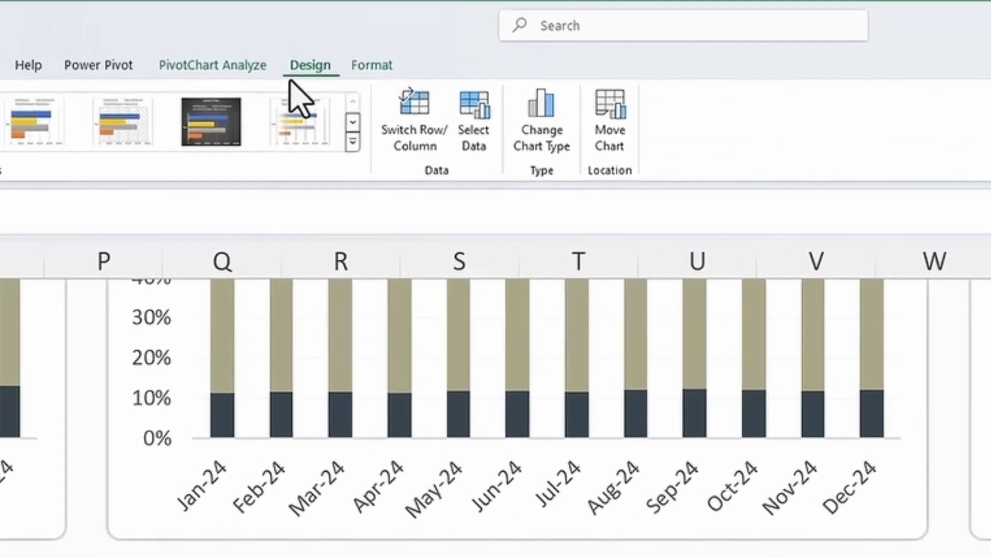
left_click(558, 139)
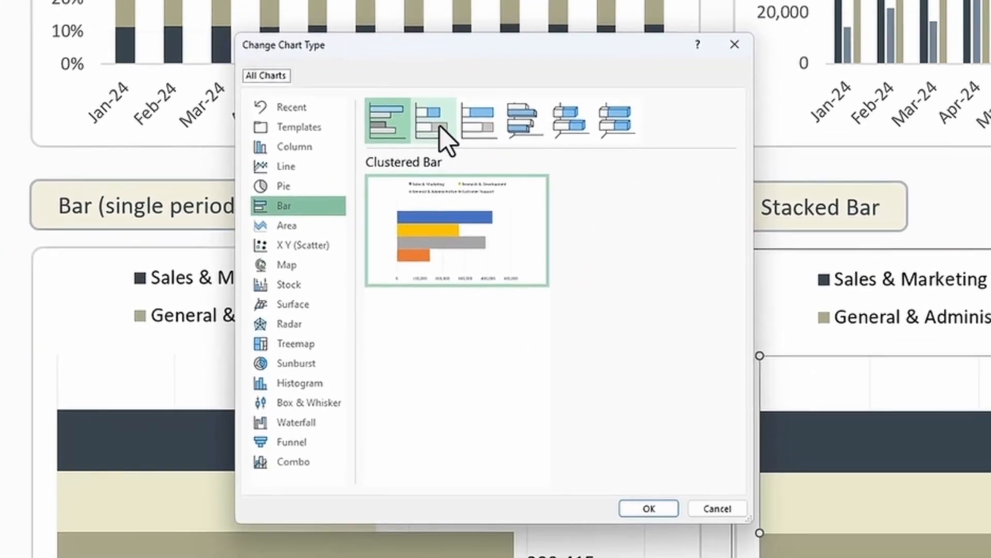
left_click(445, 136)
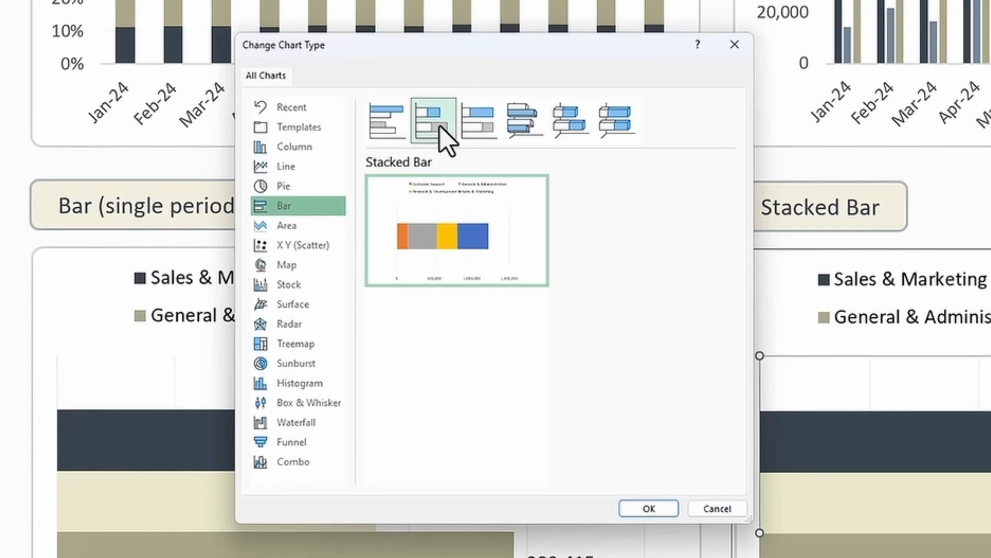
left_click(671, 511)
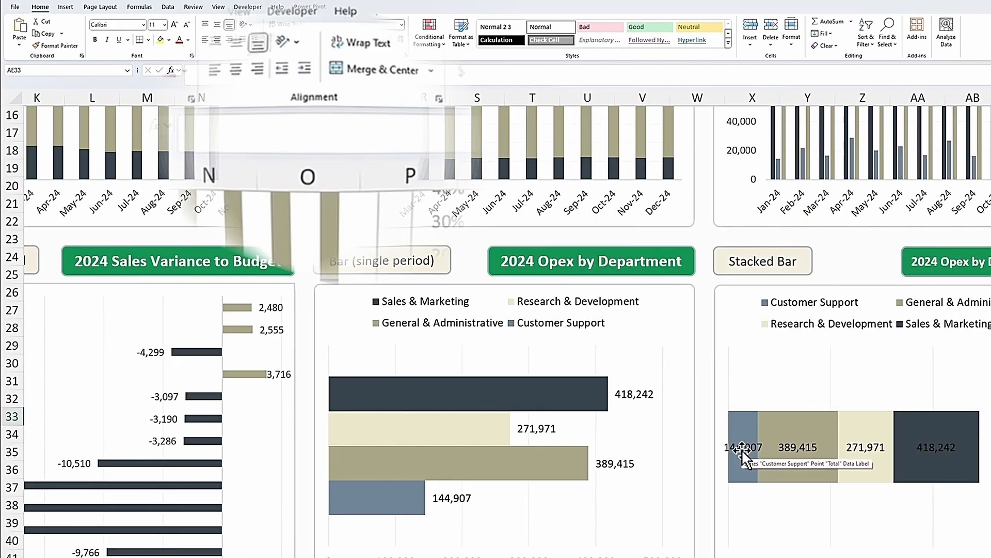
Step: Make the Customer Support and Sales & Marketing data labels white and delete the legend from the stacked bar chart
left_click(744, 448)
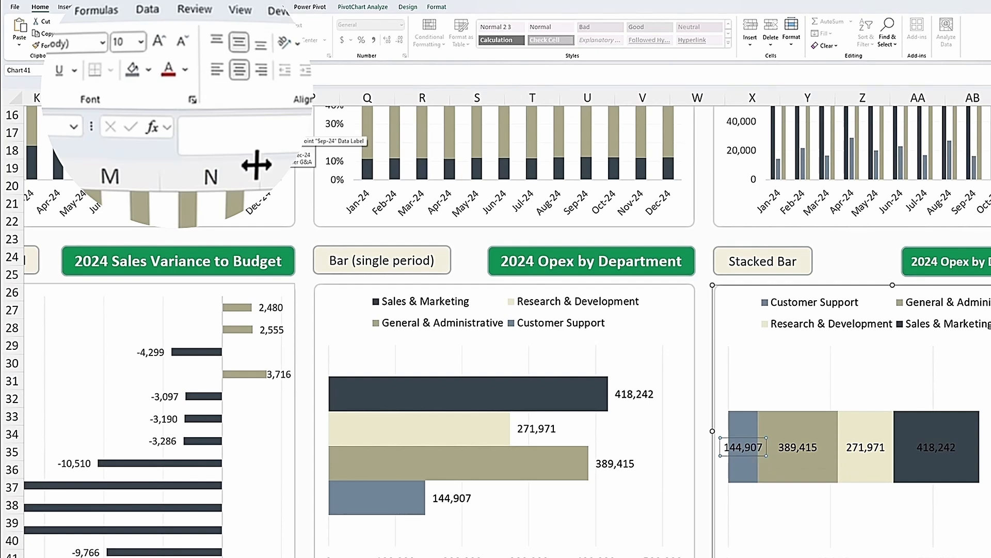
left_click(185, 69)
left_click(177, 137)
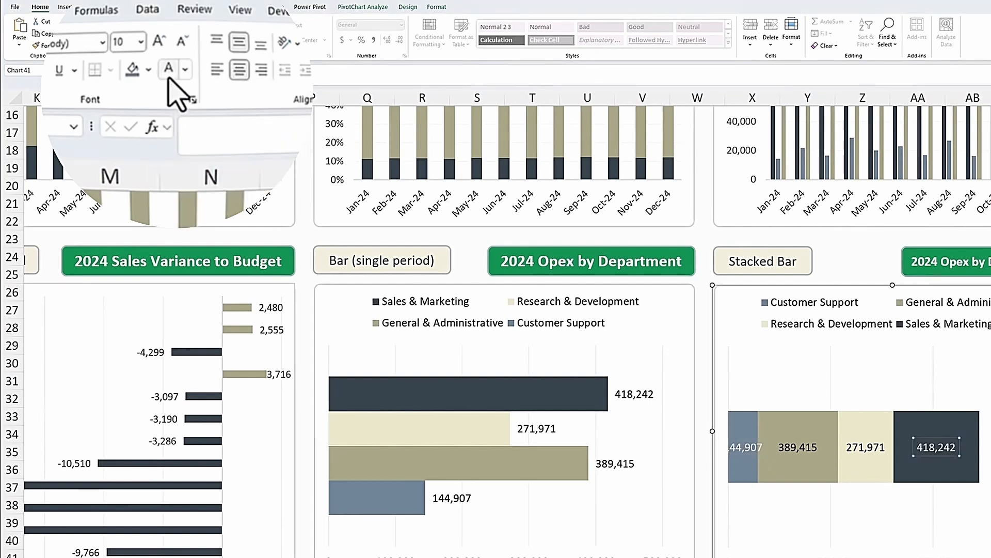
left_click(796, 325)
key("Delete")
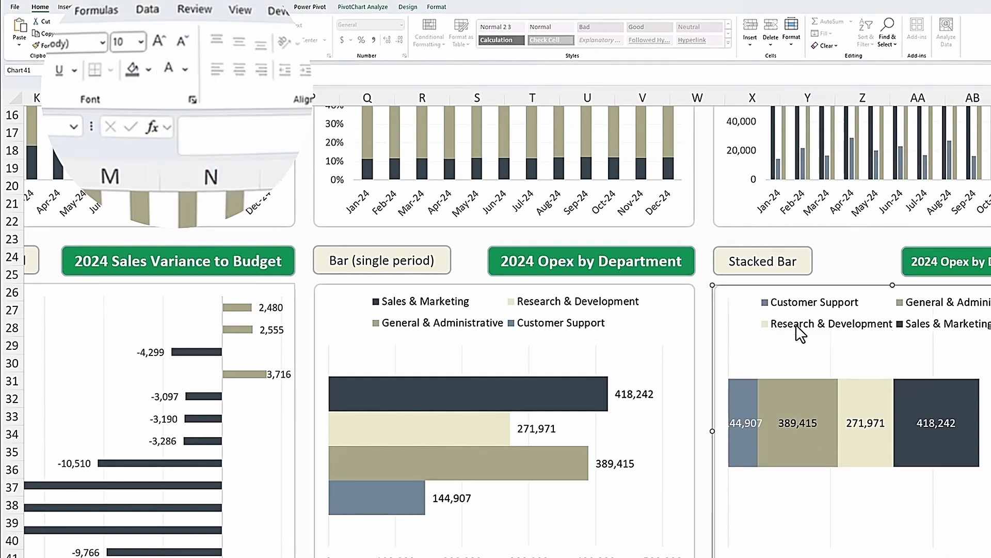
Step: Show the series name alongside the value in all four departments' data labels in the stacked bar chart
right_click(746, 423)
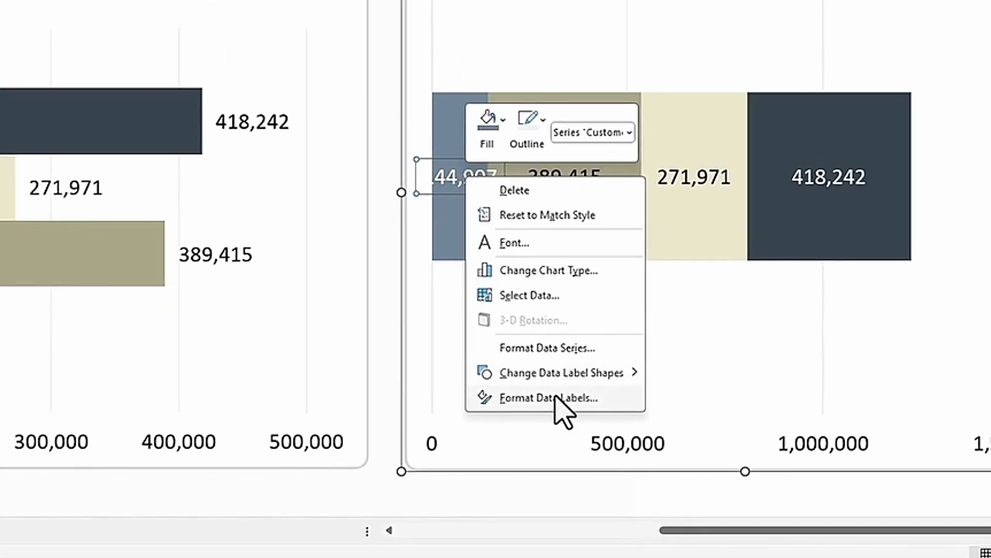
left_click(789, 538)
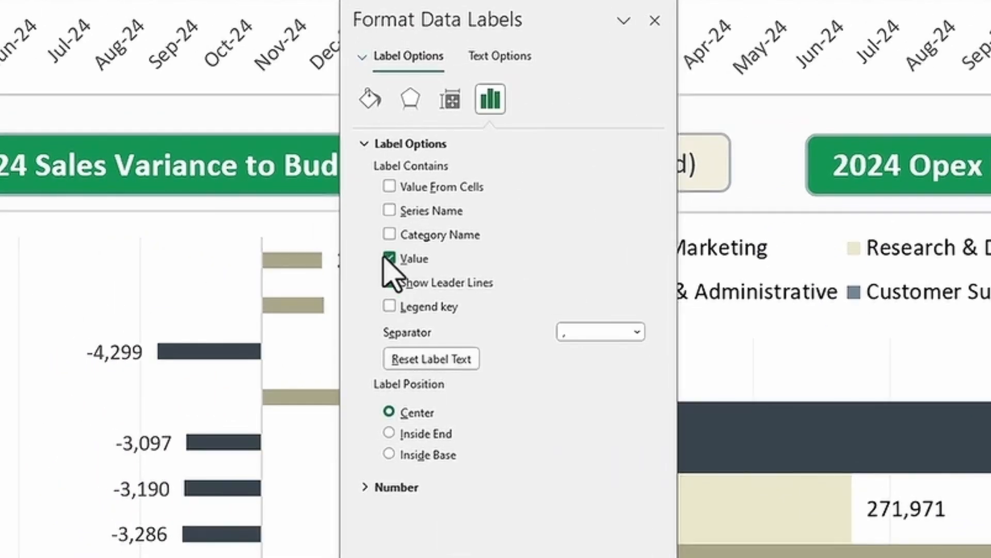
left_click(389, 210)
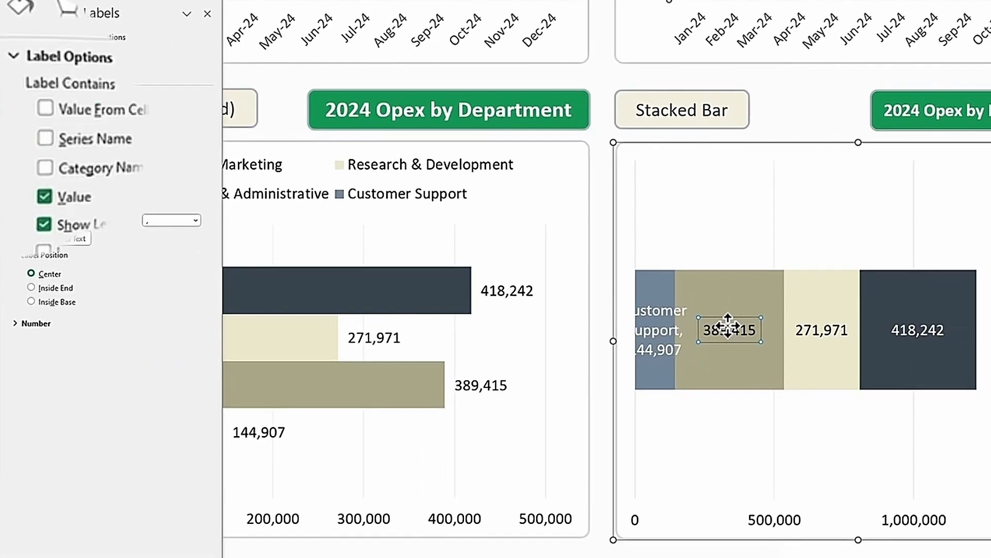
left_click(111, 142)
left_click(829, 322)
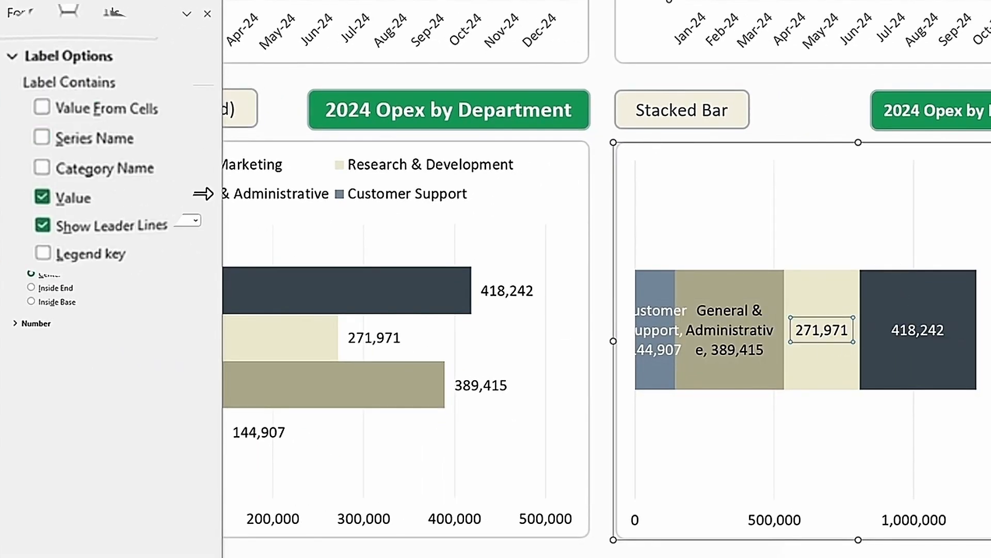
left_click(89, 137)
left_click(895, 325)
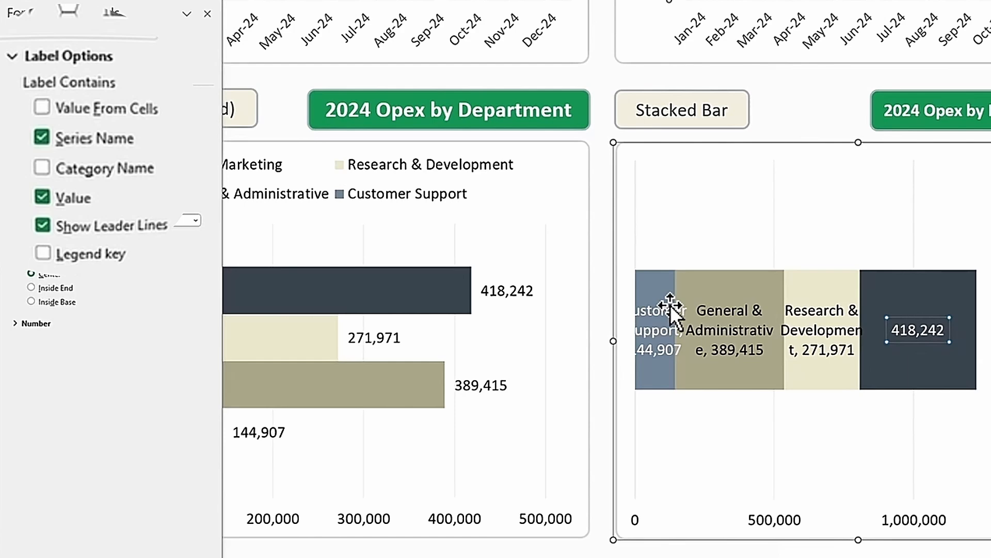
left_click(73, 139)
Step: Set the General & Administrative and Research & Development data labels to font size 8
left_click(820, 329)
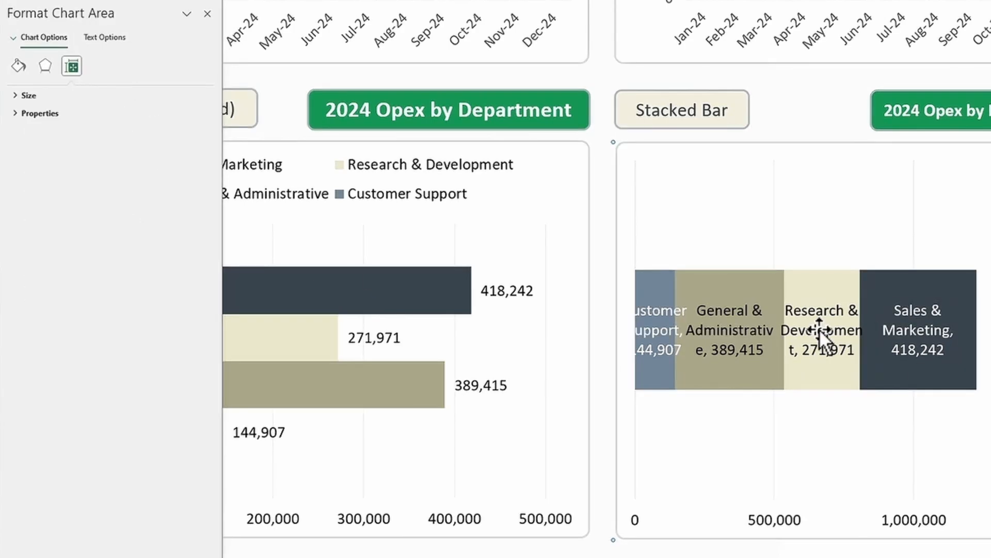
left_click(654, 347)
left_click(84, 44)
type("8")
key("Return")
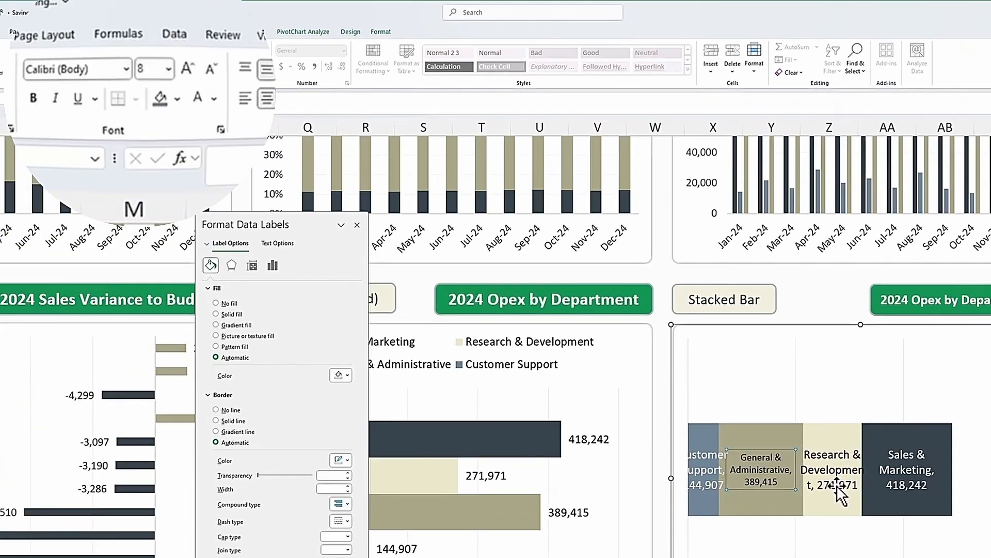
key("Return")
Step: Set the Sales & Marketing and Customer Support data labels to font size 8
left_click(901, 467)
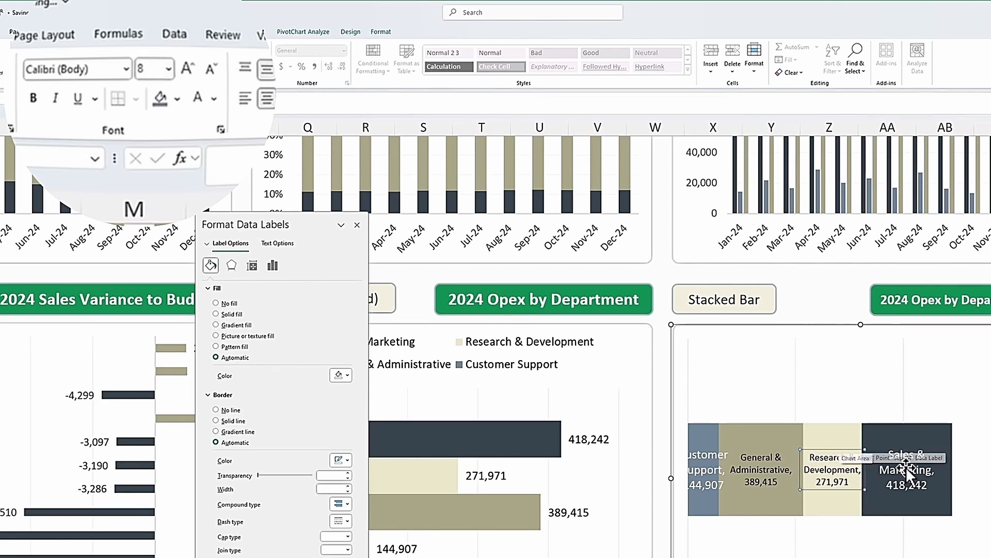
left_click(150, 69)
type("8")
key("Return")
left_click(708, 470)
left_click(149, 70)
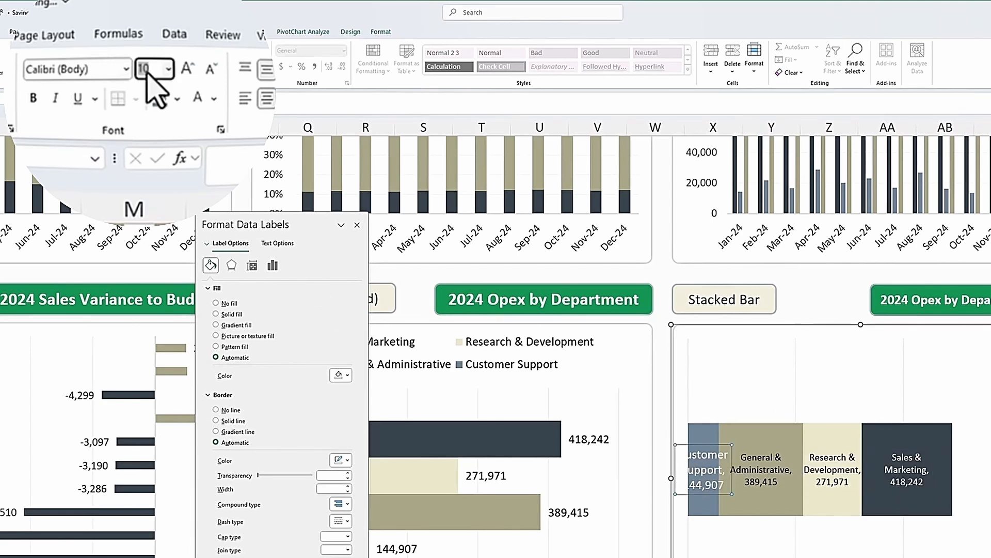
type("8")
key("Return")
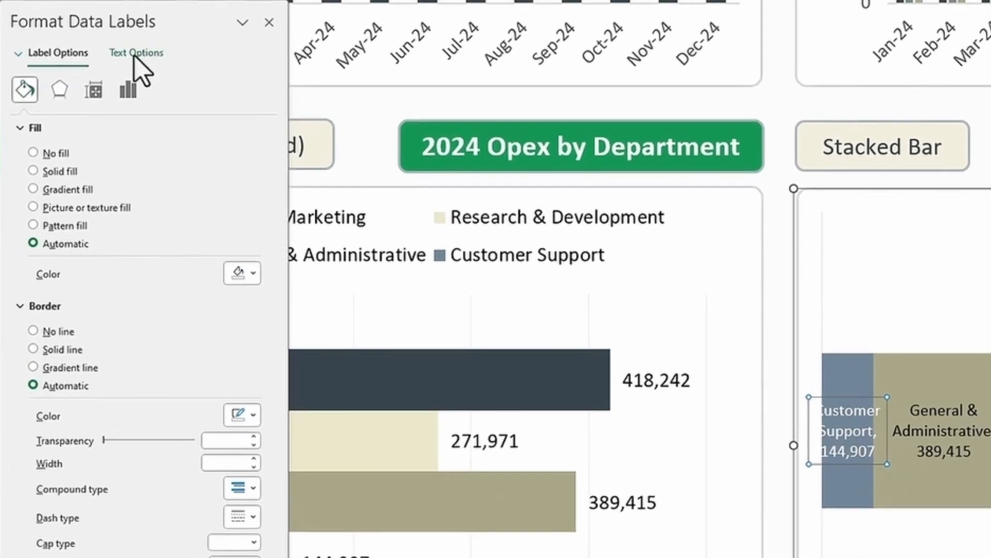
Step: Set the Customer Support data label's text colour to the recent dark slate
left_click(20, 28)
left_click(241, 255)
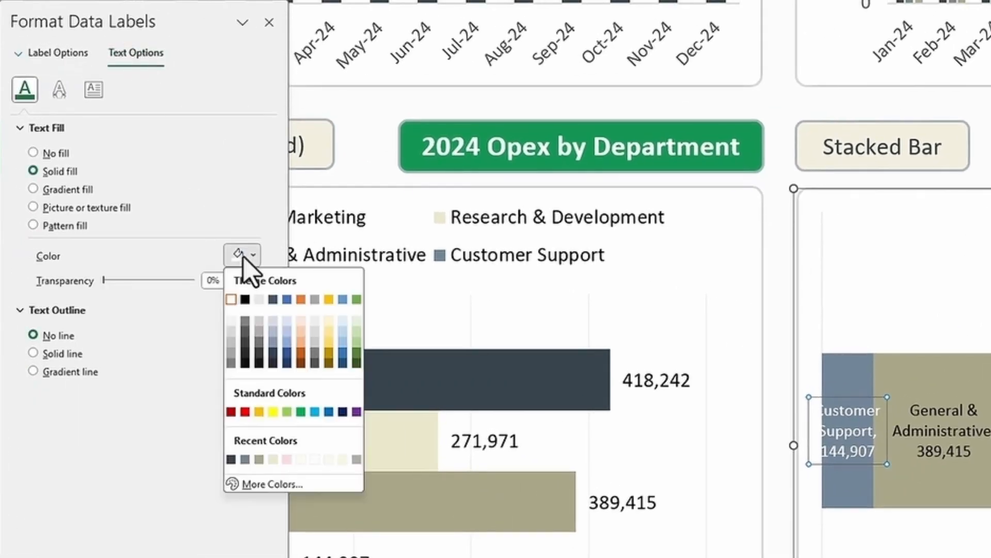
left_click(230, 458)
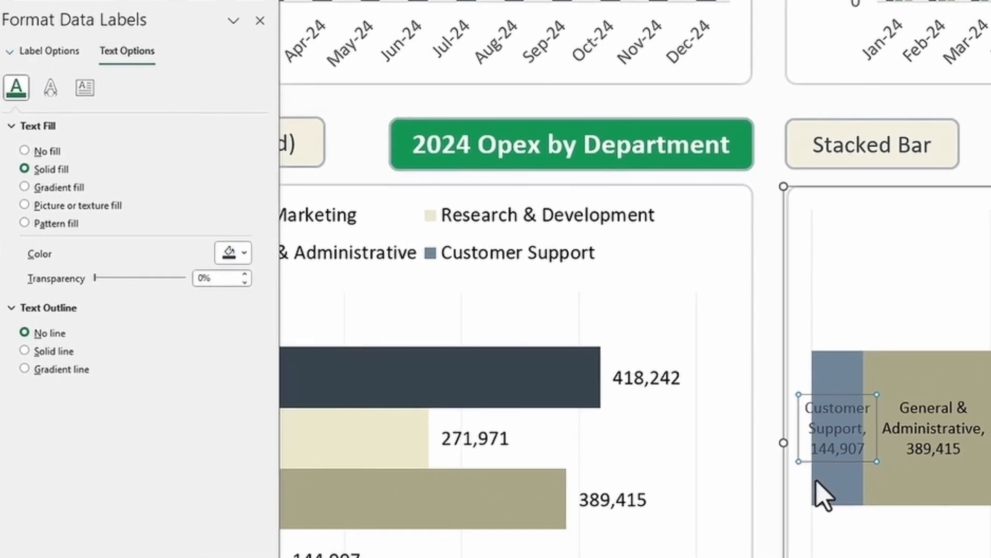
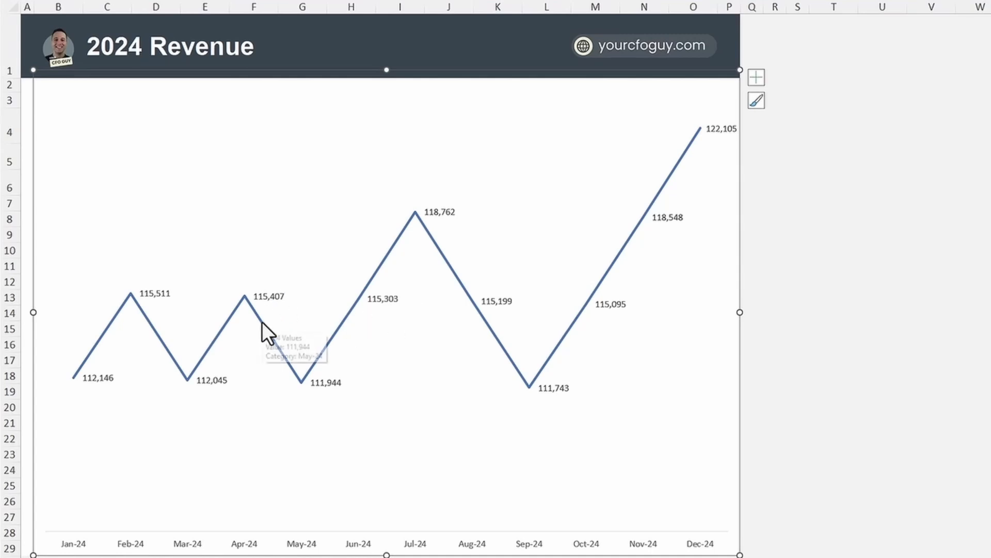
Step: Delete the data labels from the 2024 Revenue line chart
left_click(275, 293)
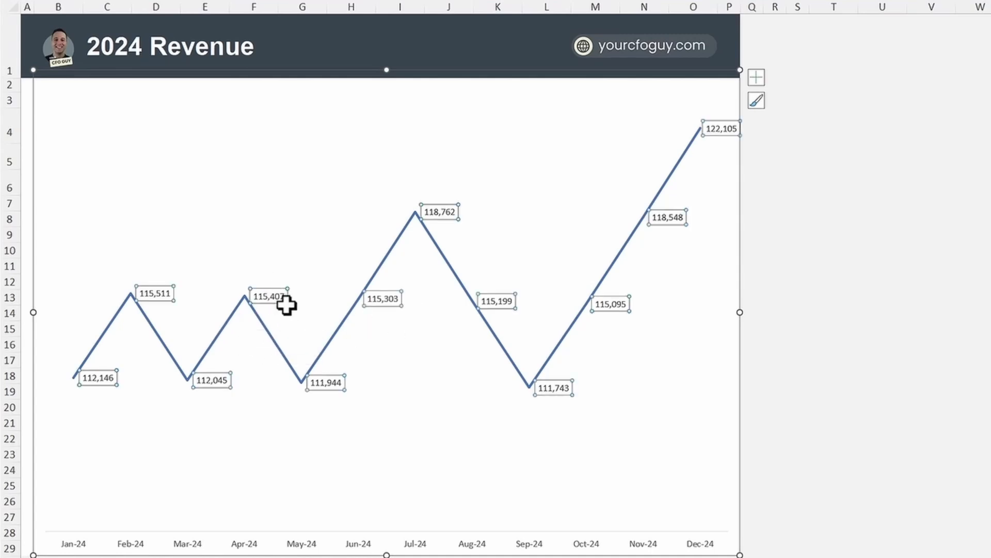
key("Delete")
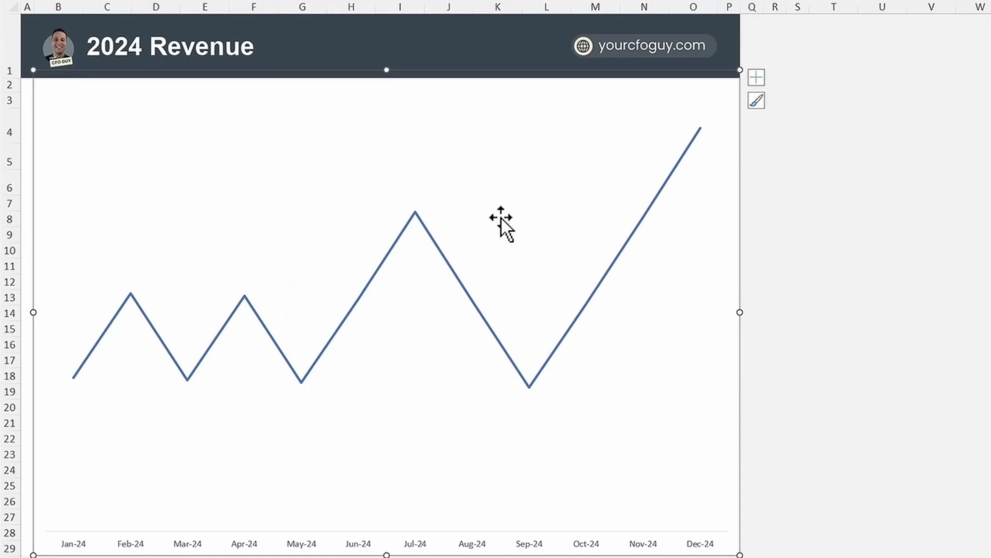
Step: Turn on Smoothed line for the 2024 Revenue series and set its line colour to the recent dark slate
right_click(230, 314)
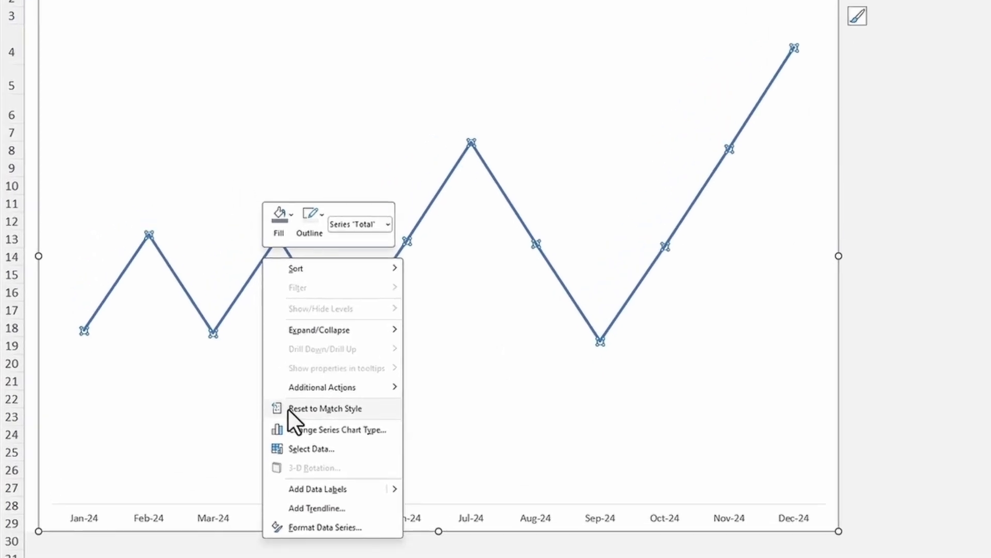
left_click(390, 486)
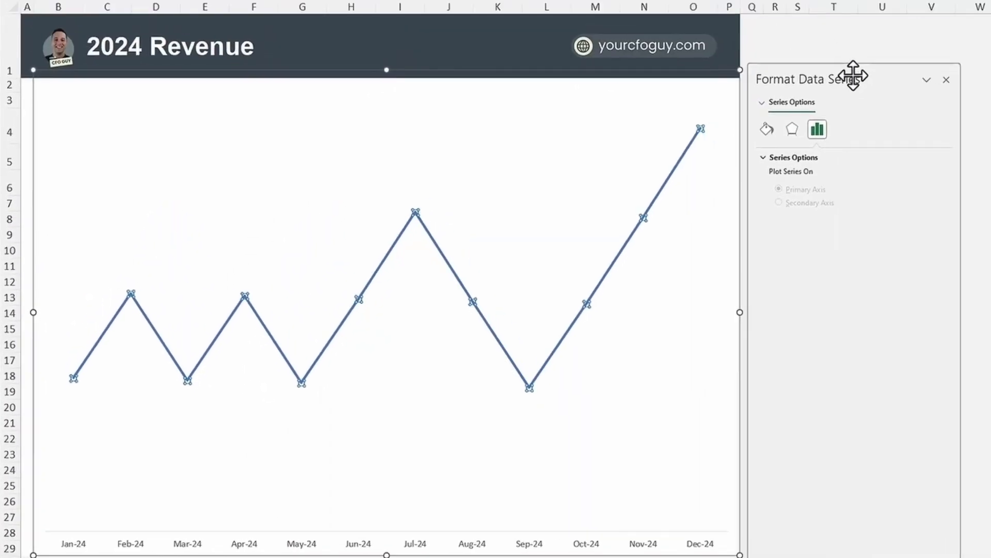
left_click(764, 132)
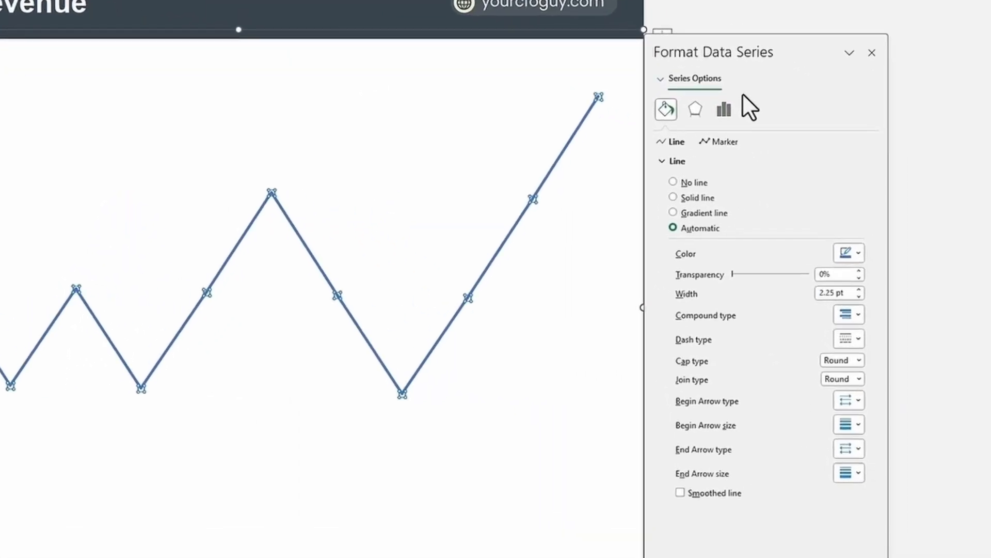
left_click(680, 492)
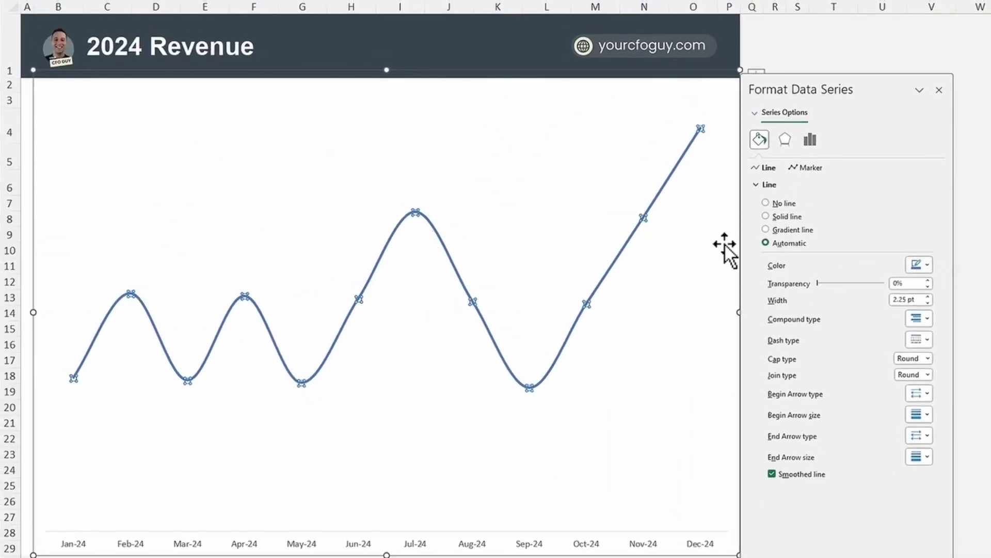
left_click(926, 266)
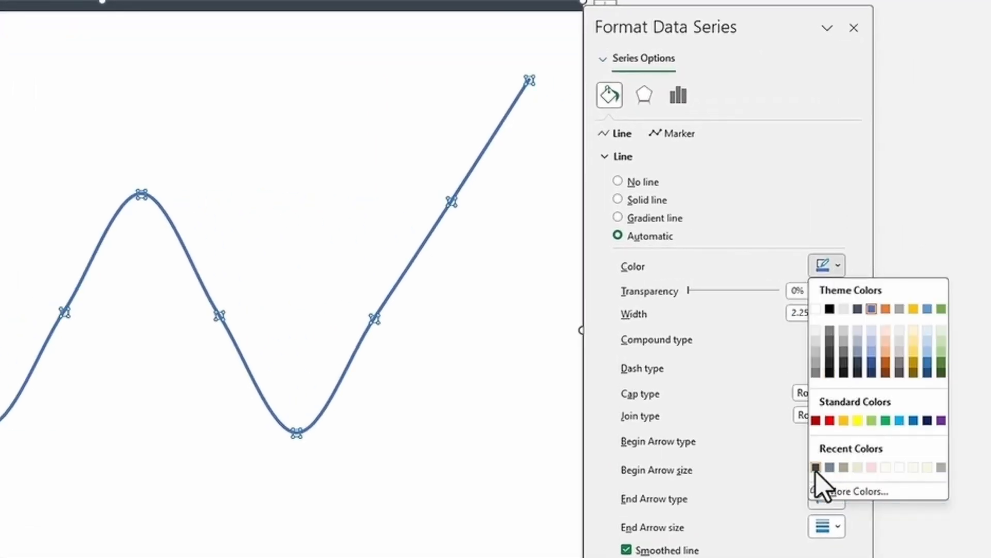
left_click(816, 467)
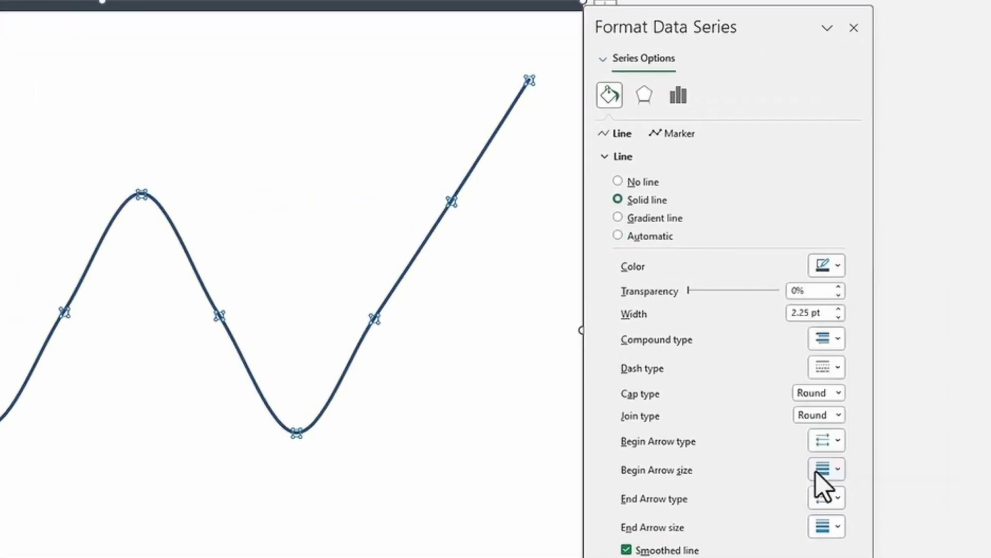
left_click(441, 522)
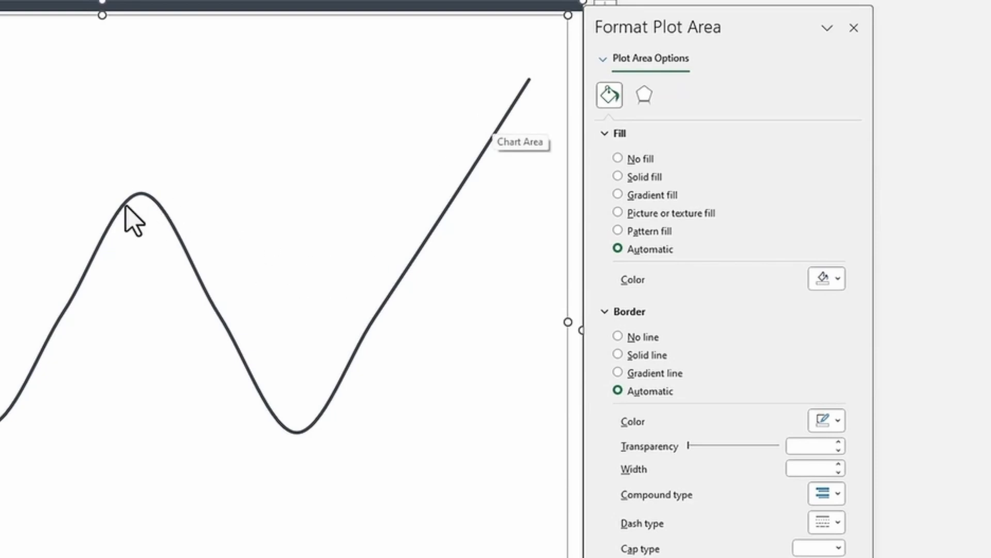
Step: Give the 2024 Revenue line built-in square markers at size 9
left_click(467, 184)
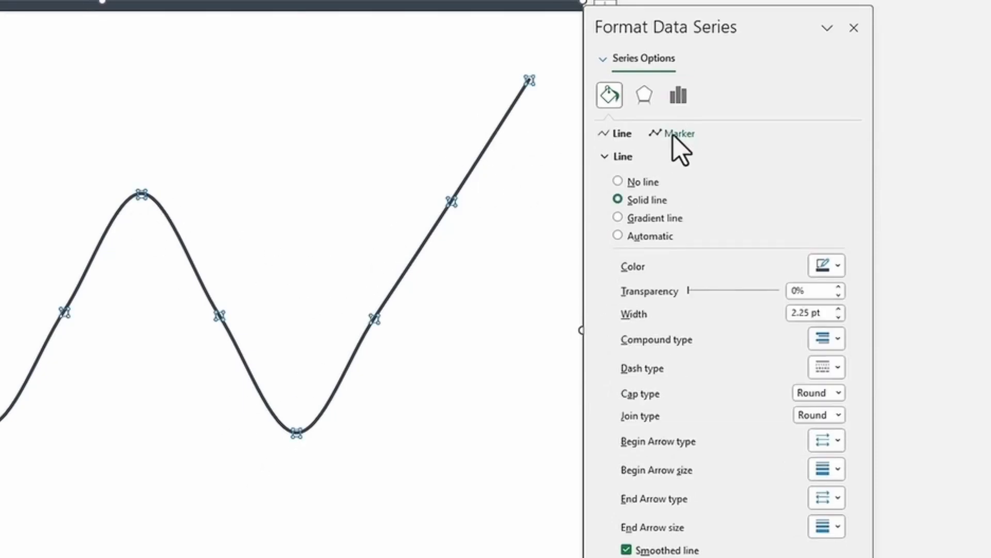
left_click(673, 135)
left_click(609, 158)
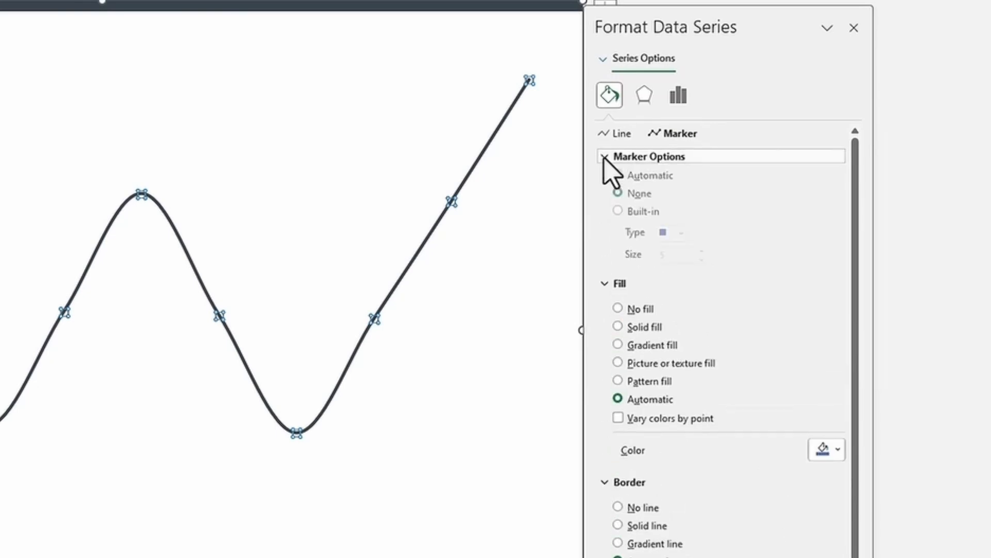
left_click(619, 216)
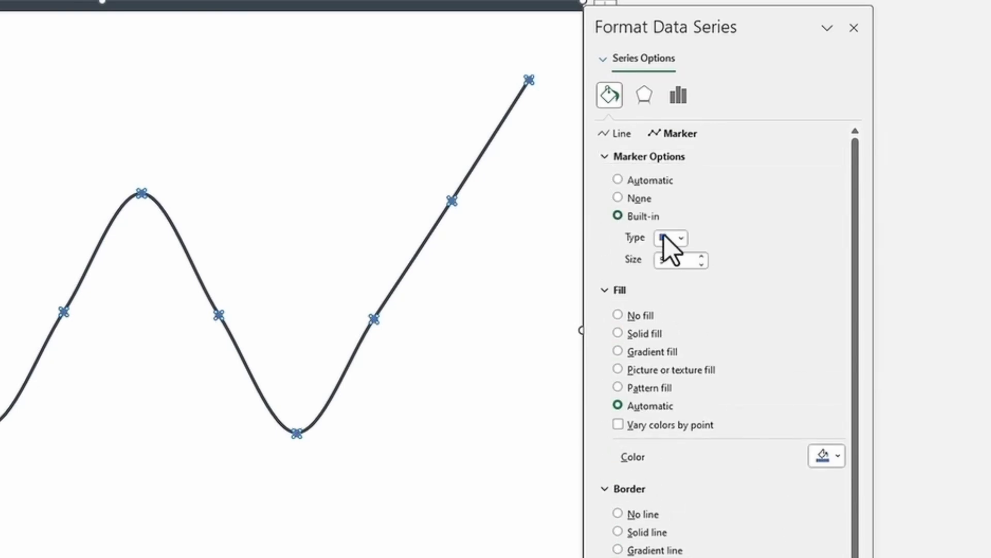
left_click(682, 238)
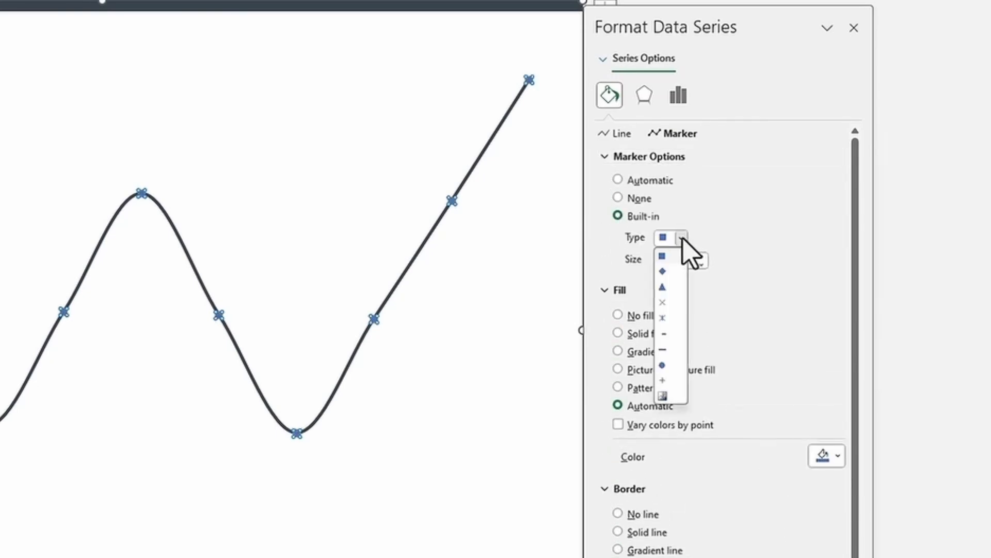
left_click(728, 251)
left_click(701, 256)
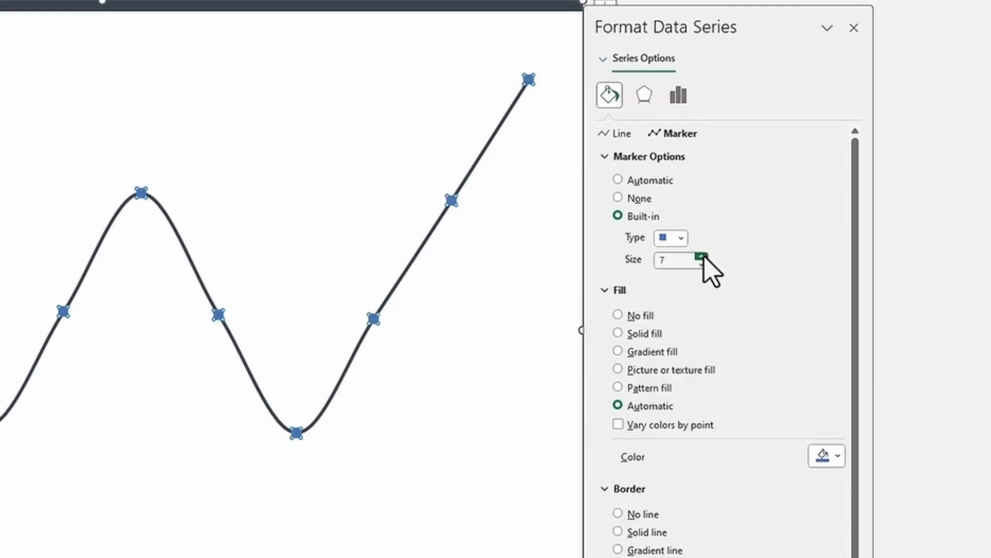
left_click(701, 255)
left_click(702, 256)
Step: Fill the revenue line's markers with the recent light beige and set their border to the recent slate grey
left_click(823, 456)
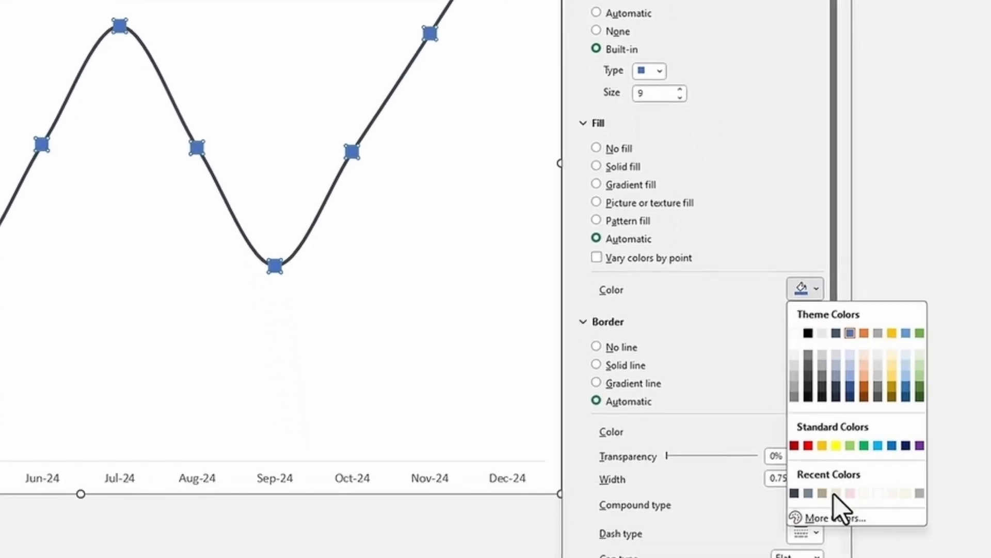
left_click(836, 493)
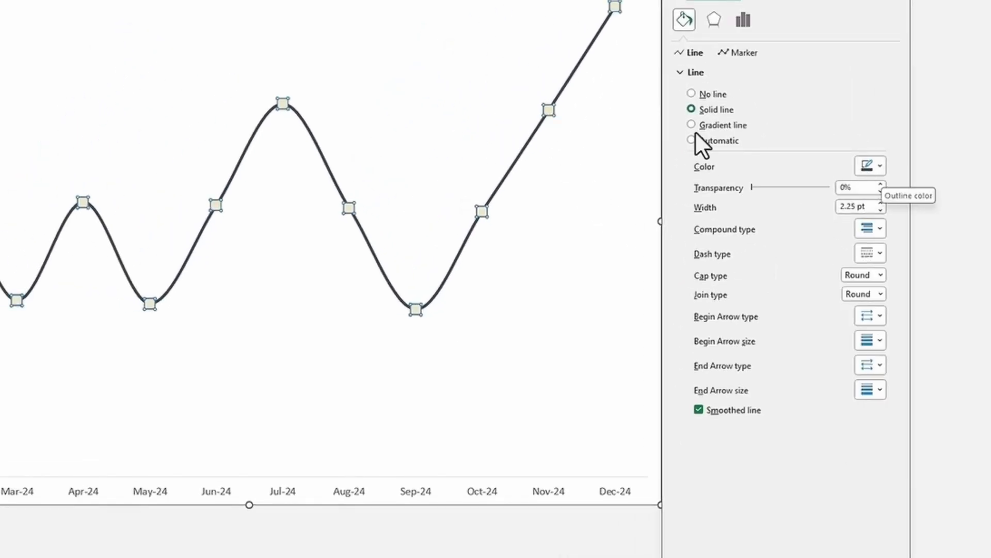
left_click(741, 53)
scroll(837, 361, "down", 1)
left_click(872, 342)
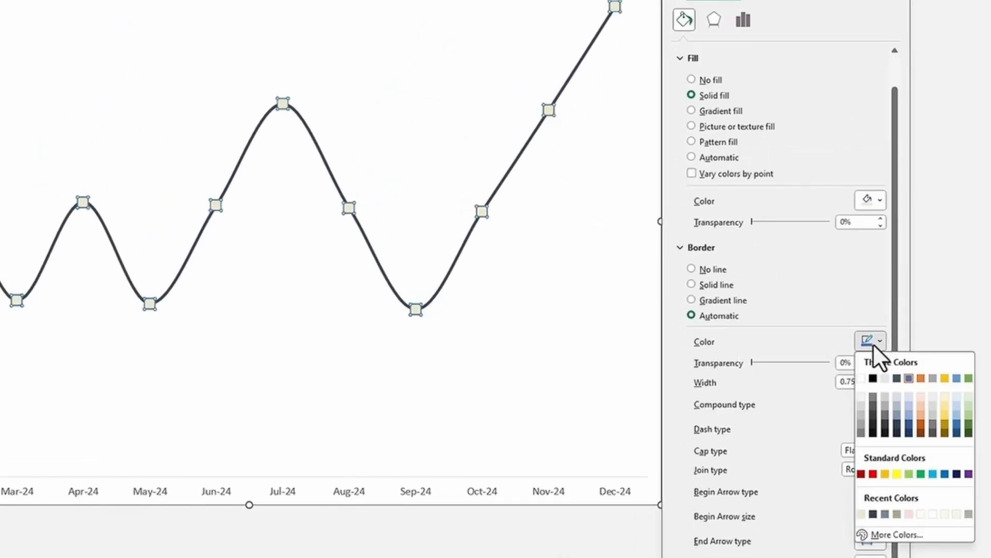
left_click(885, 513)
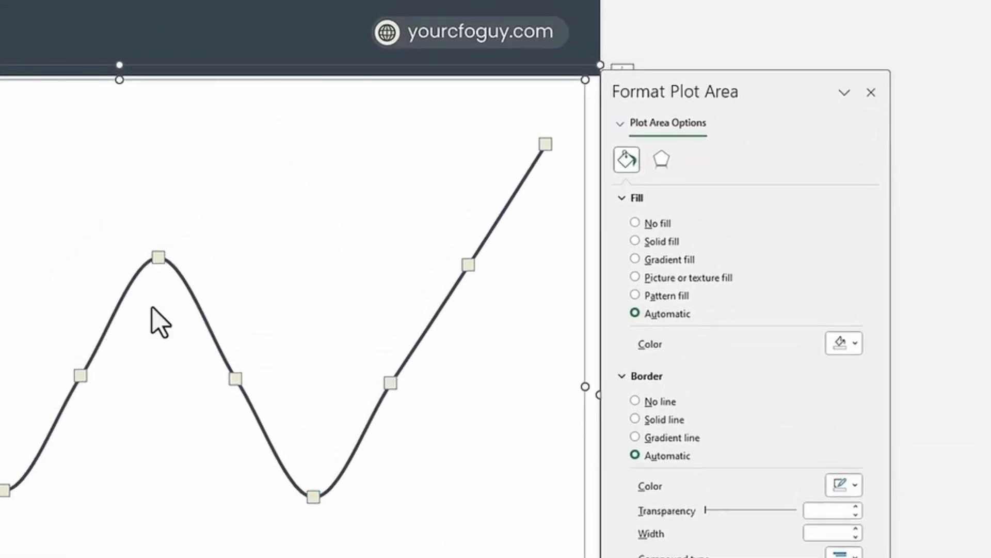
Step: Add a data label to only the Dec-24 point of the revenue line and position it Above
left_click(549, 155)
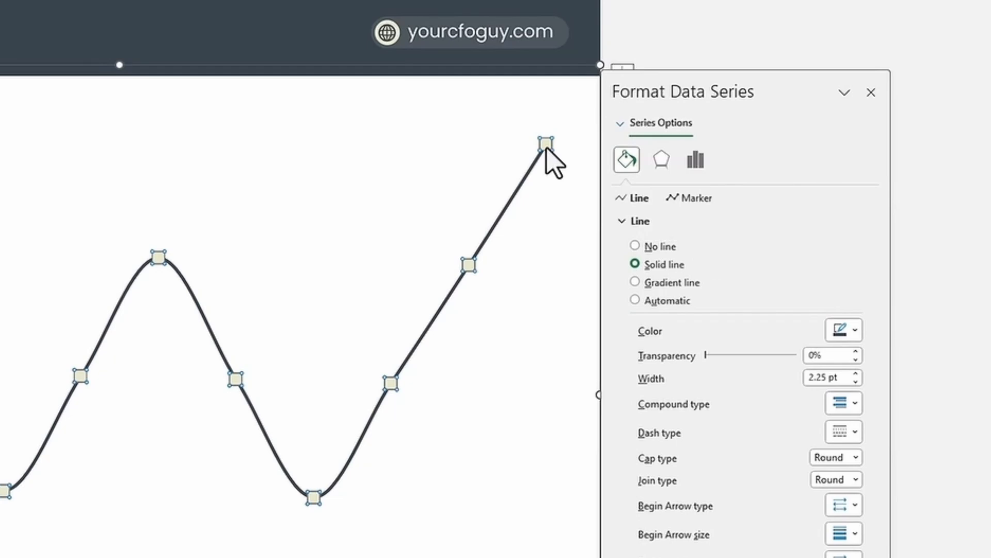
left_click(547, 150)
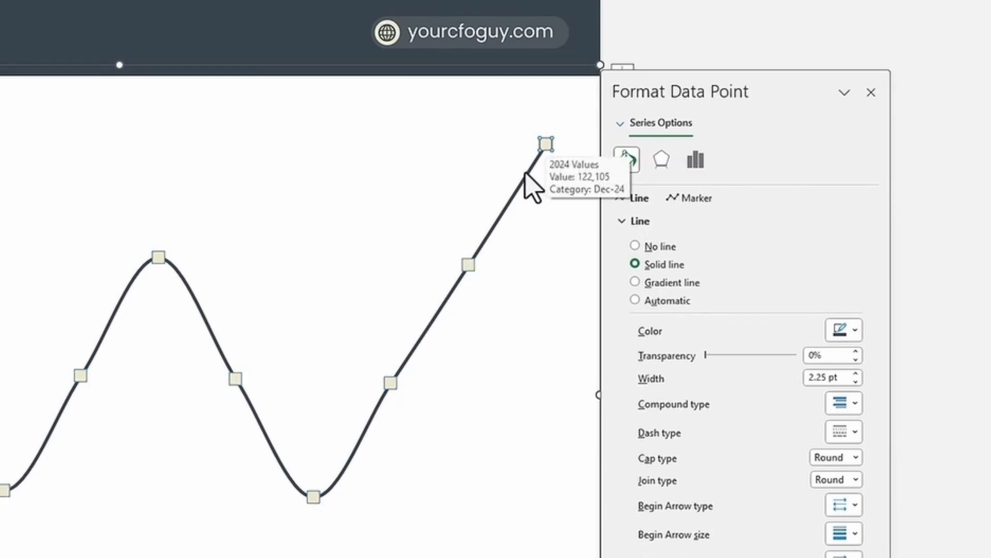
right_click(546, 145)
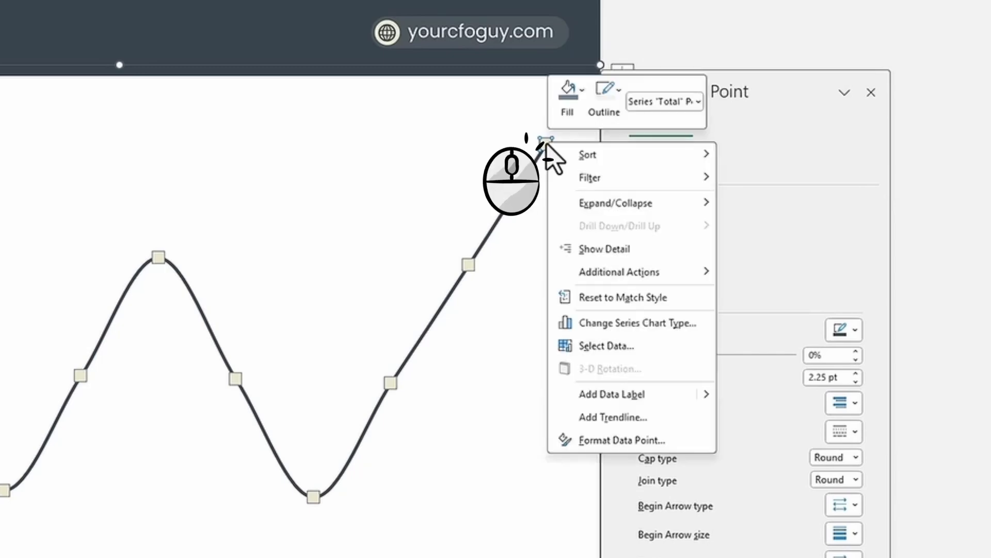
mouse_move(706, 393)
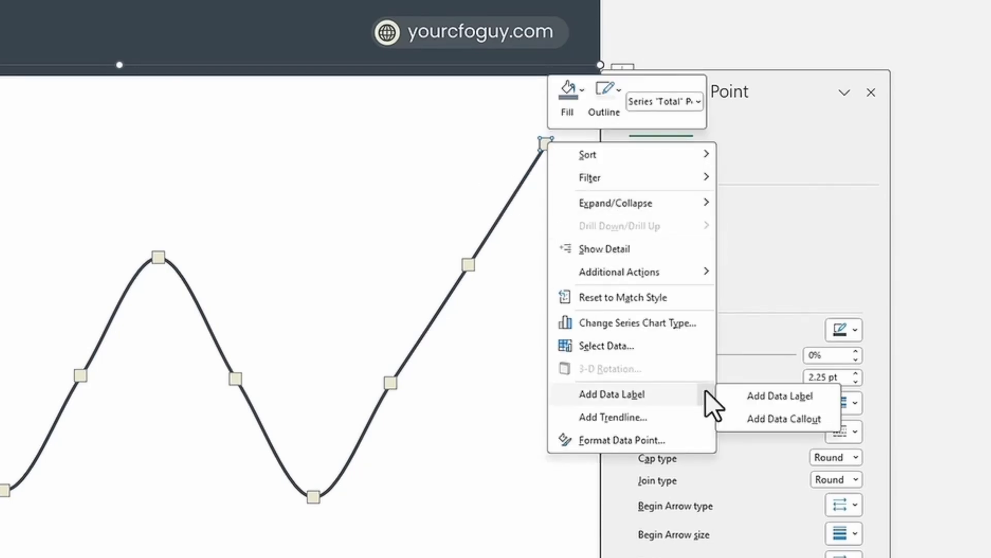
left_click(751, 397)
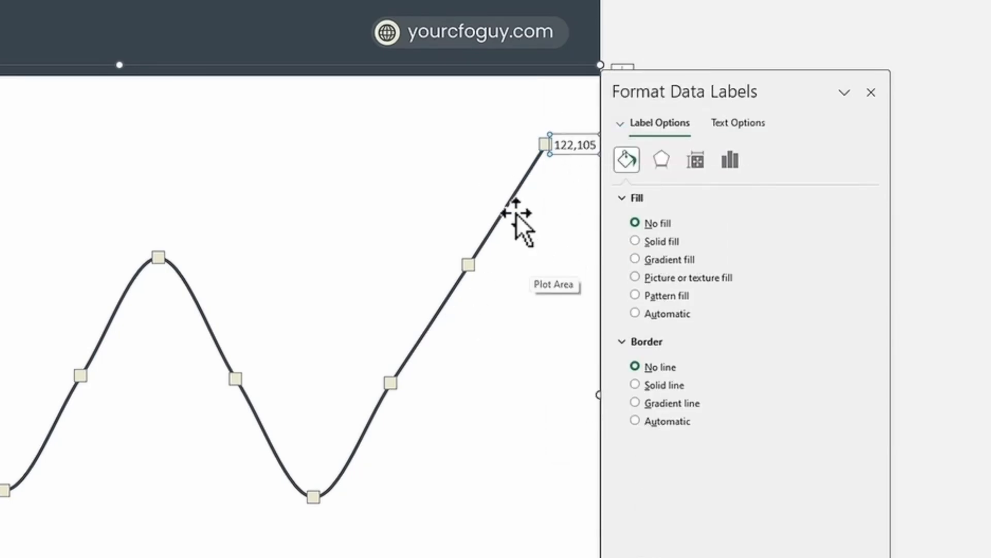
left_click(730, 159)
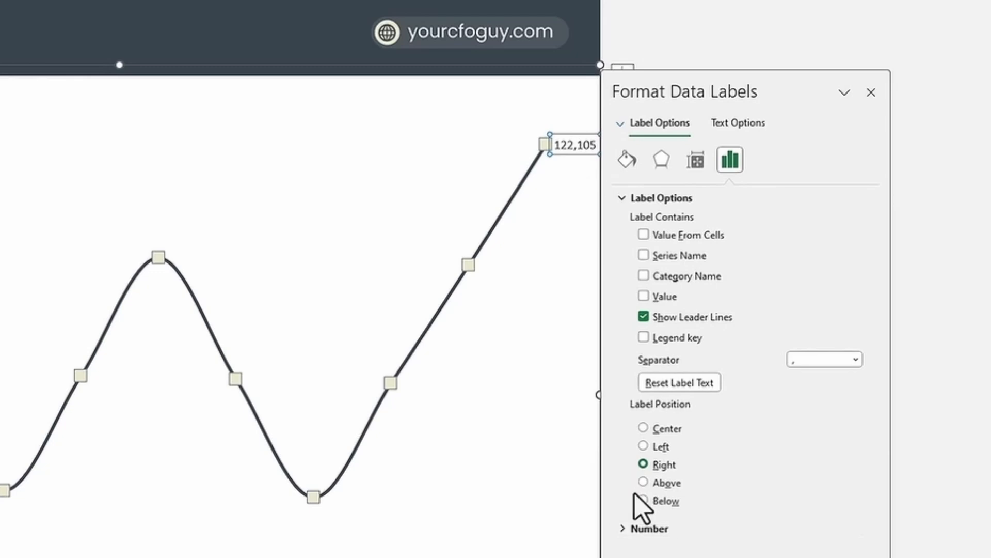
left_click(652, 482)
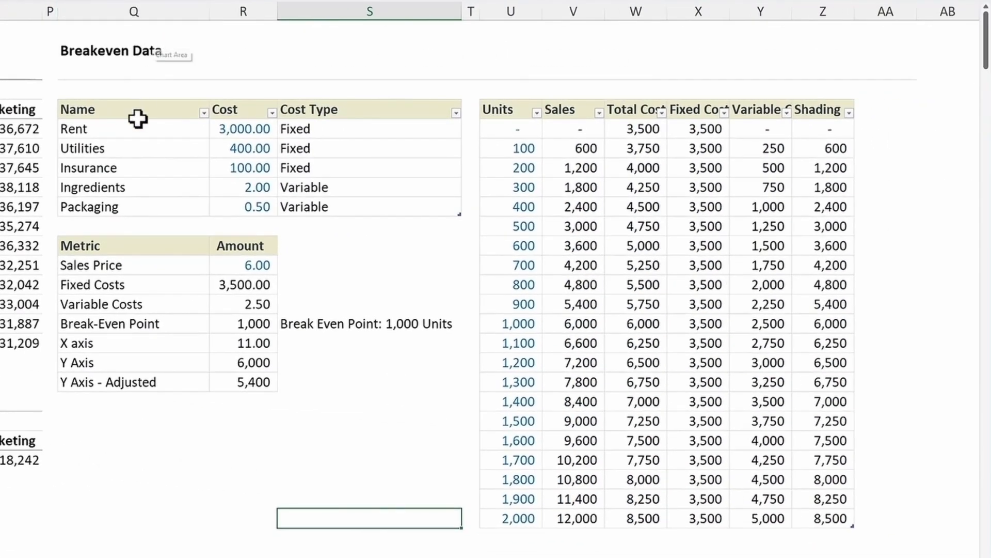
Step: Examine the Breakeven Data cost table, the sales price metric and the units table on the Data sheet
left_click_drag(102, 111, 333, 199)
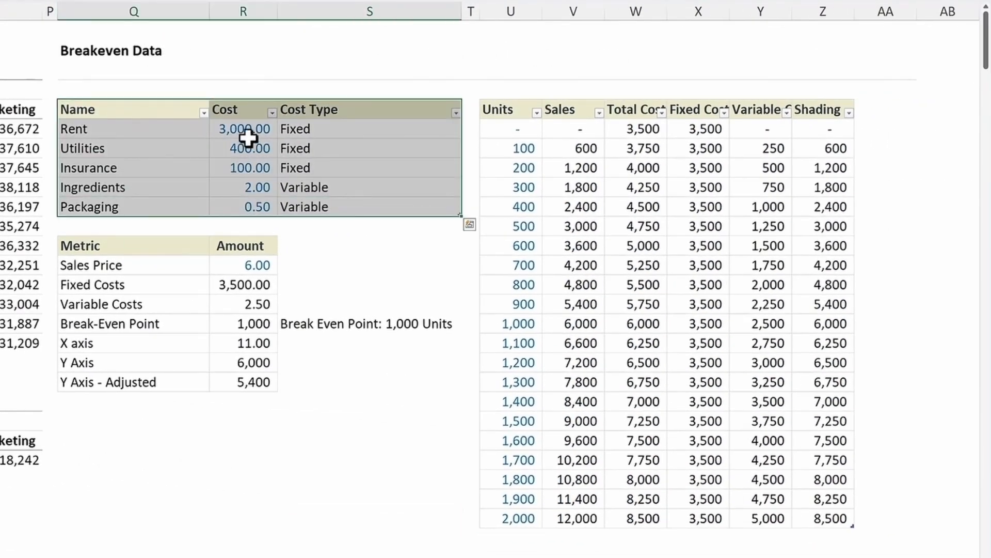
left_click(218, 281)
left_click_drag(516, 129, 514, 475)
left_click(679, 243)
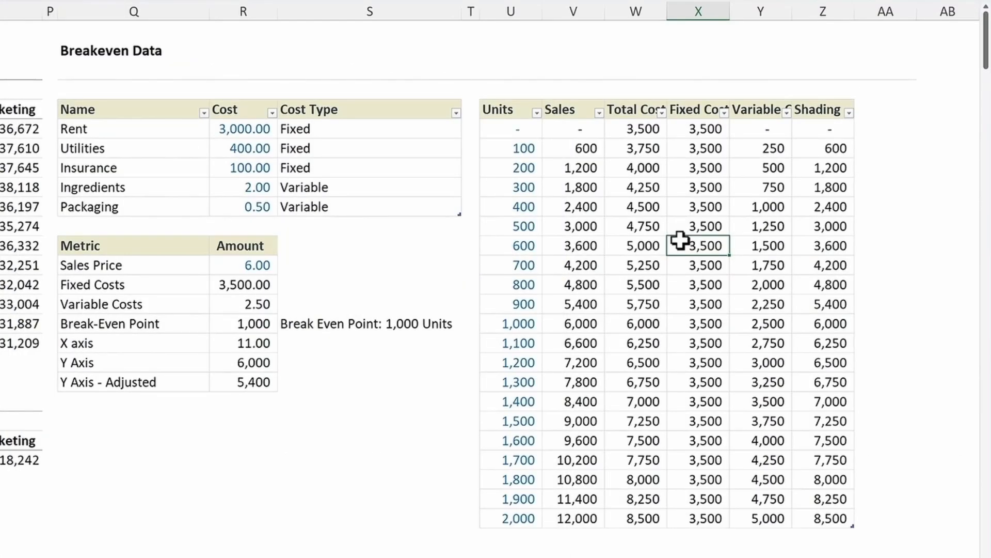
Step: Insert a 2-D line chart from the Sales and Total Costs columns of the Breakeven Data units table
left_click_drag(571, 110, 641, 519)
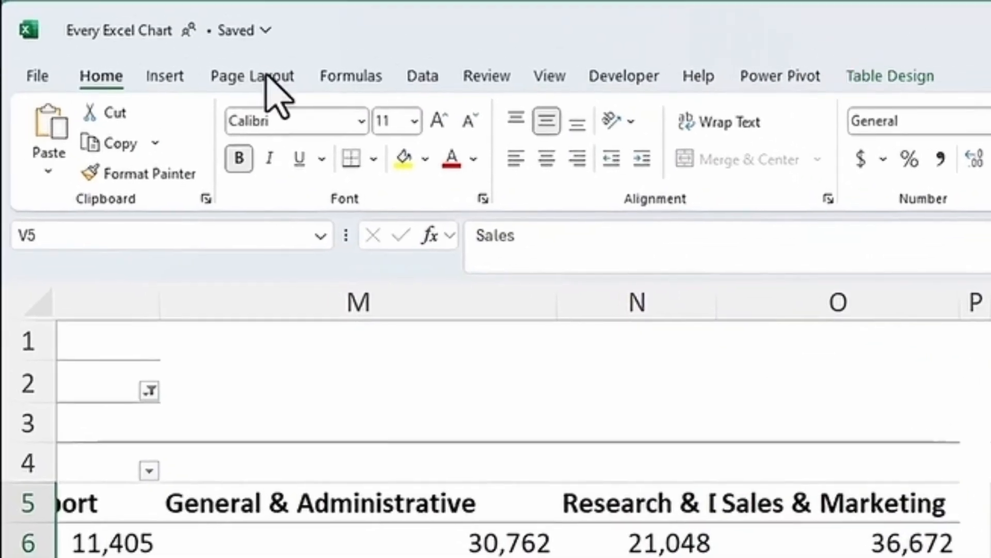
left_click(153, 78)
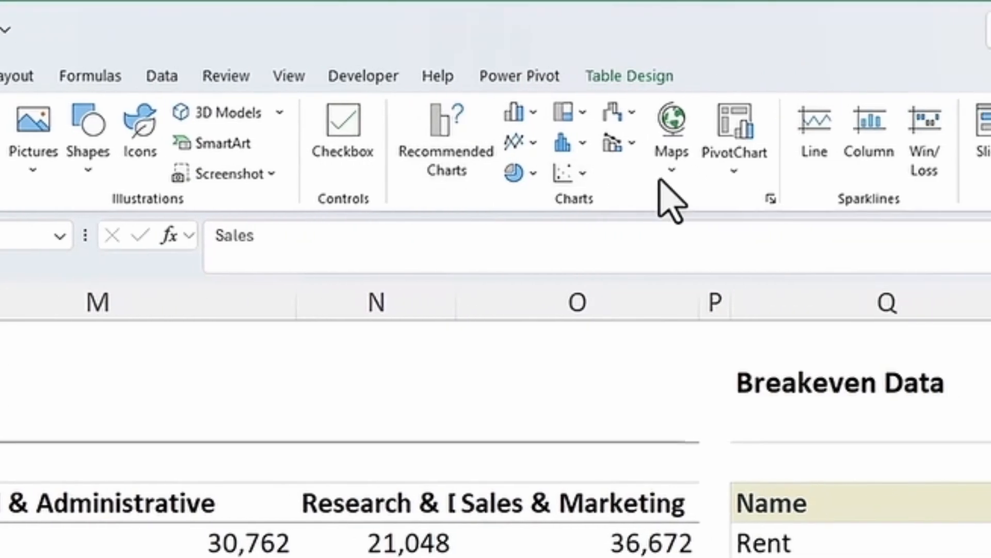
left_click(521, 142)
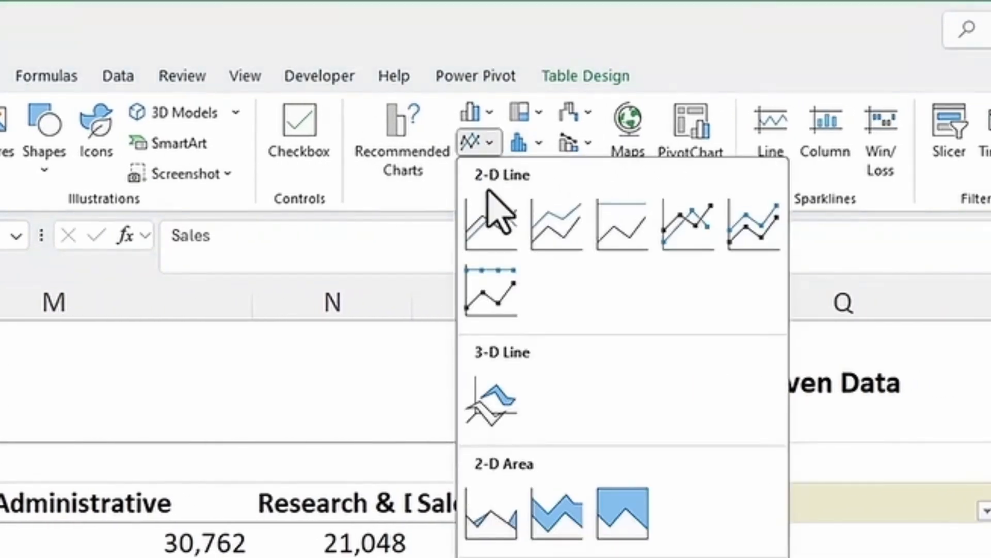
left_click(491, 227)
Step: Move the new line chart from the Data sheet to the BREAKEVEN (LINE) sheet
key("ctrl+x")
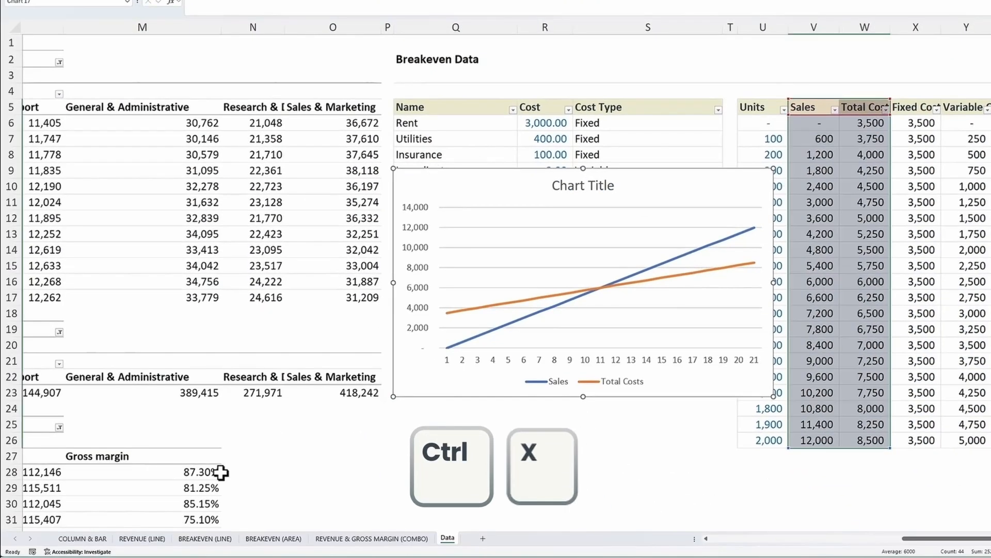
left_click(205, 538)
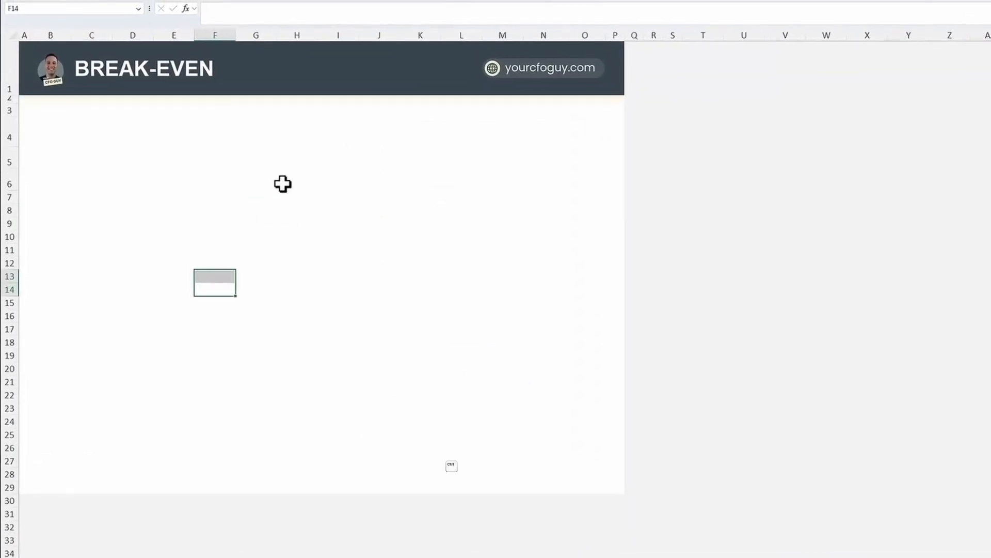
key("ctrl+v")
Step: Fit the break-even chart to the blank area below the BREAK-EVEN banner and delete its chart title
left_click_drag(355, 181, 99, 112)
left_click_drag(353, 302, 635, 504)
left_click(335, 127)
key("Delete")
Step: Set the Sales line's outline to the recent dark slate
right_click(278, 355)
left_click(315, 323)
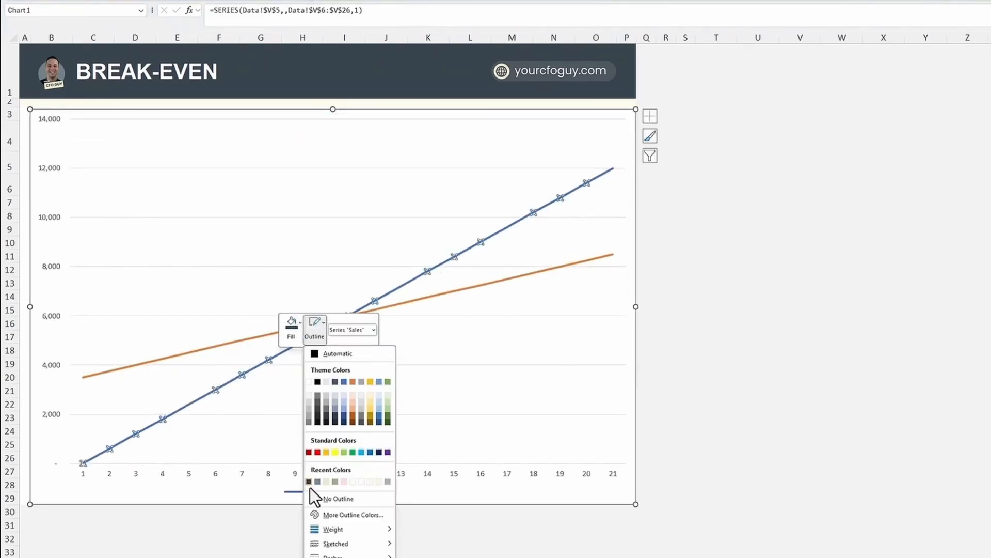
left_click(307, 481)
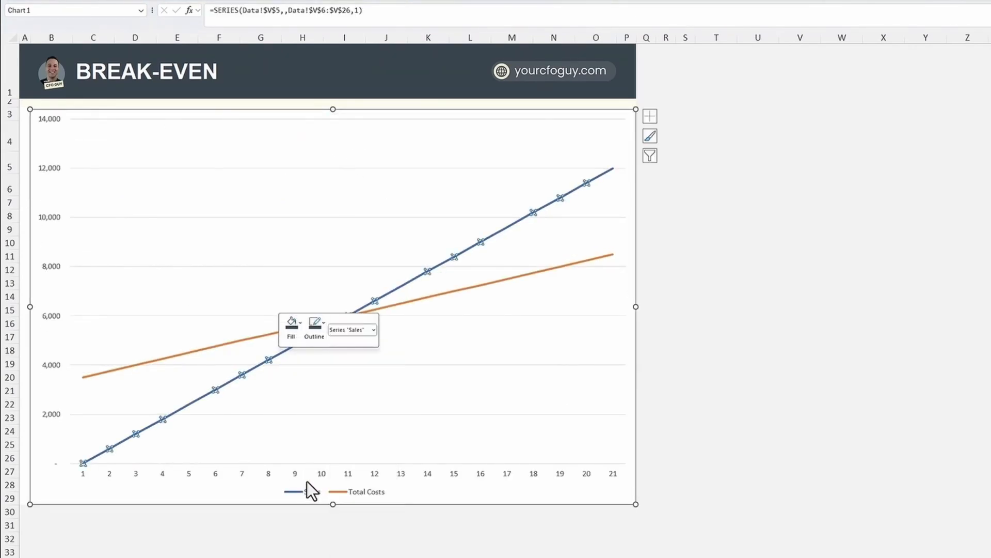
Step: Set the Total Costs line's outline to the recent olive-grey colour
left_click(240, 340)
right_click(240, 340)
left_click(255, 312)
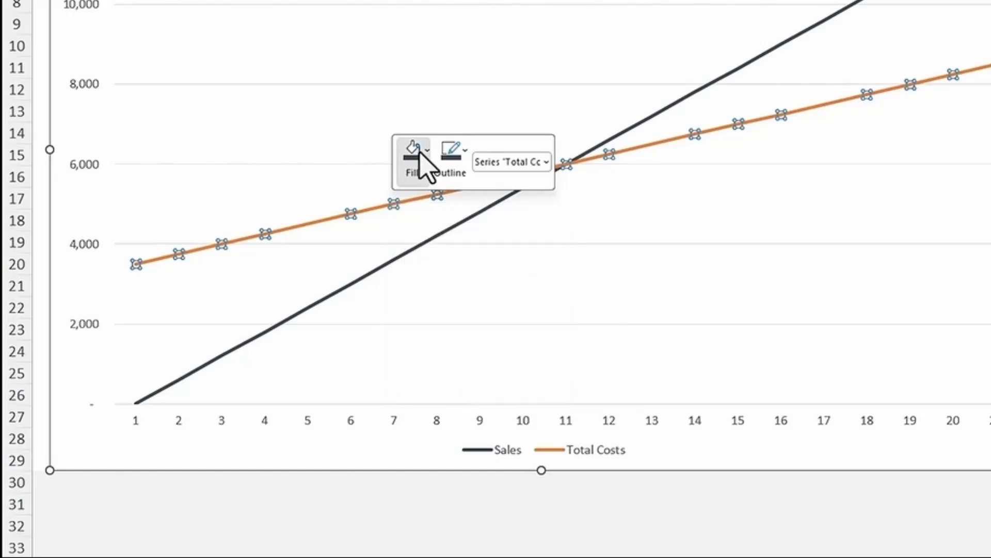
left_click(449, 408)
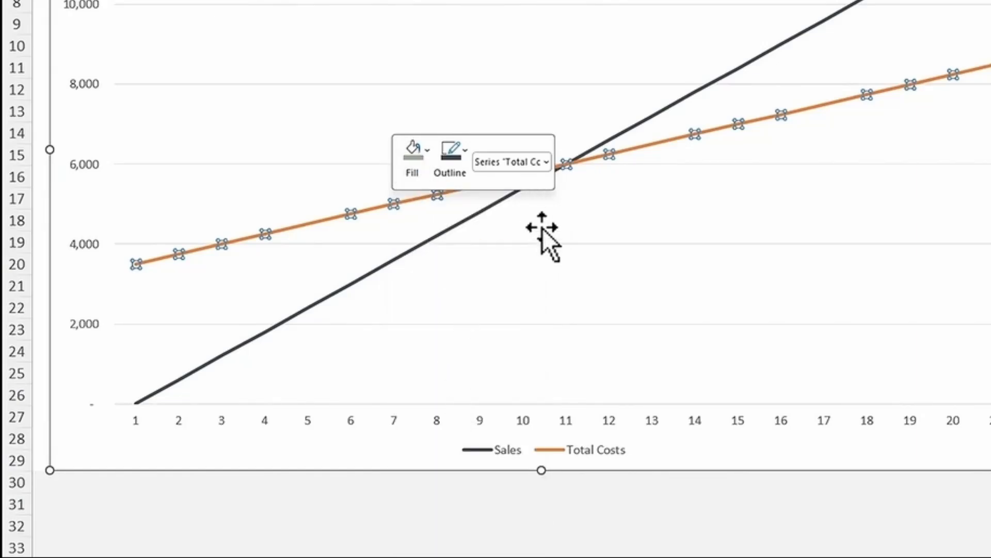
left_click(457, 160)
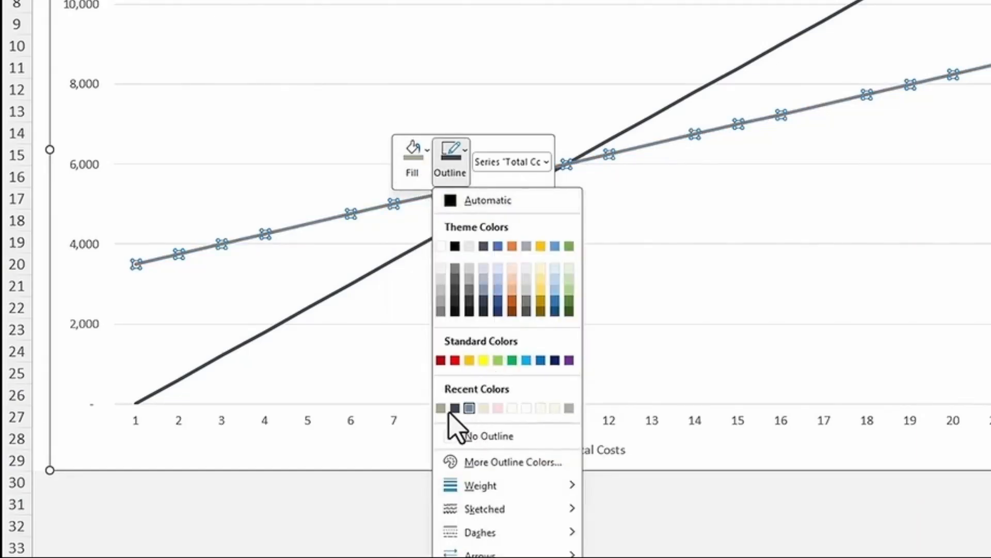
left_click(441, 408)
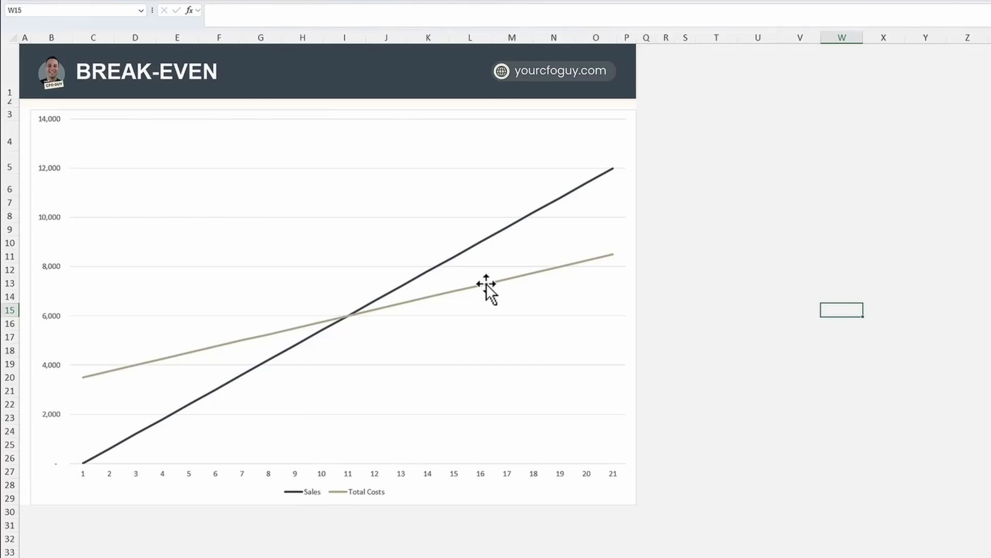
Step: Change the break-even line chart's major gridlines to a fainter, lighter colour
right_click(315, 266)
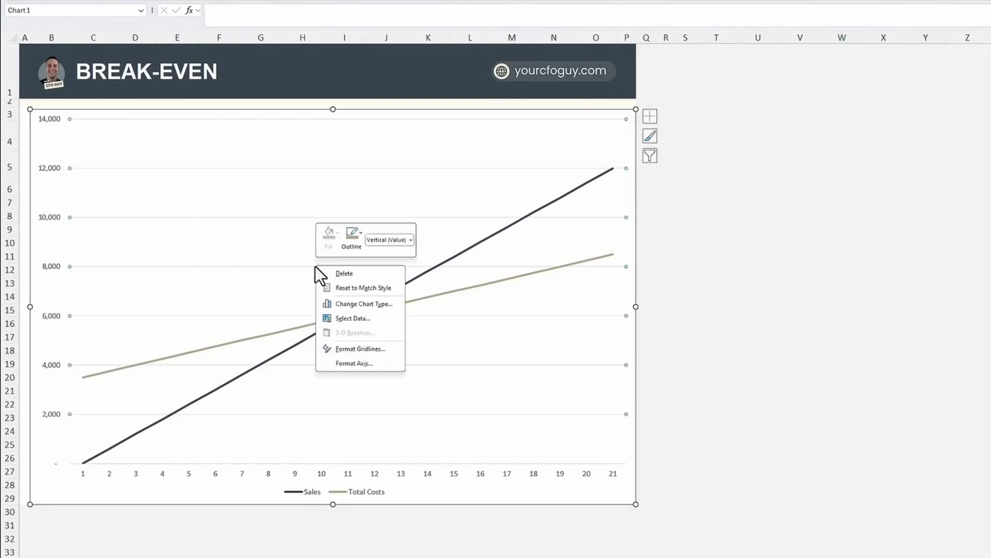
left_click(360, 349)
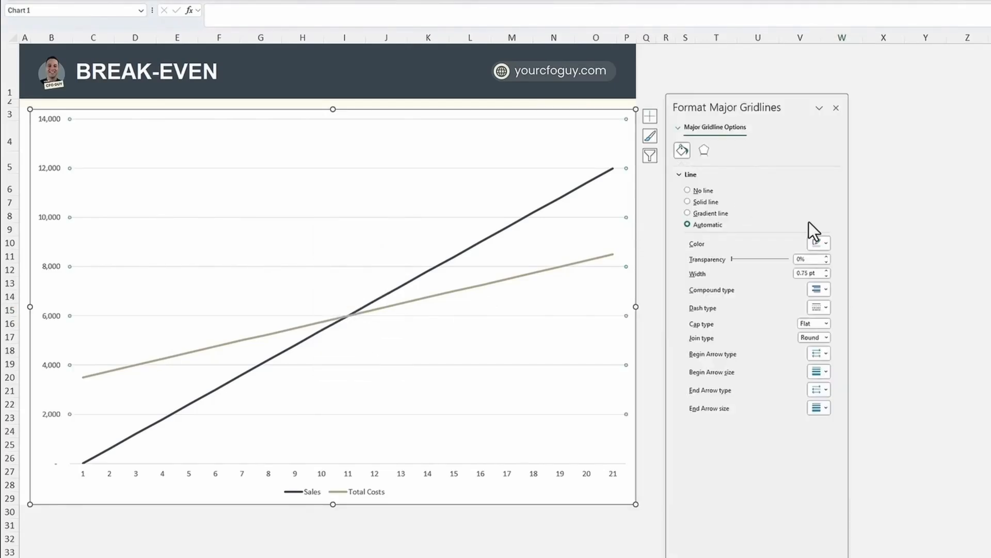
left_click(819, 243)
left_click(814, 273)
key("Escape")
key("Escape")
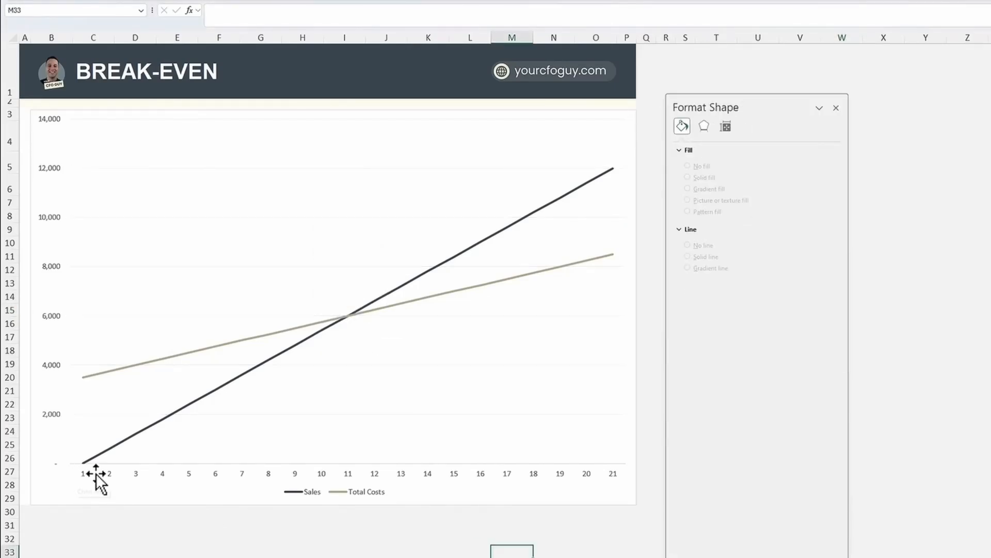
Step: Set the chart's horizontal axis labels to the Units values on the Data sheet, range U6:U26
left_click(217, 474)
left_click(217, 474)
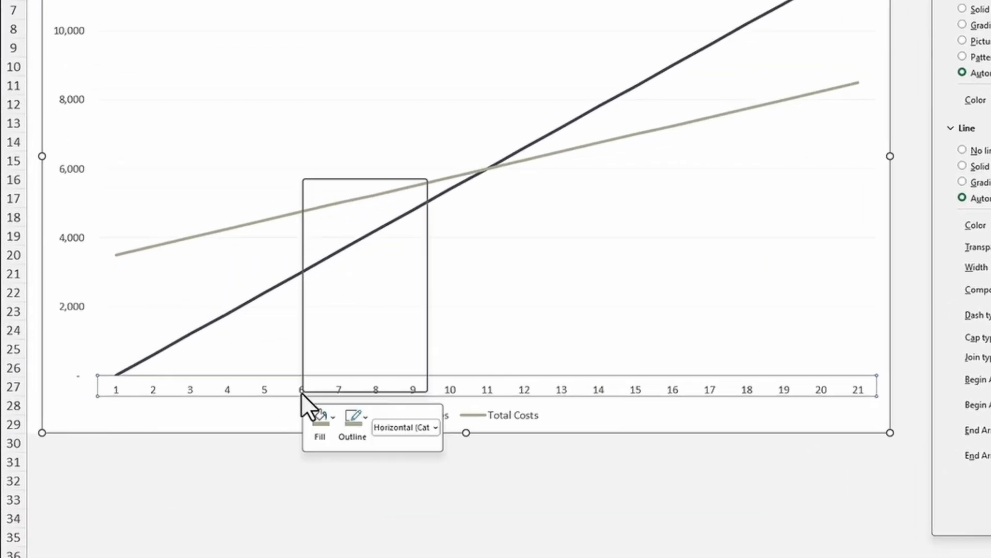
right_click(303, 389)
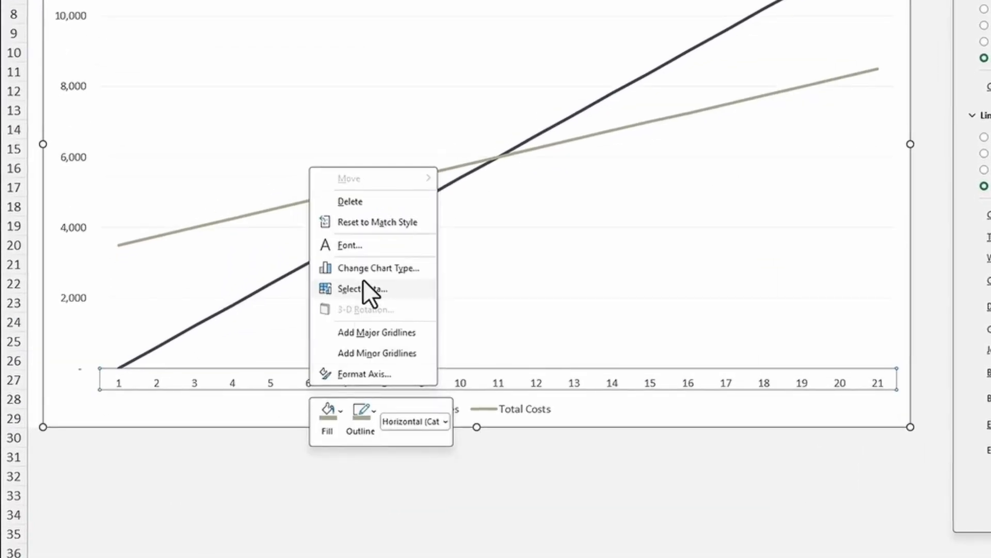
left_click(368, 289)
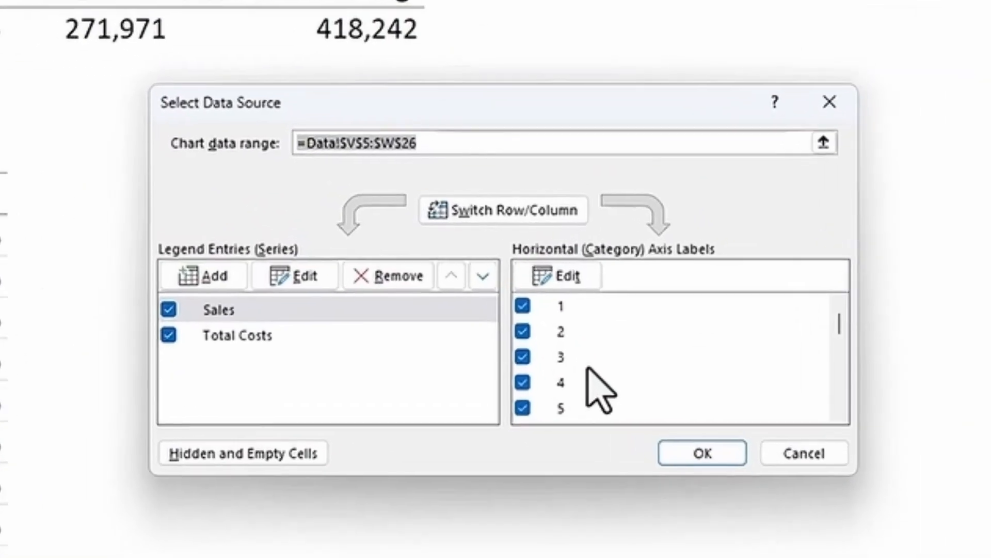
left_click_drag(845, 341, 850, 388)
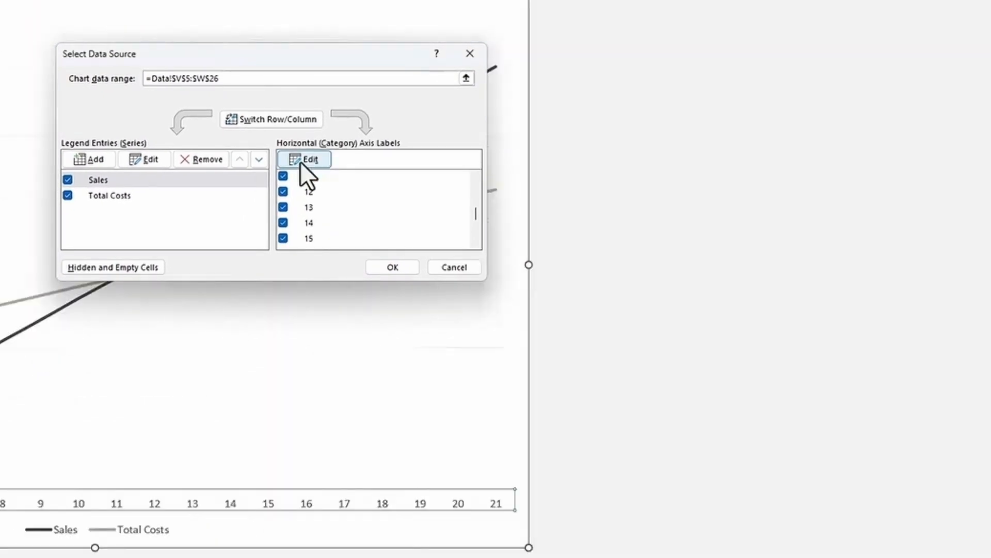
left_click(305, 159)
left_click(545, 534)
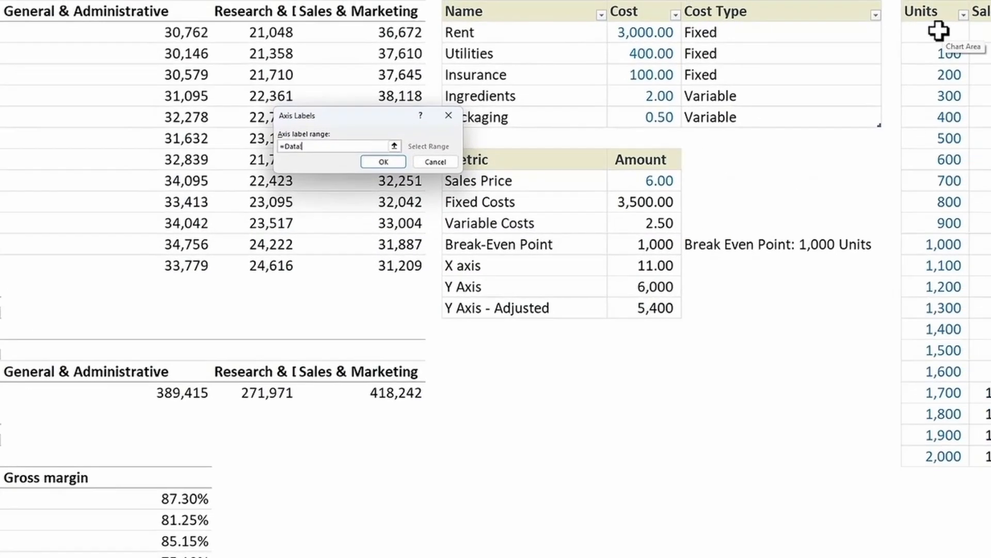
left_click_drag(939, 32, 949, 453)
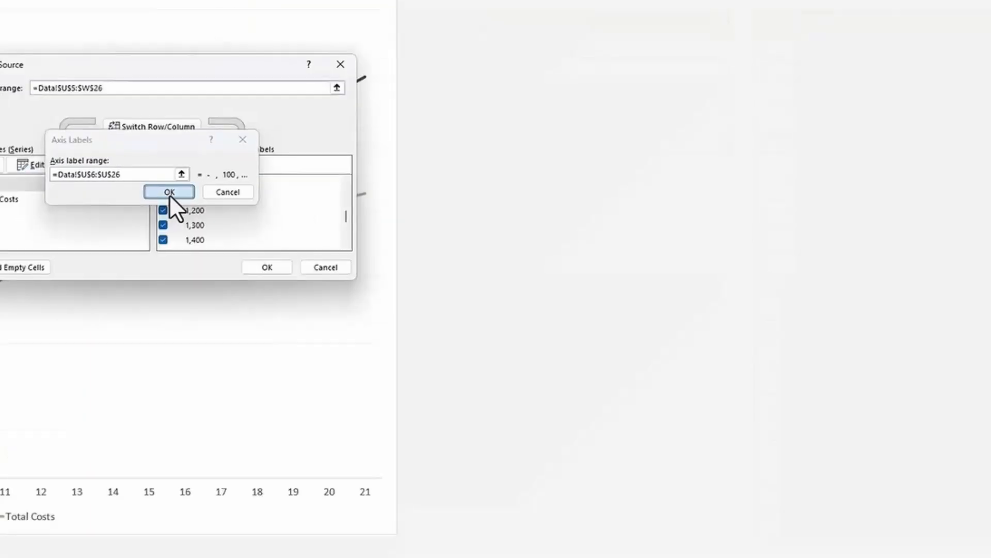
left_click(170, 192)
left_click(267, 267)
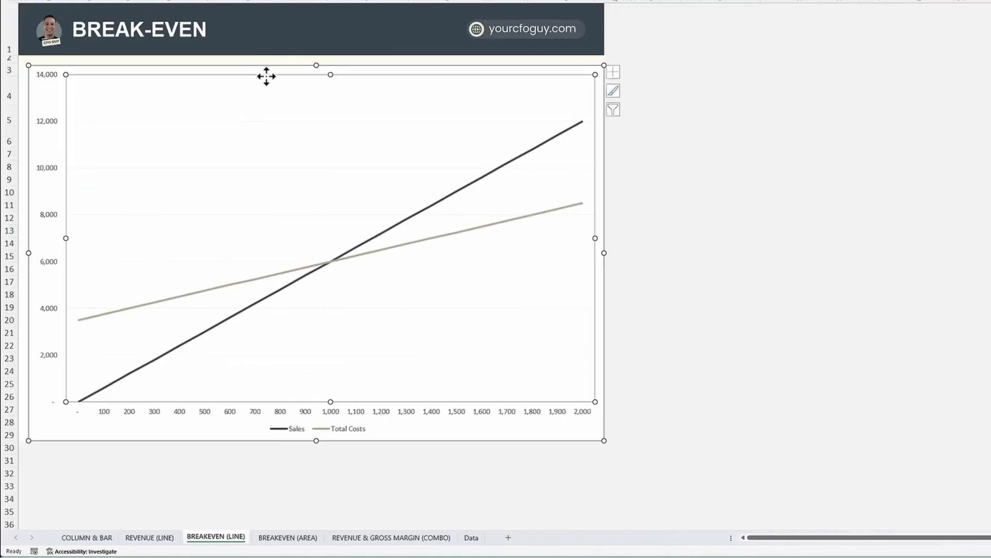
Step: Copy the break-even line chart to the BREAKEVEN (AREA) sheet and fit it to the blank area below the banner
key("ctrl+c")
left_click(291, 538)
key("ctrl+v")
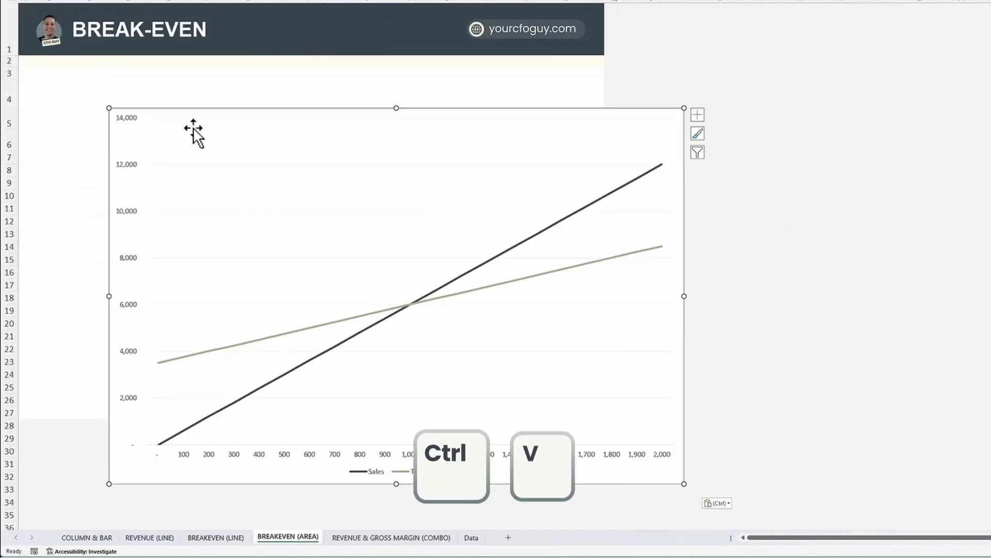
left_click_drag(195, 133, 93, 70)
left_click_drag(667, 487, 678, 492)
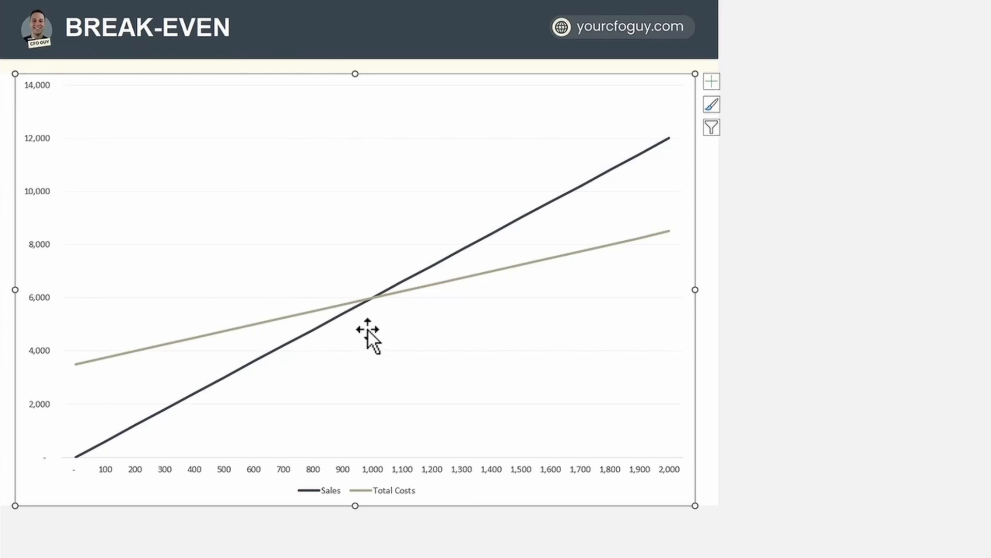
right_click(346, 311)
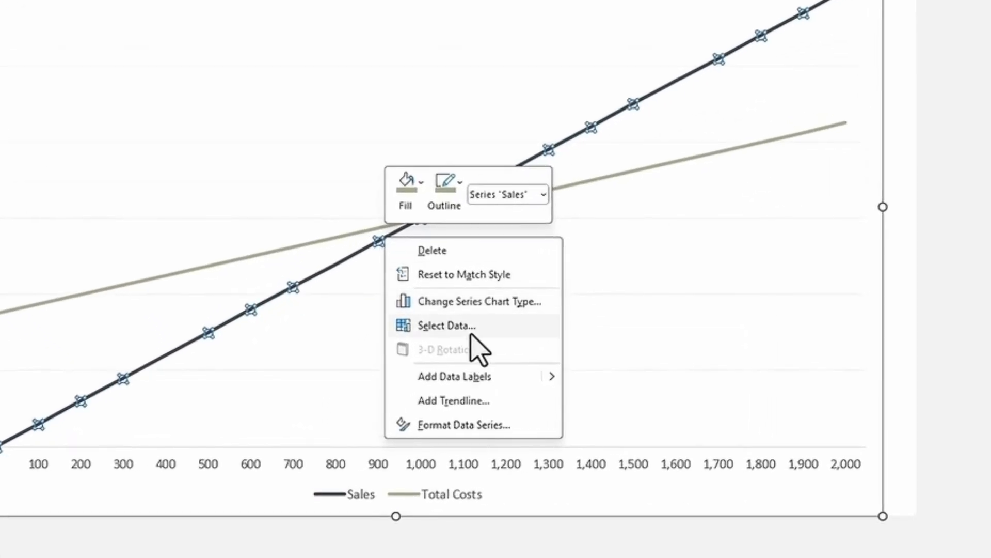
left_click(471, 310)
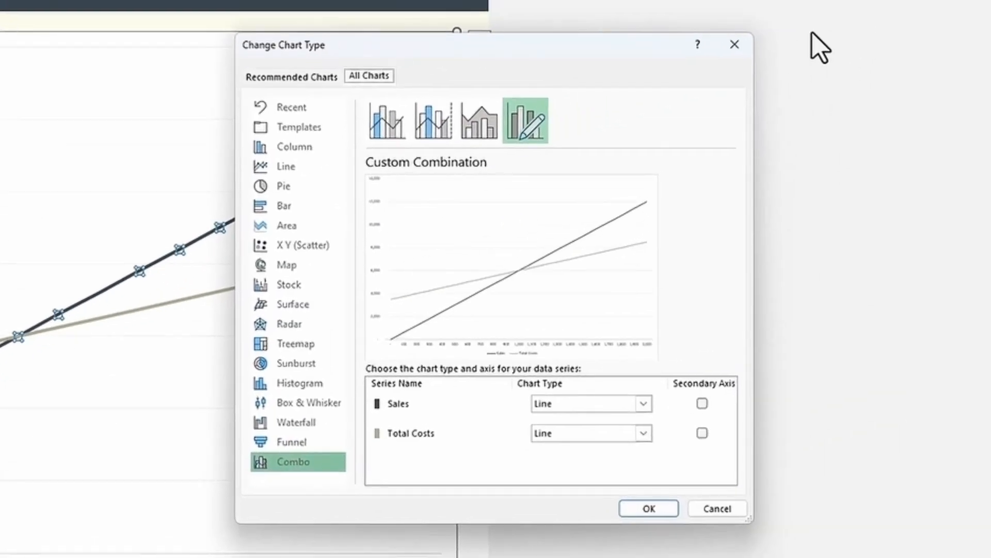
left_click(747, 48)
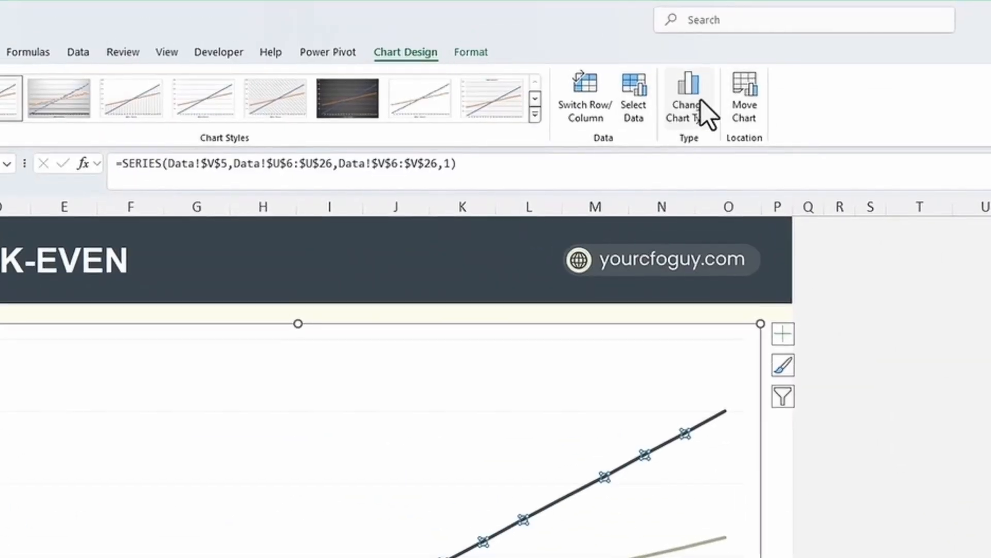
Step: Change the copied break-even chart's type from line to Area
left_click(701, 103)
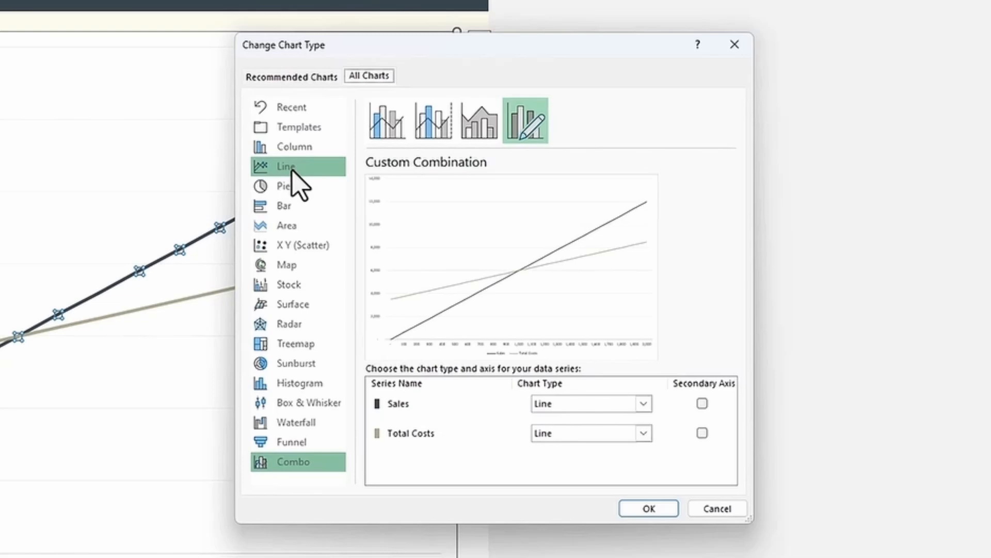
left_click(289, 227)
left_click(642, 509)
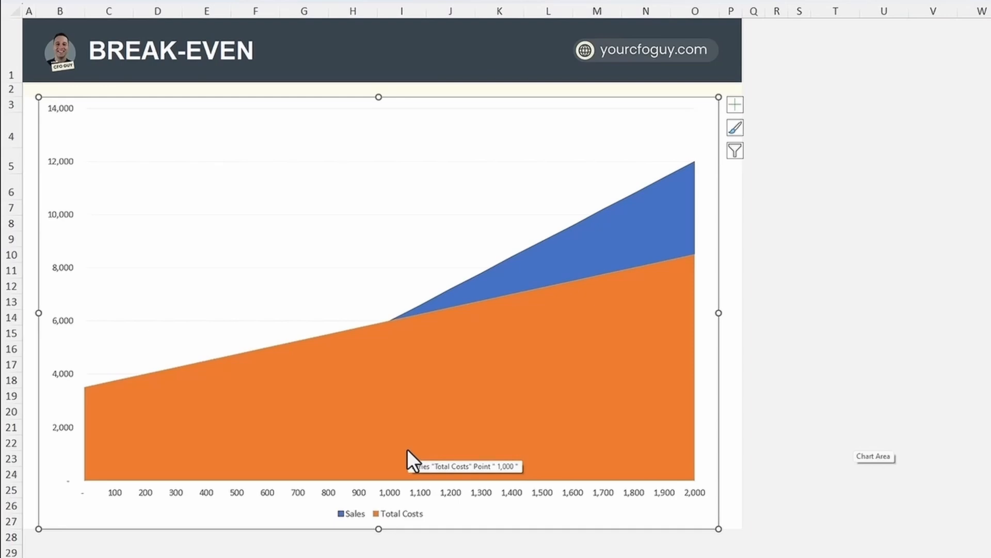
Step: Add a series named Shading to the area chart, using the values of the units table's Shading column
right_click(407, 448)
left_click(531, 413)
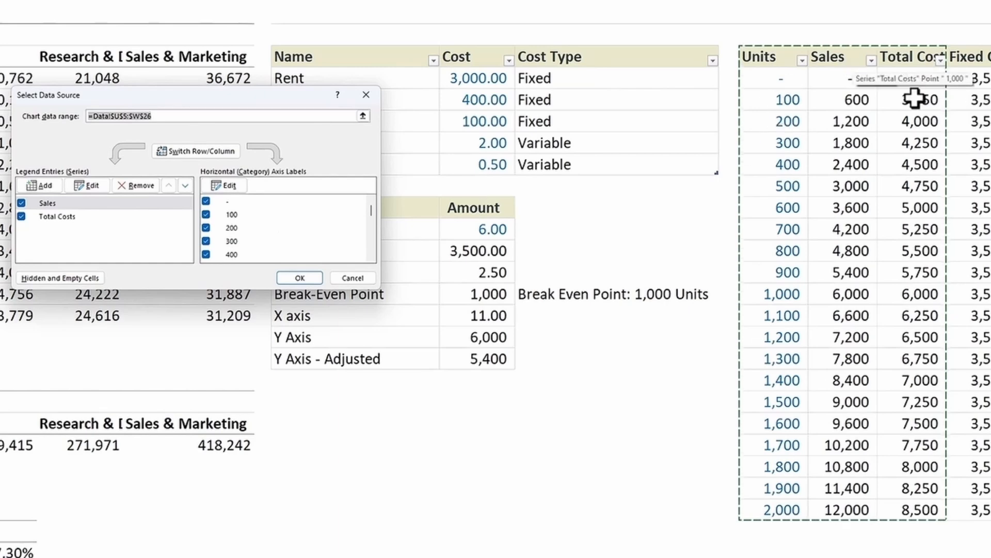
left_click(54, 181)
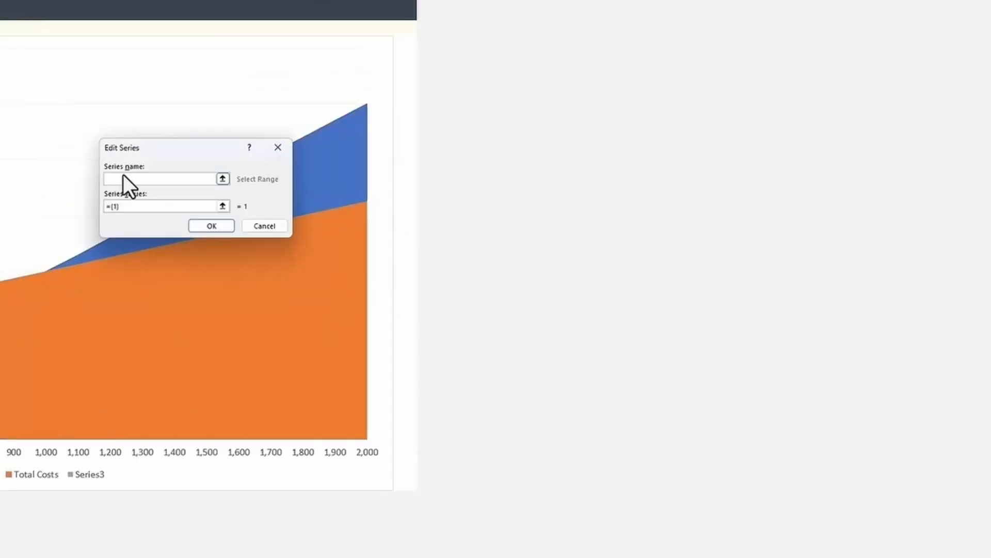
type("Shading")
left_click(222, 204)
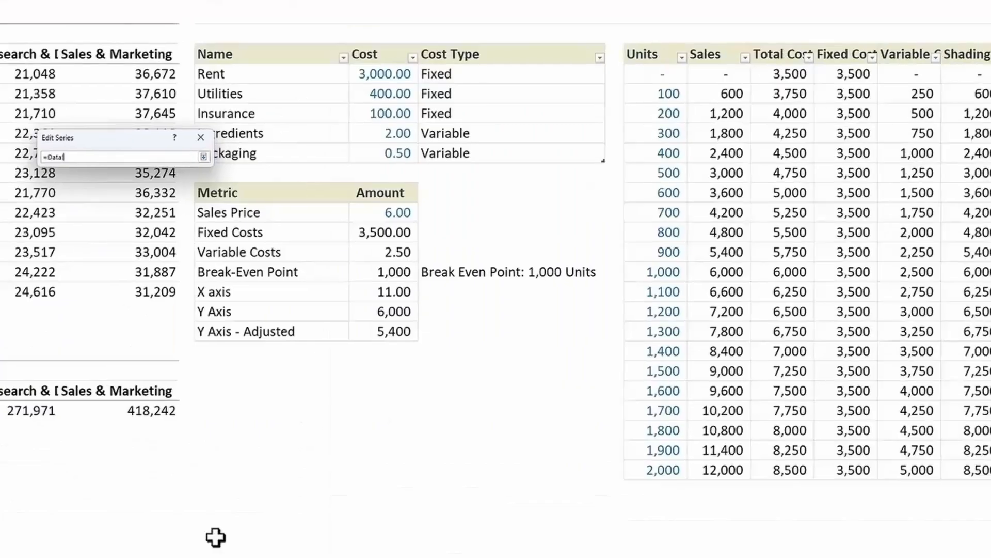
left_click_drag(970, 74, 978, 507)
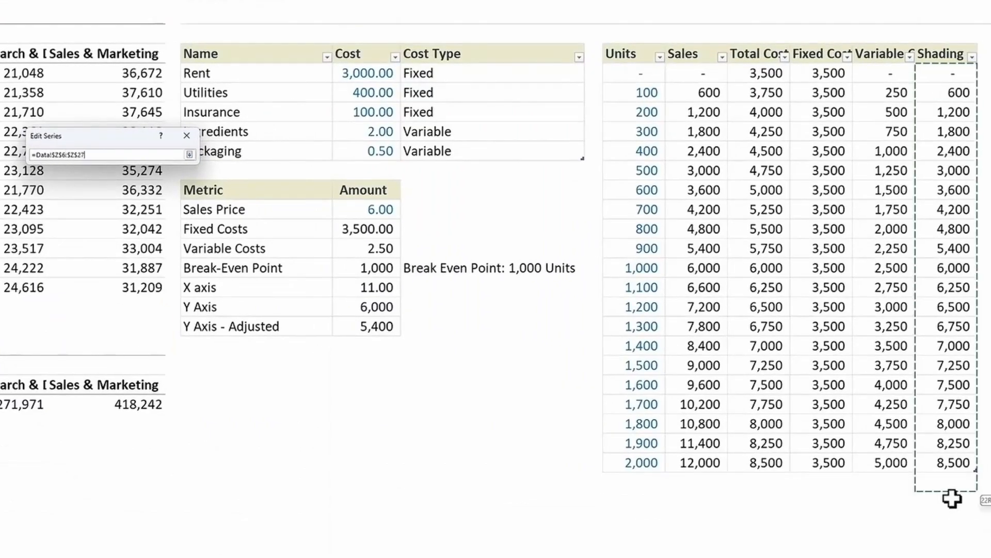
left_click(189, 154)
left_click(510, 264)
left_click(636, 327)
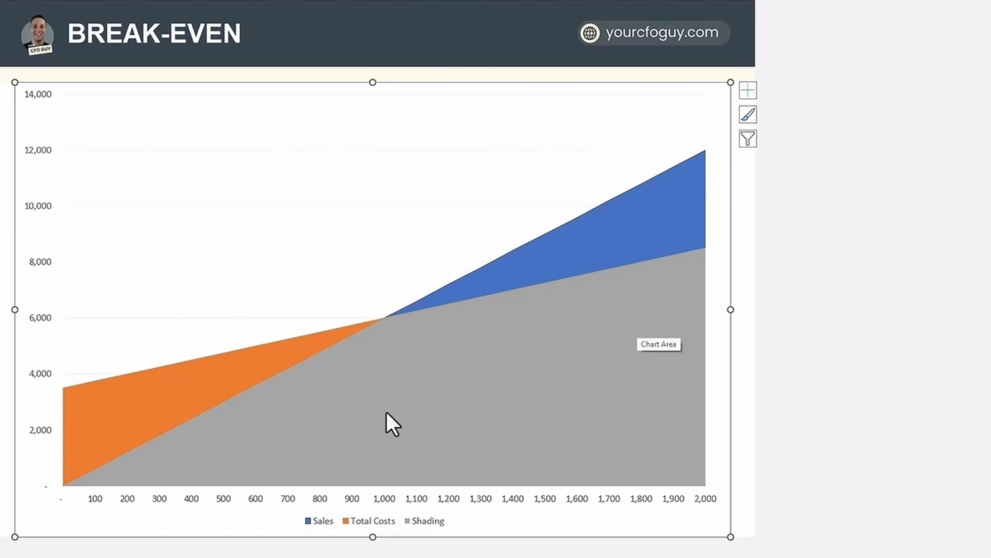
Step: Fill the Shading series of the area chart with white
right_click(419, 377)
left_click(436, 342)
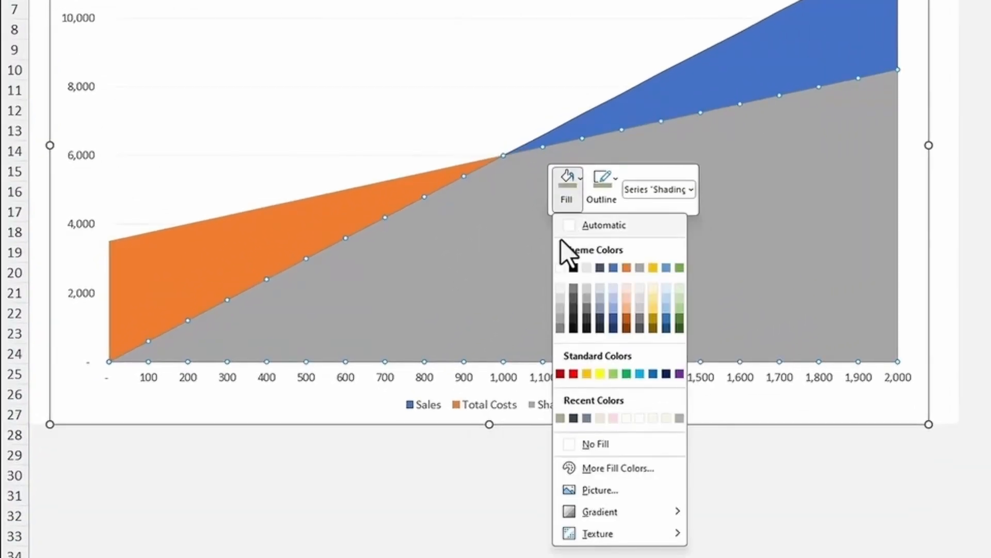
left_click(560, 267)
key("Escape")
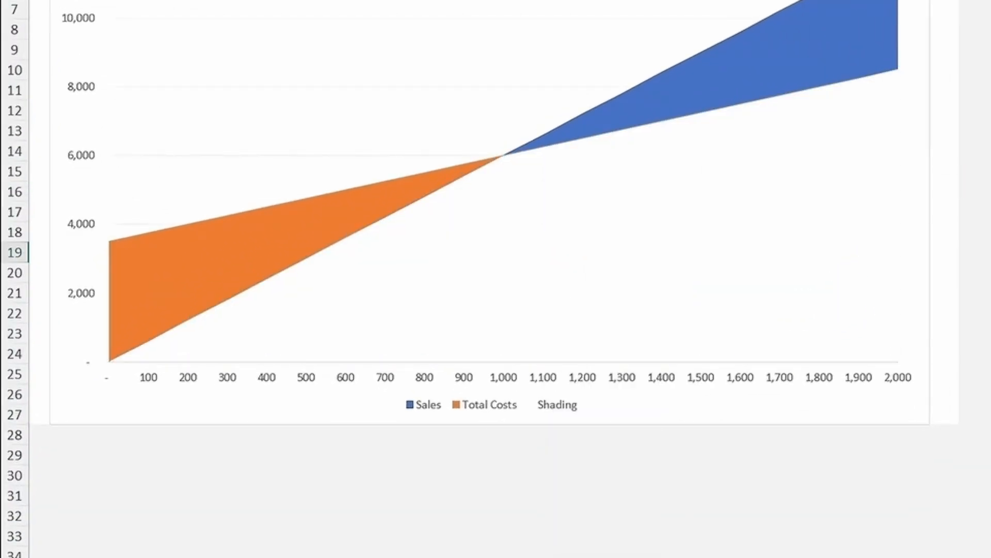
Step: Remove the outlines from the Total Costs, Shading and Sales series of the area chart
left_click(258, 227)
right_click(259, 227)
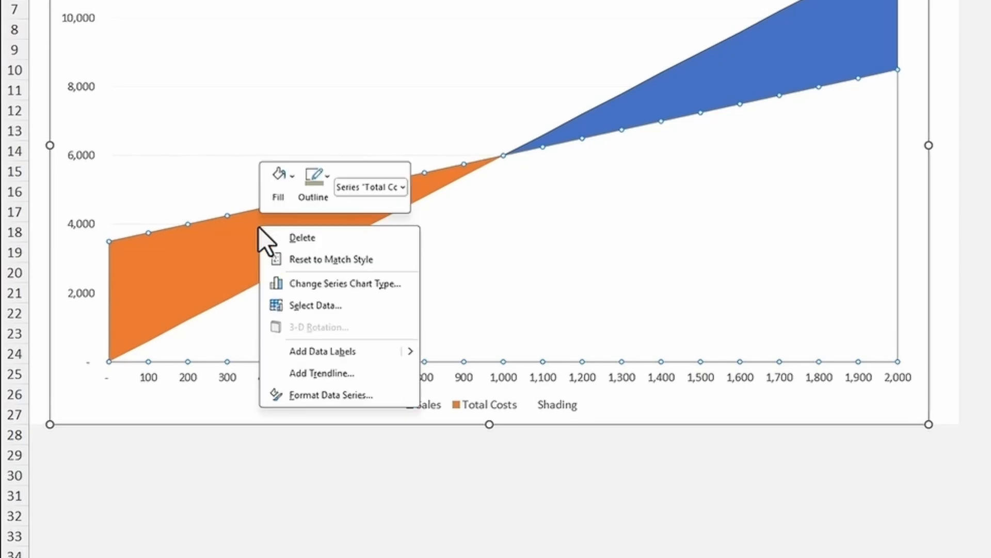
left_click(324, 187)
left_click(346, 441)
right_click(444, 281)
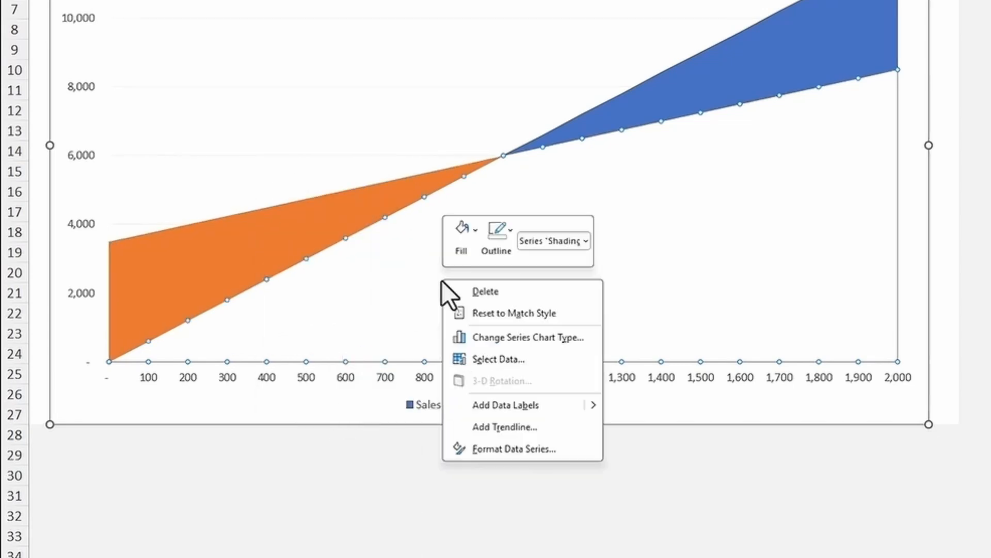
left_click(500, 231)
left_click(516, 494)
right_click(611, 129)
left_click(667, 77)
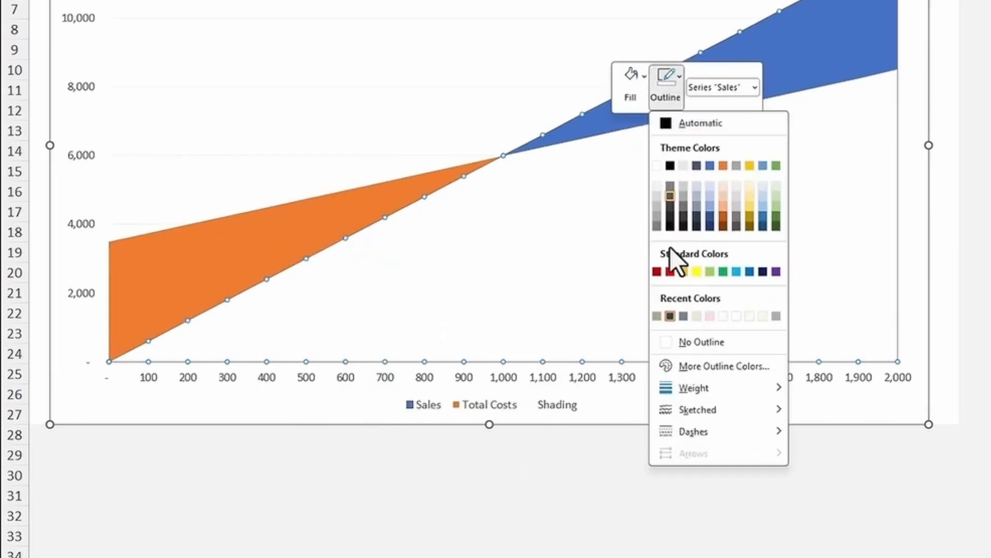
left_click(699, 341)
Step: Fill the Total Costs area with dark slate and the Sales area with the recent light beige
right_click(233, 243)
left_click(250, 199)
left_click(257, 430)
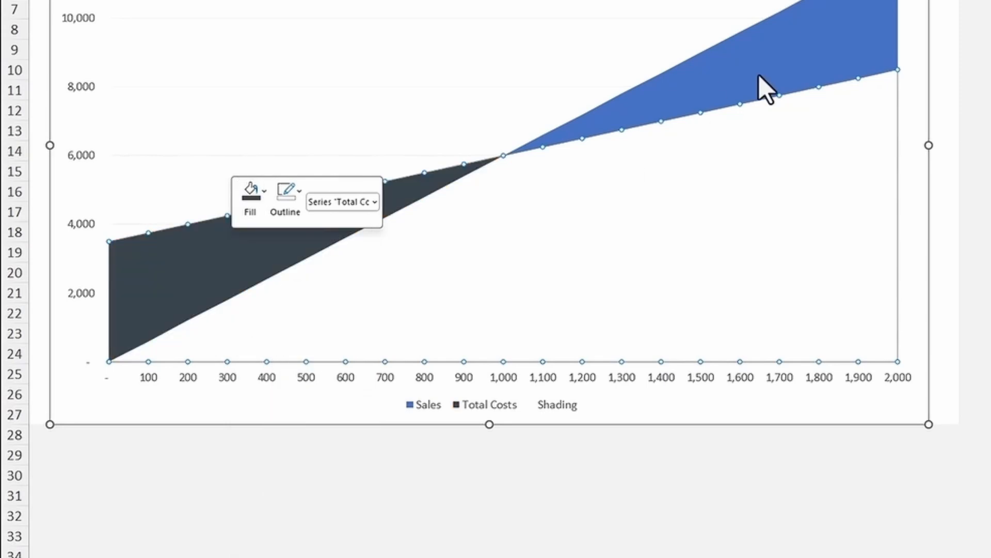
right_click(759, 75)
left_click(779, 26)
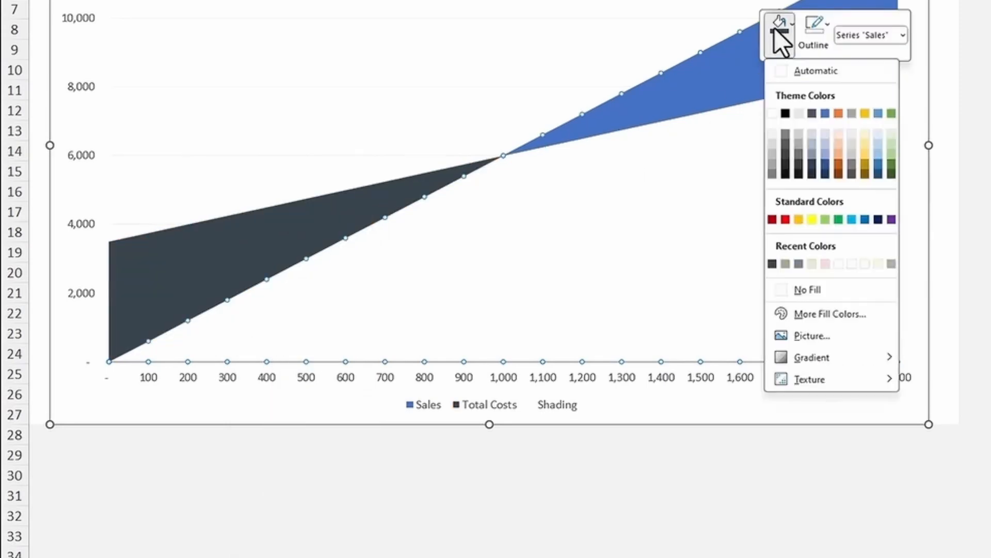
left_click(814, 265)
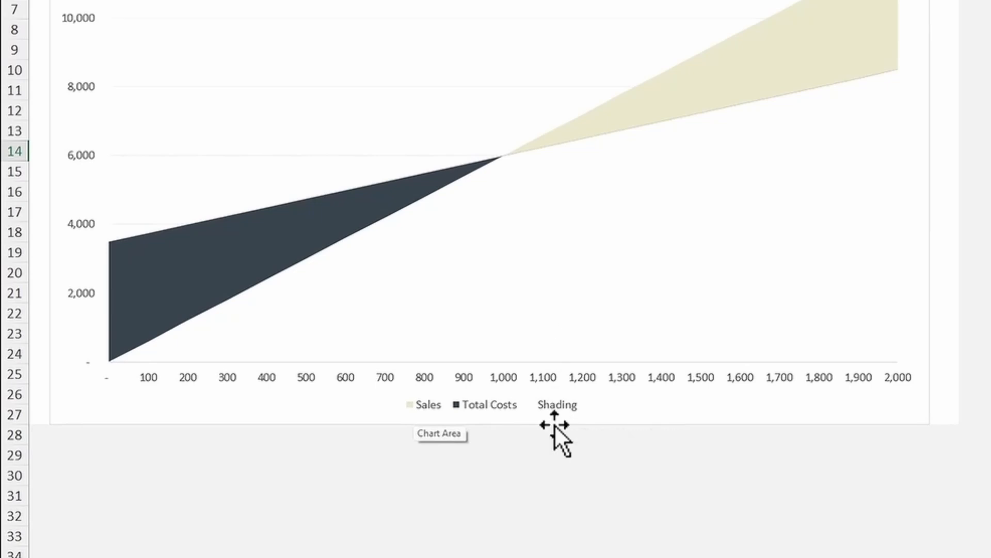
Step: Remove the Shading entry from the legend of the break-even area chart
left_click(556, 404)
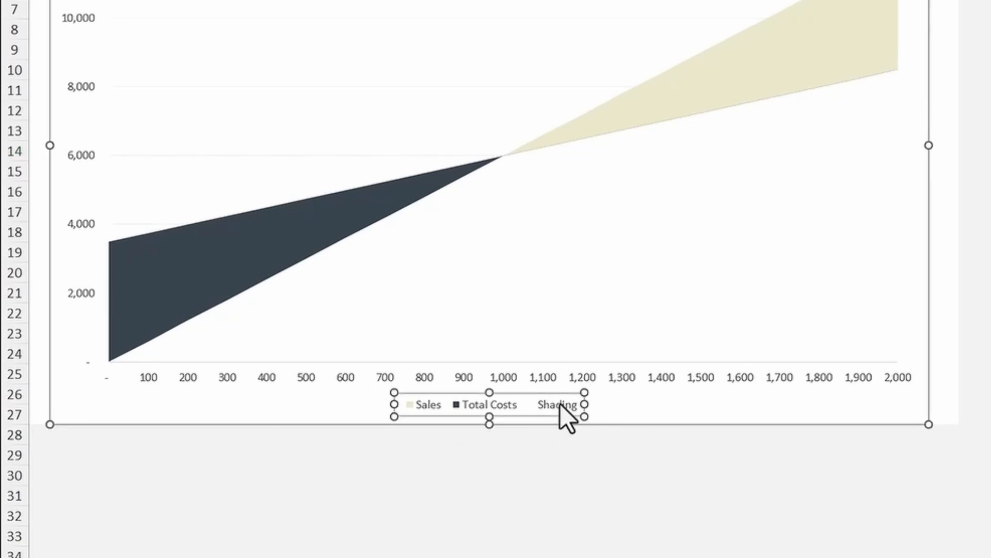
left_click(562, 407)
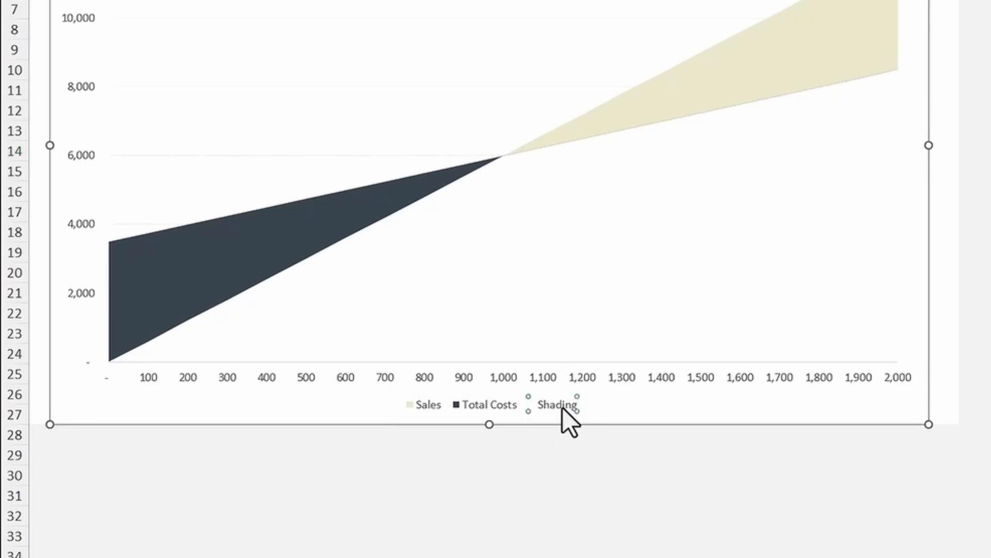
key("Delete")
key("Escape")
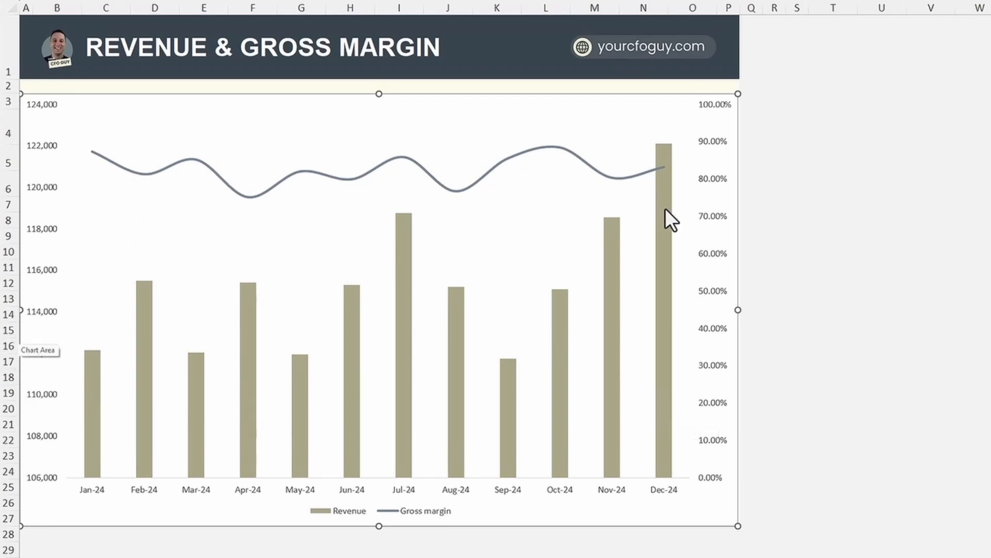
Step: Try a secondary vertical axis title reading Gross Margin on the existing revenue and gross margin chart, and delete it
mouse_move(665, 209)
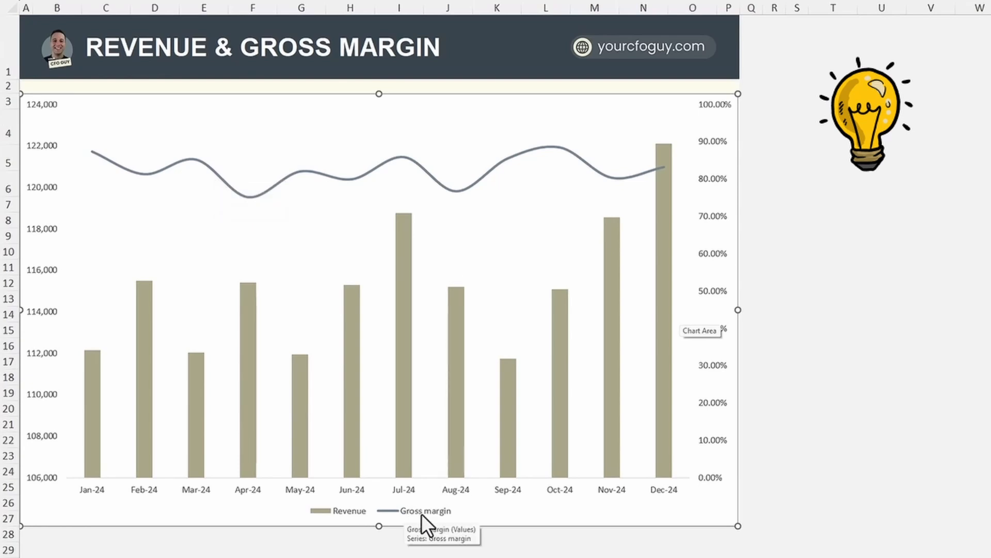
left_click(713, 217)
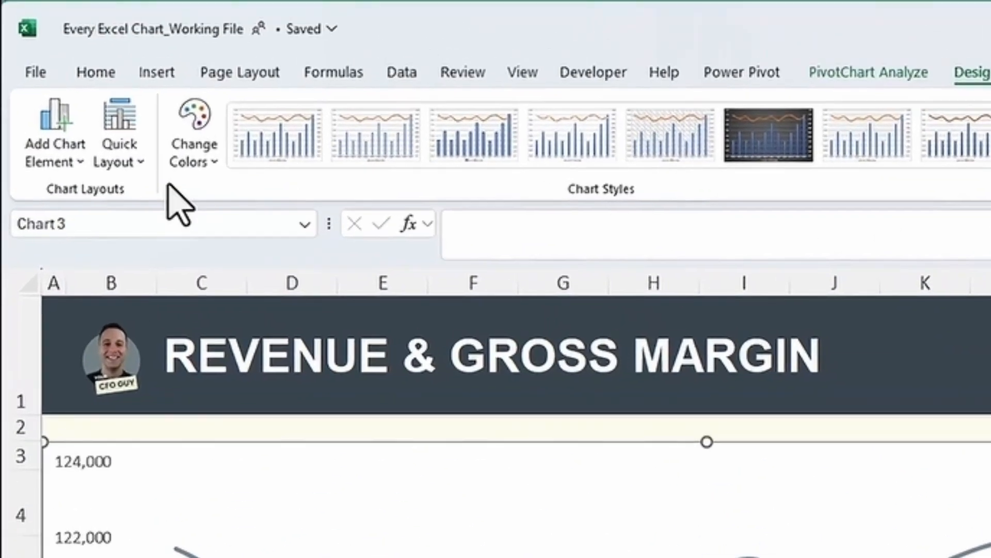
left_click(46, 67)
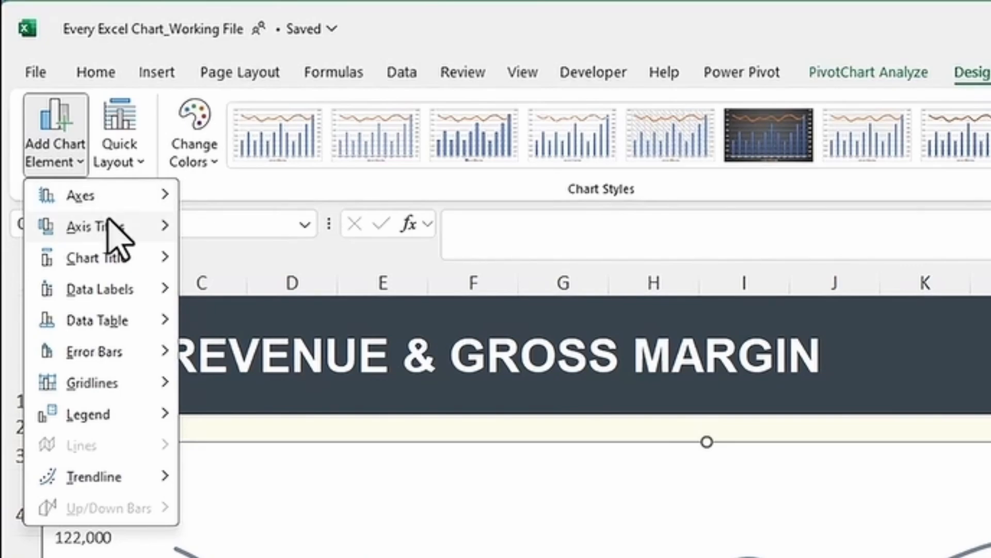
mouse_move(115, 234)
left_click(305, 408)
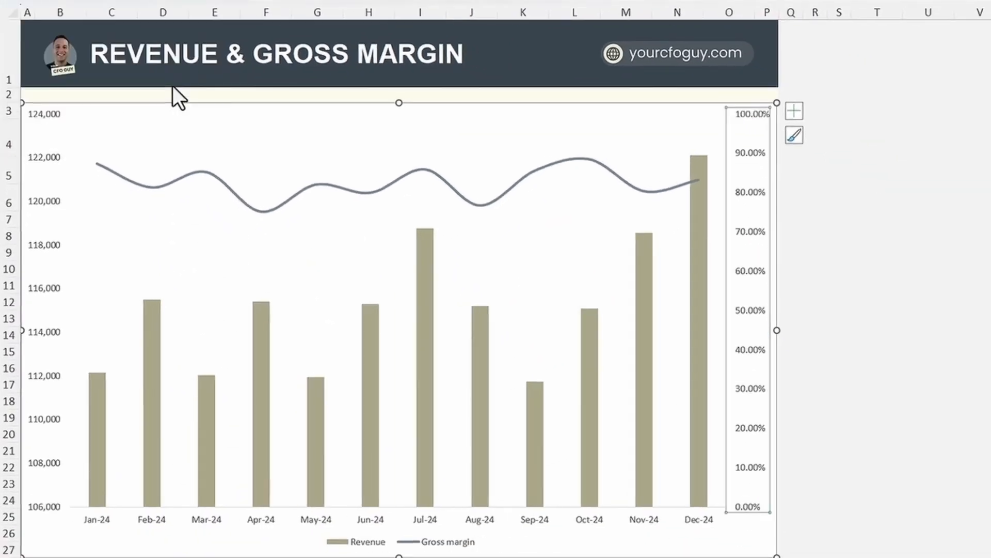
left_click(761, 327)
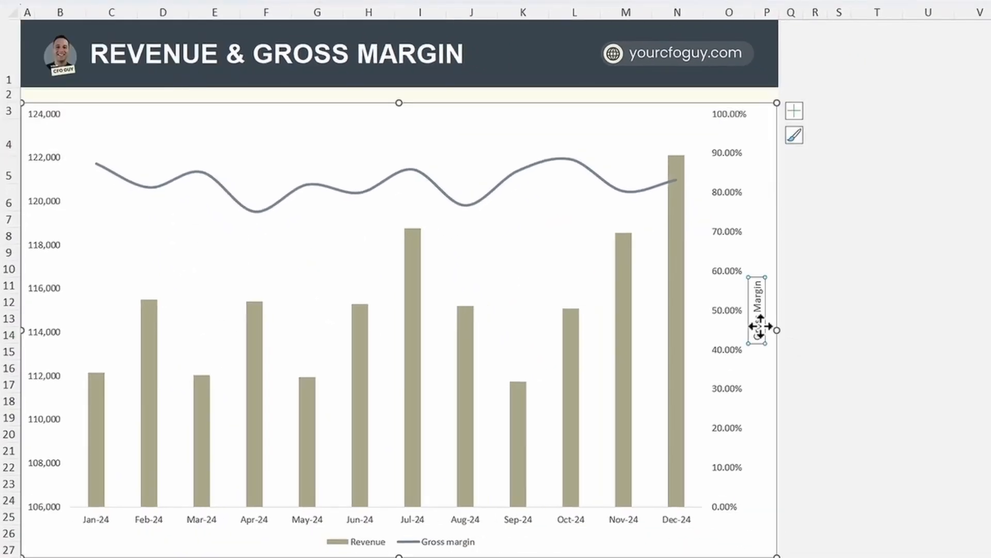
key("Delete")
left_click(914, 323)
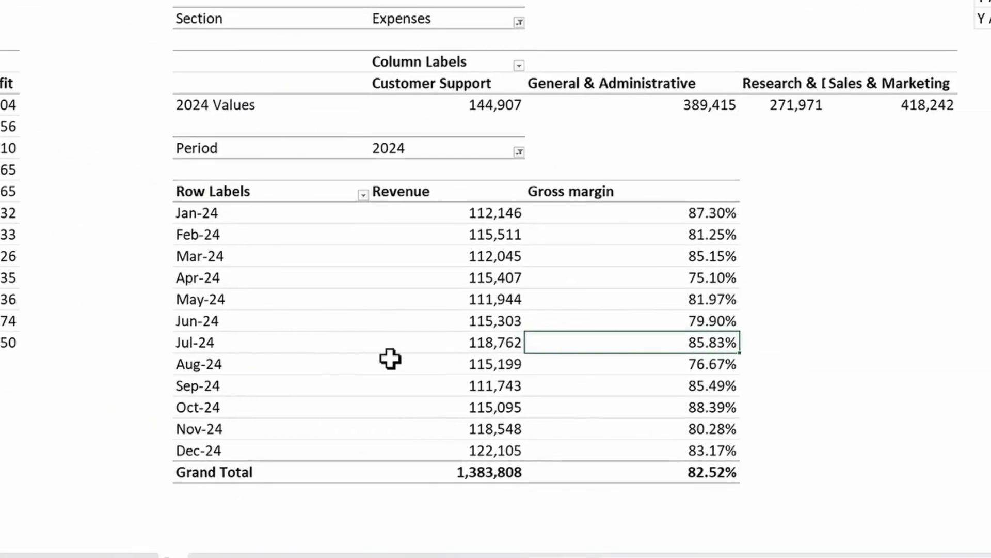
Step: Insert a Combo PivotChart of the monthly revenue table on the Revenue & Gross Margin sheet, with Gross margin as a secondary-axis line
left_click(389, 358)
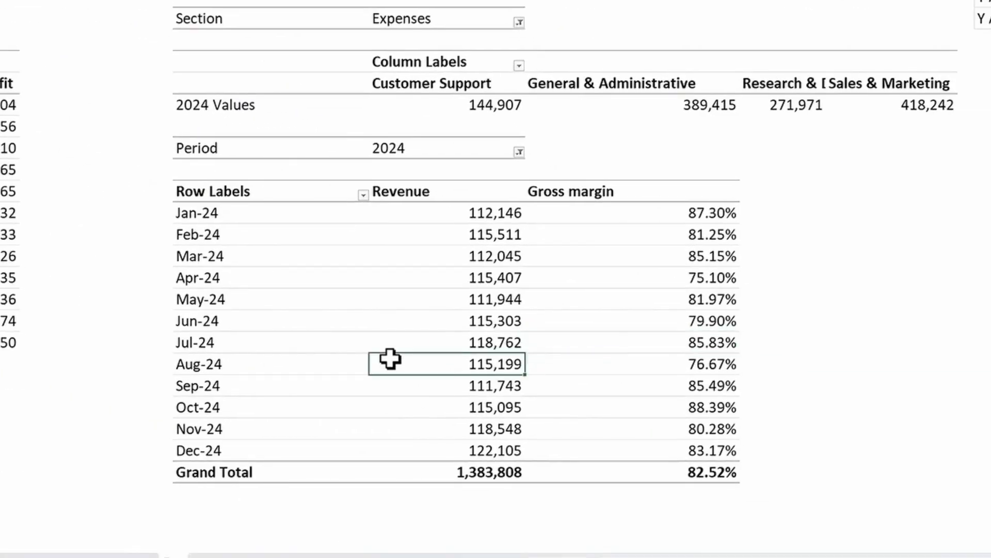
left_click(255, 214)
left_click(155, 16)
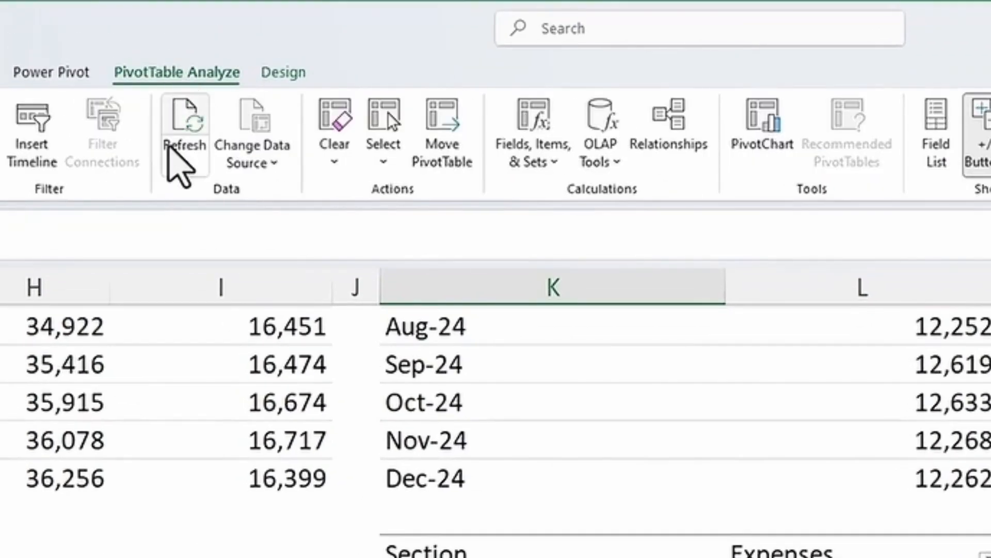
left_click(773, 122)
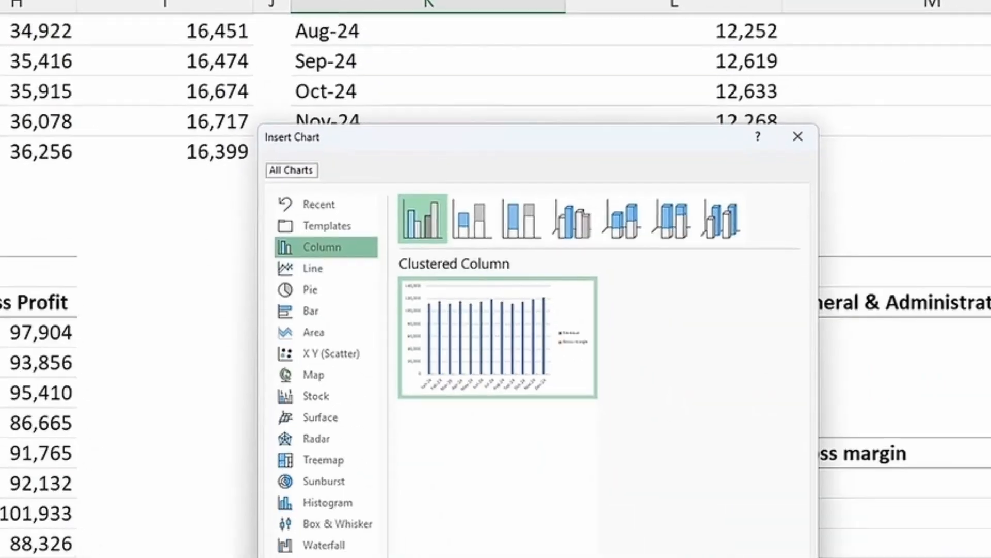
left_click(311, 557)
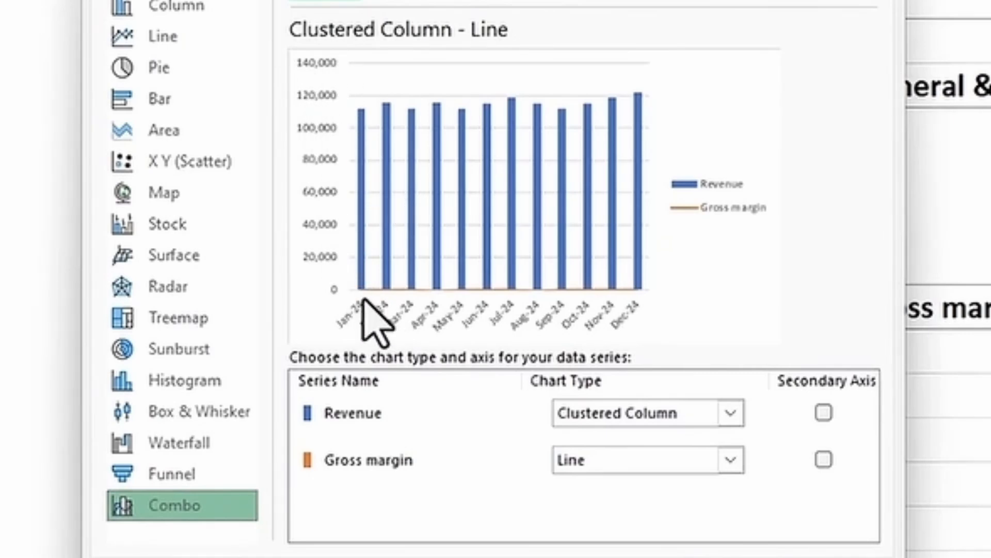
left_click(824, 459)
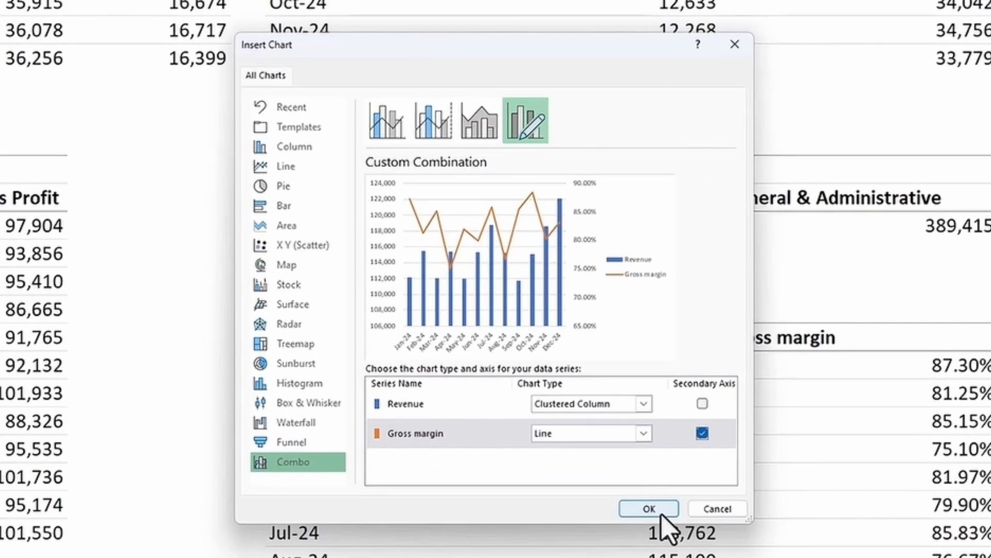
left_click(743, 557)
left_click_drag(572, 551, 604, 546)
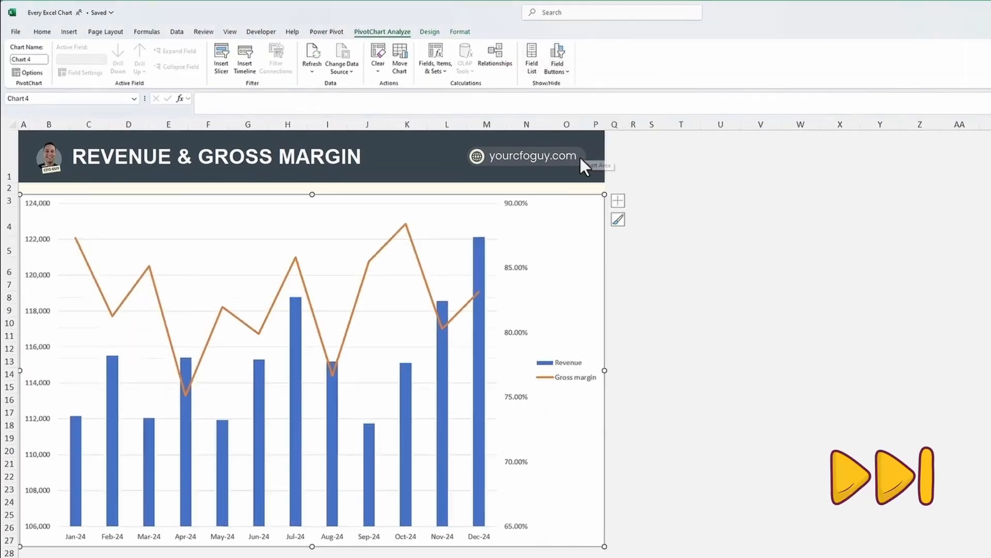
Step: Recolor the Revenue columns dark slate and the Gross margin line khaki gray, and lighten the major gridlines
right_click(332, 351)
left_click(350, 442)
right_click(199, 278)
left_click(240, 354)
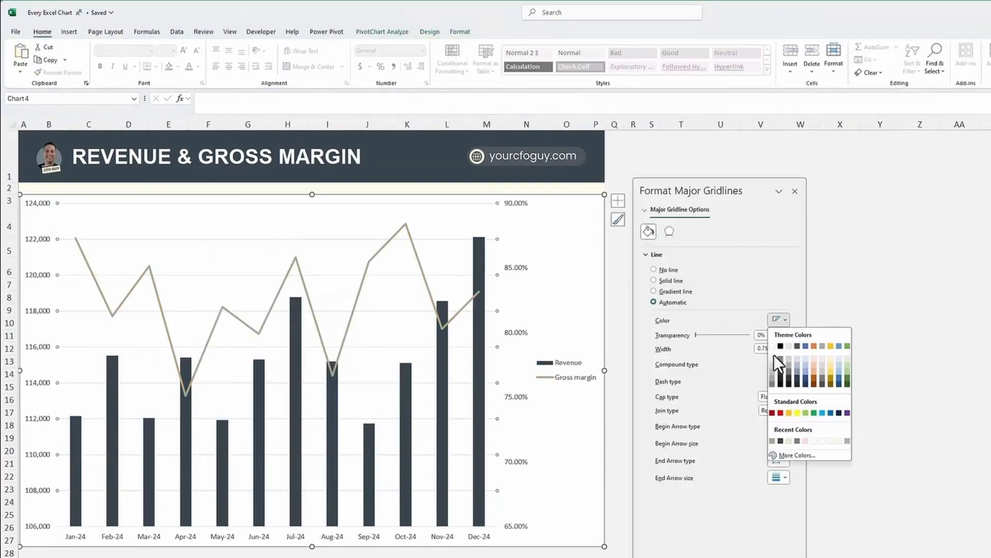
left_click(806, 361)
Step: Place the combo chart's legend at the bottom of the chart
left_click(565, 370)
right_click(582, 324)
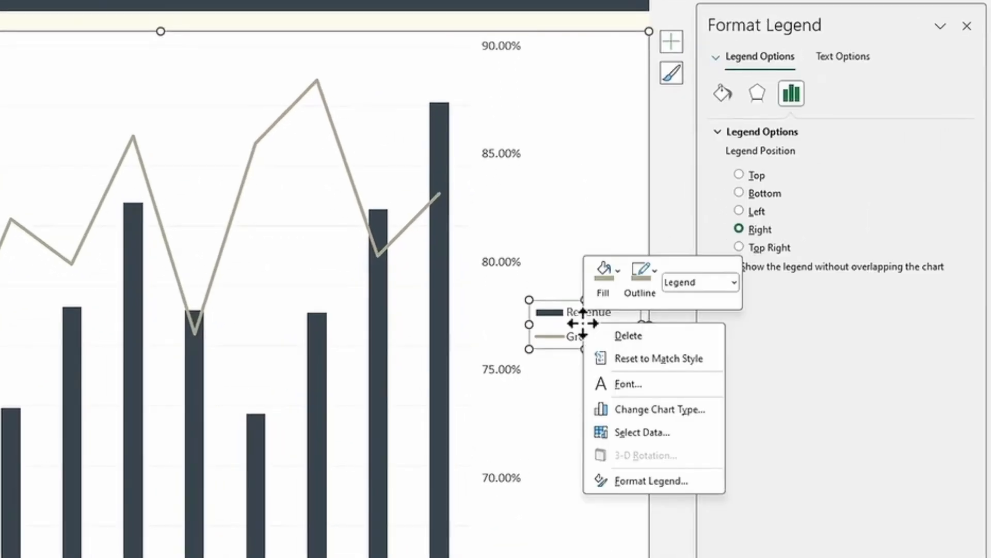
left_click(739, 195)
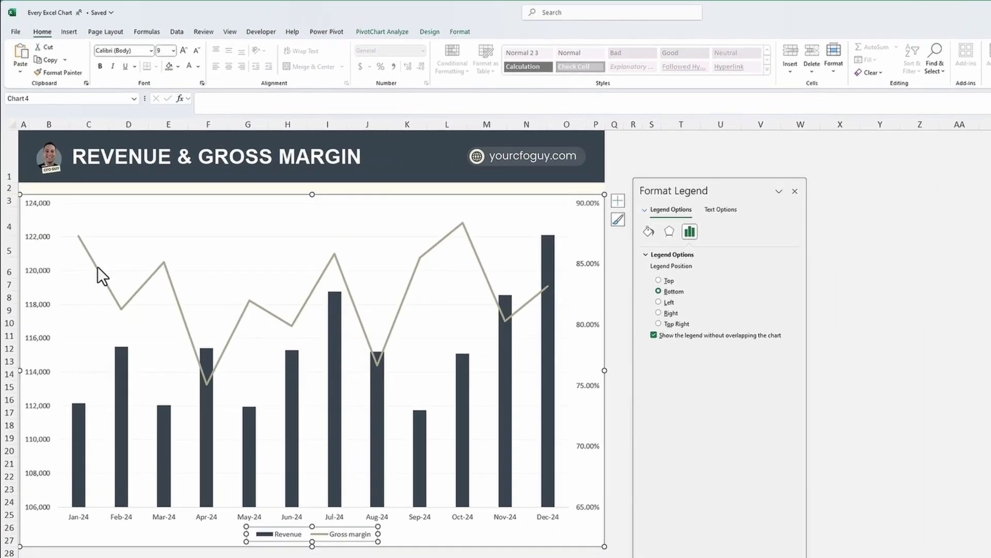
Step: Turn on Smoothed line for the Gross margin series of the combo chart
left_click(104, 280)
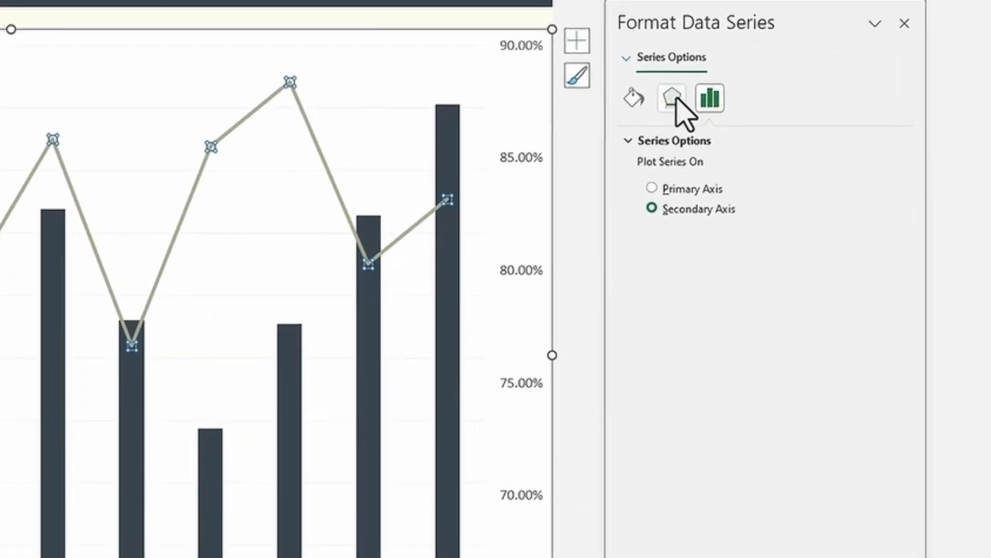
left_click(635, 100)
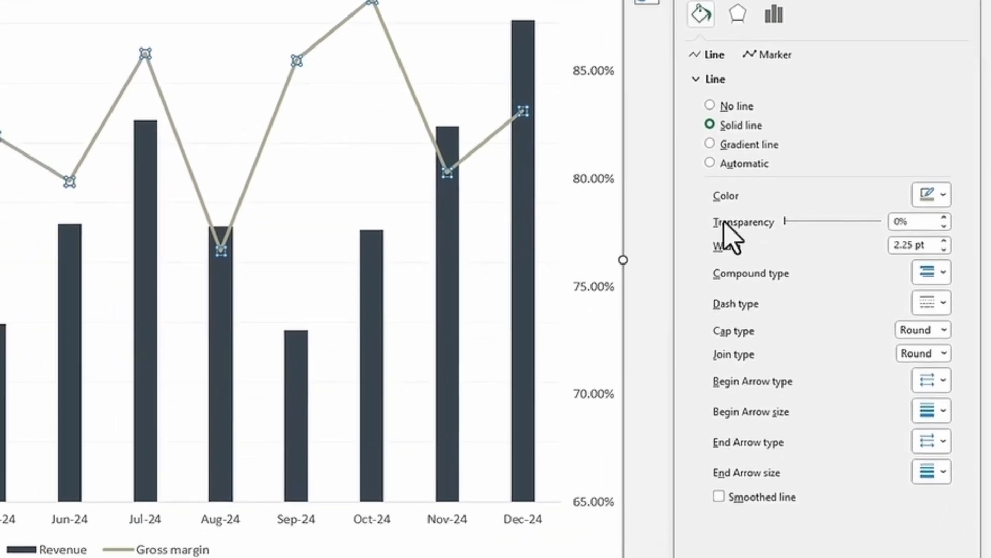
left_click(730, 481)
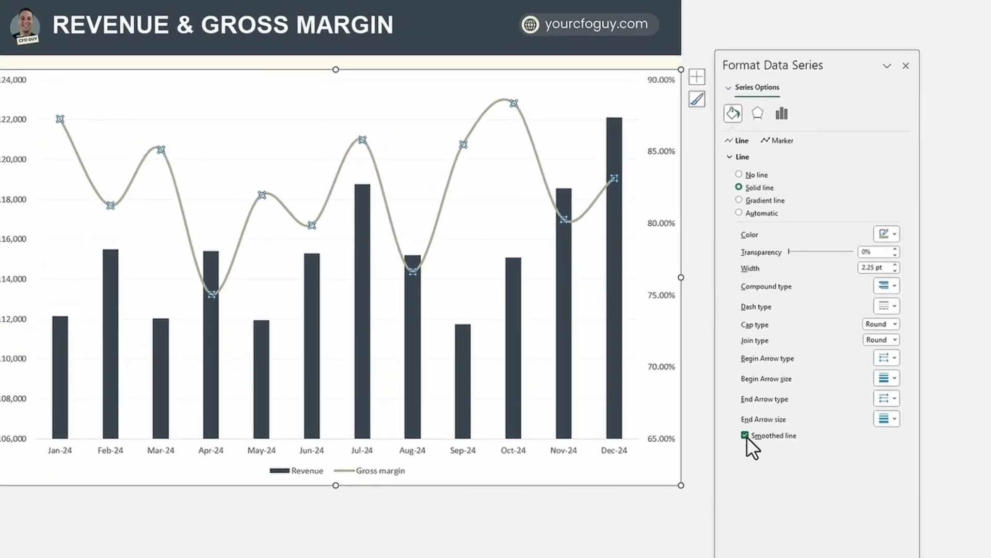
Step: Set the secondary percentage axis bounds to a minimum of 0 and a maximum of 1.0
left_click(769, 24)
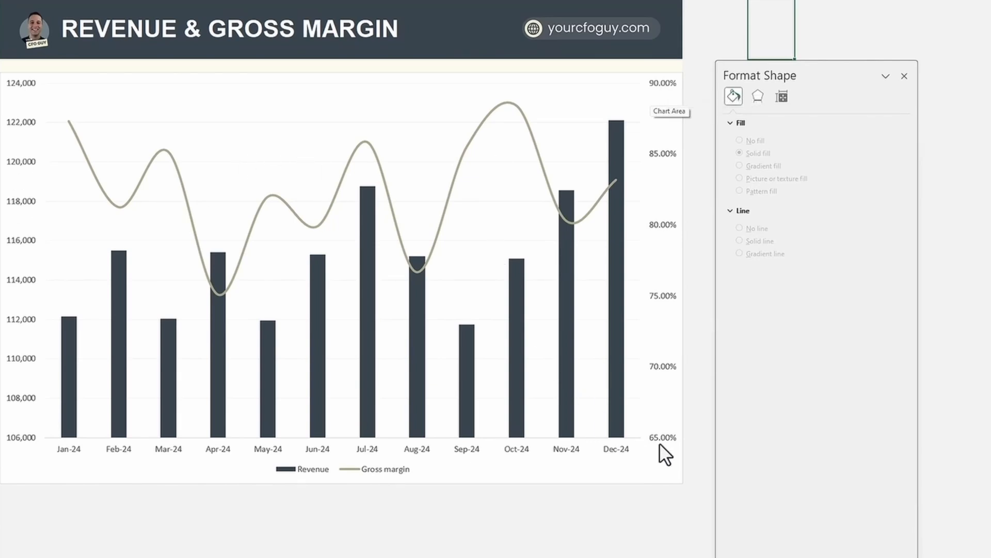
right_click(658, 82)
key("f")
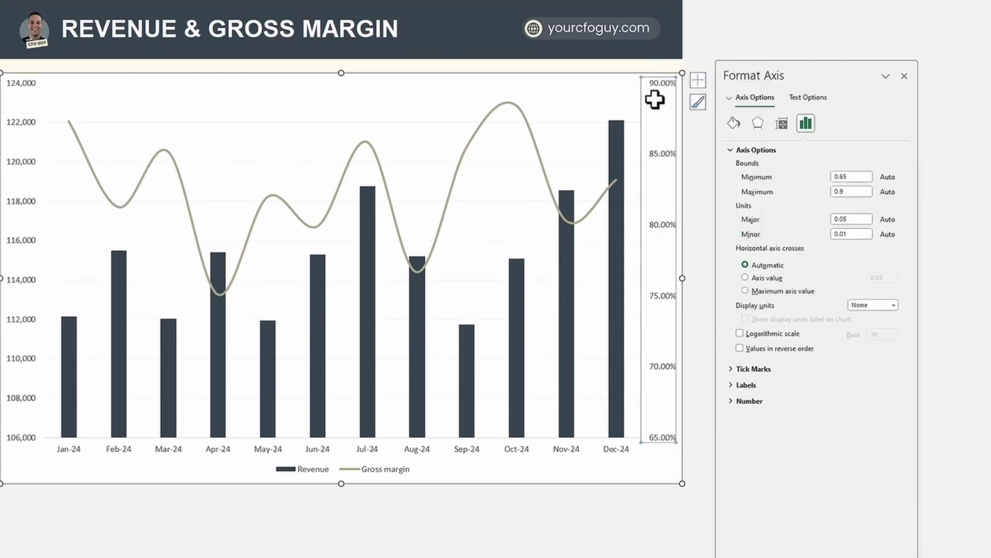
double_click(852, 195)
type("1.0")
key("Return")
left_click(846, 177)
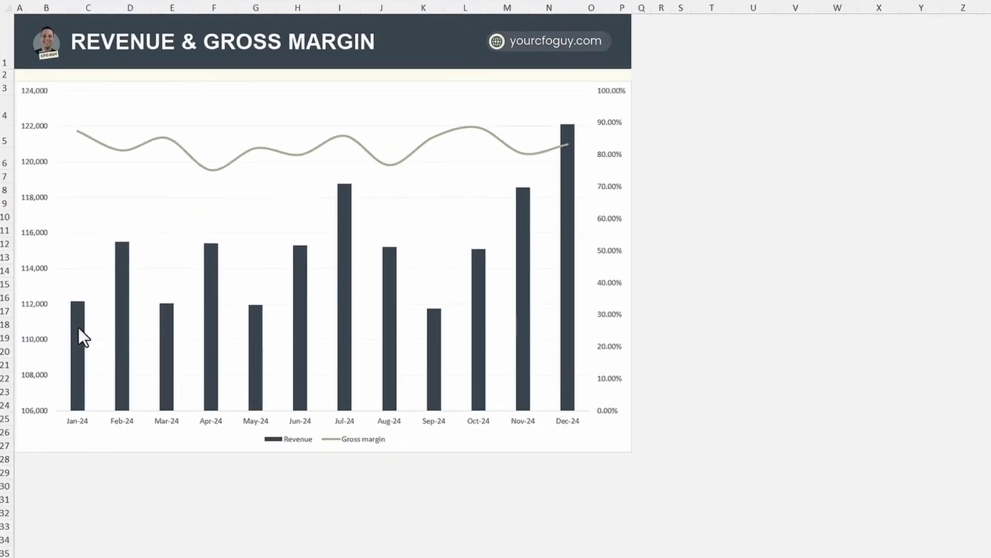
Step: Add data labels to the Revenue columns of the combo chart
right_click(77, 331)
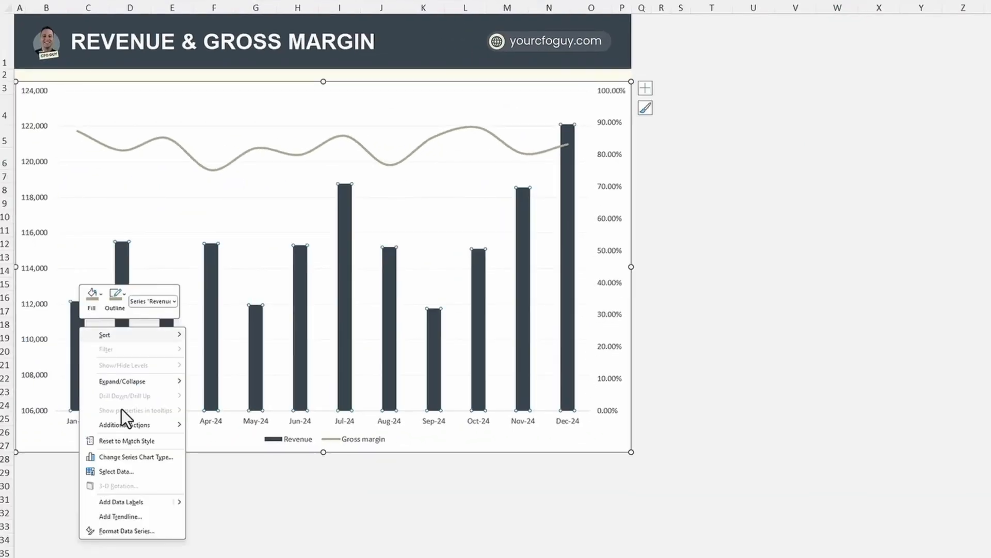
left_click(209, 503)
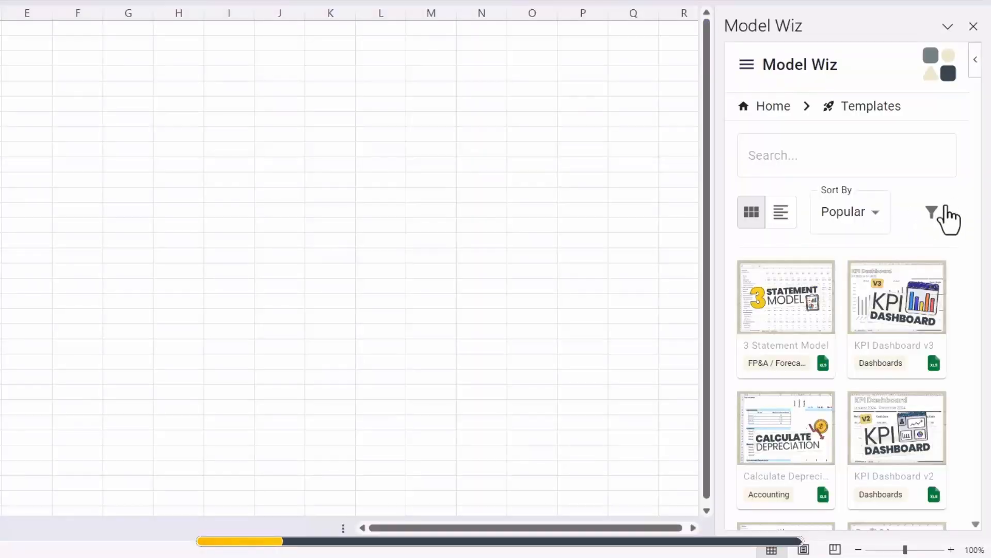
Step: Start downloading the Forecast Headcount template from the Model Wiz add-in and go through its date, department and location options
left_click_drag(980, 77, 984, 398)
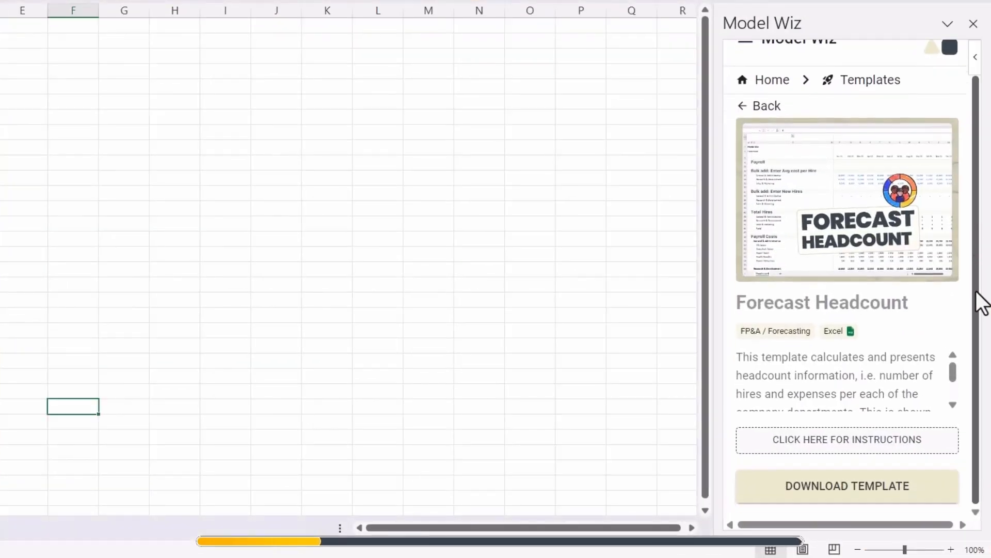
left_click(912, 494)
left_click(441, 109)
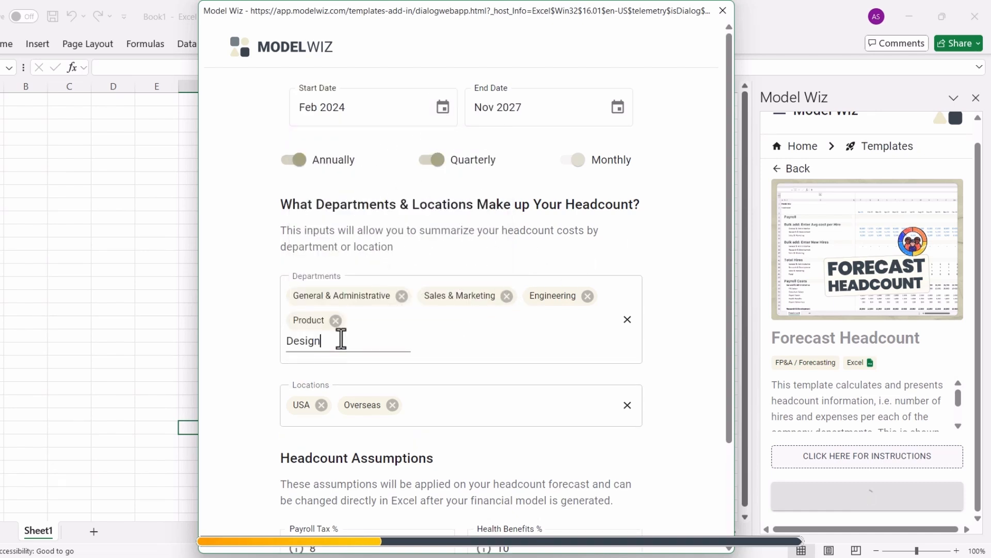
scroll(681, 401, "down", 2)
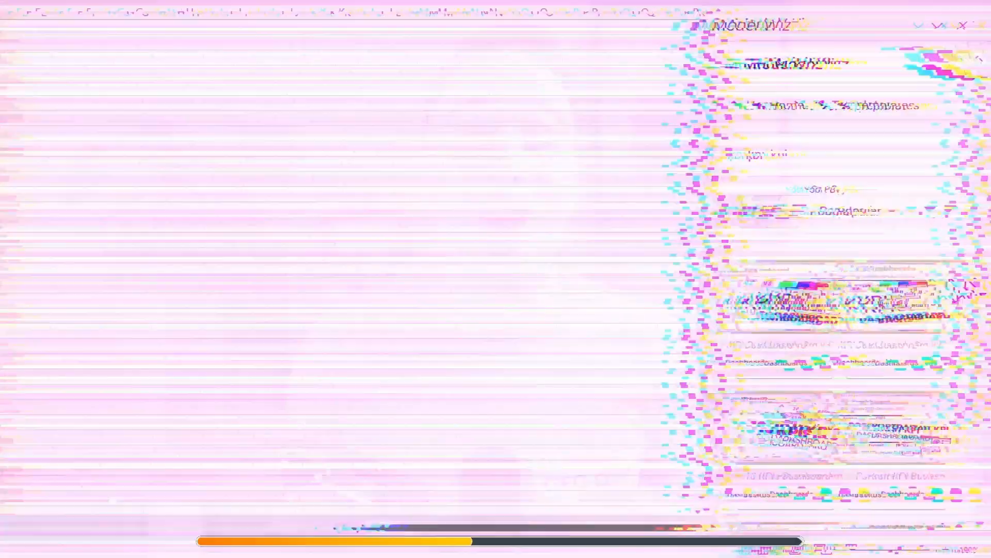
Step: Look through the income statement grouping options of the summarized Profit & Loss template in Model Wiz
left_click(244, 425)
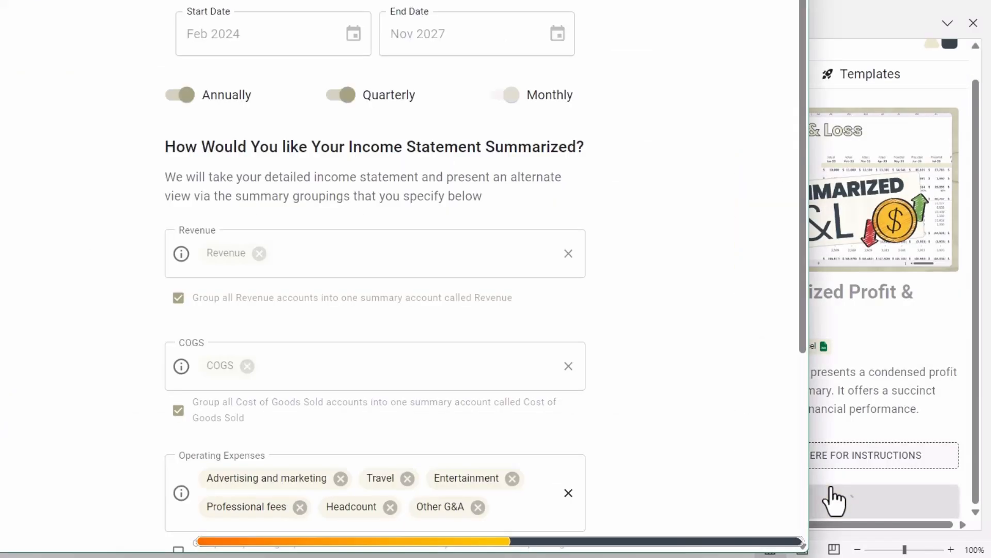
scroll(615, 420, "down", 5)
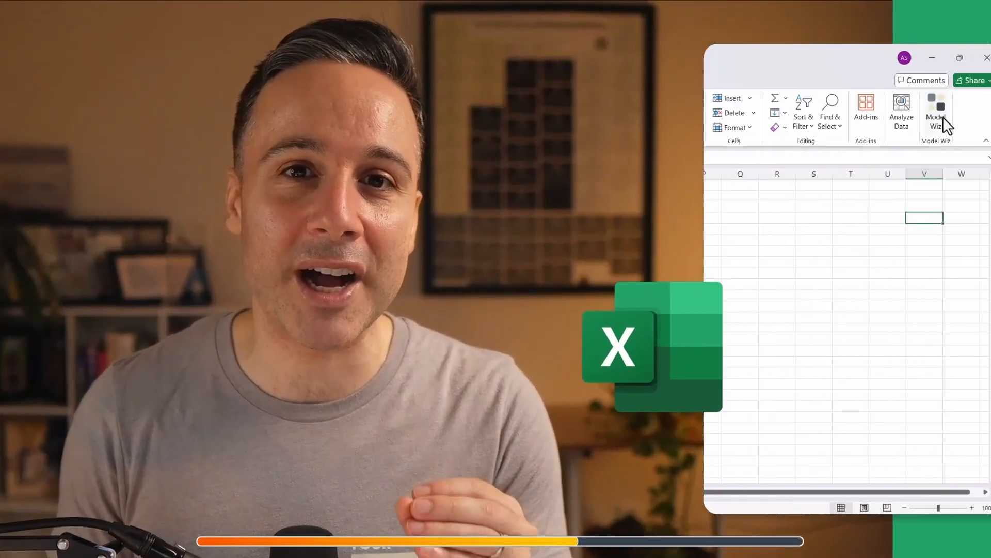
Step: Open the Model Wiz add-in's templates and go to the Data Connection entry of its account menu
left_click(943, 120)
left_click(884, 314)
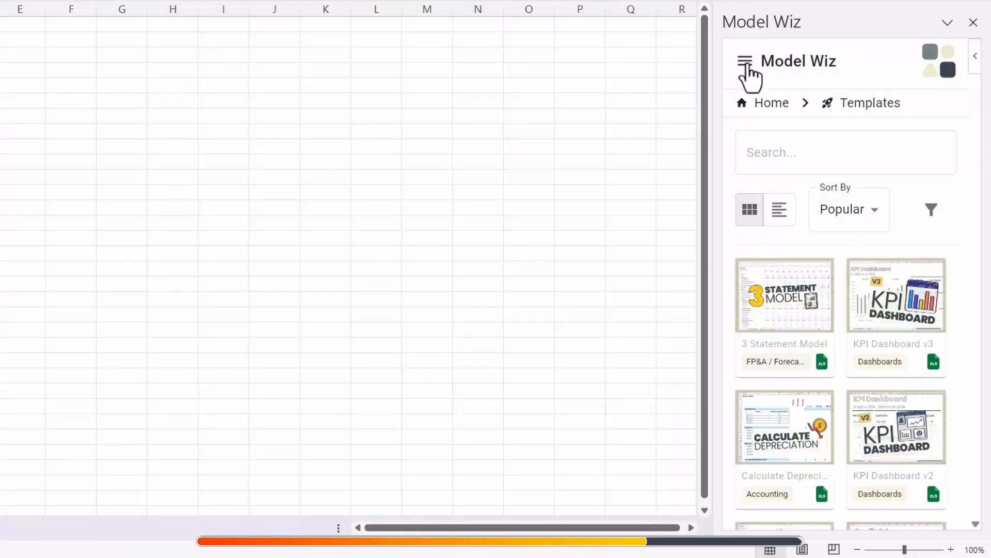
left_click(744, 63)
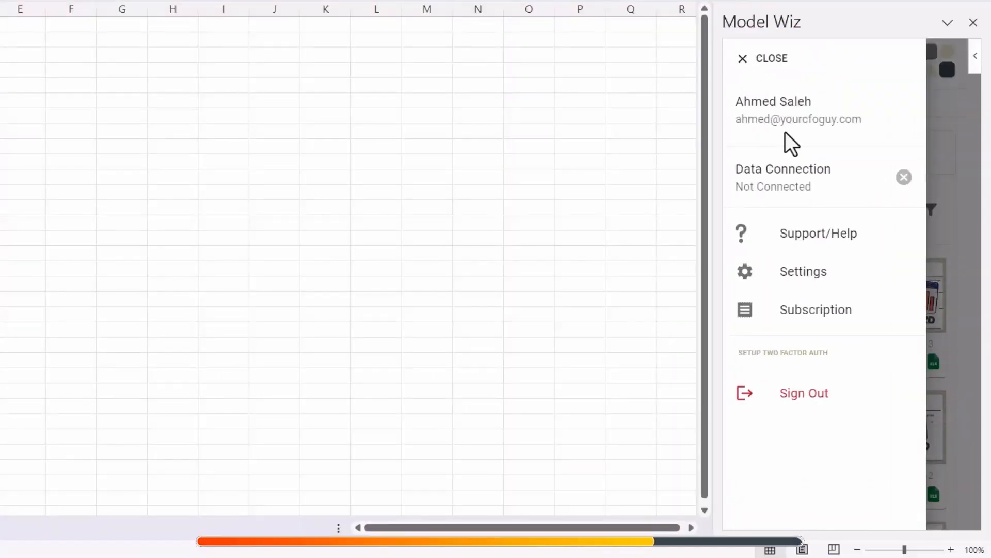
left_click(795, 191)
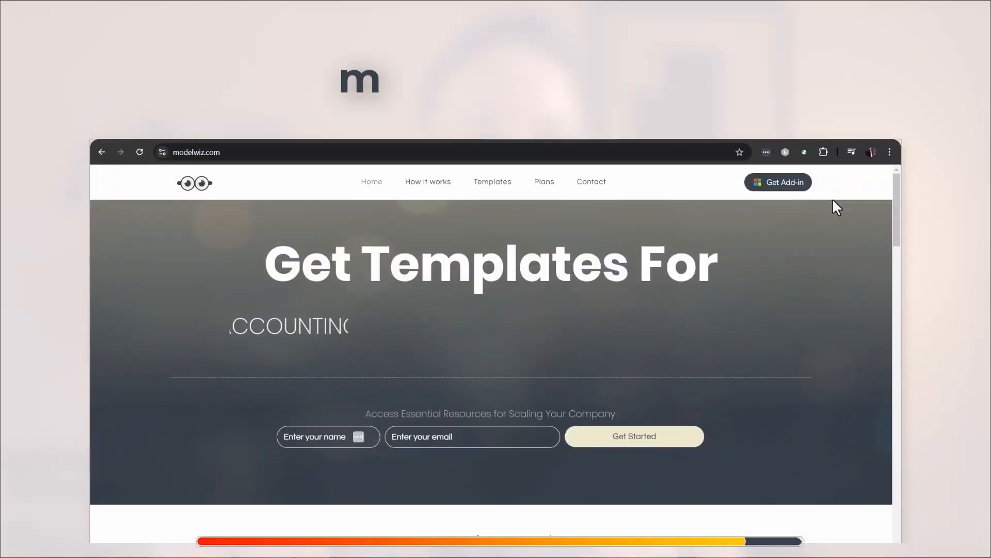
scroll(859, 204, "down", 15)
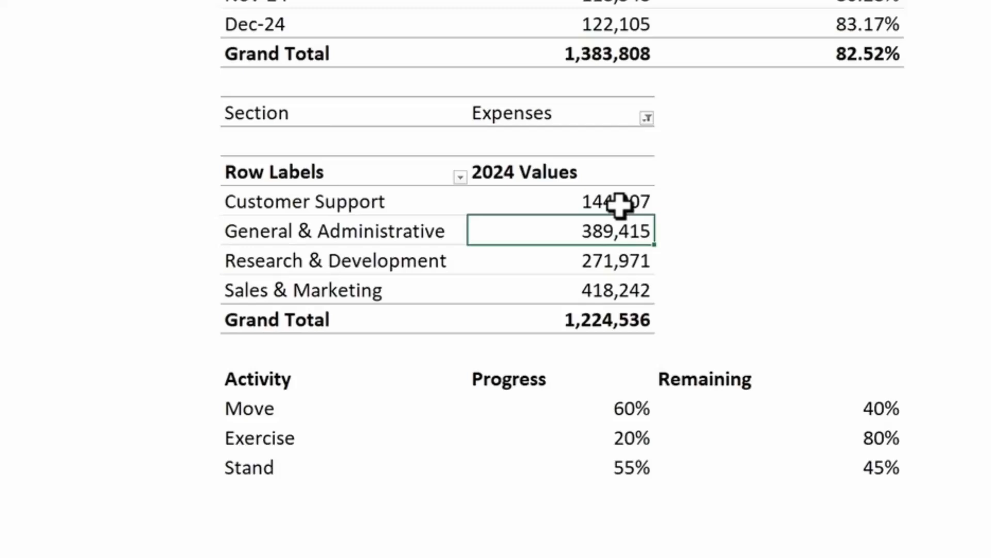
left_click_drag(620, 204, 624, 290)
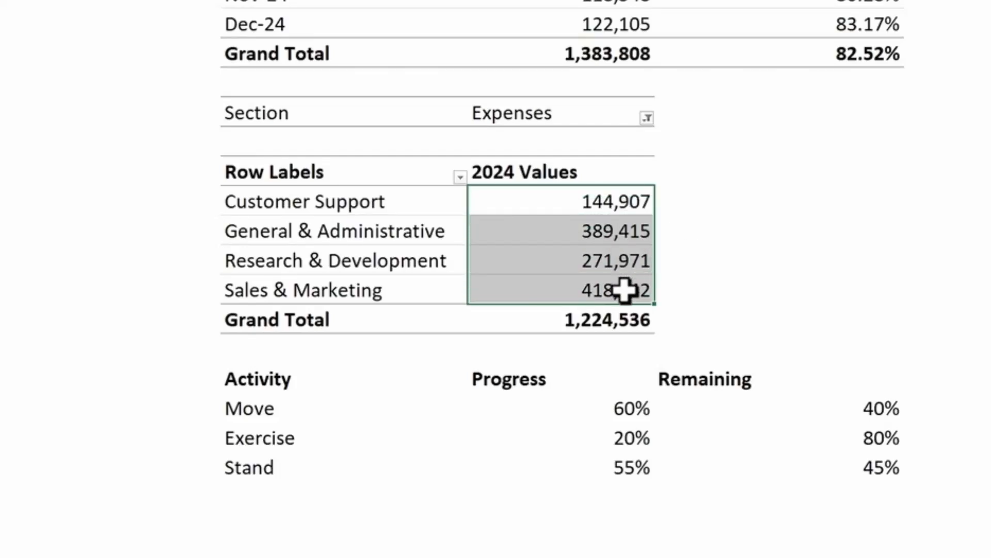
left_click(609, 324)
left_click(593, 238)
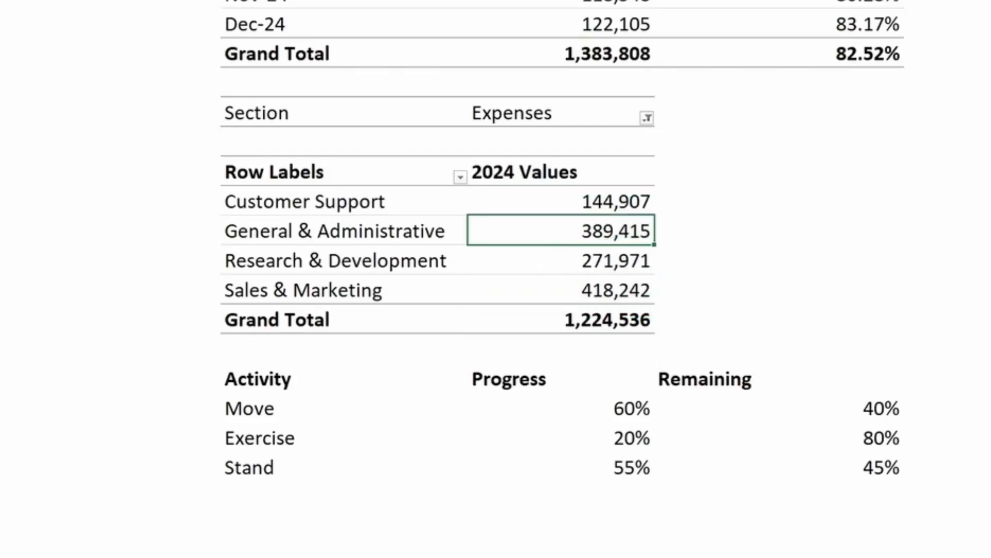
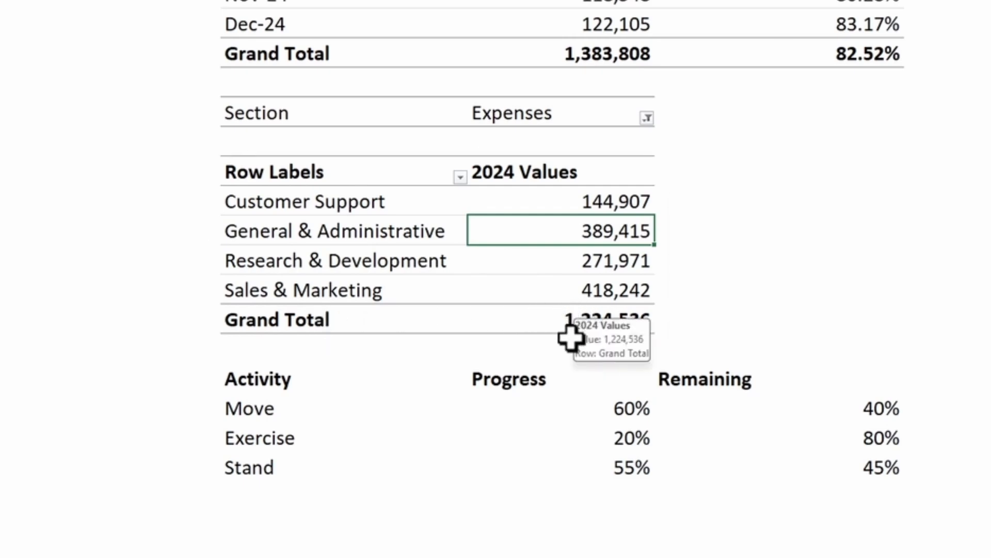
left_click_drag(620, 205, 626, 286)
left_click(580, 310)
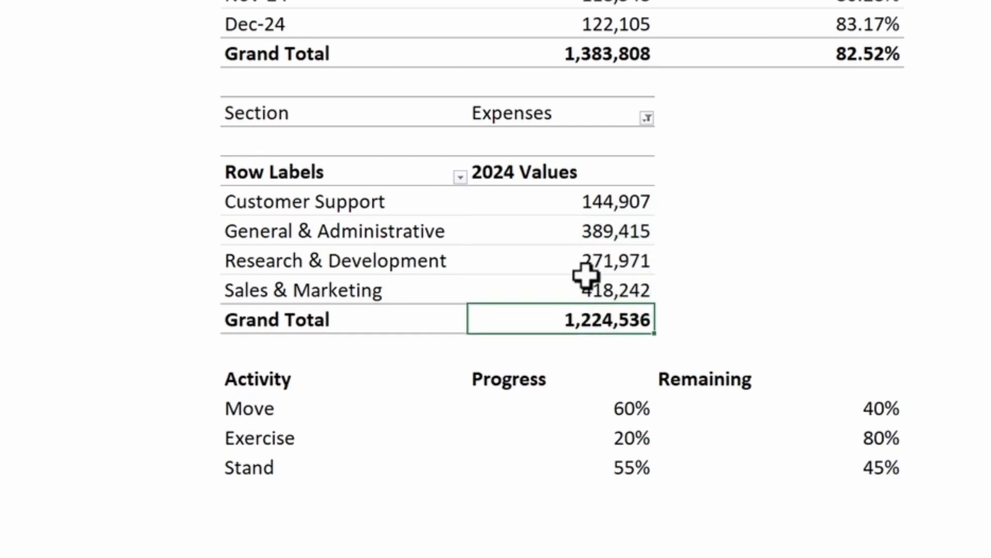
Step: Insert a pie PivotChart from the pivot table of 2024 expenses by department
left_click(592, 239)
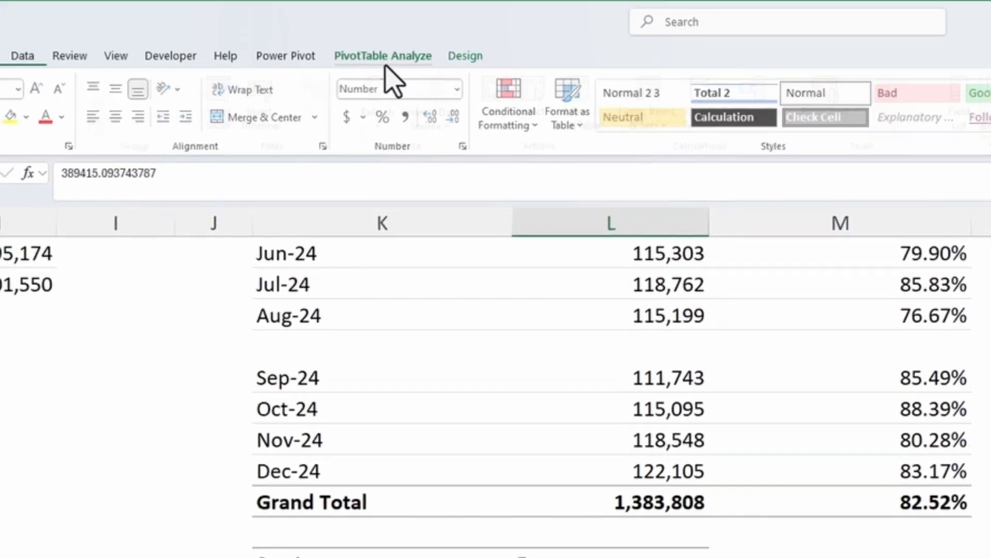
left_click(385, 65)
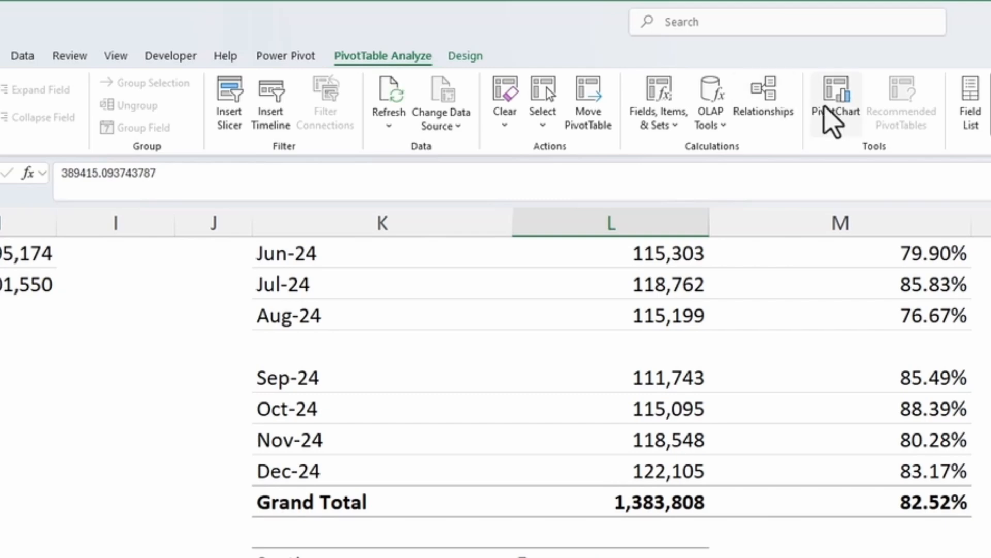
left_click(833, 115)
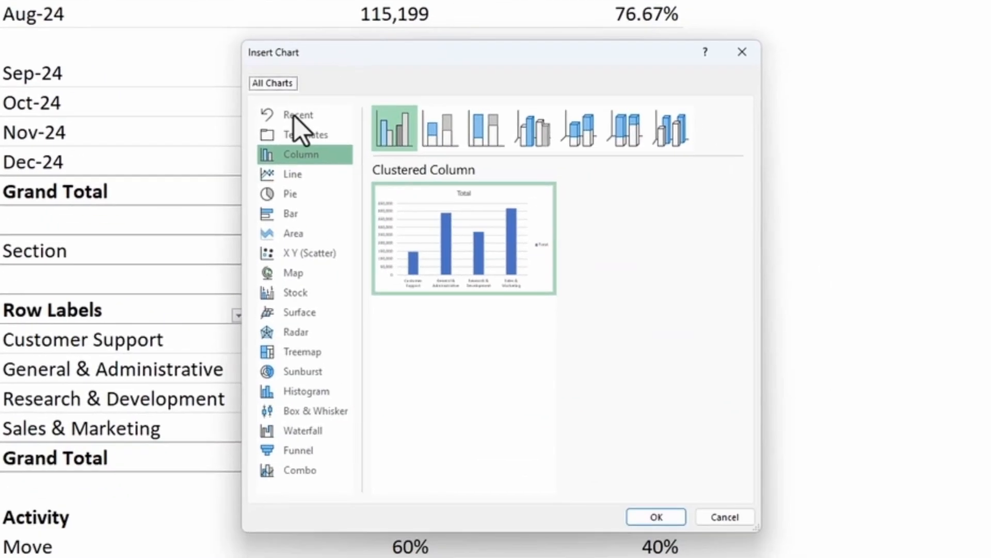
left_click(500, 434)
mouse_move(460, 226)
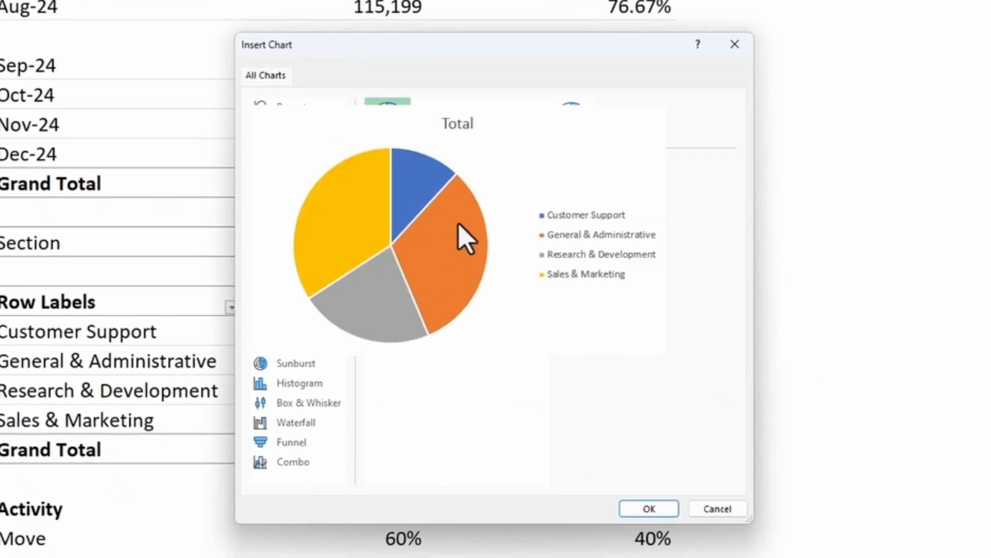
left_click(650, 510)
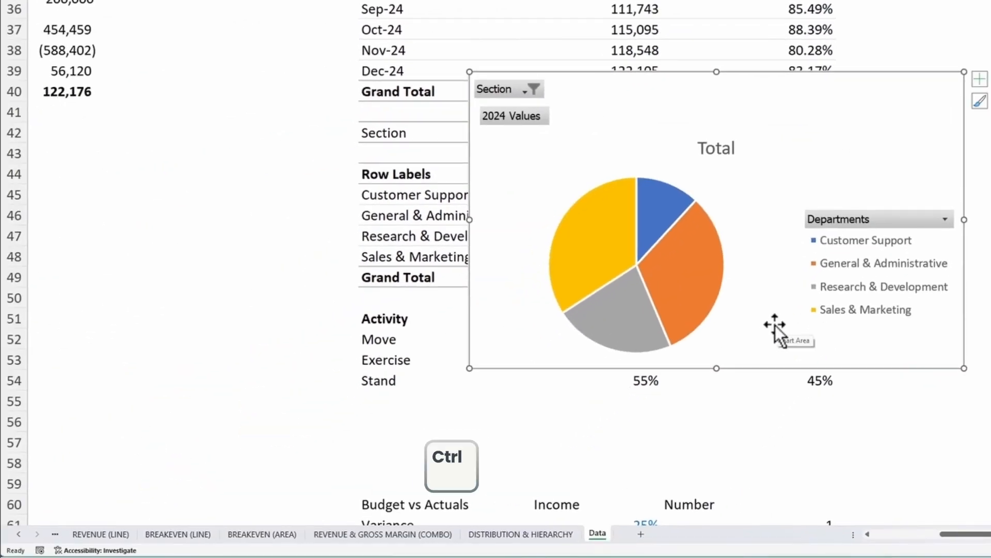
Step: Move the pie chart from the Data sheet to the DISTRIBUTION & HIERARCHY sheet
key("ctrl+x")
left_click(574, 537)
left_click(200, 176)
key("ctrl+v")
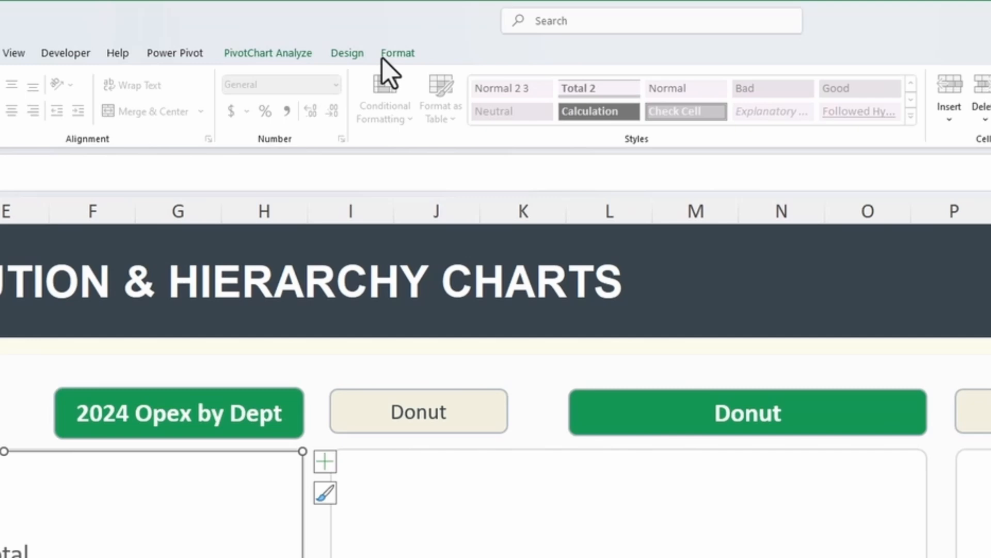
Step: Turn on Snap to Shape and resize the pie chart to fill the frame beneath the Pie label
left_click(420, 10)
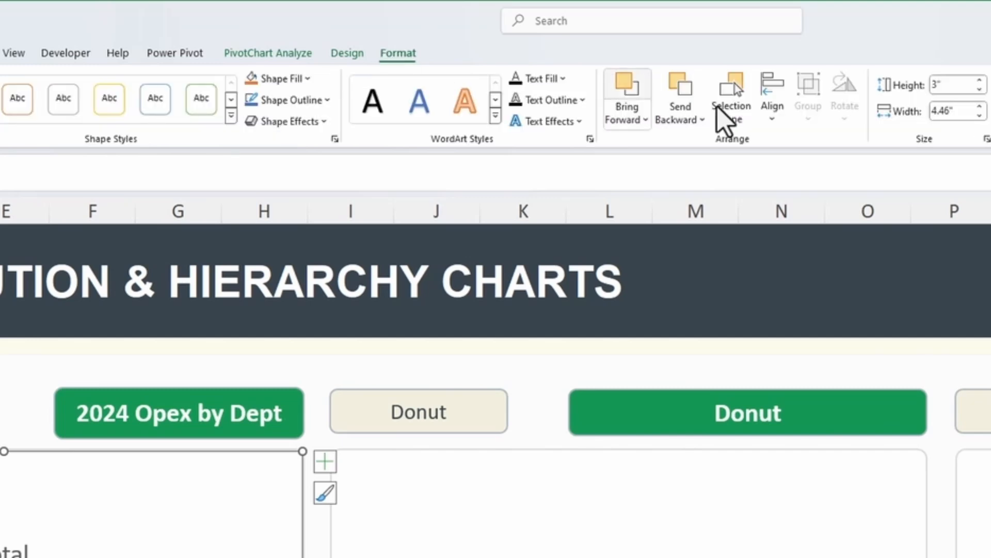
left_click(777, 73)
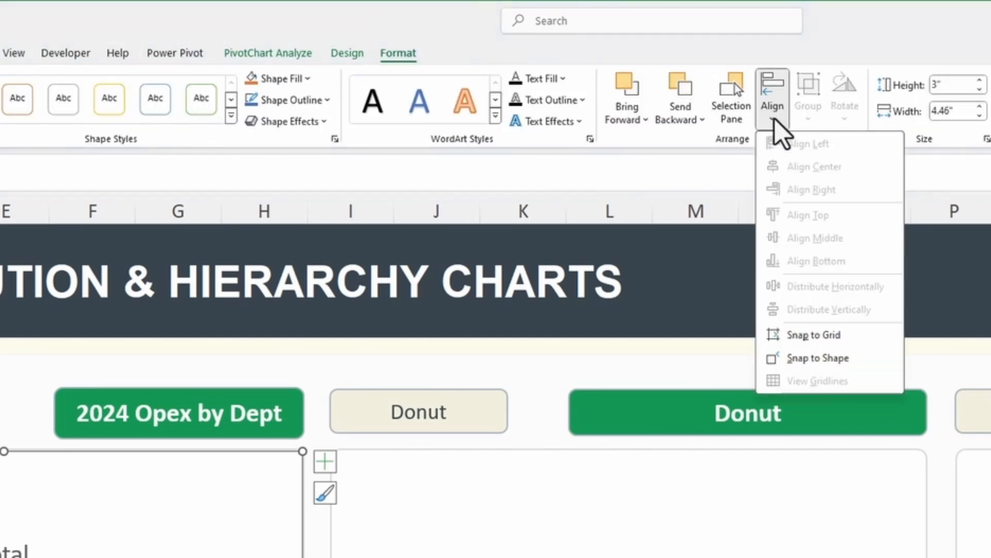
left_click(806, 358)
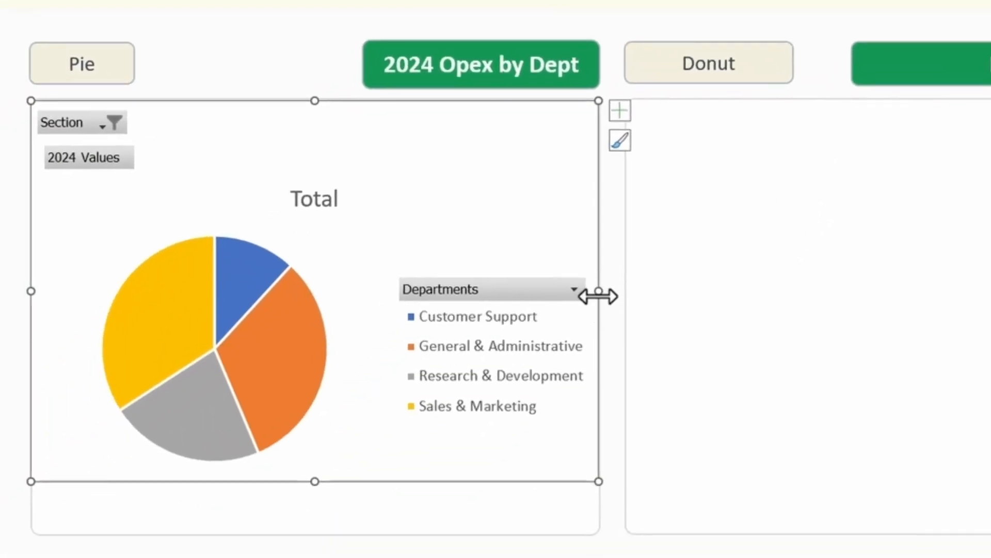
mouse_move(598, 296)
left_mouse_down()
mouse_move(630, 289)
mouse_move(591, 293)
left_mouse_up()
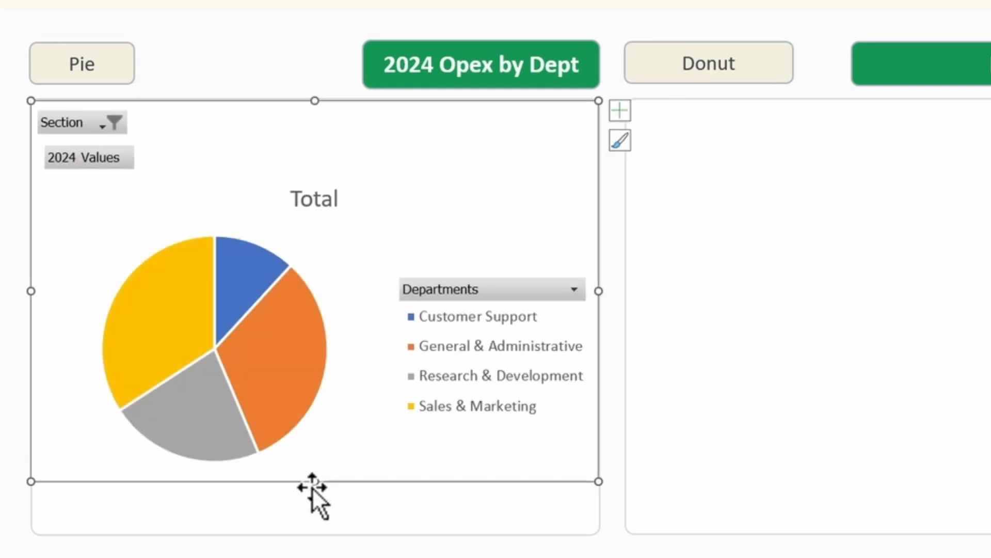
left_click_drag(312, 488, 315, 535)
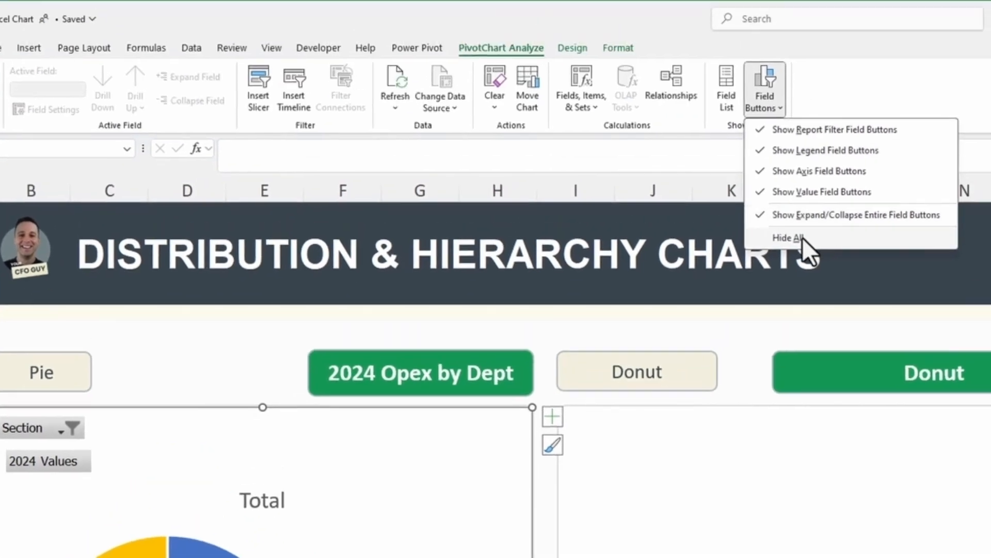
Step: Hide all field buttons on the pie chart and delete its Total title
left_click(802, 245)
left_click(315, 129)
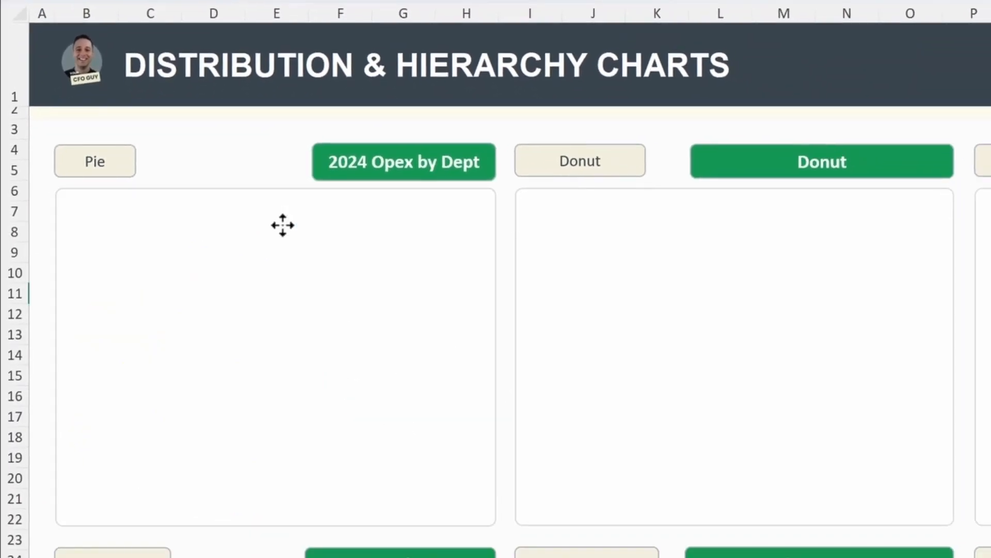
key("Delete")
Step: Place the pie chart's legend at the top and widen it across the chart
right_click(373, 317)
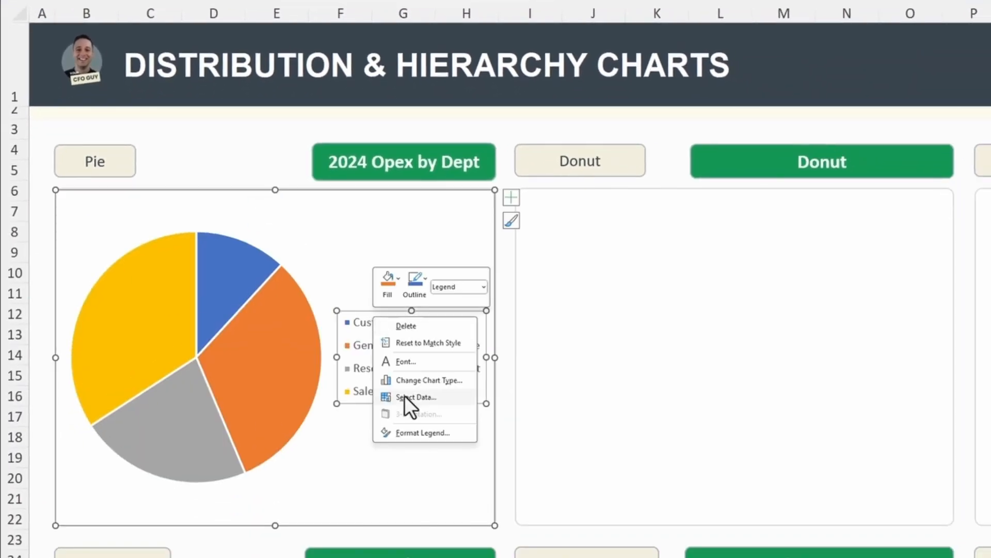
left_click(415, 432)
left_click(881, 208)
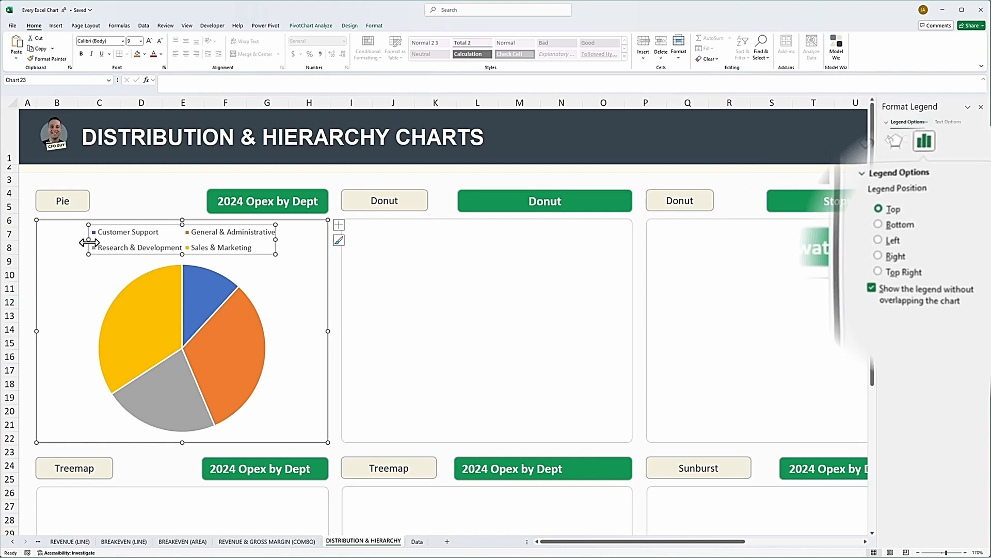
left_click_drag(88, 239, 37, 239)
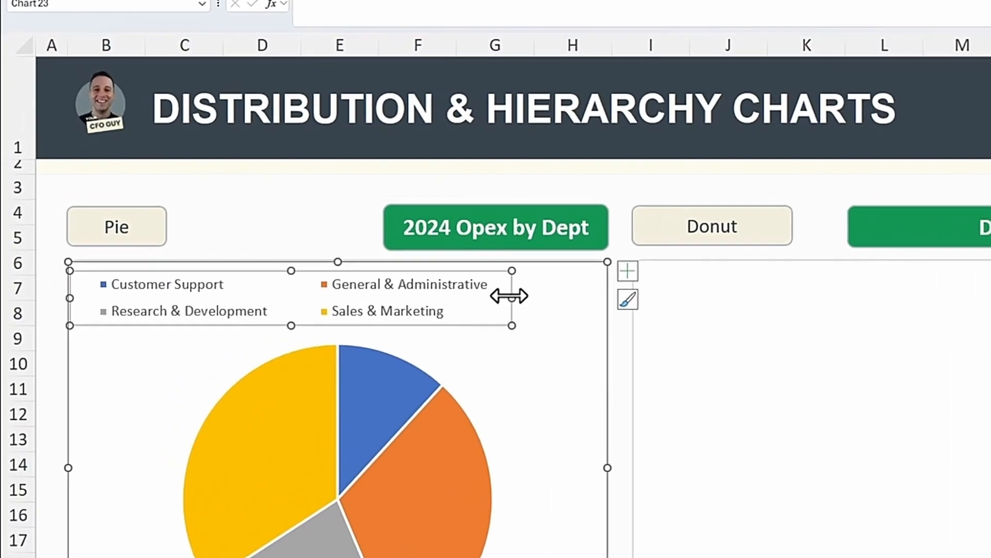
key("Escape")
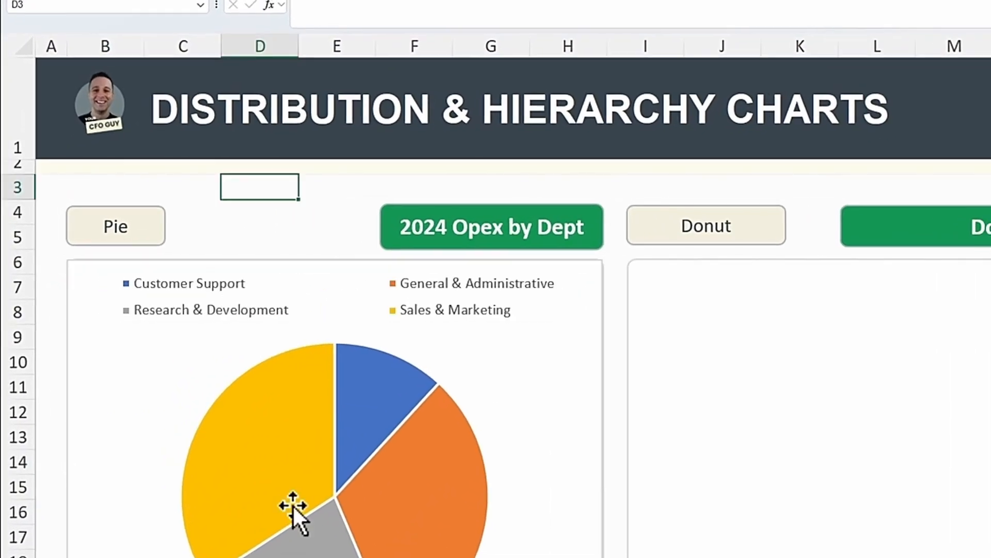
Step: Remove the border lines from all slices of the pie by setting the series border to No line
left_click(302, 461)
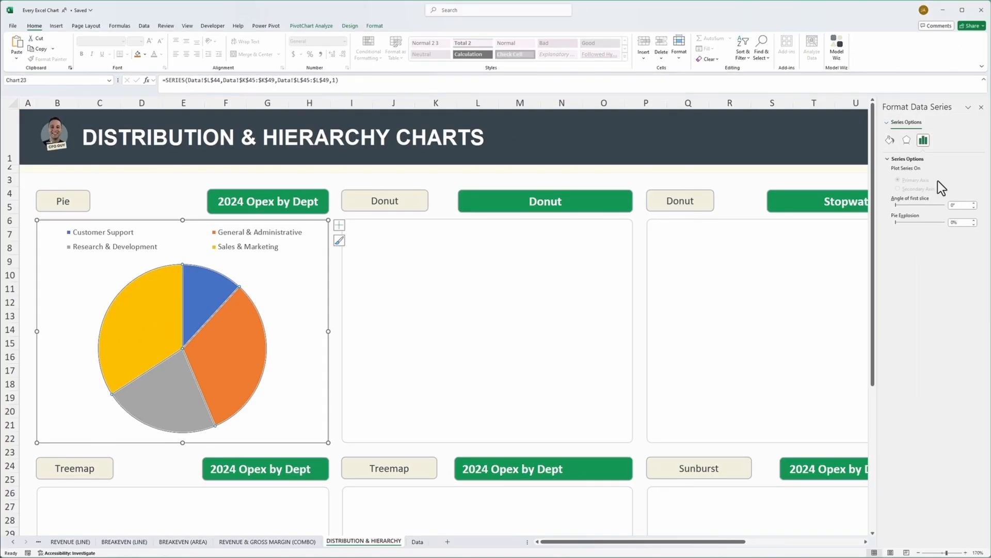
left_click_drag(948, 123, 369, 216)
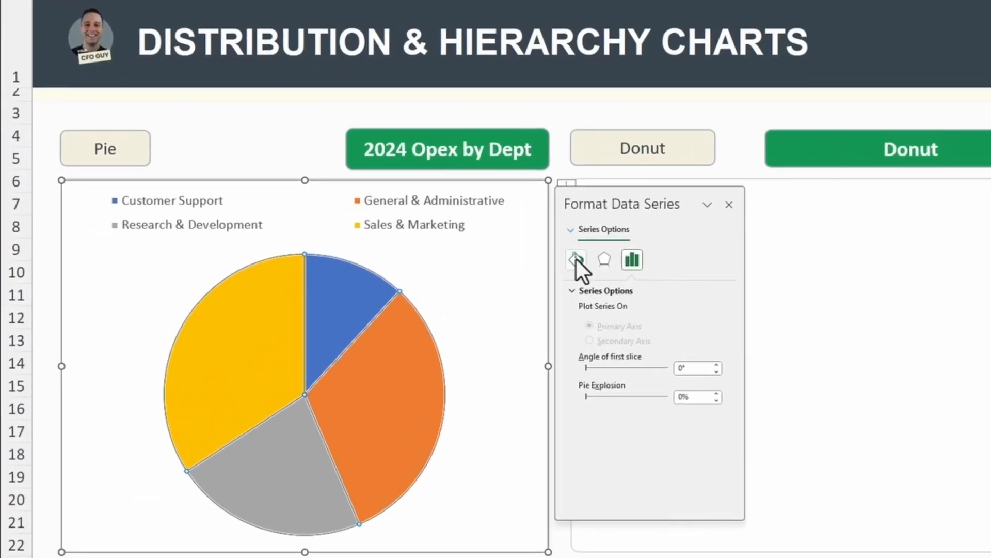
left_click(345, 267)
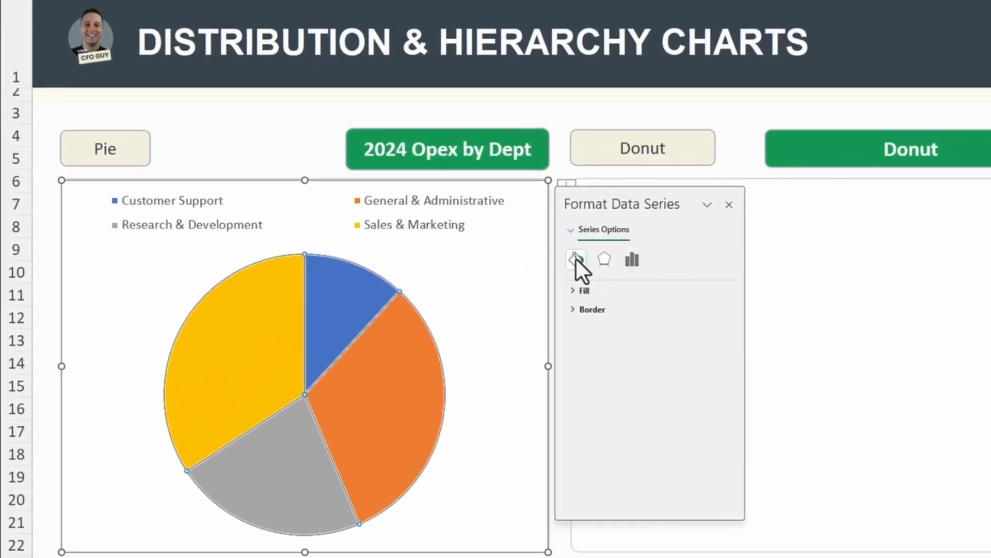
left_click(574, 312)
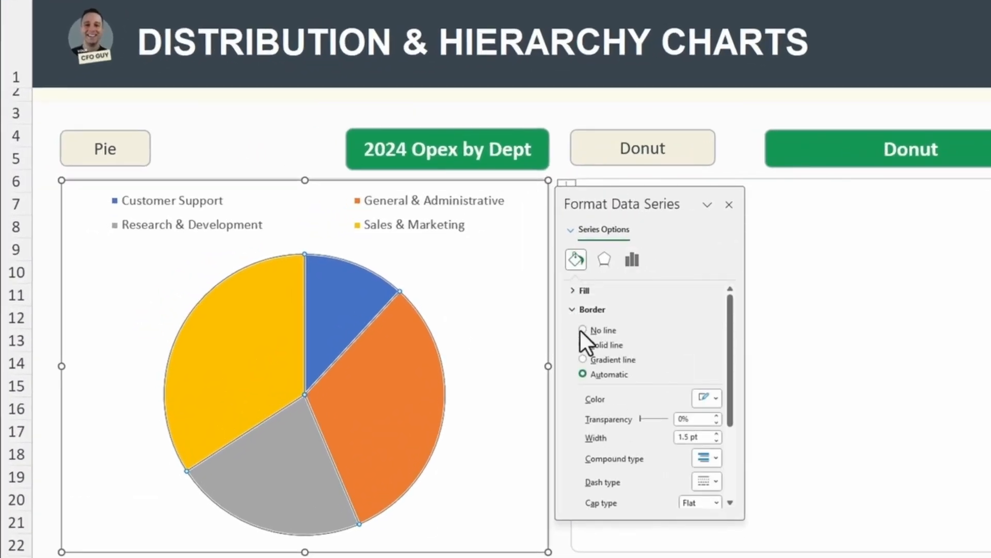
left_click(583, 329)
left_click(280, 136)
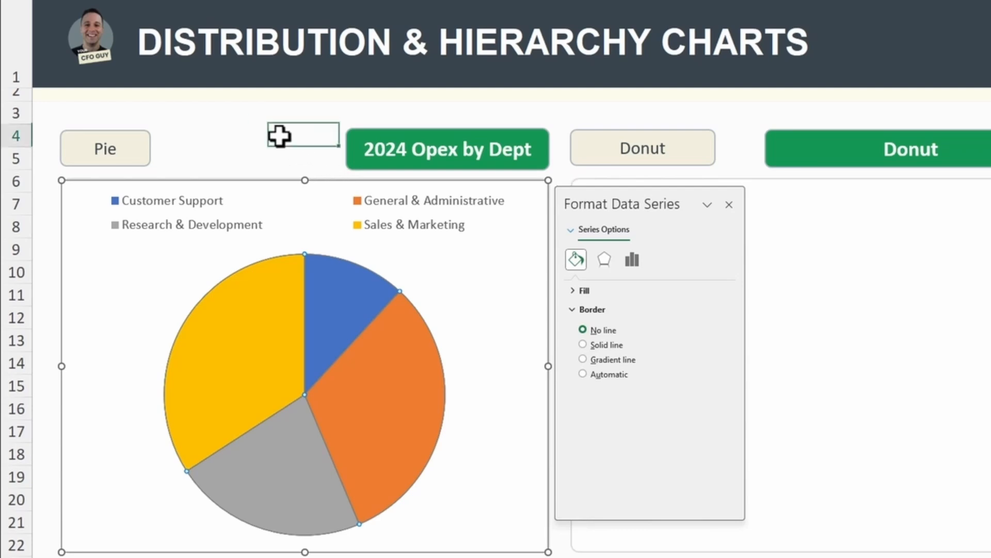
Step: Fill the Sales & Marketing slice with the dark slate recent color
left_click(249, 351)
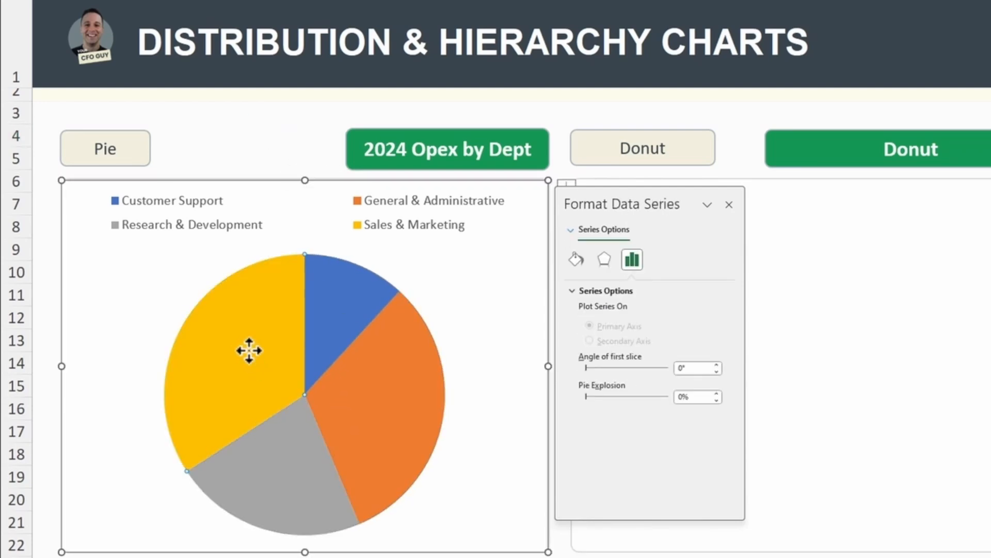
left_click(575, 259)
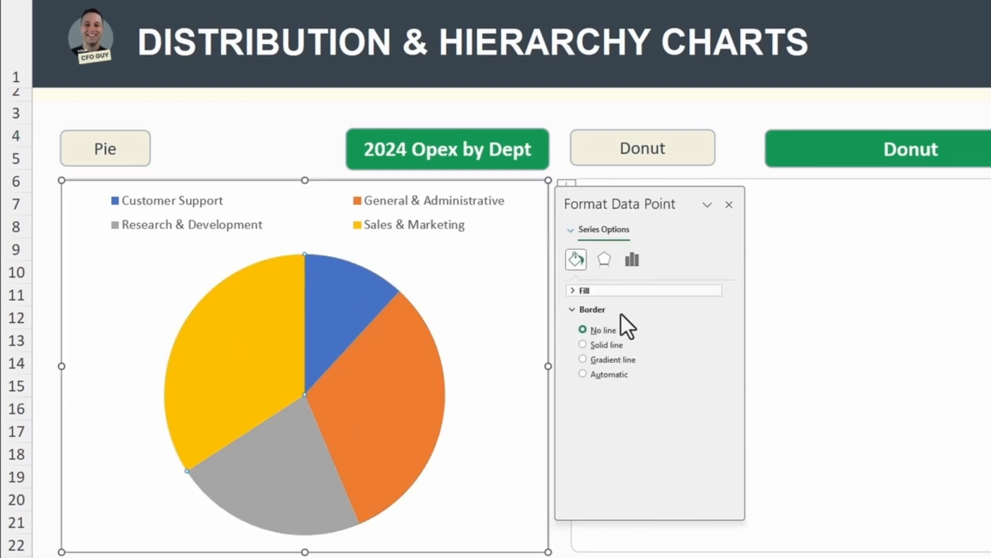
left_click(577, 288)
left_click(703, 428)
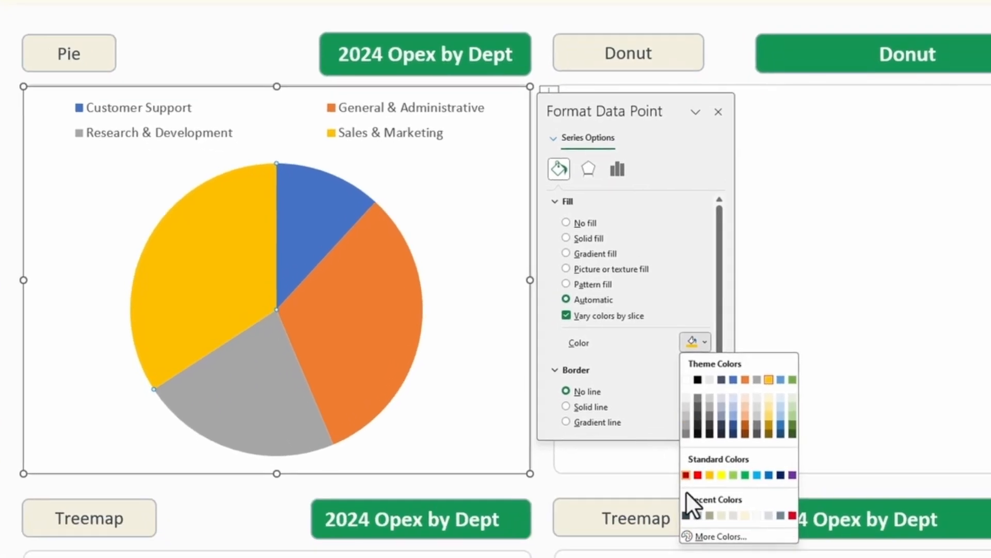
left_click(690, 491)
Step: Fill the General & Administrative slice with the light beige recent color
left_click(387, 429)
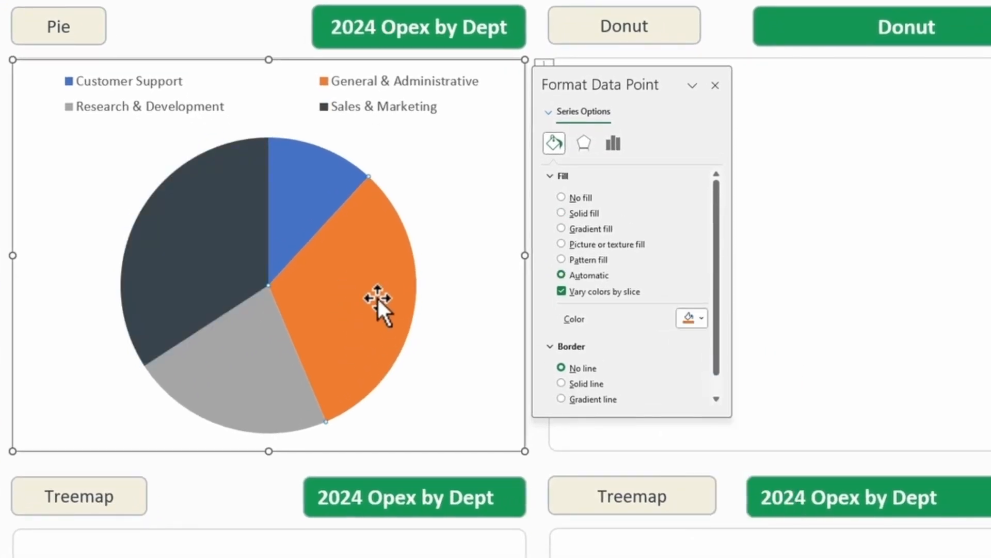
left_click(701, 318)
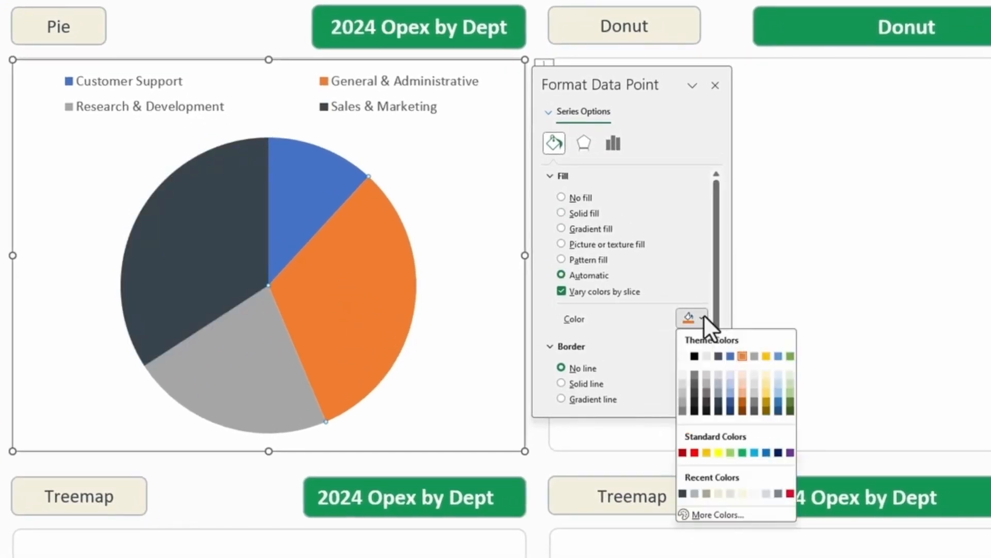
left_click(718, 493)
Step: Fill the Customer Support slice with the blue-grey recent color and recolor the Research & Development slice from the recent colors
left_click(302, 172)
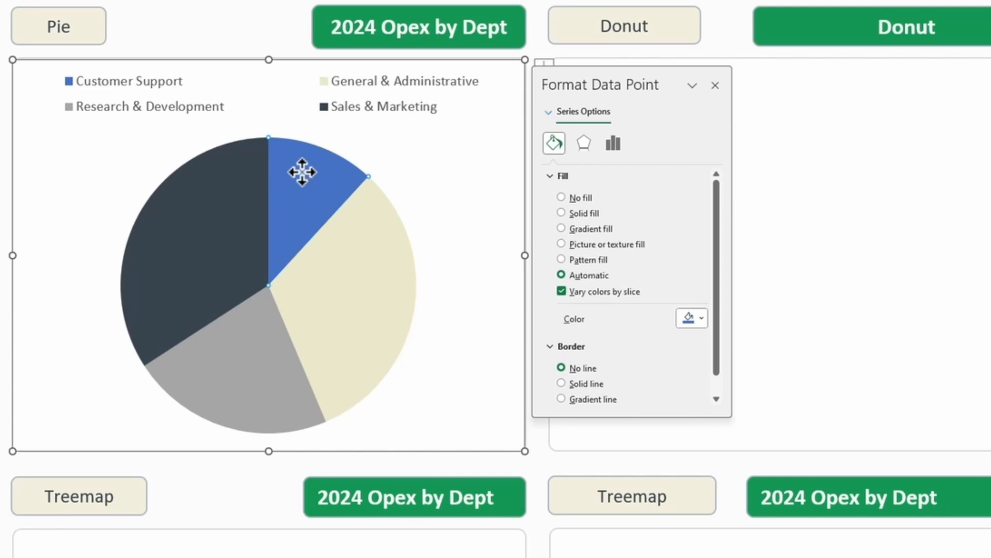
left_click(686, 316)
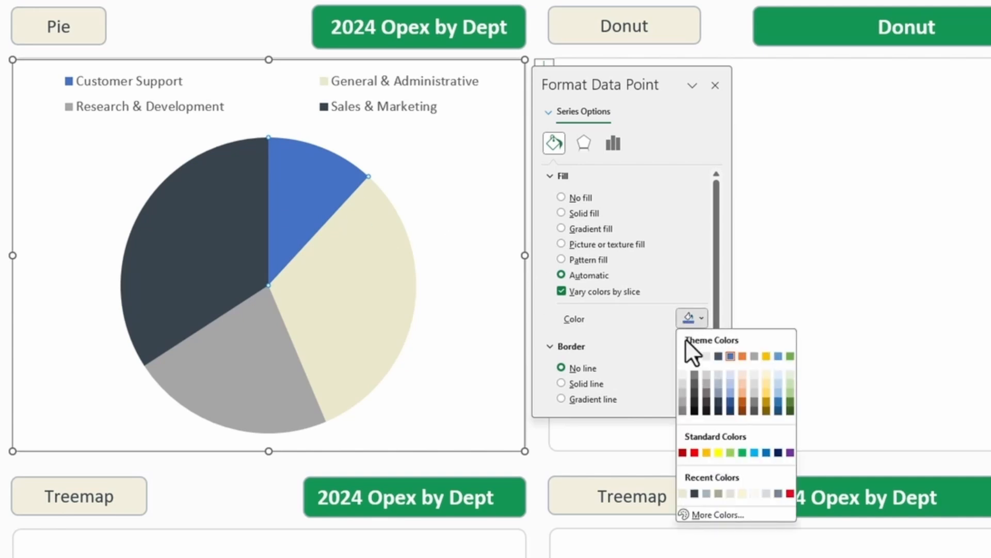
left_click(708, 493)
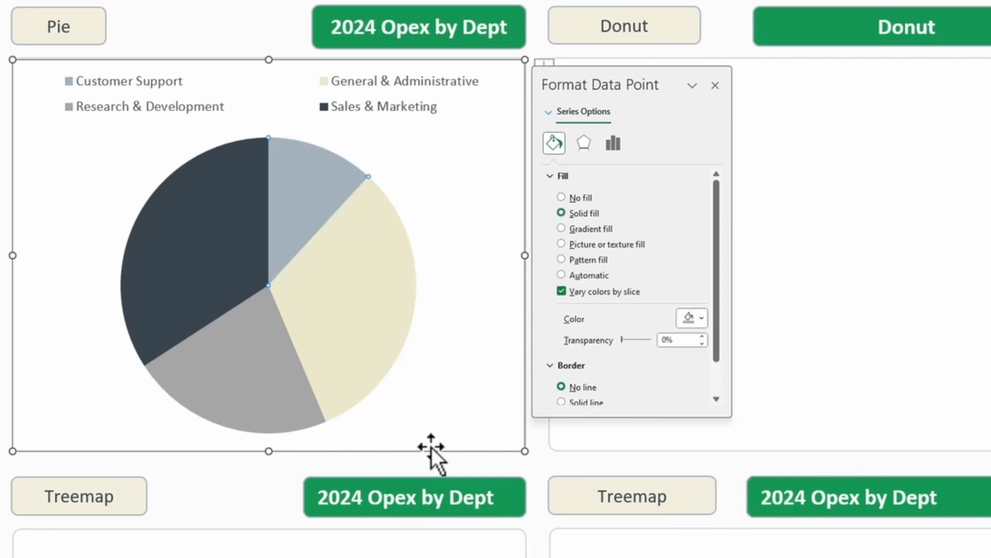
left_click(686, 319)
left_click(715, 494)
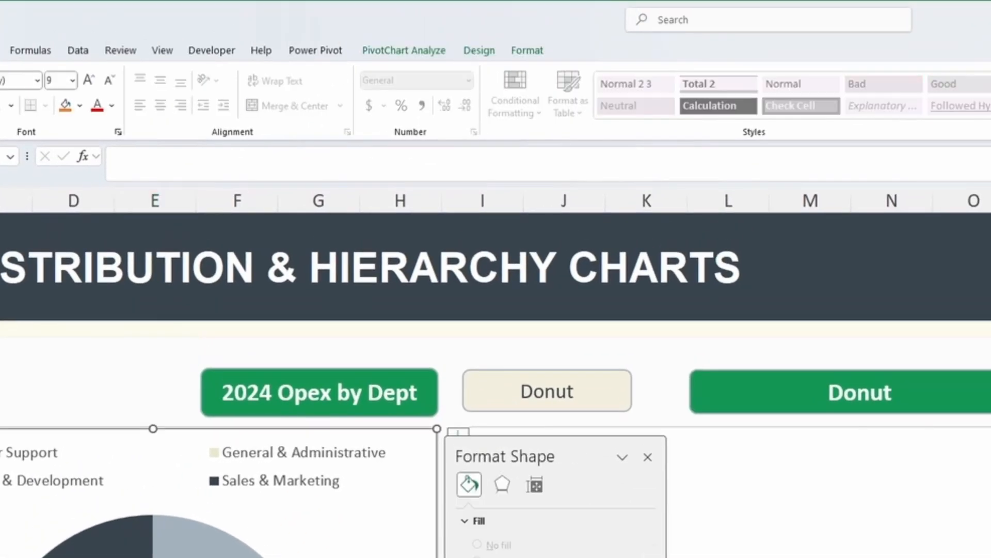
Step: Remove the outline and the fill from the pie chart's chart area
left_click(538, 6)
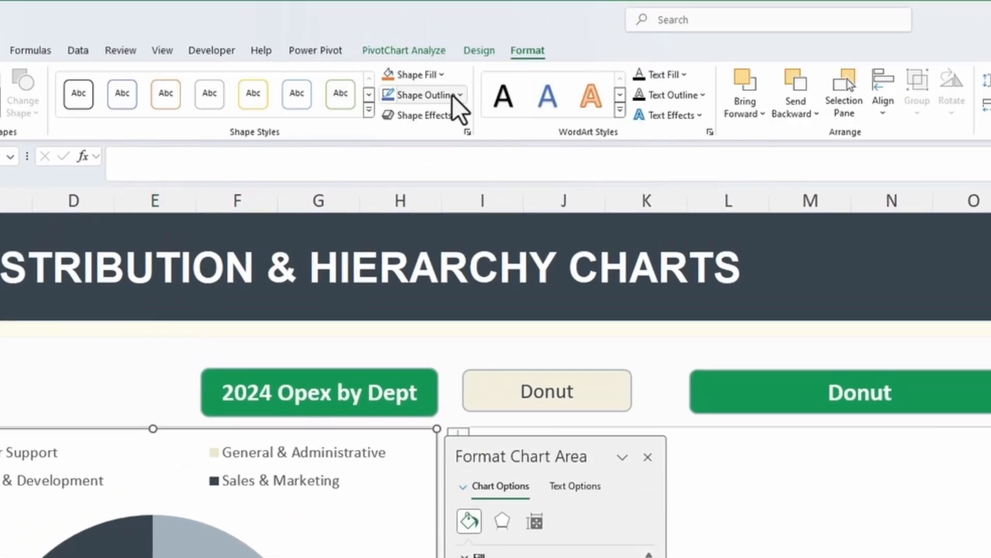
left_click(452, 95)
left_click(431, 342)
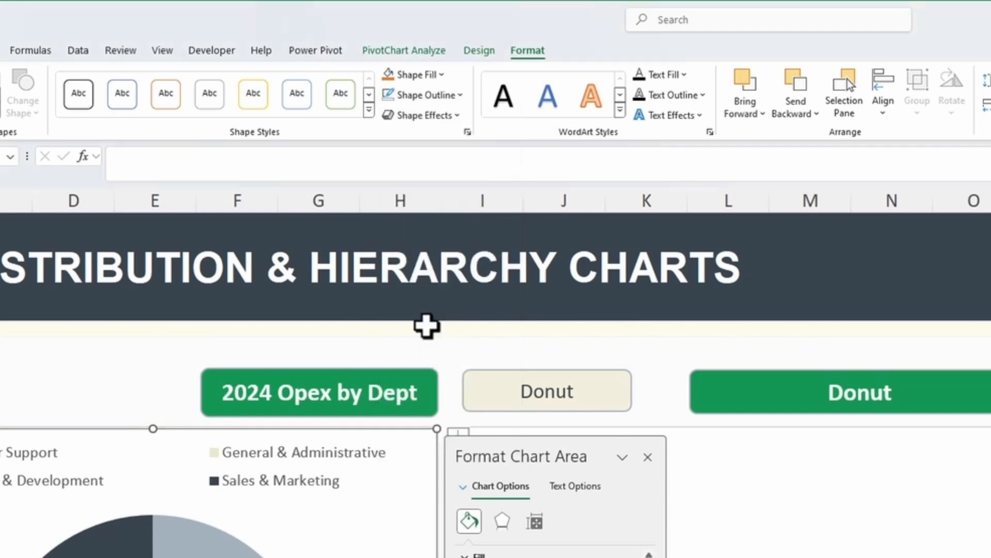
left_click(410, 76)
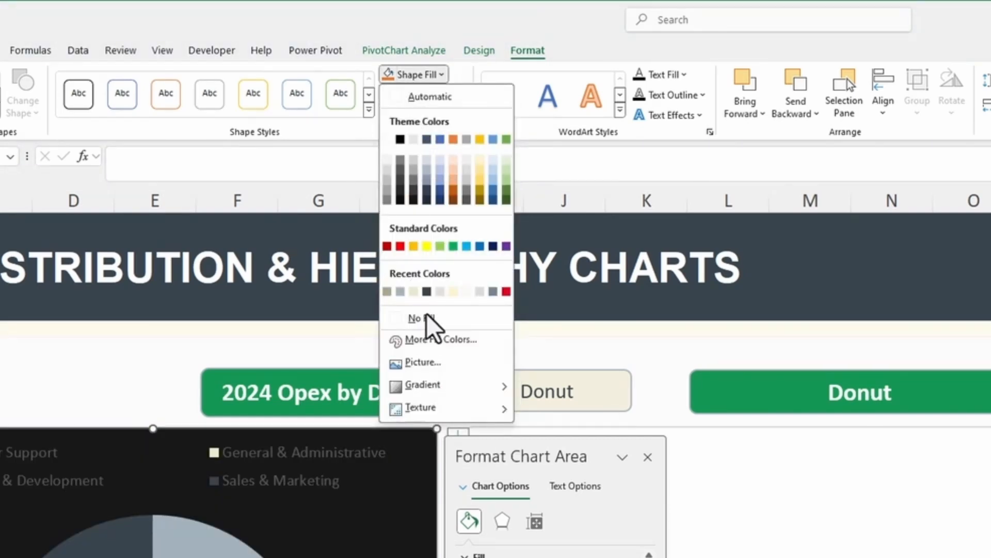
left_click(426, 318)
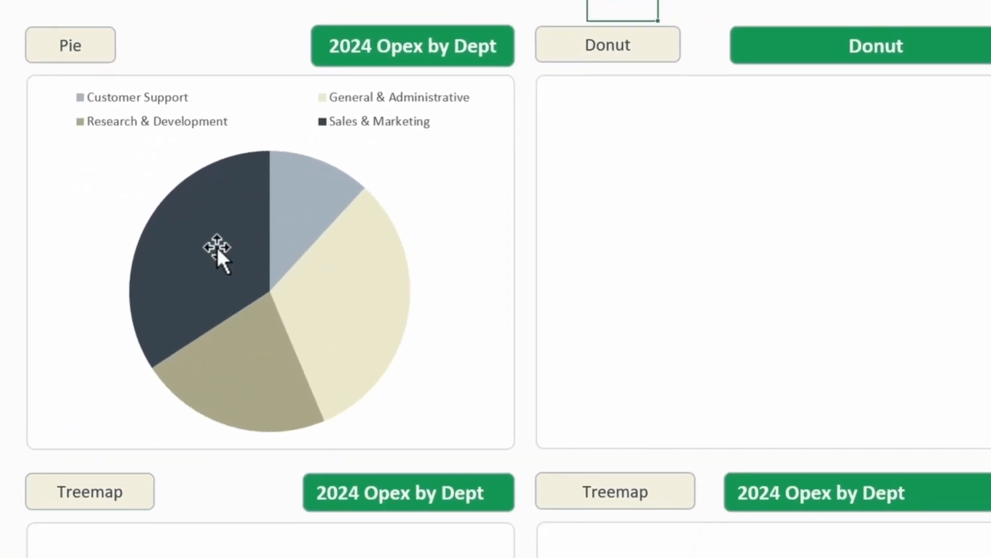
Step: Add data labels to the slices of the Opex by Dept pie
left_click(215, 245)
right_click(216, 247)
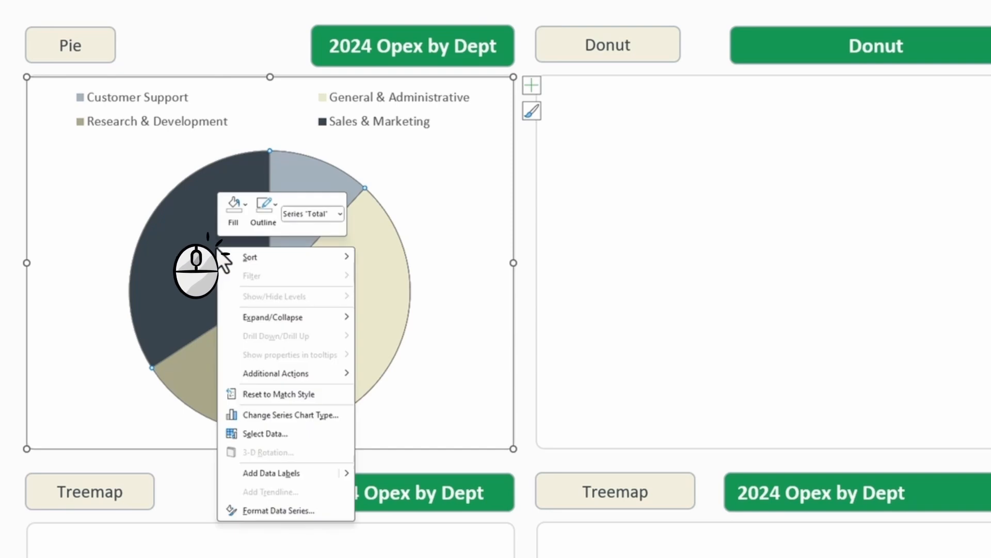
mouse_move(342, 474)
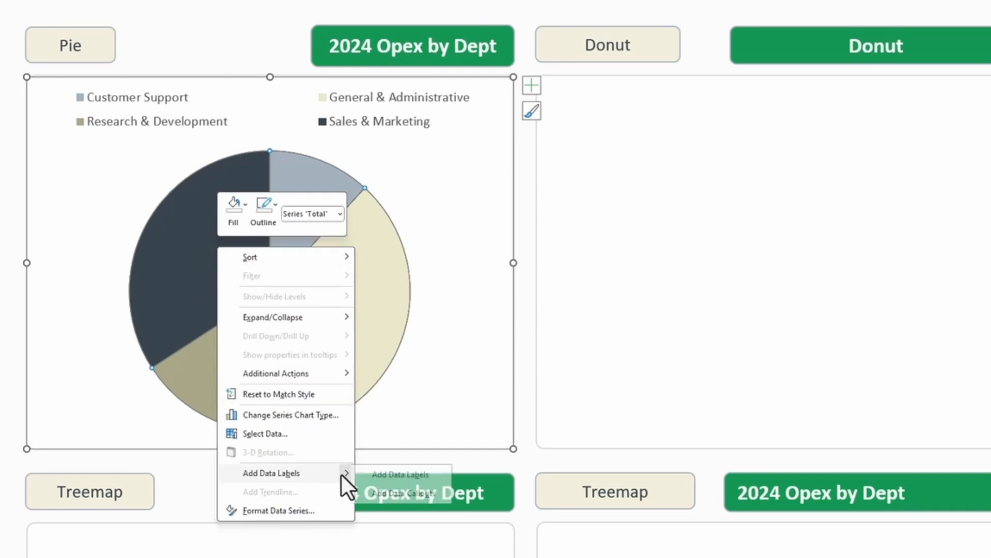
left_click(372, 475)
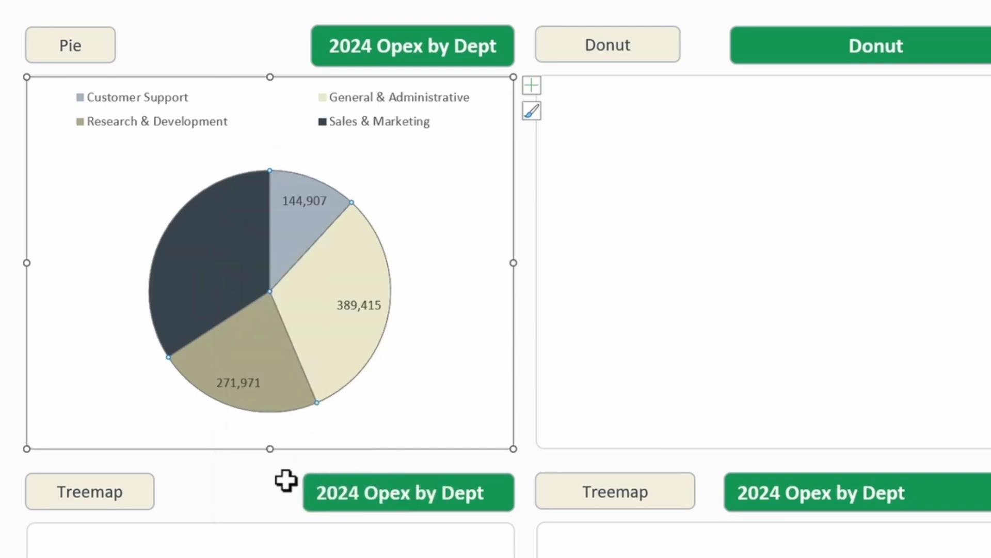
Step: Set the font color of the Sales & Marketing, Customer Support and Research & Development data labels to white
left_click(222, 284)
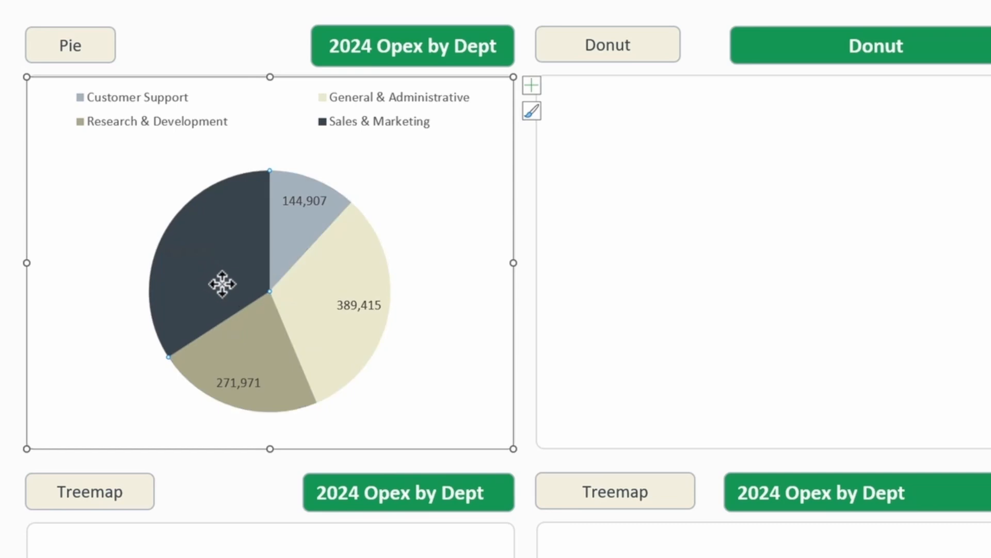
right_click(221, 271)
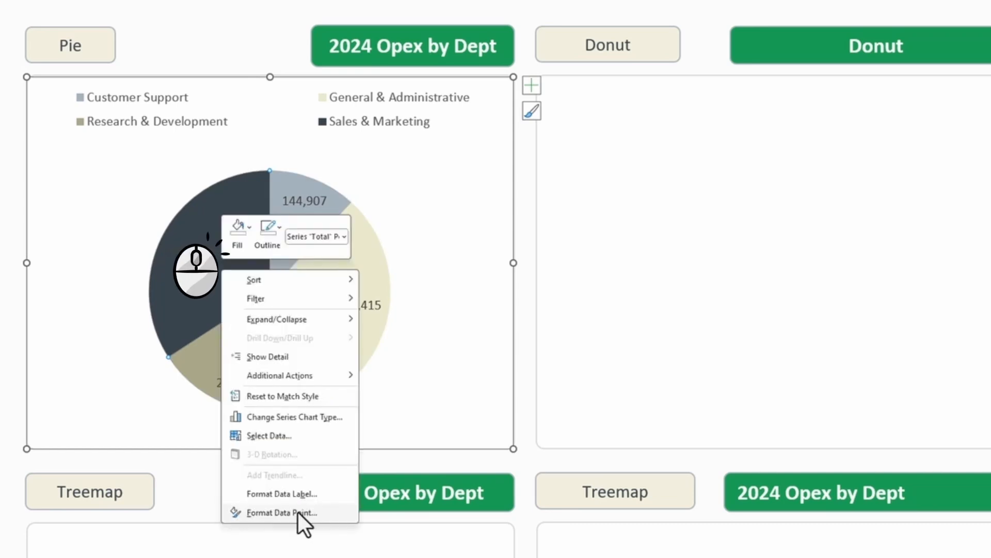
left_click(298, 513)
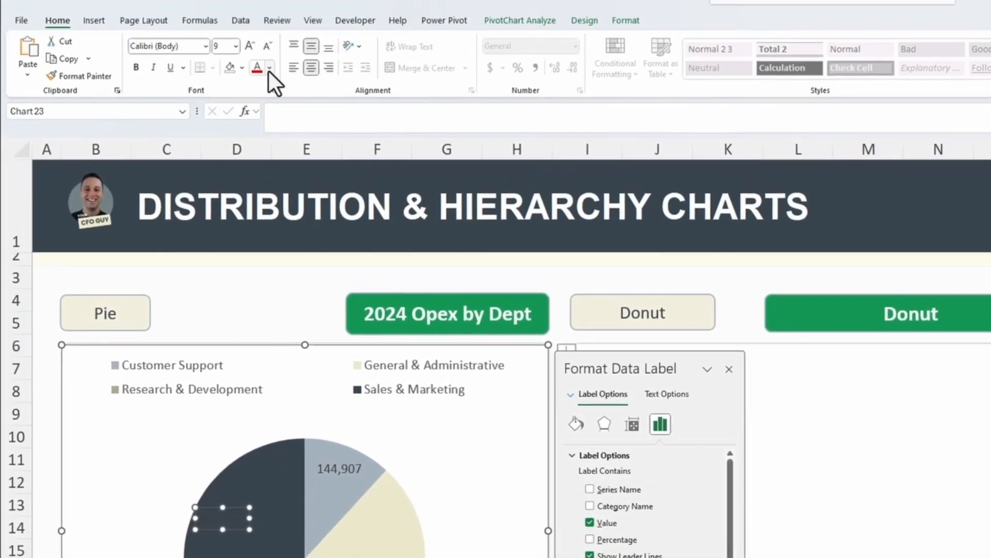
left_click(262, 9)
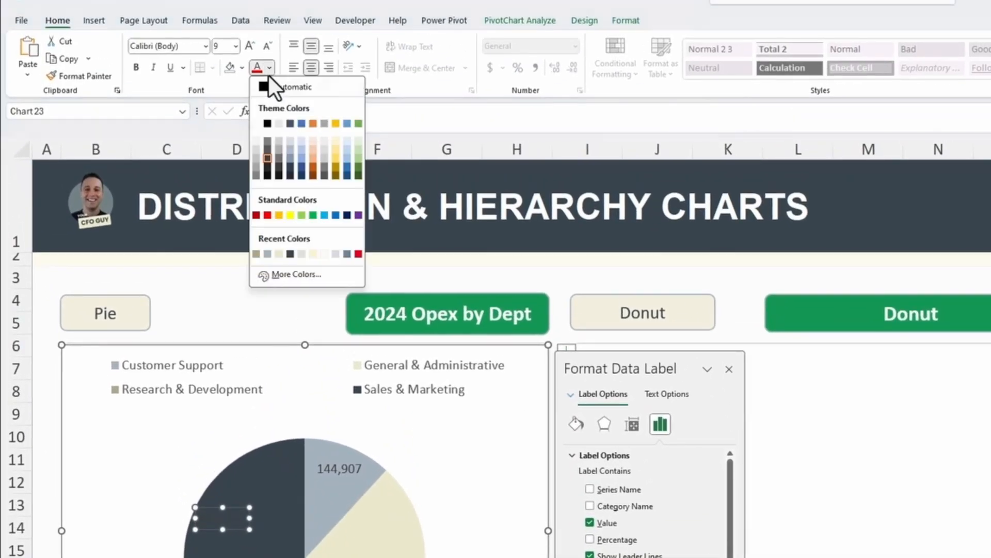
left_click(257, 123)
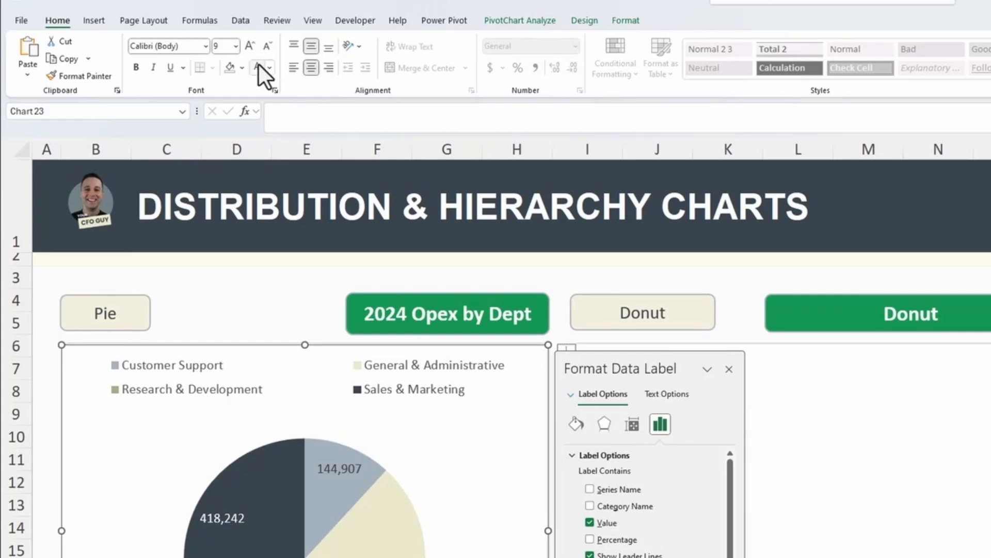
left_click(335, 468)
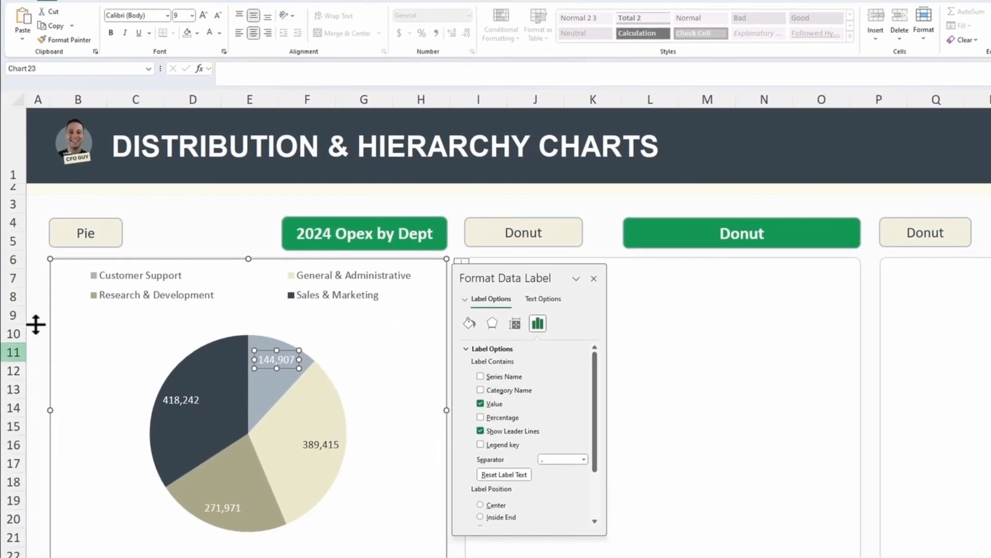
Step: Increase the font size of all the pie's data labels by two steps
left_click(188, 398)
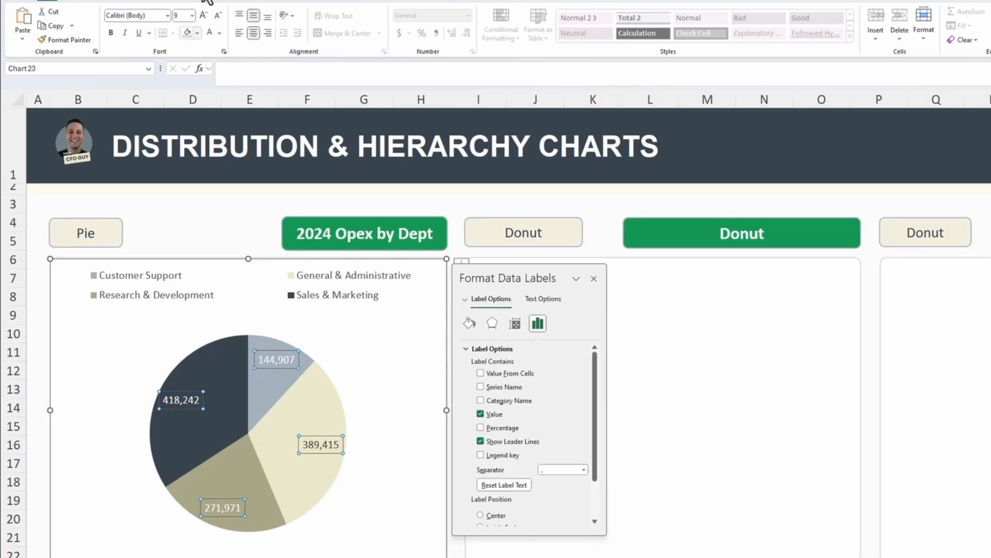
left_click(204, 16)
left_click(203, 16)
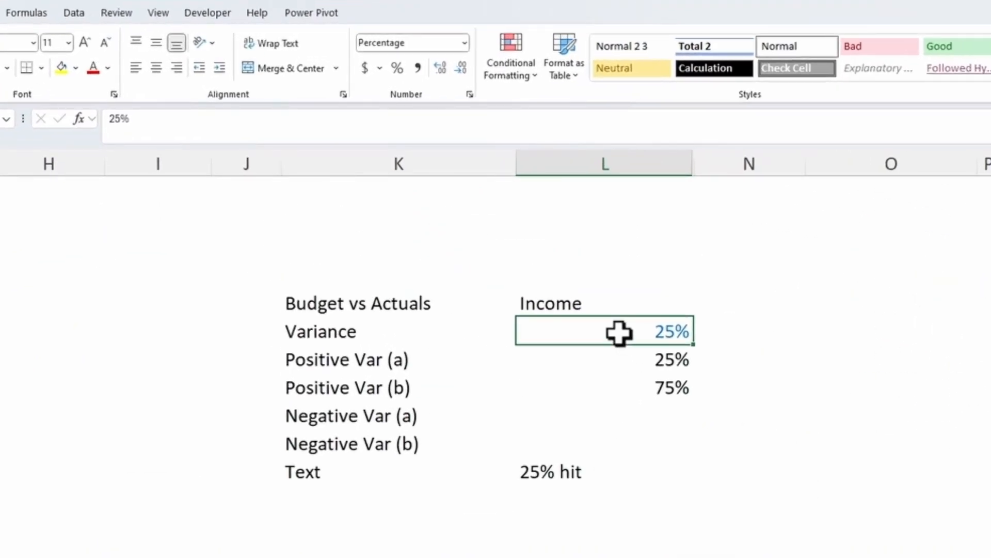
Step: Right-align the Income column cells from the Variance row through the Text row
left_click_drag(619, 333, 622, 468)
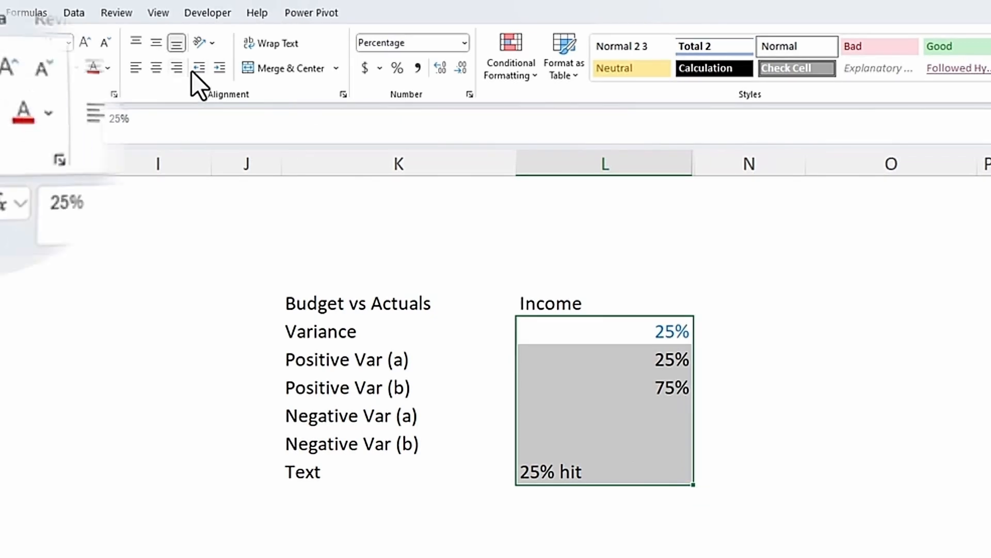
left_click(165, 117)
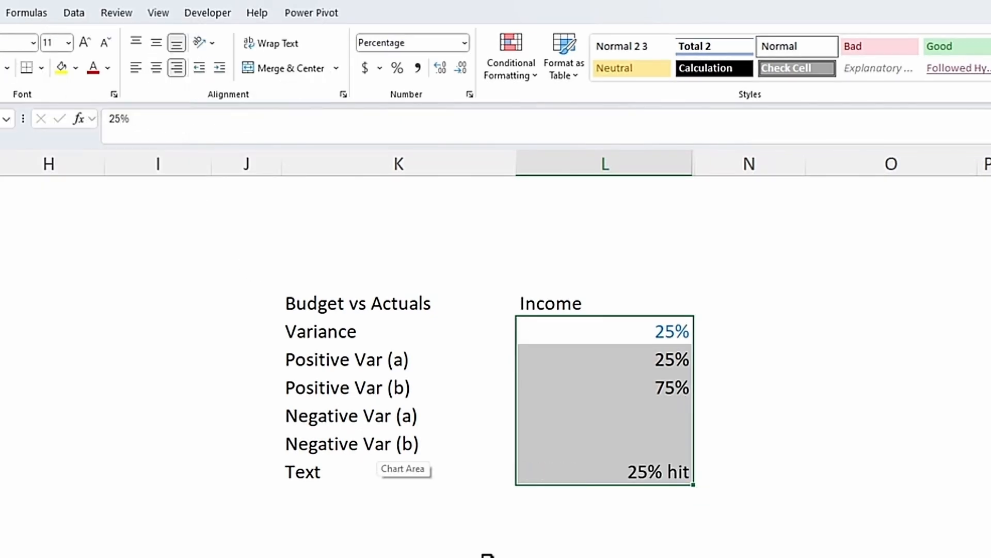
Step: Examine the Variance input and the formulas behind Positive Var (a) and Positive Var (b)
left_click(640, 325)
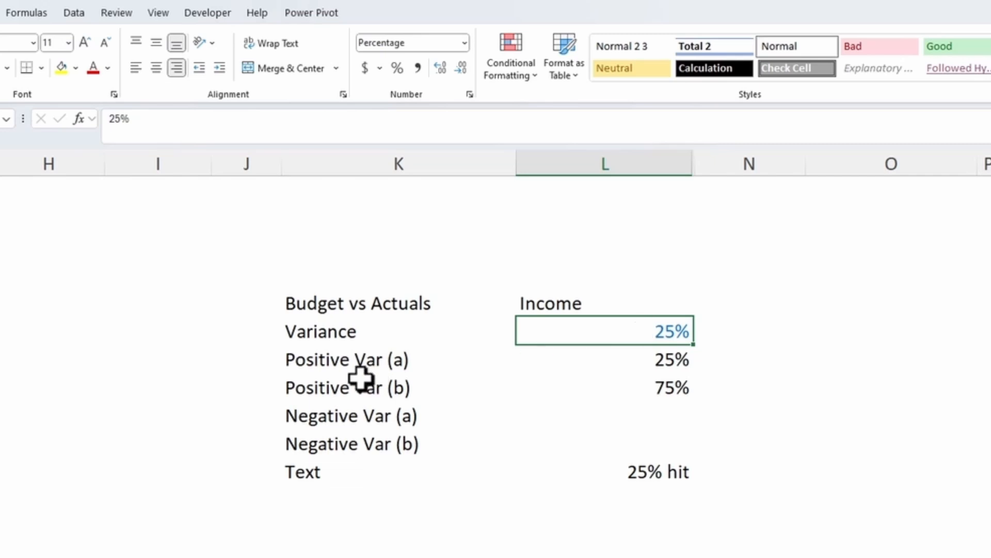
left_click(659, 359)
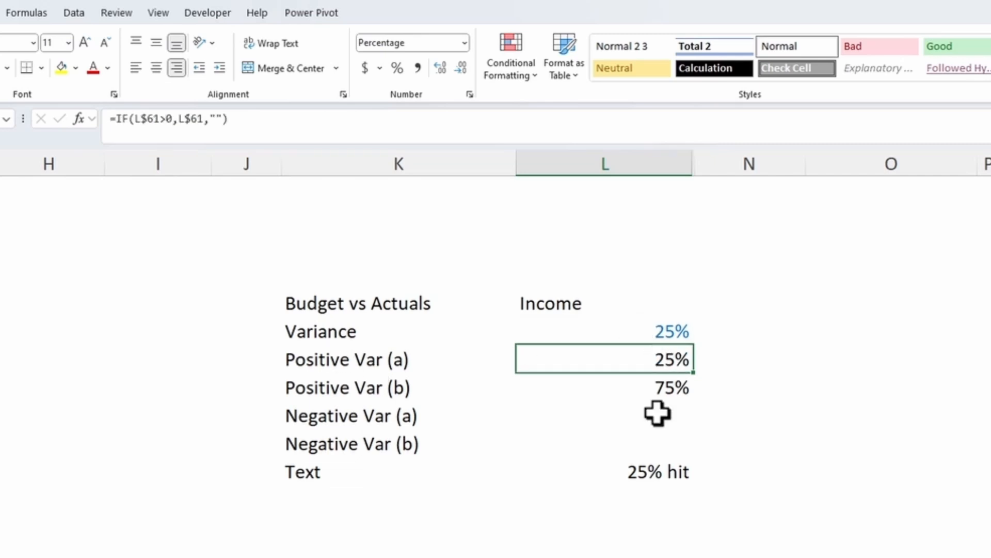
left_click(650, 379)
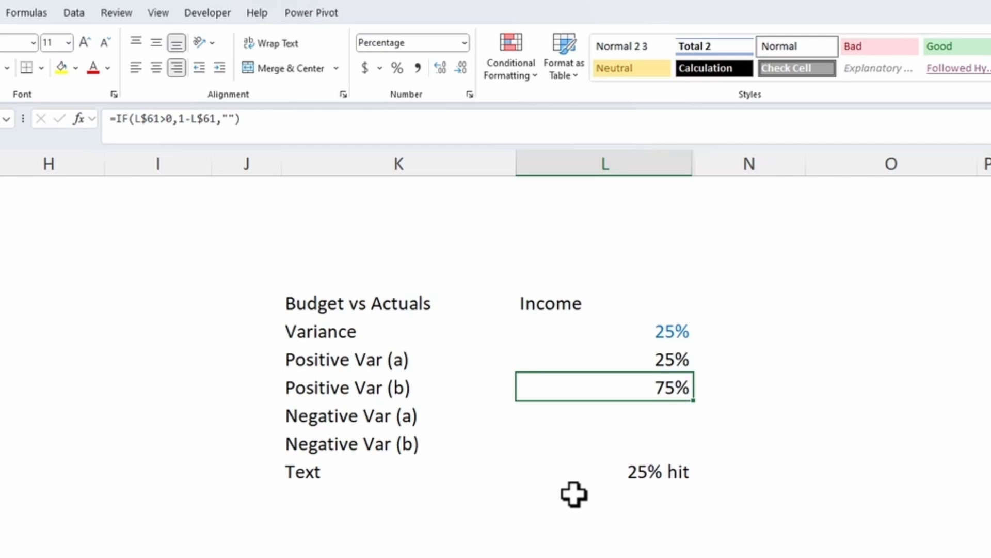
Step: Set the Income Variance to -25% and examine the Negative Var (a), Negative Var (b) and Text formulas
left_click(654, 331)
type("-25%")
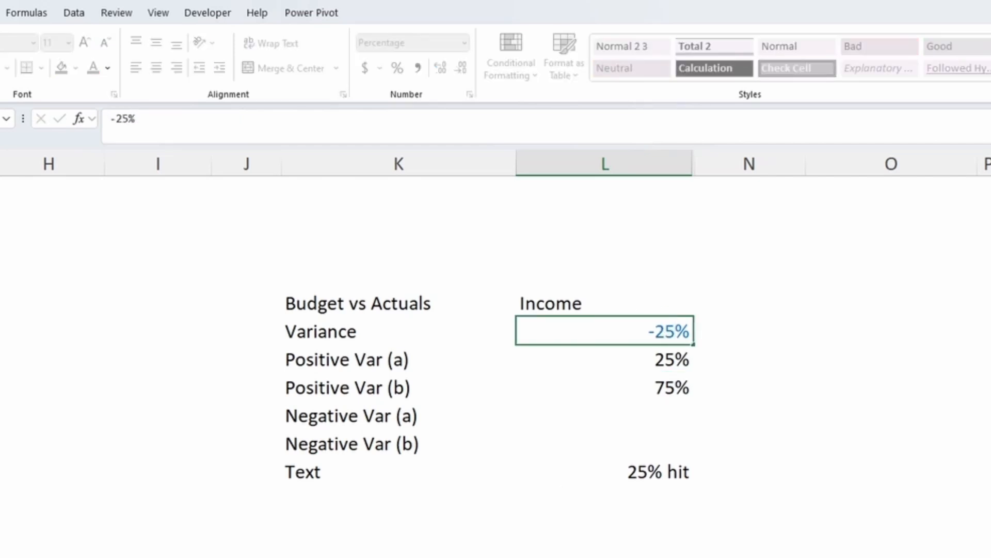
key("Return")
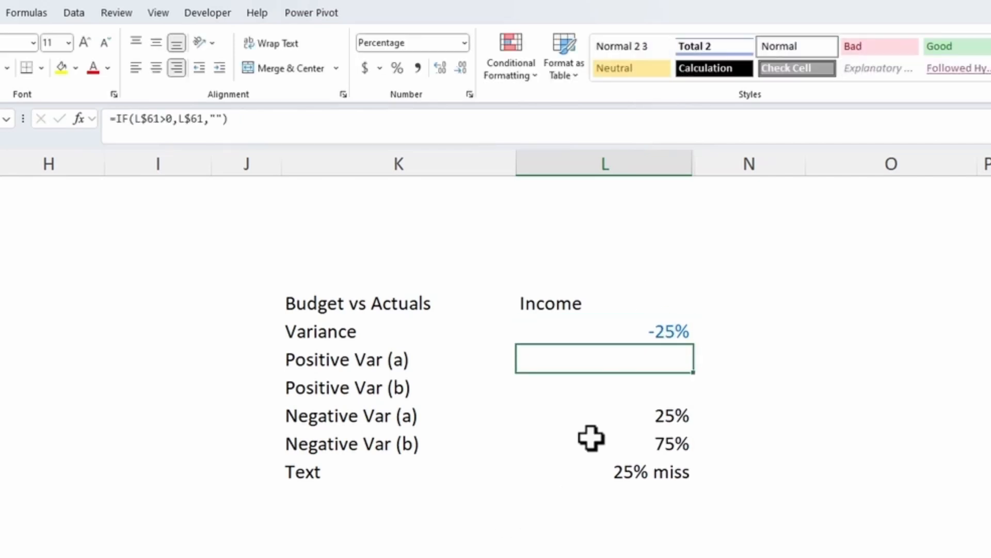
left_click(649, 385)
key("Down")
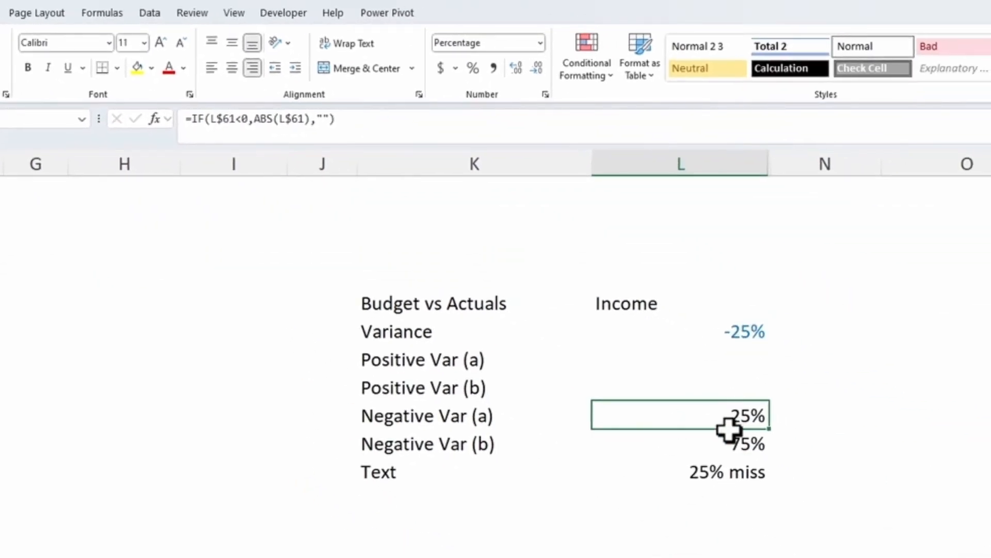
left_click(742, 448)
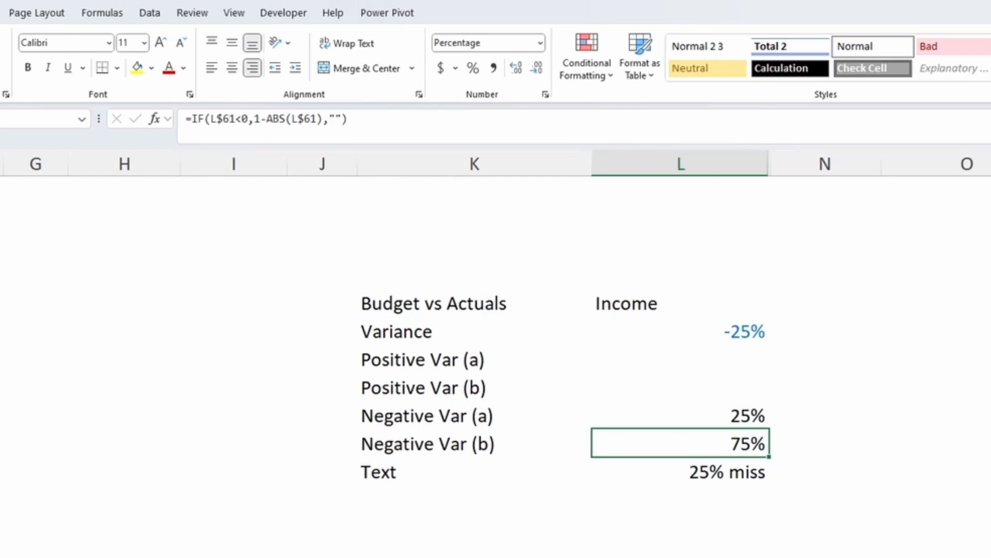
left_click(721, 471)
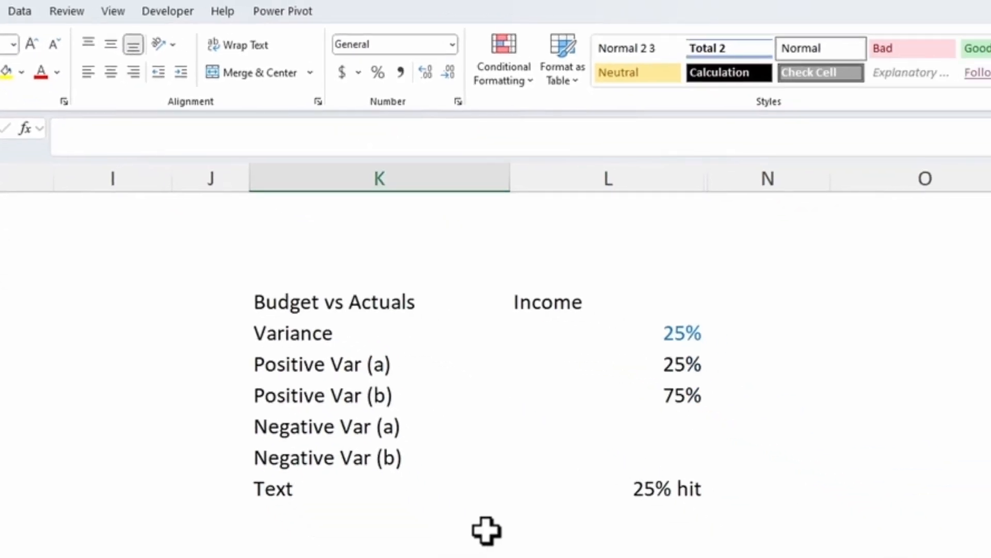
Step: Insert a doughnut chart from the Positive Var and Negative Var rows, K62:L65, and place it beside the table
left_click_drag(315, 370, 587, 467)
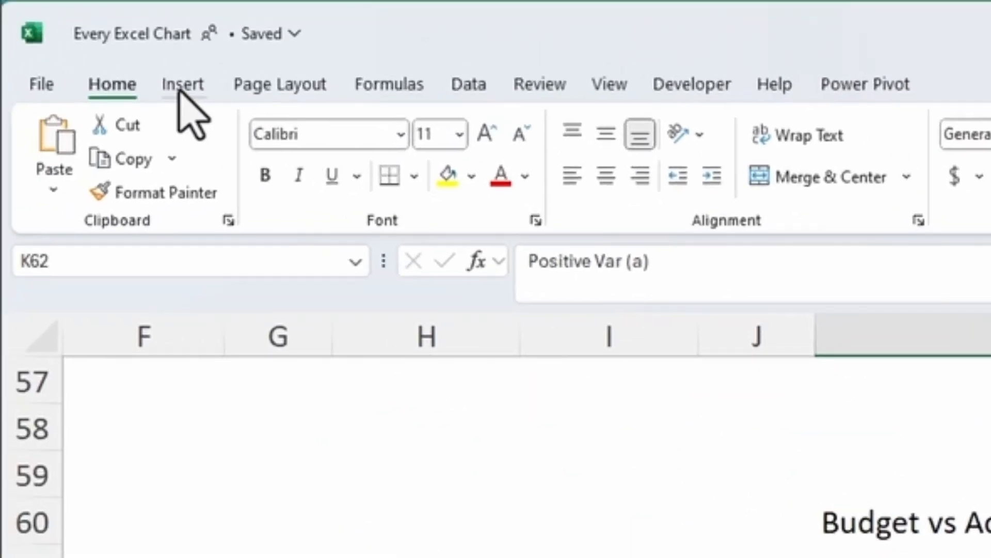
left_click(182, 85)
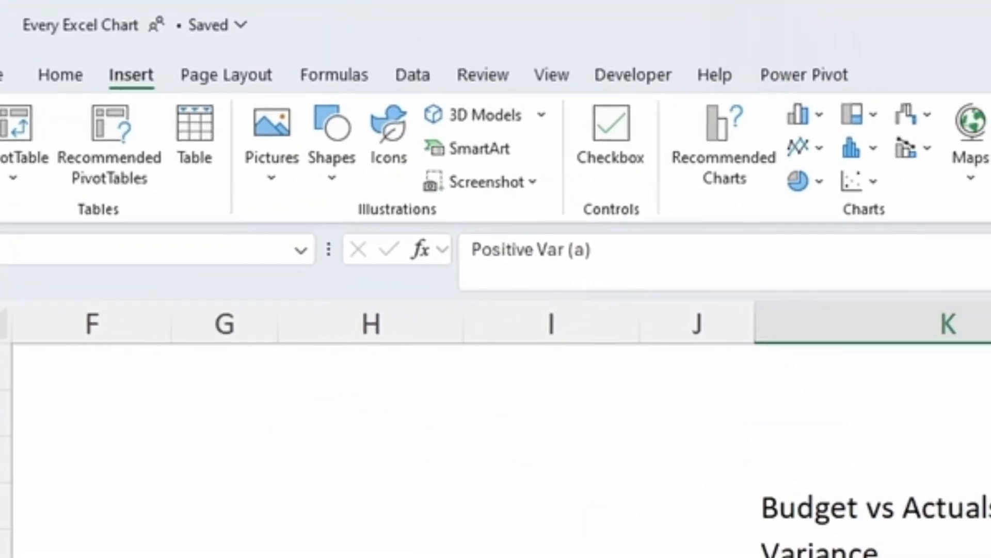
left_click(532, 135)
left_click(562, 450)
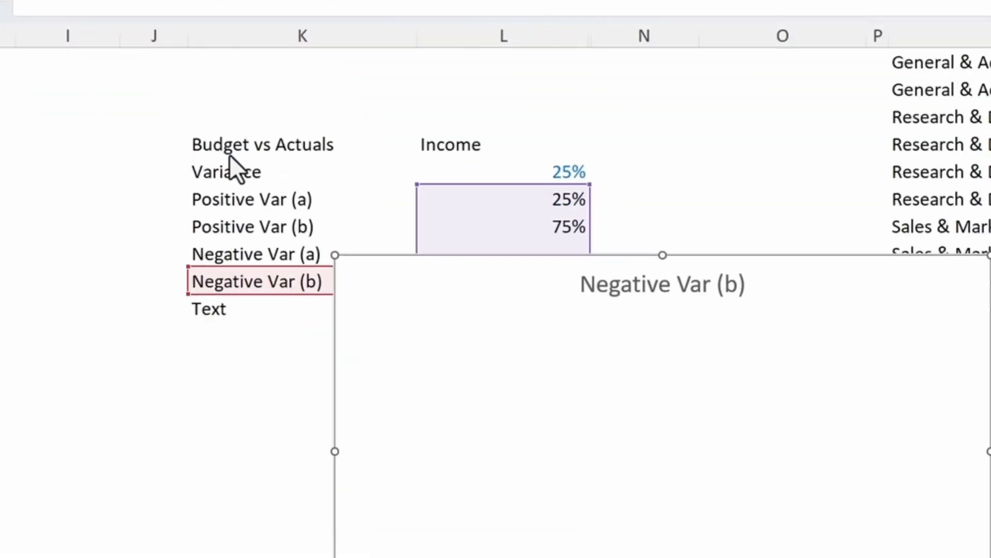
left_click_drag(454, 264, 731, 190)
left_click_drag(555, 81, 570, 86)
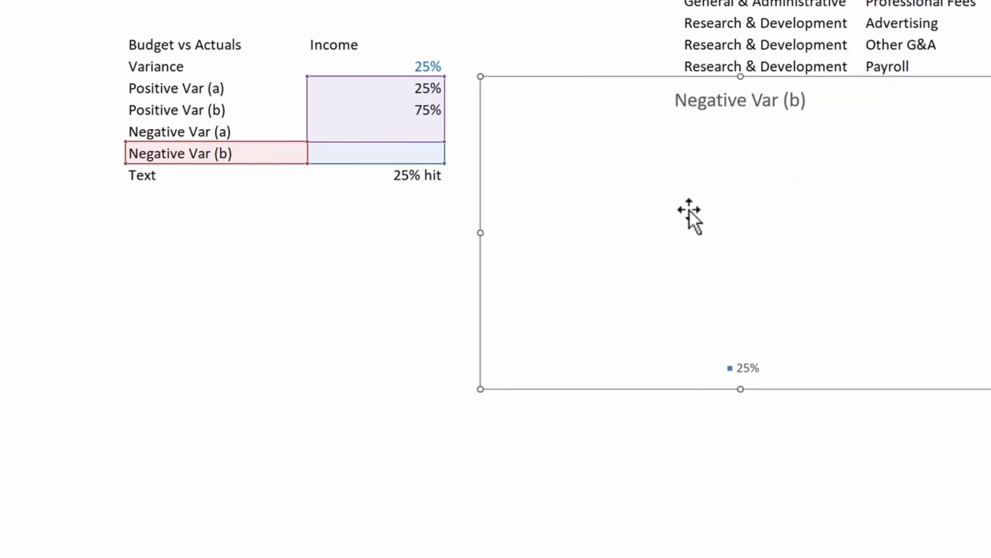
Step: Add a series to the doughnut chart's data source with the values =Data!$L$62:$L$65
left_click(689, 209)
right_click(702, 213)
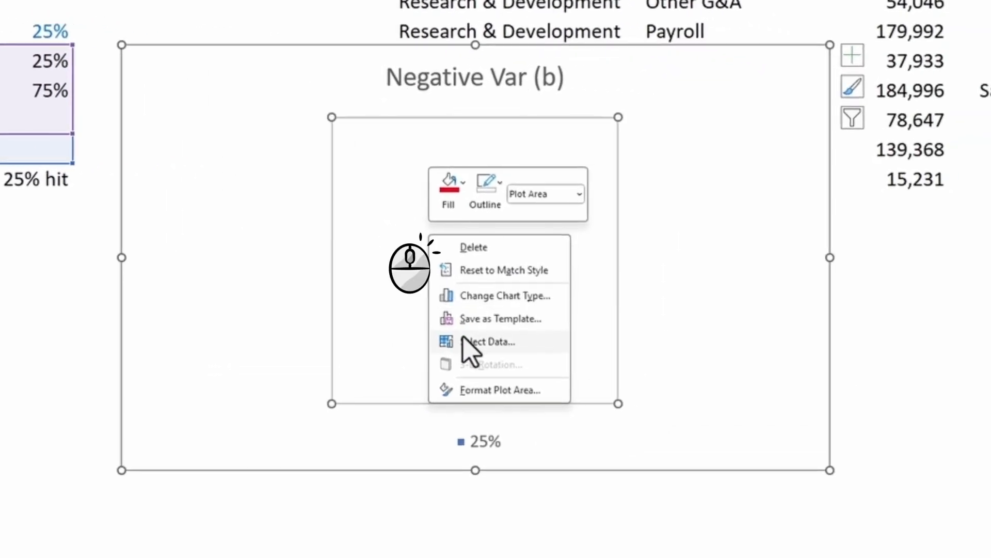
left_click(738, 295)
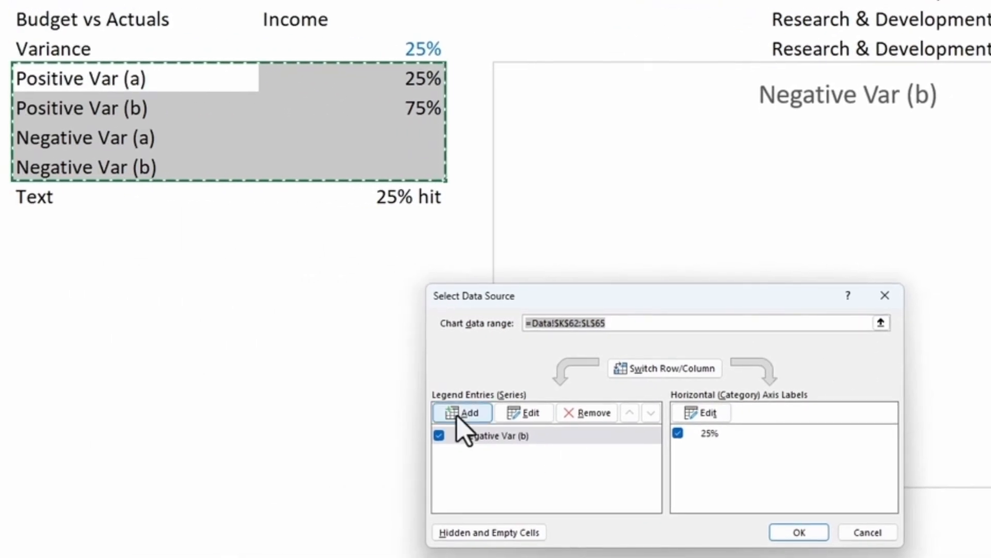
left_click(462, 425)
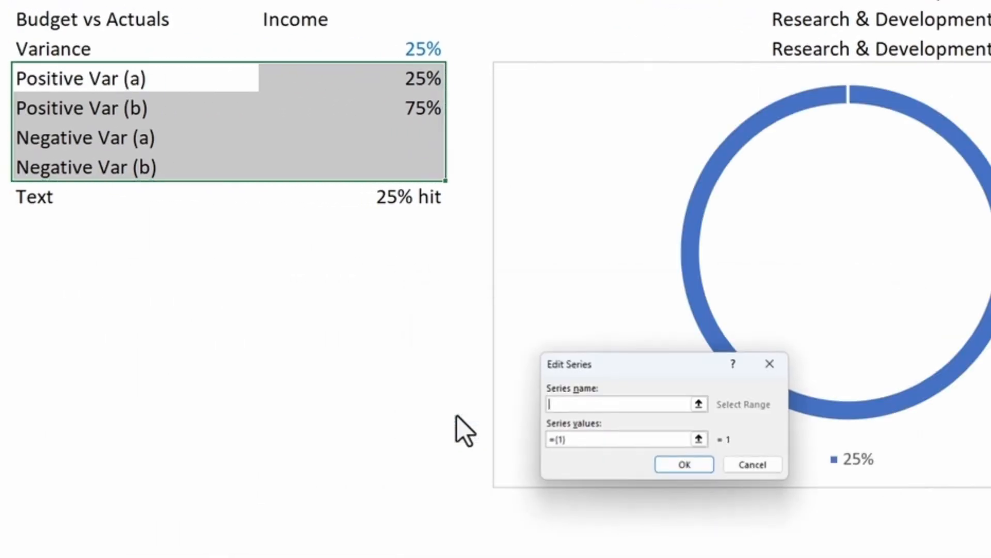
left_click(703, 441)
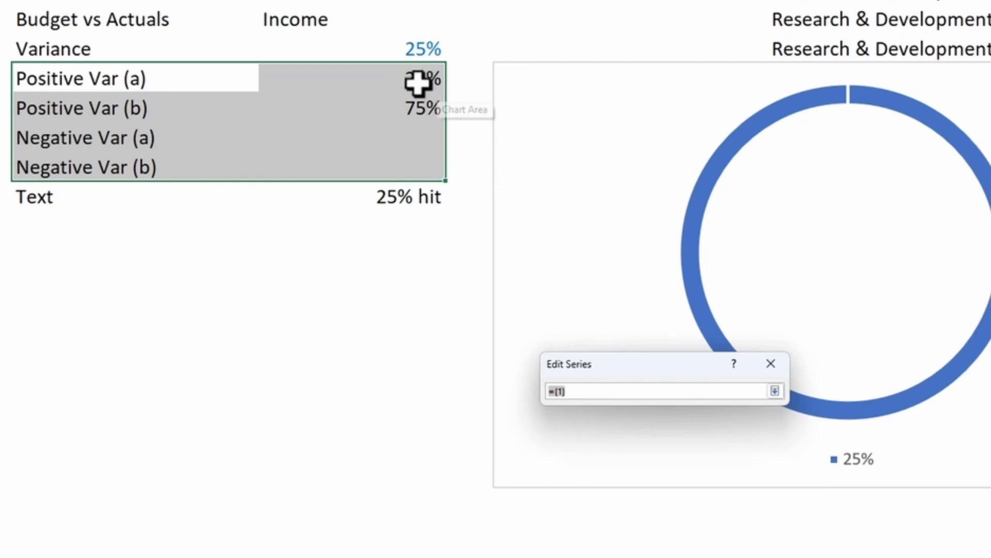
left_click_drag(415, 81, 410, 158)
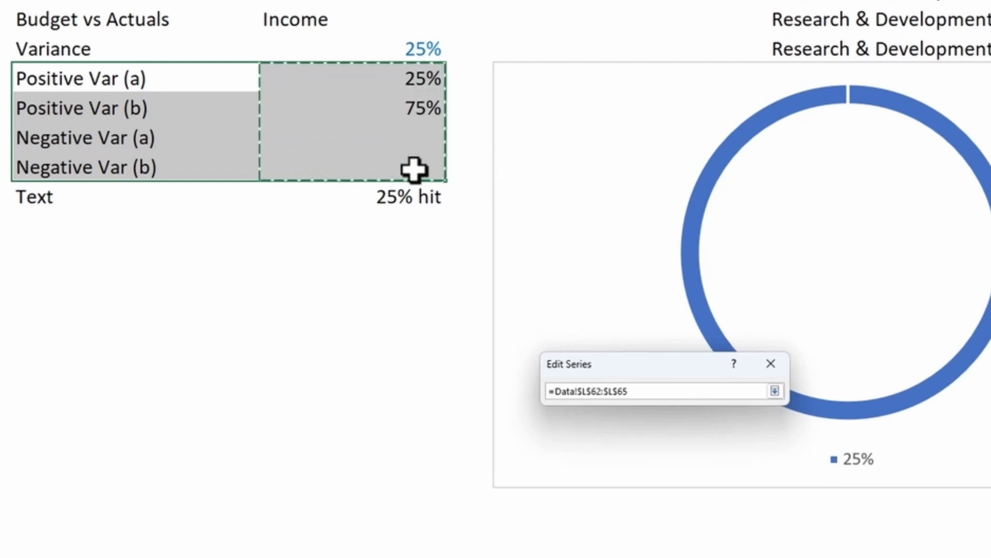
left_click(774, 391)
left_click(687, 466)
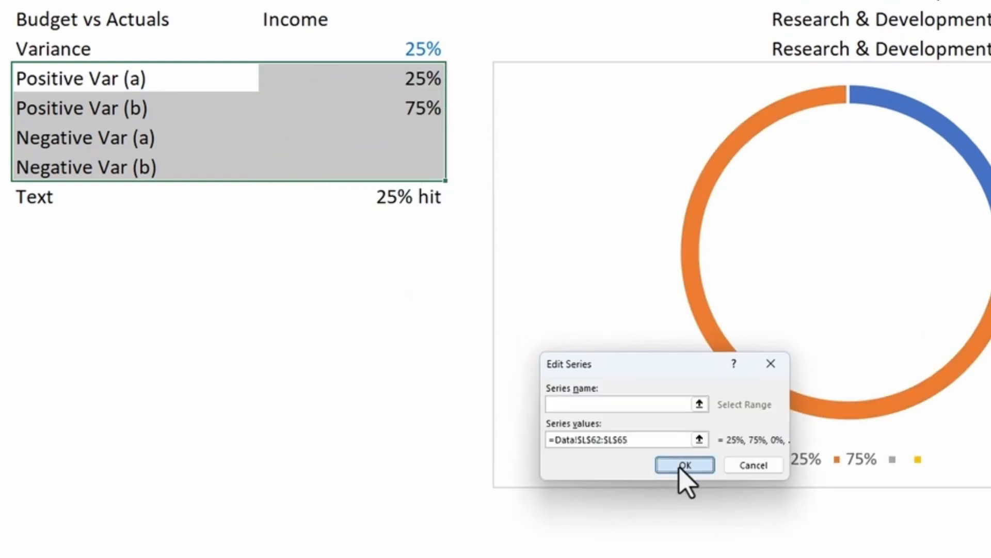
Step: Remove the original series from the doughnut chart's data source and set the category labels to =Data!$K$62:$K$65
left_click(500, 437)
left_click(594, 415)
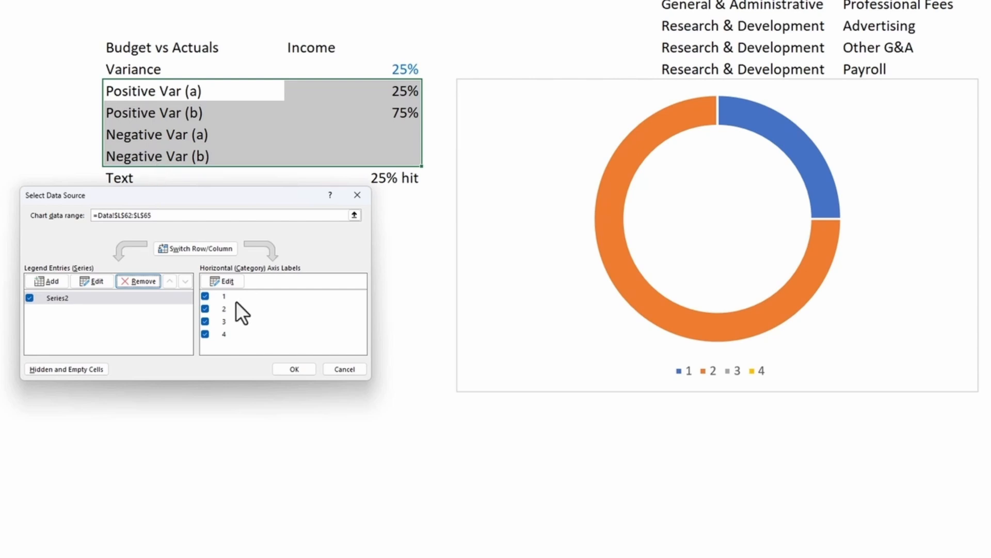
left_click(227, 282)
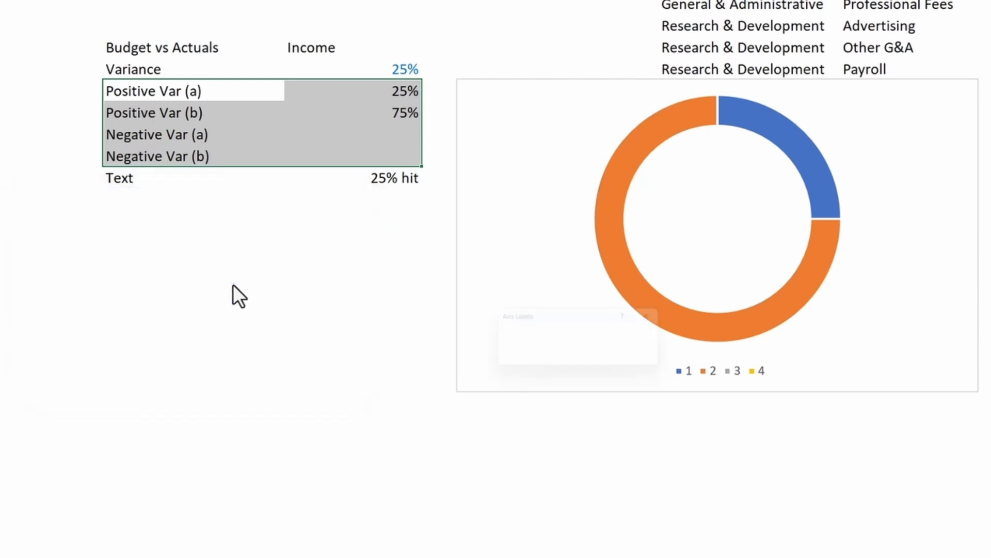
left_click_drag(138, 92, 152, 159)
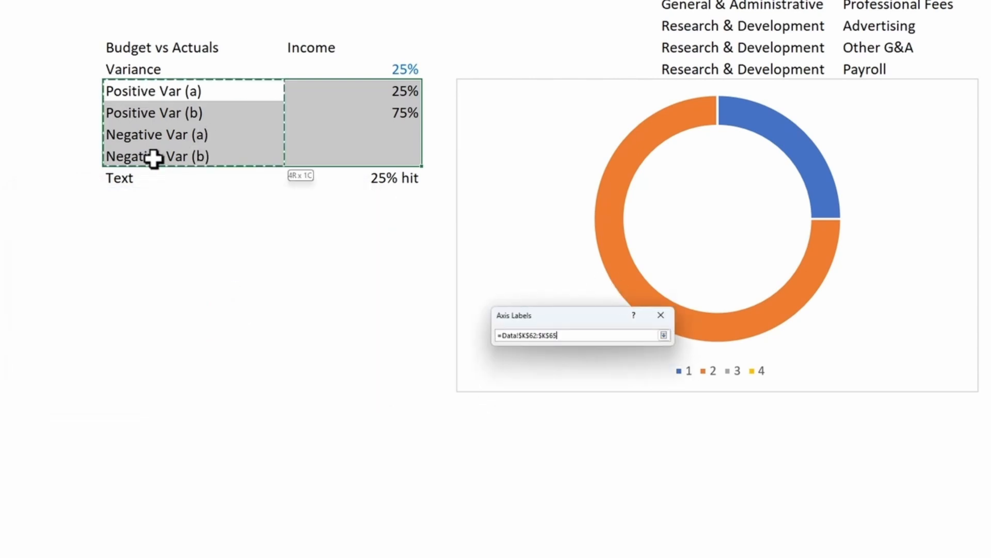
left_click(594, 358)
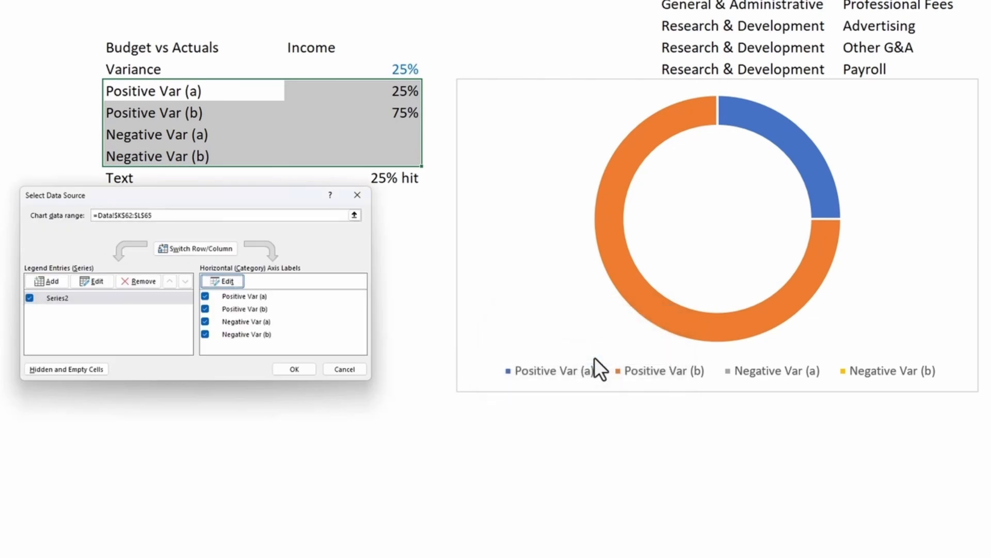
left_click(297, 370)
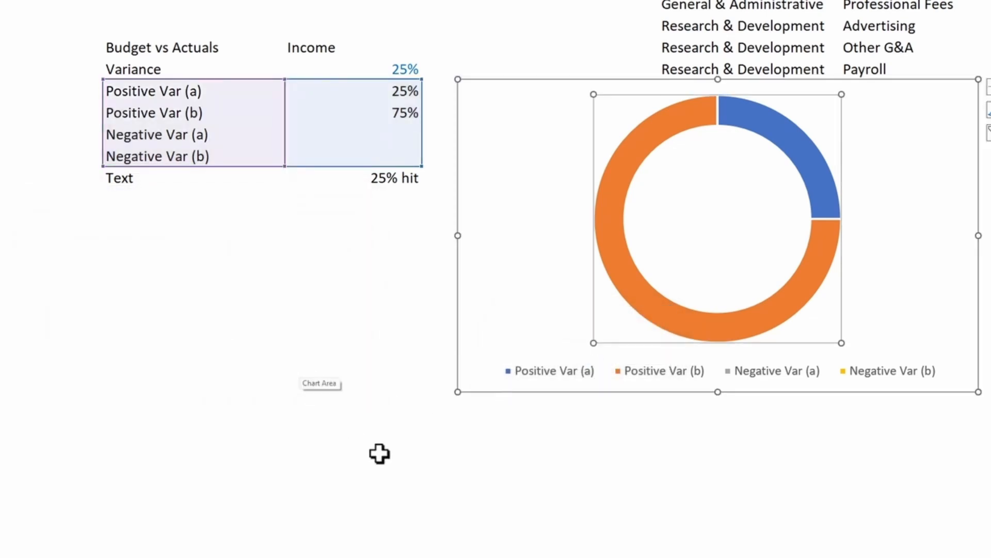
Step: Fill the doughnut's Positive Var (a) legend entry with the recent grey-green colour and remove its outline
left_click(555, 366)
left_click(543, 370)
right_click(541, 371)
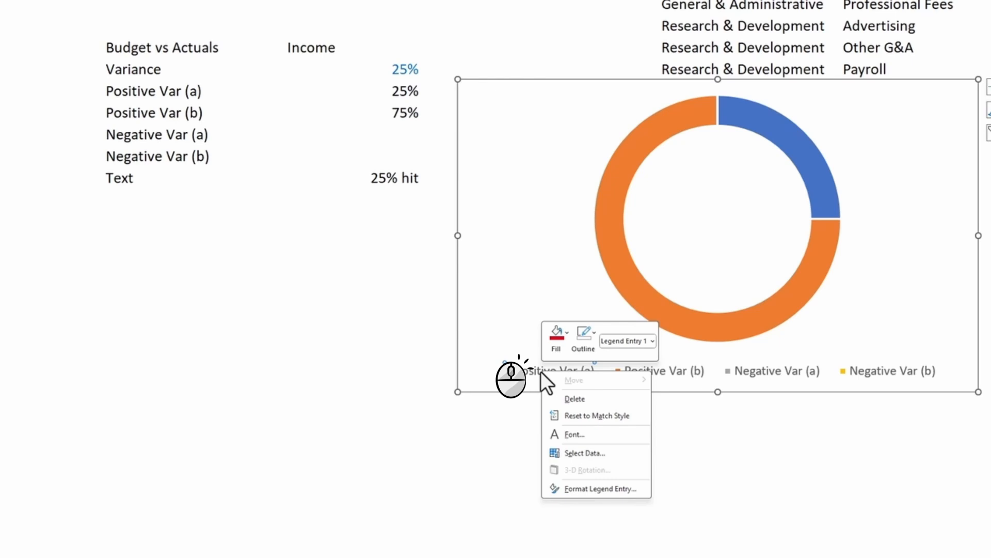
left_click(556, 346)
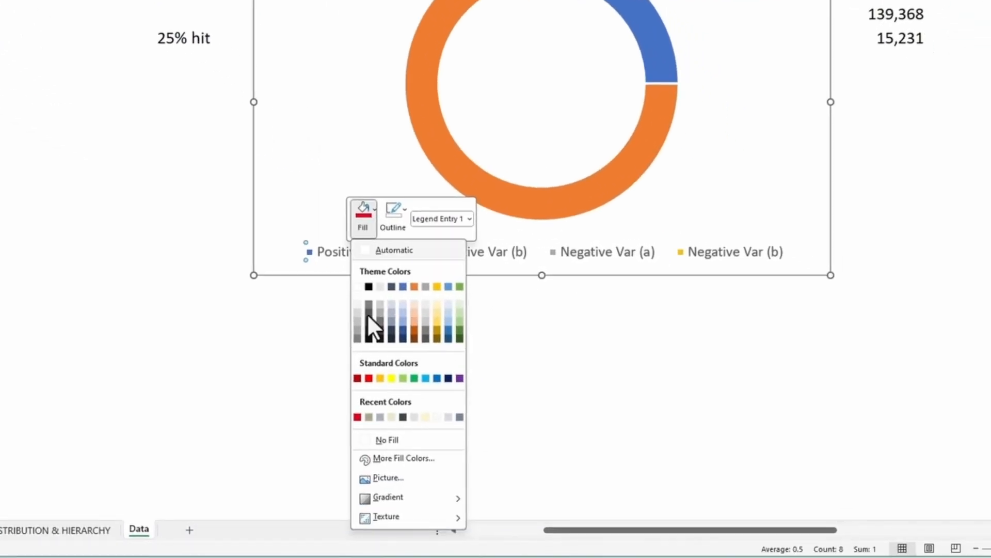
left_click(369, 418)
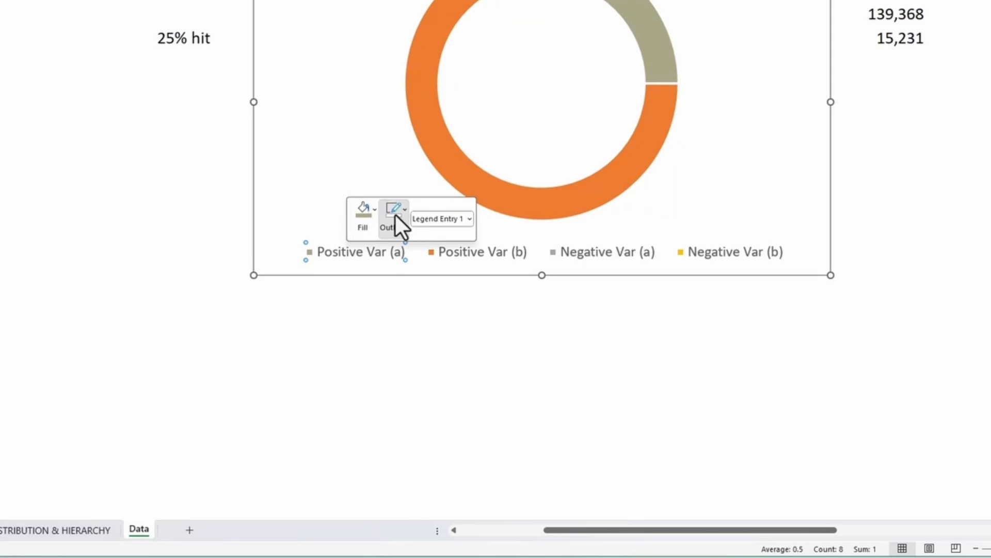
left_click(395, 211)
left_click(410, 445)
Step: Fill the doughnut's Positive Var (b) legend entry with light grey
left_click(472, 254)
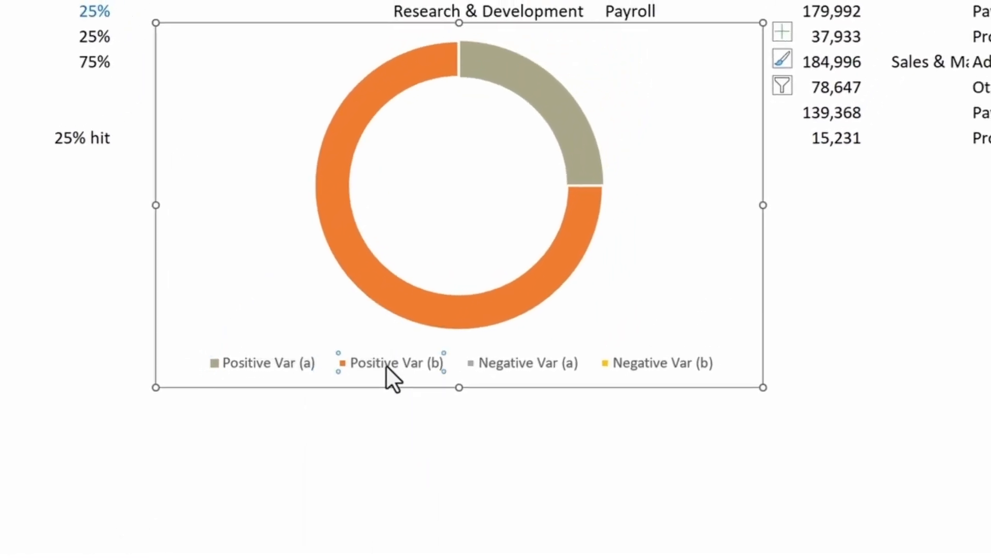
right_click(387, 367)
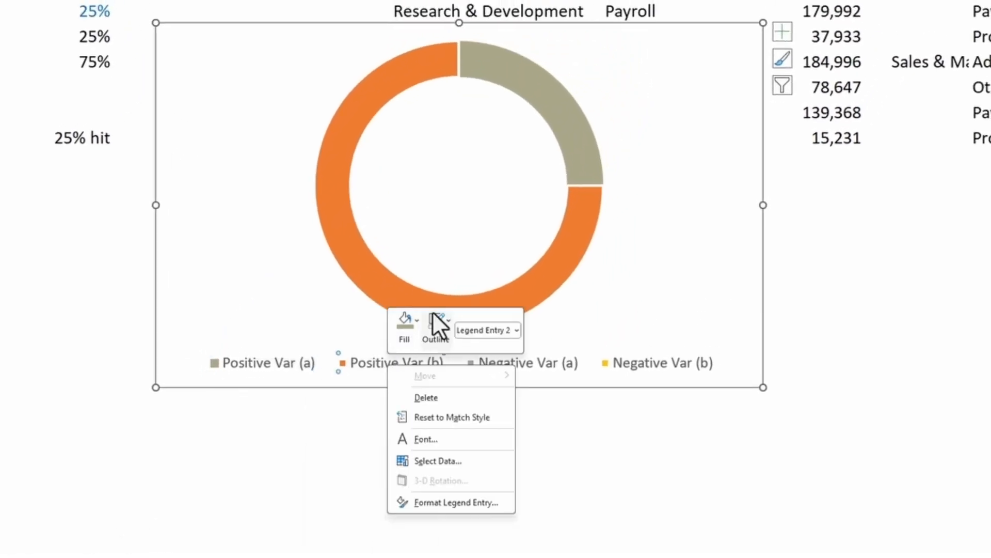
left_click(410, 321)
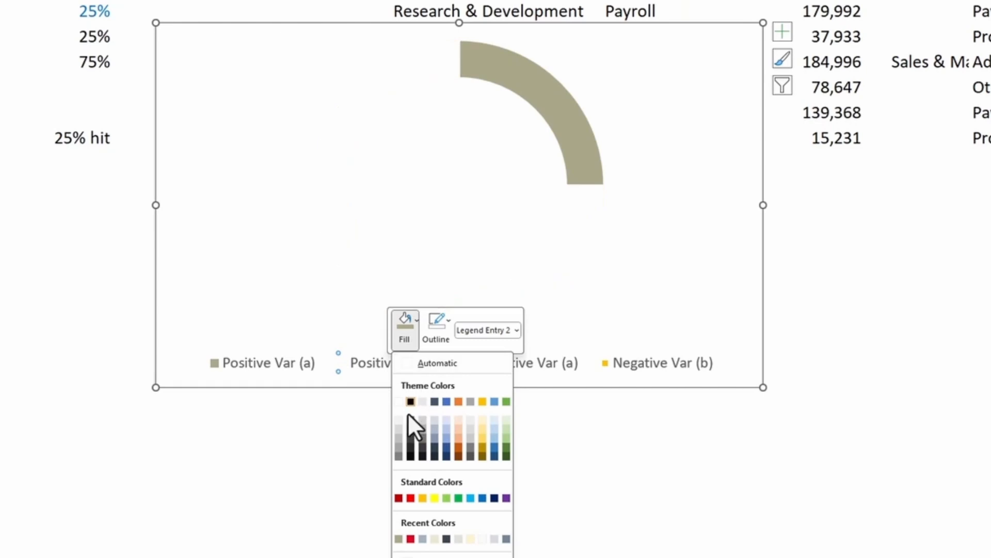
left_click(400, 428)
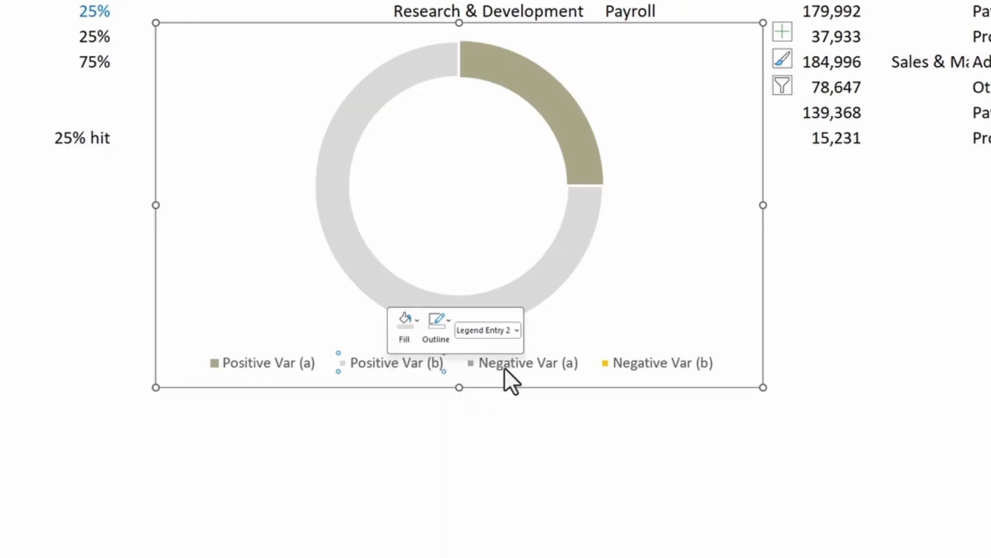
Step: Open the fill and border formatting options of the Negative Var (a) legend entry
left_click(518, 367)
double_click(519, 367)
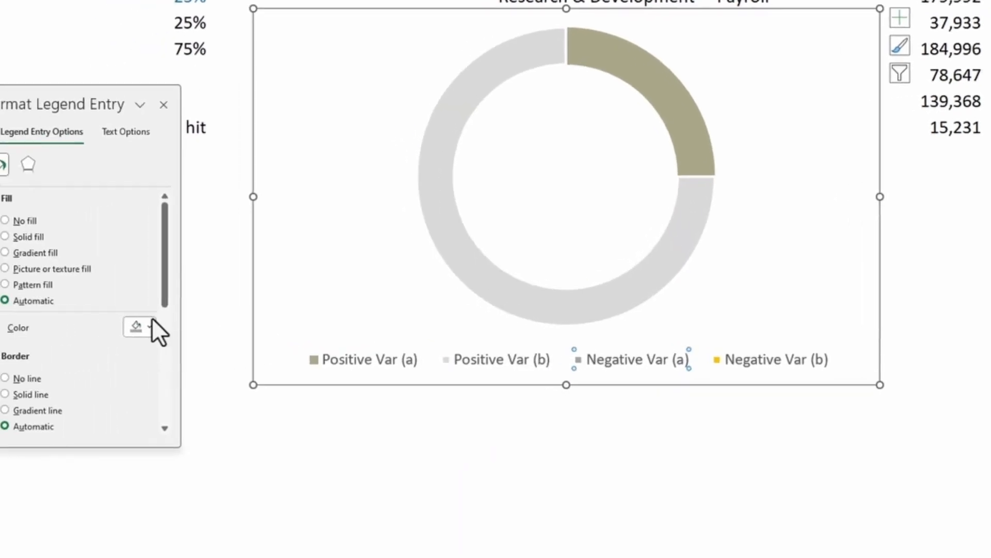
Step: Fill the Negative Var (a) legend entry solid red and remove the borders from it and the Positive Var (b) entry
left_click(45, 331)
left_click(203, 508)
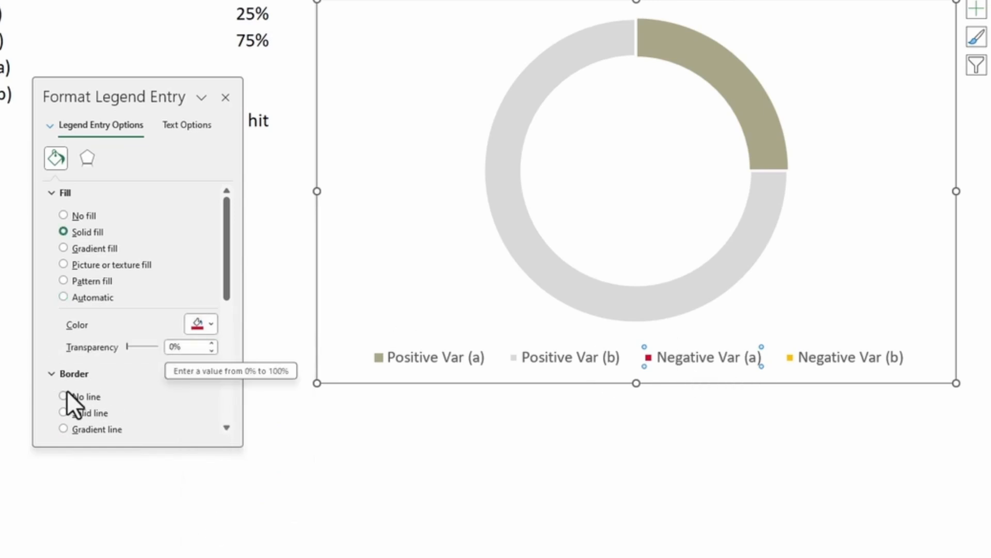
left_click(578, 359)
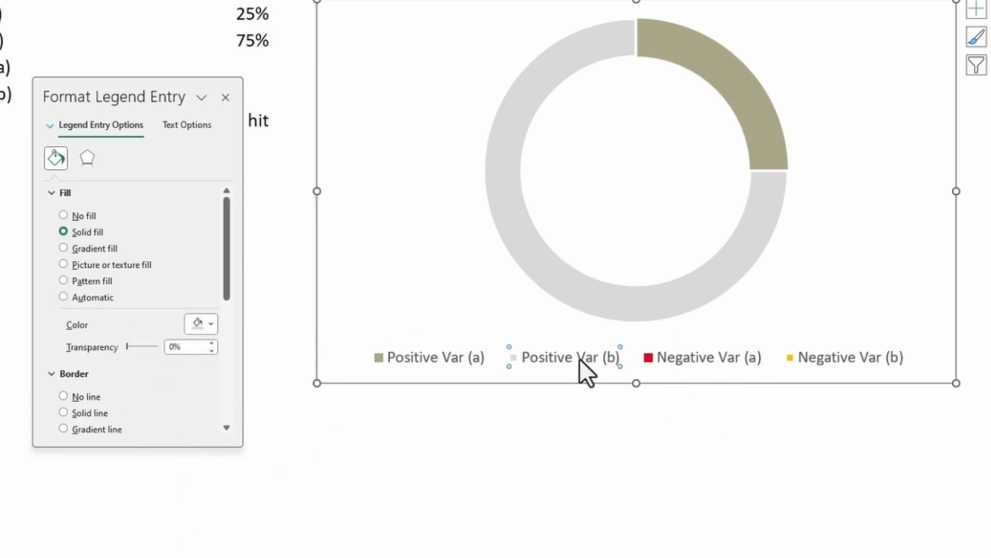
left_click(98, 398)
Step: Give the Negative Var (b) legend entry a light gray solid fill and no border line
left_click(869, 360)
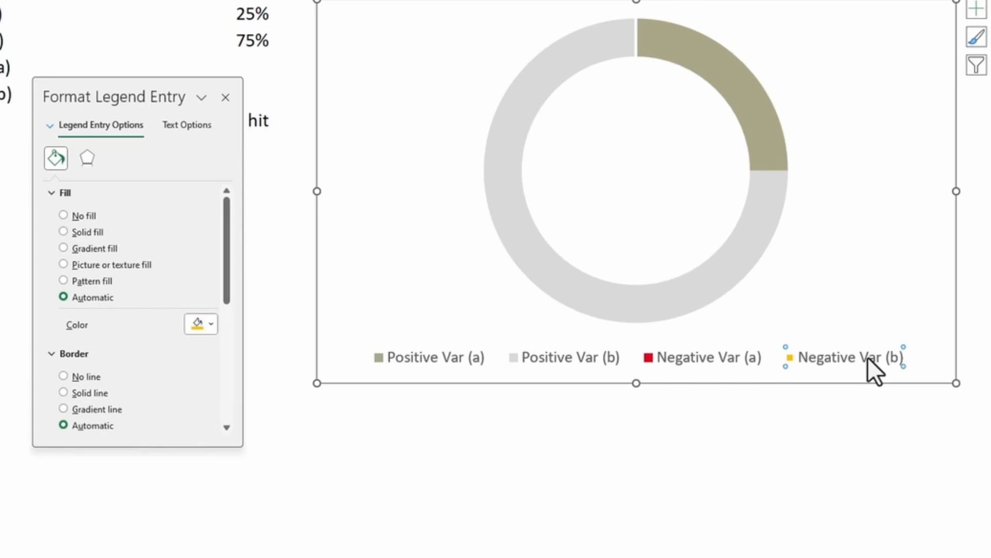
left_click(209, 324)
left_click(191, 393)
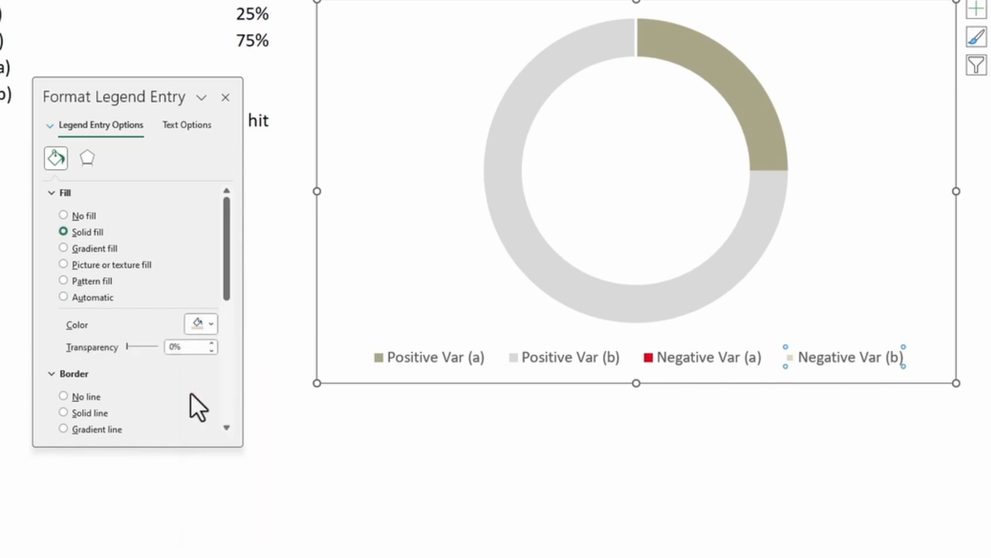
left_click(70, 395)
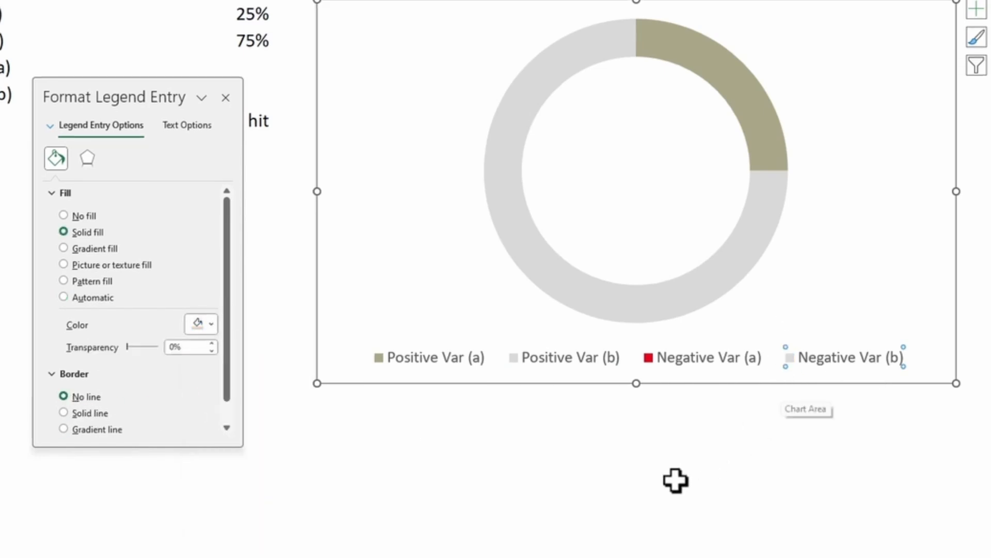
Step: Set the doughnut series' hole size to 90%
left_click(649, 296)
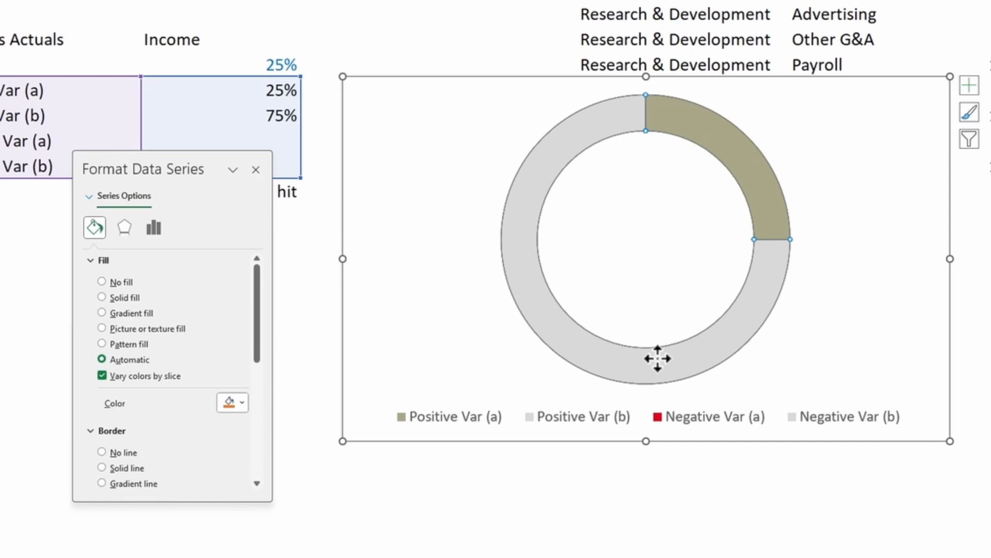
left_click(154, 228)
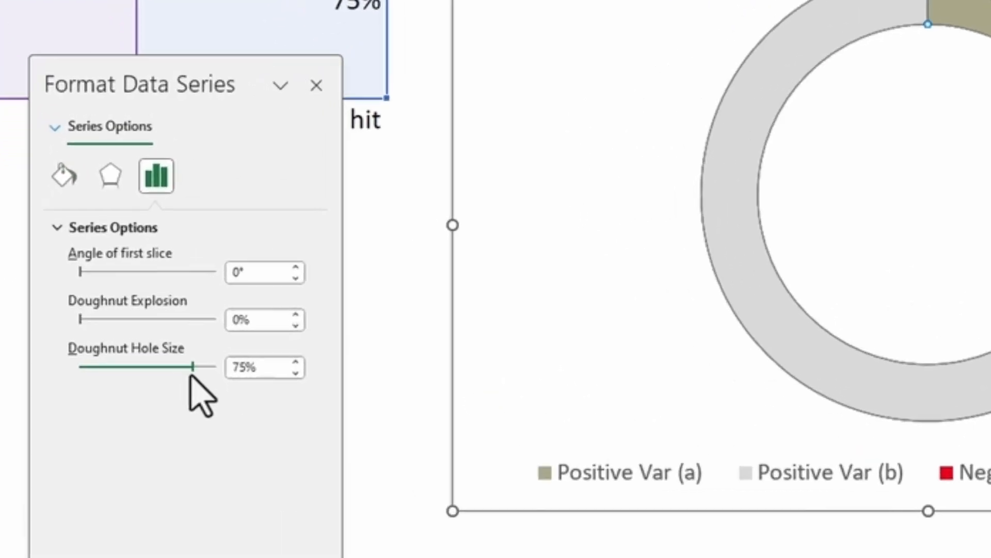
left_click_drag(176, 350, 216, 350)
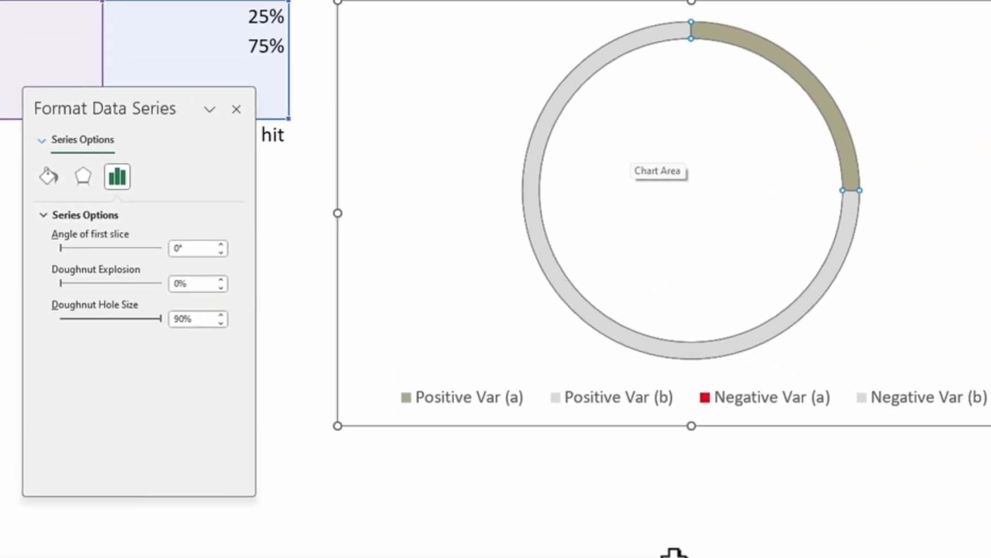
left_click(674, 553)
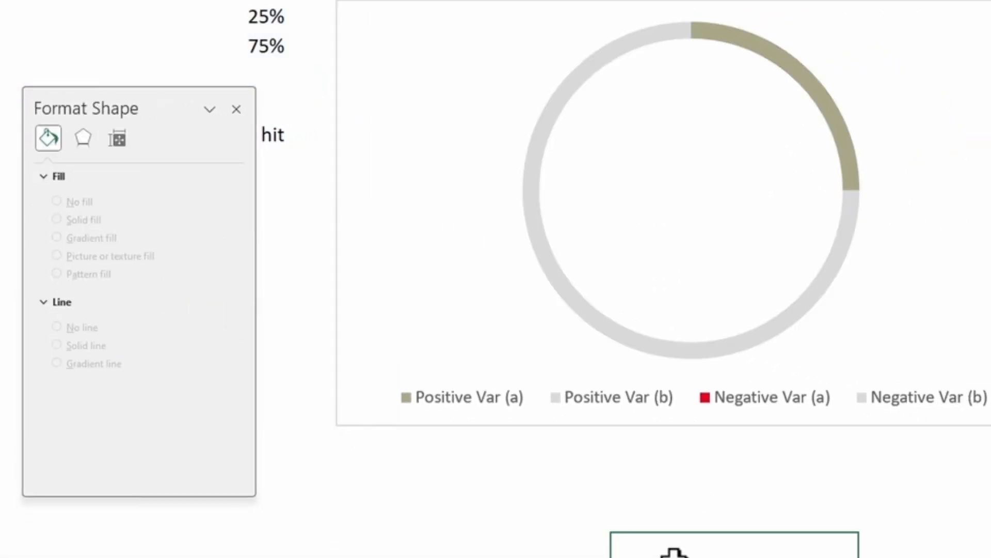
Step: Add a centered overlay title to the doughnut chart and place it near the middle of the ring
left_click(659, 185)
left_click(617, 54)
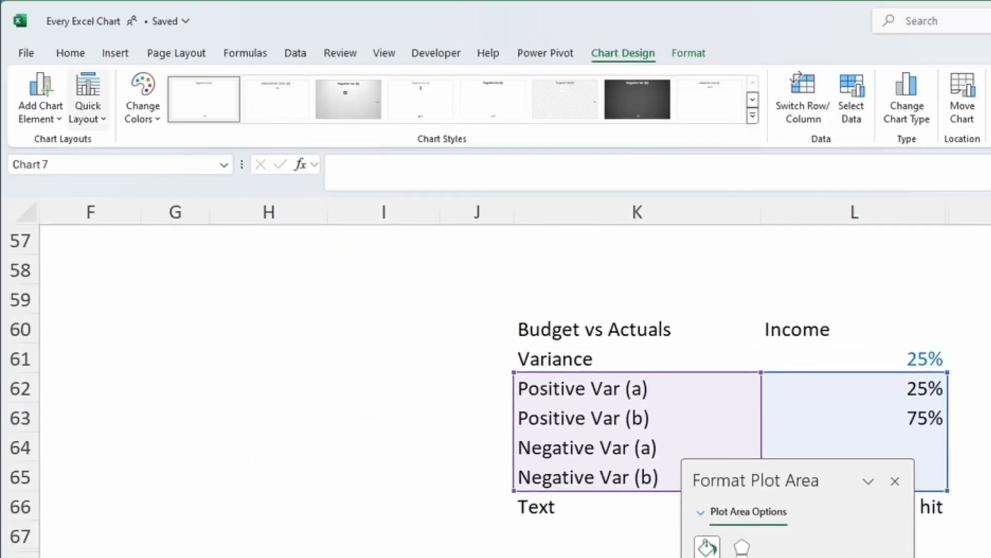
left_click(44, 120)
mouse_move(67, 151)
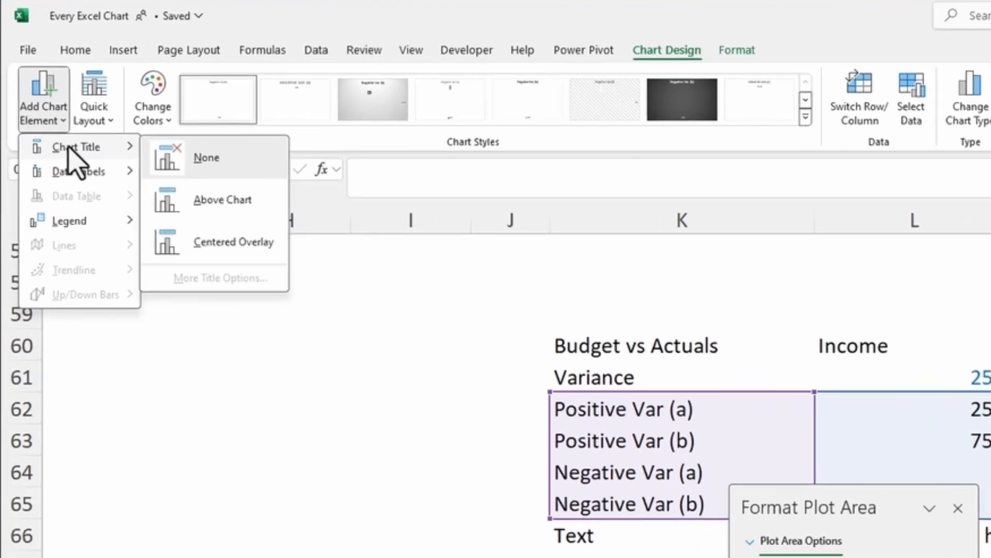
left_click(227, 242)
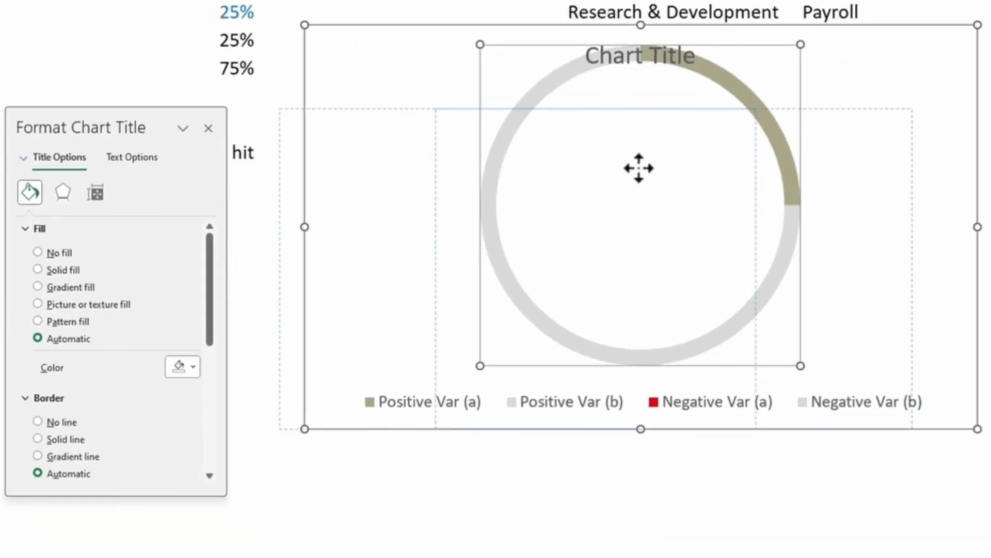
left_click(635, 166)
left_click_drag(639, 167, 643, 277)
Step: Link the chart title to the Text value in cell L66 of the Data sheet
left_click(629, 60)
left_click(0, 0)
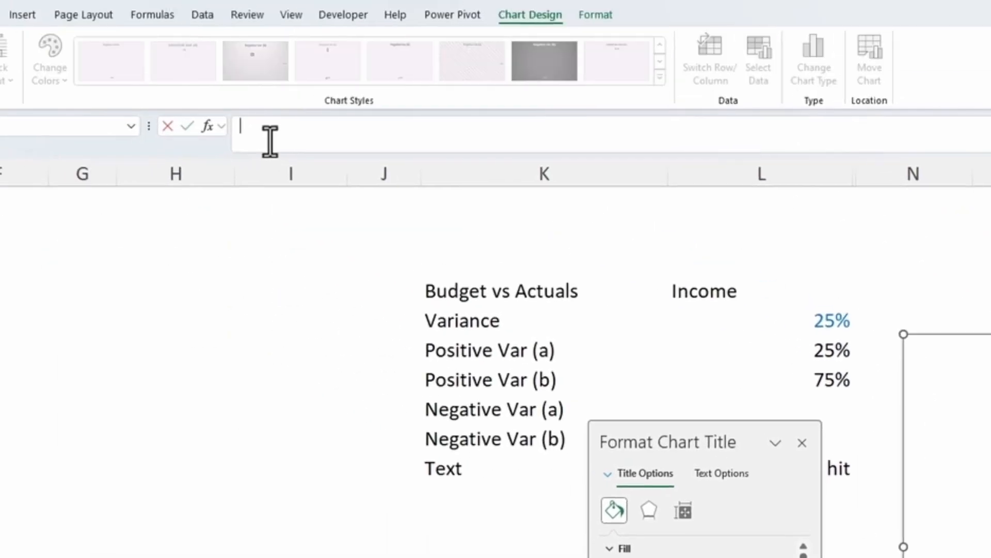
type("=")
left_click_drag(715, 440, 331, 472)
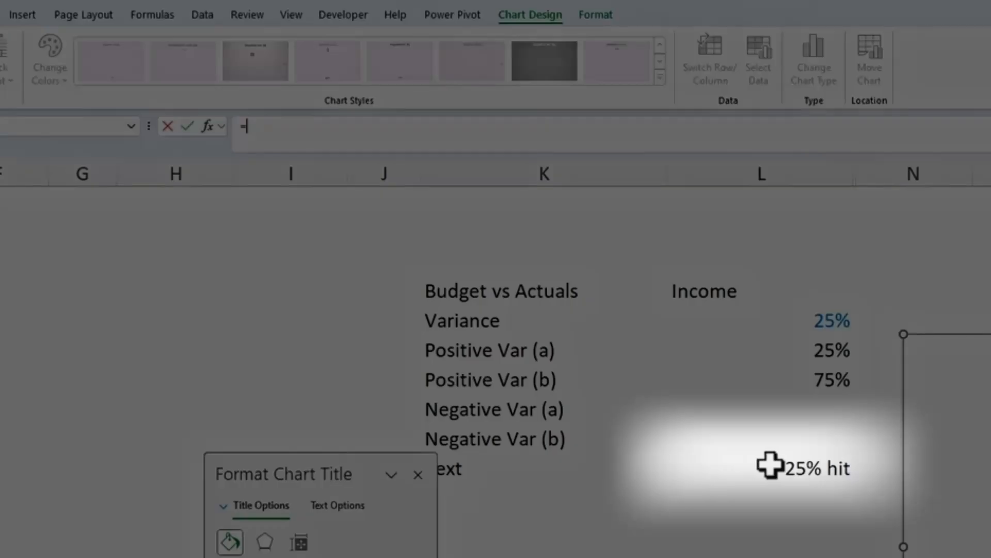
left_click(811, 468)
key("Return")
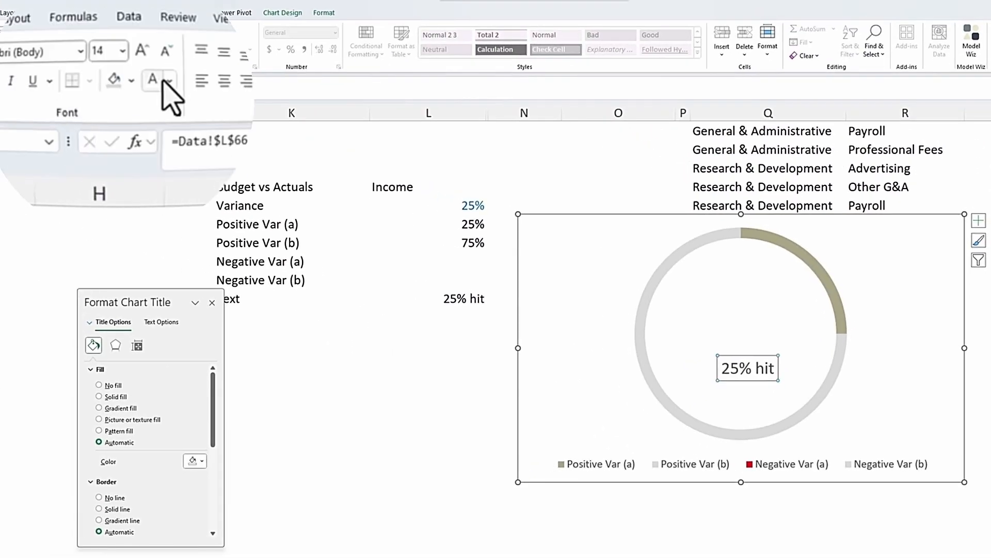
Step: Darken the chart title's font color and delete the chart's legend
left_click(170, 91)
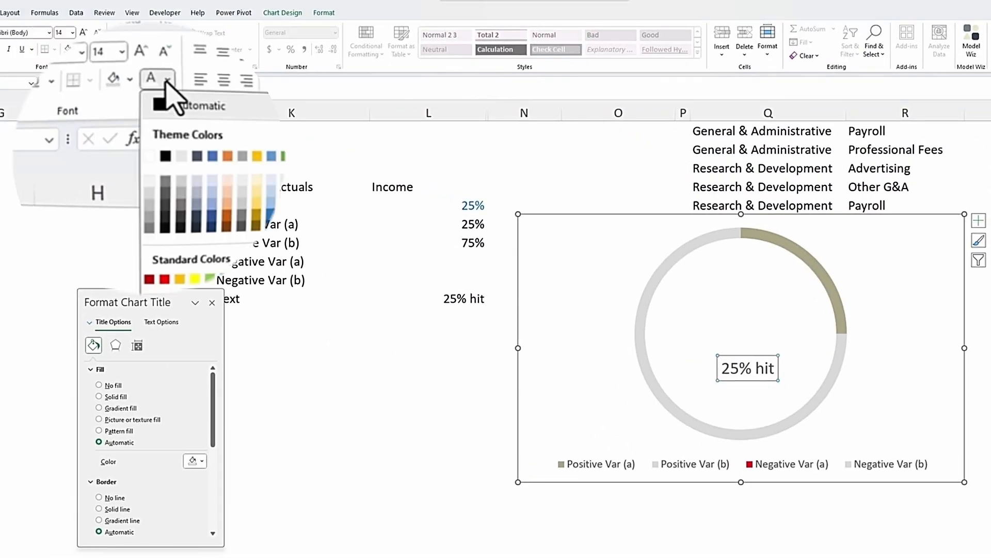
left_click(123, 194)
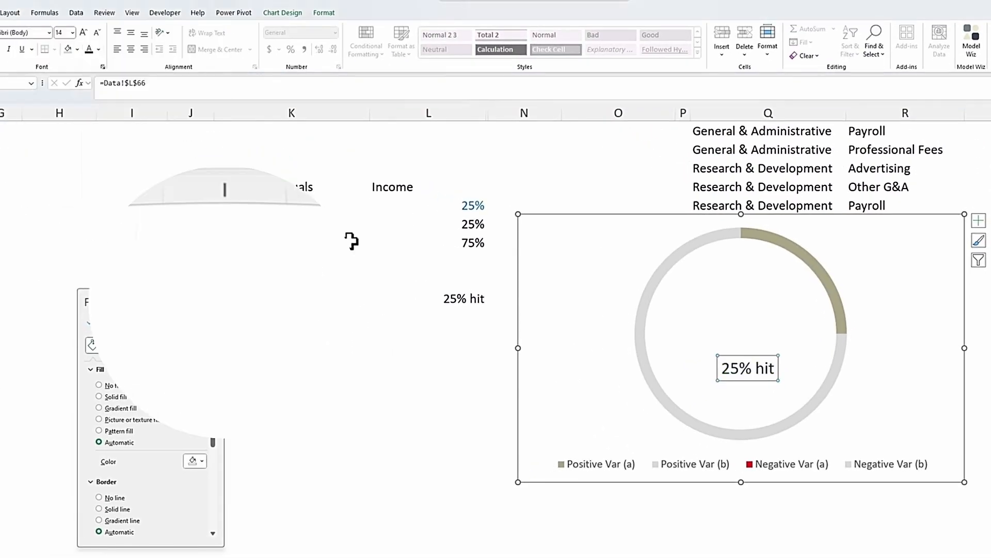
left_click(611, 463)
key("Delete")
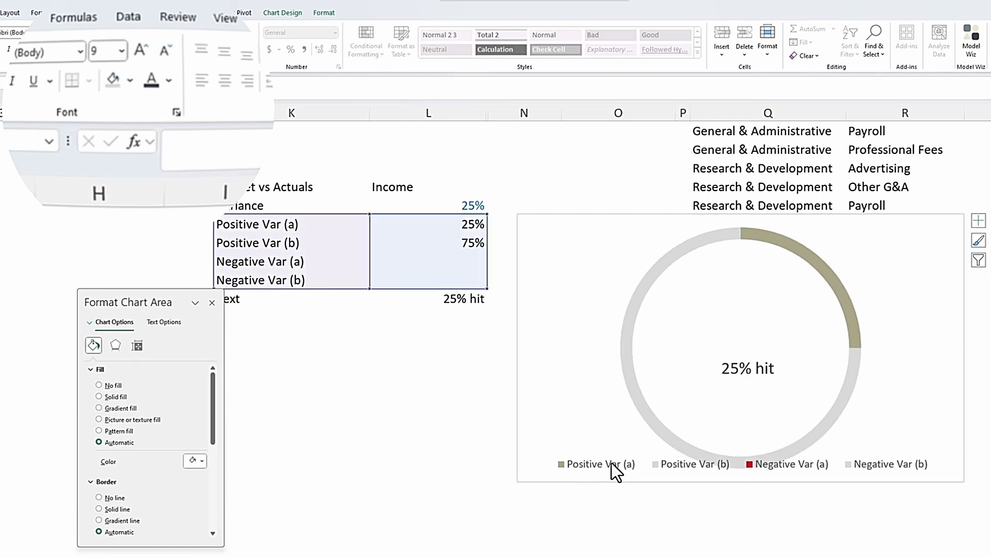
Step: Increase the font size of the chart title inside the ring to 24
left_click(757, 374)
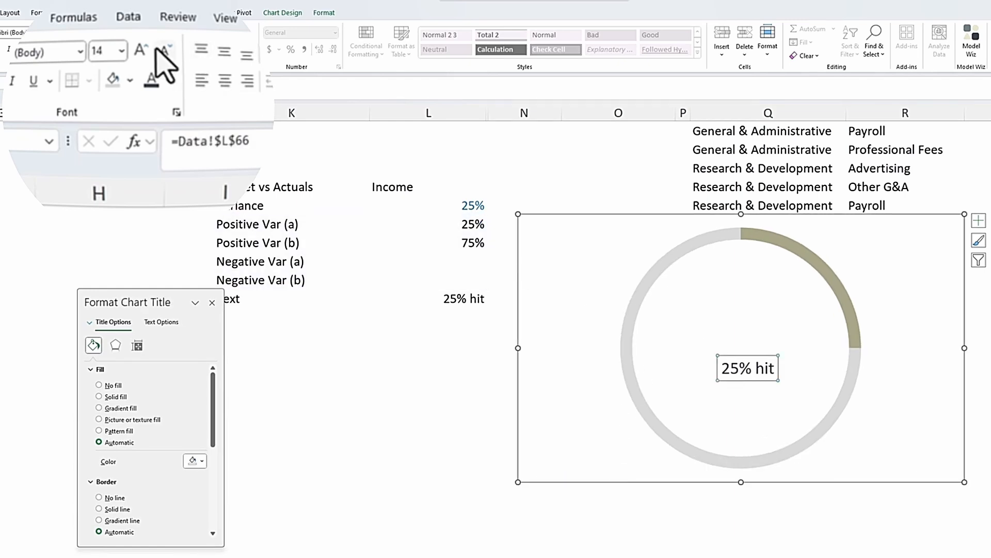
left_click(137, 48)
left_click(137, 48)
left_click(137, 48)
left_click(136, 48)
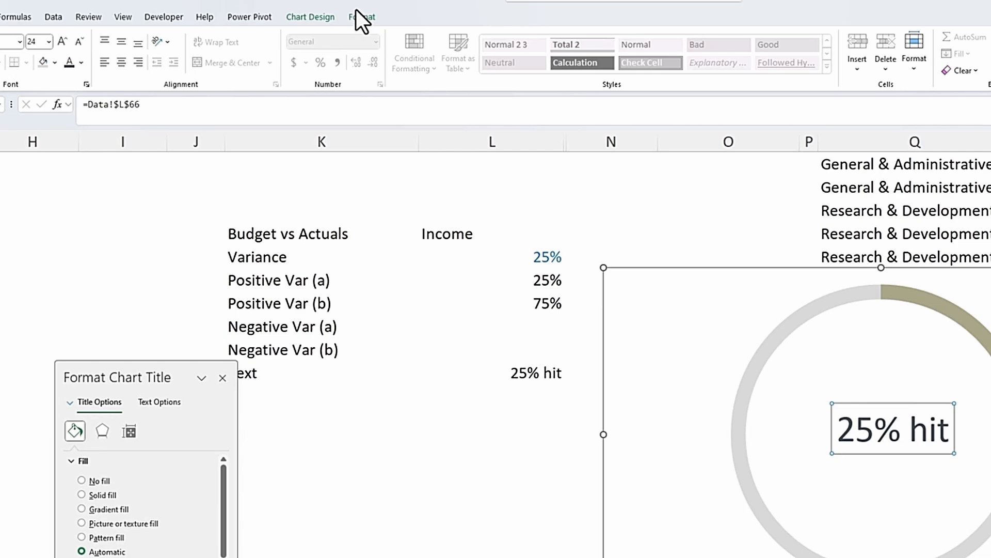
Step: Remove the shape outline and shape fill from the chart title
left_click(323, 12)
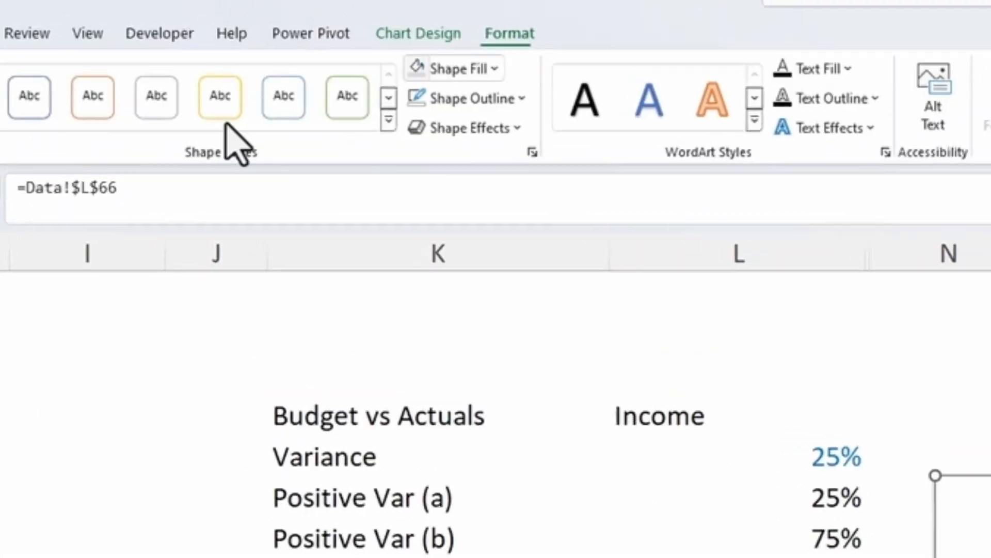
left_click(498, 103)
left_click(513, 471)
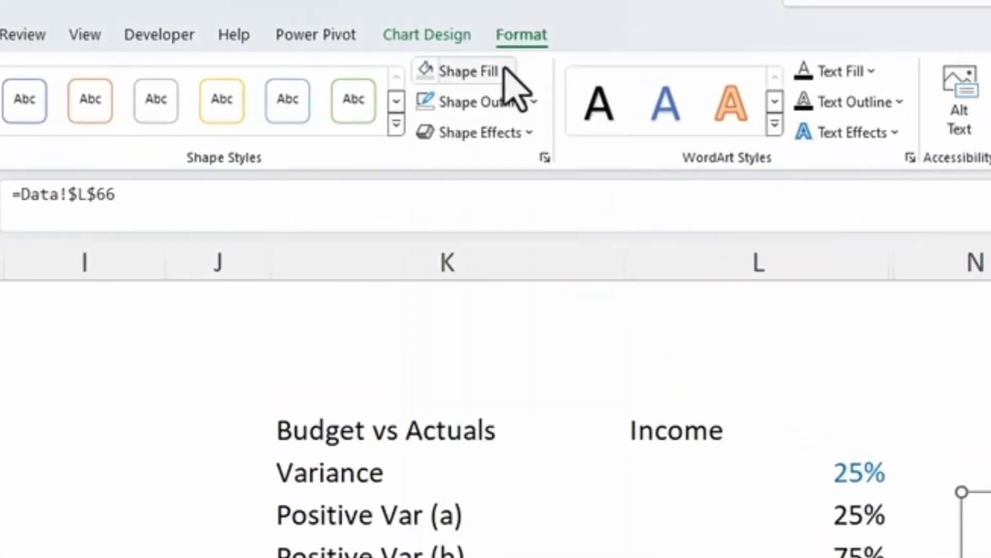
left_click(505, 71)
left_click(486, 440)
Step: Cut the doughnut chart from the Data sheet and paste it onto the DISTRIBUTION & HIERARCHY sheet
left_click(660, 288)
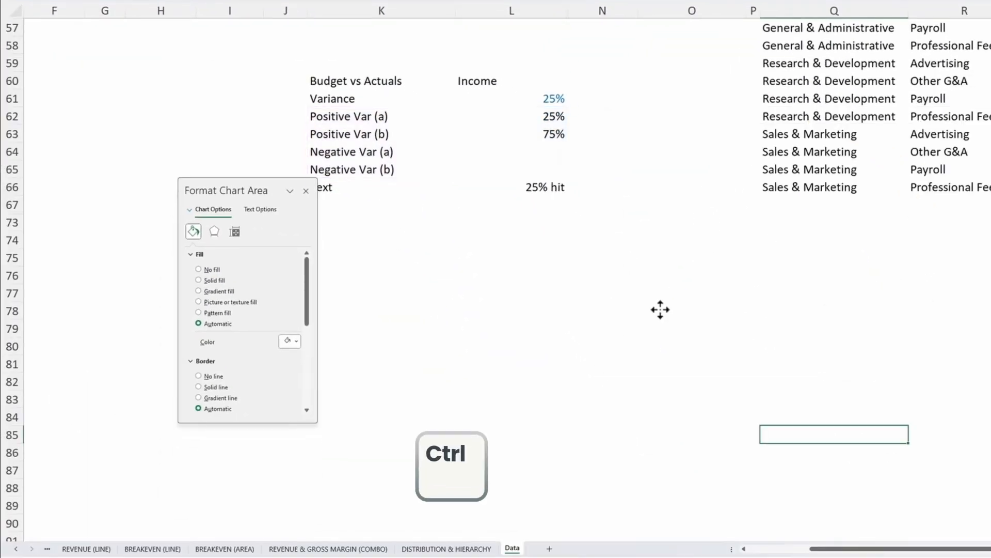
key("ctrl+x")
left_click(448, 549)
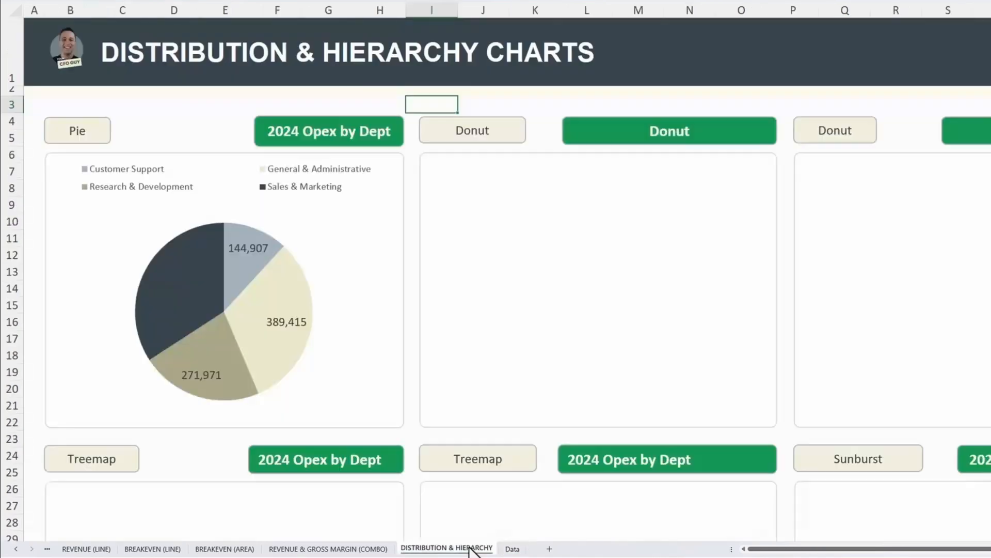
key("ctrl+v")
Step: Resize the pasted chart to fit the first Donut frame and set its shape fill to No Fill
left_click_drag(822, 274, 775, 272)
left_click_drag(602, 394, 602, 427)
left_click(455, 8)
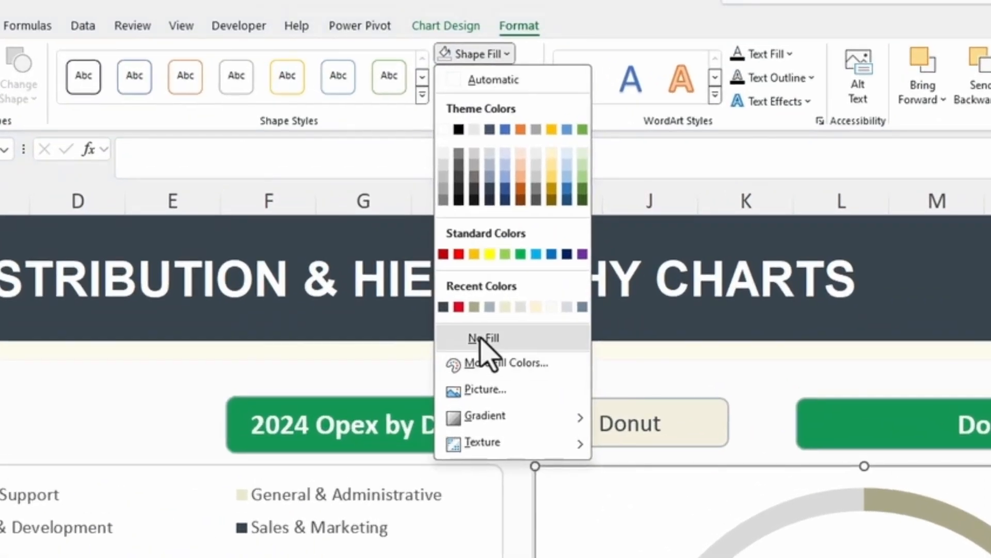
left_click(481, 339)
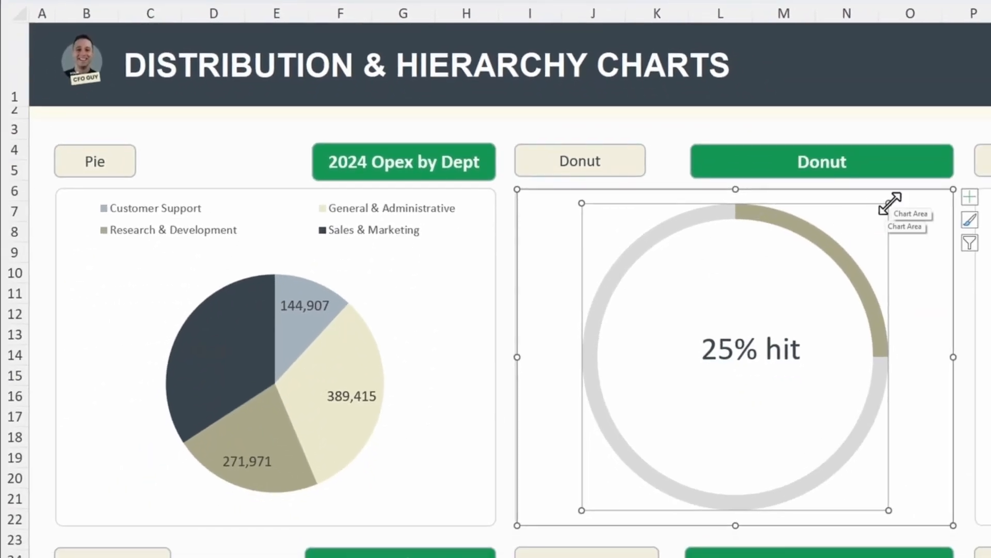
Step: Shrink the doughnut's plot area, center it in the chart, and move the title text into the ring's middle
left_click_drag(889, 204, 826, 280)
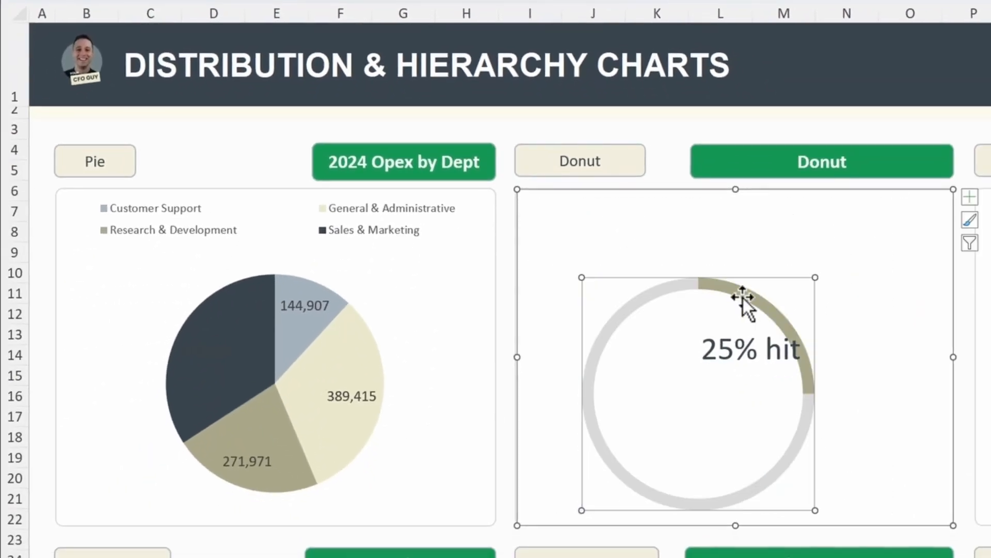
left_click_drag(744, 300, 791, 271)
left_click_drag(766, 355, 755, 410)
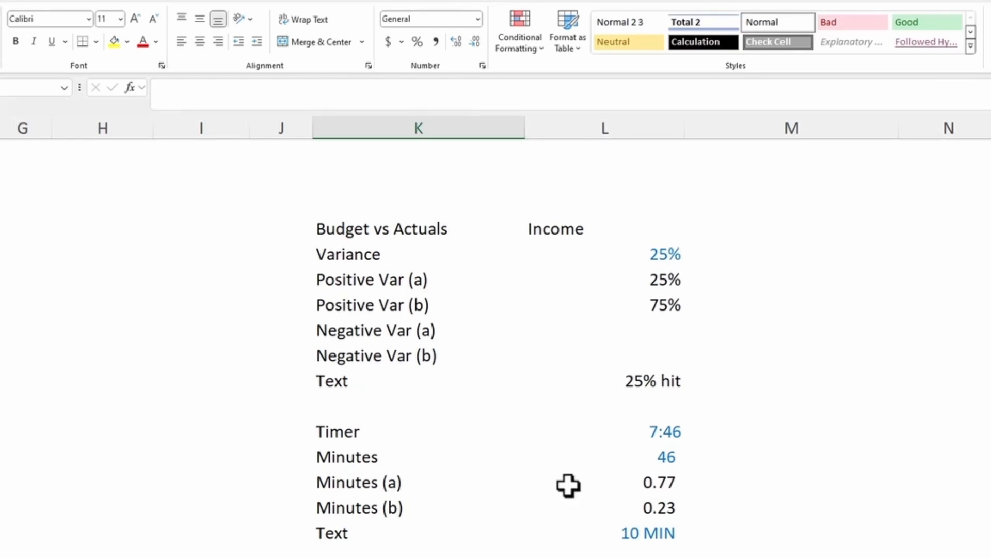
Step: Set the font color of the Minutes value in cell L69 of the Data sheet to Automatic
left_click(662, 434)
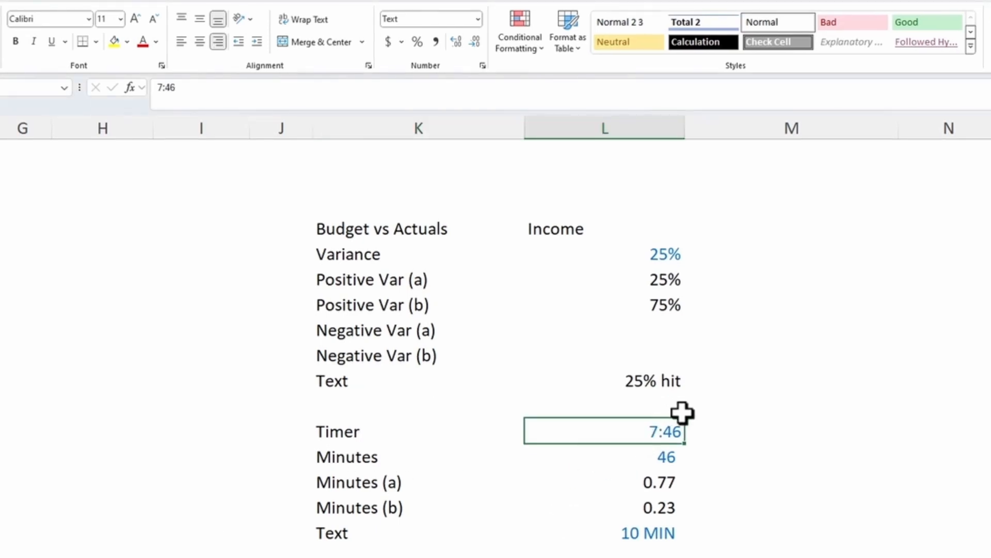
left_click(655, 457)
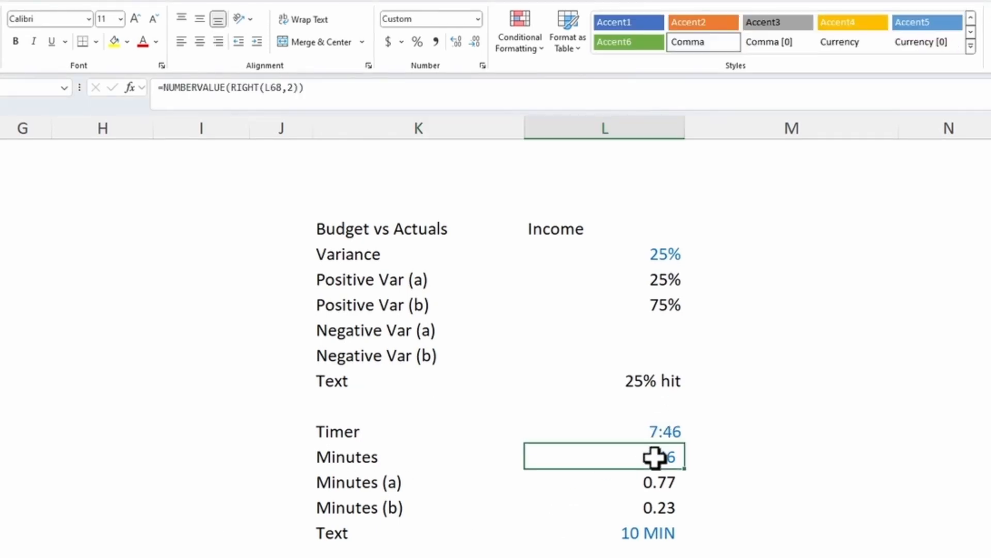
left_click(156, 42)
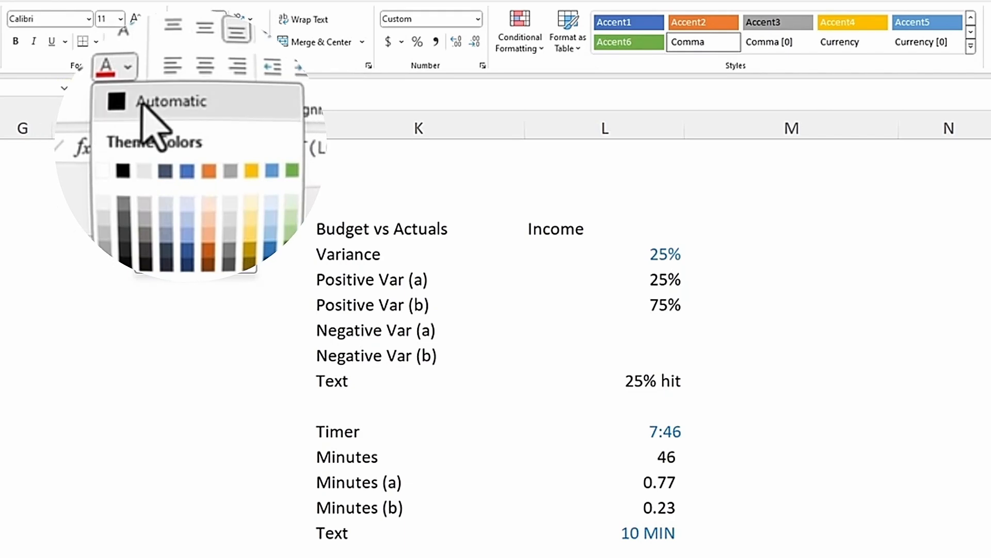
left_click(154, 58)
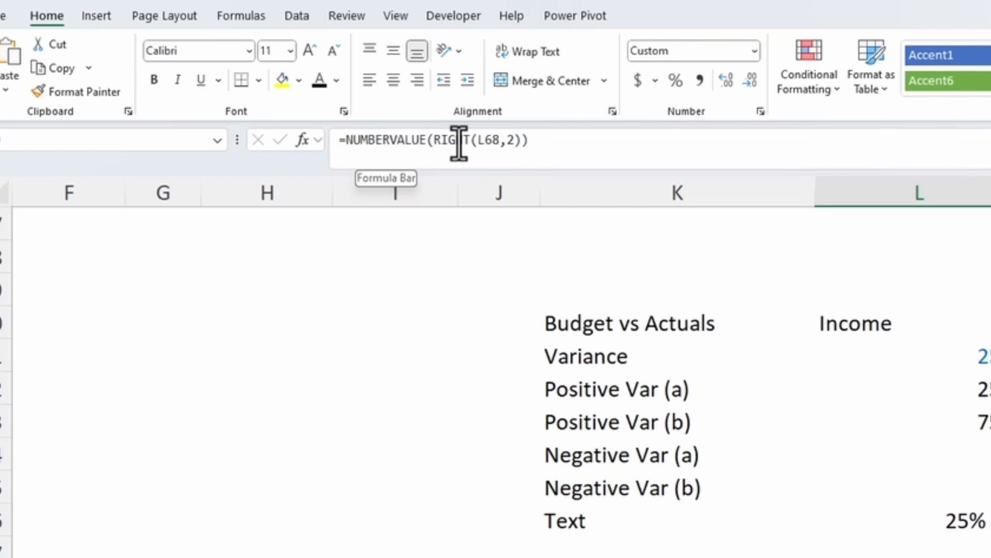
Step: Inspect the number format of the Timer value in L68 and the Minutes formula in L69 that uses it
left_click(759, 431)
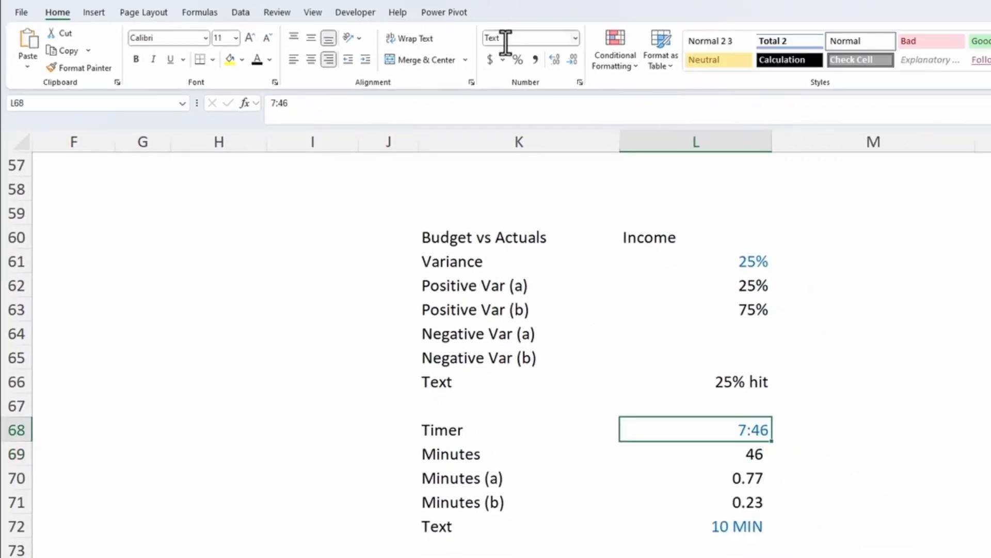
left_click(746, 452)
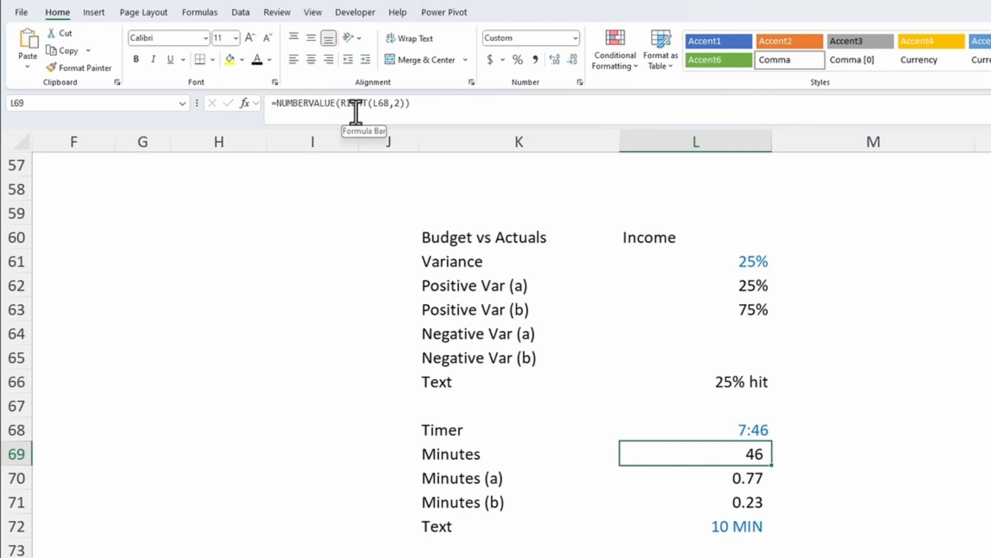
left_click(747, 429)
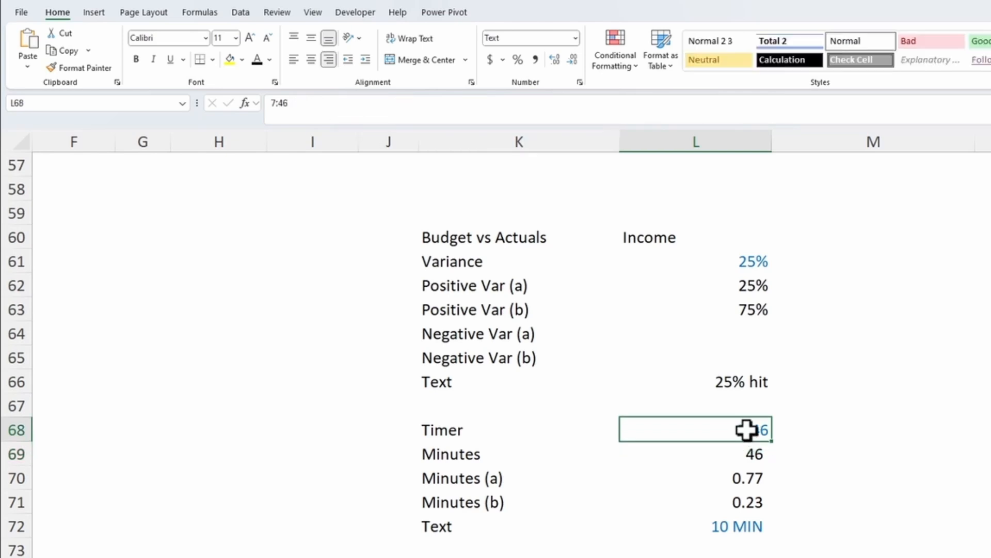
Step: Set the Timer value in L68 to 7:45 and review the Minutes (a), Minutes (b) and Text cells below it
type("7:")
key("Return")
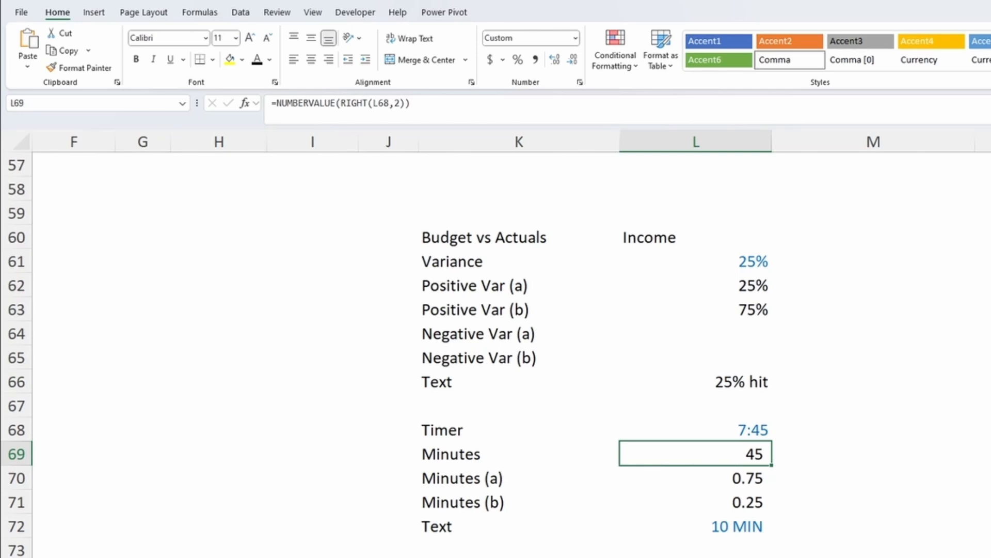
left_click(748, 477)
double_click(747, 478)
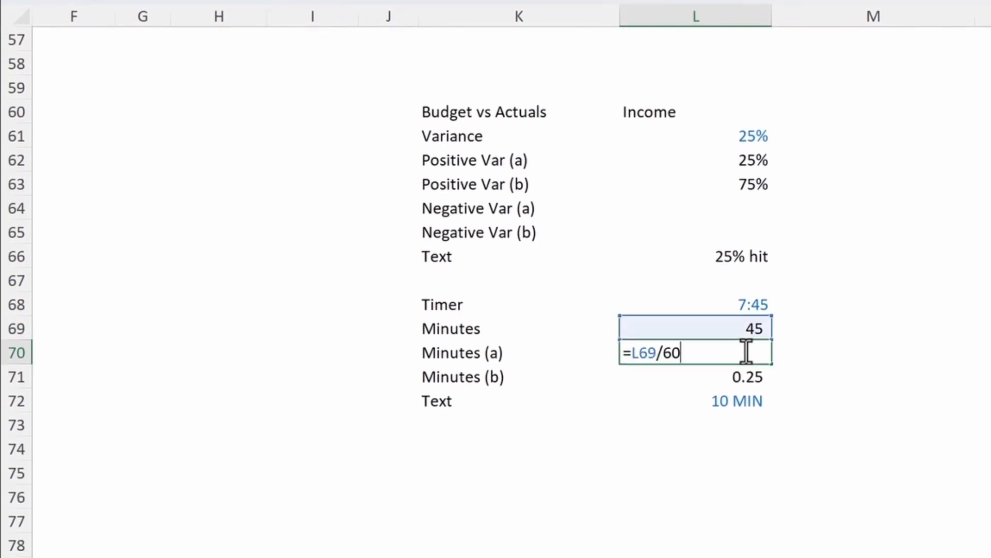
key("ctrl+Return")
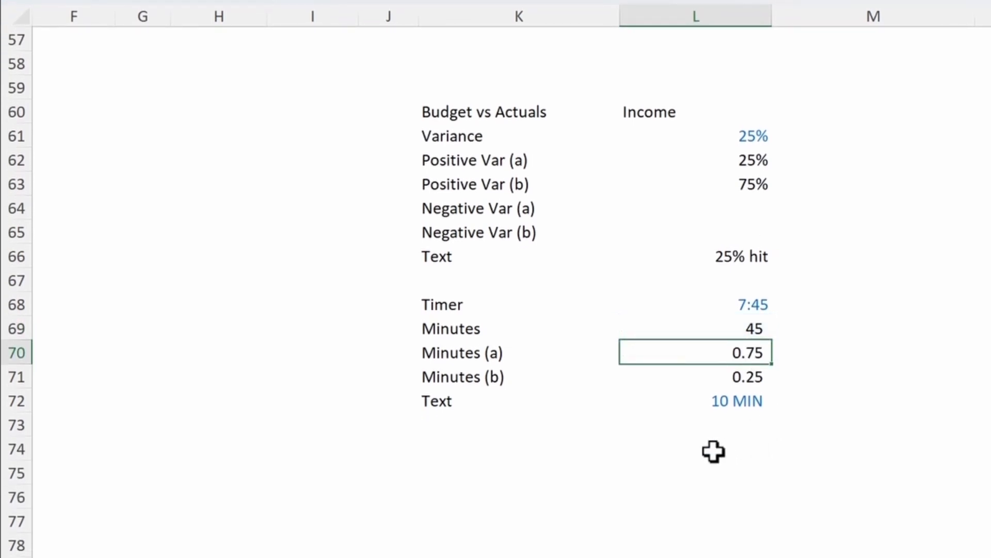
left_click(750, 376)
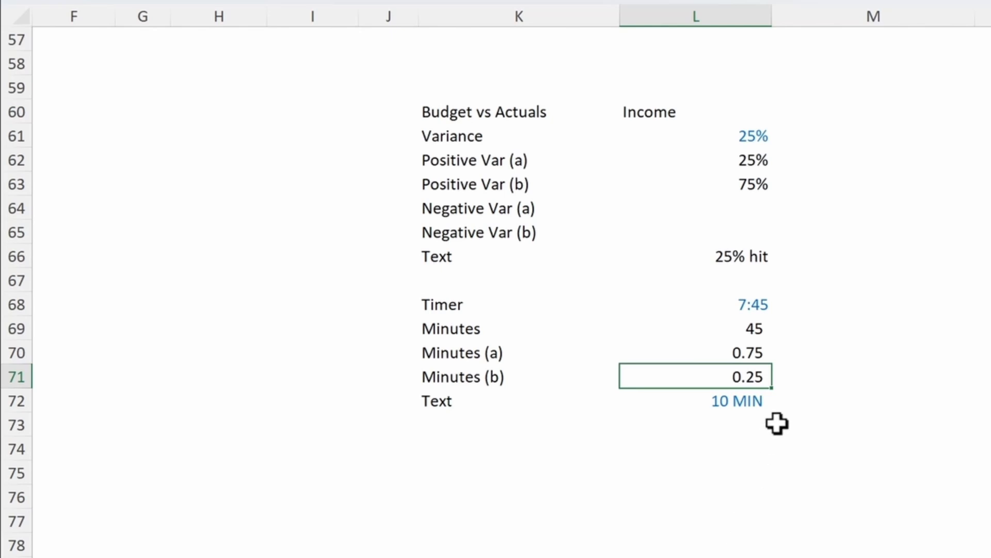
key("Down")
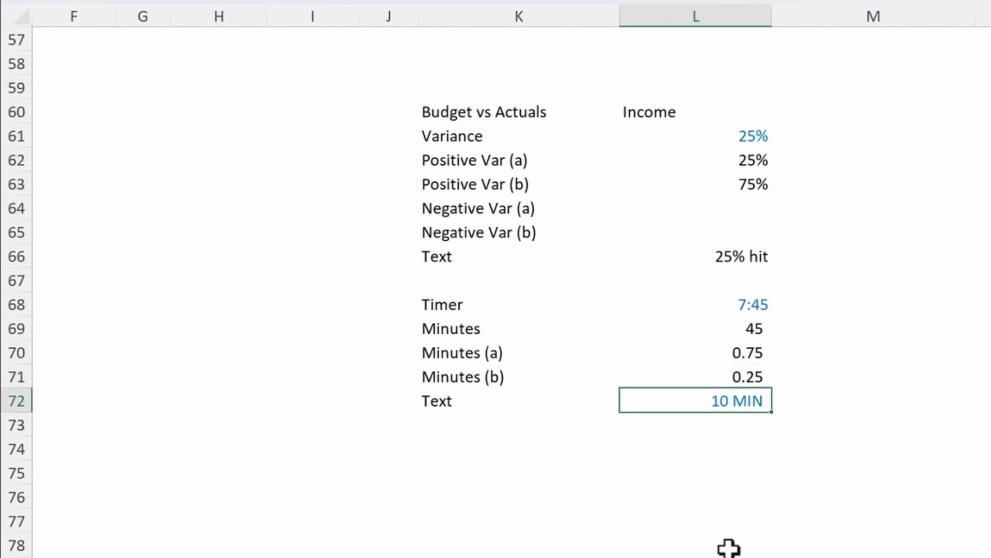
Step: Insert a doughnut chart from the Minutes (a) and Minutes (b) data in K70:L71 and move it clear of column M
left_click_drag(460, 333, 679, 371)
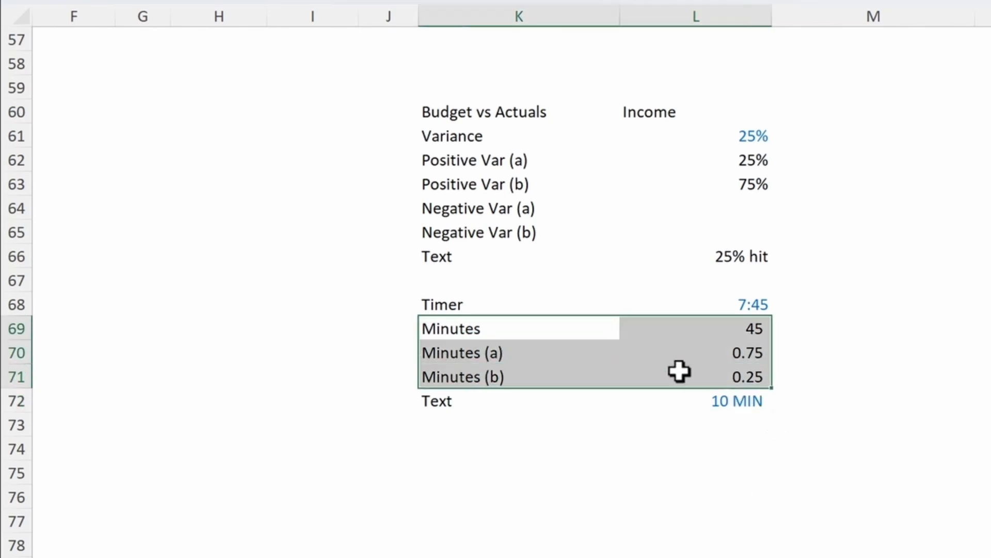
left_click_drag(609, 354, 695, 374)
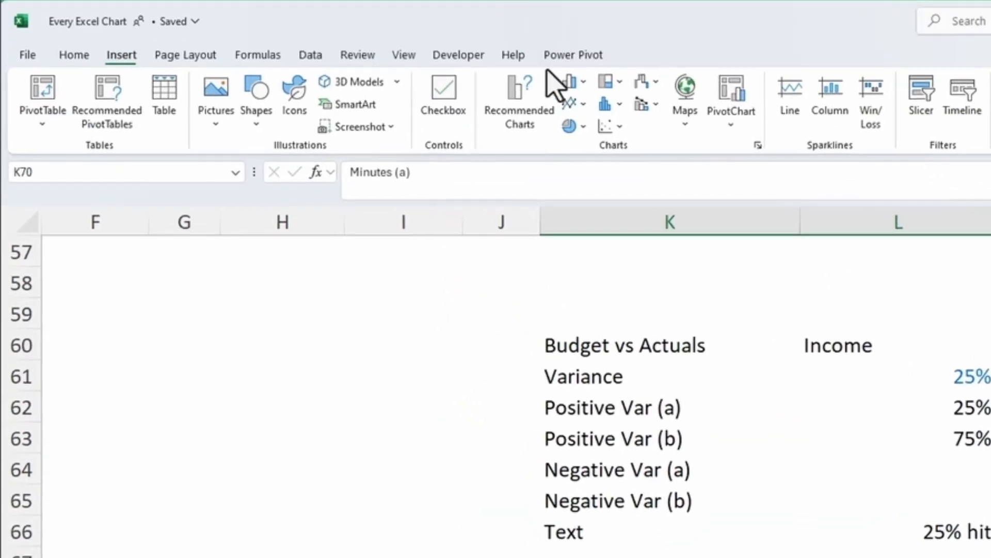
left_click(587, 129)
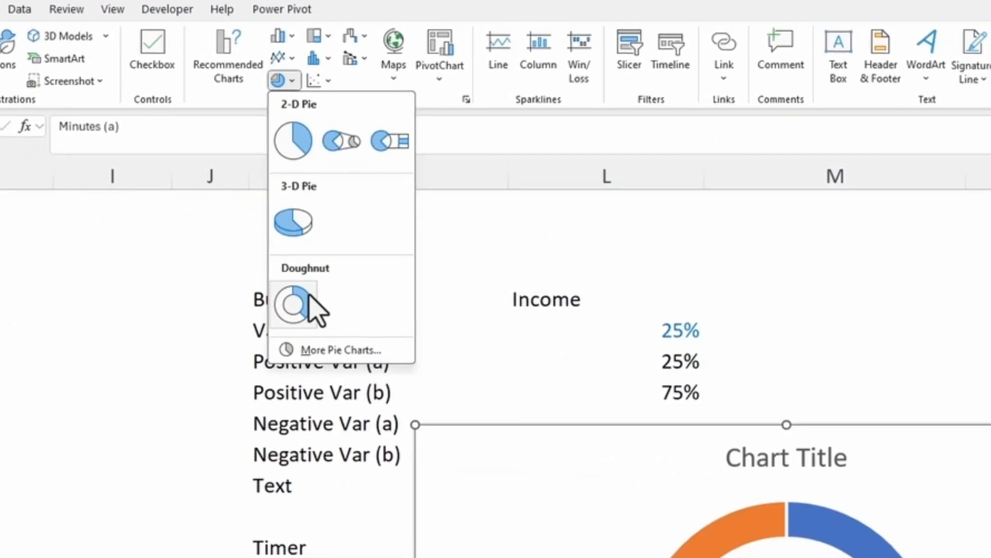
left_click(460, 332)
mouse_move(401, 139)
left_mouse_down()
mouse_move(104, 155)
mouse_move(49, 115)
mouse_move(29, 78)
mouse_move(100, 126)
mouse_move(150, 98)
mouse_move(152, 129)
left_mouse_up()
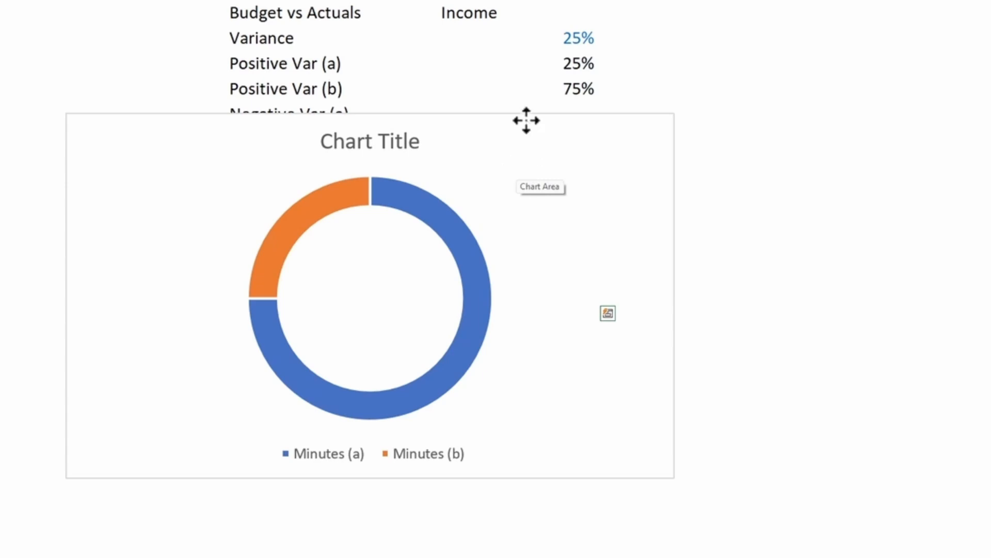
left_click_drag(526, 120, 420, 95)
Step: Enter the heading 120 Seconds in M60 and the formula =SEQUENCE(120) in M61
left_click(650, 32)
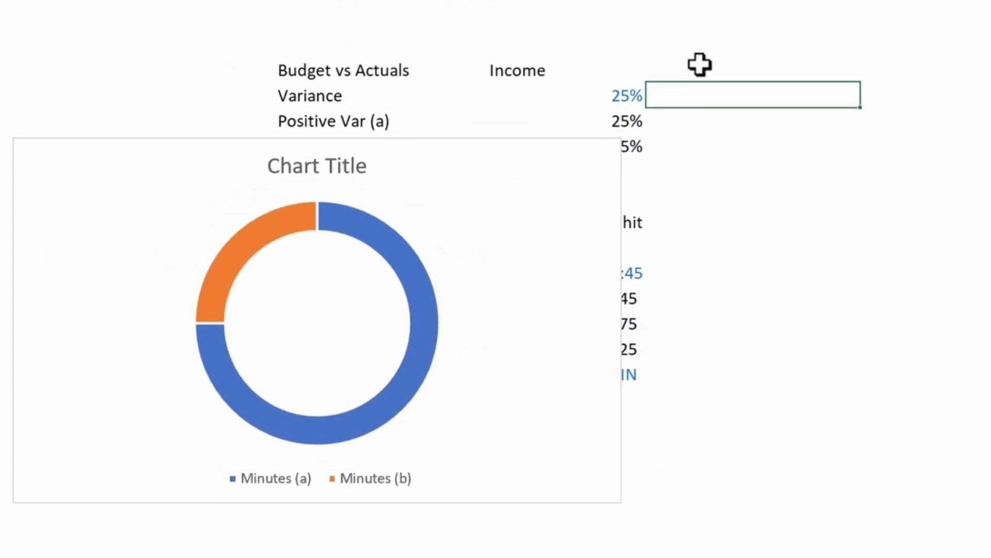
left_click(700, 64)
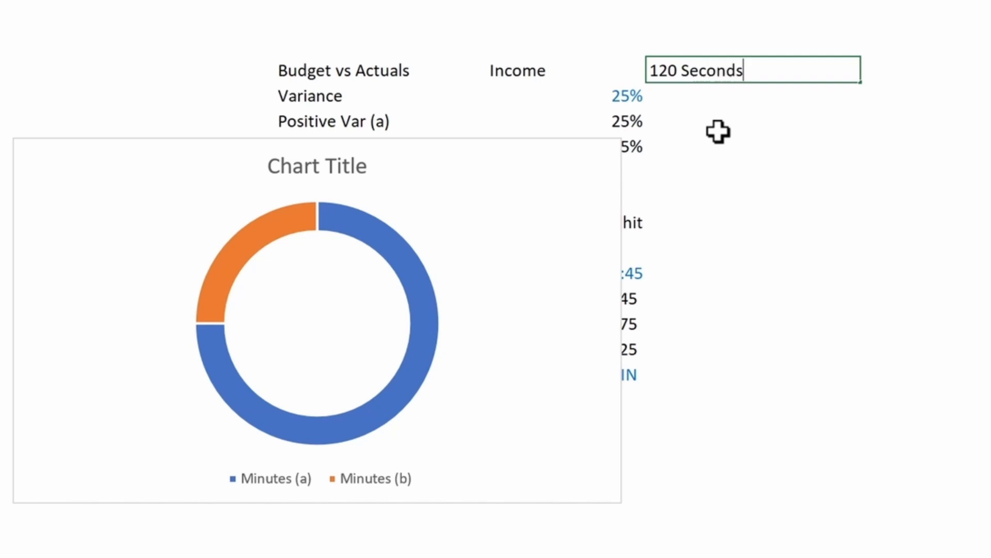
key("Return")
type("=s")
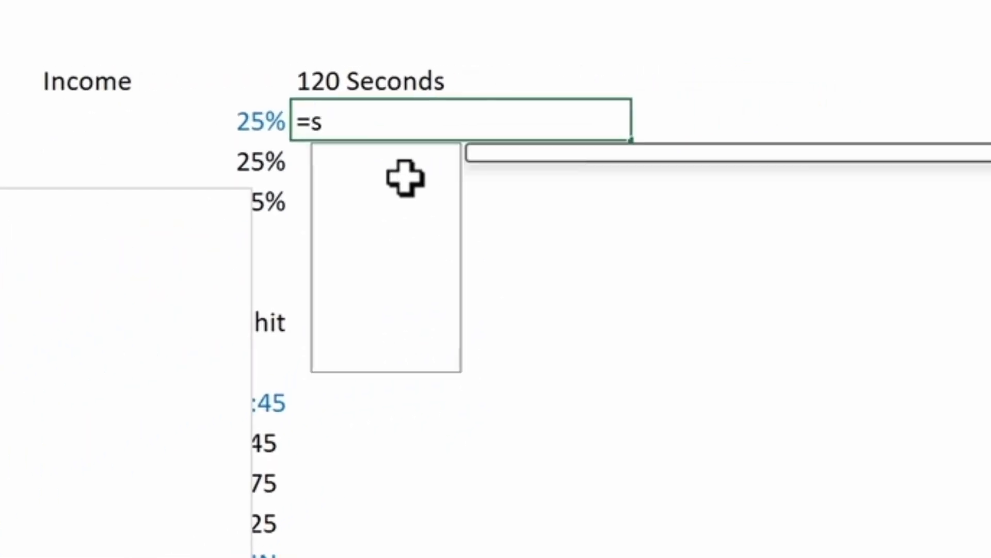
type("equence(")
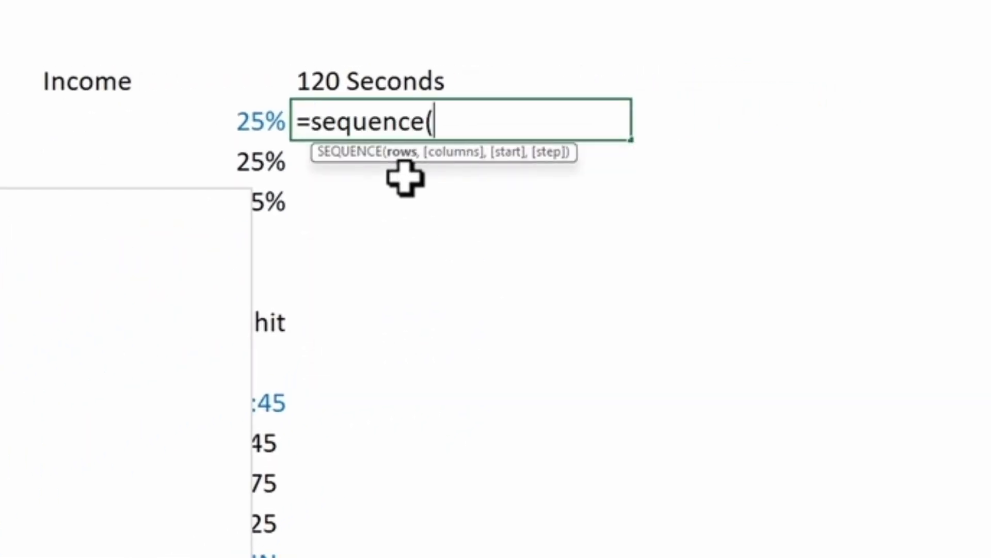
type("120)")
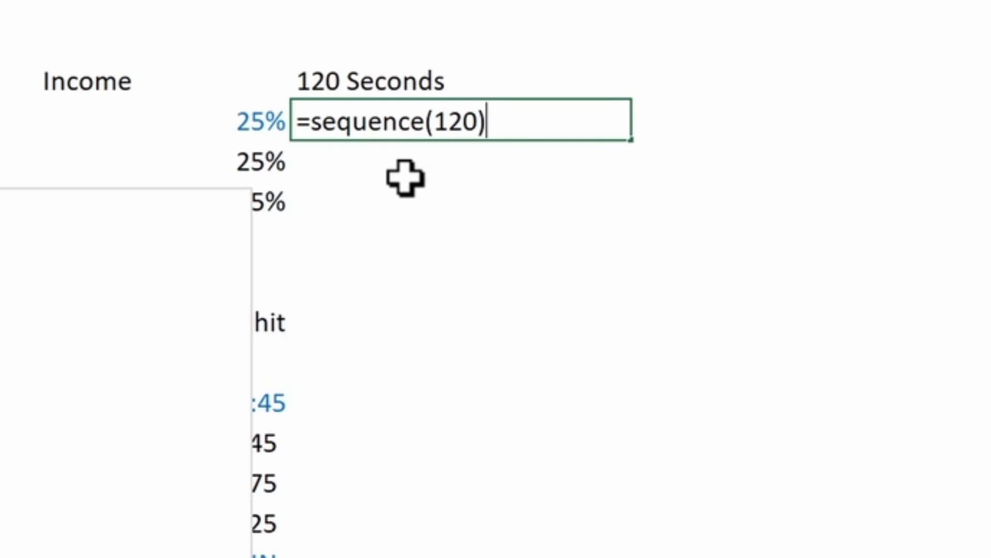
key("Return")
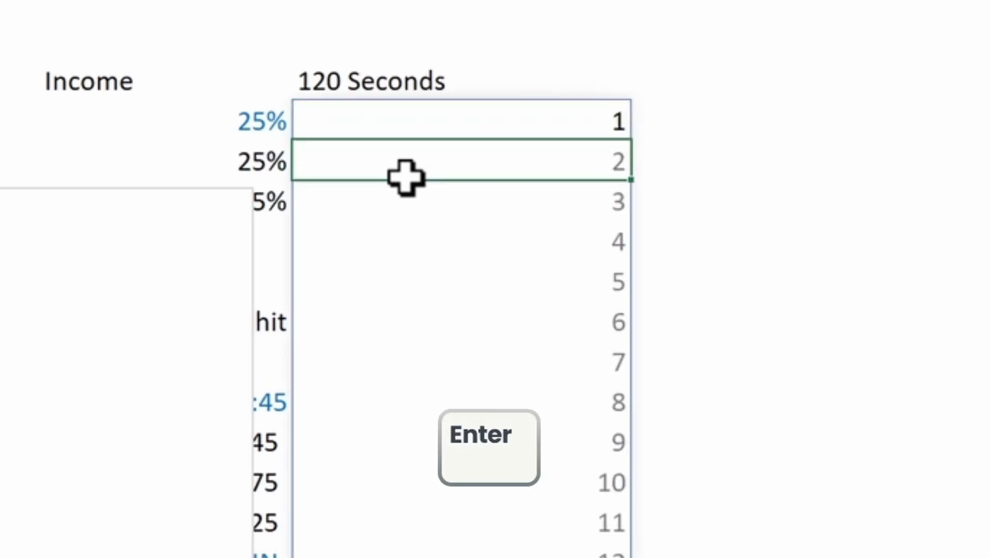
Step: Add a start value of 1 to the formula in M61, making it =SEQUENCE(120,,1)
key("Up")
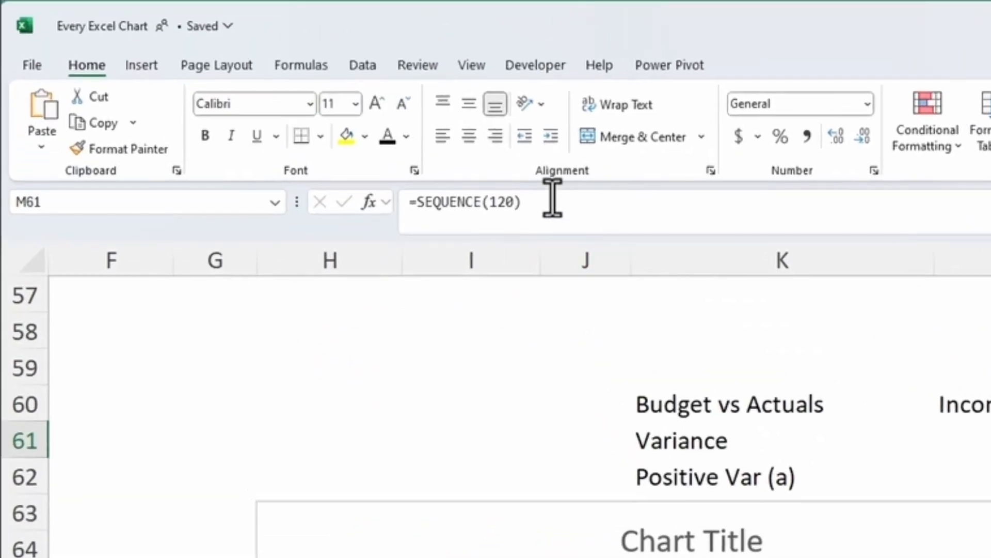
left_click(529, 200)
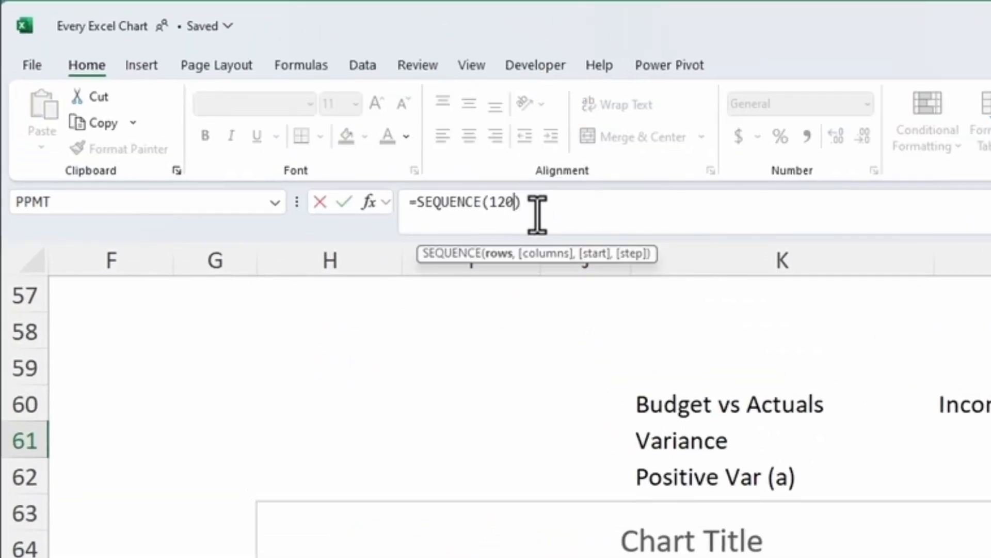
type(",")
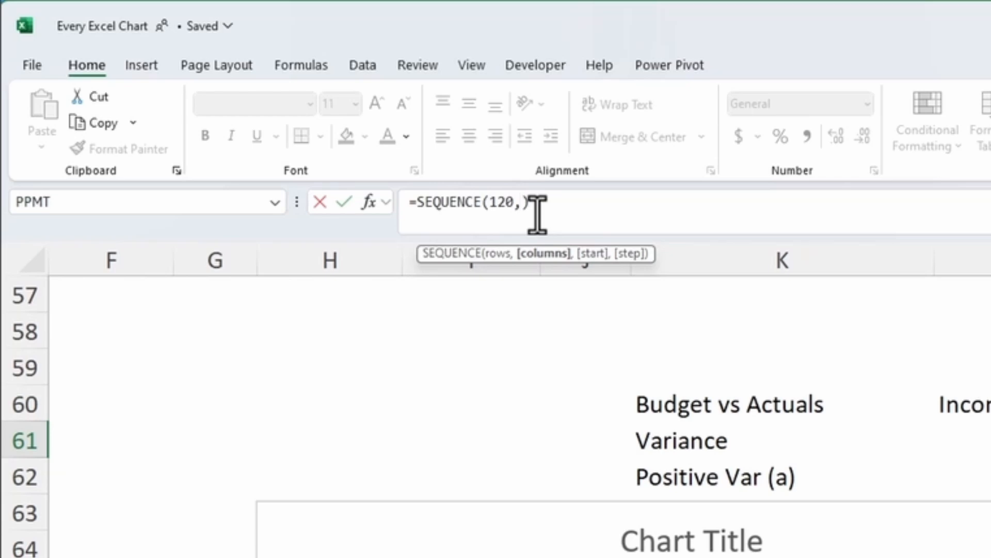
type(",")
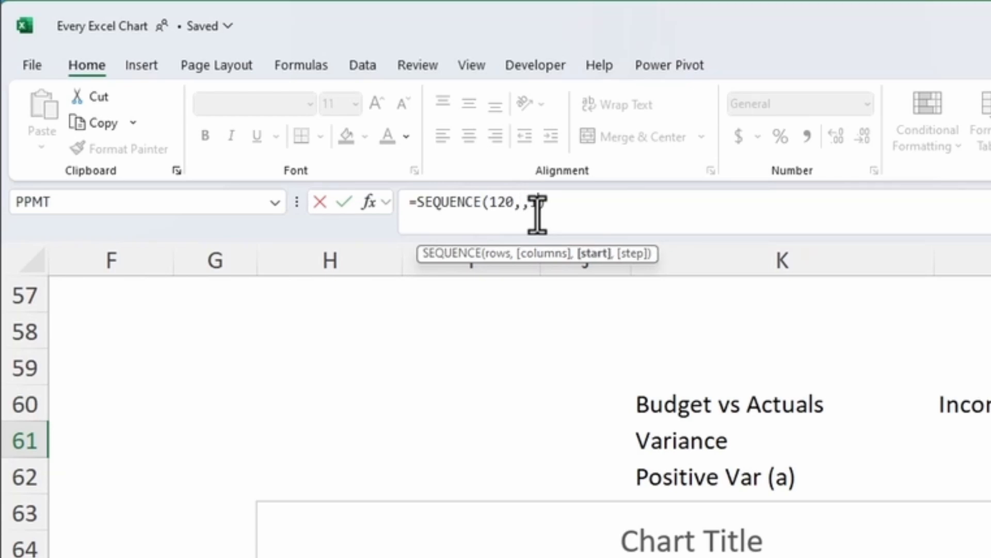
type("1)")
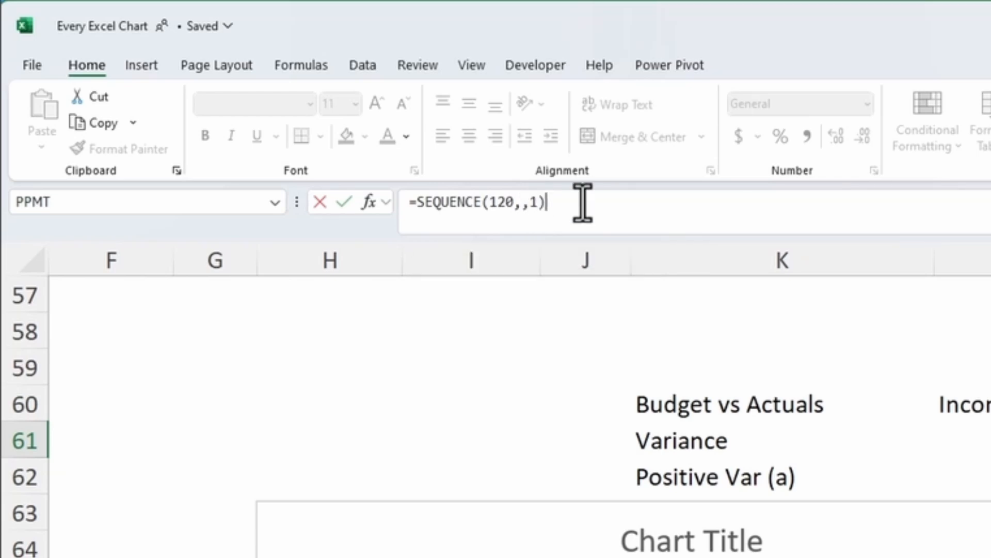
Step: Subtract a copy of the sequence starting at -1 in M61, giving =SEQUENCE(120,,1)-SEQUENCE(120,,-1)
left_click_drag(546, 201, 418, 201)
key("ctrl+c")
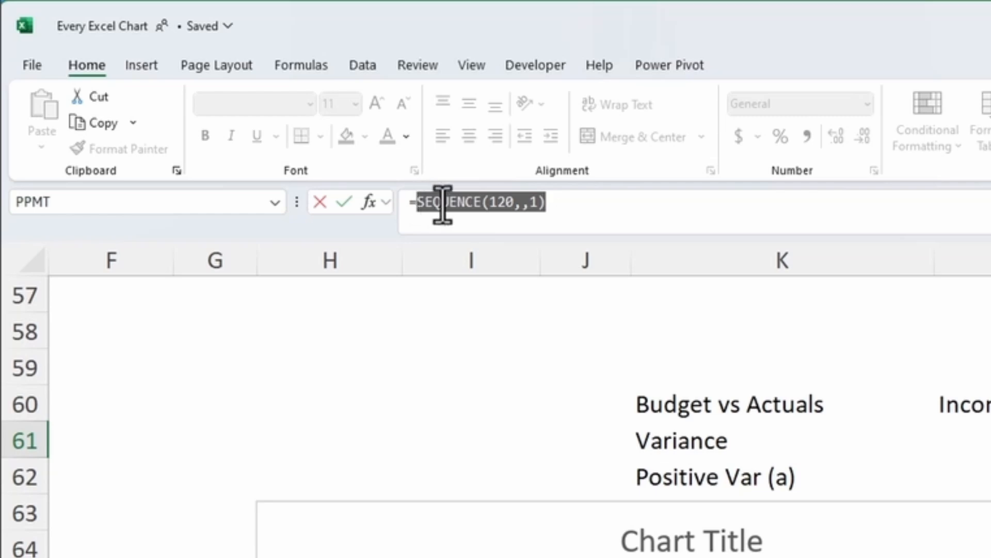
left_click(600, 206)
type("-")
key("ctrl+v")
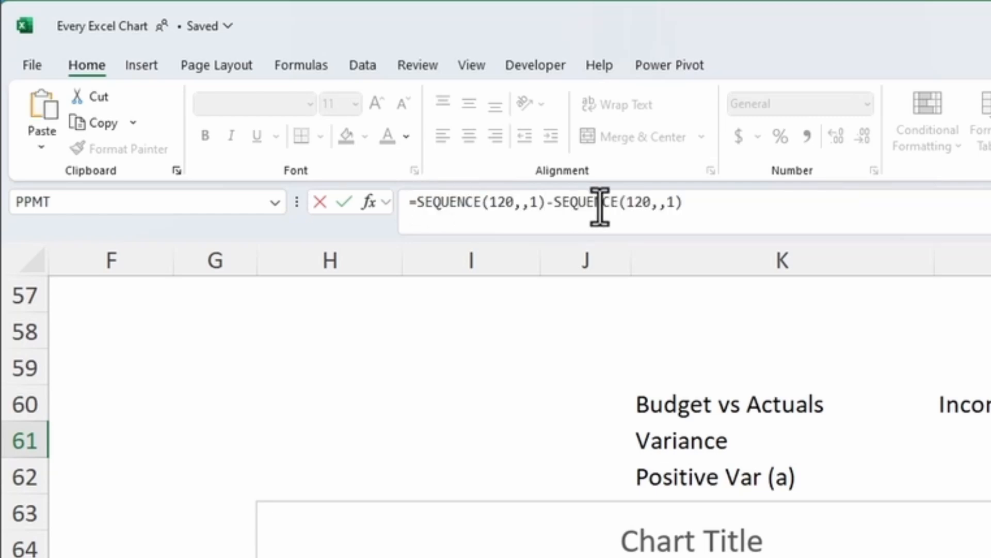
left_click(666, 202)
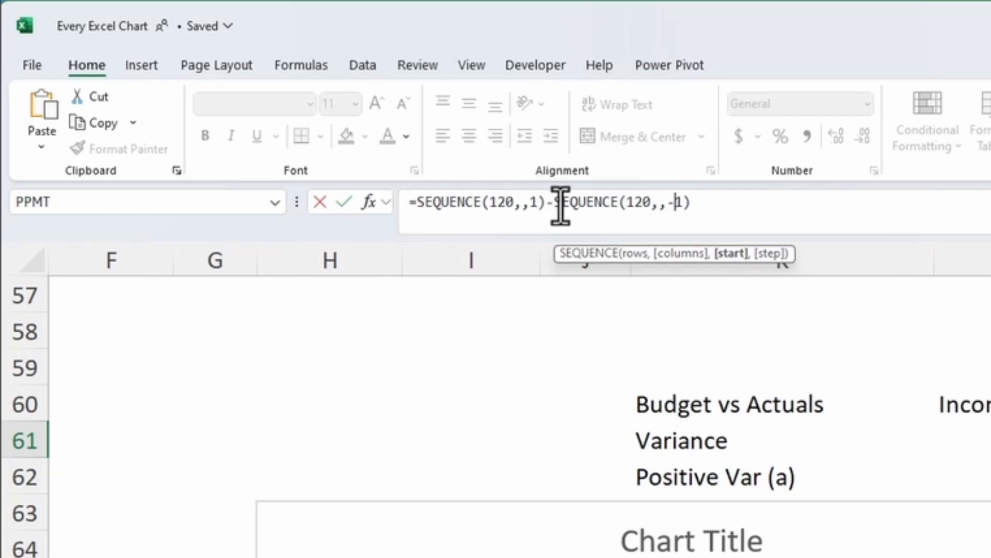
left_click(628, 203)
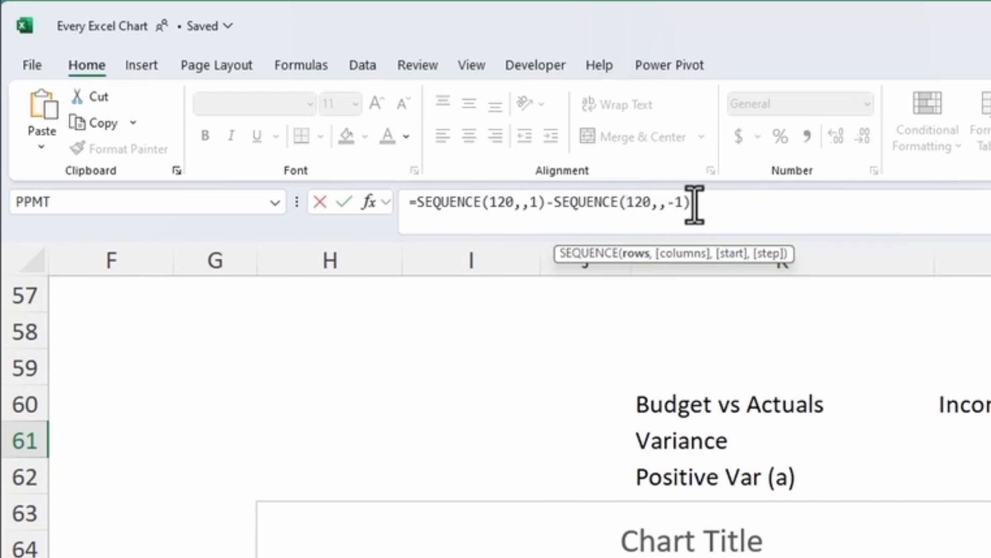
key("Return")
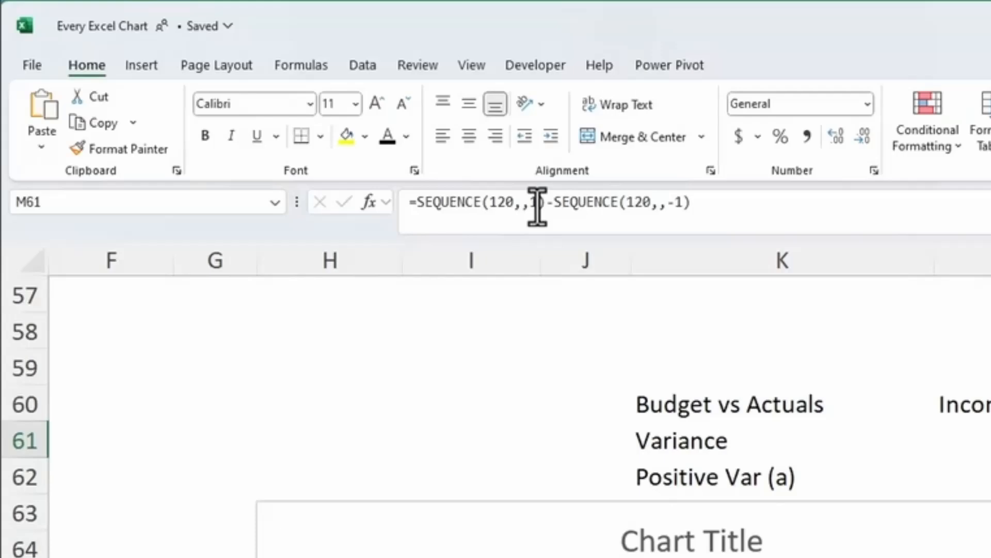
Step: Change the first sequence's start value in M61 to 0 and check the spilled range under 120 Seconds
double_click(302, 46)
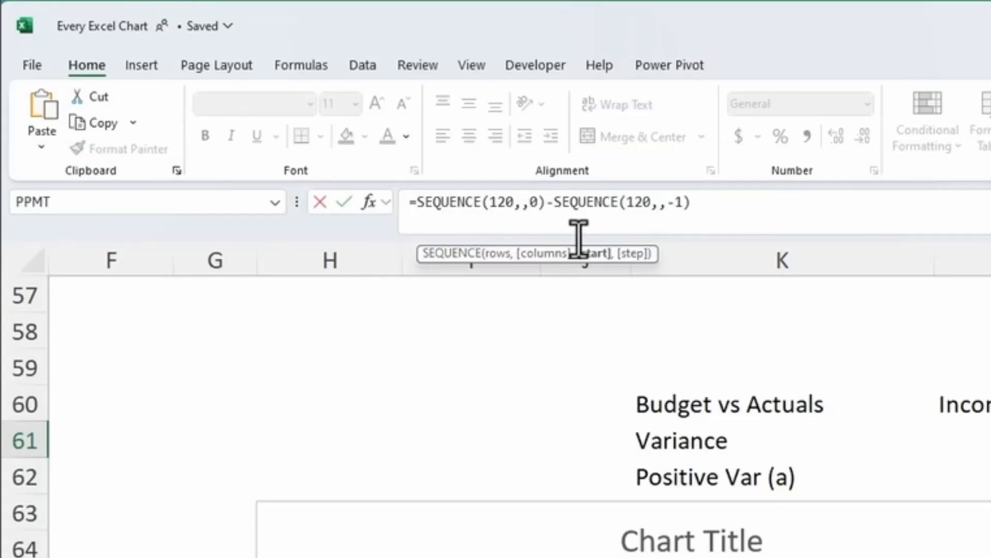
key("Return")
key("Up")
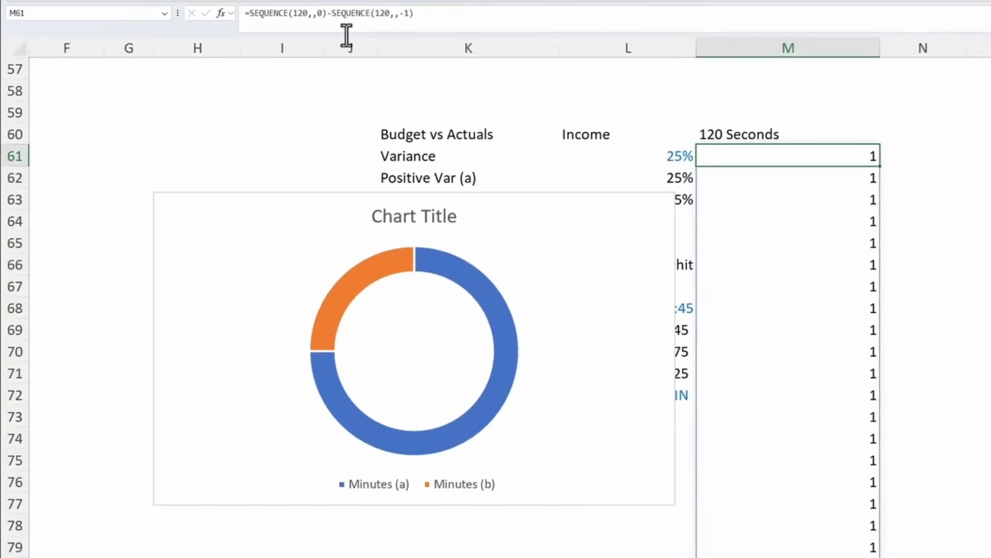
key("ctrl+shift+Down")
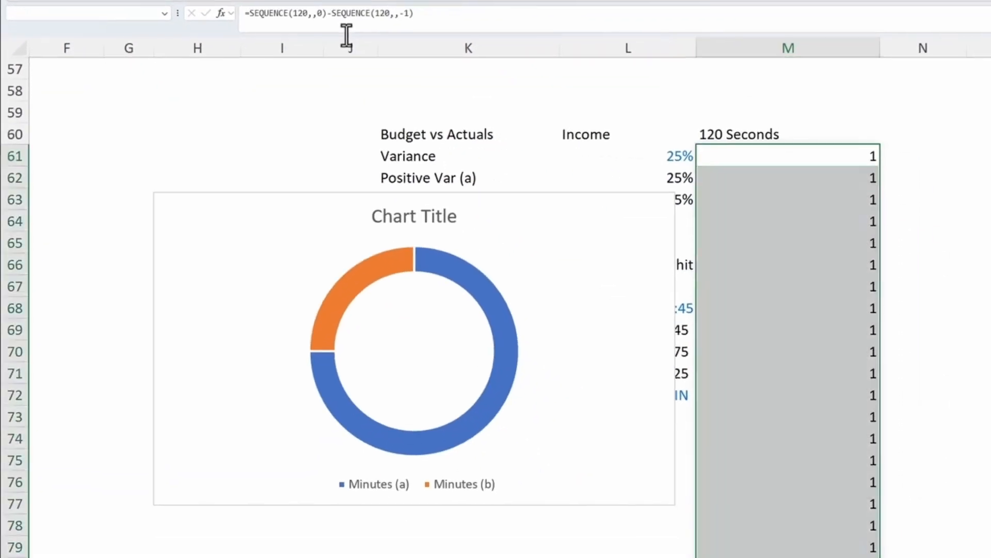
key("Down")
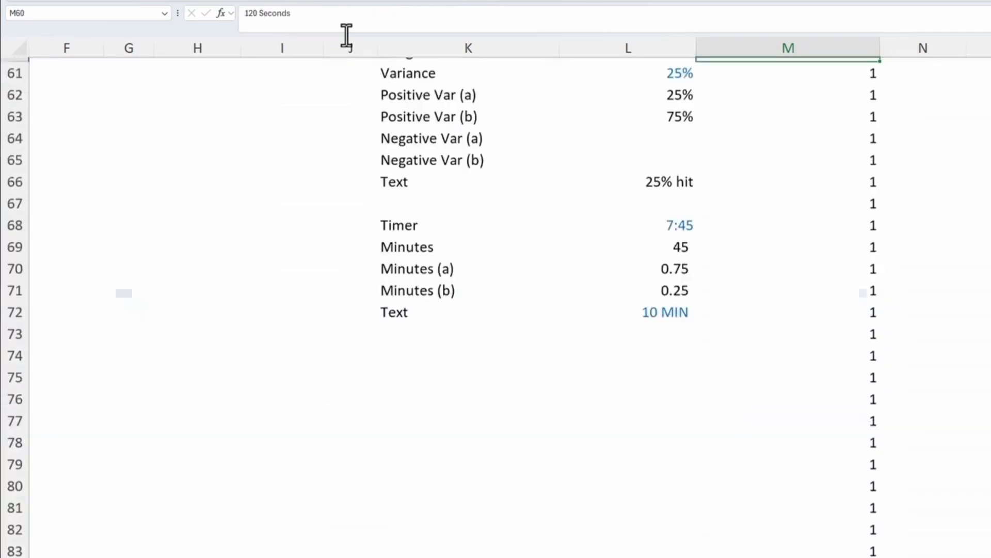
Step: Add a second series to the Minutes doughnut chart, using the 120 Seconds values in Data!$M$61:$M$180
left_click(619, 136)
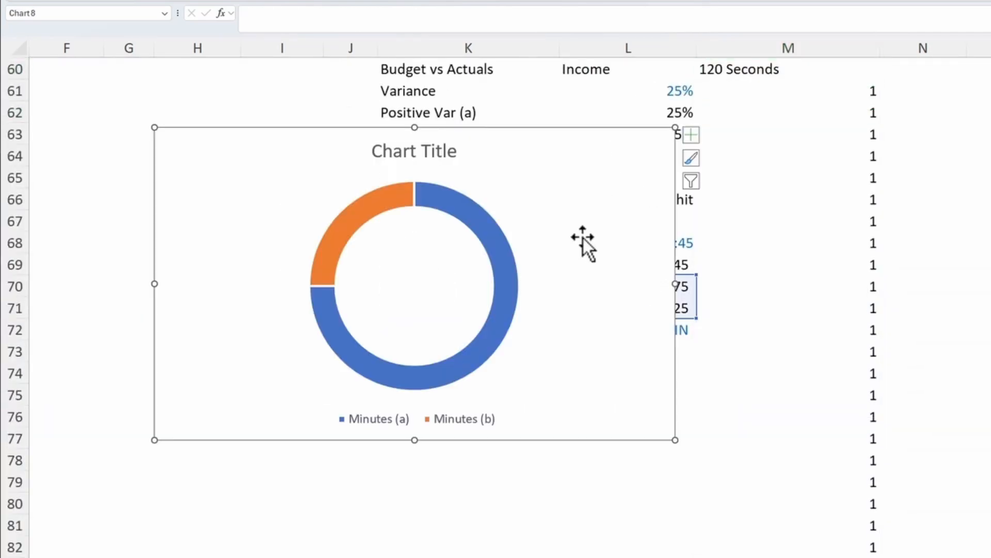
right_click(502, 286)
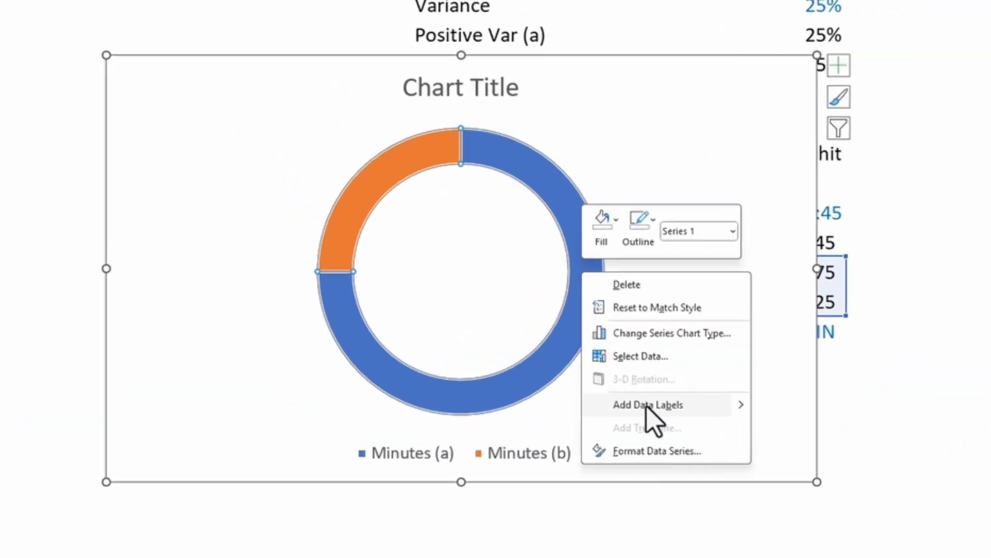
key("Escape")
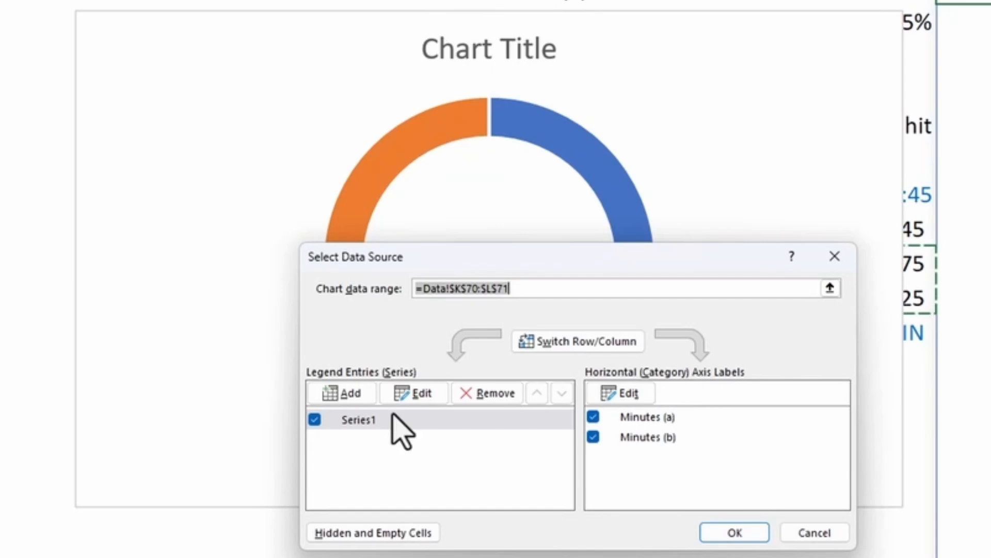
left_click(350, 400)
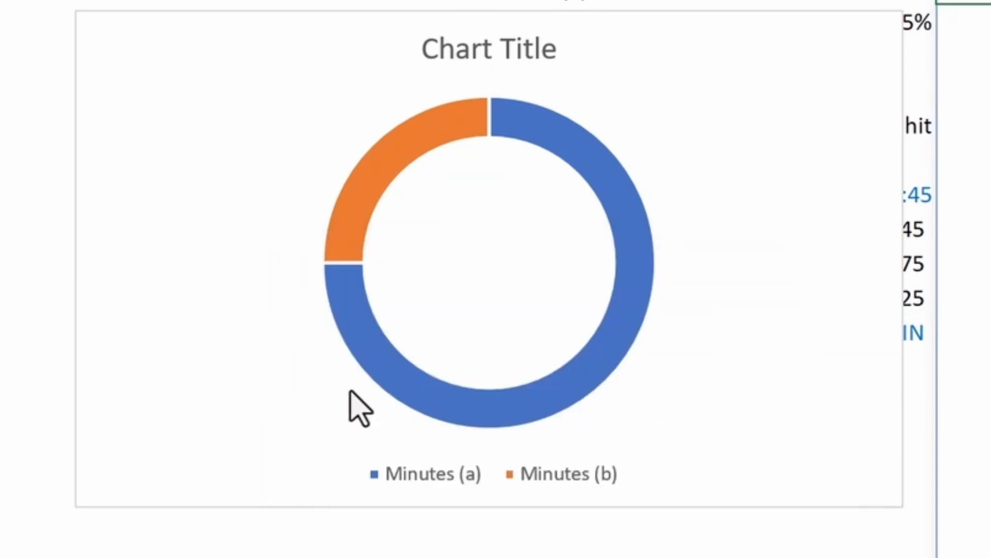
left_click(619, 424)
left_click(832, 97)
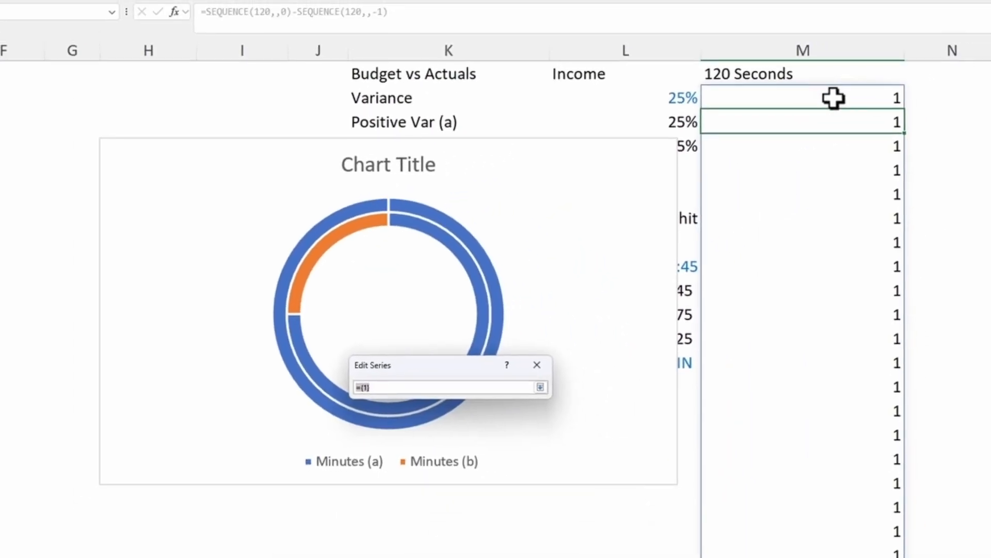
key("ctrl+shift+Down")
left_click(540, 387)
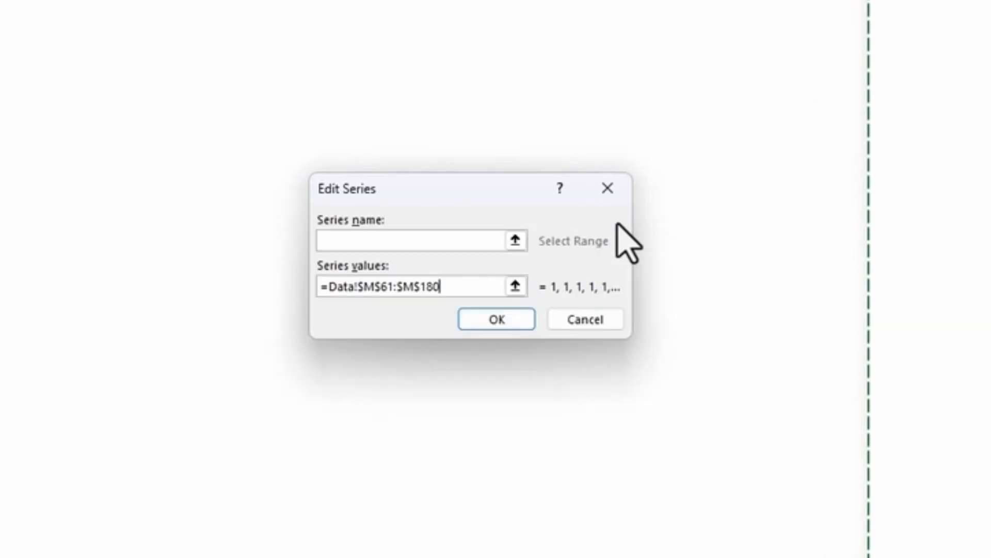
left_click(508, 323)
left_click(658, 416)
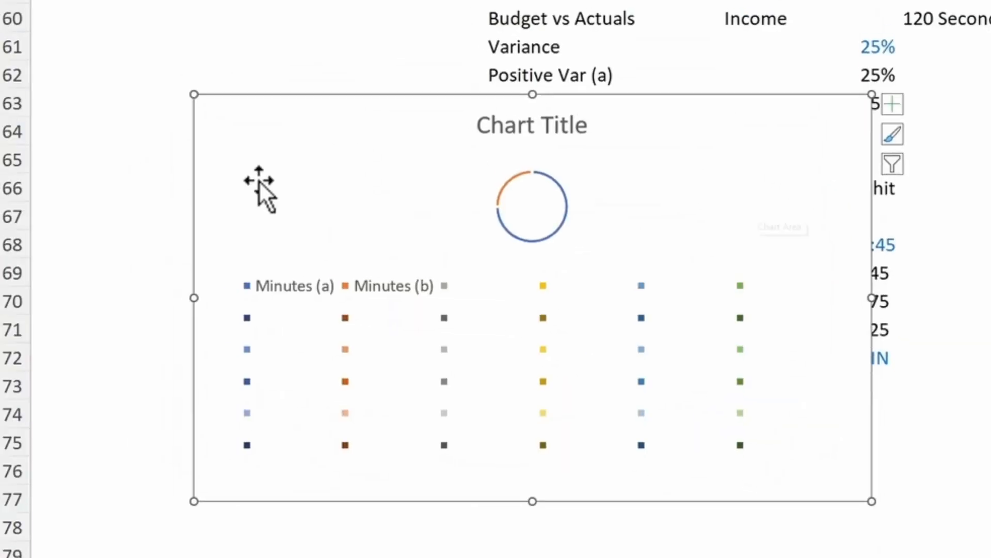
Step: Plot Series2 as a doughnut on the secondary axis through the chart's custom combination settings
left_click(567, 217)
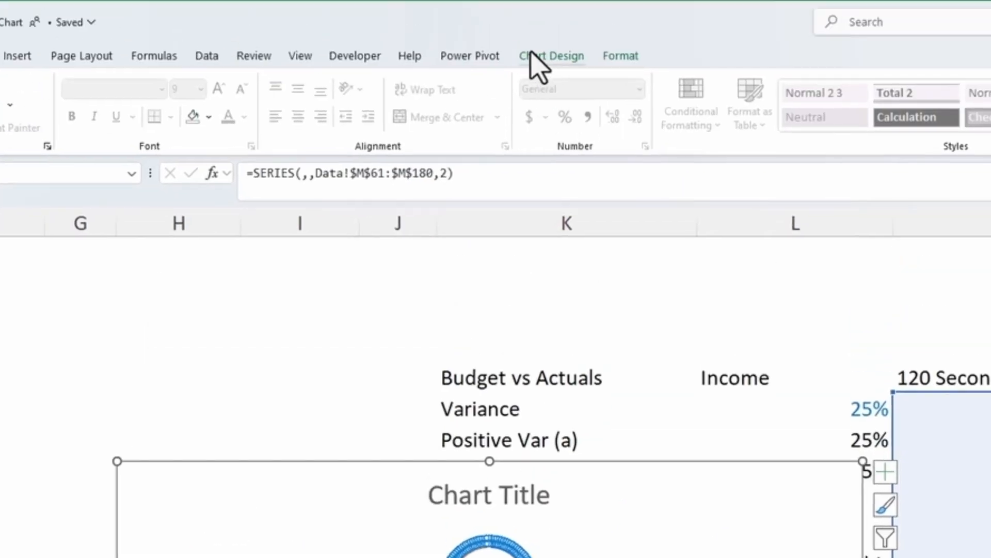
left_click(570, 61)
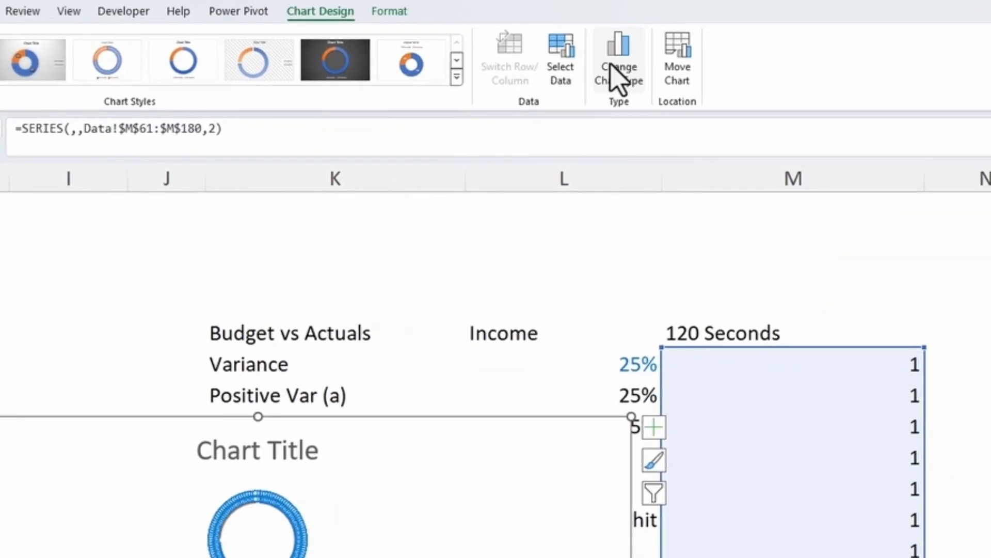
left_click(618, 72)
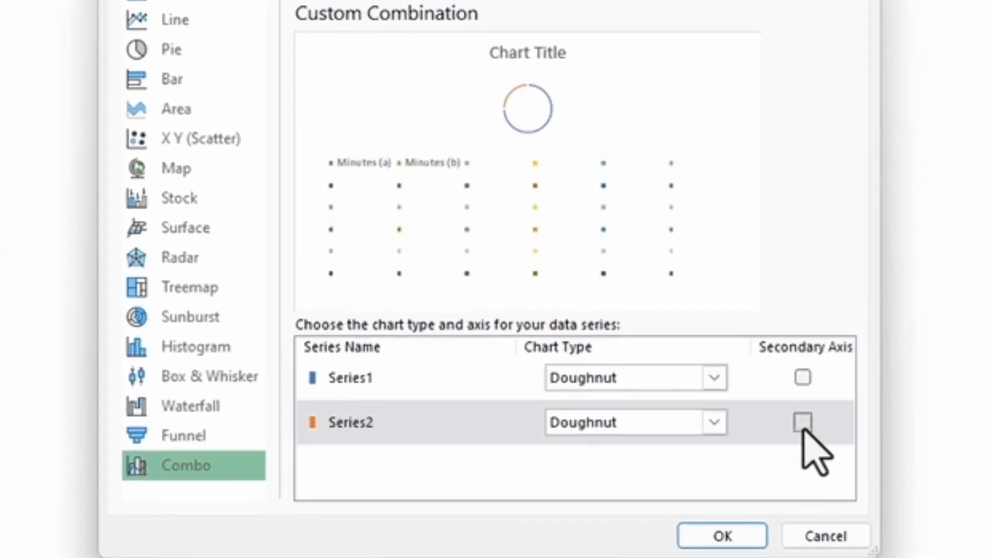
left_click(703, 417)
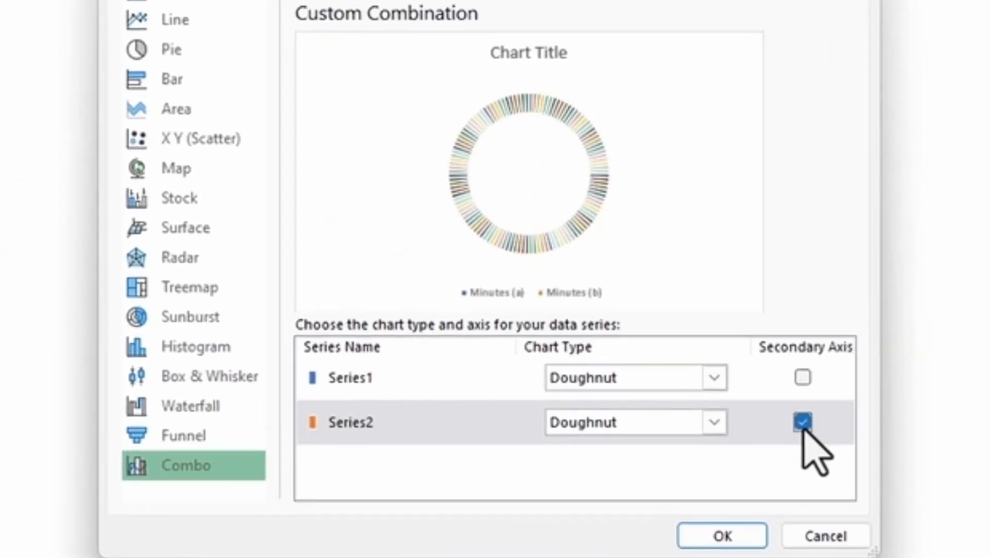
left_click(715, 529)
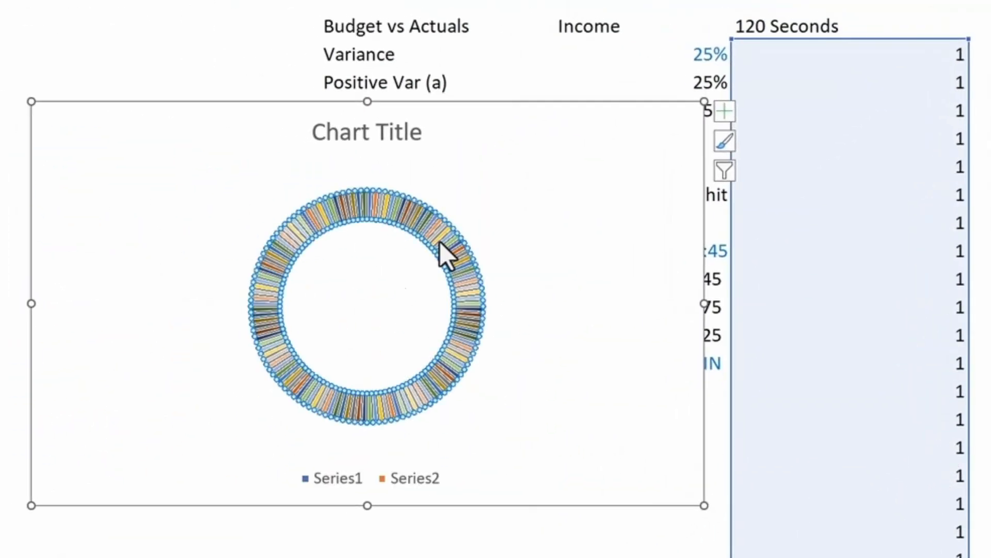
Step: Give the 120-segment Series 2 ring a light grey outline and no fill
right_click(440, 242)
left_click(496, 197)
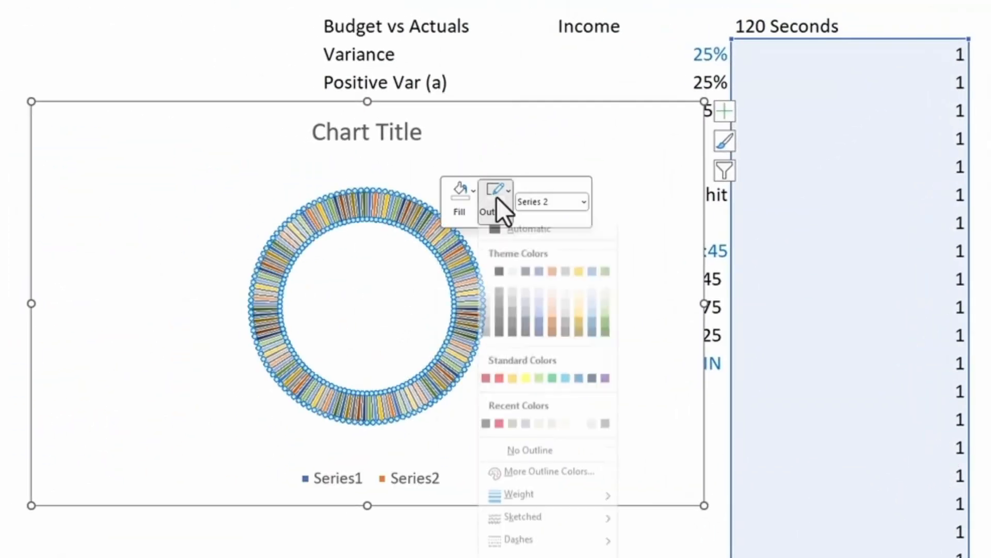
left_click(488, 316)
left_click(462, 201)
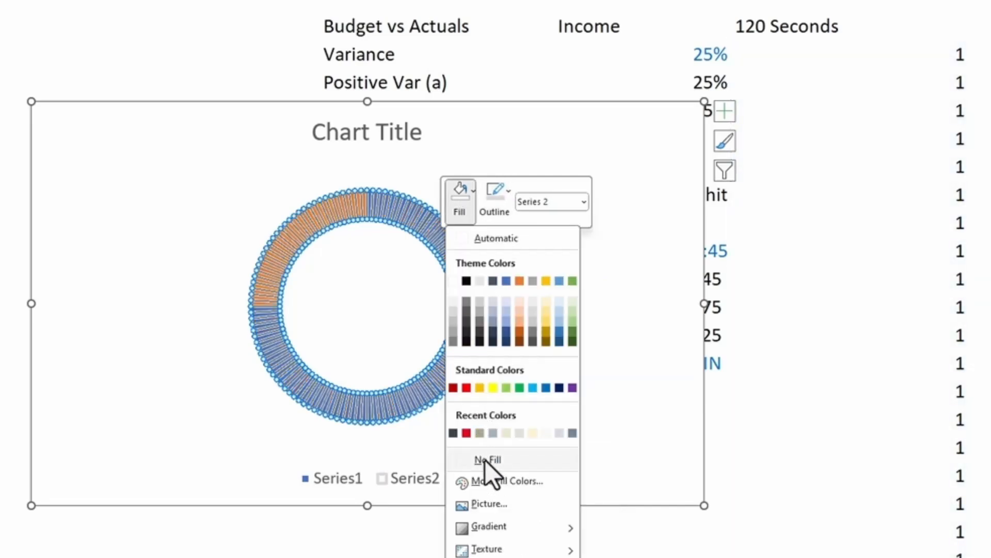
left_click(485, 460)
left_click(421, 550)
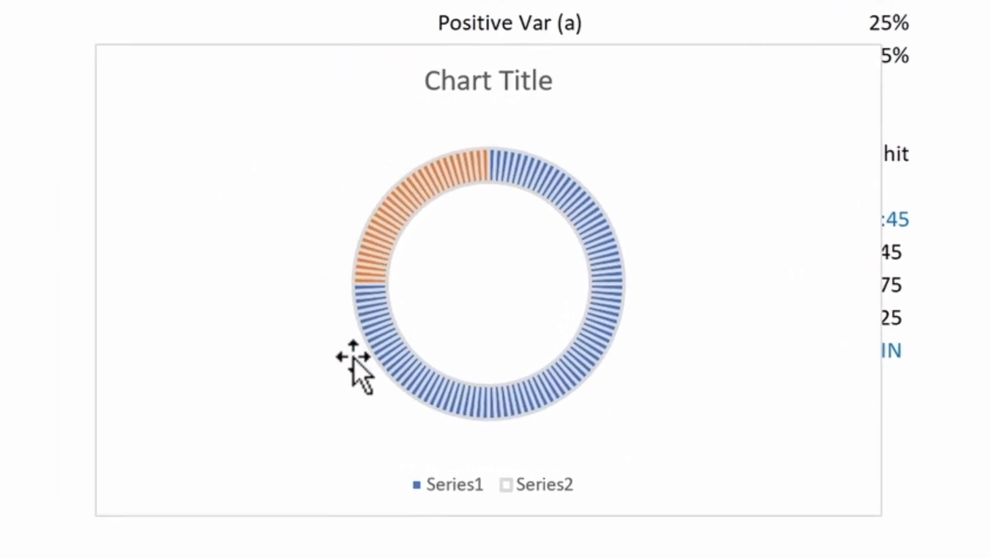
Step: Set the outline weight of the 120-segment Series 2 ring to ½ pt
right_click(443, 173)
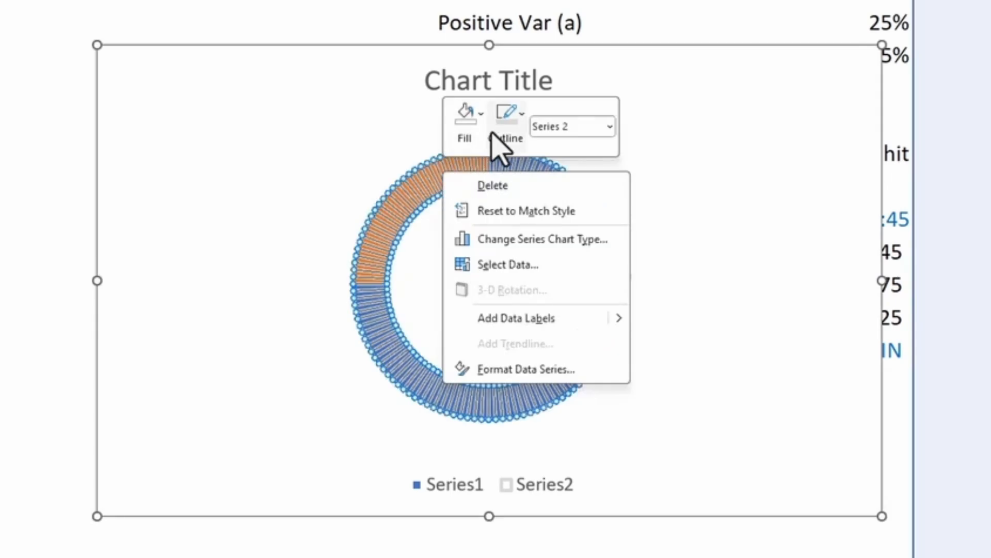
left_click(507, 137)
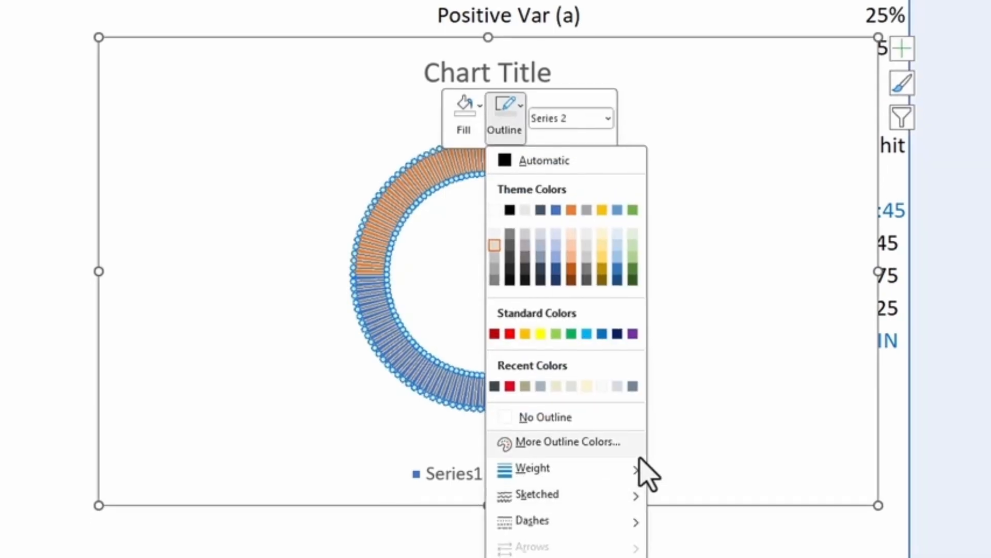
mouse_move(638, 483)
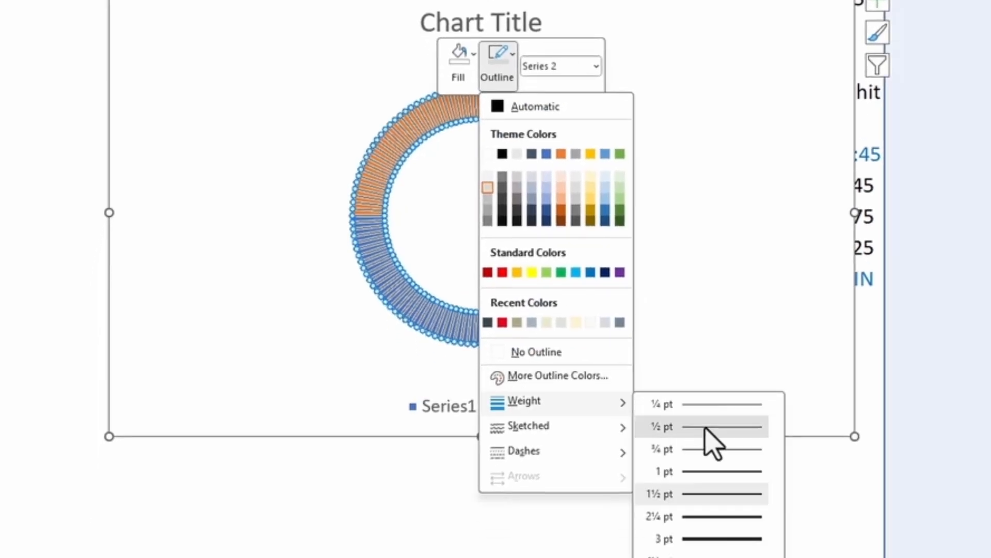
left_click(704, 427)
left_click(547, 543)
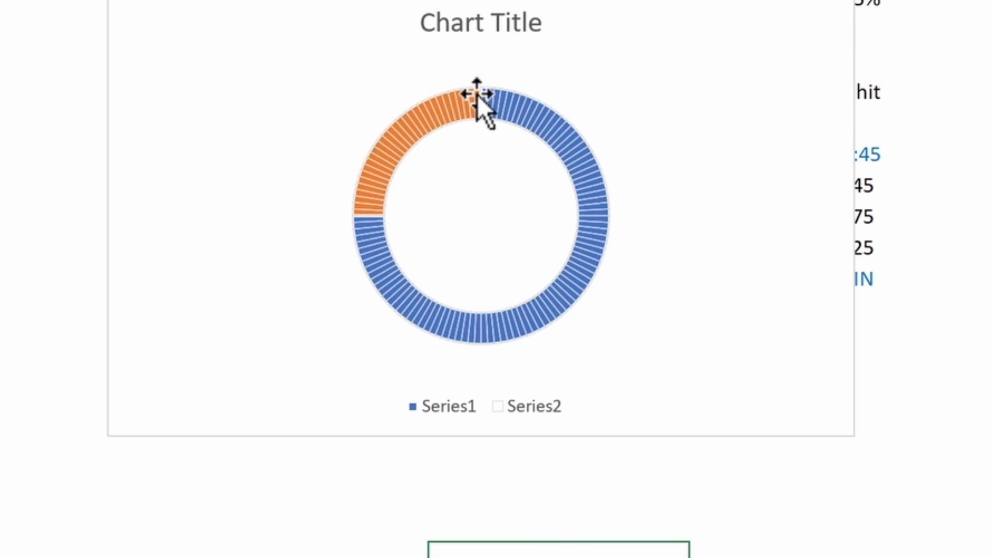
Step: Set the doughnut hole size to 90% for both Series 1 and Series 2
left_click(454, 98)
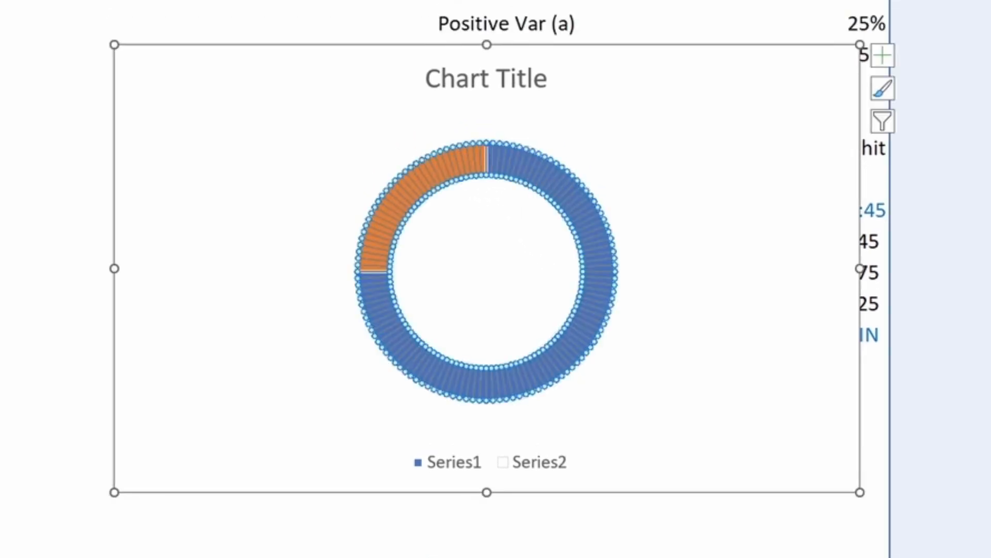
key("Escape")
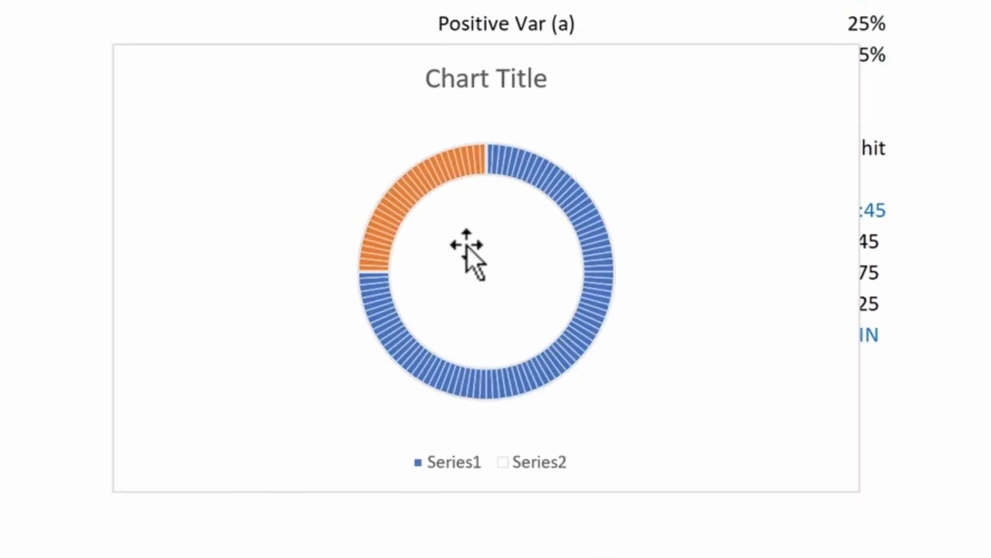
right_click(521, 161)
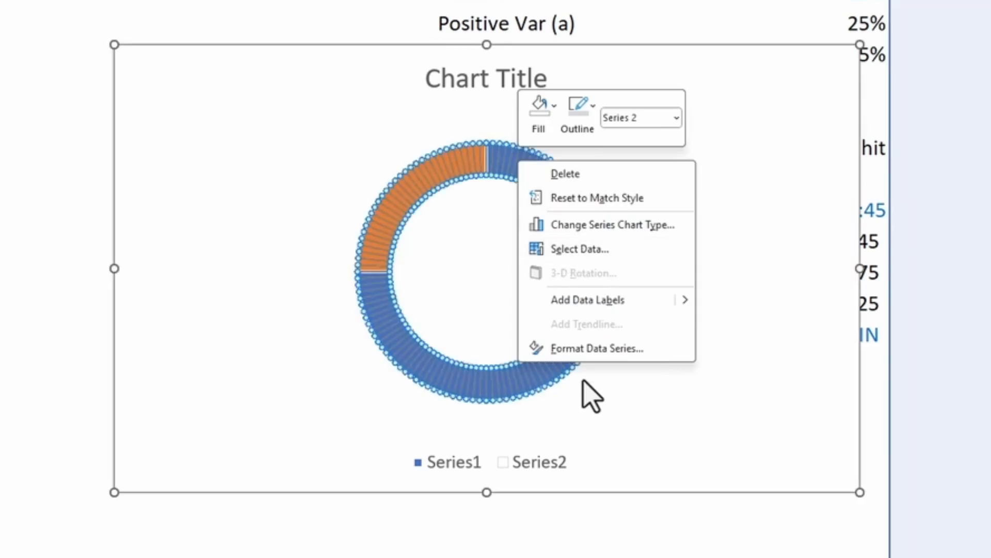
left_click(583, 358)
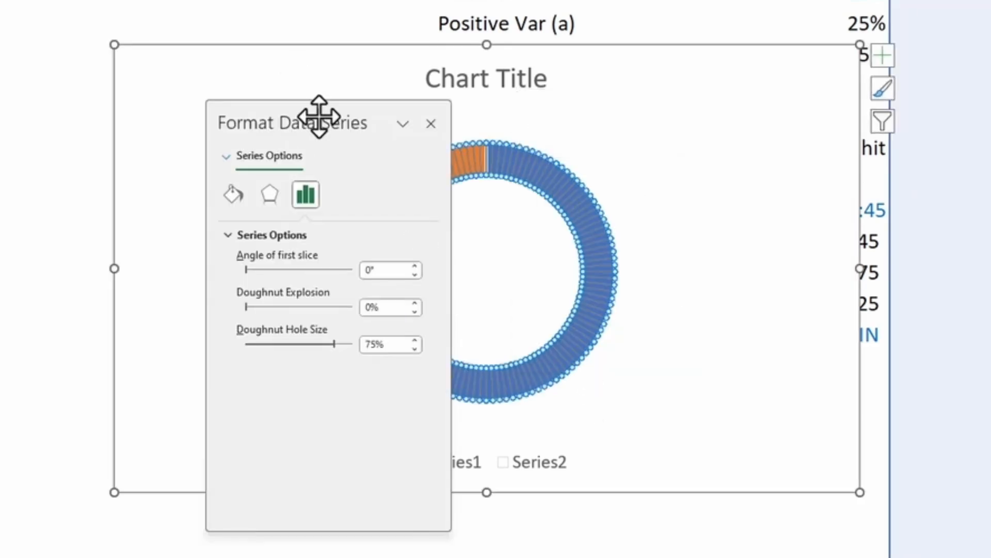
left_click_drag(319, 115, 943, 72)
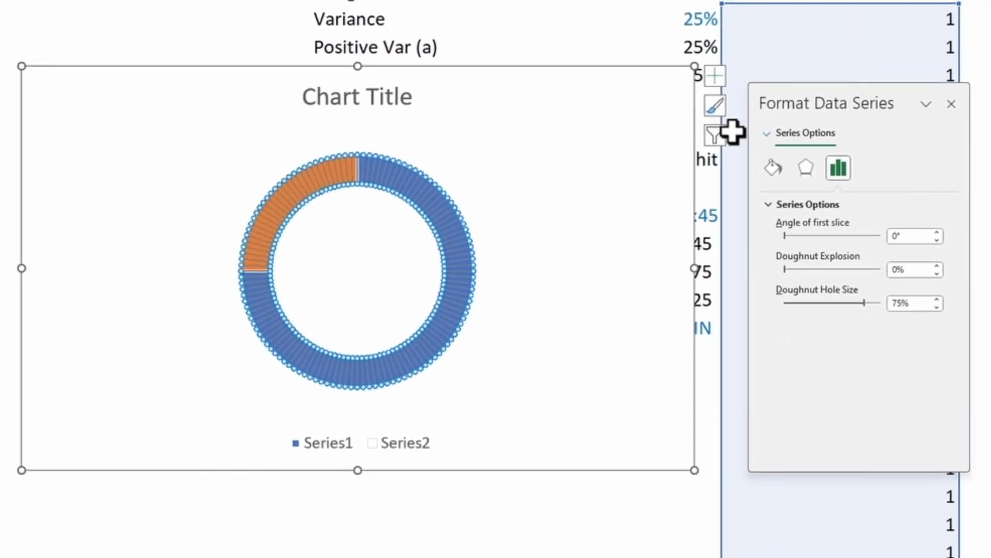
left_click(769, 136)
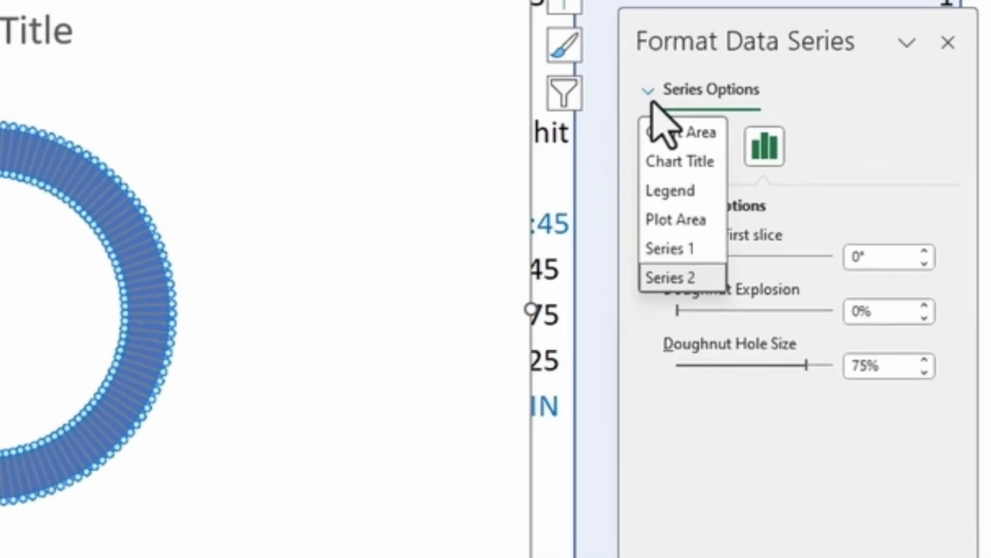
left_click(675, 249)
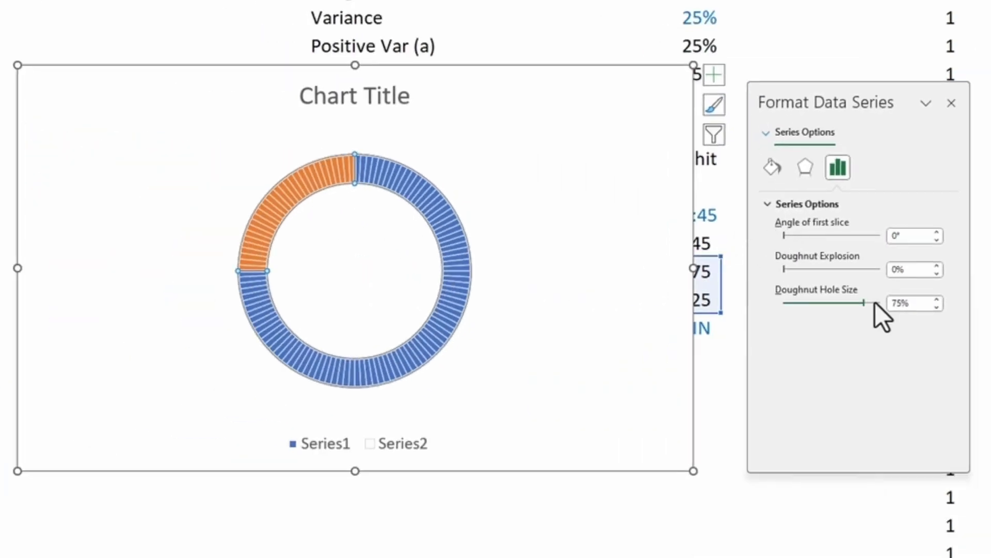
left_click_drag(863, 302, 881, 302)
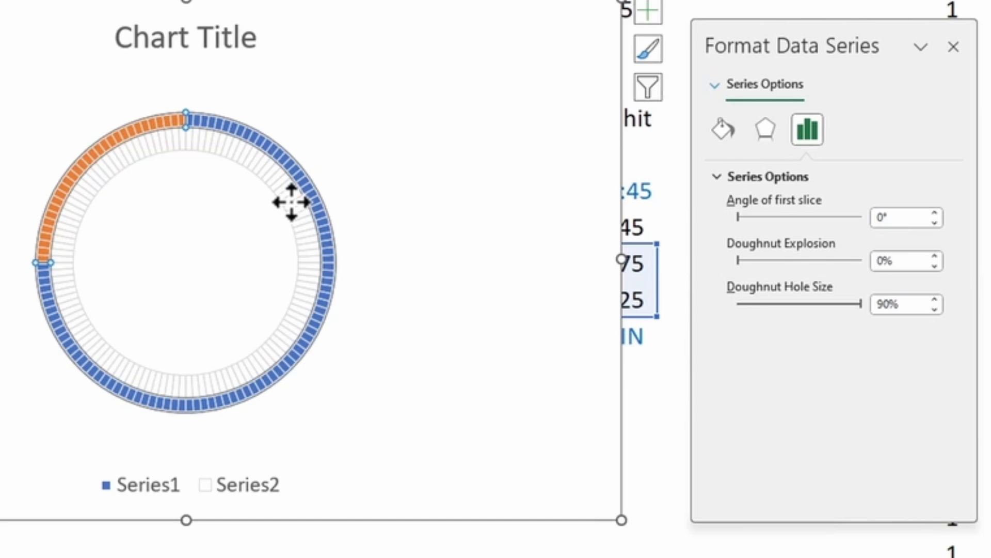
key("ctrl+z")
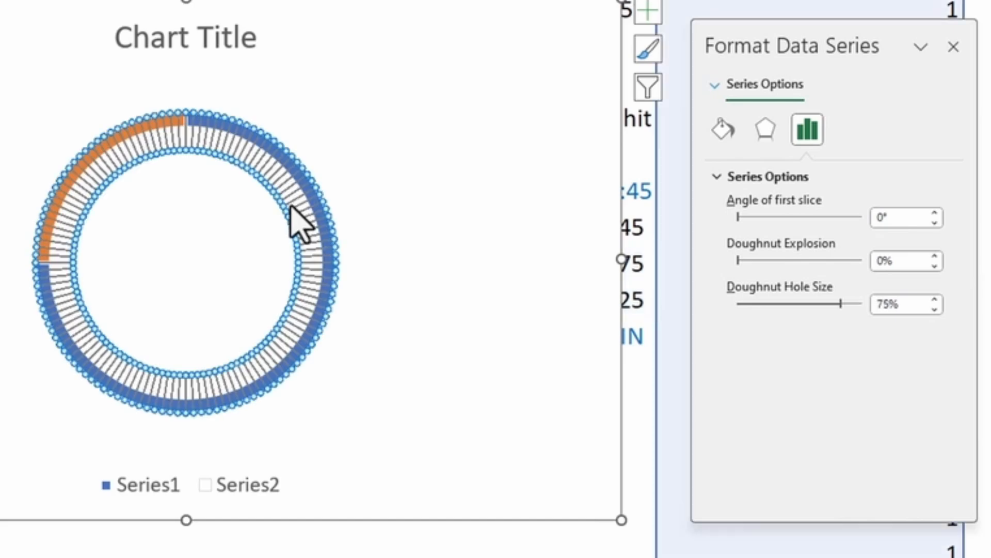
left_click_drag(841, 303, 896, 305)
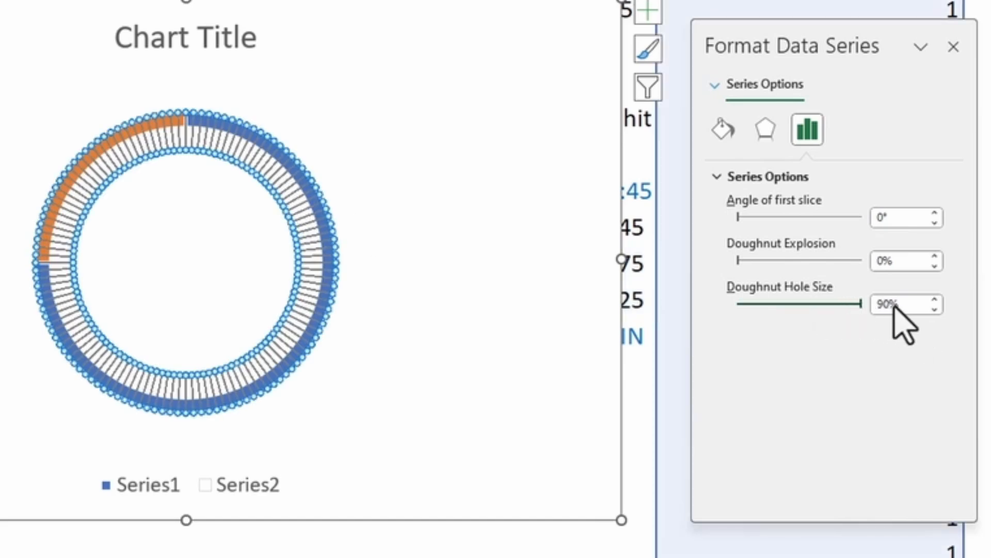
Step: Take Series2 off the secondary axis in the combination chart settings, keeping both series as doughnuts
left_click(640, 242)
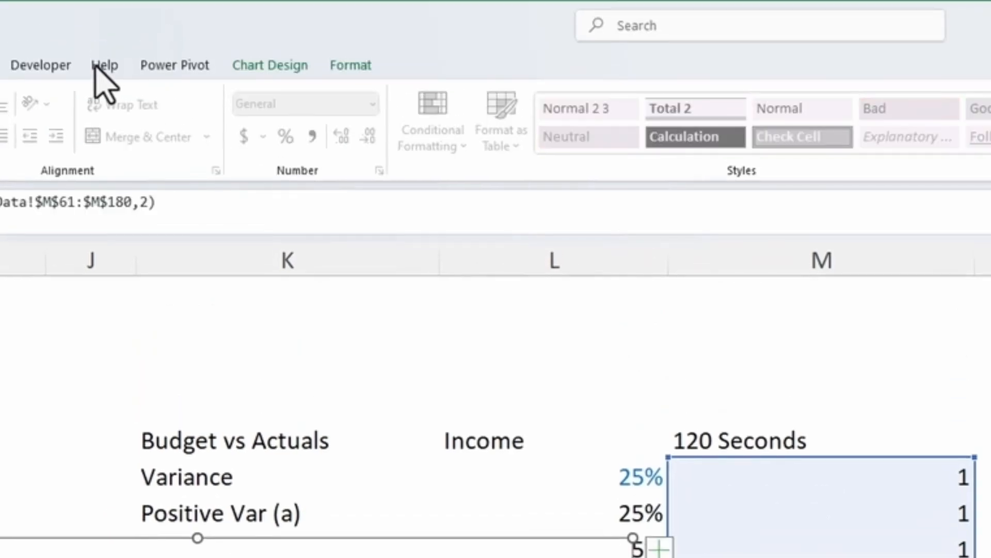
left_click(268, 66)
left_click(631, 131)
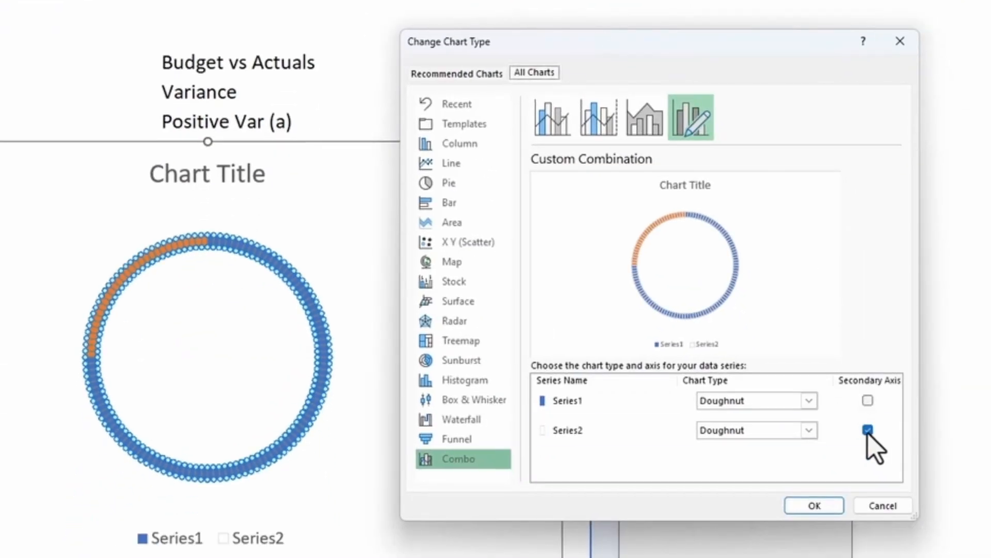
left_click(868, 430)
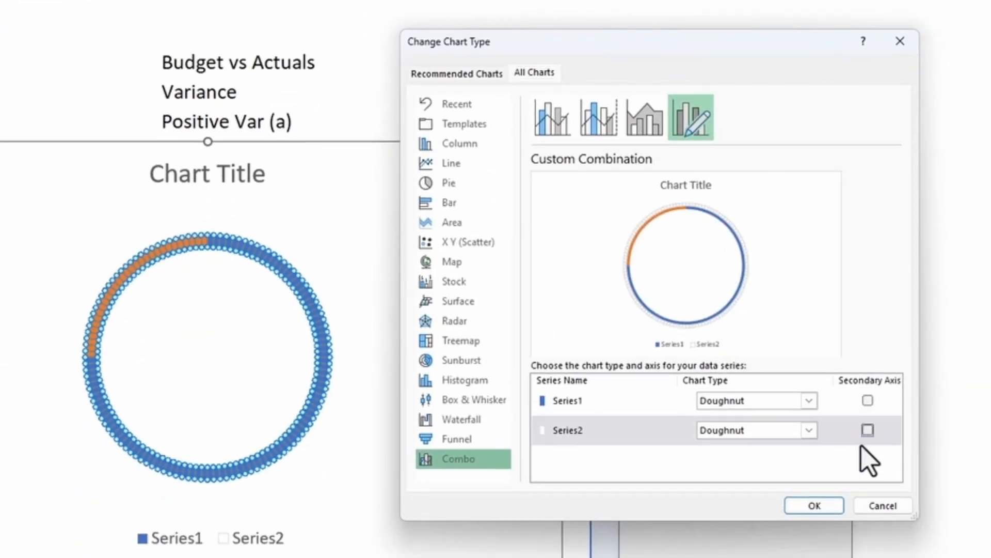
left_click(814, 505)
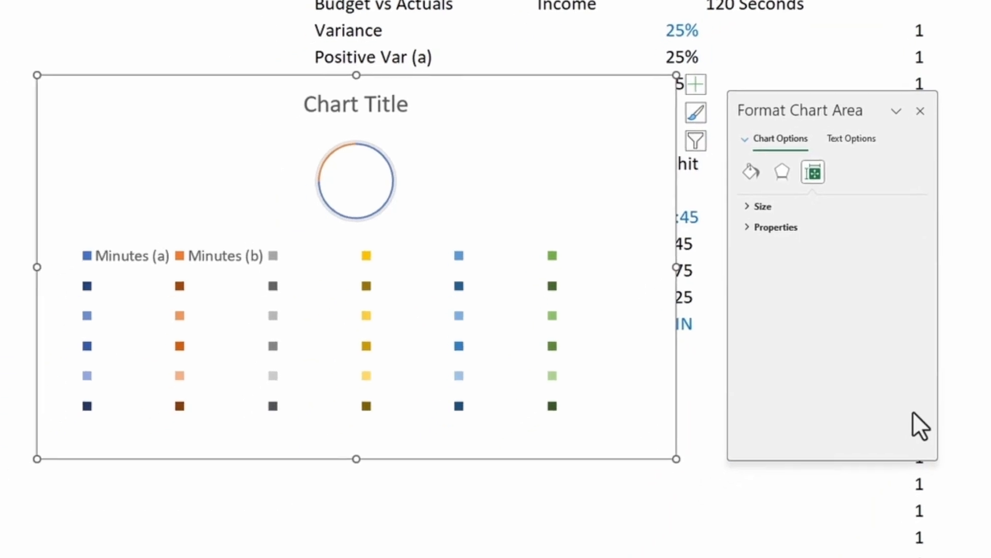
Step: Delete the doughnut chart's legend and select the Series 1 minutes ring
left_click(361, 255)
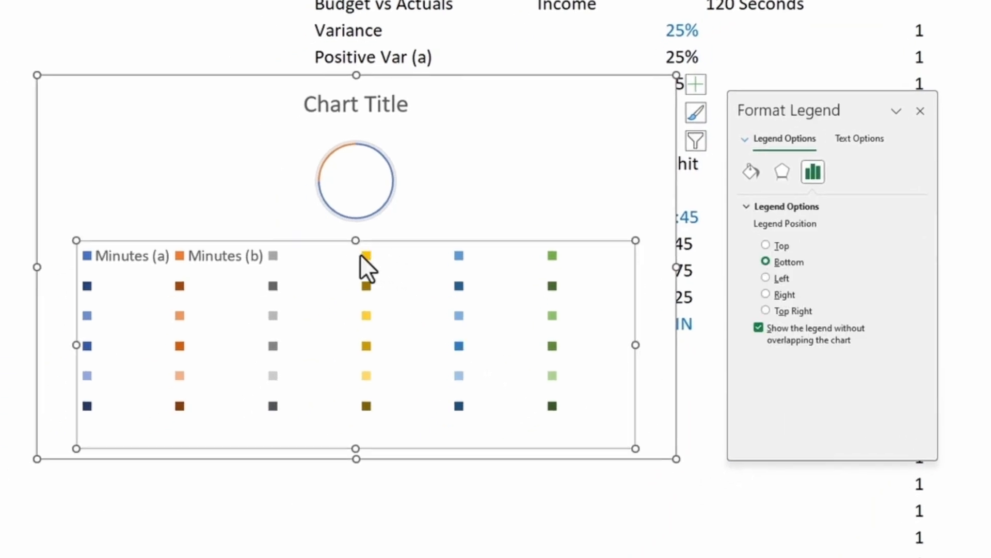
key("Delete")
left_click(263, 191)
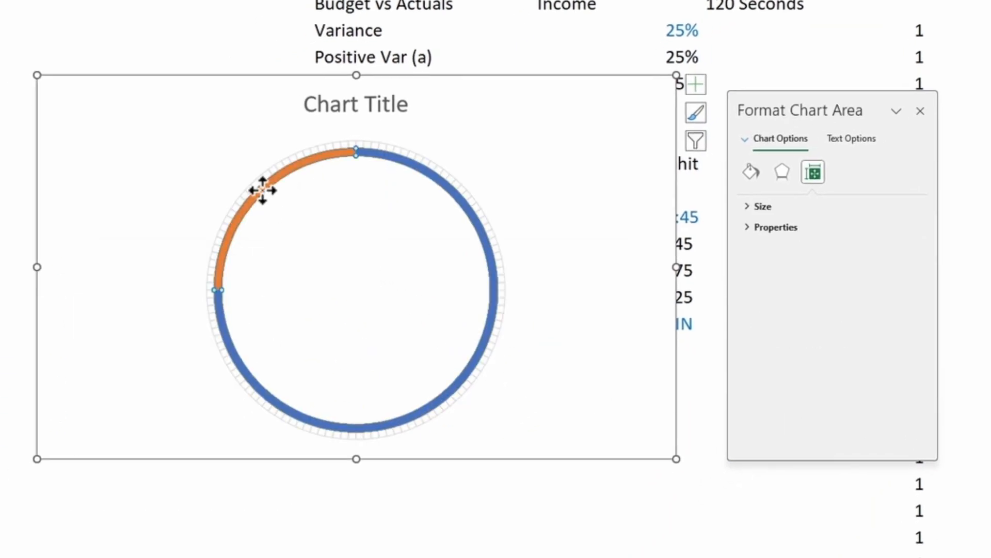
Step: Fill the orange Minutes (b) slice of the Series 1 ring with solid white
left_click(263, 191)
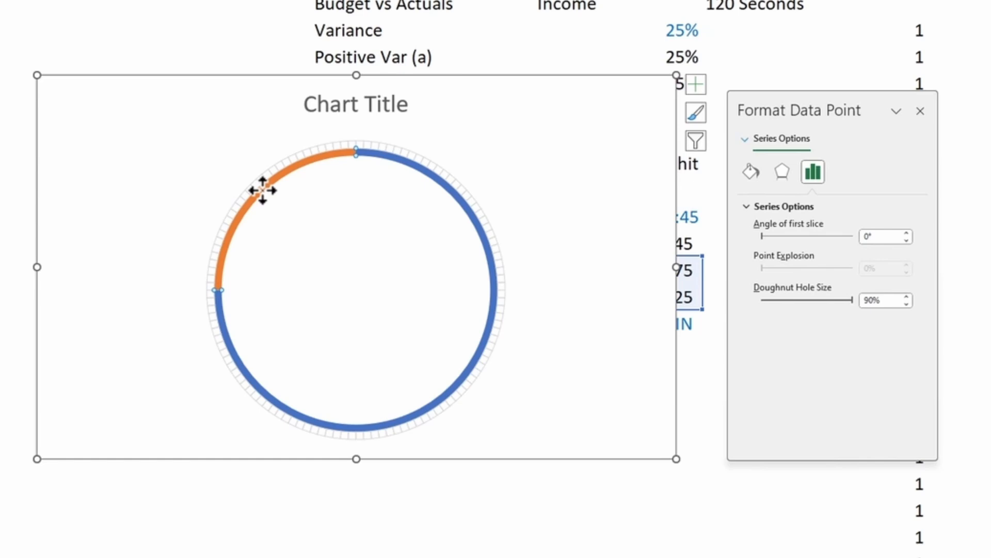
left_click(751, 170)
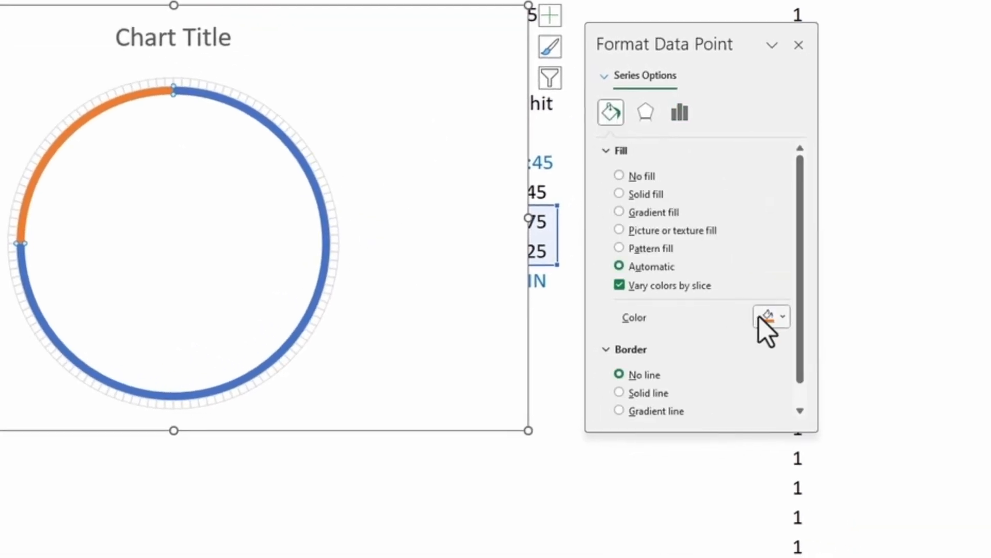
left_click(894, 355)
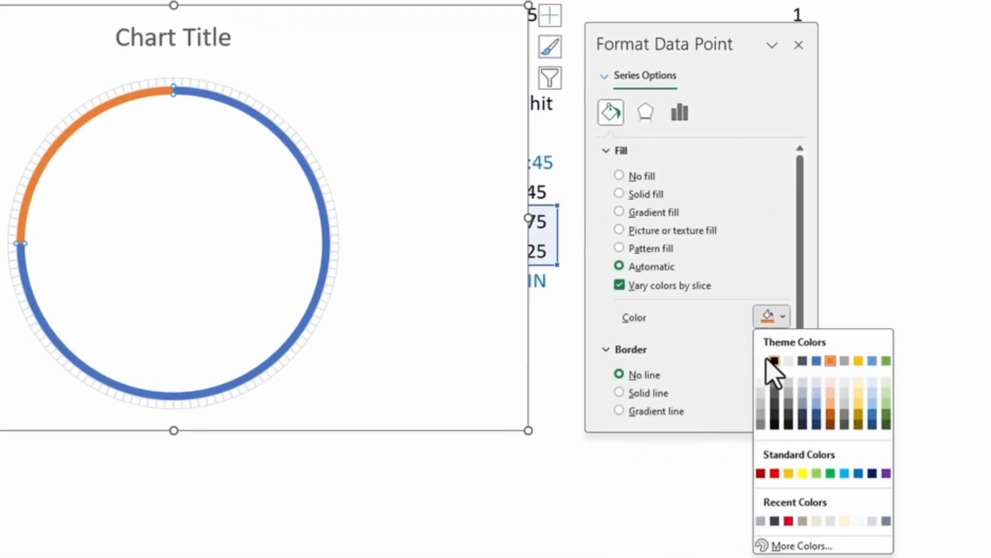
left_click(761, 362)
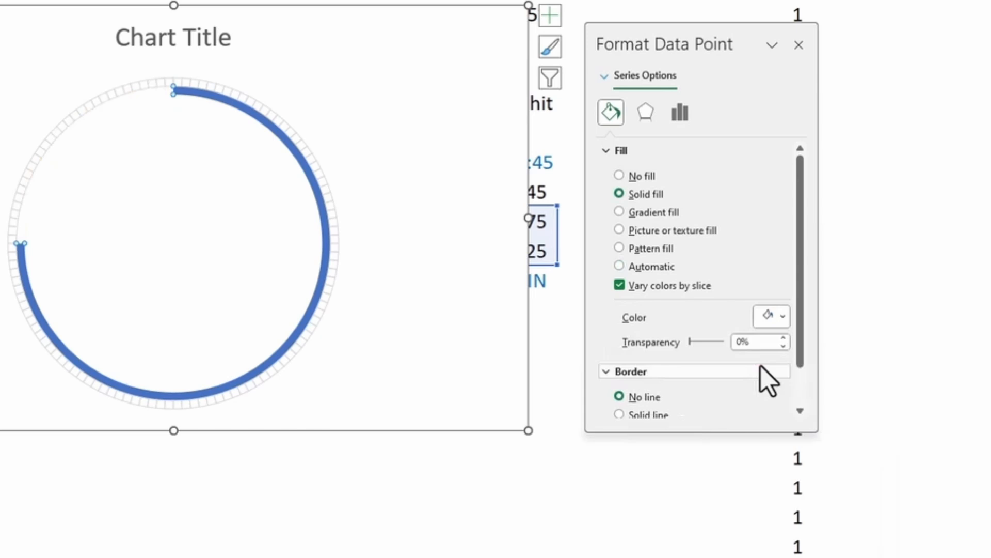
Step: Fill the blue Minutes (a) slice with the recently used blue-grey colour at 30% transparency
left_click(206, 101)
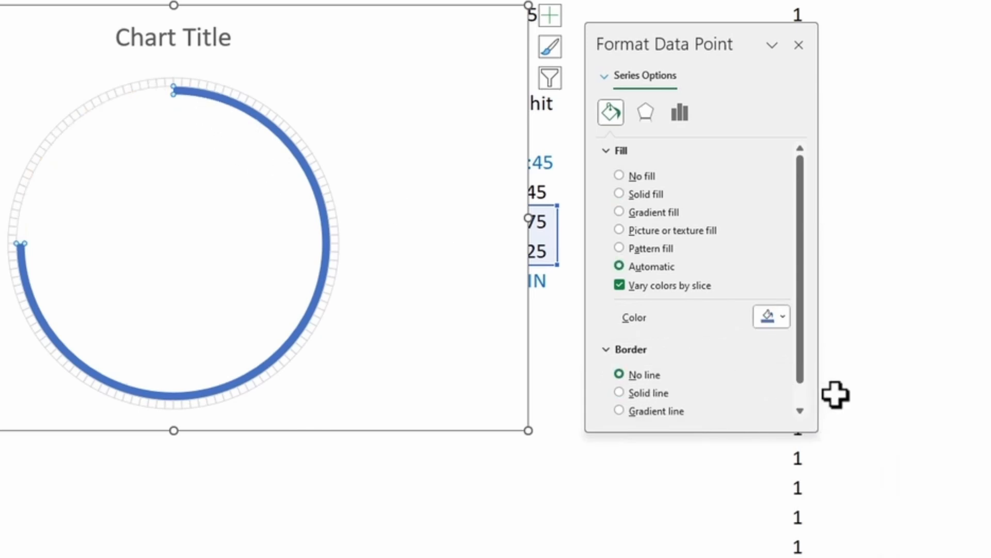
left_click(782, 318)
left_click(761, 520)
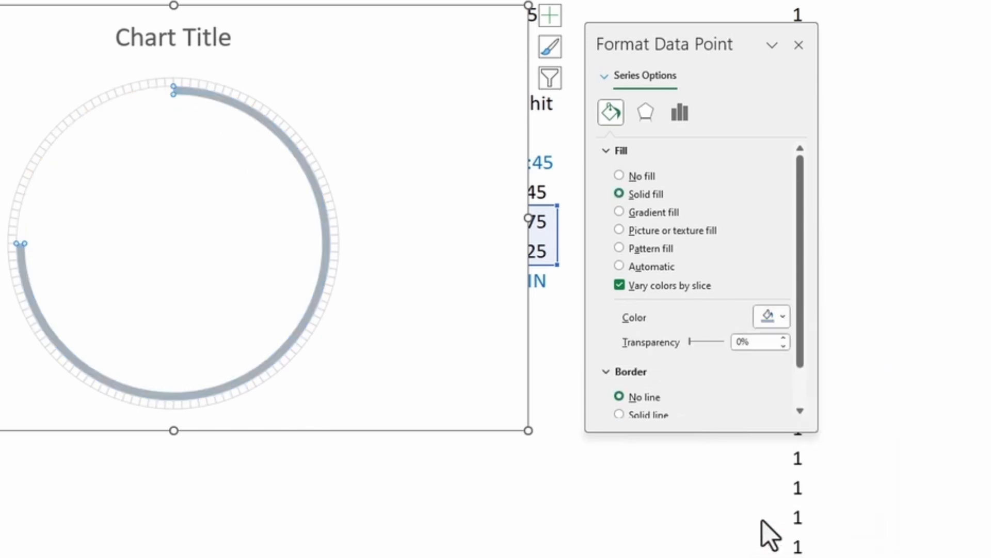
left_click(783, 337)
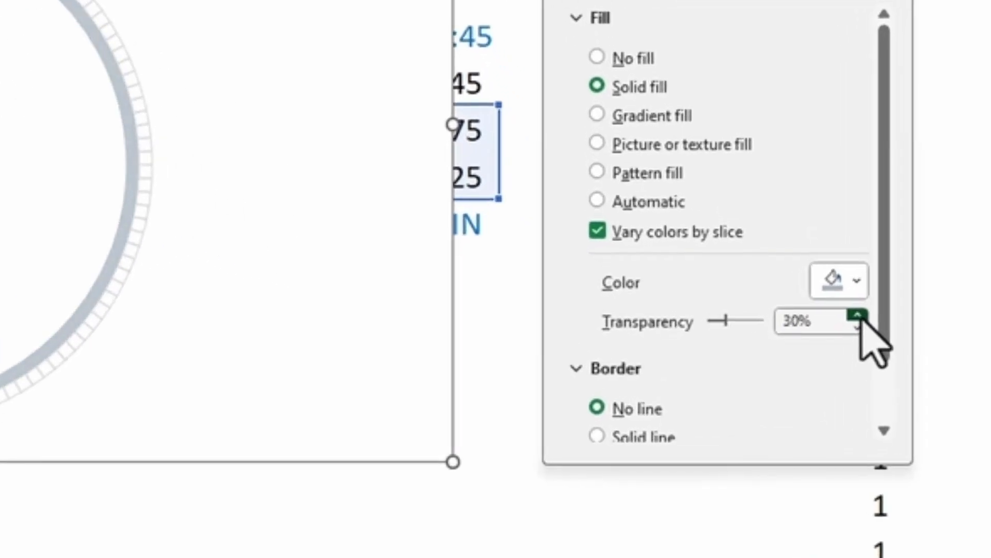
left_click(859, 329)
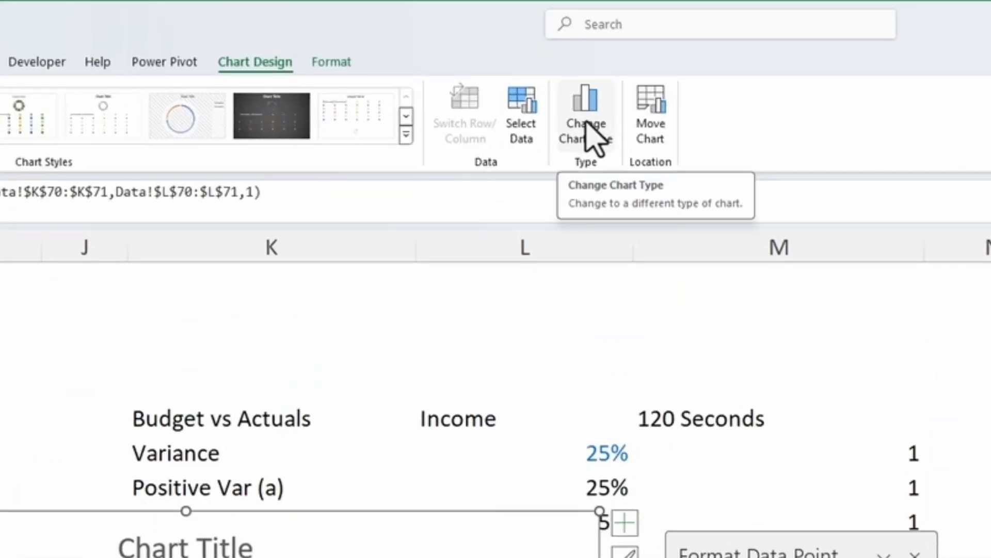
Step: Put Series2 back on the secondary axis in the combination chart settings so the two doughnut rings overlap
left_click(589, 128)
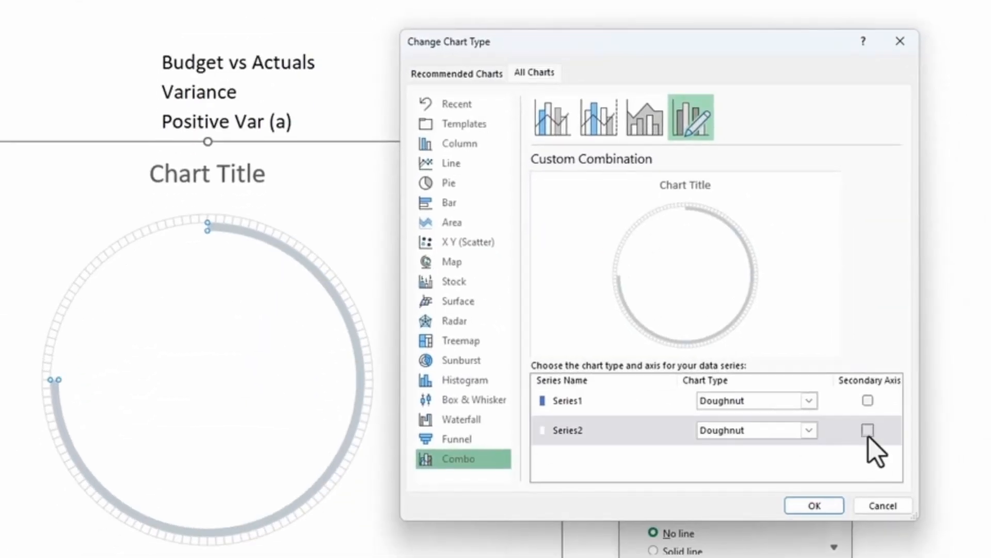
left_click(868, 432)
left_click(838, 496)
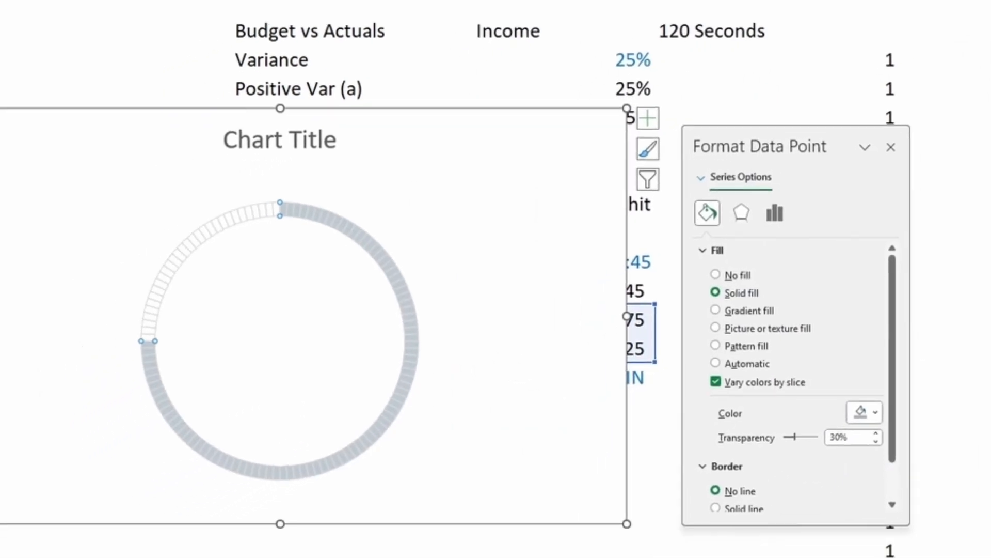
Step: Delete the chart title and set the chart area to no outline and no fill
left_click(283, 140)
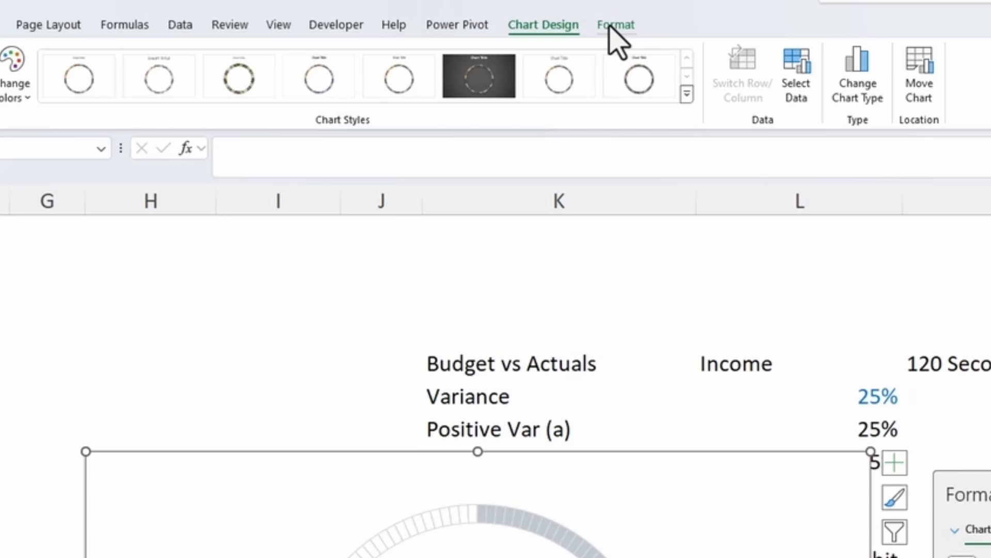
left_click(616, 25)
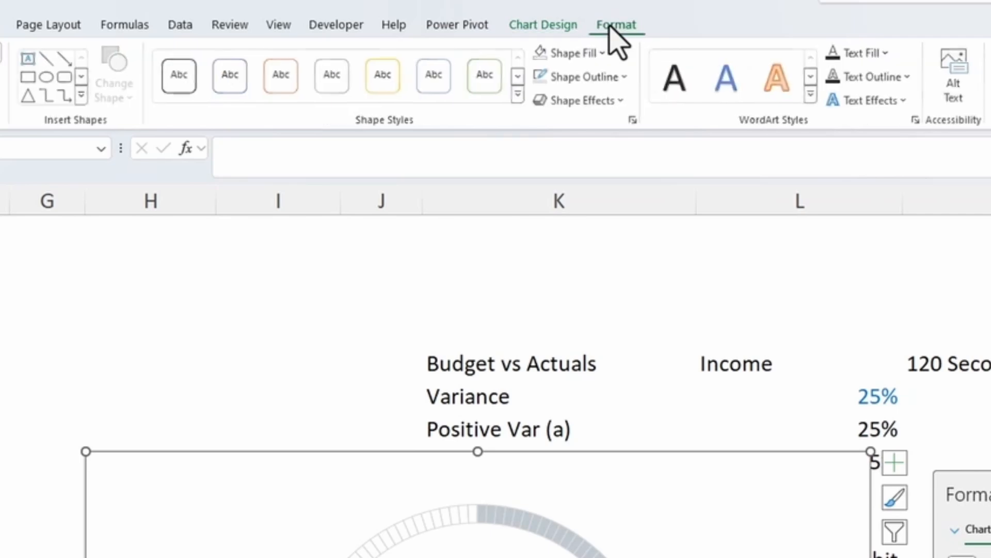
left_click(605, 86)
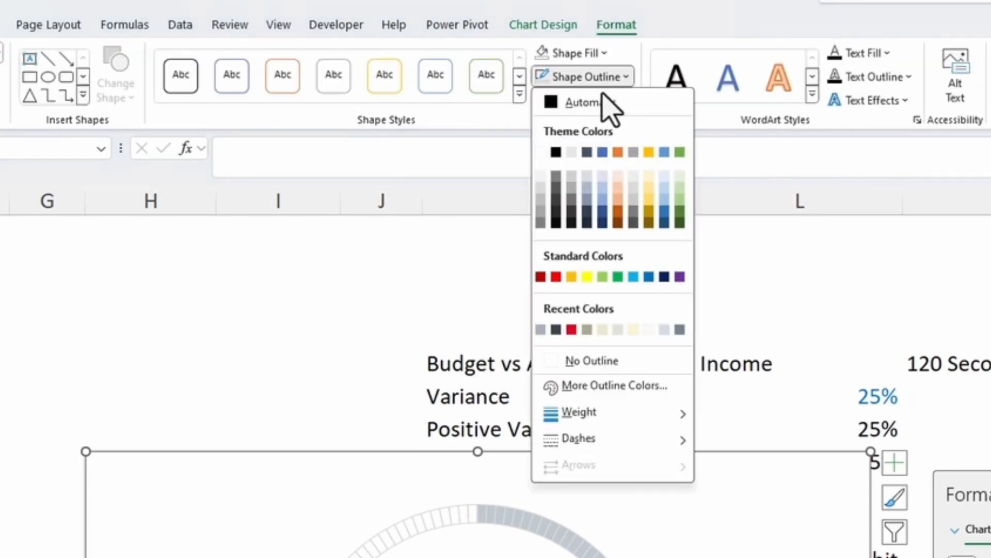
left_click(605, 361)
left_click(576, 53)
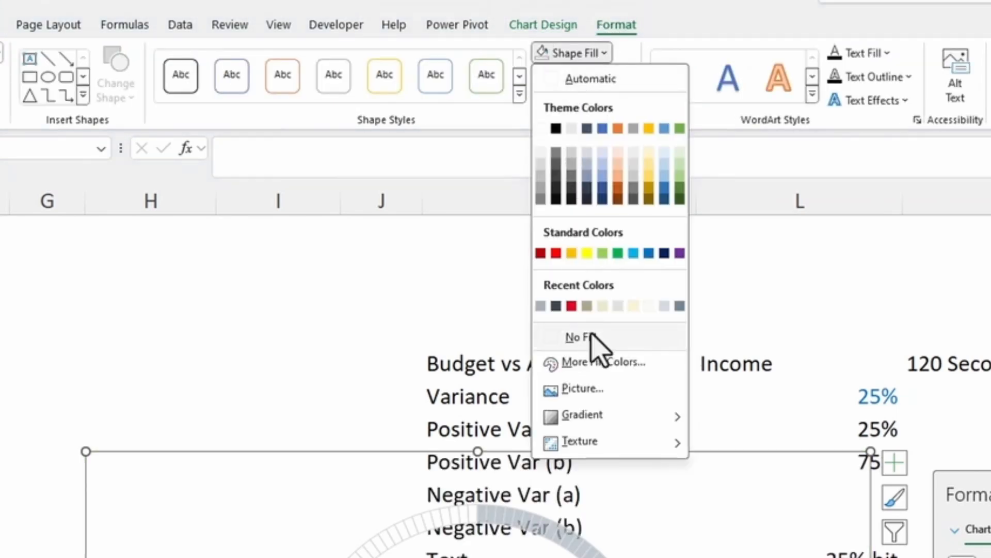
left_click(590, 339)
Step: Move the doughnut chart to the DISTRIBUTION & HIERARCHY sheet and resize it to fit the Stopwatch frame
key("ctrl+x")
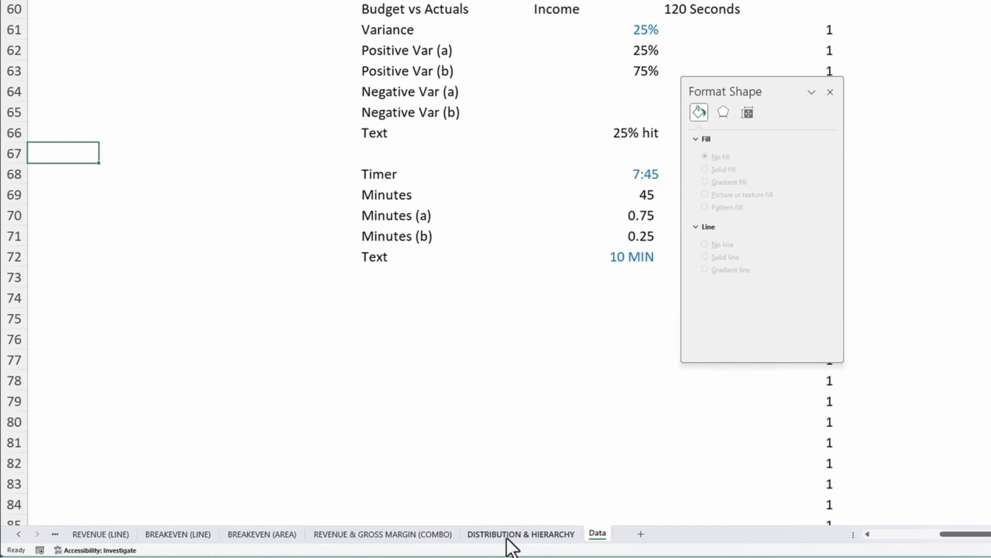
left_click(508, 537)
left_click(613, 132)
key("ctrl+v")
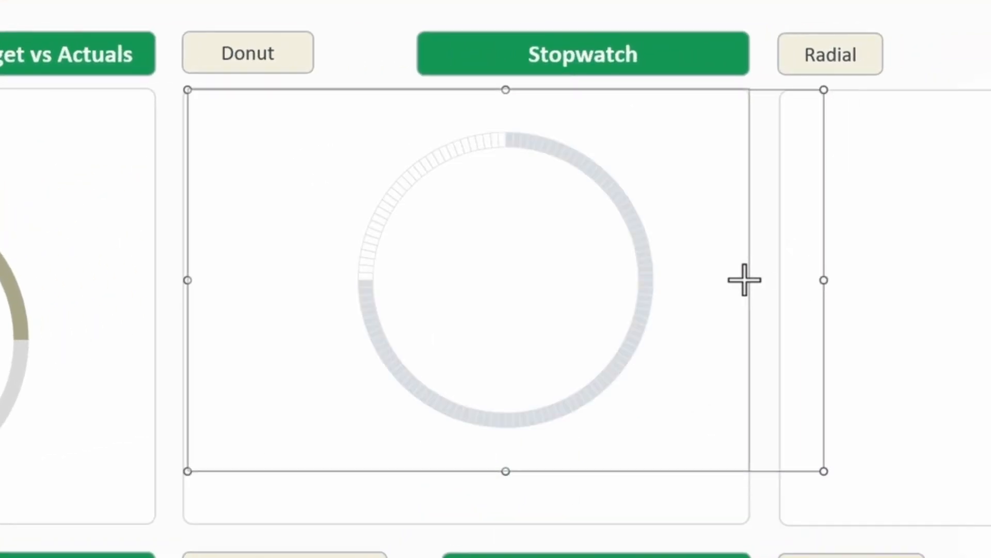
left_click_drag(469, 497, 469, 524)
Step: Resize the plot area and centre the ring inside the Stopwatch chart
left_click(297, 138)
left_click_drag(297, 135, 345, 195)
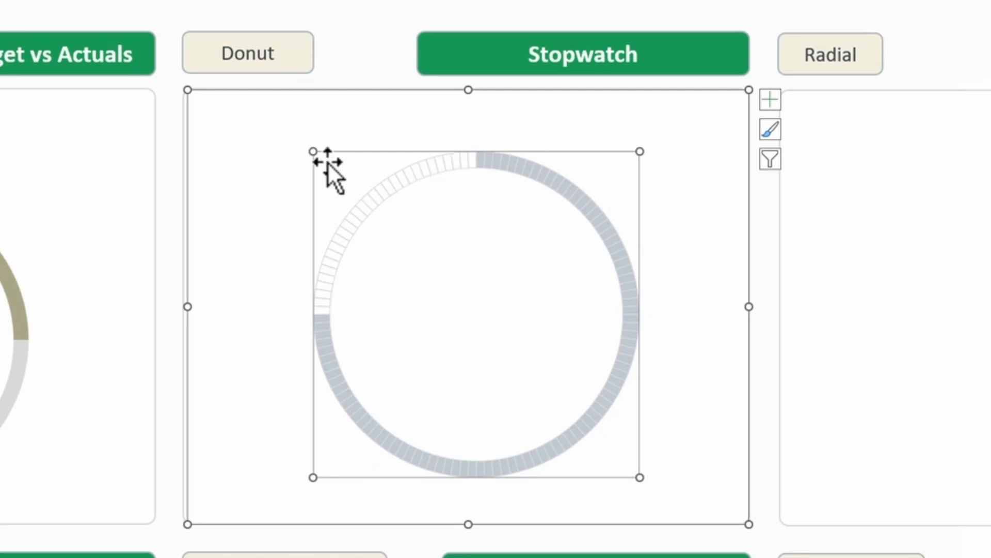
left_click_drag(328, 162, 360, 191)
left_click_drag(425, 182, 402, 194)
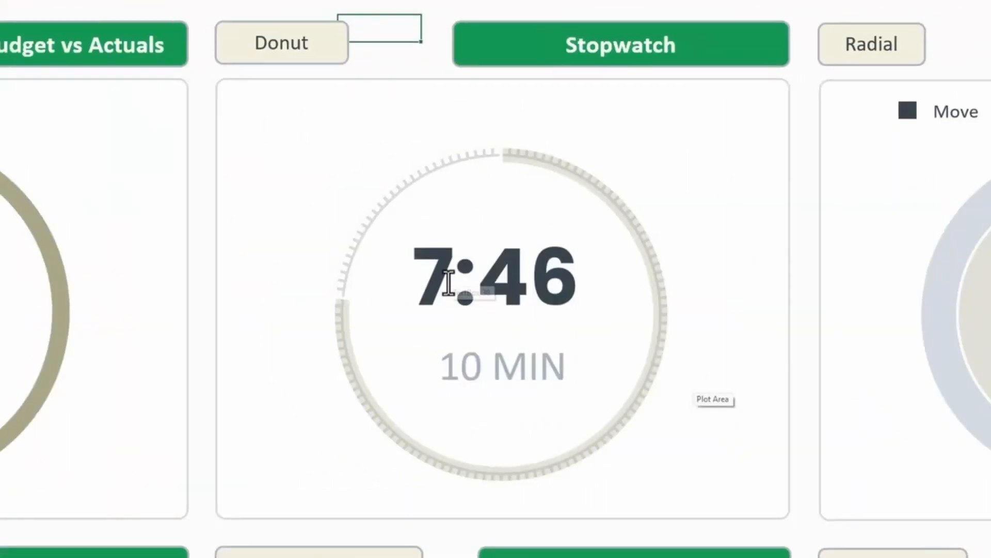
Step: Insert a text box inside the Stopwatch chart, in the upper half of the ring's hole
triple_click(498, 276)
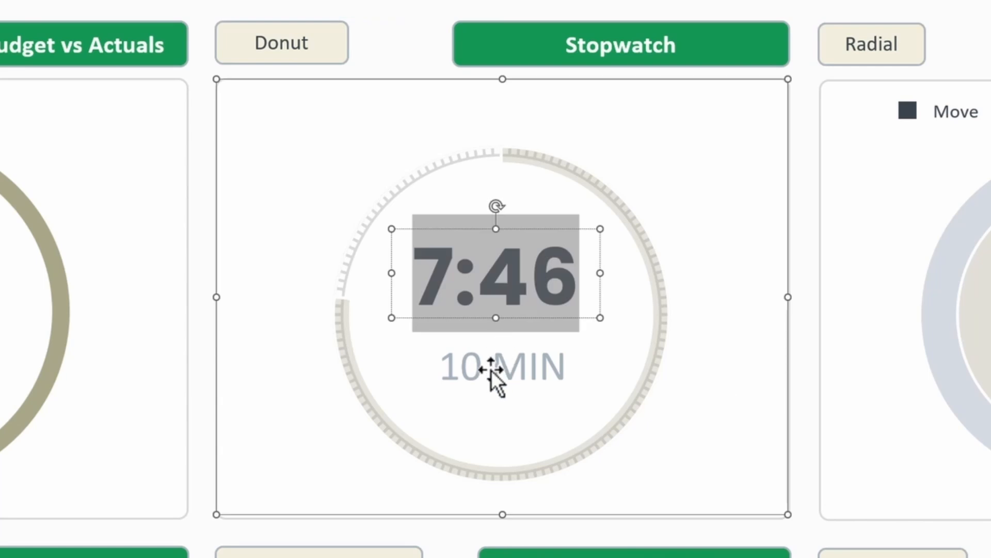
left_click(702, 148)
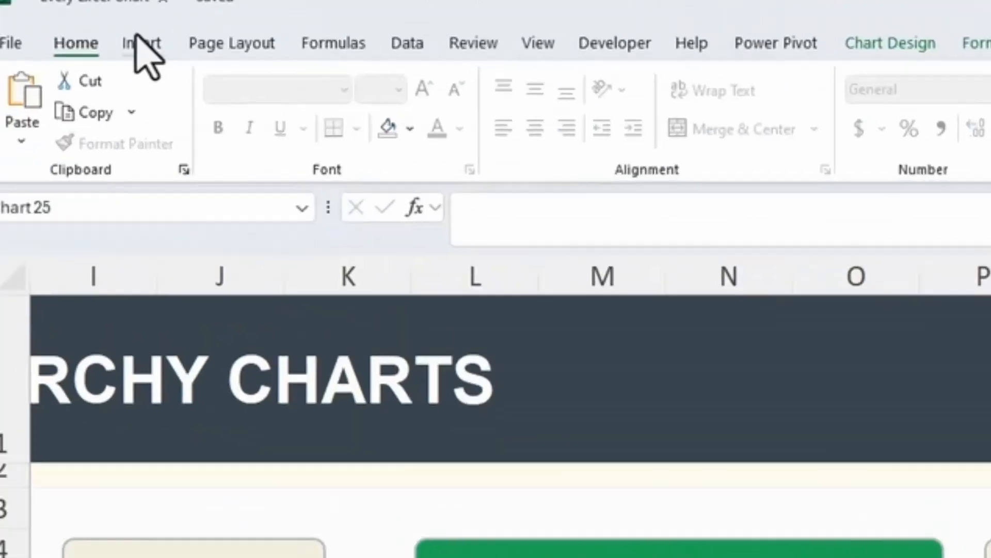
left_click(178, 83)
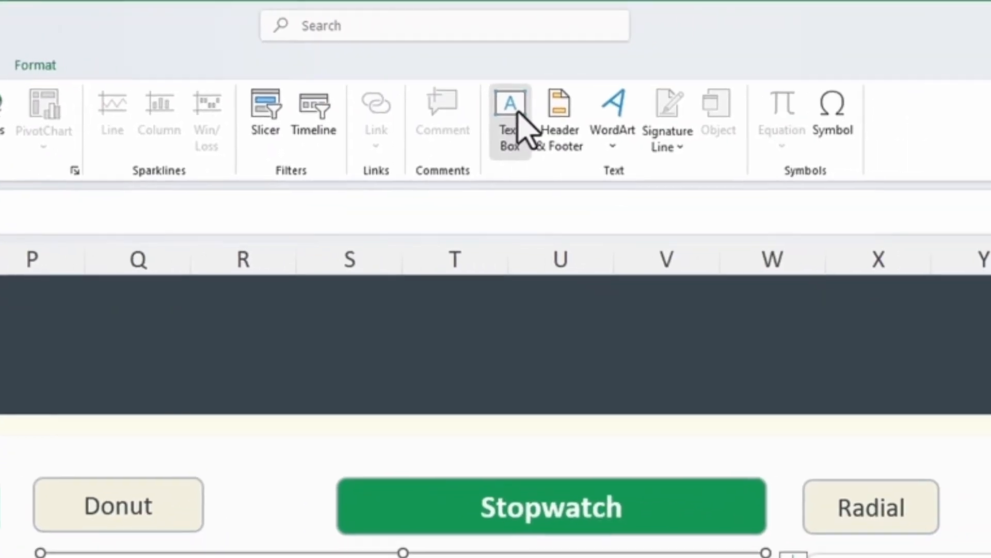
left_click(512, 116)
left_click_drag(423, 340, 568, 397)
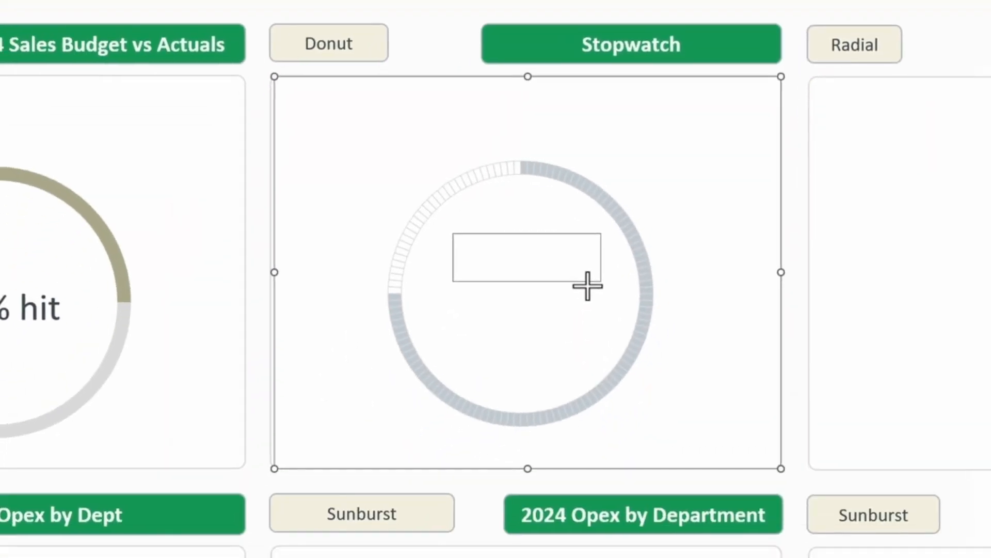
left_click_drag(587, 286, 588, 287)
Step: Link the text box to the Timer value in cell L68 of the Data sheet
left_click(239, 23)
type("=")
key("ctrl+Page_Up")
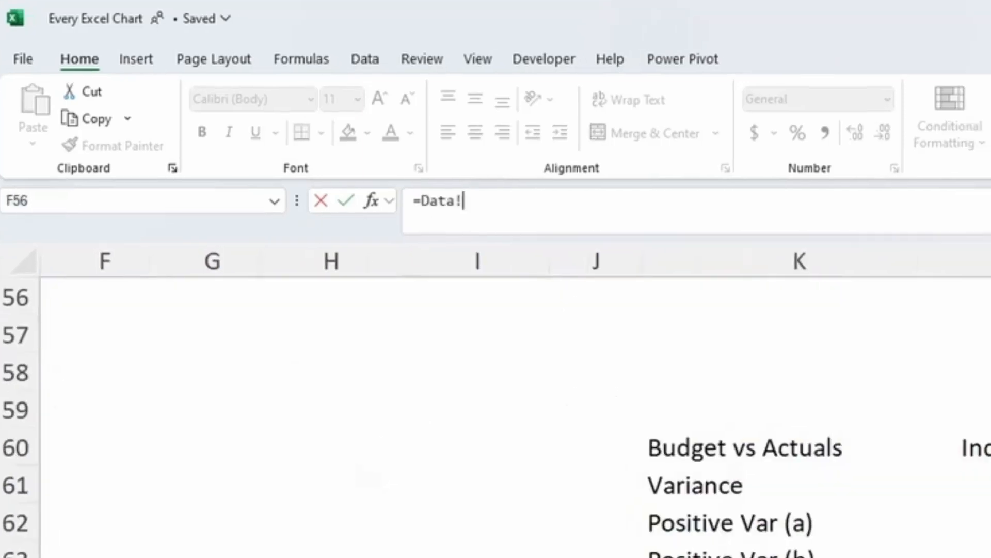
left_click(503, 298)
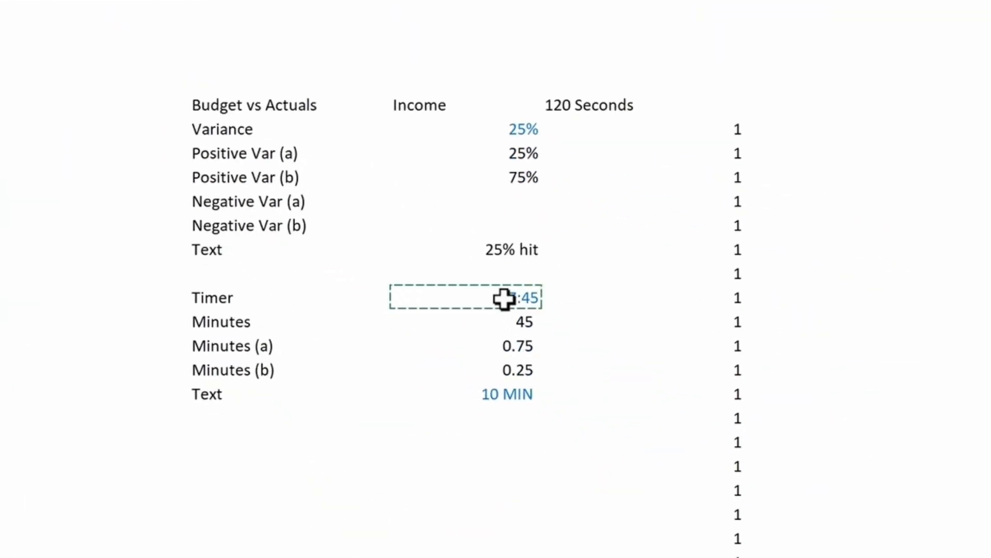
key("Return")
Step: Duplicate the timer text box directly below and link the copy to the 10 MIN text cell on the Data sheet
left_click_drag(550, 379, 544, 448)
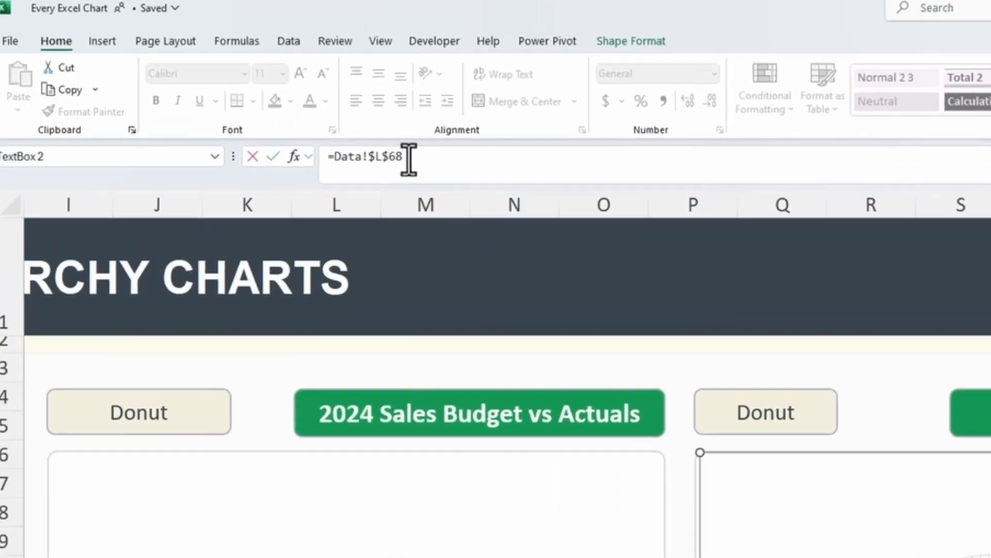
left_click(430, 174)
key("shift+Home")
type("=")
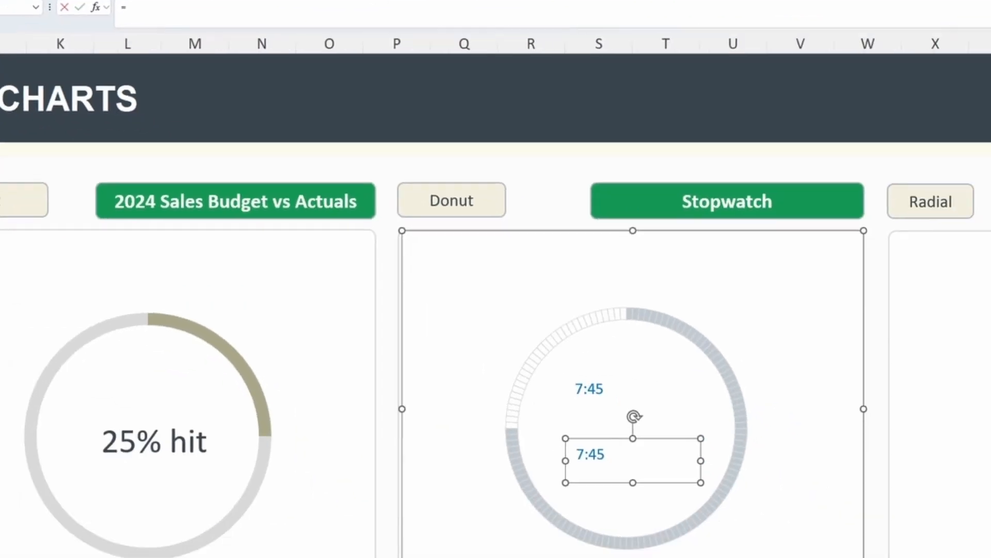
key("ctrl+Page_Down")
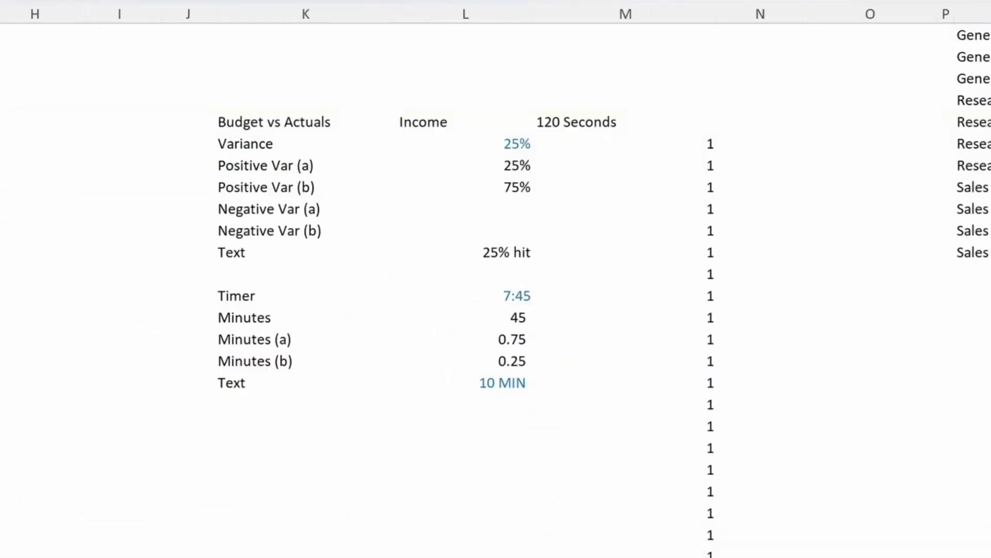
key("Return")
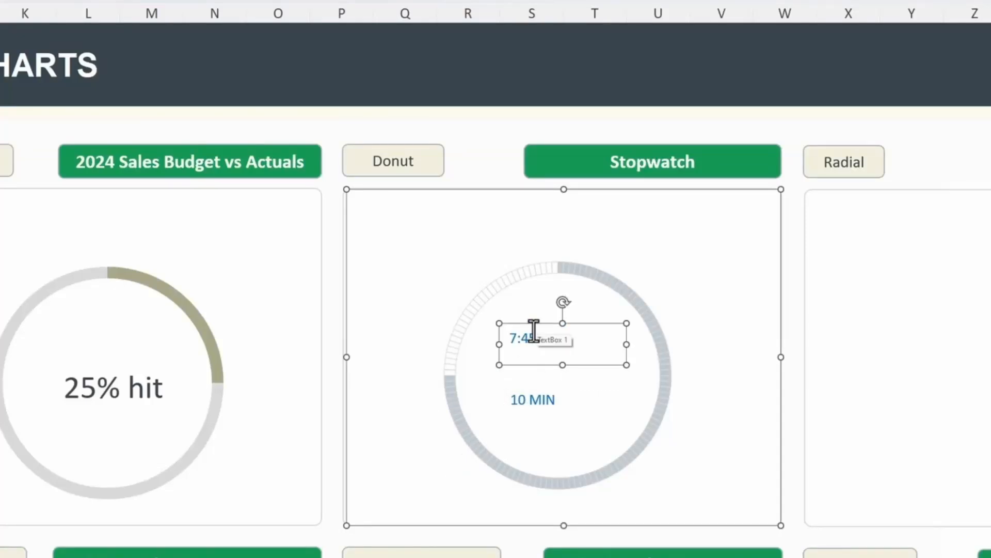
Step: Set the 7:45 timer text box to the Poppins font at size 44
key("Escape")
left_click(548, 338)
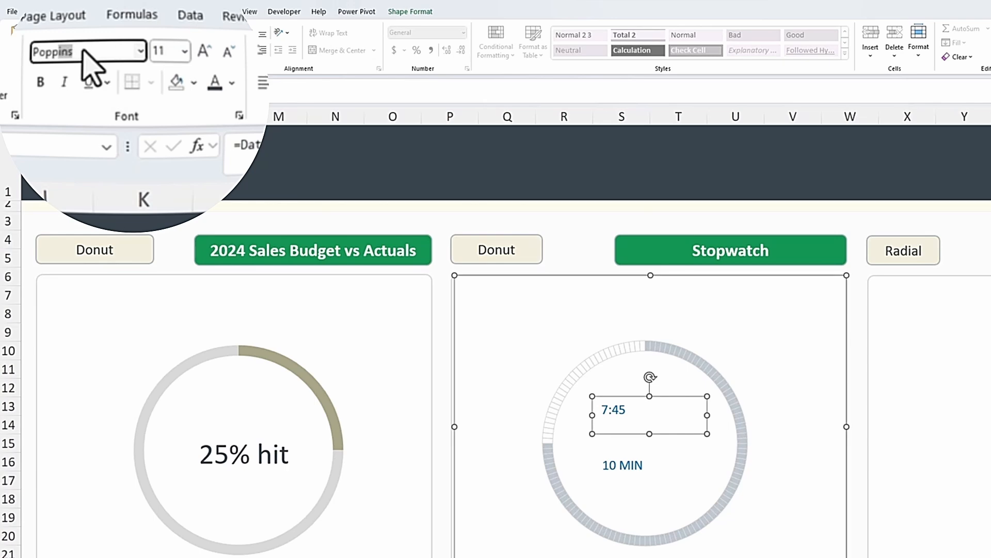
left_click(83, 50)
type("Poppins")
key("Return")
left_click(169, 51)
type("44")
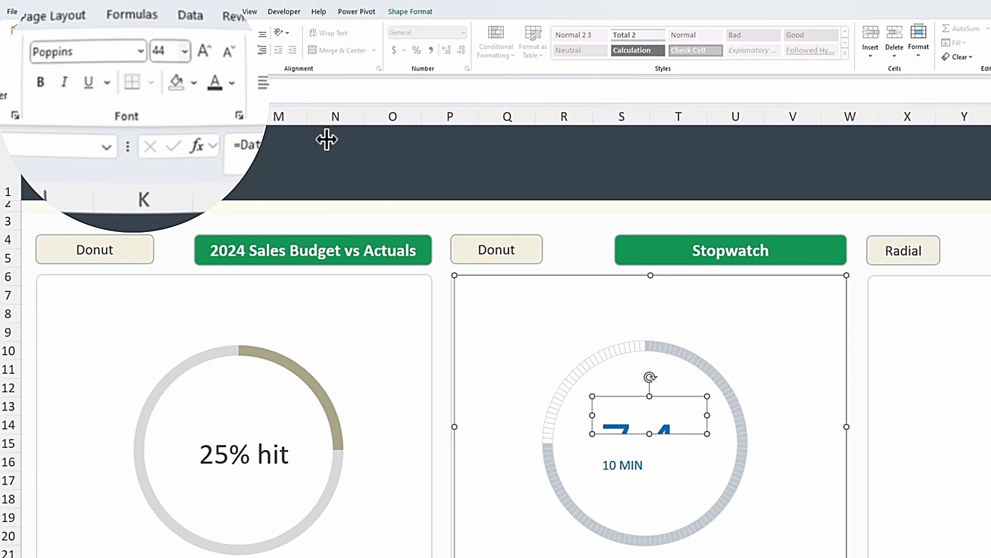
Step: Widen the timer text box on both sides, centre its text both ways and make the box taller to fit
left_click_drag(592, 416, 542, 415)
left_click_drag(708, 415, 763, 416)
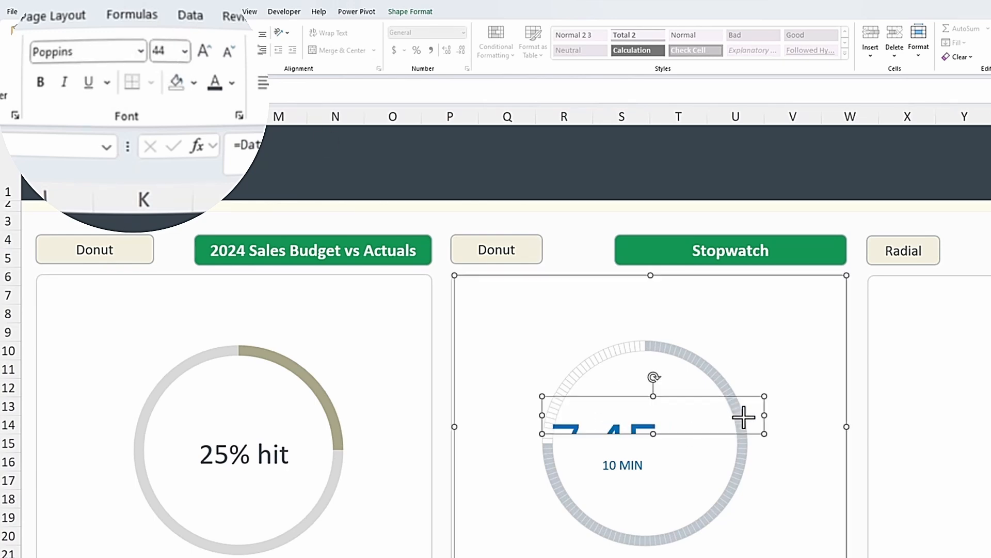
left_click(290, 50)
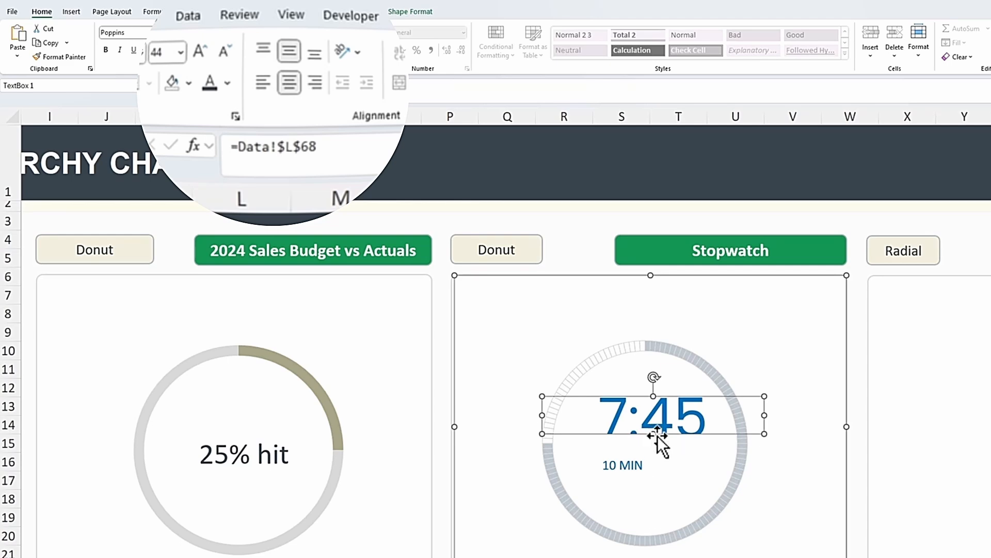
left_click_drag(658, 435, 654, 452)
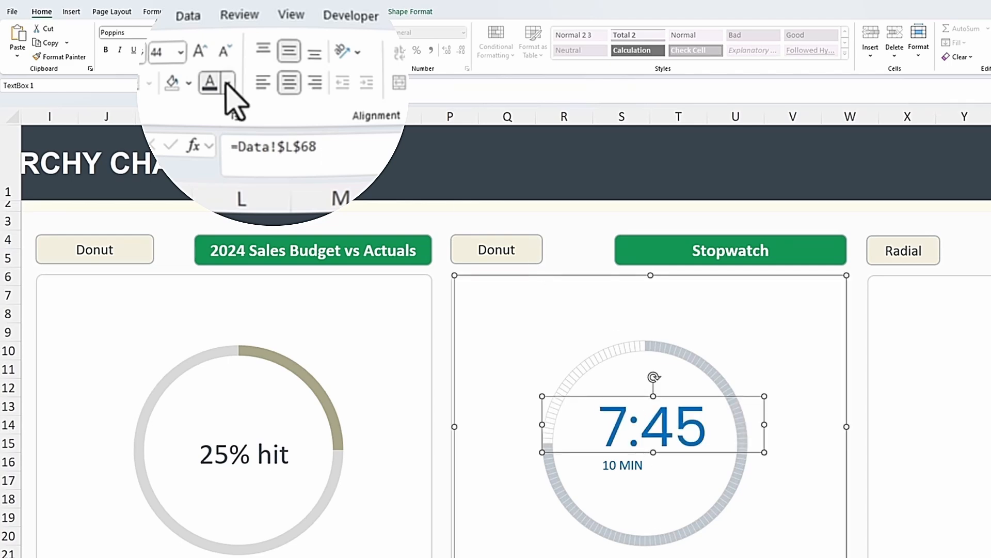
Step: Change the timer text to the dark slate font colour and make it bold
left_click(214, 50)
left_click(213, 202)
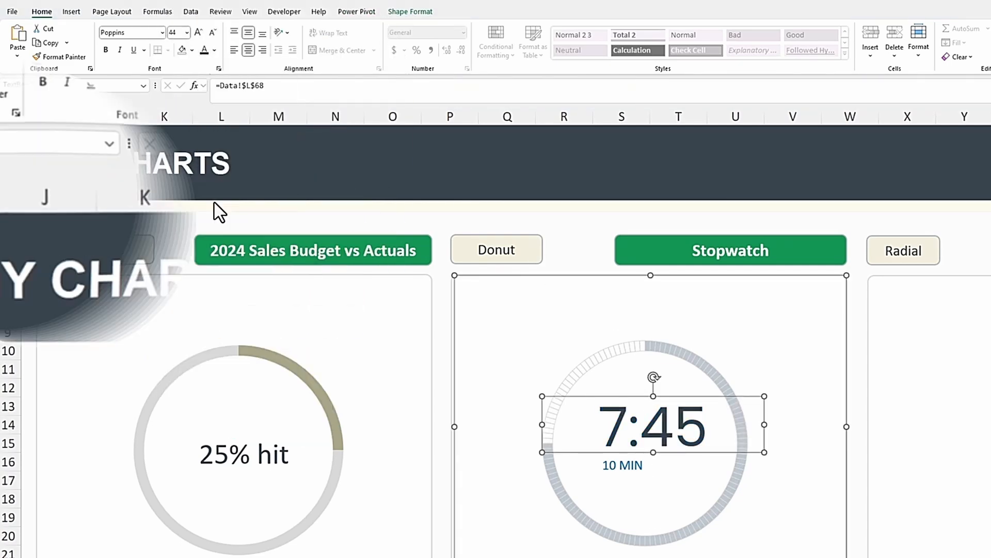
key("ctrl+b")
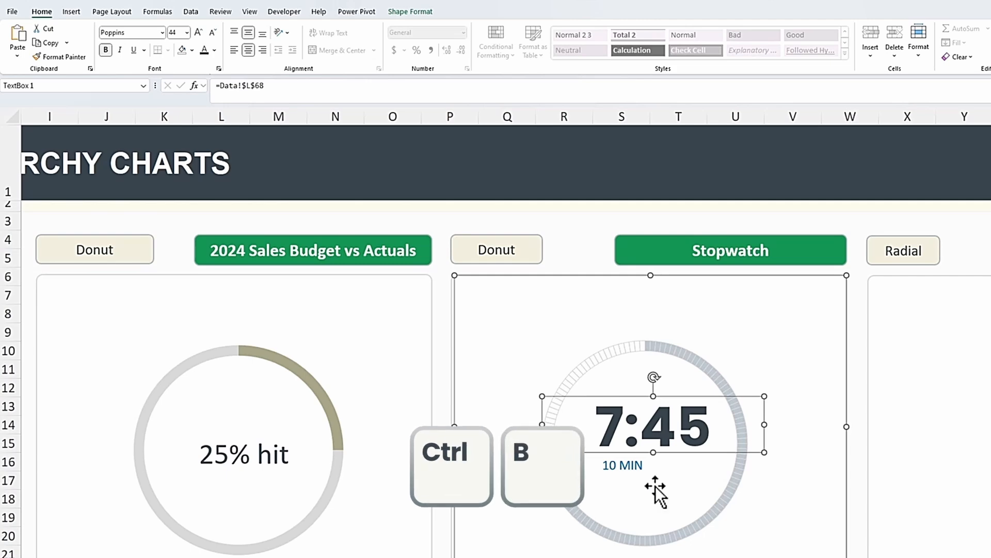
Step: Move the 10 MIN text box slightly lower beneath the timer, and set its text to size 24 in the recently used light blue-grey
left_click(625, 467)
left_click_drag(627, 469, 644, 496)
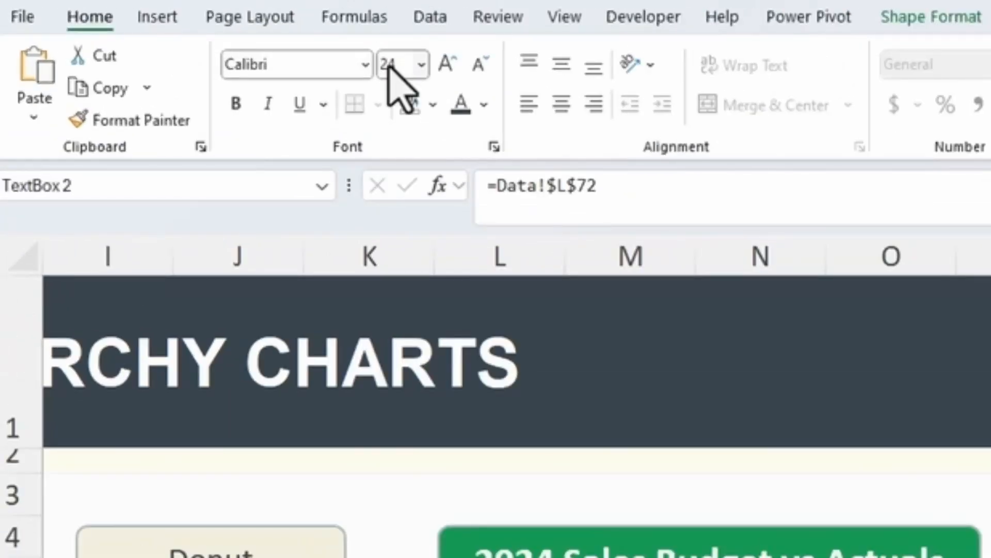
left_click(484, 106)
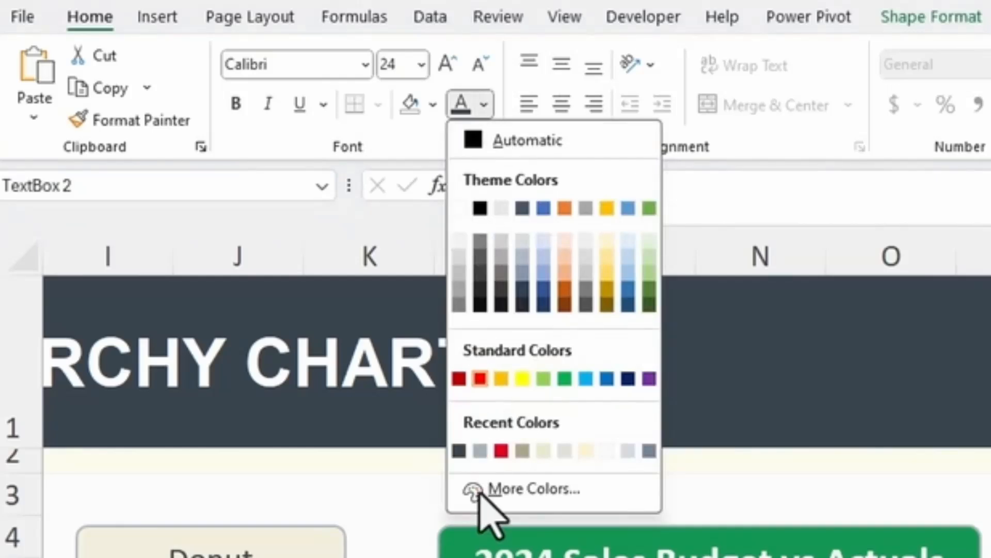
left_click(480, 451)
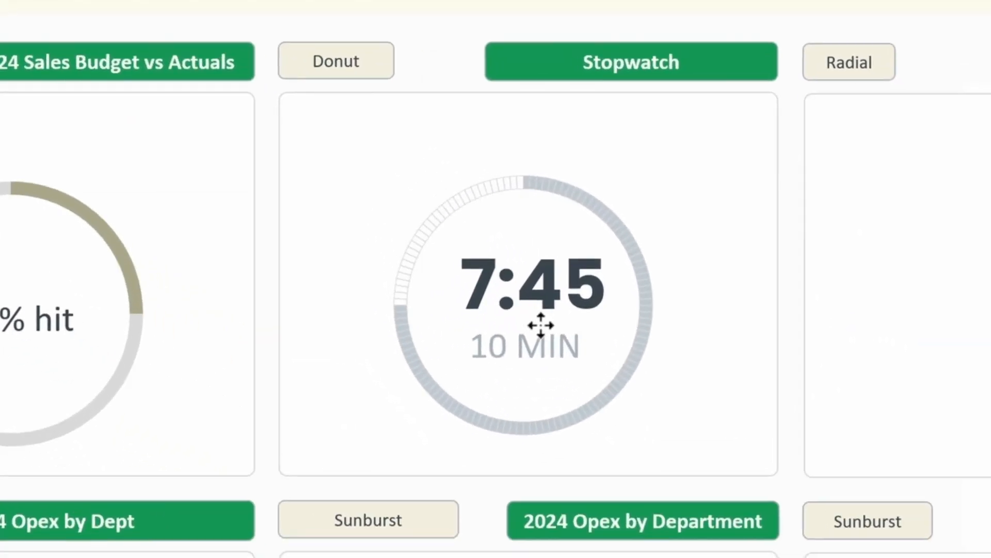
left_click(541, 325)
key("Escape")
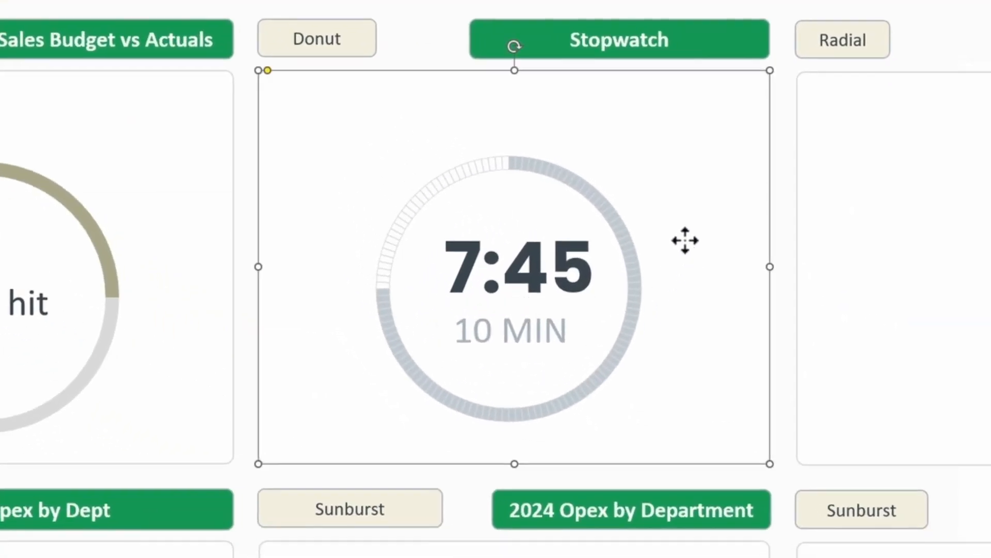
key("Escape")
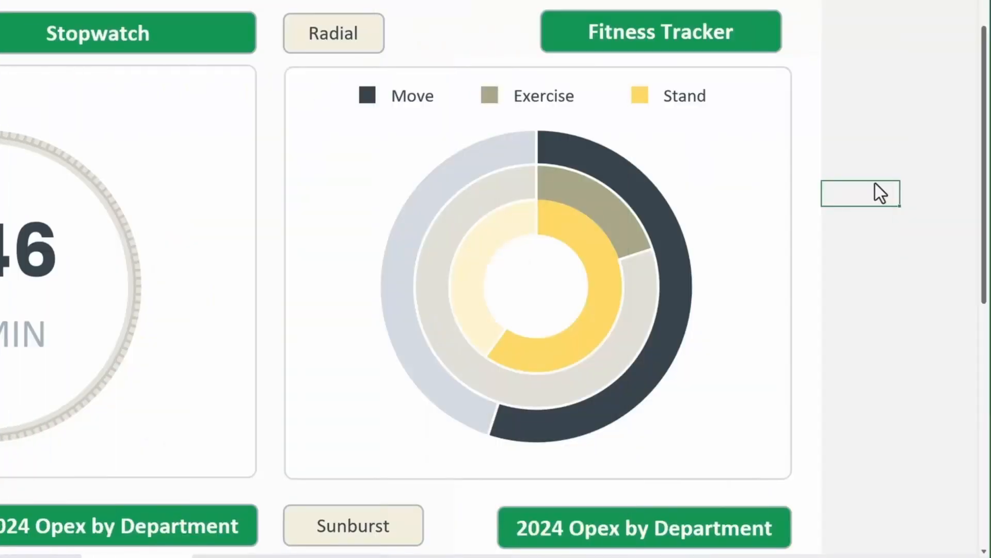
Step: Capture a screenshot of the finished Fitness Tracker chart card, including its Move, Exercise and Stand legend
key("ctrl+Print")
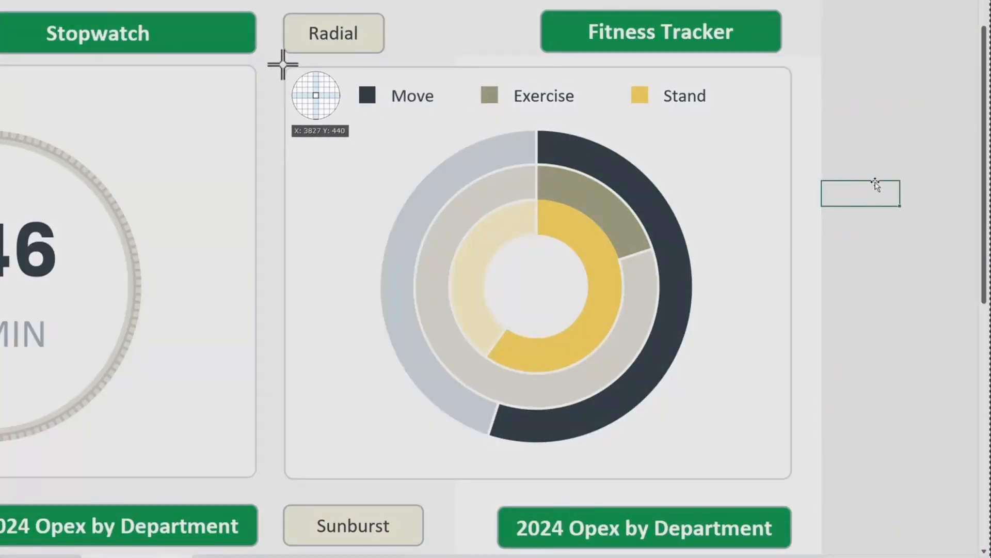
left_click_drag(282, 65, 584, 329)
left_click_drag(708, 435, 782, 481)
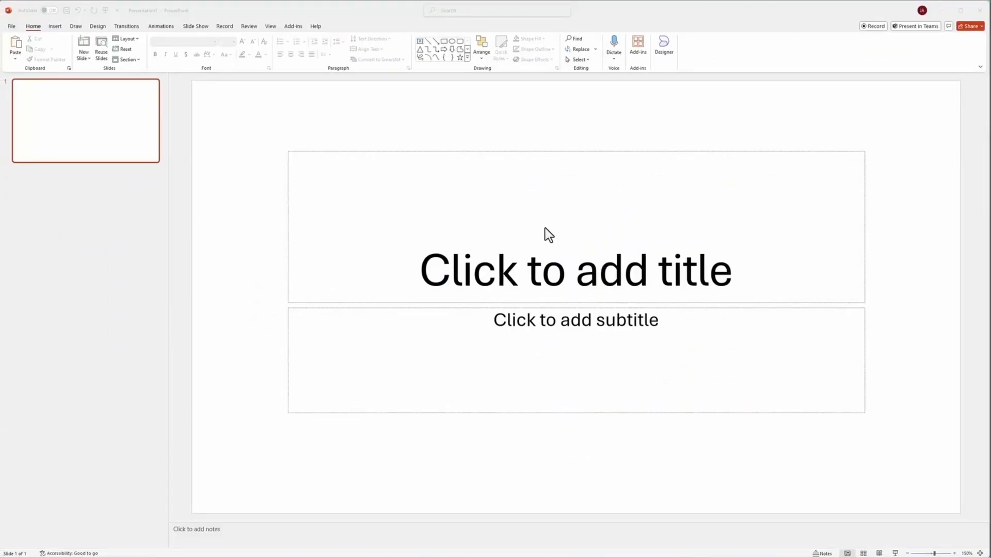
Step: In PowerPoint, delete the title placeholder from the blank slide and paste the captured Fitness Tracker picture into the subtitle placeholder
left_click(297, 150)
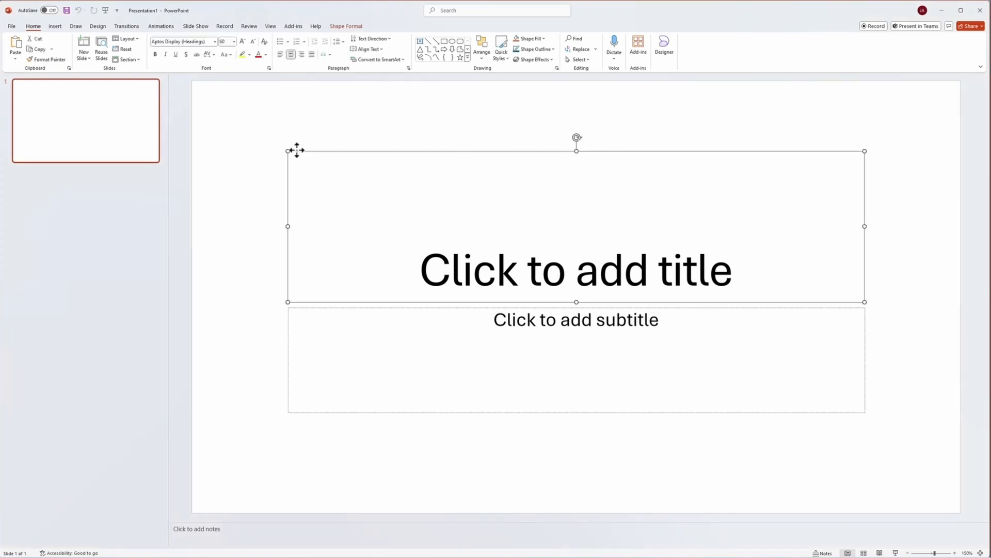
key("Delete")
left_click(343, 309)
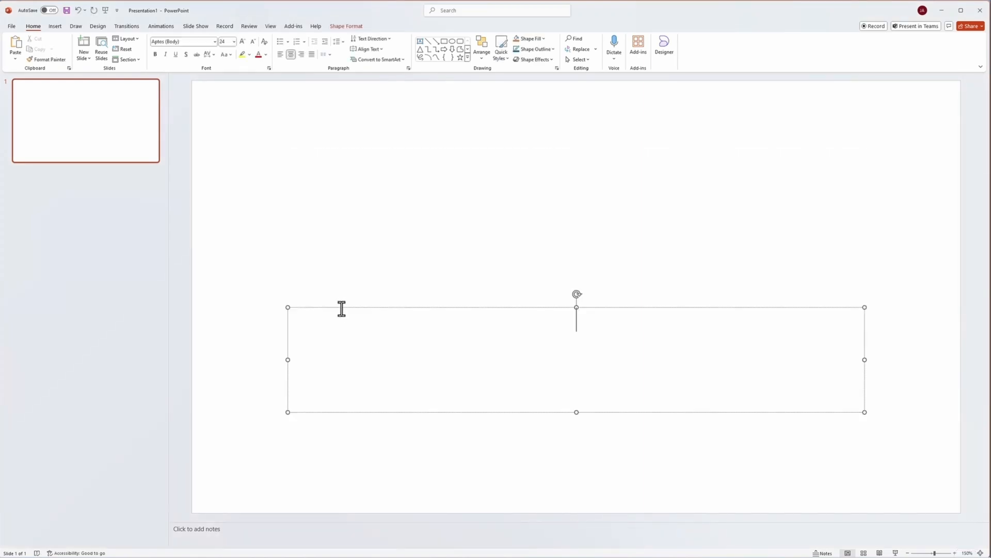
key("ctrl+v")
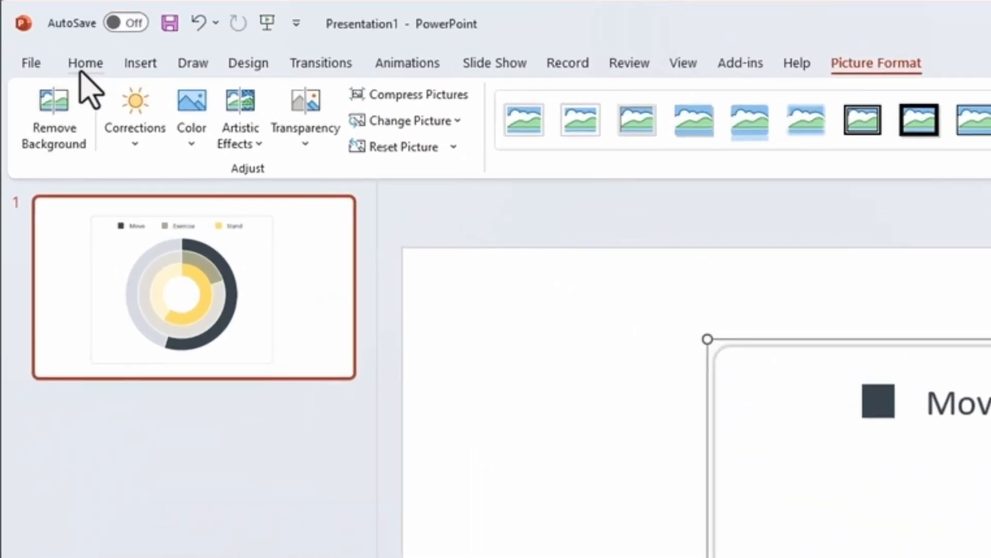
Step: Sample the pale blue-grey, light beige and pale yellow ring colours from the picture as shape fills with the Eyedropper
left_click(39, 31)
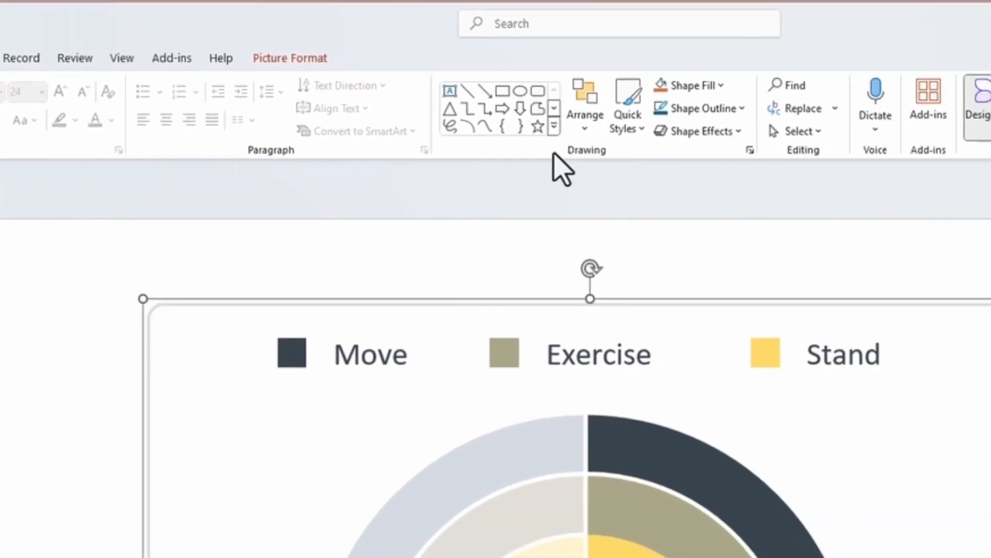
left_click(638, 84)
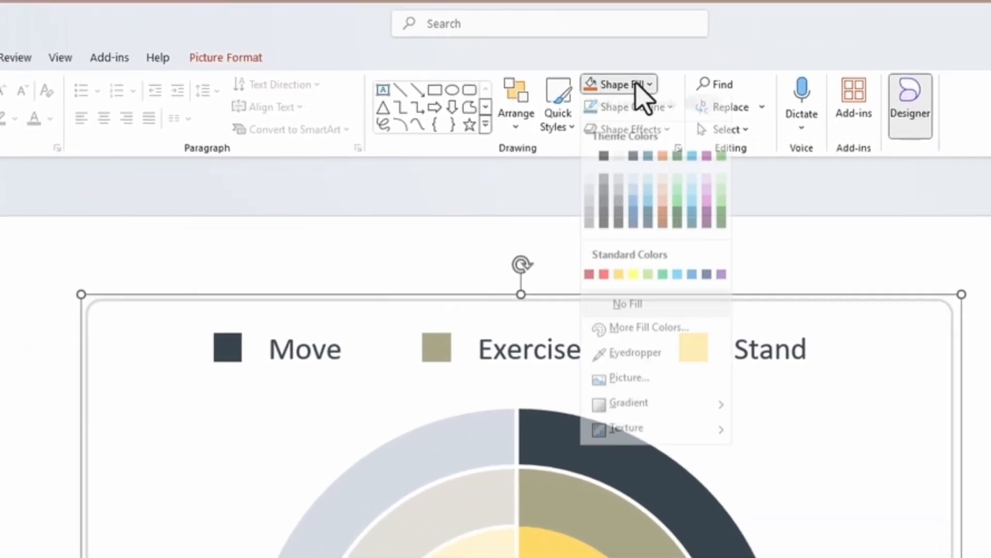
left_click(634, 364)
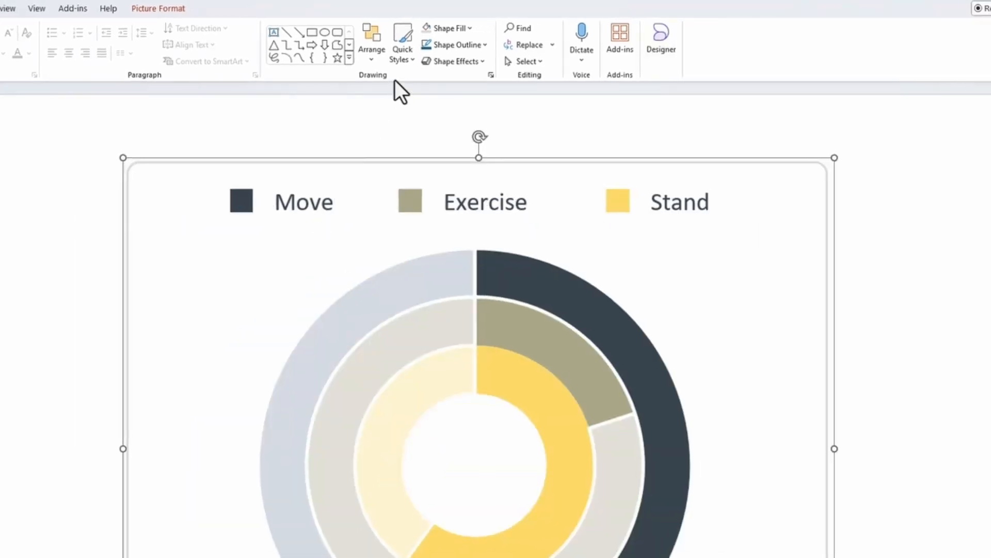
left_click(455, 29)
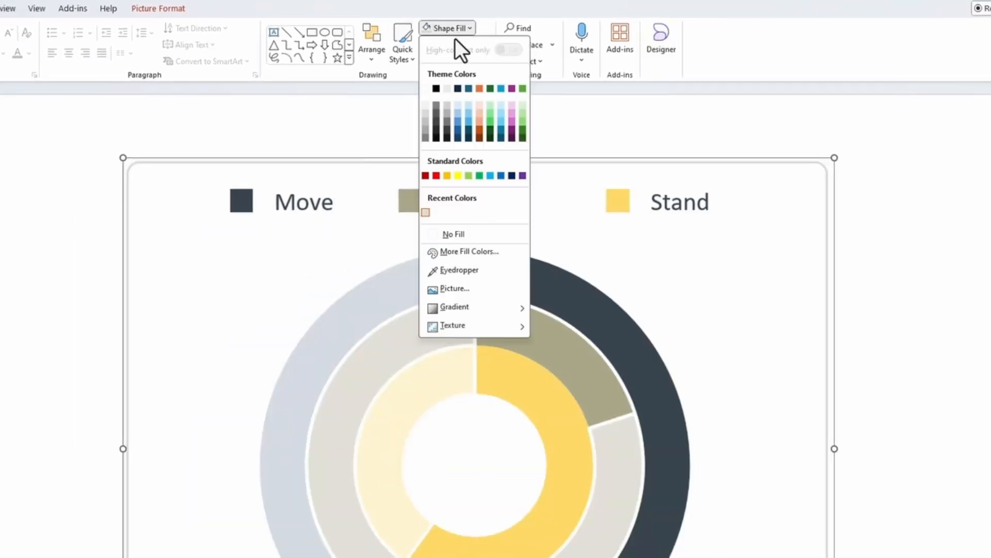
left_click(475, 268)
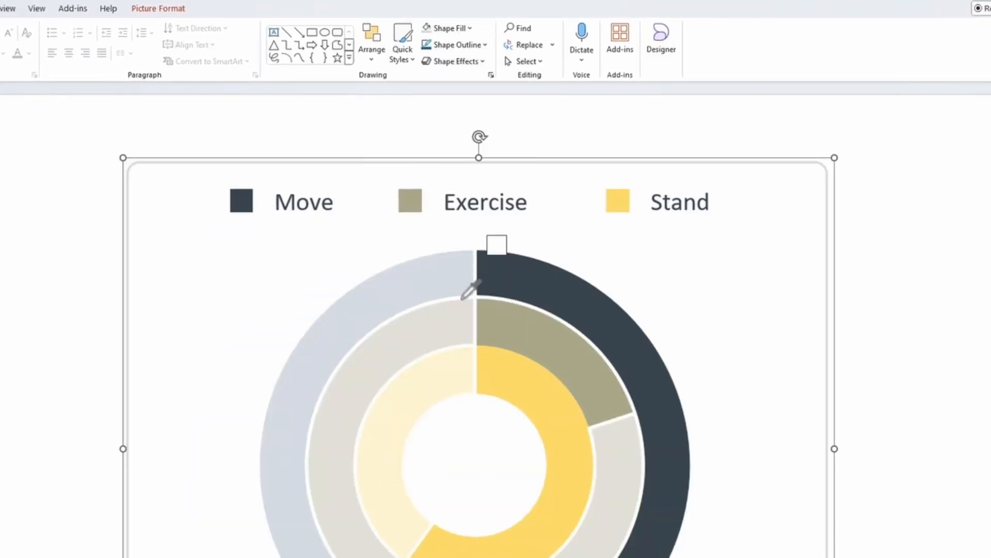
left_click(458, 33)
left_click(461, 268)
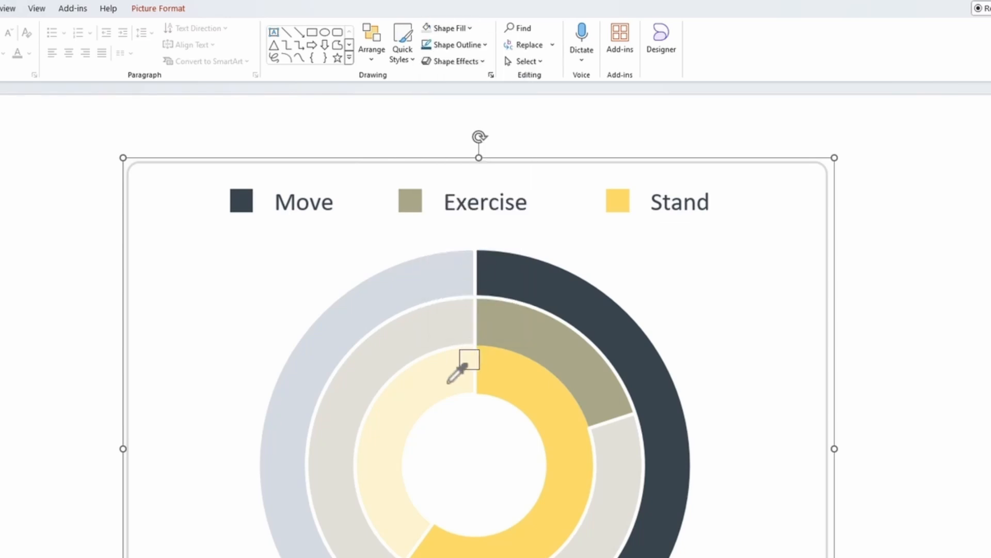
Step: Look up the hex code of the sampled pale yellow fill in the custom colour settings
left_click(450, 30)
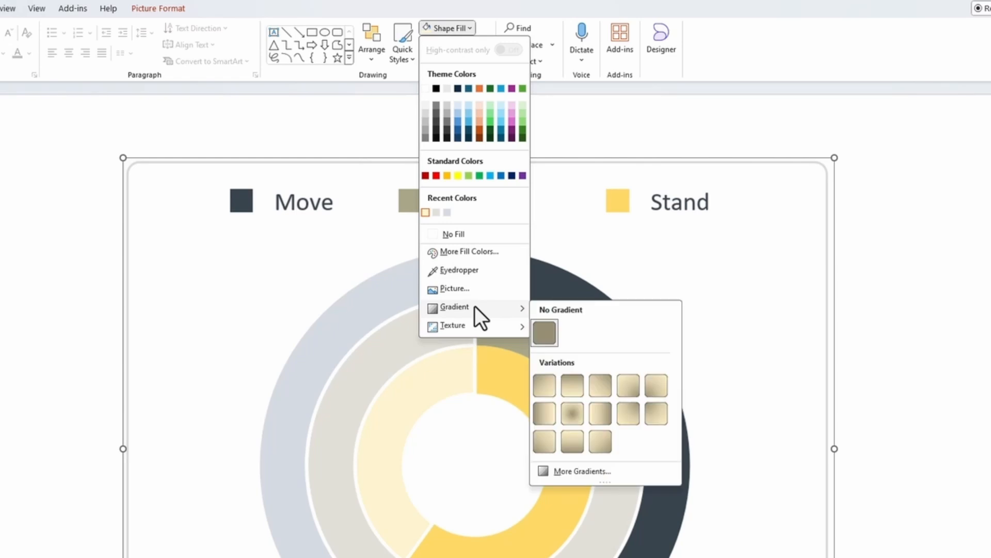
left_click(475, 251)
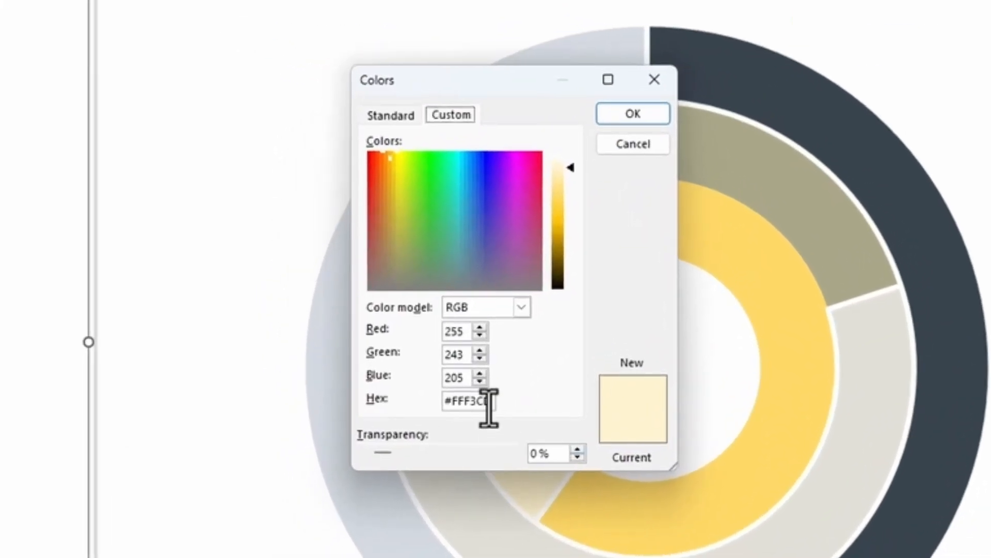
left_click_drag(489, 403, 425, 403)
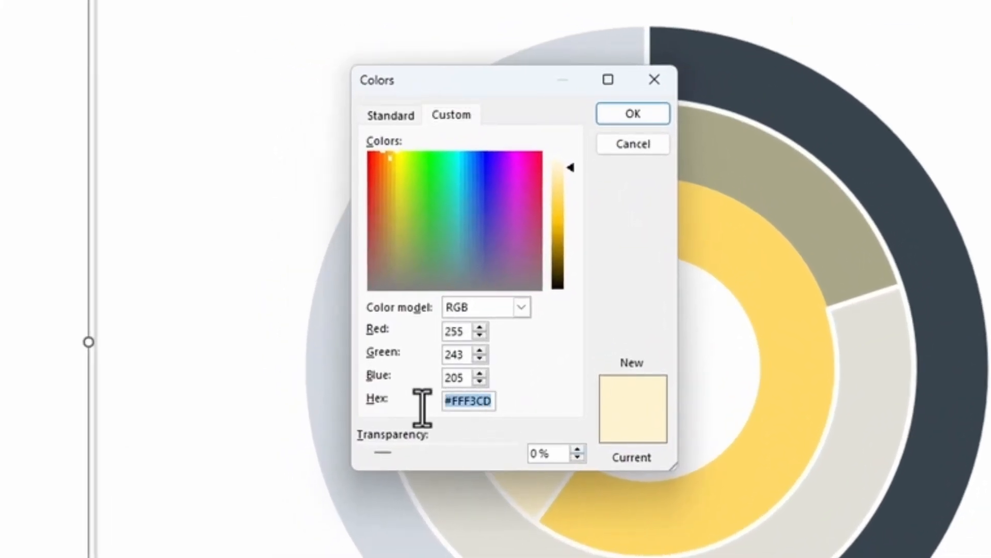
left_click(659, 111)
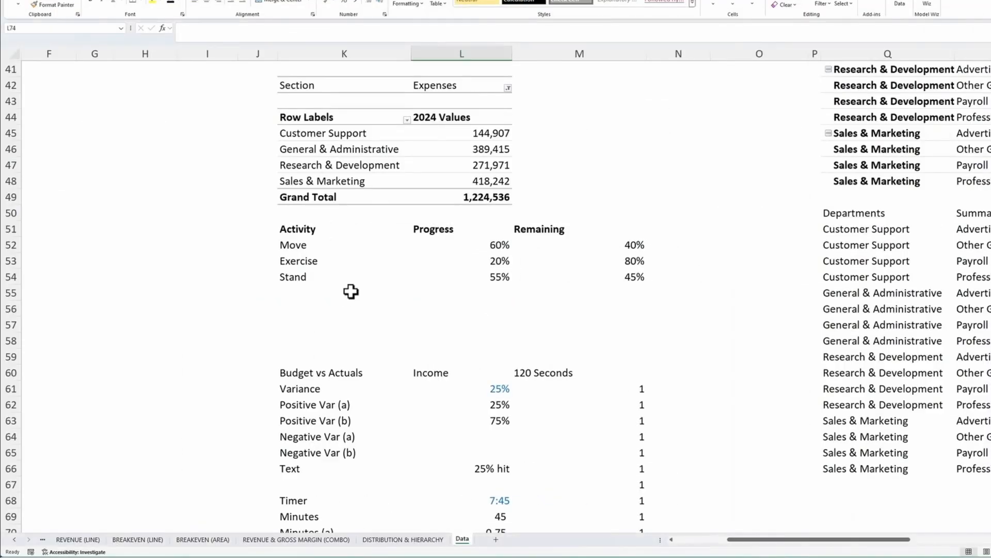
Step: Switch to Excel and examine the Move, Exercise and Stand rows on the Data sheet, including the formulas behind their Remaining percentages
left_click(346, 291)
left_click_drag(299, 245, 303, 272)
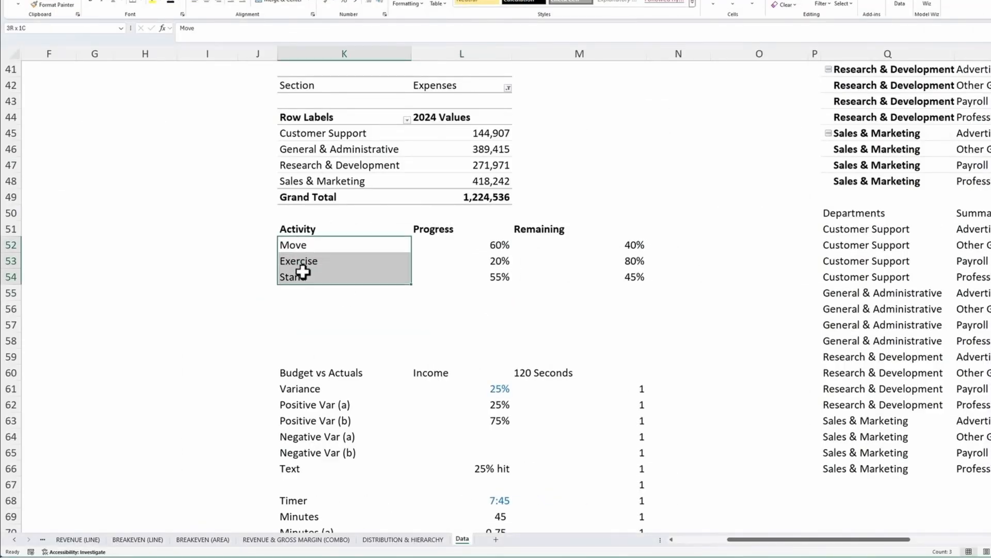
left_click_drag(485, 246, 491, 273)
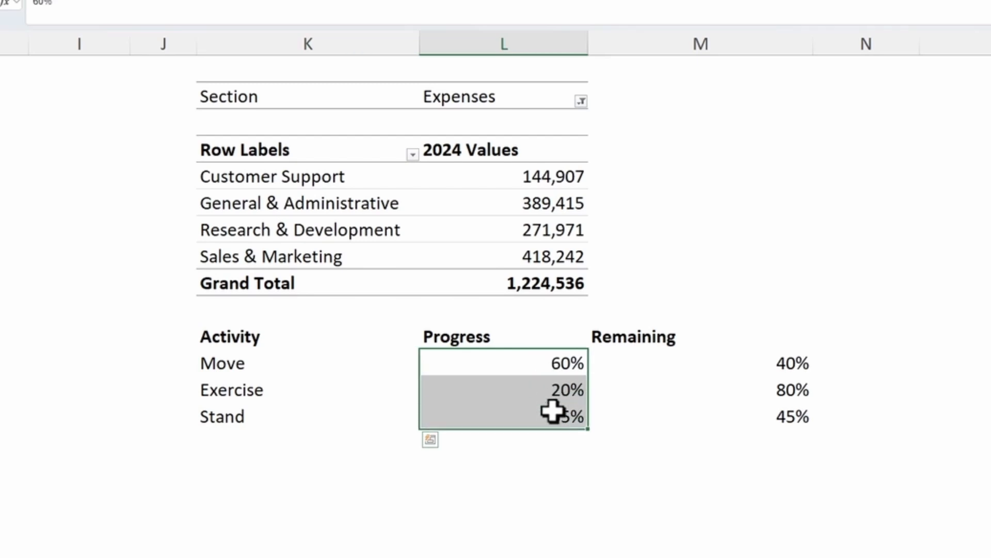
left_click(780, 365)
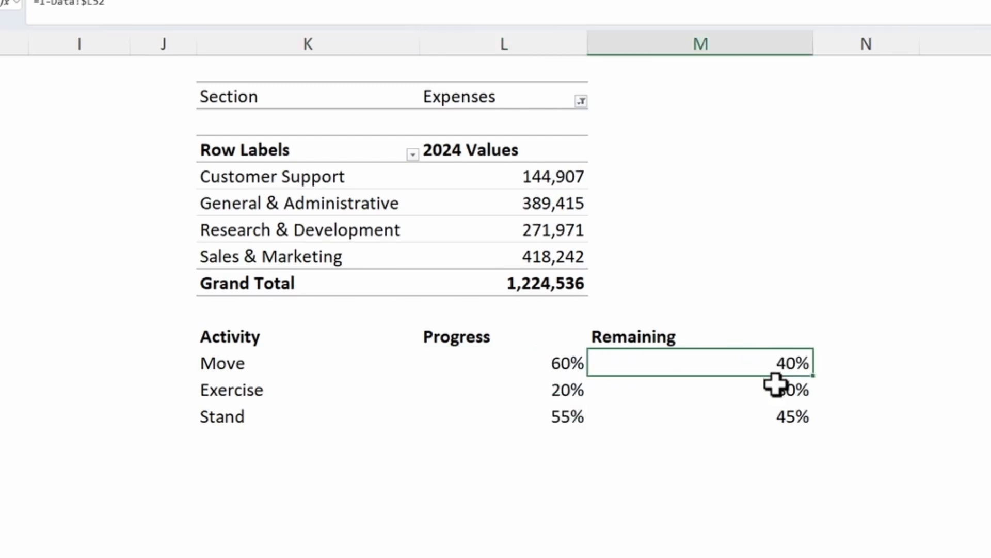
left_click(776, 388)
left_click(775, 413)
left_click(648, 471)
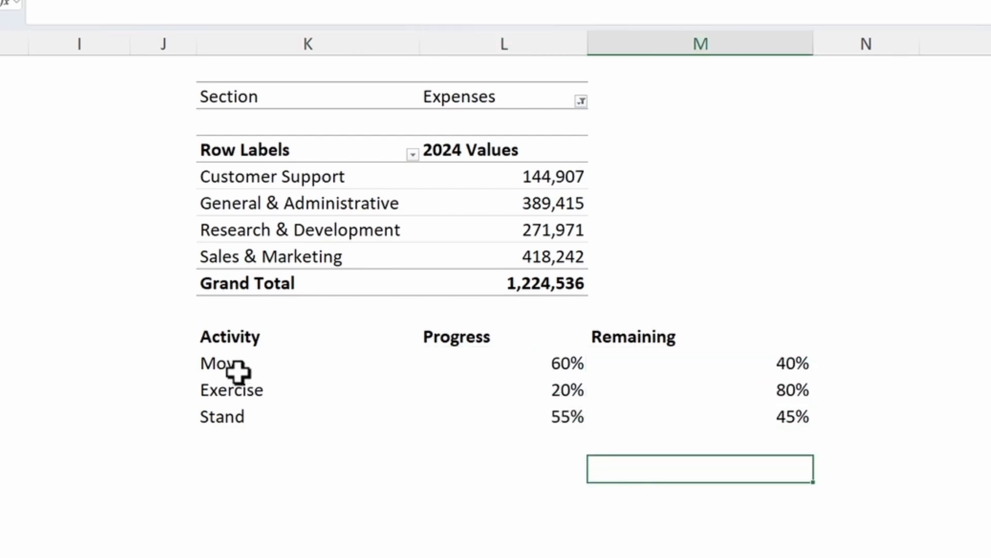
left_click(328, 512)
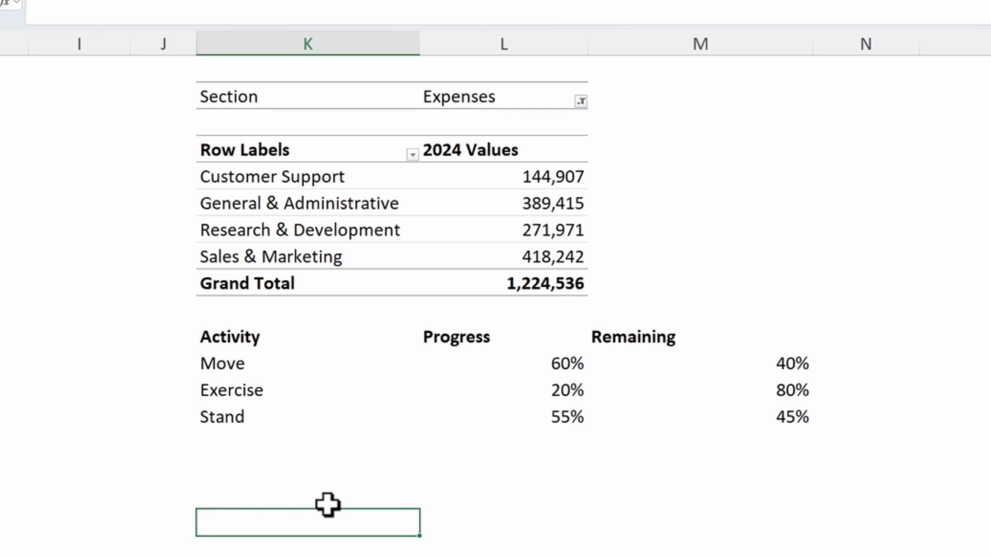
Step: Insert a doughnut chart from the Activity, Progress and Remaining table, choosing the variant with one ring per activity
left_click_drag(241, 338, 708, 406)
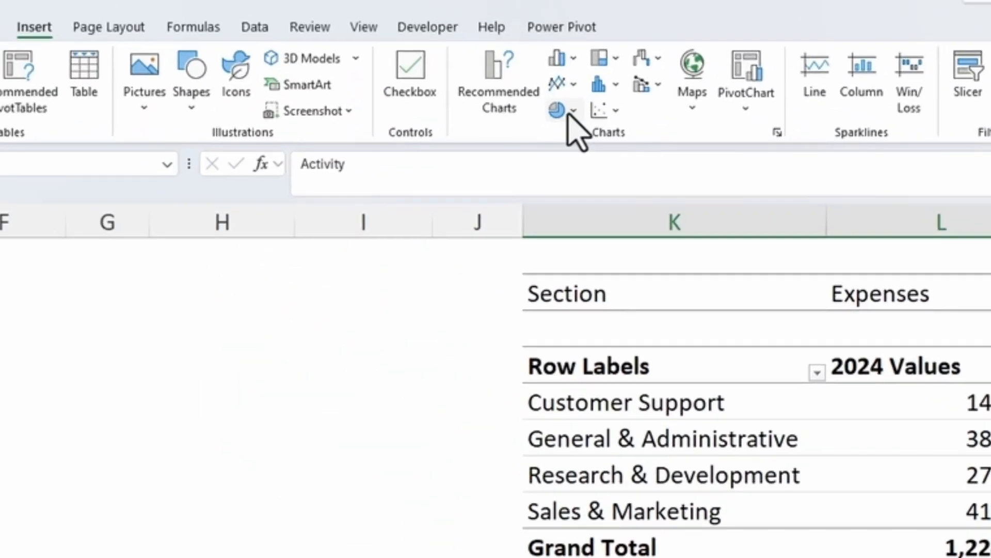
left_click(572, 113)
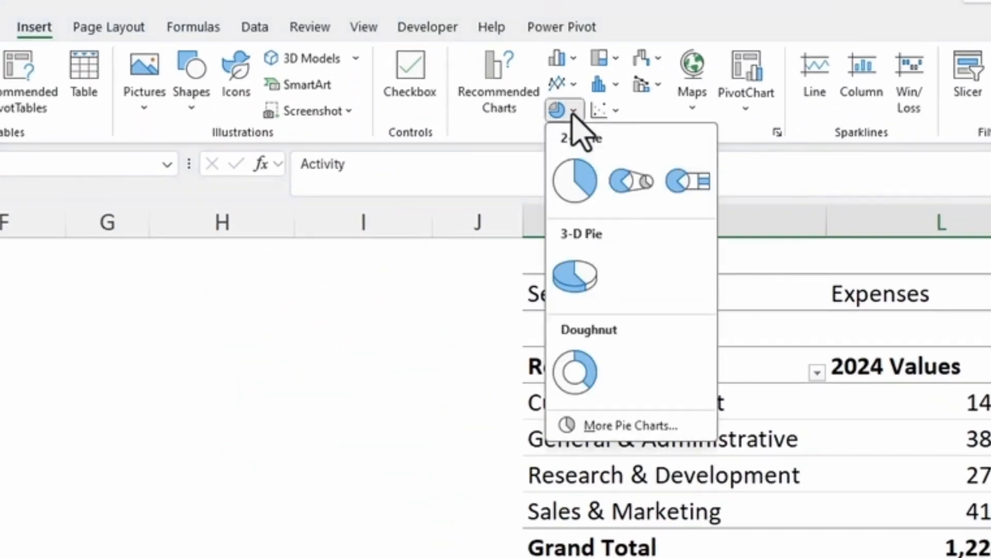
left_click(631, 426)
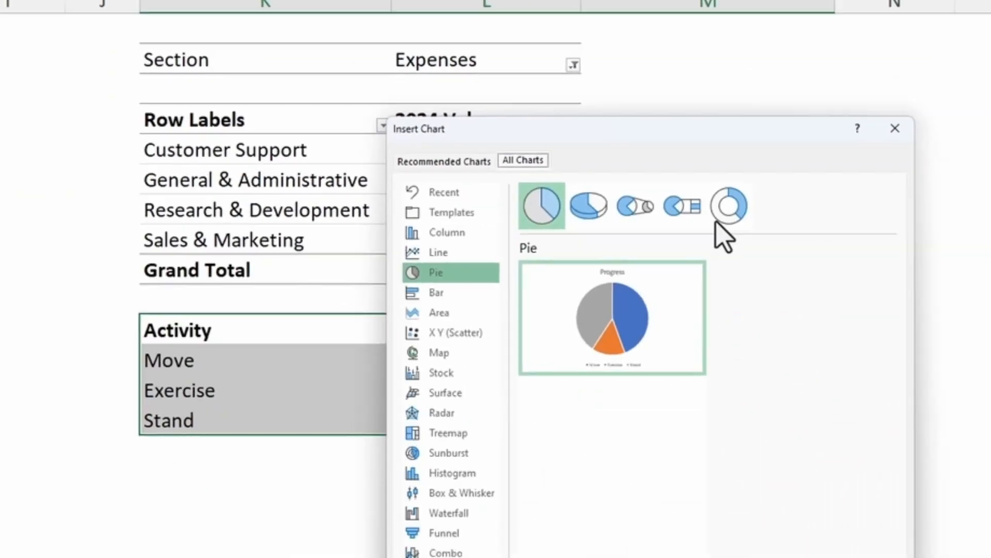
left_click(568, 123)
mouse_move(627, 215)
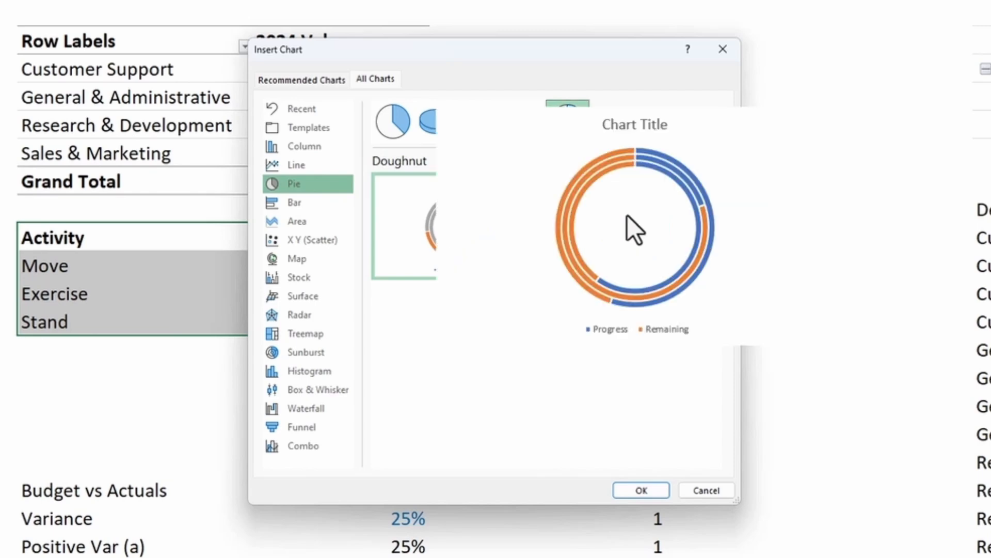
left_click(629, 215)
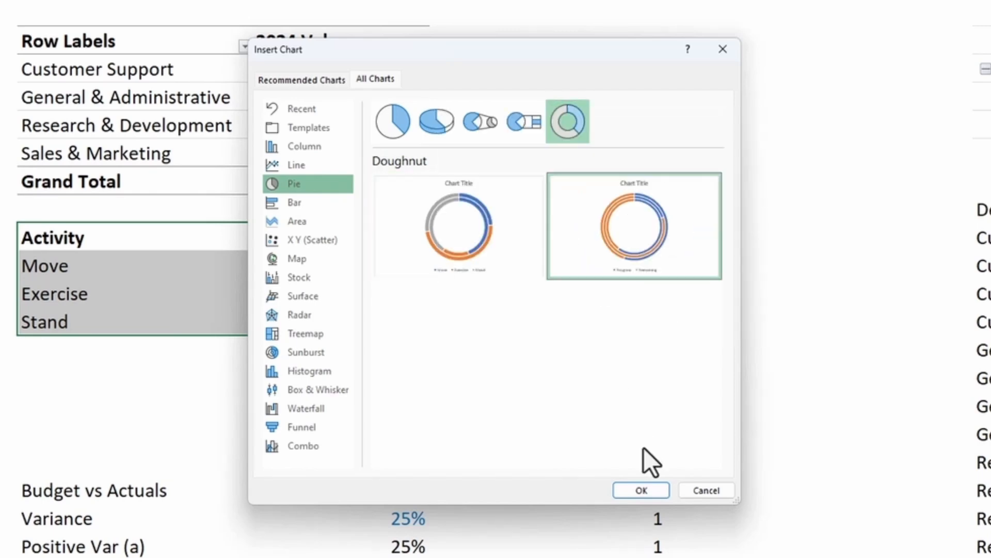
left_click(642, 490)
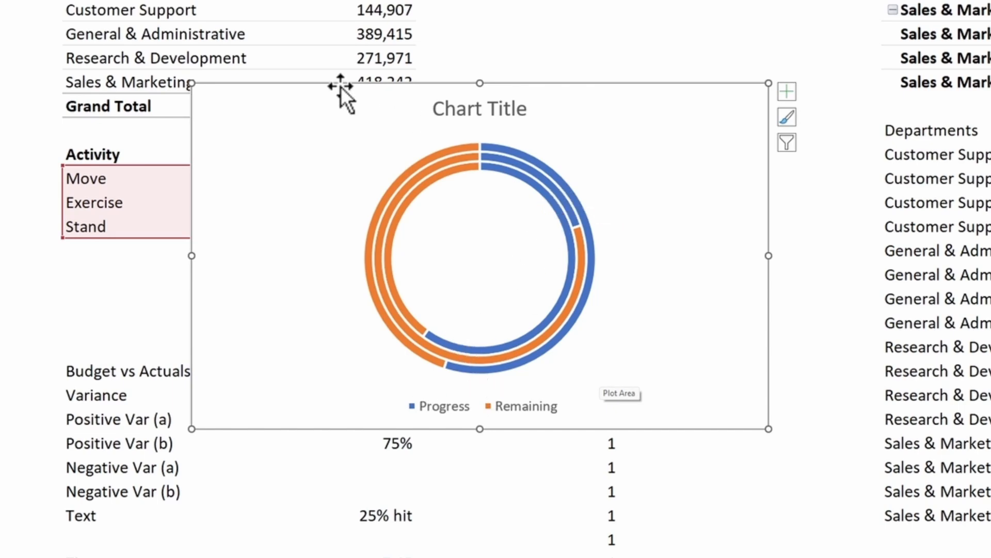
Step: Move the new doughnut chart into the Fitness Tracker card on the DISTRIBUTION & HIERARCHY sheet and stretch it to fill the card's height
key("ctrl+x")
left_click(447, 539)
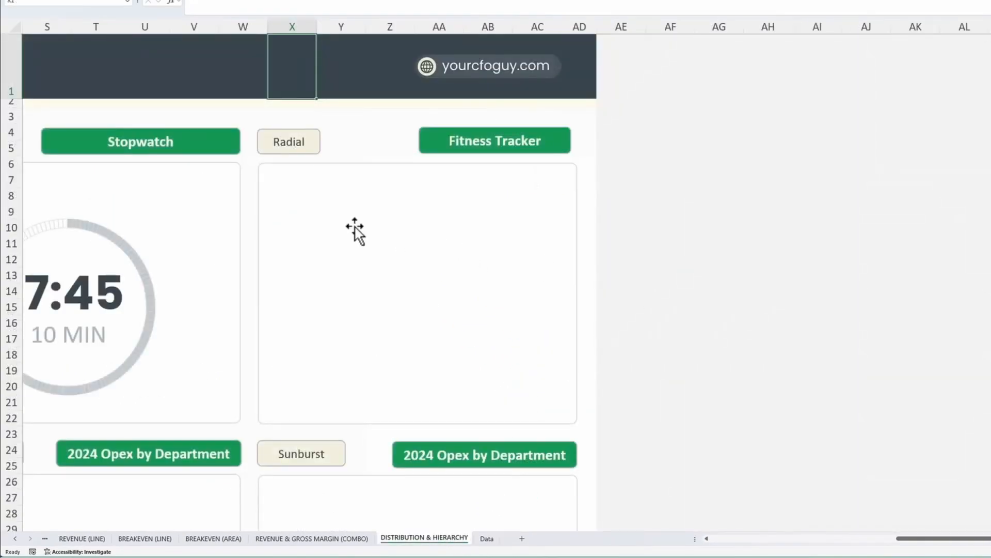
key("ctrl+v")
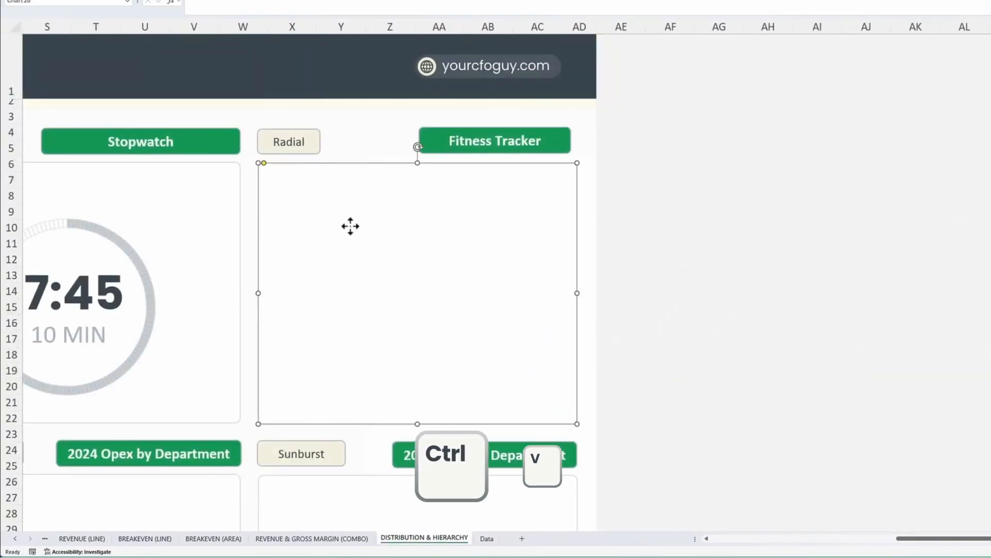
left_click_drag(643, 277, 611, 285)
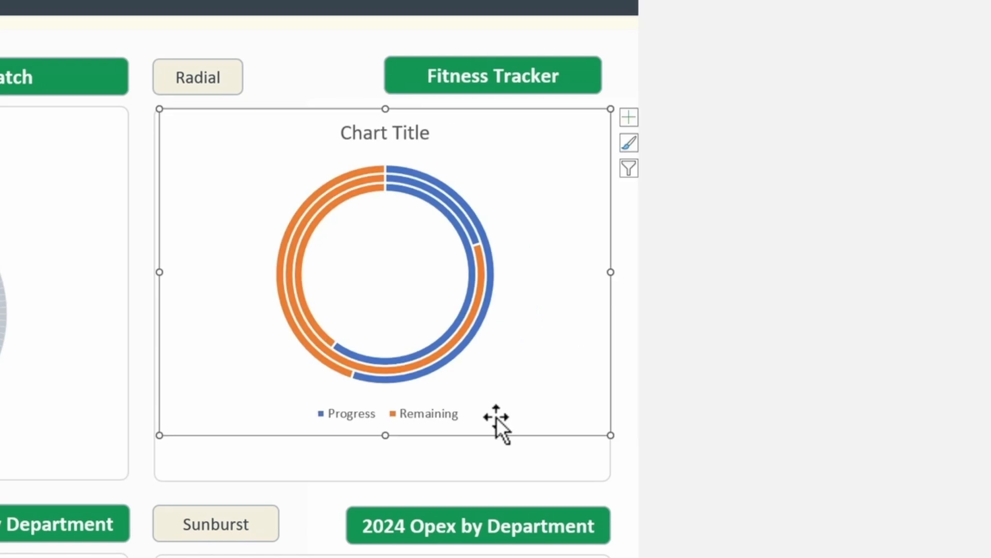
left_click_drag(385, 436, 390, 478)
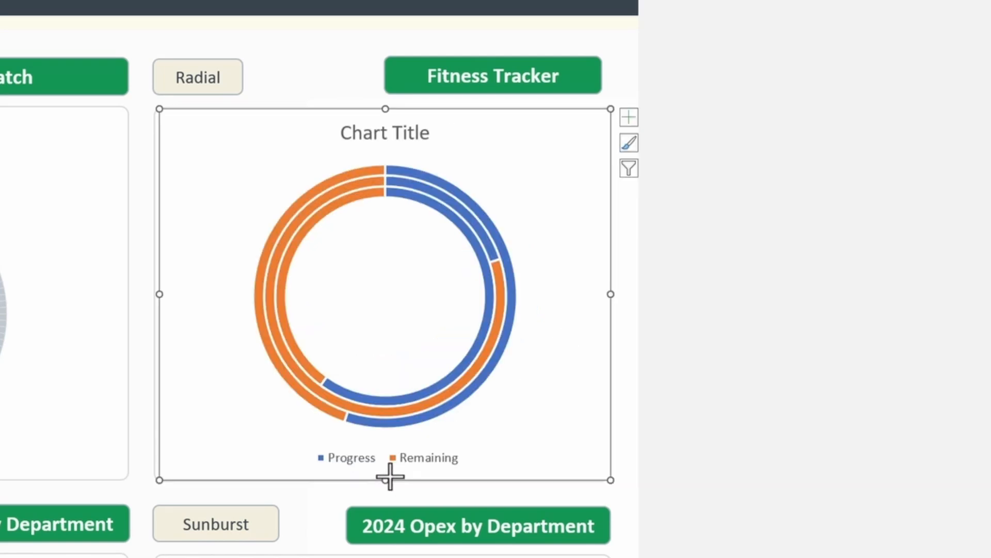
Step: Remove the legend and the chart title from the Fitness Tracker doughnut chart
key("Delete")
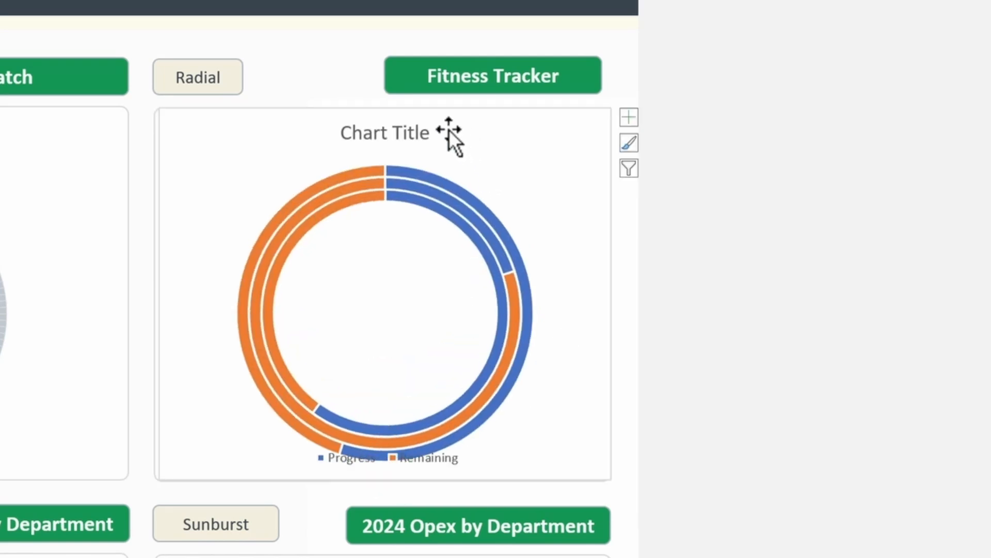
left_click(391, 135)
key("Delete")
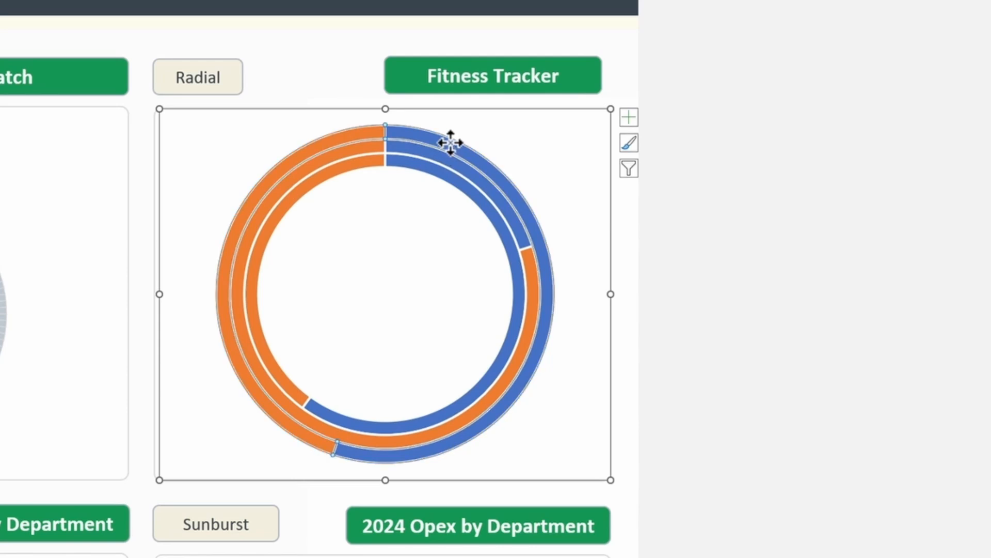
Step: Fill the Progress arcs with recent colours: dark slate for Stand, olive-grey for Exercise and pale cream for Move
right_click(451, 144)
left_click(467, 100)
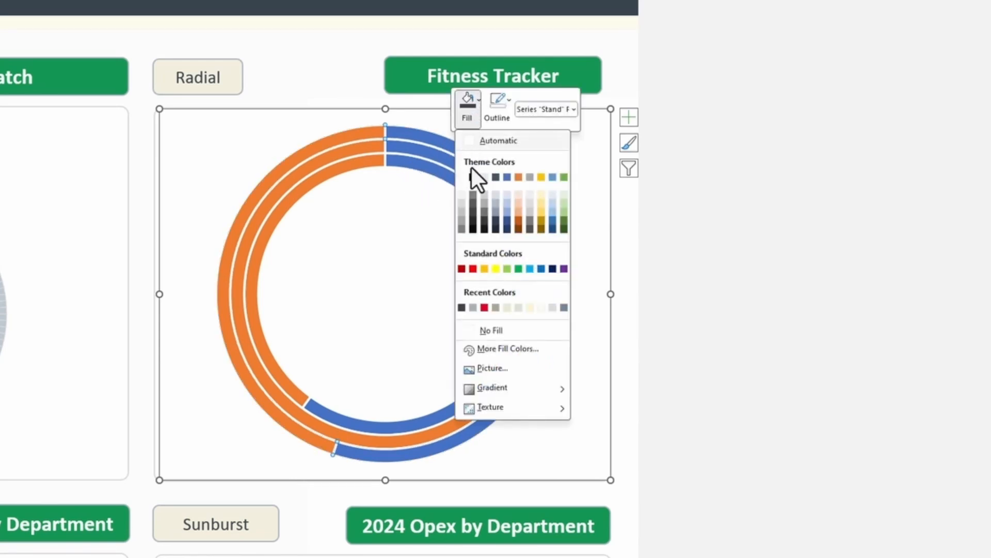
left_click(461, 308)
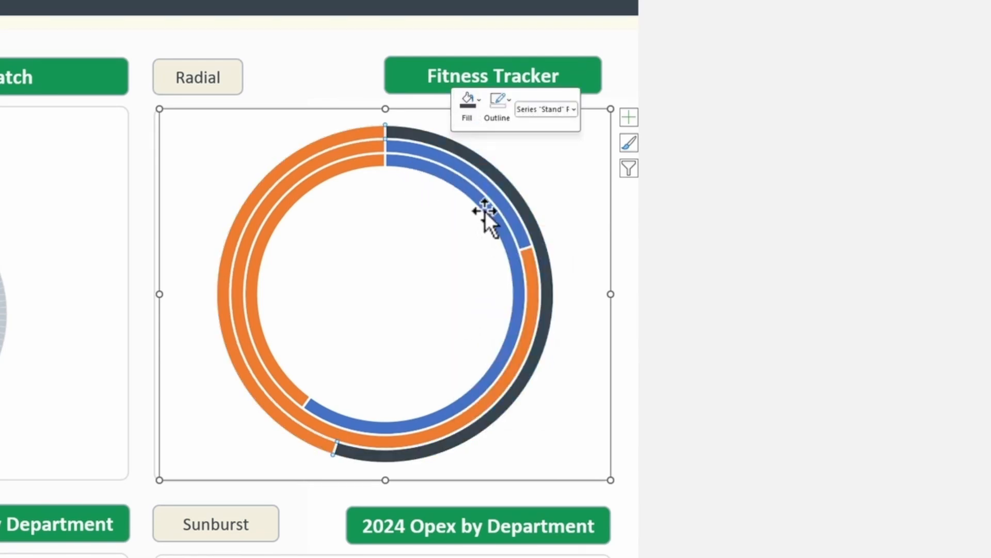
left_click(501, 199)
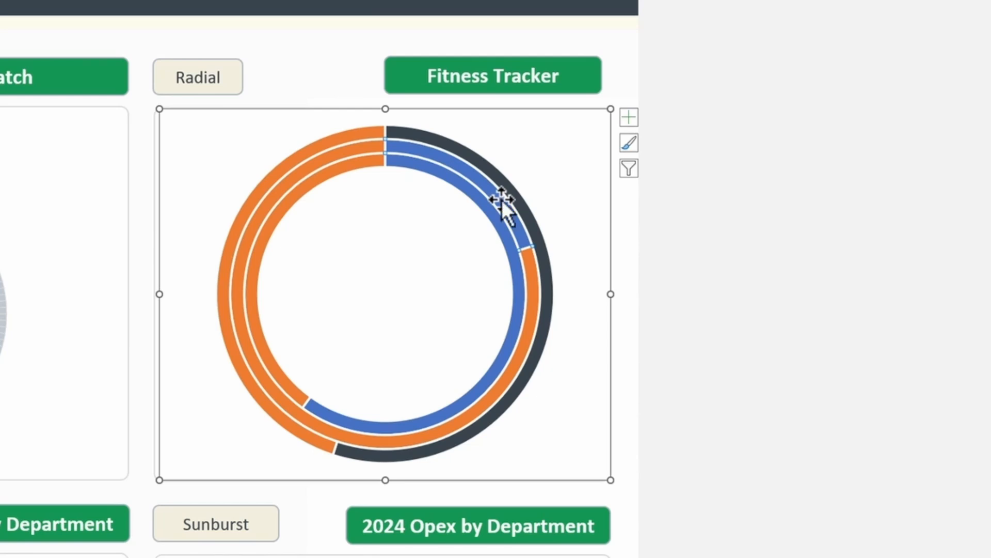
right_click(501, 200)
left_click(521, 158)
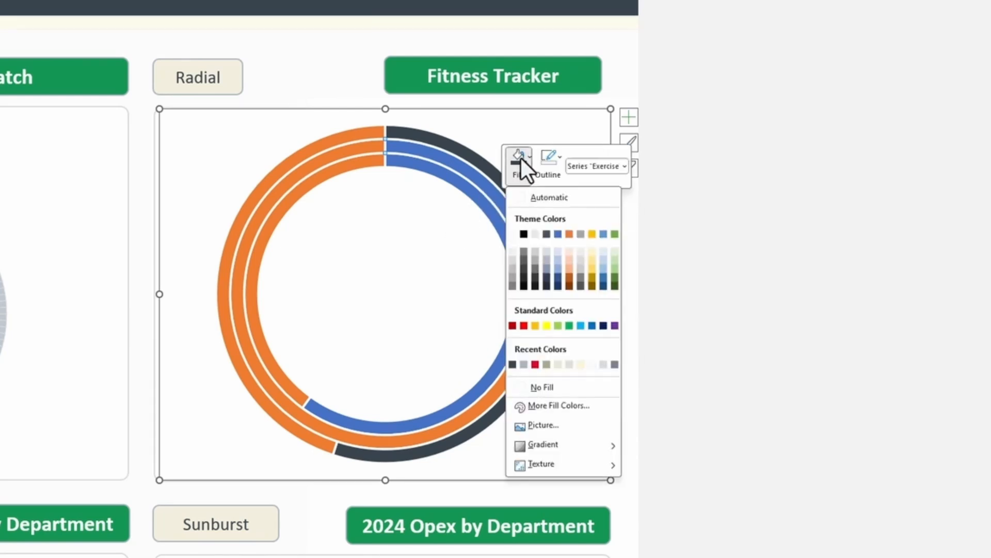
left_click(545, 364)
right_click(481, 204)
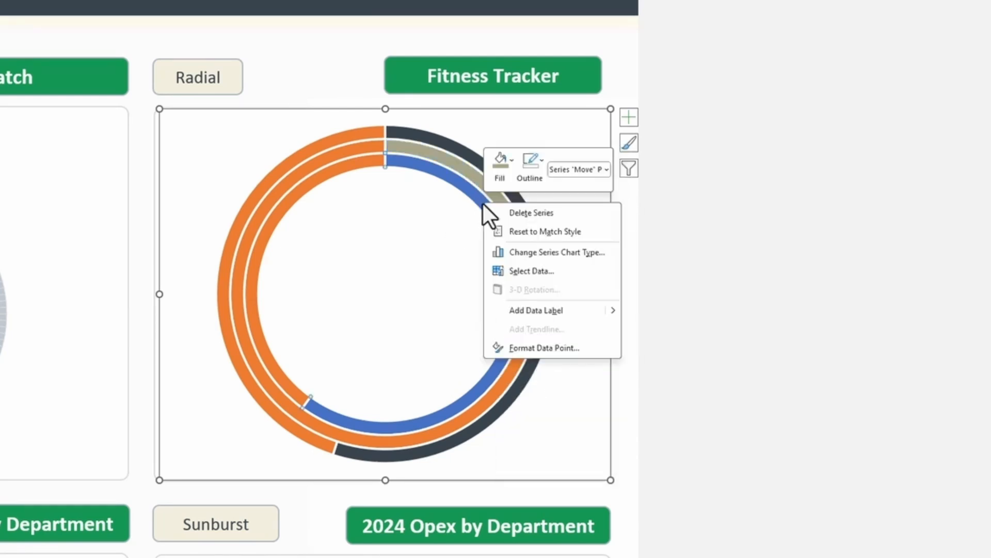
left_click(502, 160)
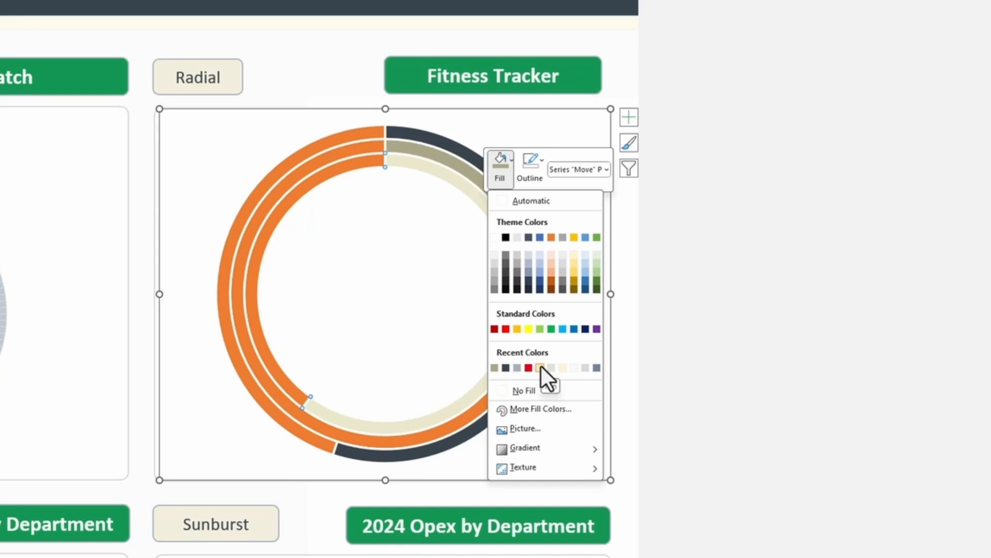
left_click(541, 367)
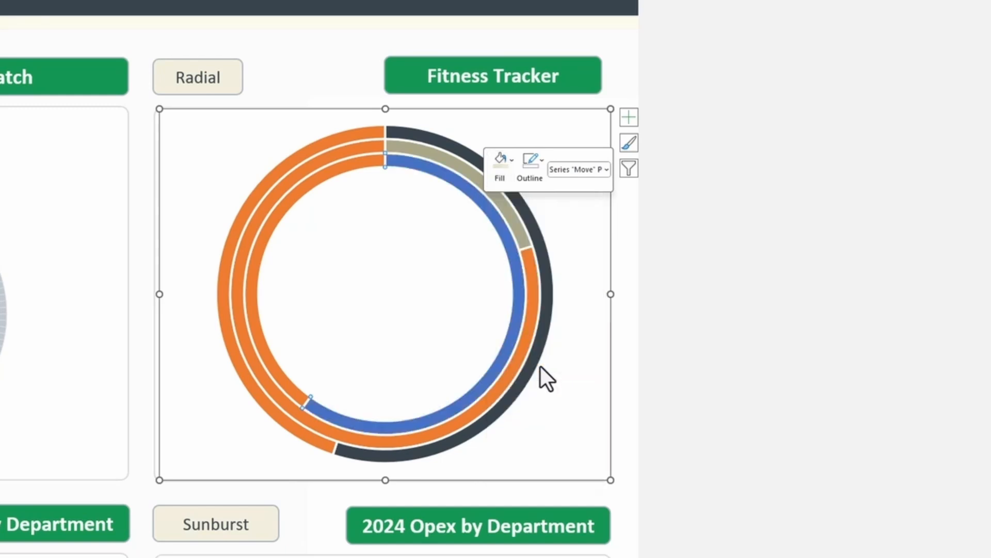
Step: Set the Fitness Tracker doughnut's hole size to 50% and close the series formatting settings
right_click(429, 141)
left_click(471, 285)
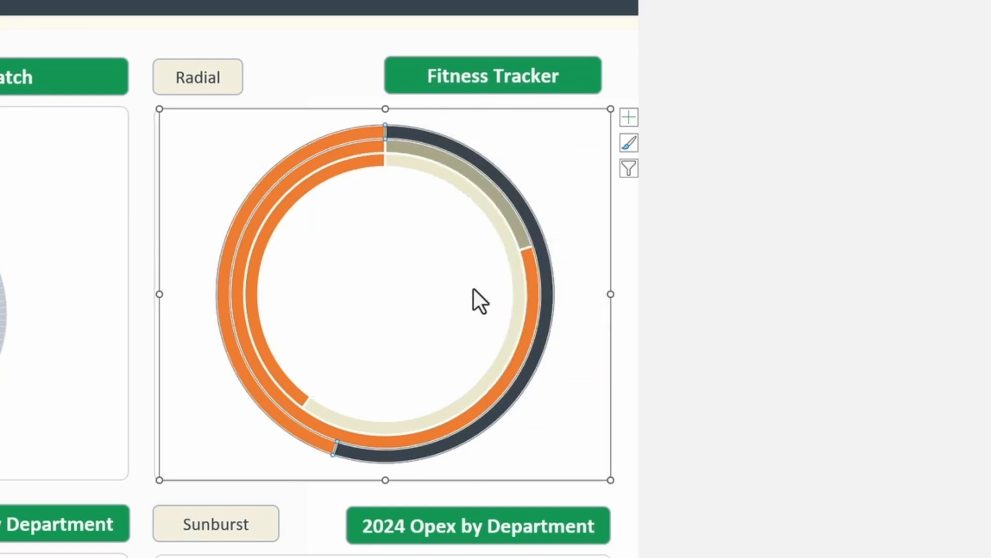
mouse_move(677, 301)
left_mouse_down()
mouse_move(659, 303)
mouse_move(686, 318)
mouse_move(673, 316)
left_mouse_up()
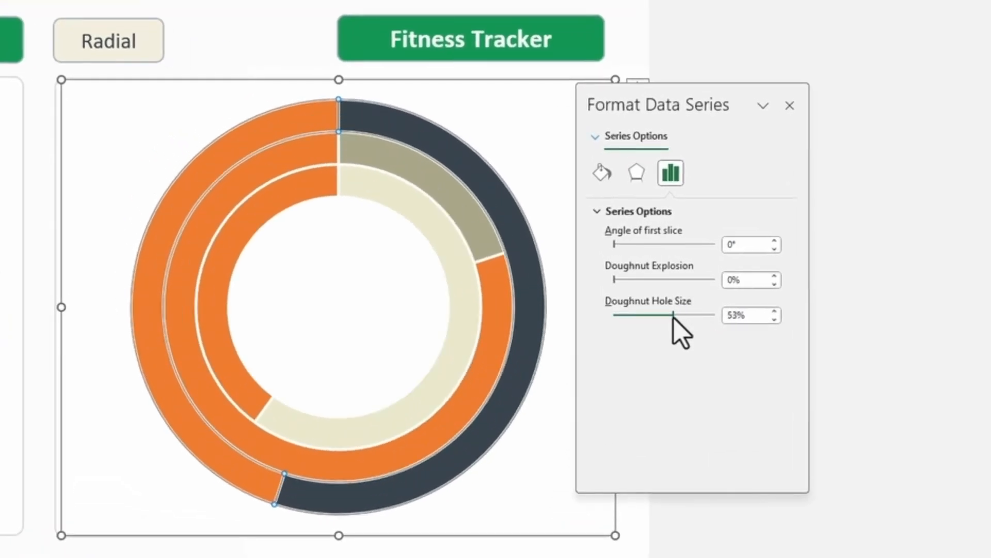
left_click(775, 319)
left_click(775, 319)
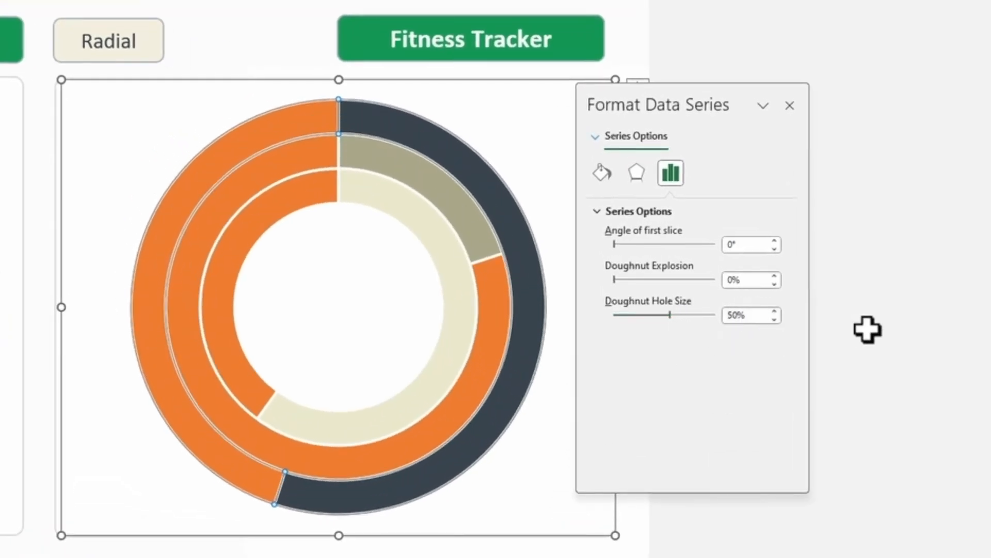
left_click(863, 329)
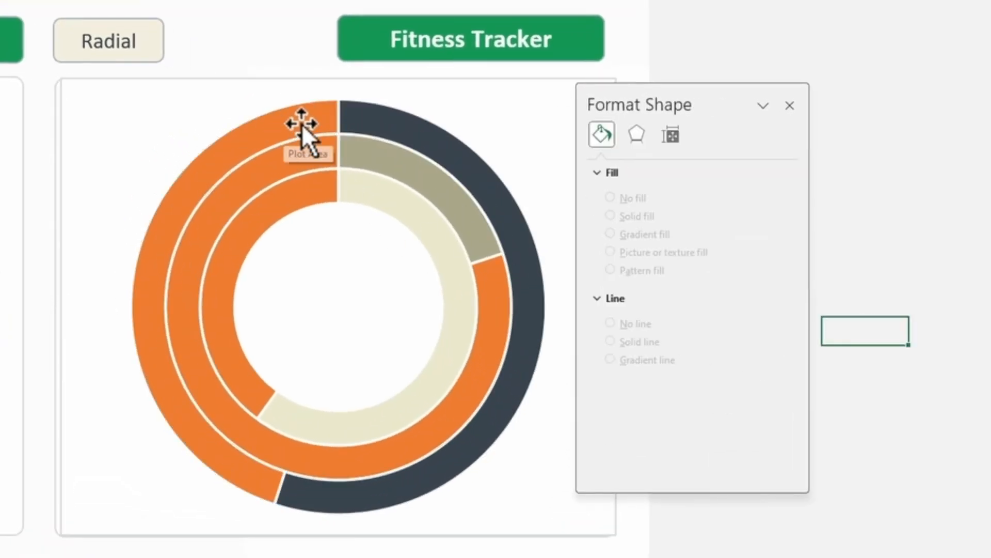
left_click(790, 106)
Step: Fill the outer Stand ring's Remaining arc with a custom light blue-grey colour
left_click(271, 125)
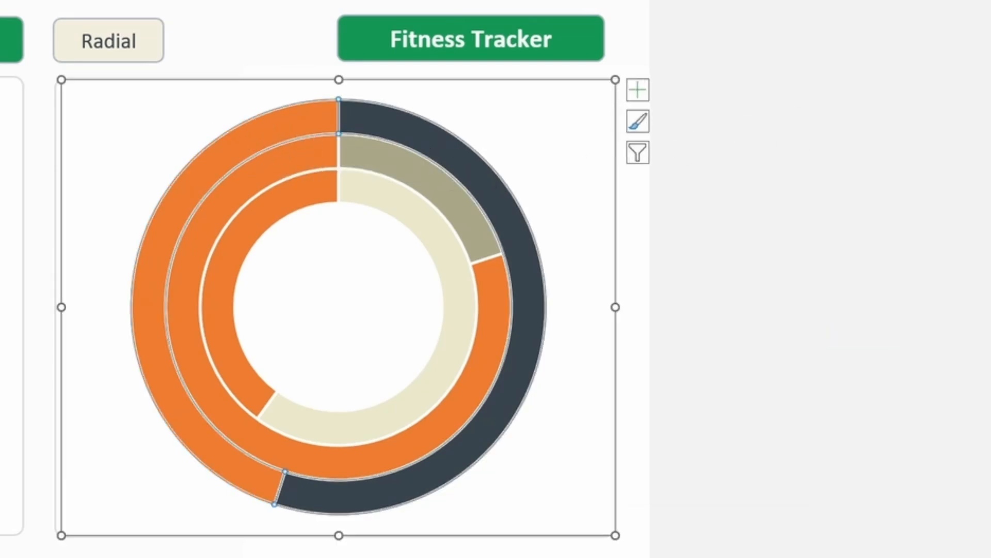
right_click(284, 128)
left_click(306, 88)
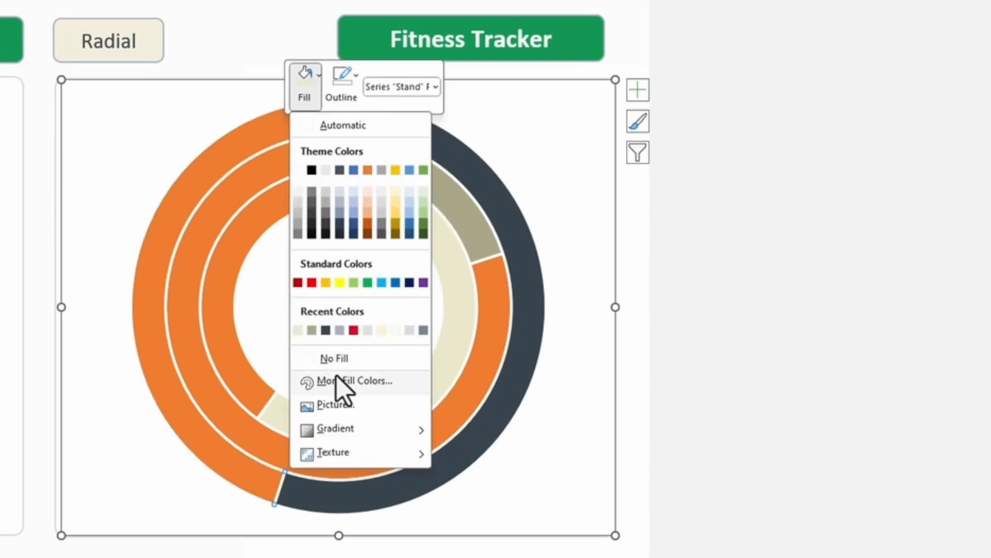
left_click(338, 381)
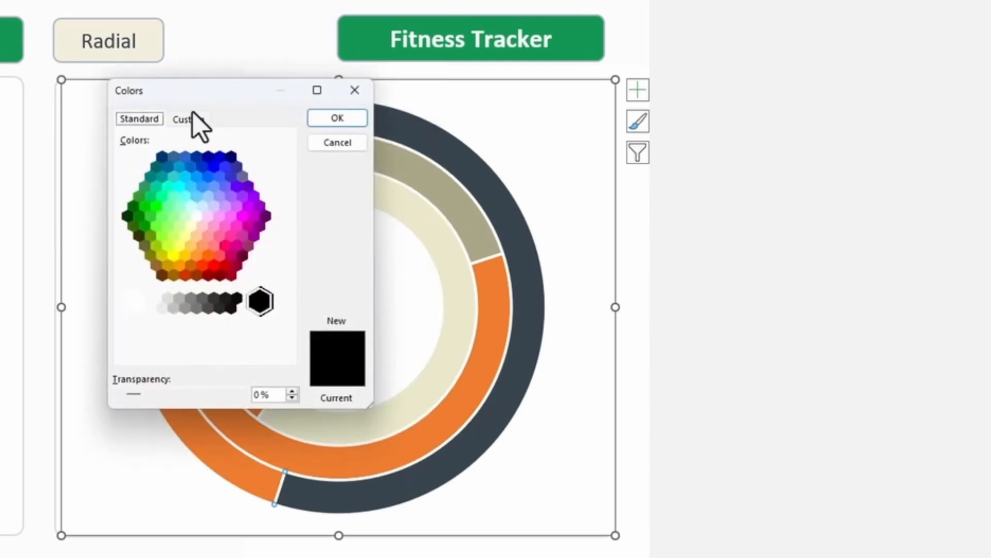
left_click(200, 119)
double_click(201, 351)
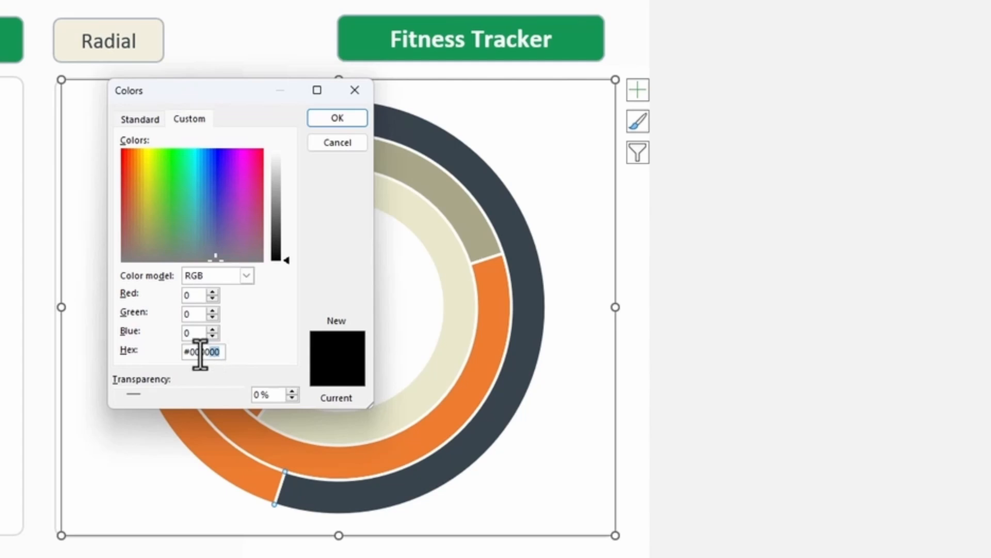
type("#ED7D31")
left_click(337, 120)
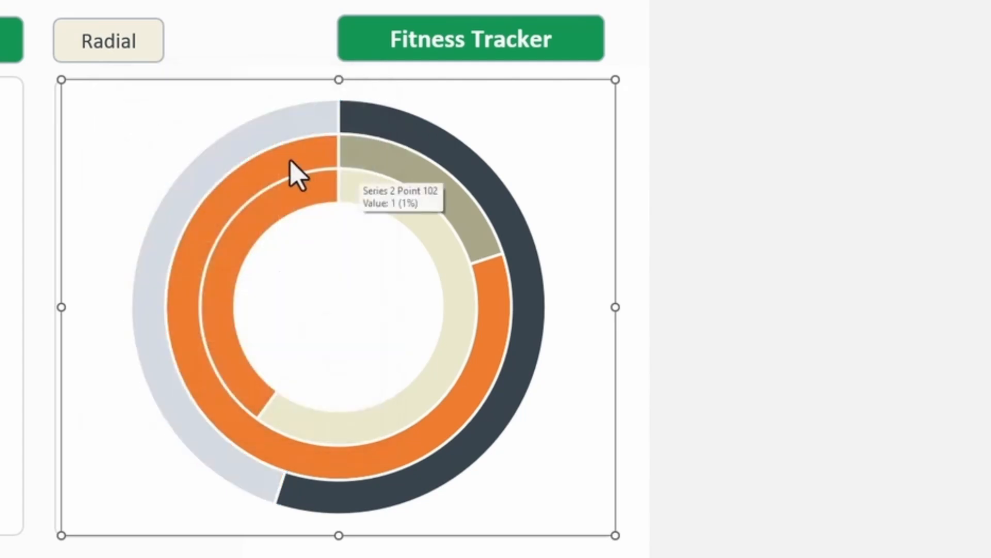
Step: Fill the middle Exercise ring's Remaining arc with the custom light warm grey #E1DFD8
right_click(299, 160)
left_click(320, 111)
left_click(356, 413)
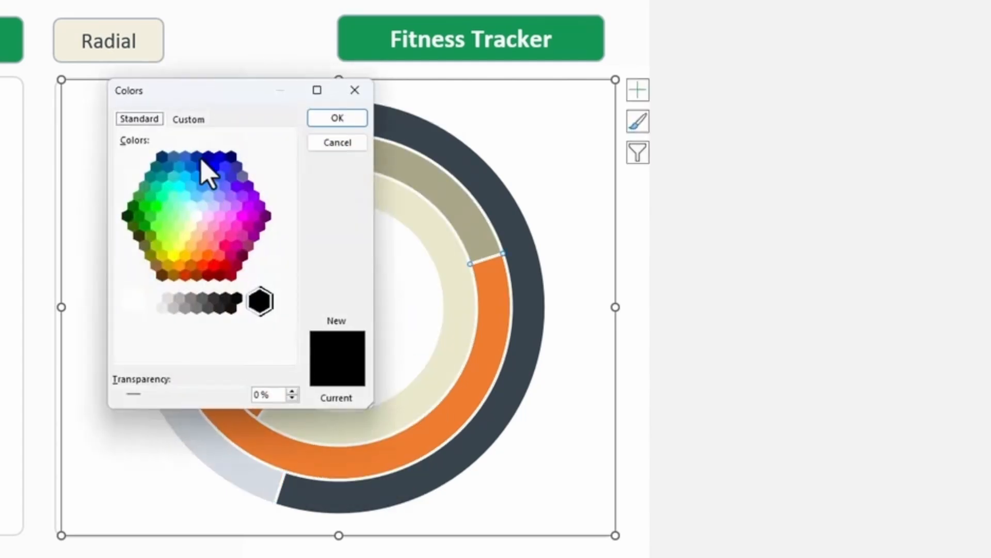
left_click(188, 117)
double_click(203, 351)
type("#E1DFD8")
left_click(336, 118)
Step: Fill the inner Move ring's Remaining arc with a custom pale yellow and deselect the chart
right_click(244, 232)
left_click(264, 178)
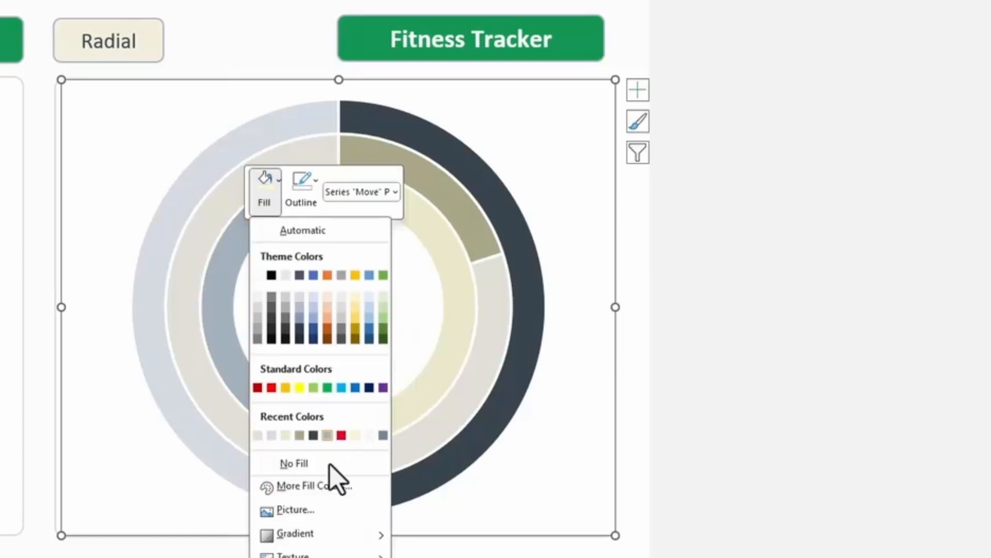
left_click(325, 484)
left_click(189, 118)
double_click(191, 352)
type("#EFF3CD")
key("Return")
left_click(823, 336)
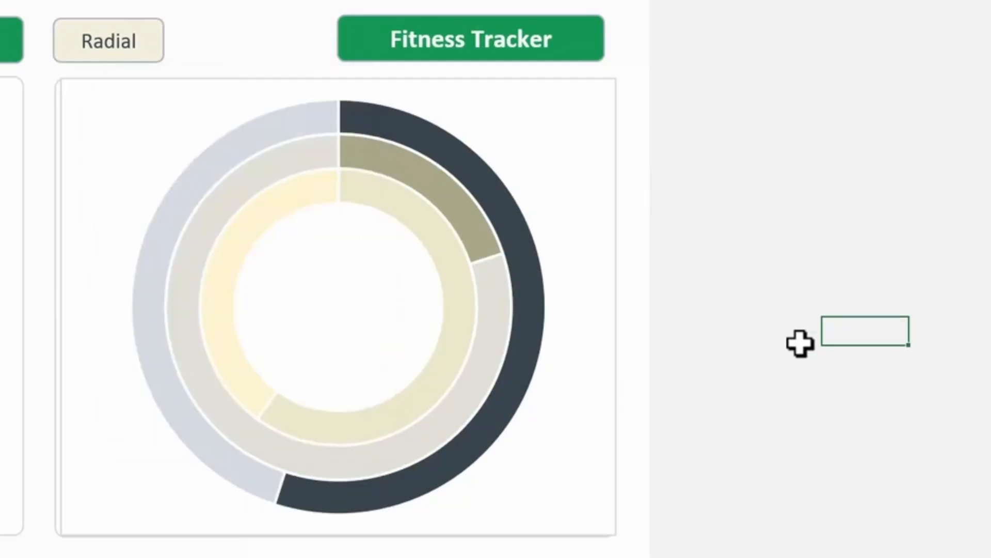
Step: Remove the outline and the fill from the Fitness Tracker chart area
left_click(113, 103)
left_click(322, 33)
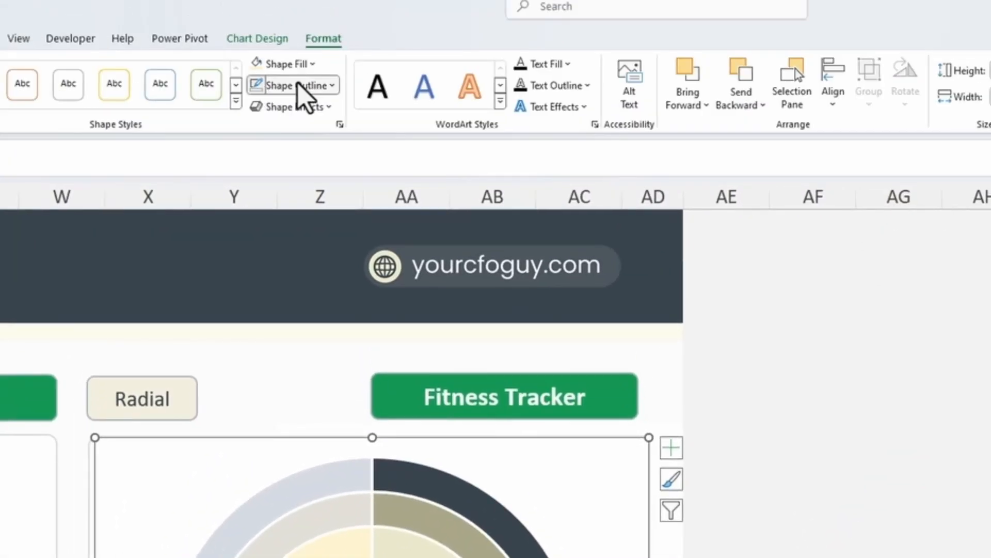
left_click(295, 79)
left_click(294, 61)
left_click(298, 60)
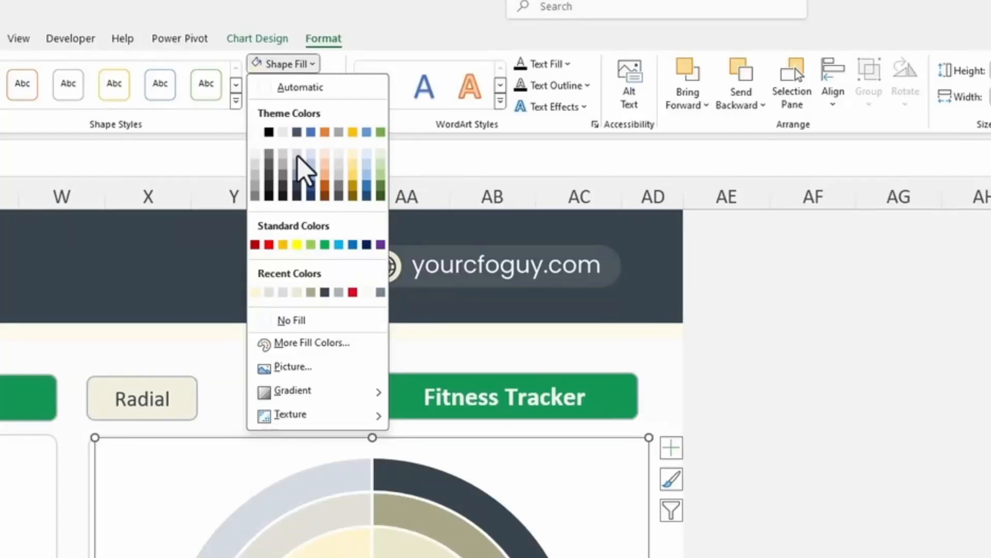
left_click(297, 321)
Step: Shrink the rings' plot area to about four fifths of its size and centre it in the lower part of the Fitness Tracker card
left_click(416, 265)
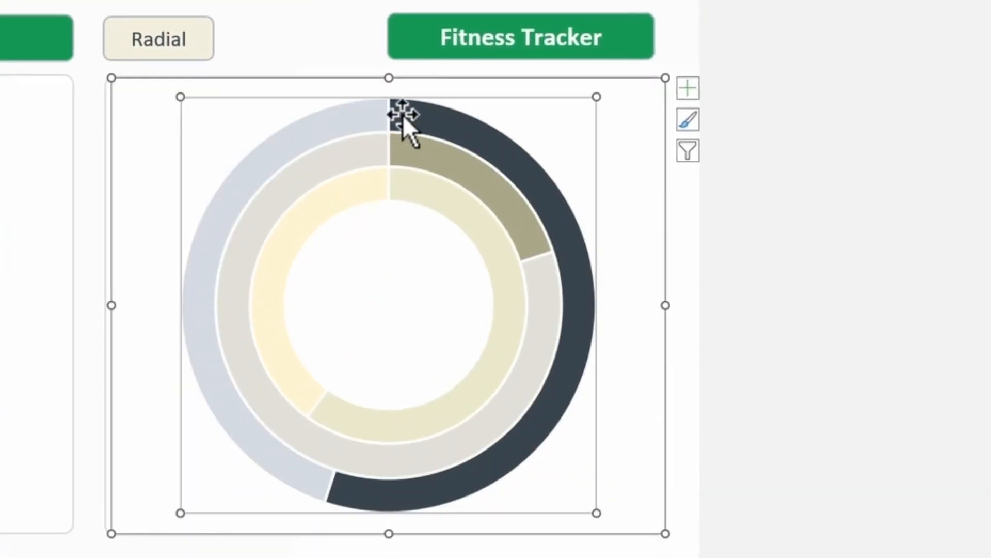
left_click_drag(583, 106, 504, 180)
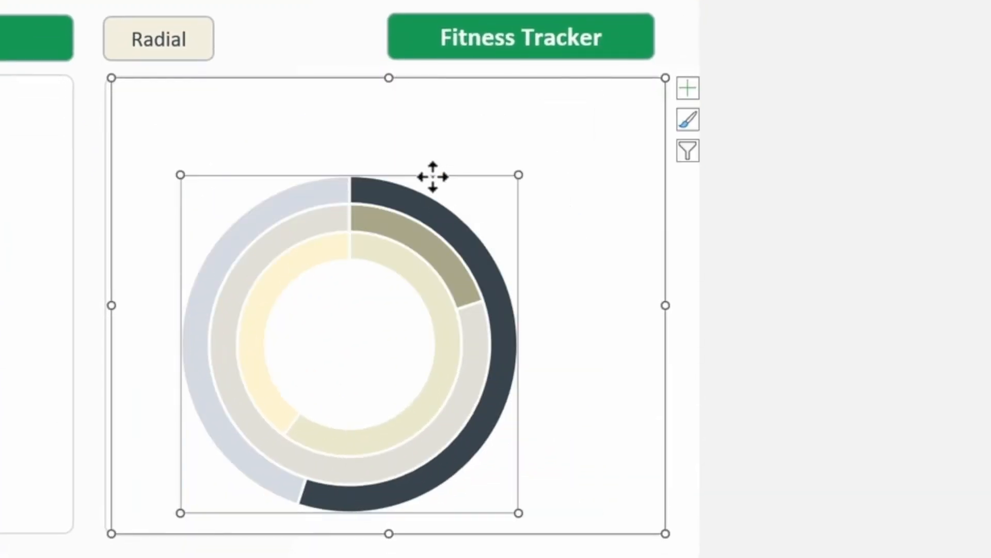
left_click_drag(434, 172, 493, 176)
left_click(910, 257)
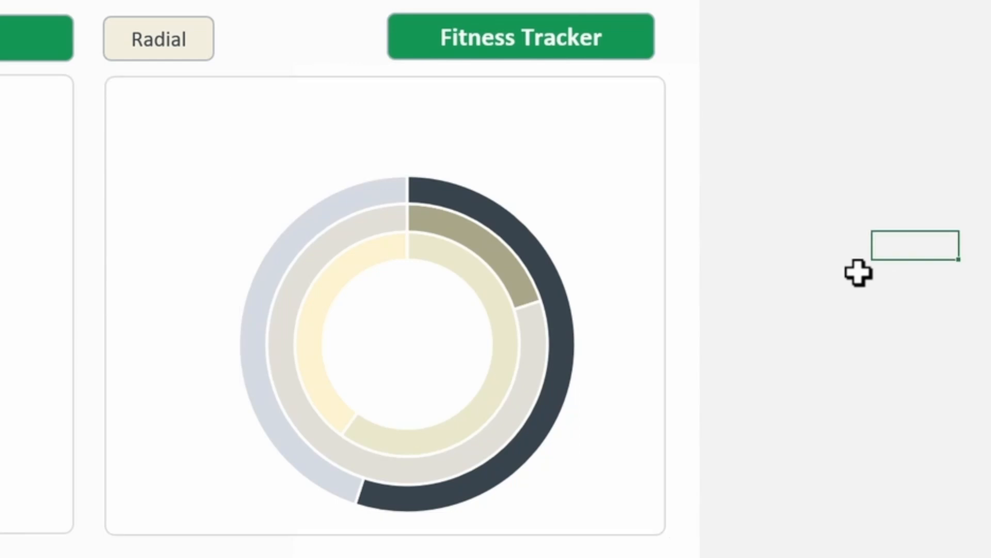
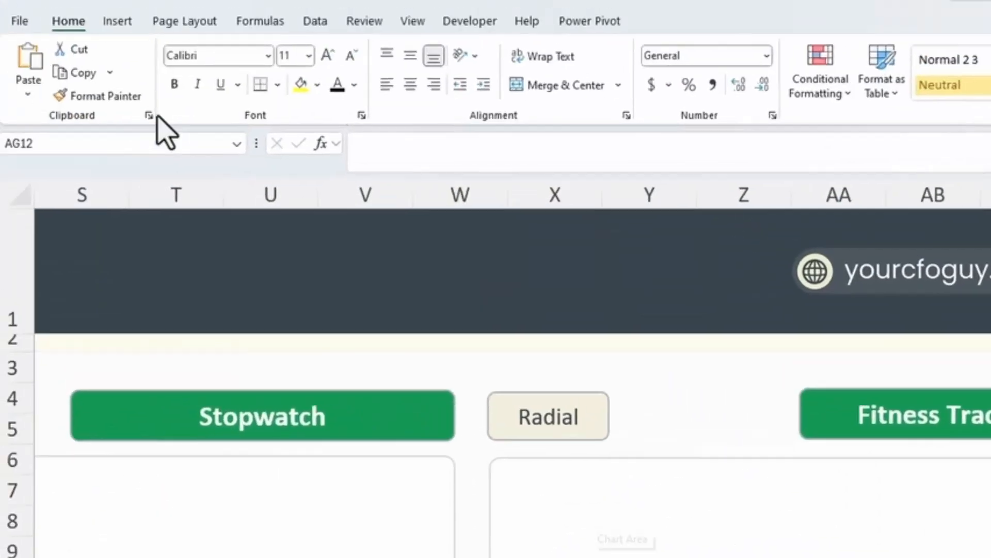
Step: Draw a tiny rectangle about 0.05" by 0.05" in the upper-left corner of the Fitness Tracker card
left_click(126, 30)
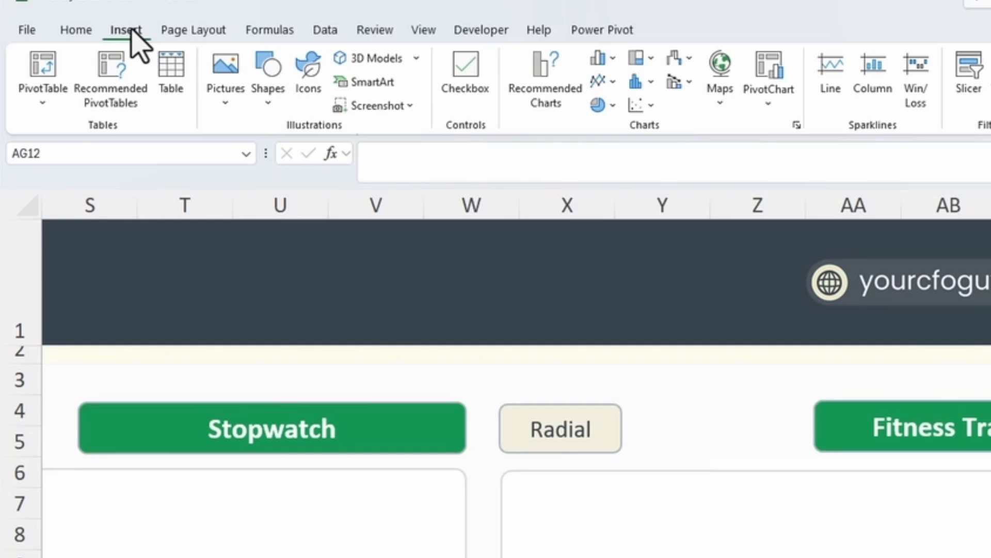
left_click(269, 103)
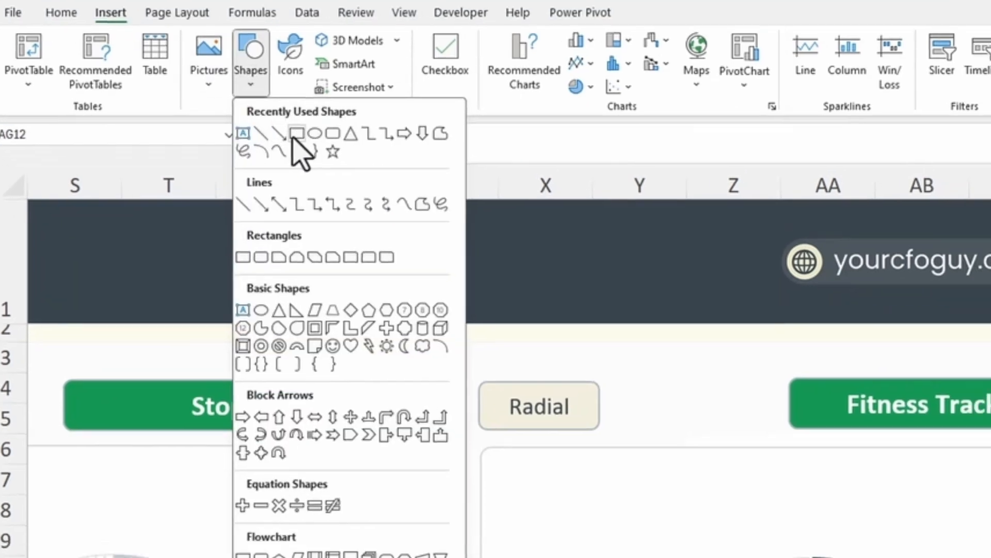
left_click(315, 152)
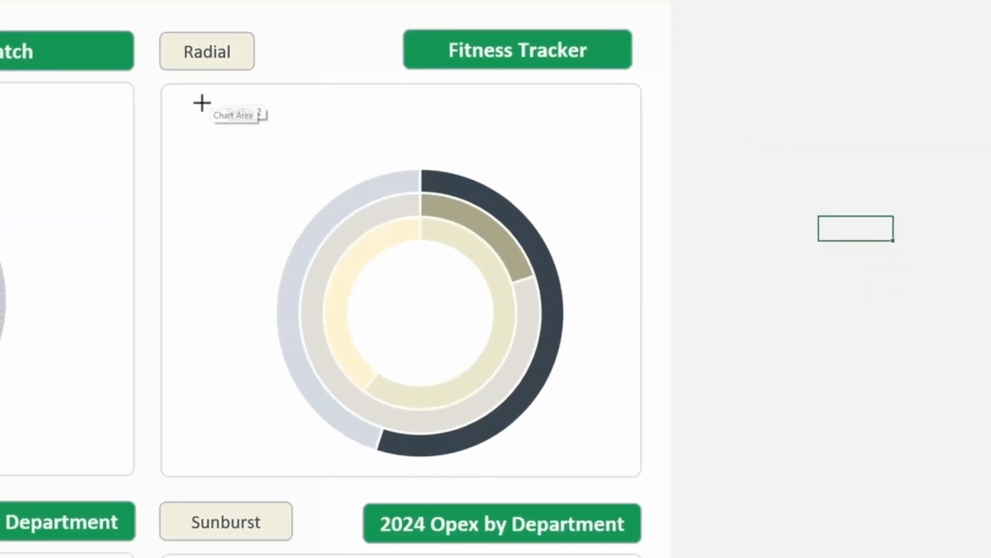
mouse_move(174, 96)
left_mouse_down()
mouse_move(250, 109)
mouse_move(194, 107)
left_mouse_up()
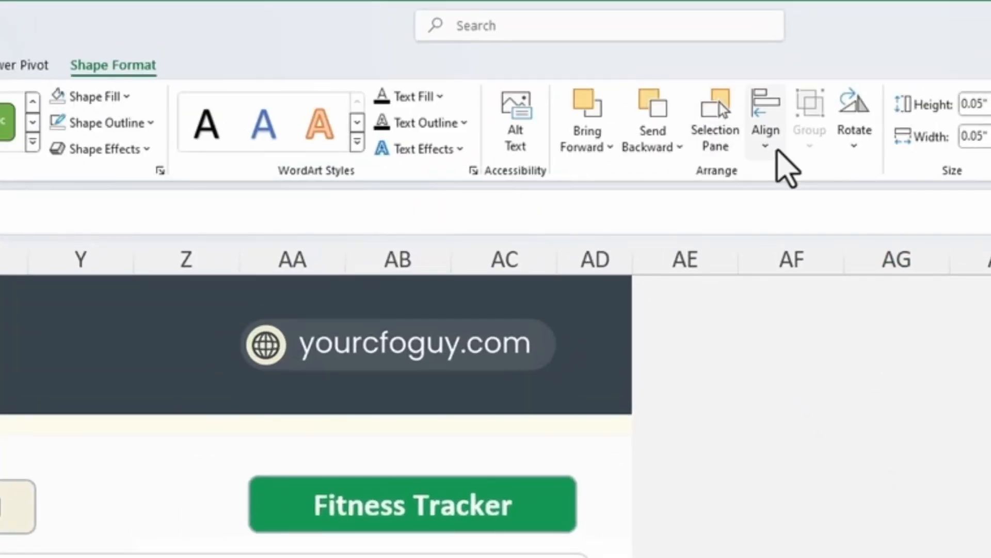
Step: Turn off Snap to Shape and Snap to Grid for drawn shapes
left_click(772, 155)
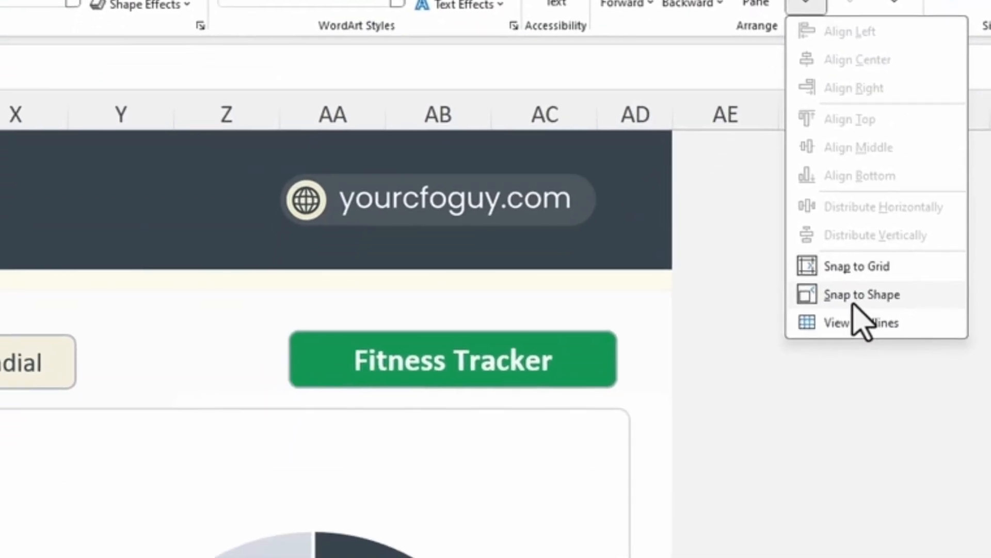
left_click(822, 439)
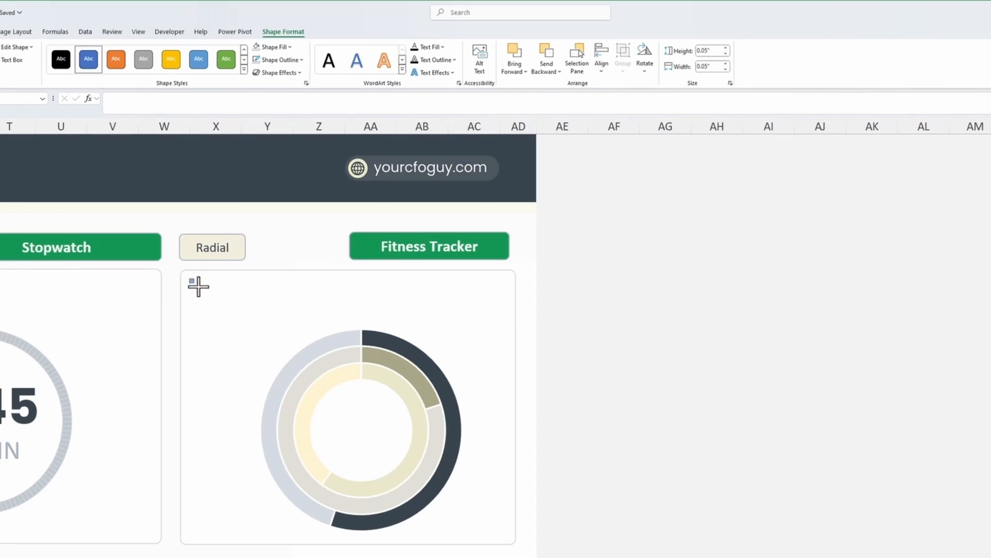
left_click(602, 60)
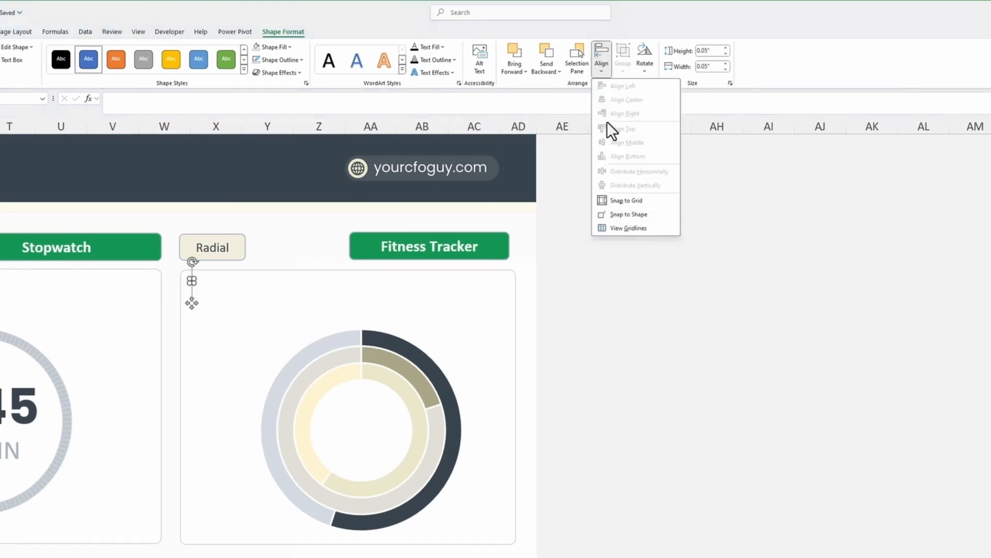
left_click(626, 208)
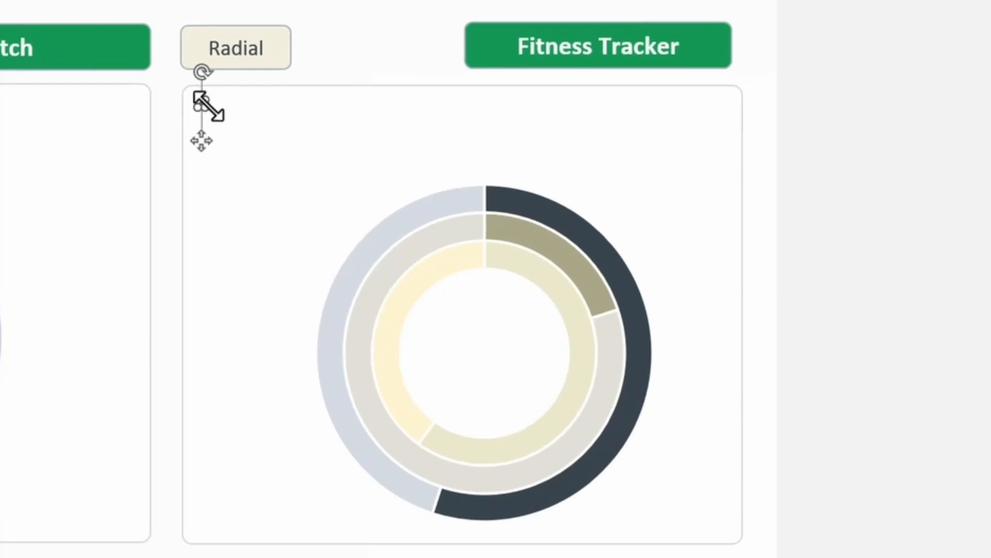
Step: Enlarge the tiny rectangle in the Fitness Tracker card slightly, fill it dark slate and remove its outline
left_click_drag(200, 102, 218, 114)
left_click_drag(214, 117, 215, 119)
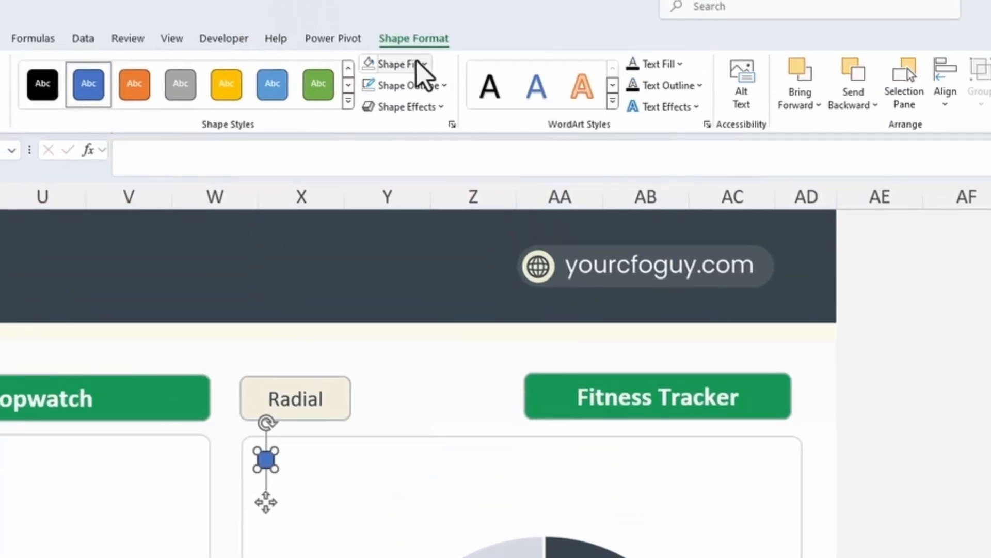
left_click(422, 66)
left_click(436, 292)
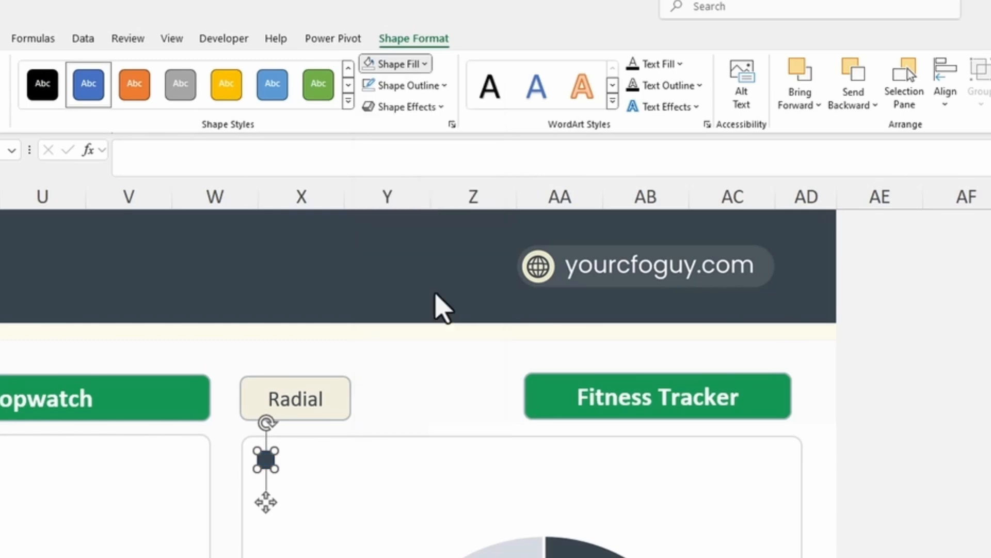
left_click(407, 87)
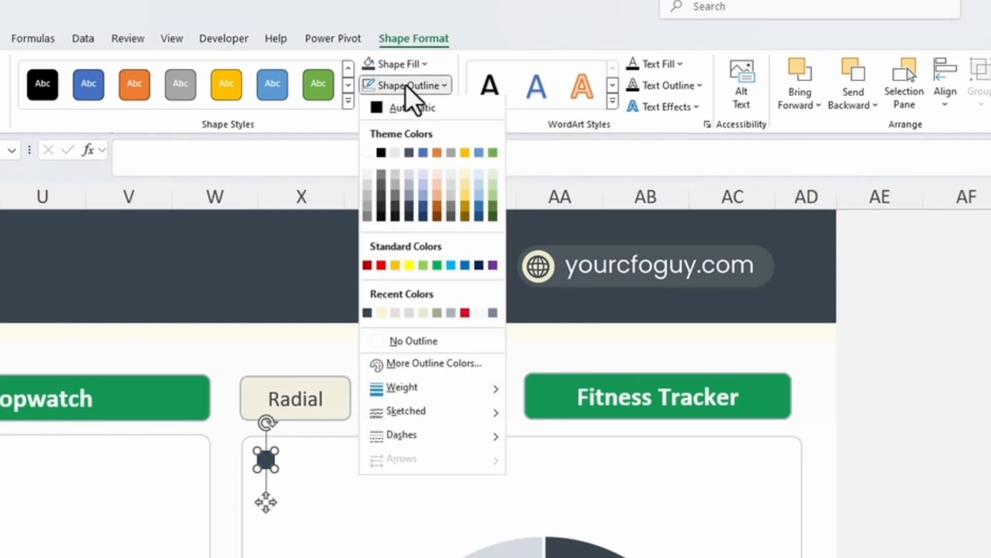
left_click(430, 342)
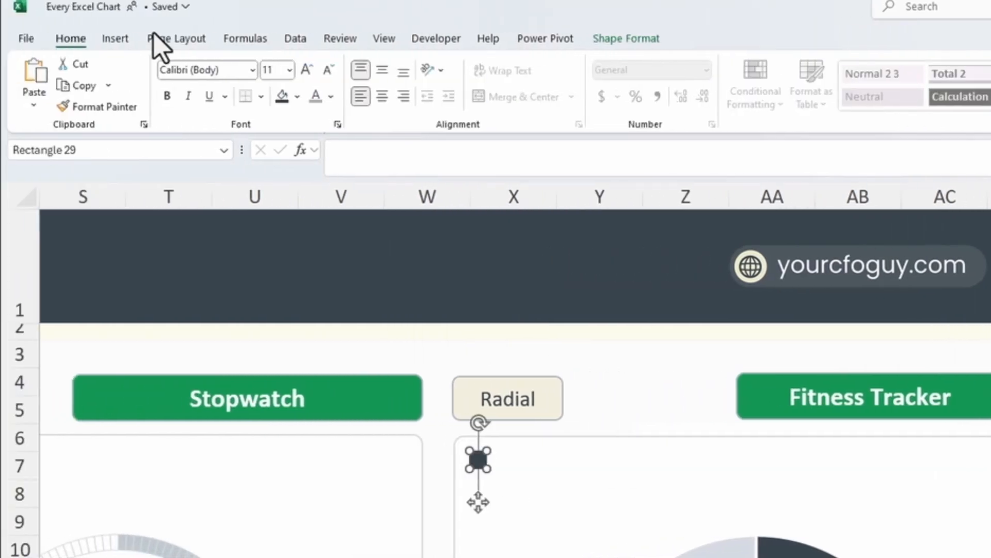
Step: Add a small text box reading "Move" just beside the dark square and narrow it to fit the word
left_click(115, 38)
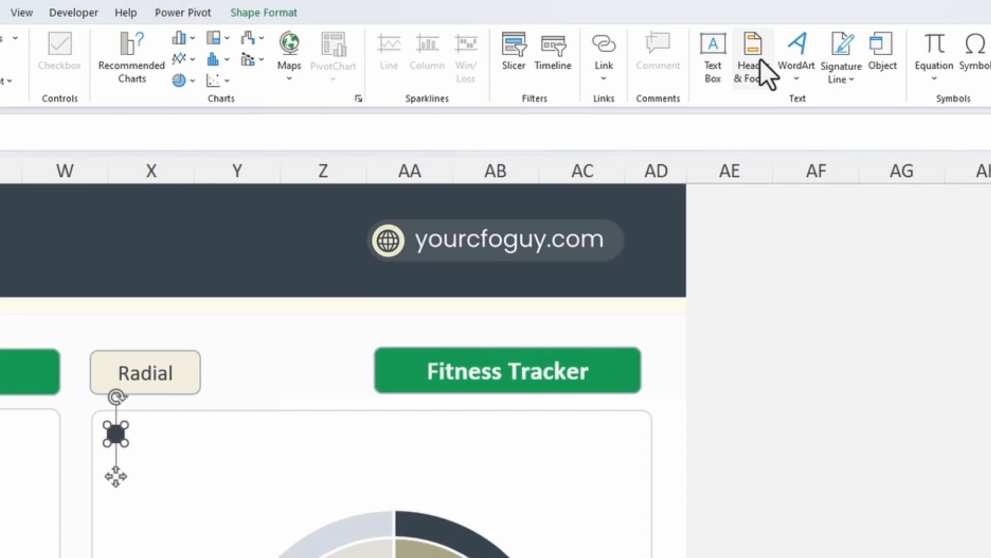
left_click(714, 67)
left_click_drag(140, 423, 254, 449)
type("Move")
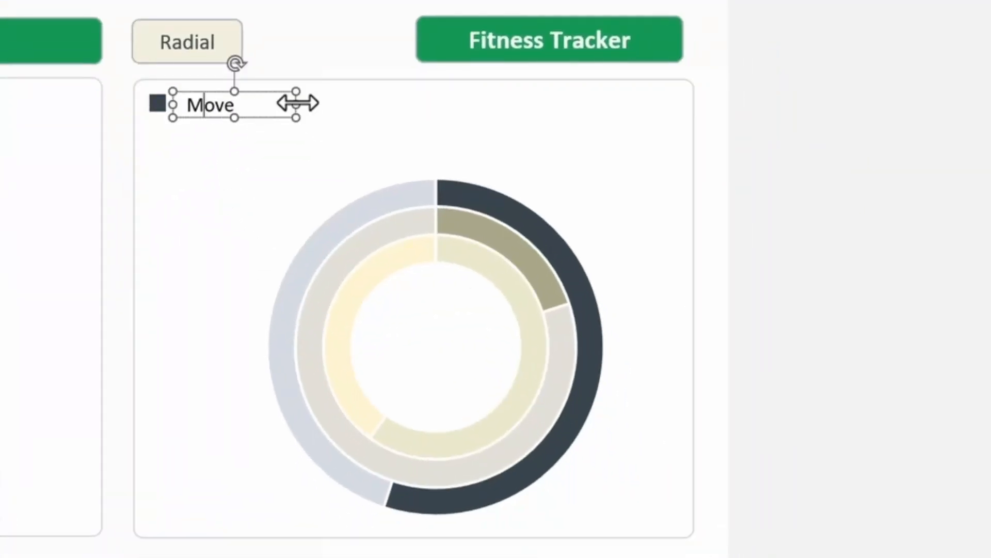
left_click_drag(296, 103, 250, 104)
Step: Remove the outline and the fill from the "Move" text box
left_click(284, 24)
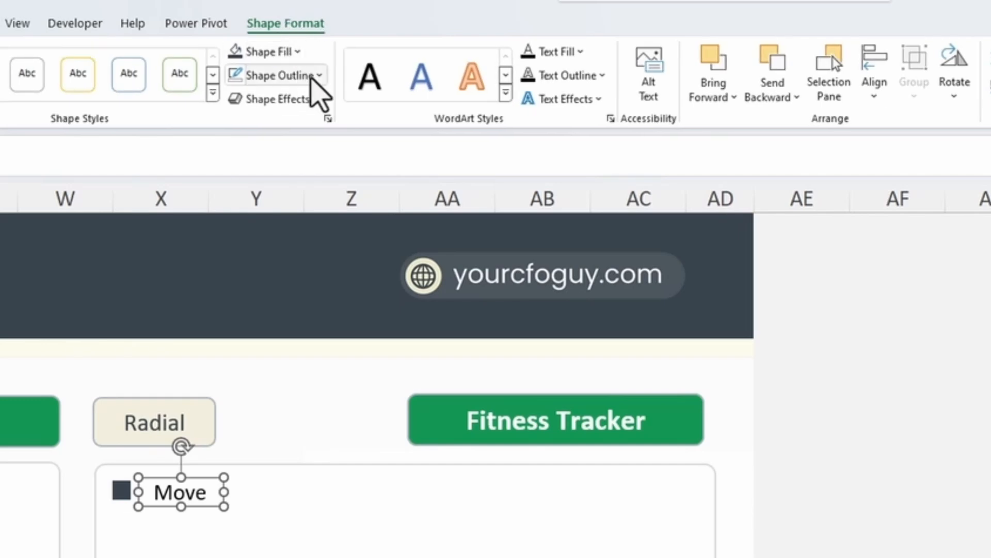
left_click(318, 75)
left_click(287, 360)
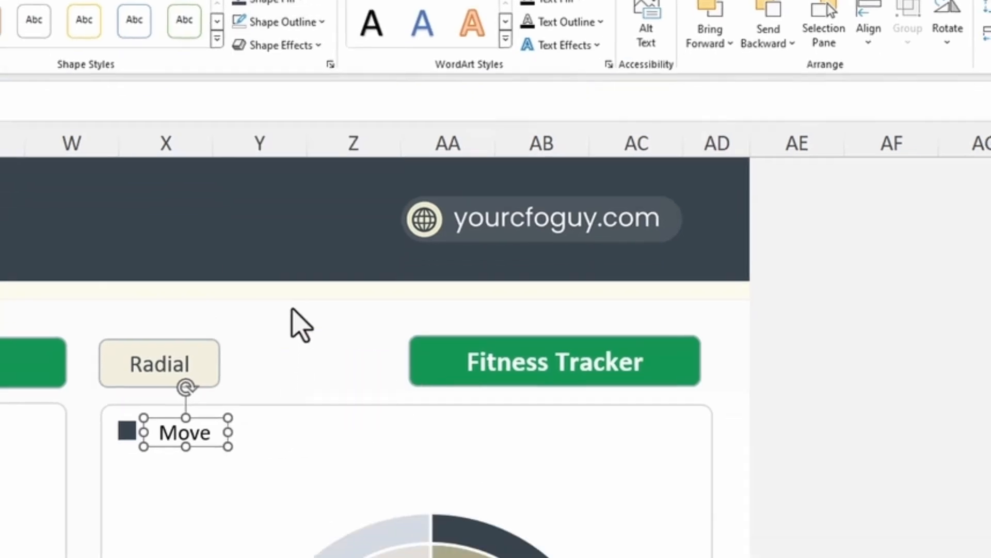
left_click(127, 430)
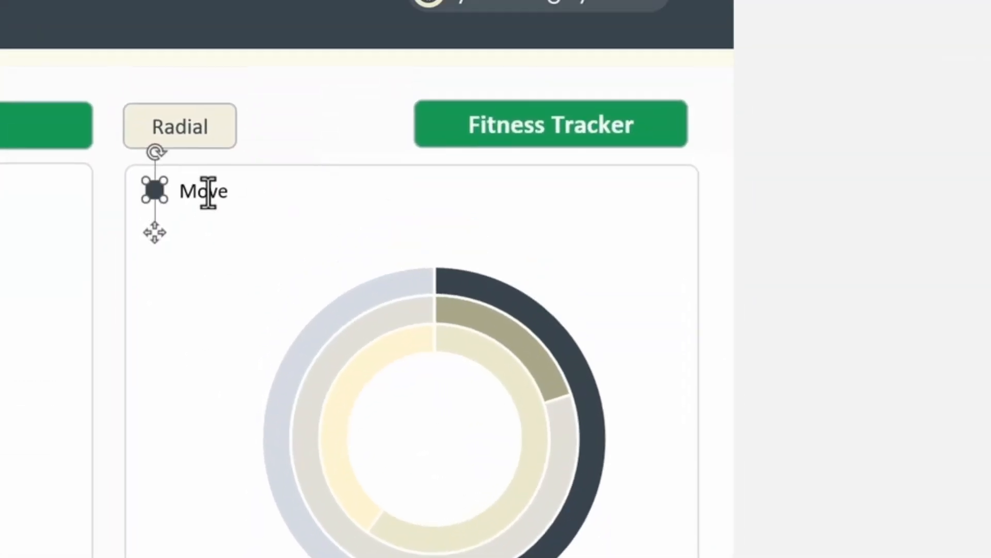
left_click(209, 105)
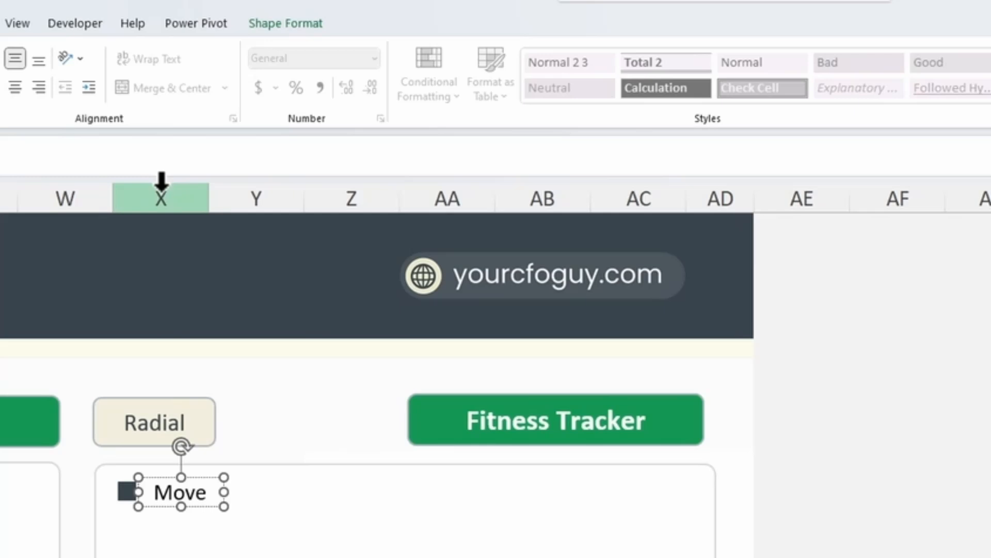
left_click(289, 51)
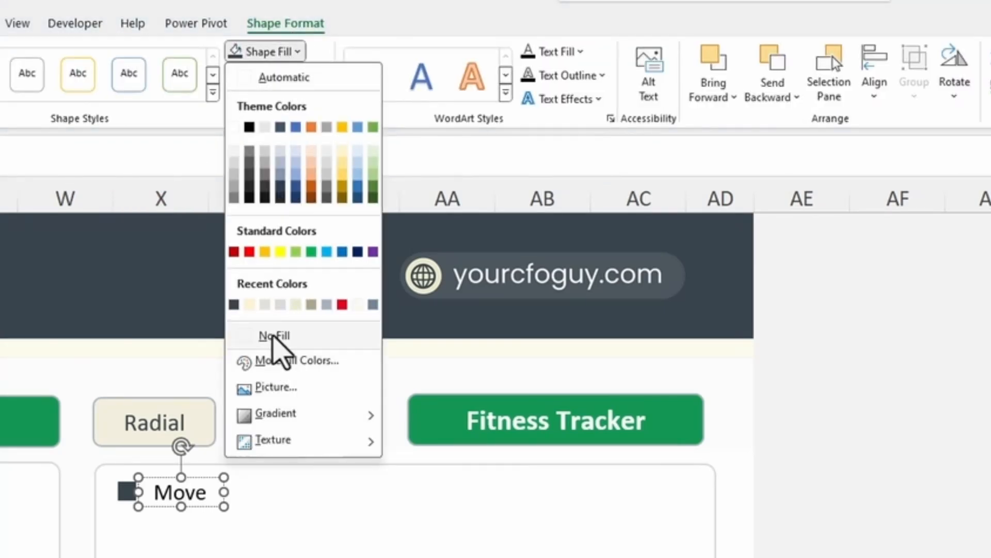
left_click(272, 334)
Step: Nudge the dark square closer to the "Move" label and group the two shapes
left_click(128, 492)
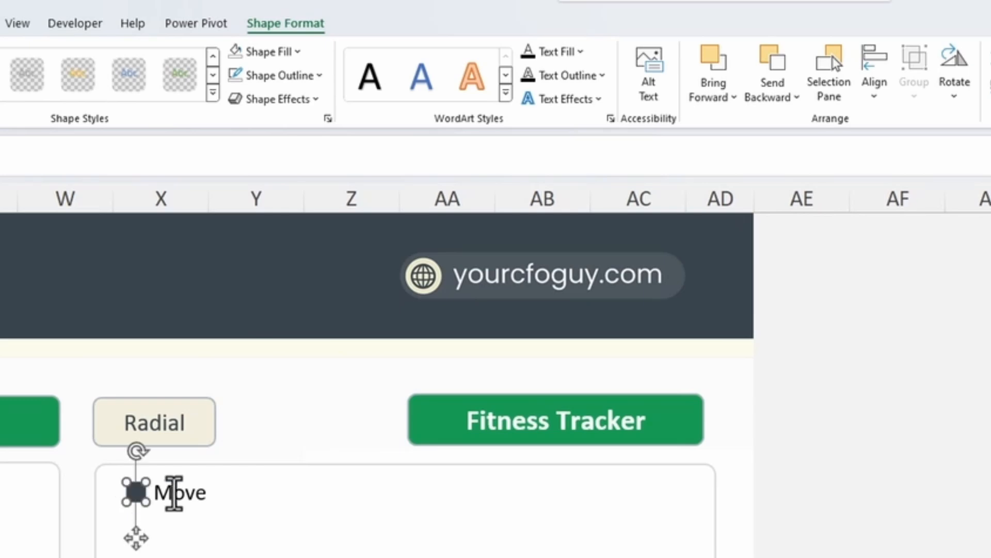
left_click(175, 497, "shift")
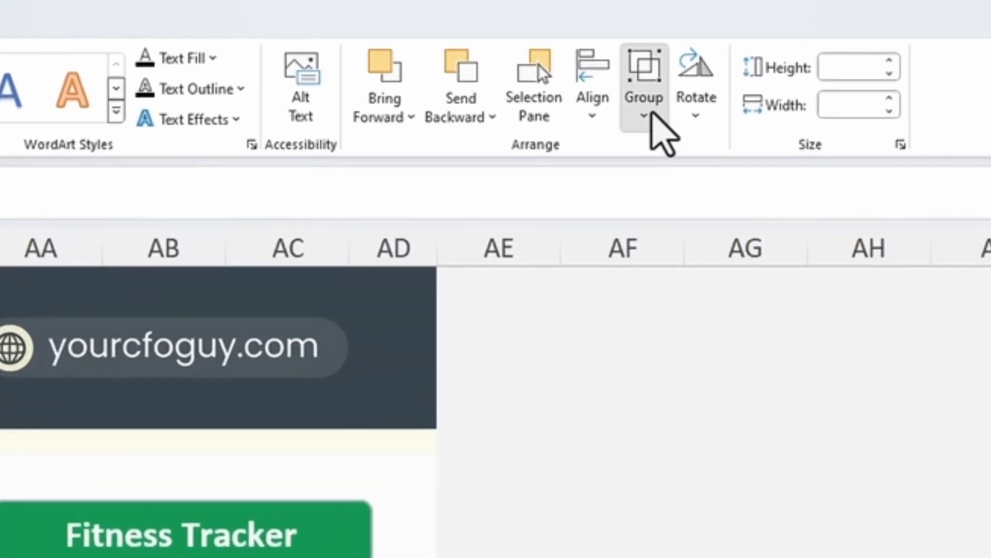
left_click(921, 95)
left_click(942, 125)
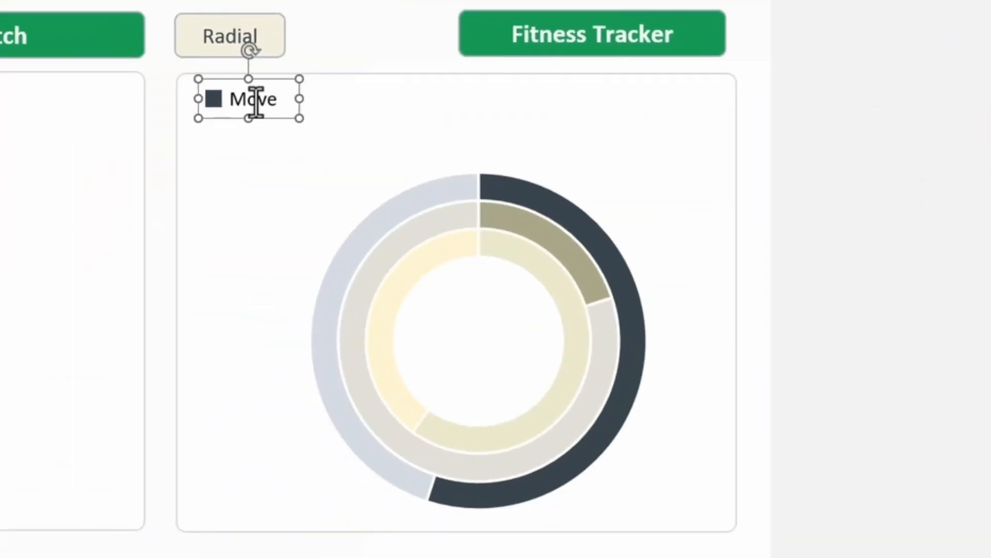
Step: Place two copies of the "Move" group in a row beside it and relabel them "Exercise" and "Stand"
left_click_drag(256, 100, 455, 131)
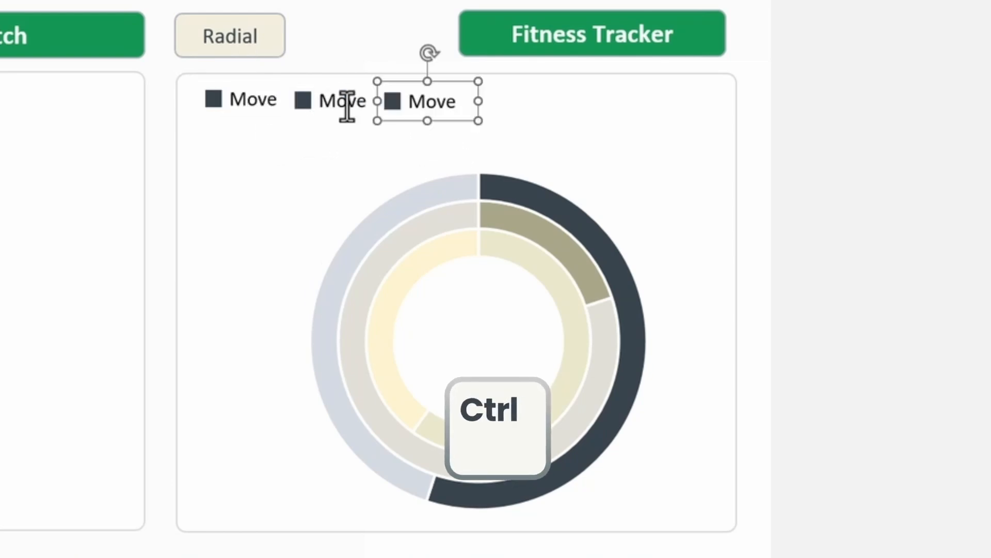
double_click(341, 103)
type("Exercise")
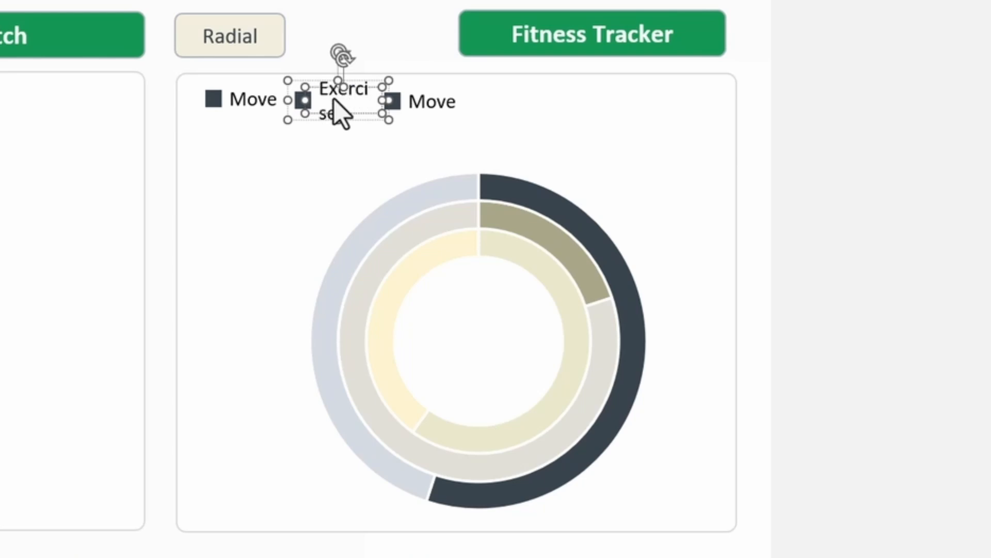
double_click(433, 101)
type("Stand")
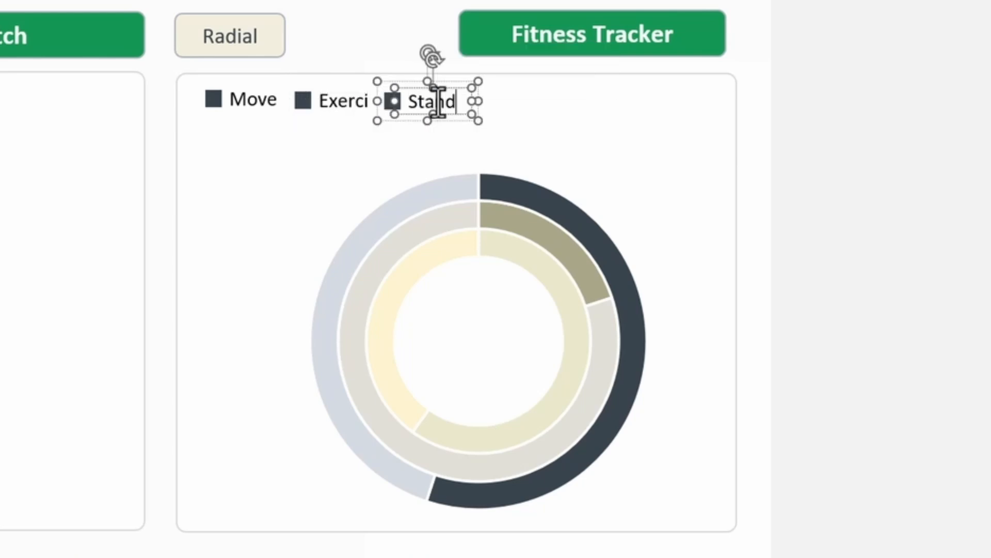
key("Escape")
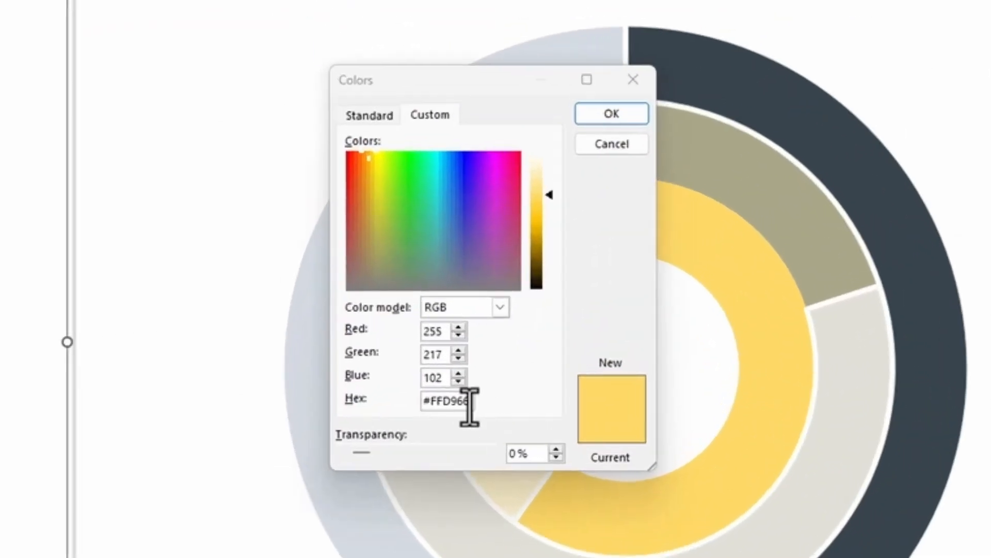
Step: Fill the larger slice of the Fitness Tracker's innermost ring with the custom colour #FFD966
left_click(338, 408)
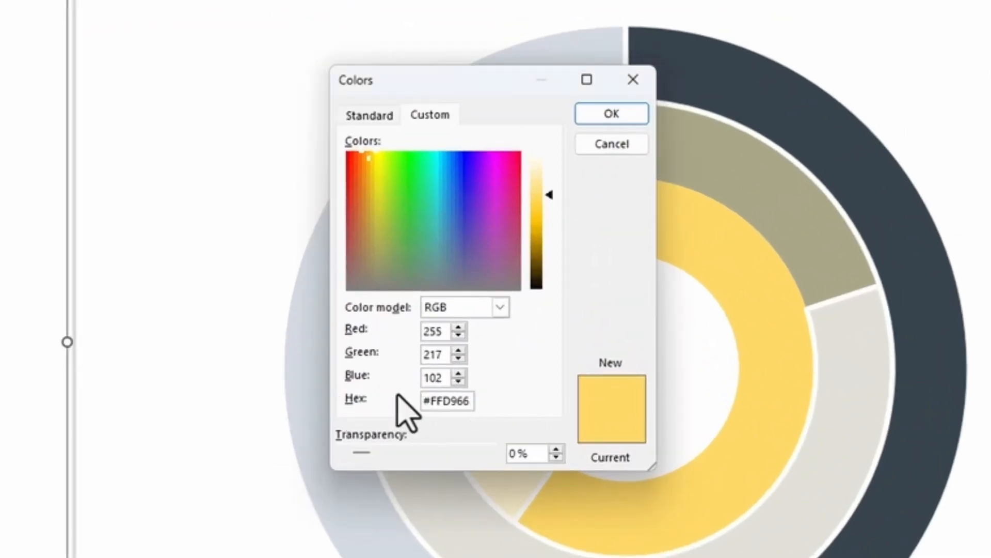
left_click(612, 115)
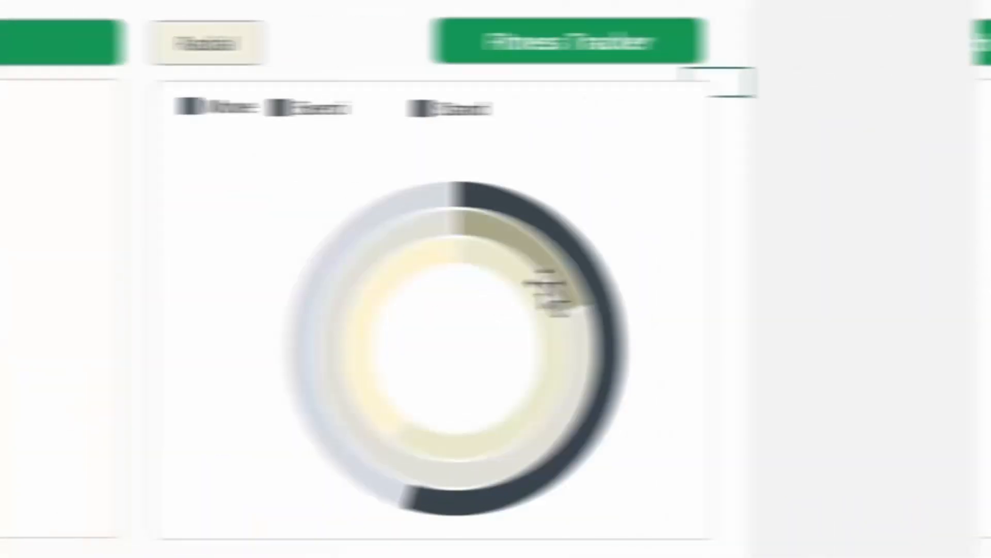
left_click(531, 266)
right_click(527, 265)
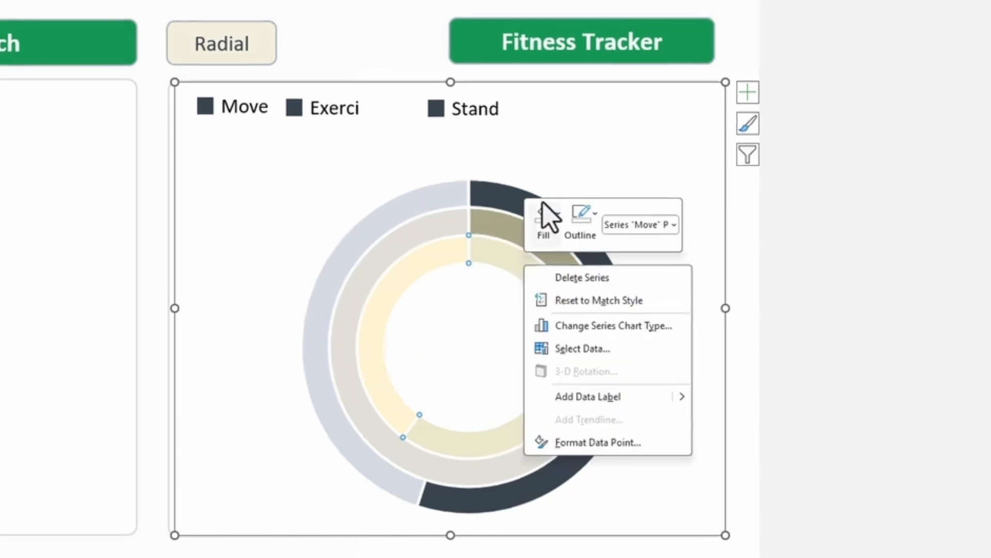
left_click(542, 207)
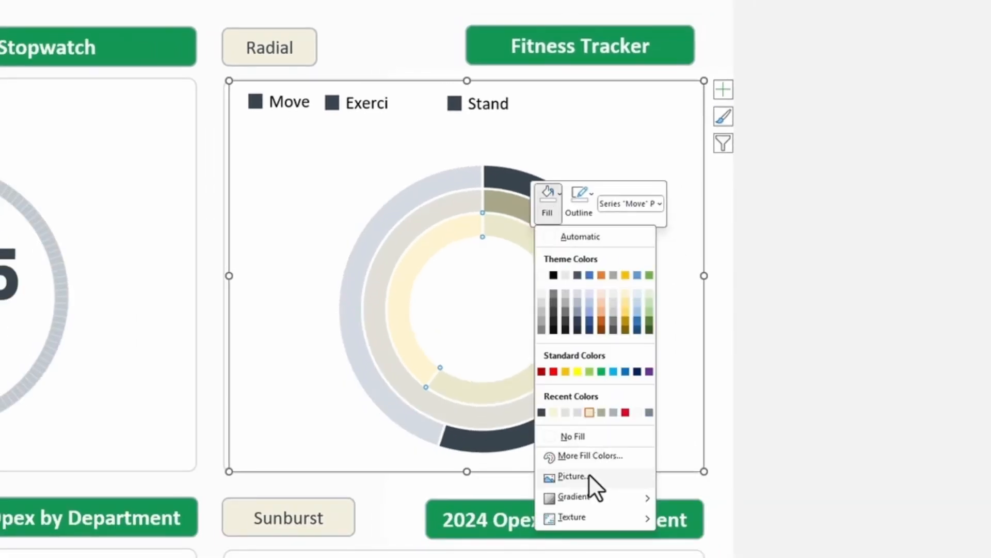
left_click(590, 455)
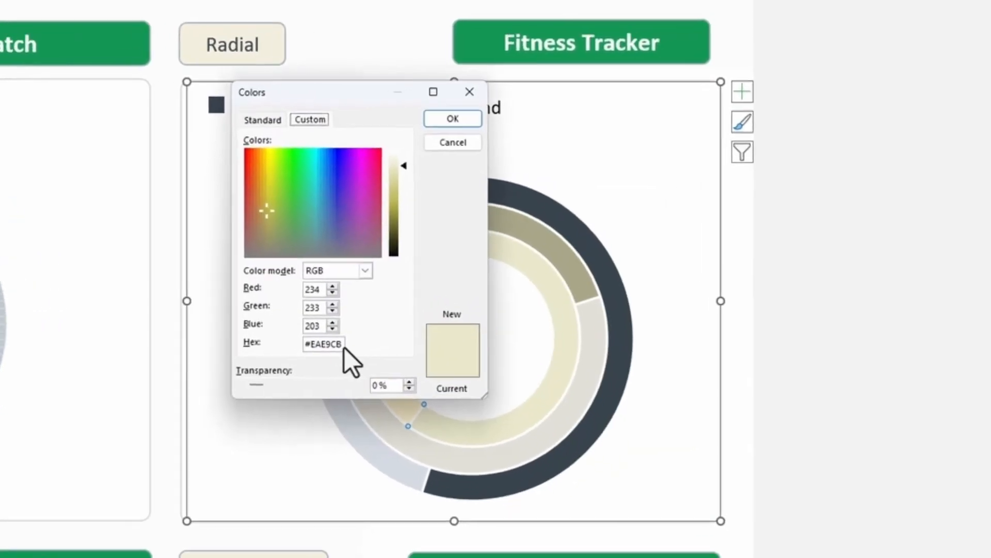
type("#FFD966")
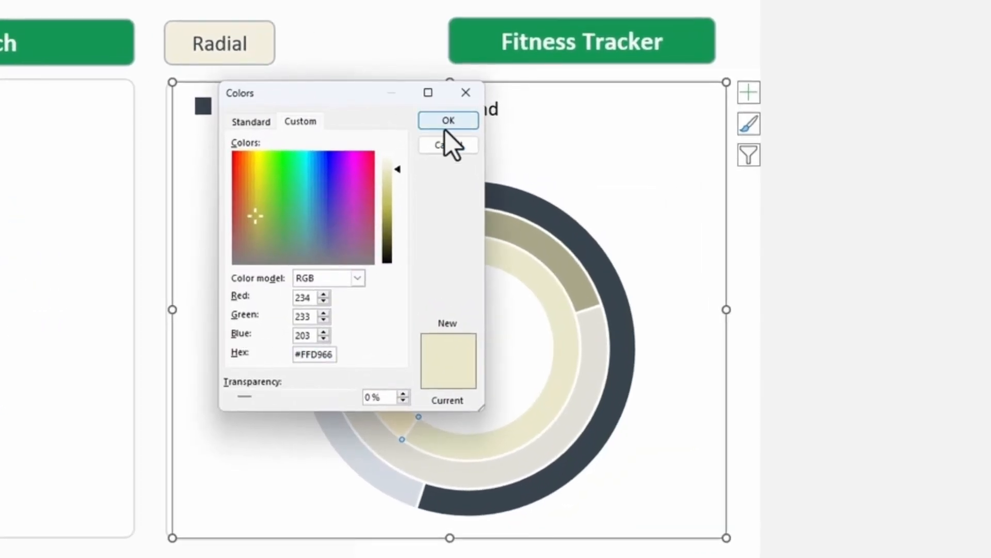
left_click(447, 125)
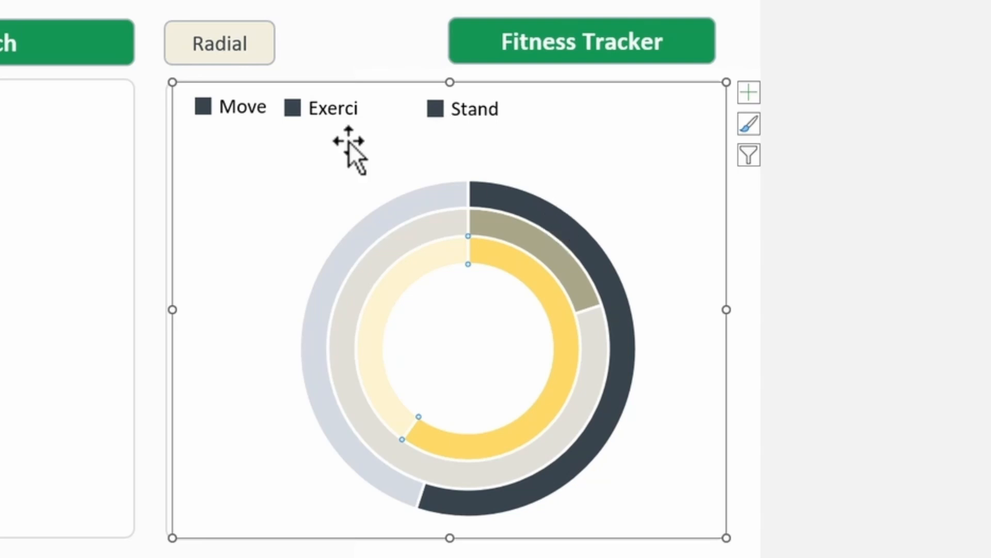
Step: Widen the "Exercise" label so its word fits on one line, and fill the Exercise and Stand squares yellow
left_click(332, 111)
left_click_drag(374, 112, 408, 109)
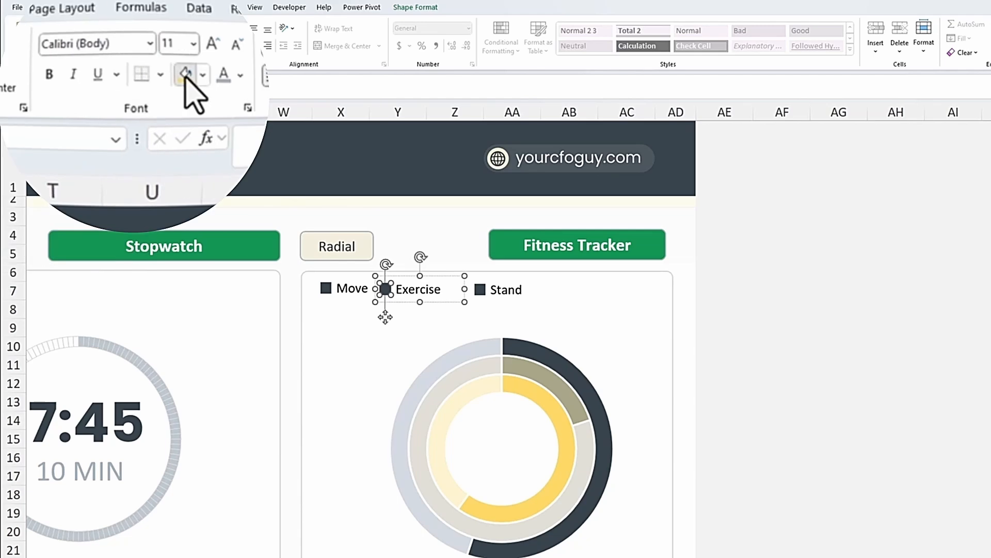
left_click(186, 76)
left_click(480, 290)
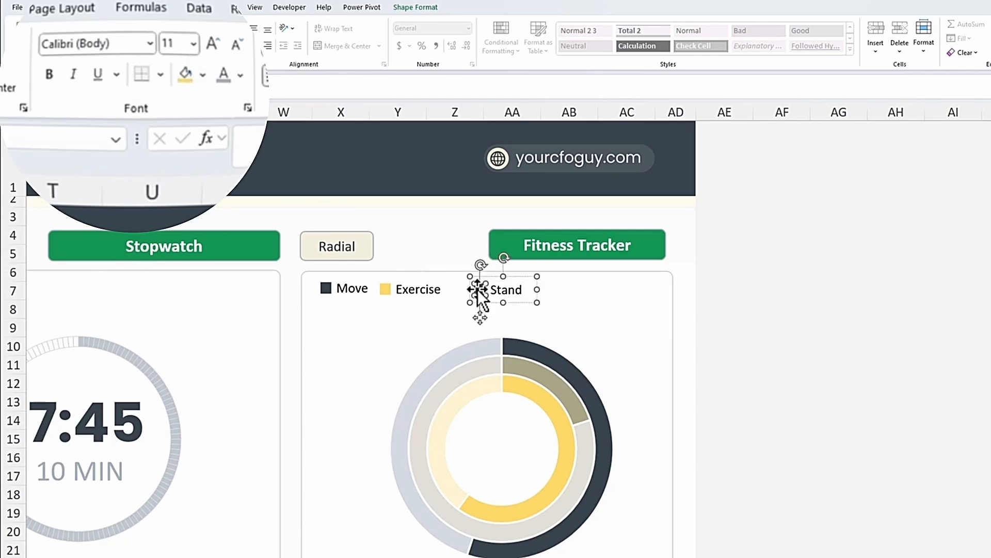
Step: Recolour the Exercise square with the middle ring's olive grey from the recent colours
left_click(385, 295)
left_click(204, 74)
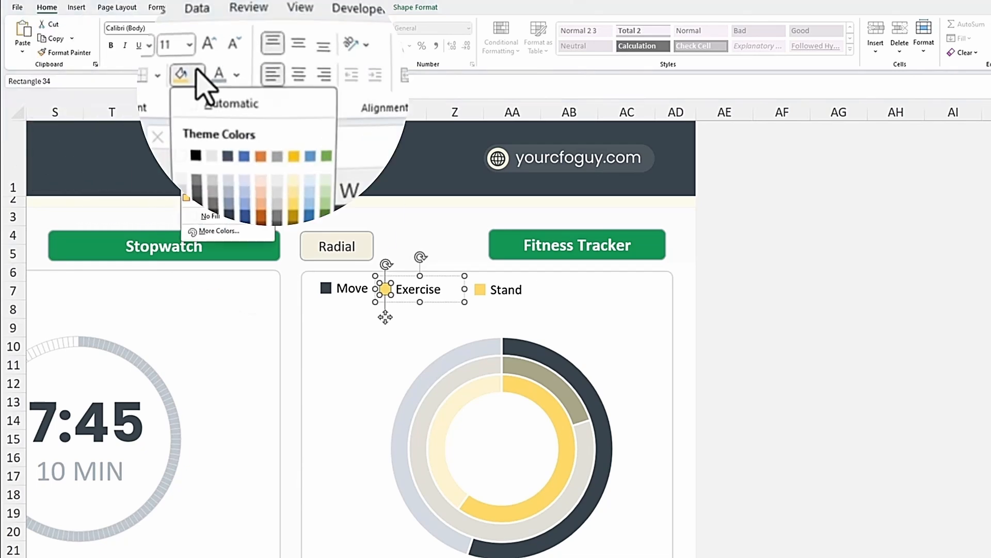
left_click(242, 195)
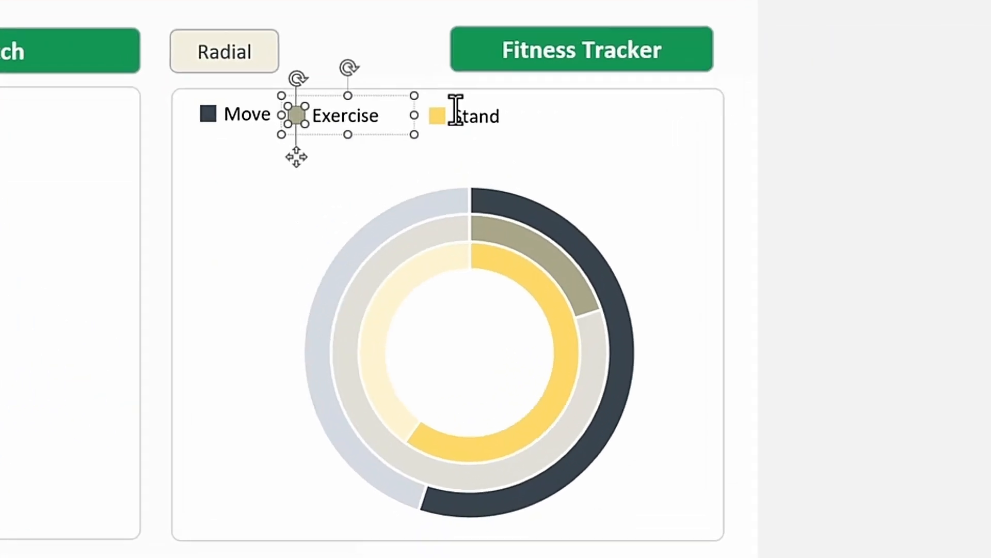
Step: Shift the Stand and Exercise legend groups to the right to space out the three entries
left_click(497, 292)
left_click_drag(491, 125, 513, 128)
left_click(520, 125)
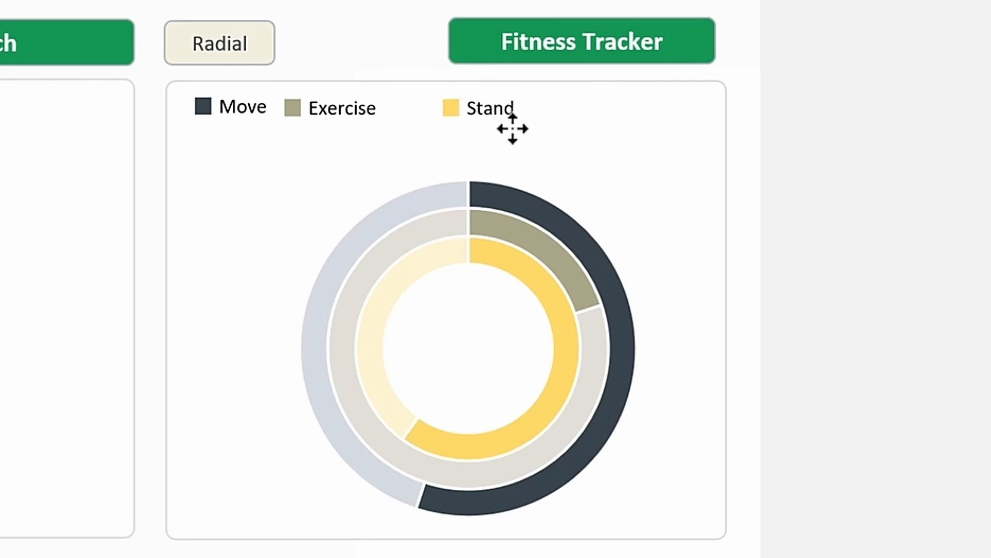
left_click(478, 129)
left_click(338, 109)
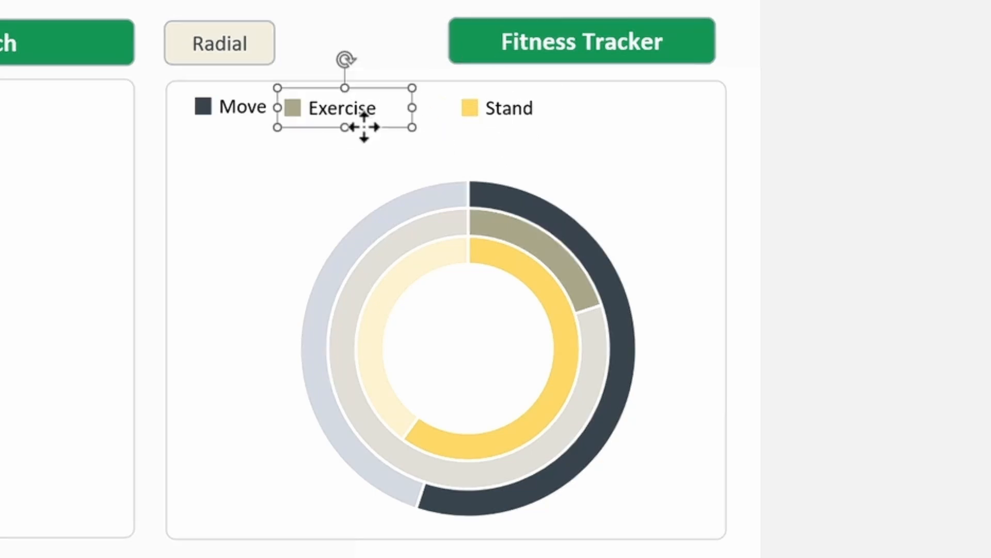
mouse_move(365, 126)
left_mouse_down()
mouse_move(384, 126)
mouse_move(377, 126)
left_mouse_up()
Step: Distribute the Move, Exercise and Stand legend groups evenly in the horizontal direction
left_click(242, 109, "shift")
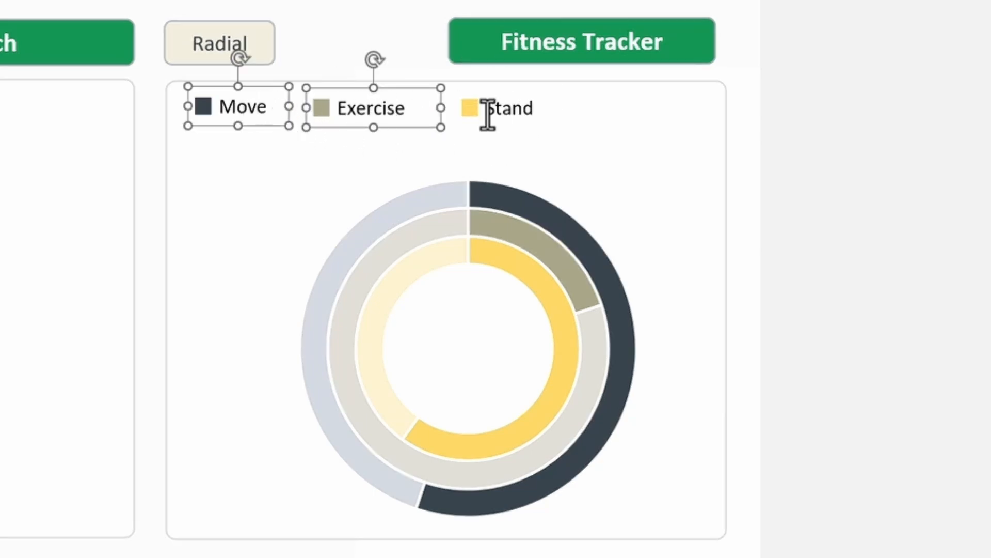
left_click(496, 109, "shift")
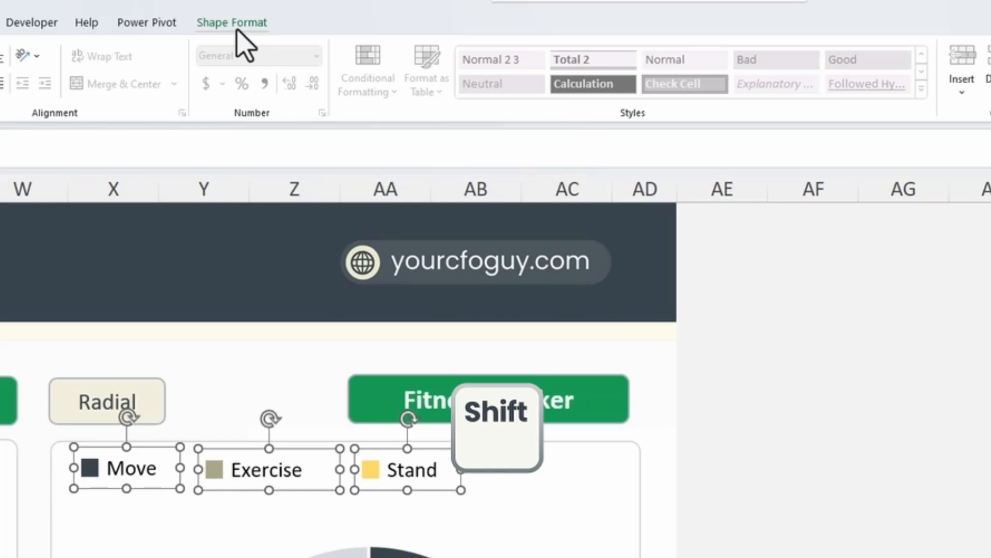
left_click(237, 29)
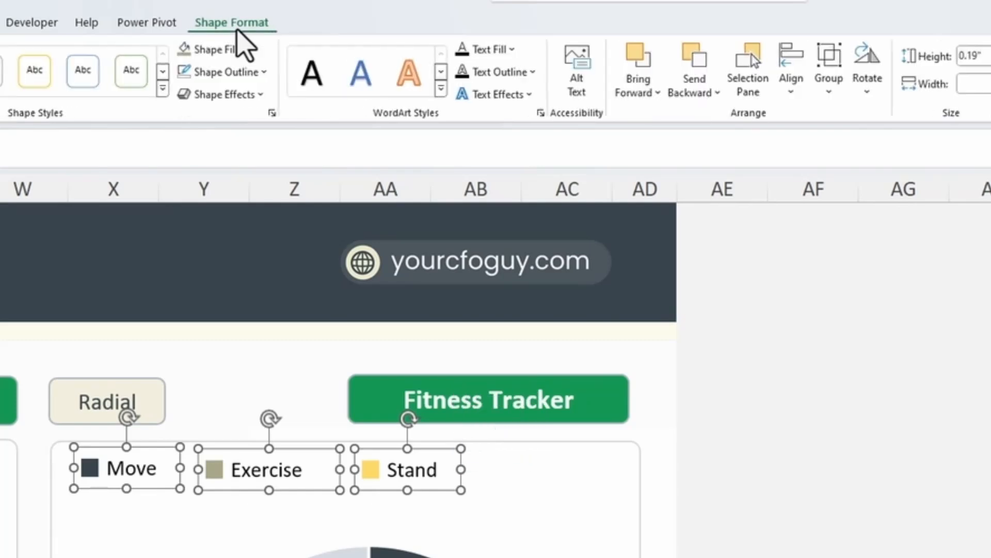
left_click(792, 83)
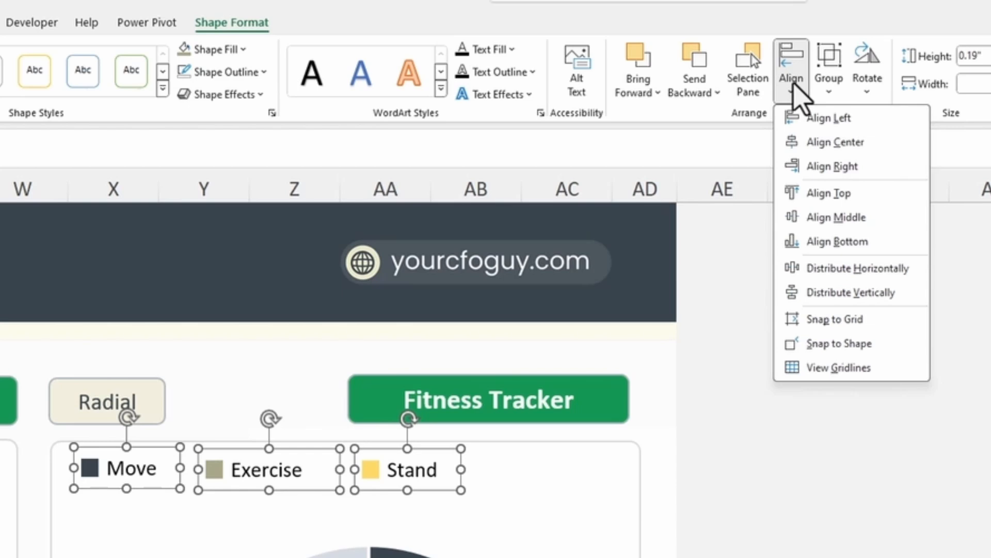
left_click(849, 268)
Step: Align the three legend groups by their middles and move them together so they sit centred above the Fitness Tracker rings
left_click(800, 97)
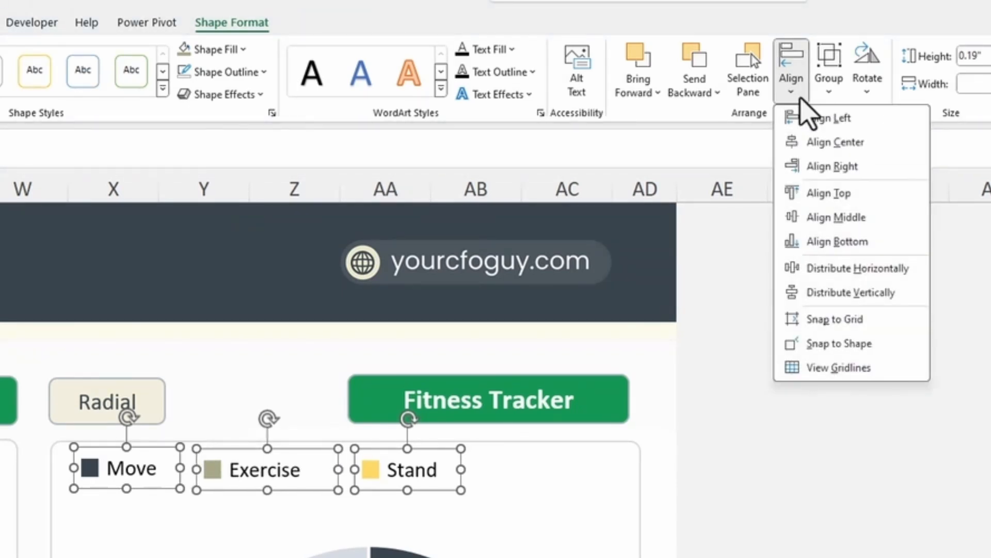
left_click(830, 217)
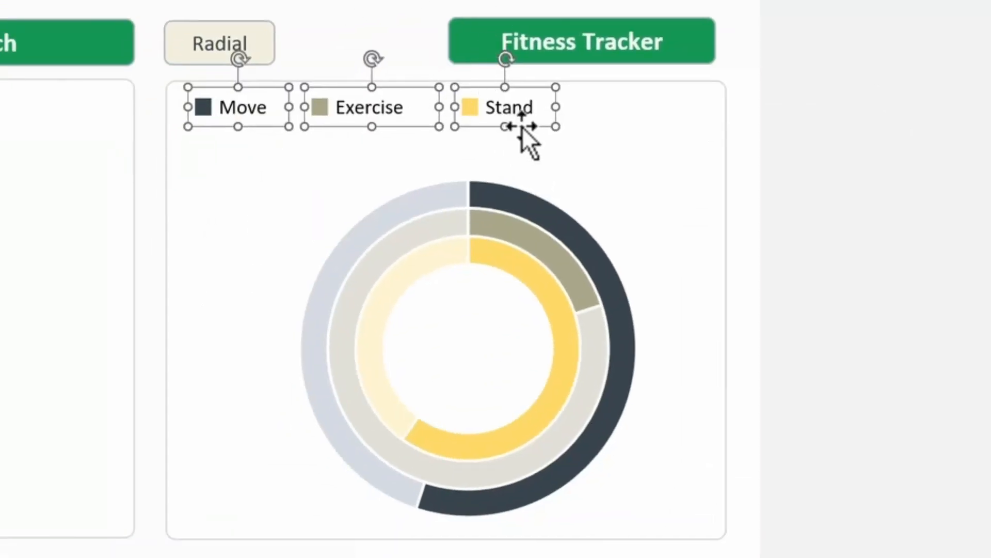
left_click_drag(522, 127, 624, 132)
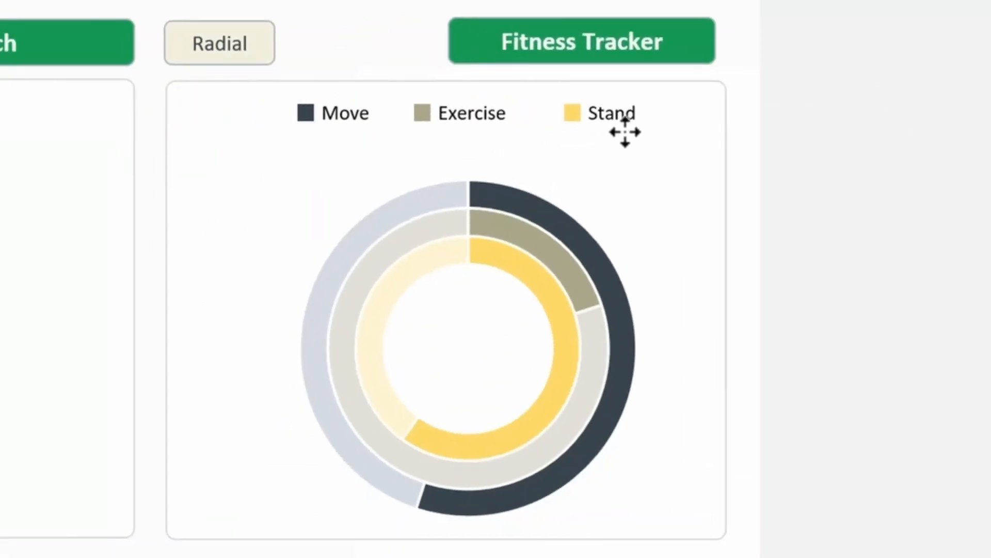
left_click(971, 163)
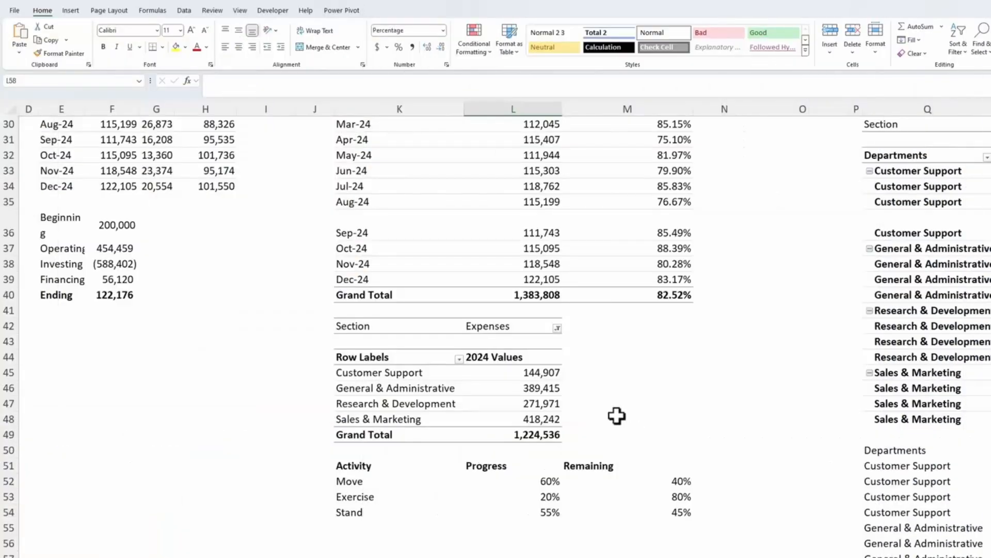
left_click_drag(377, 371, 392, 419)
left_click(438, 389)
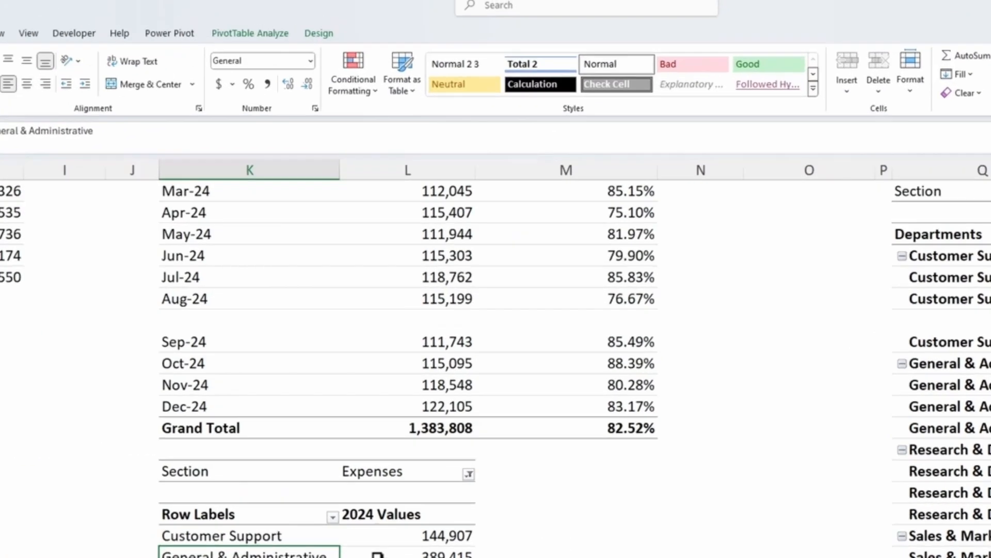
left_click(249, 33)
left_click(642, 78)
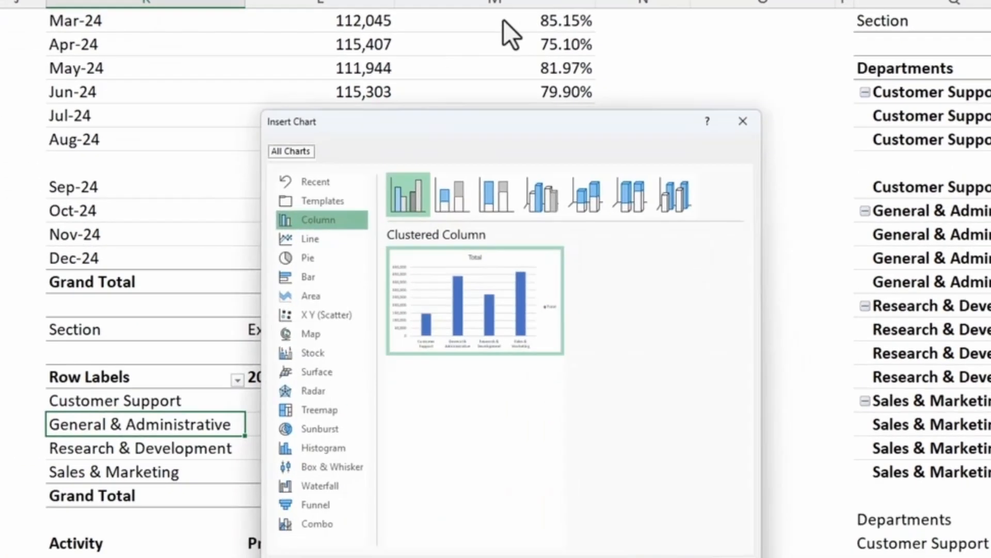
left_click(320, 410)
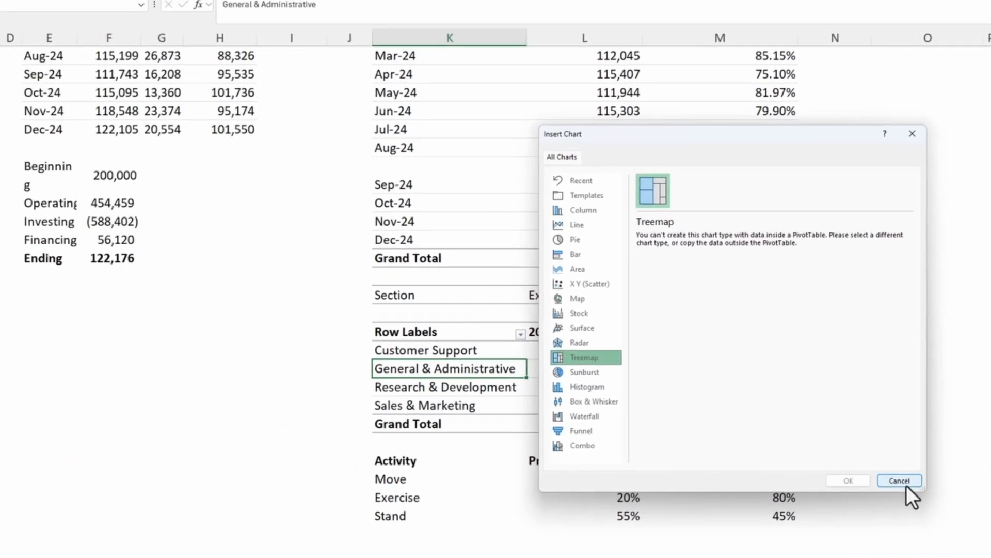
left_click(715, 485)
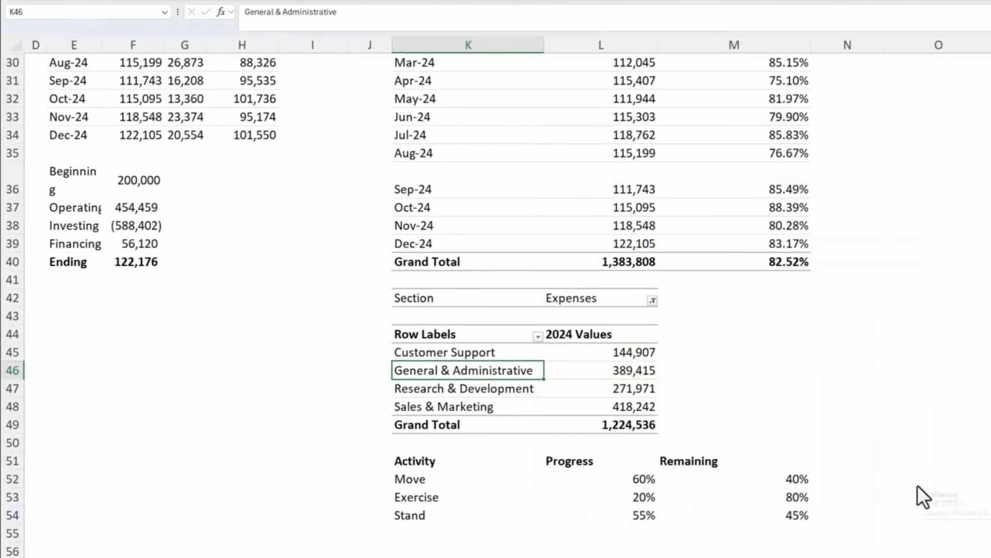
Step: Copy the 2024 expenses-by-department PivotTable with its Section filter and paste it at U30 as values with source formatting
scroll(495, 305, "up", 5)
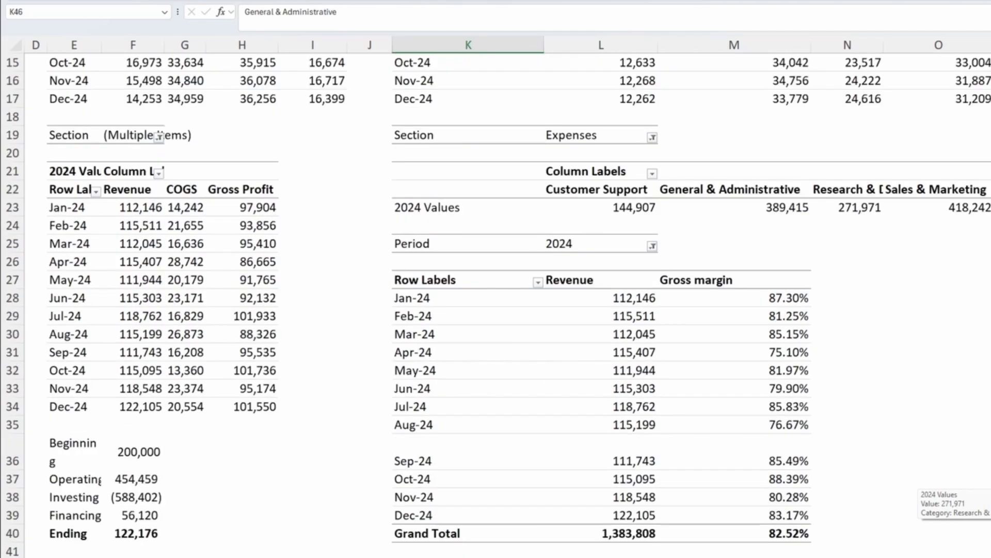
scroll(730, 354, "down", 5)
left_click_drag(413, 298, 726, 344)
key("ctrl+a")
key("ctrl+c")
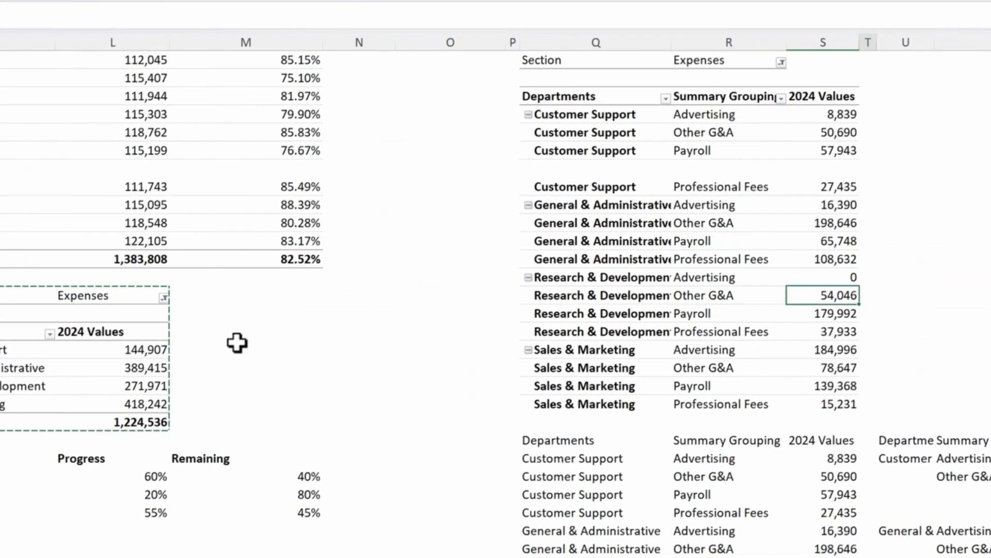
scroll(727, 343, "up", 3)
scroll(221, 343, "up", 2)
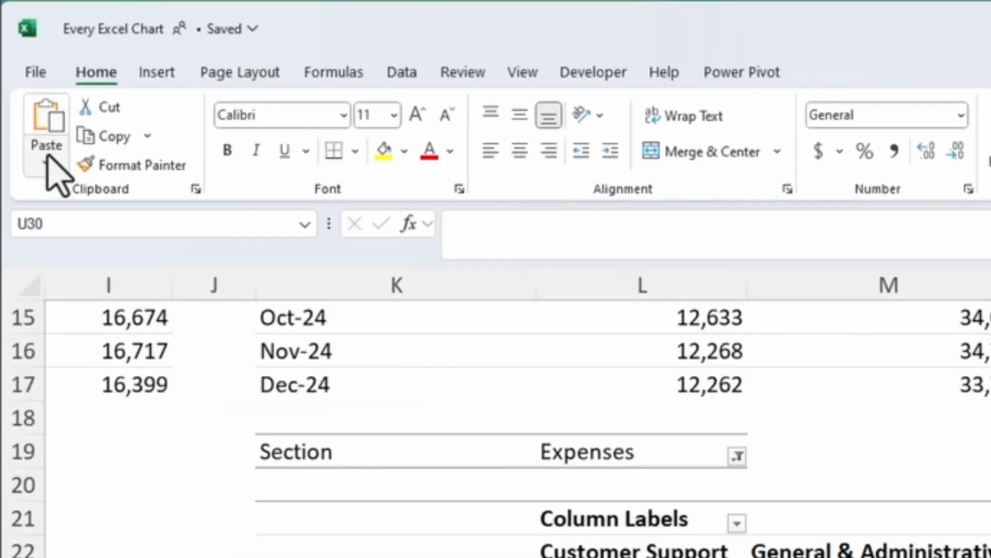
left_click(46, 154)
left_click(43, 331)
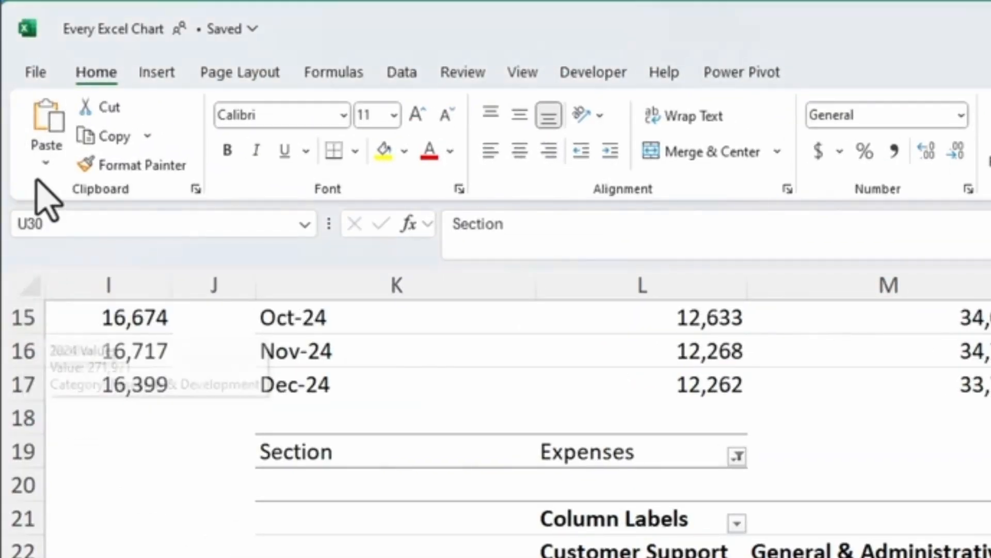
left_click(46, 163)
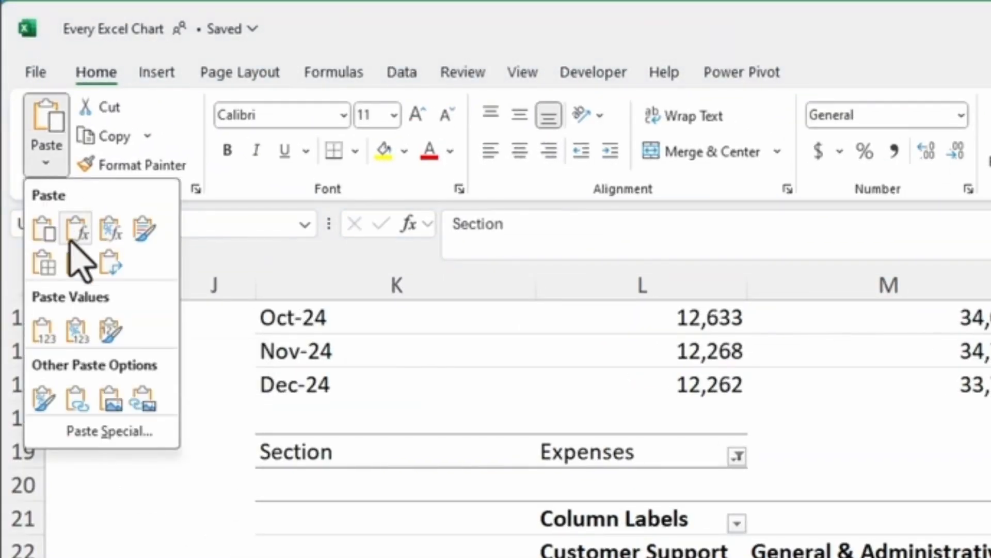
left_click(110, 332)
left_click(796, 445)
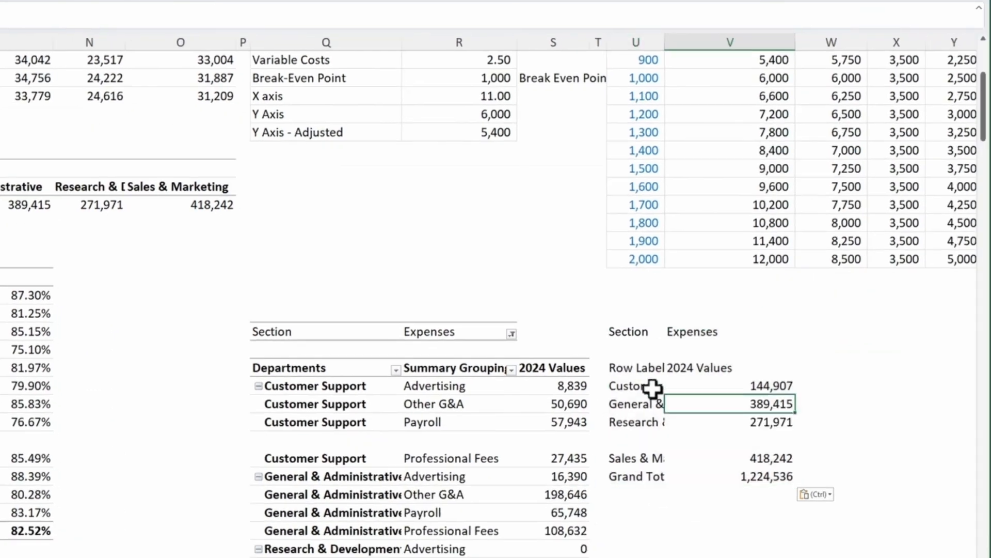
Step: Autofit column U and insert a Treemap chart from the pasted department values, leaving the Grand Total row out of its data range
left_click_drag(636, 371, 762, 470)
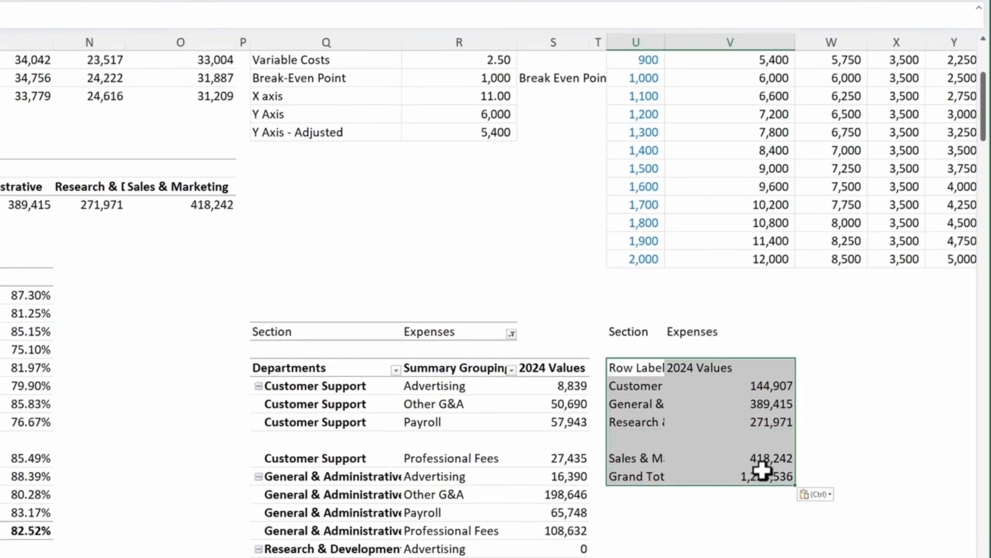
double_click(668, 44)
left_click(65, 49)
left_click(751, 102)
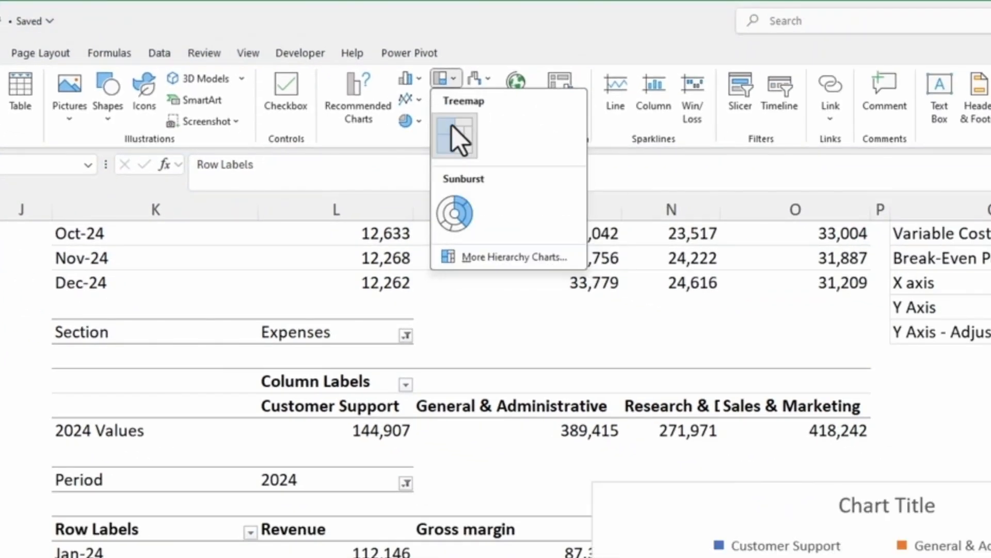
left_click(457, 138)
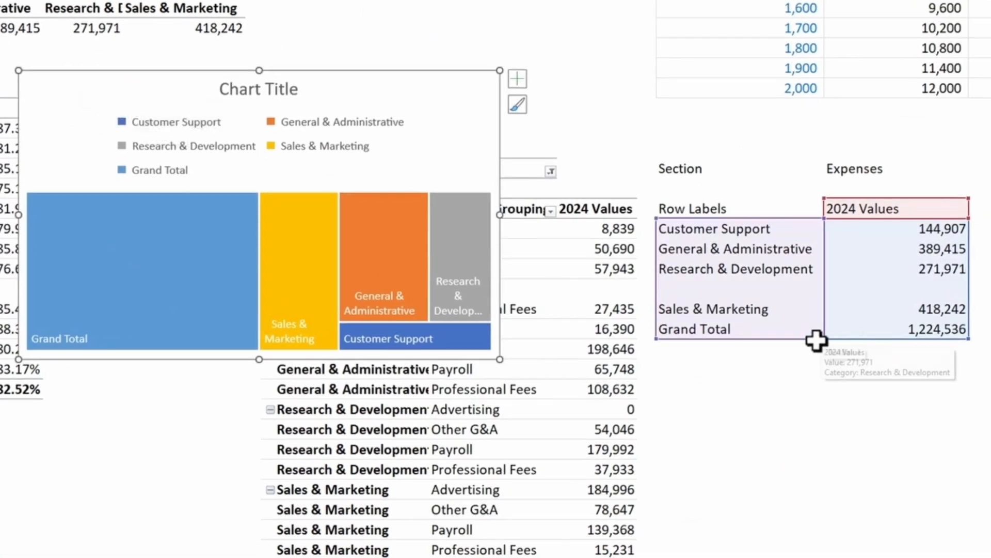
left_click_drag(824, 338, 826, 320)
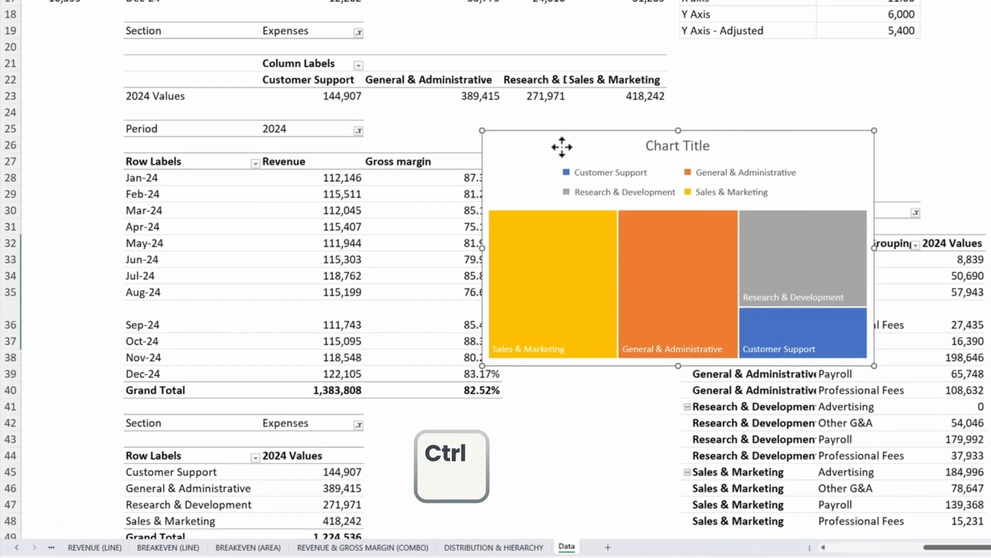
Step: Move the treemap to the empty first Treemap panel on the DISTRIBUTION & HIERARCHY sheet and delete its title and legend
key("ctrl+x")
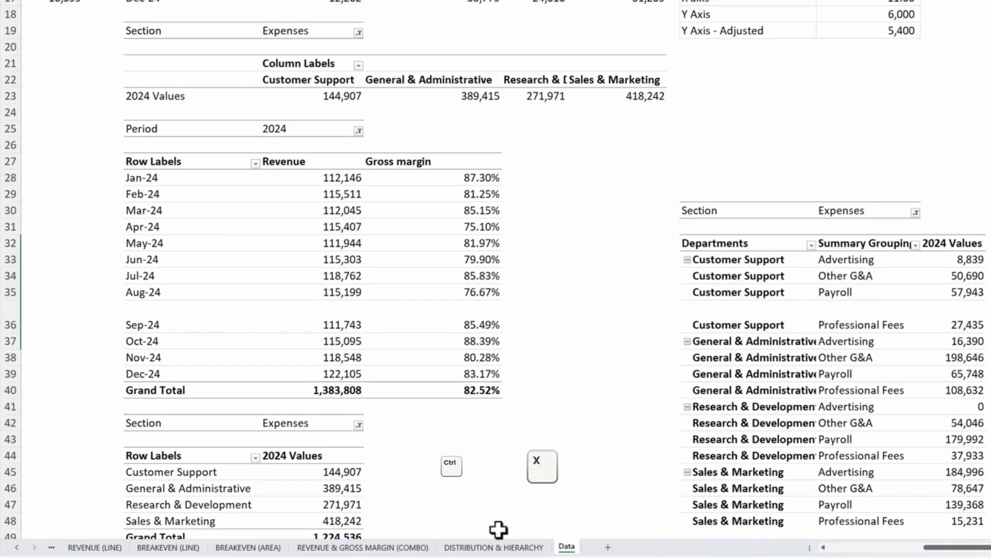
left_click(494, 546)
key("ctrl+v")
left_click_drag(582, 230, 526, 230)
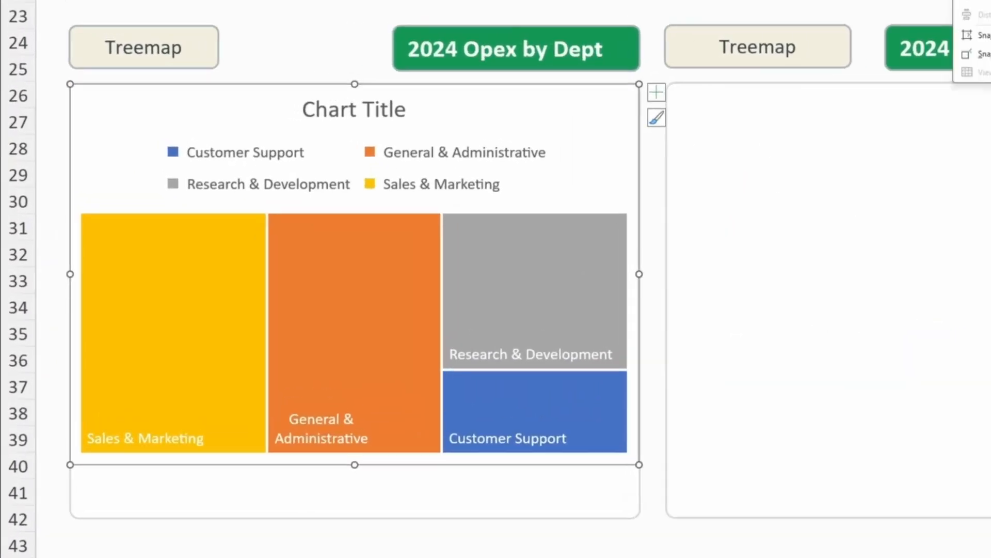
left_click(431, 156)
key("Delete")
Step: Fill the treemap's Sales & Marketing tile dark slate, General & Administrative cream, Research & Development olive grey and Customer Support blue-grey
right_click(171, 248)
left_click(184, 250)
right_click(403, 173)
left_click(399, 187)
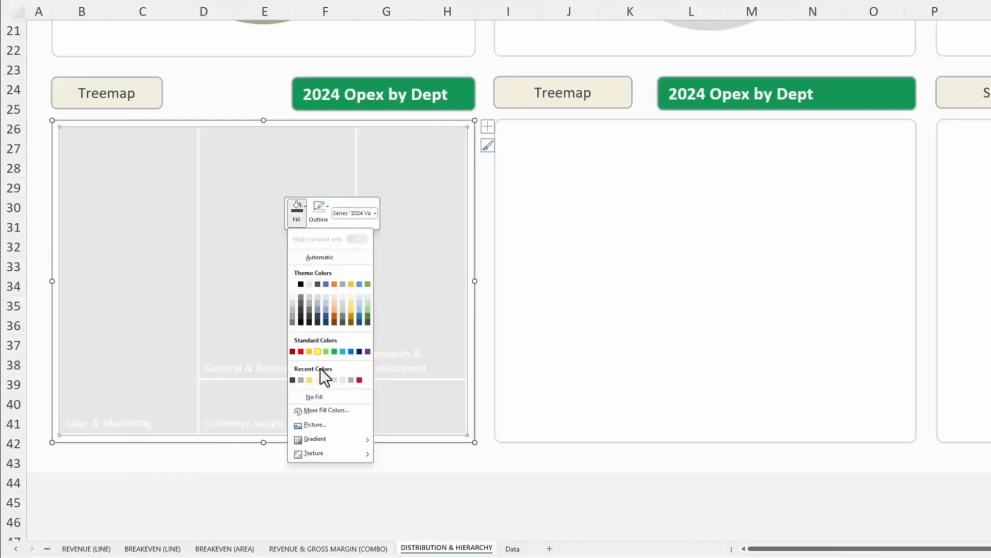
left_click(431, 392)
scroll(340, 99, "down", 1)
right_click(252, 143)
right_click(386, 291)
right_click(289, 327)
left_click(274, 287)
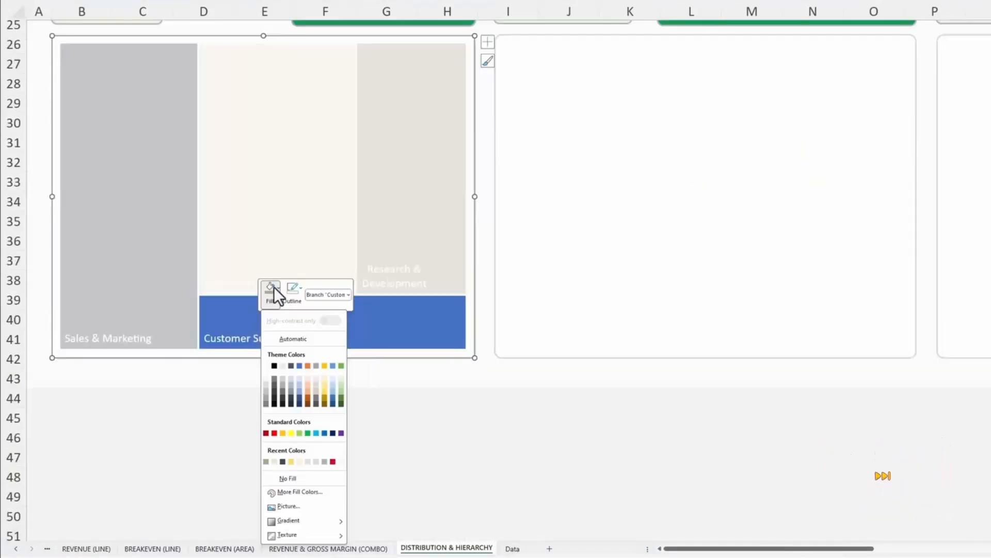
left_click(328, 445)
Step: Change the font of the treemap's General & Administrative label to a dark colour so it reads on the cream tile
scroll(328, 446, "up", 2)
left_click(254, 402)
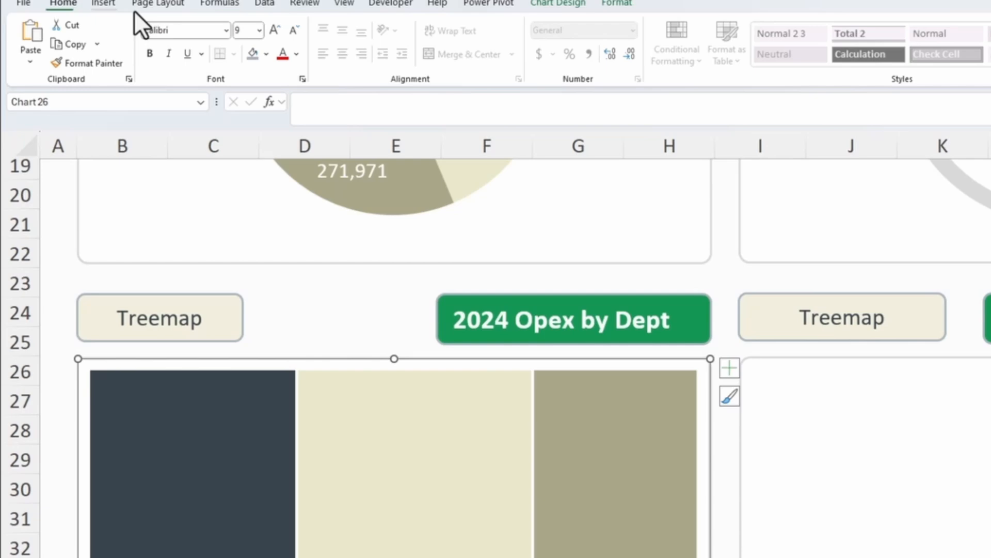
left_click(315, 72)
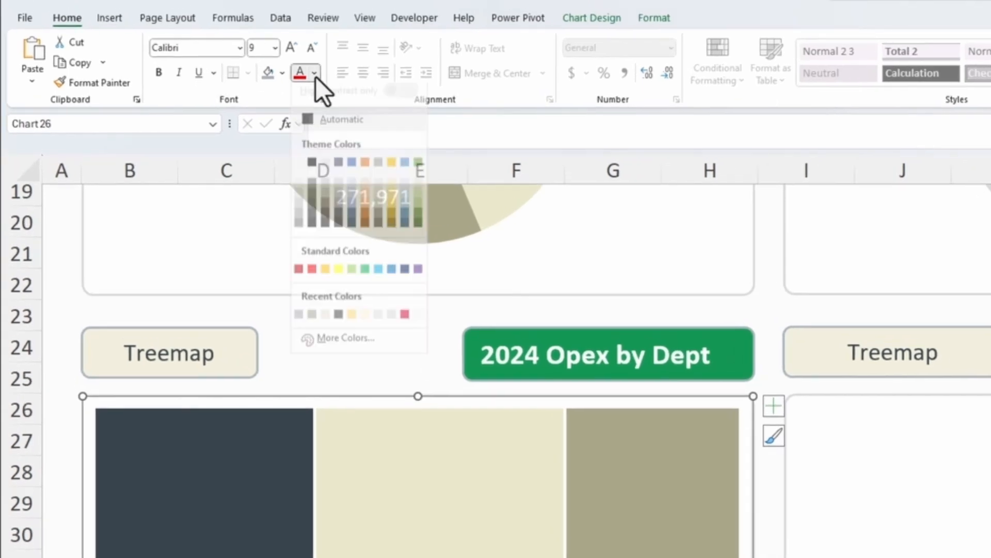
left_click(341, 277)
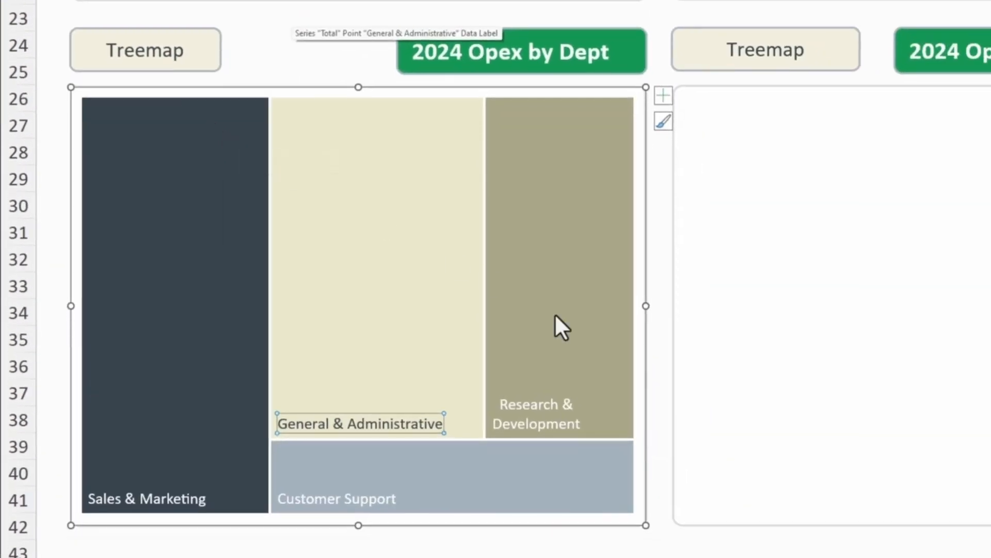
left_click(748, 311)
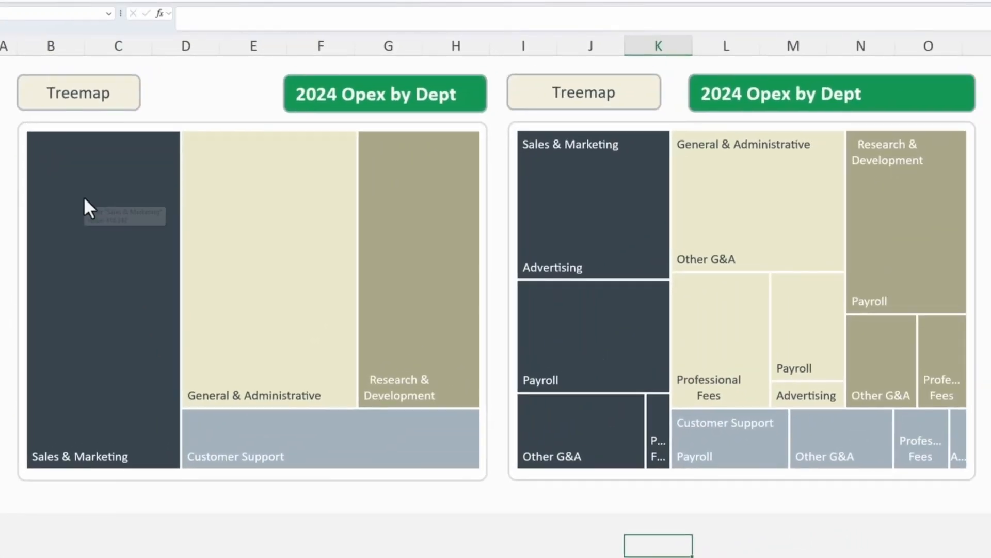
Step: Append "& Cost" to the "2024 Opex by Dept" heading above the second treemap
mouse_move(154, 187)
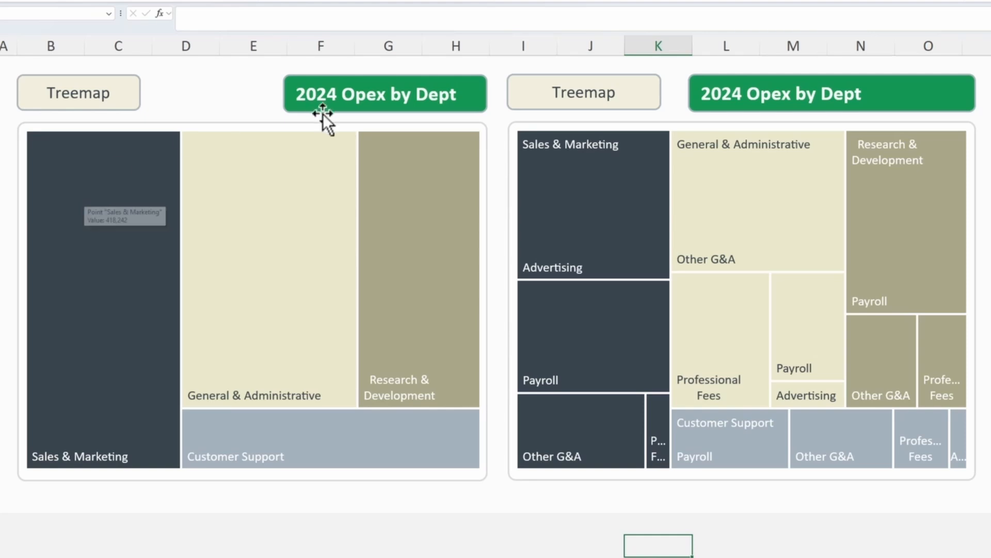
left_click(869, 97)
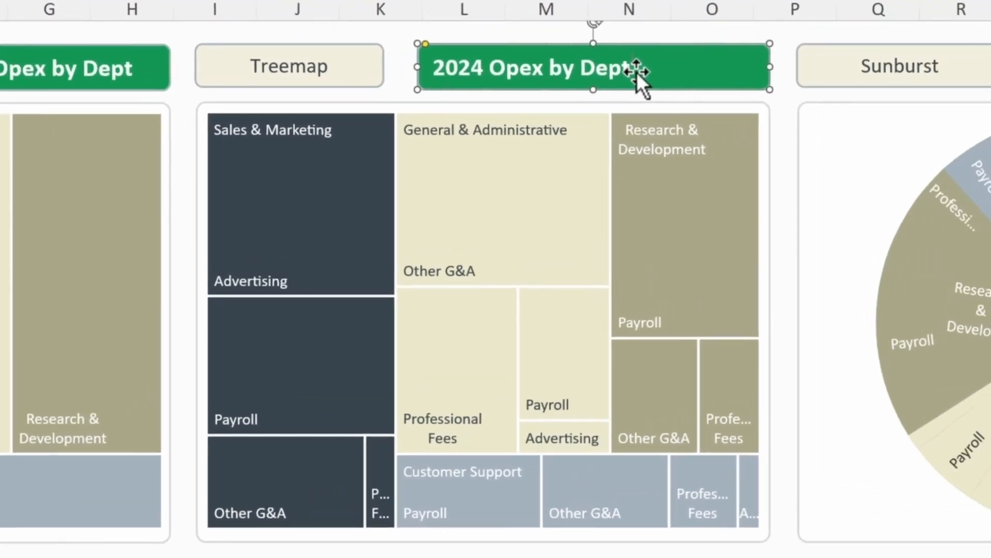
type("& Cost type")
key("BackSpace")
key("BackSpace")
key("BackSpace")
key("BackSpace")
key("BackSpace")
key("Escape")
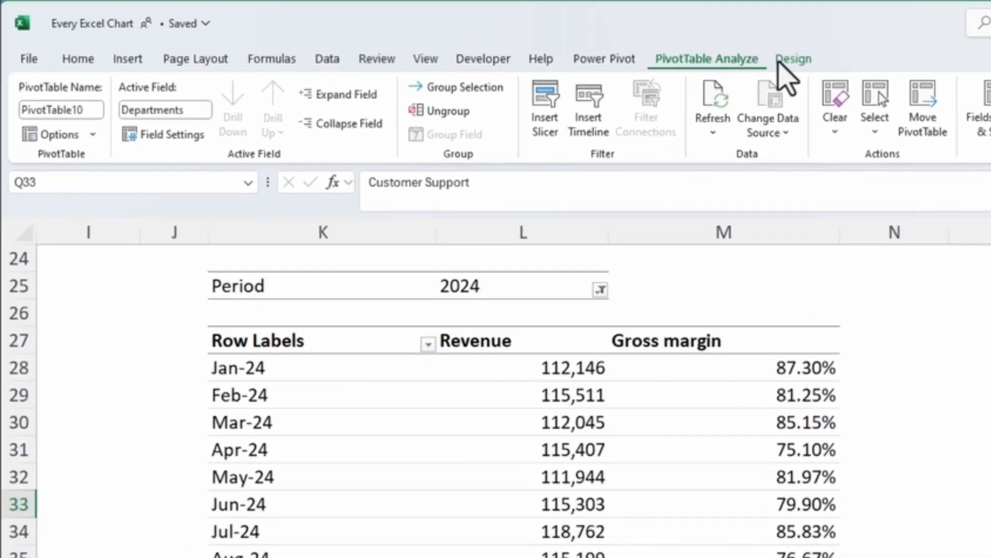
Step: Set the report layout of the Departments and Summary Grouping PivotTable to repeat all item labels
left_click(785, 59)
left_click(146, 129)
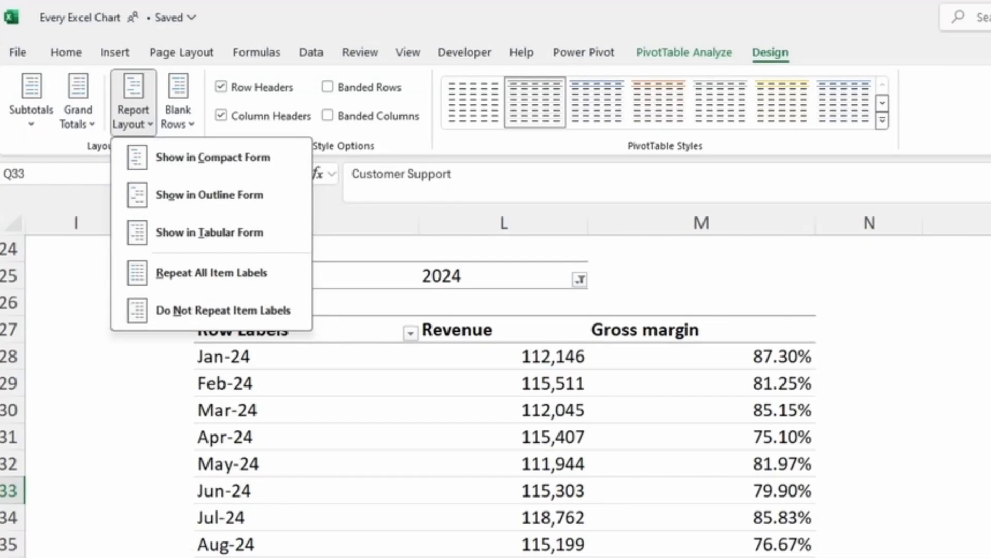
left_click(214, 296)
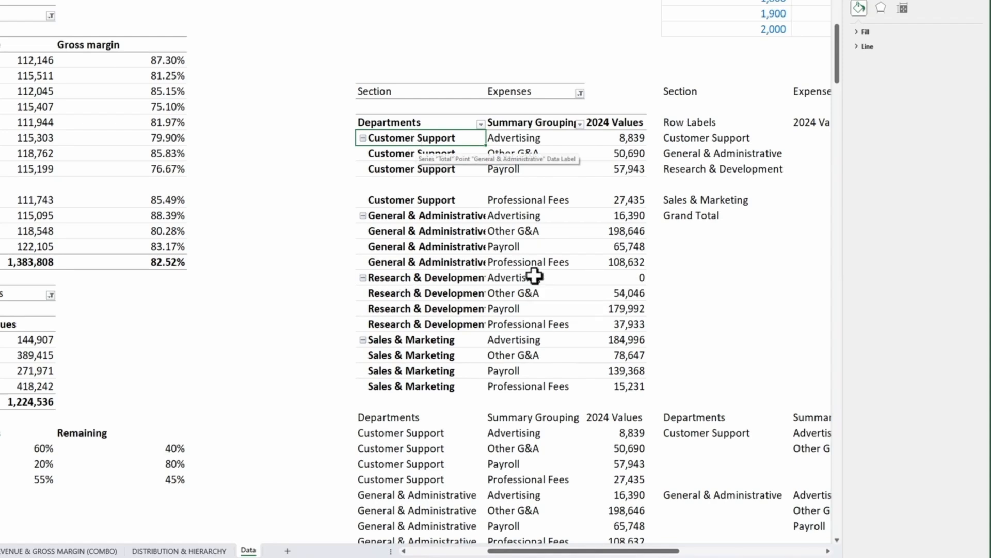
Step: Insert a treemap from the flat Departments, Summary Grouping and 2024 Values table and move it to the dashboard's second Treemap panel
scroll(532, 274, "down", 6)
left_click(397, 172)
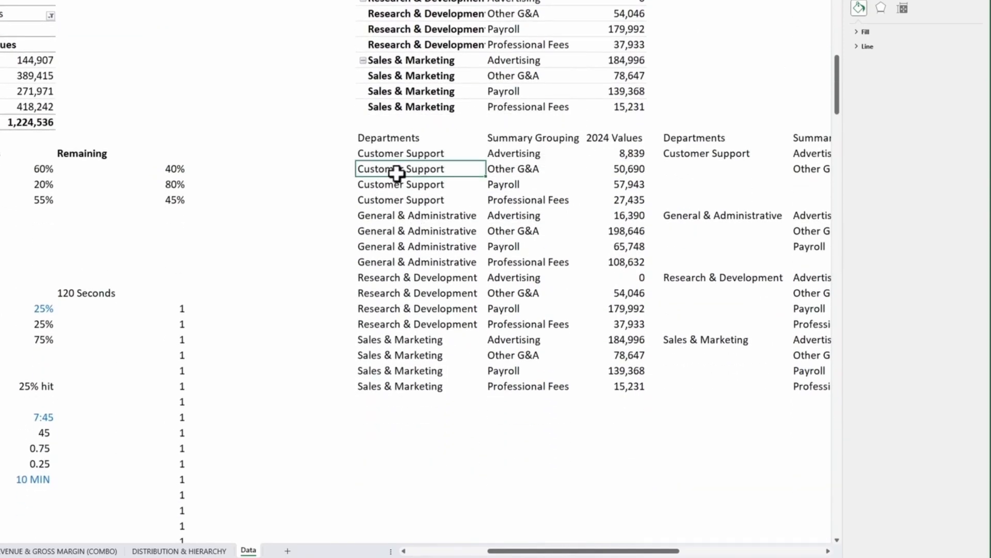
left_click_drag(388, 137, 638, 385)
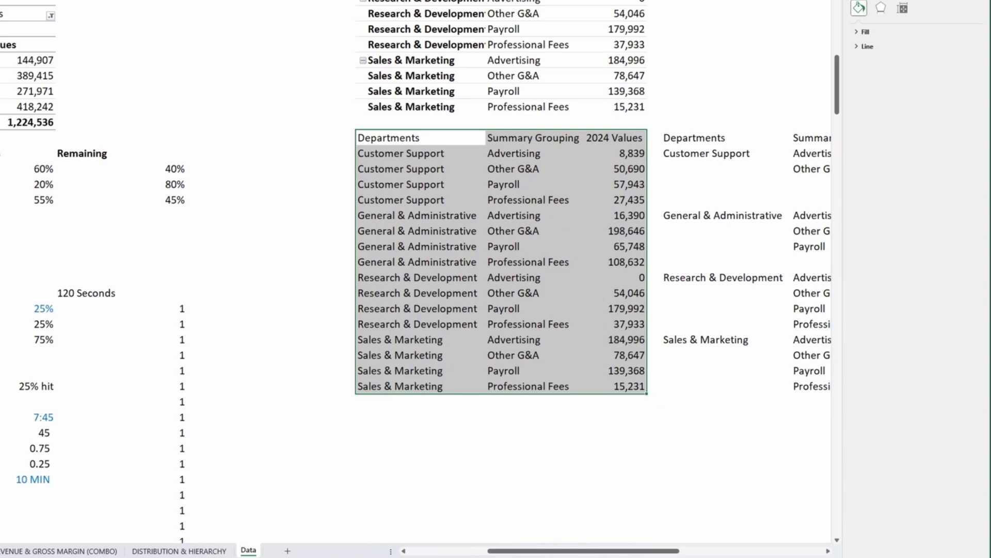
left_click(106, 40)
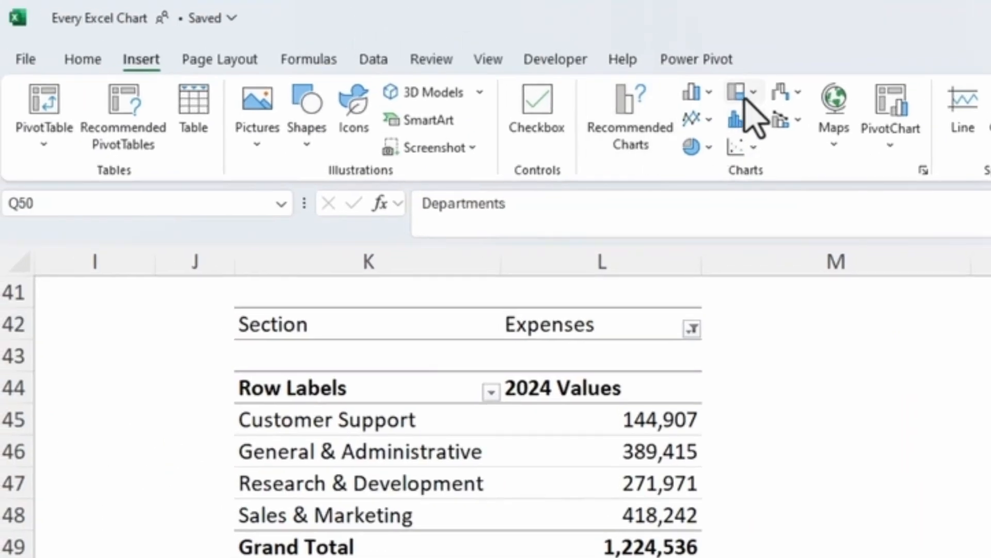
left_click(742, 93)
left_click(755, 187)
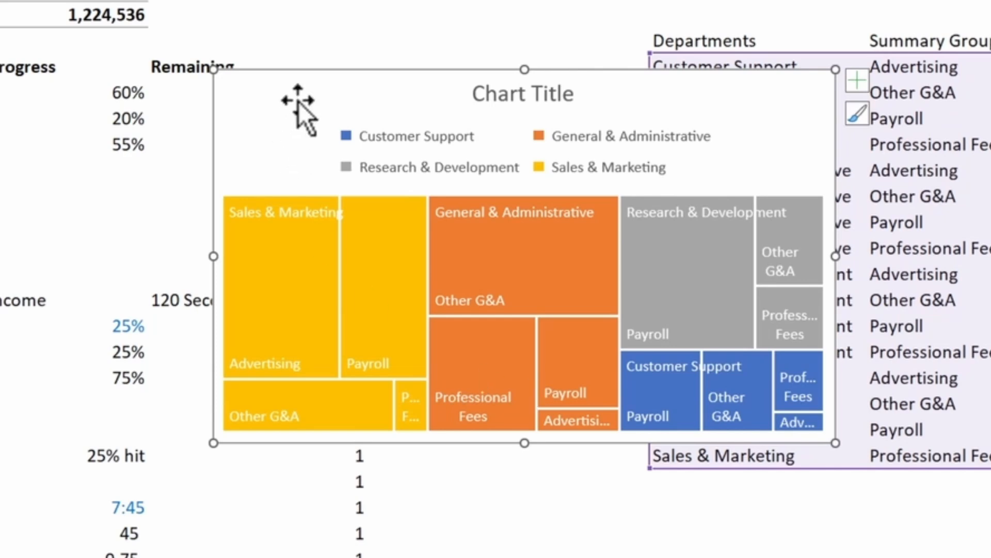
key("ctrl+x")
key("ctrl+v")
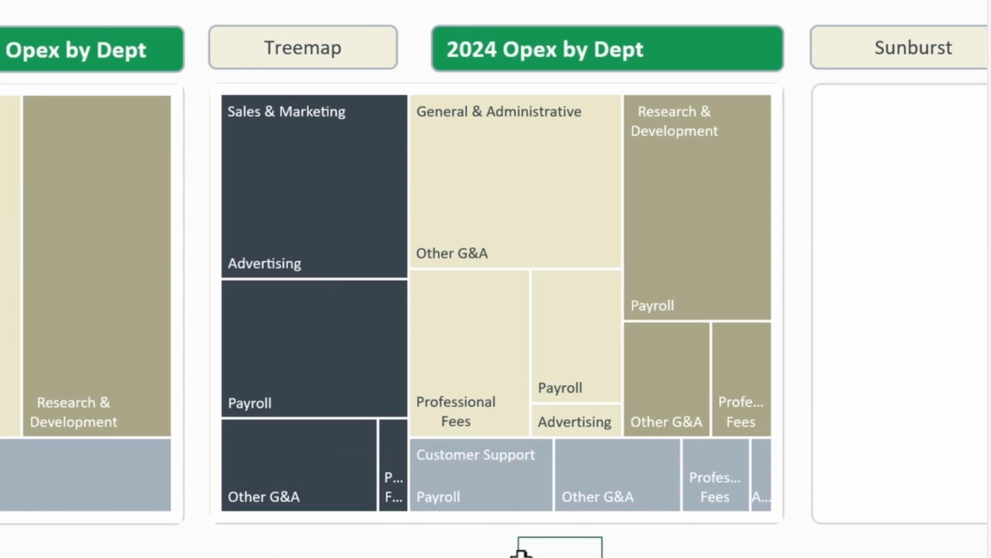
Step: Copy the department-and-cost treemap into the first Sunburst panel and change the copy's chart type to Sunburst
left_click(410, 136)
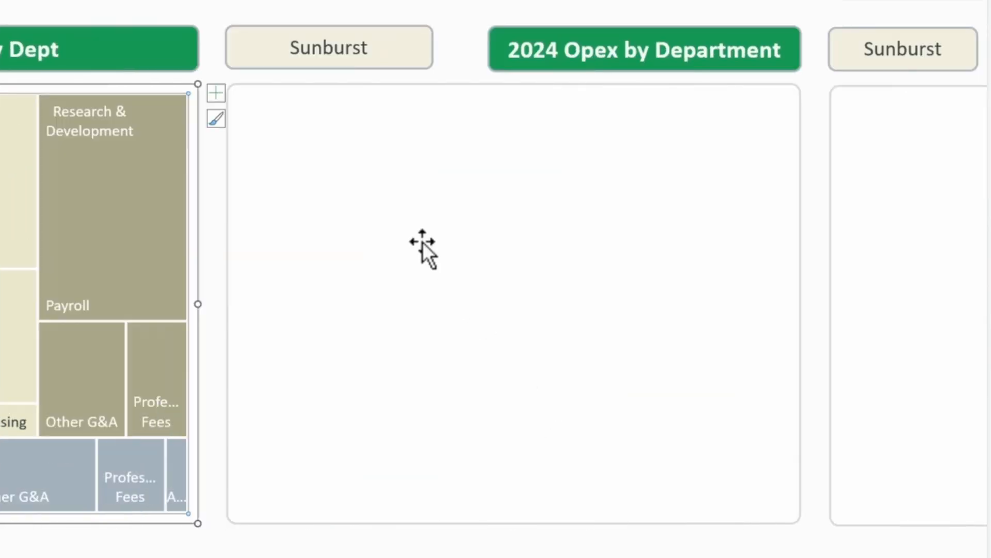
left_click(422, 248)
key("ctrl+v")
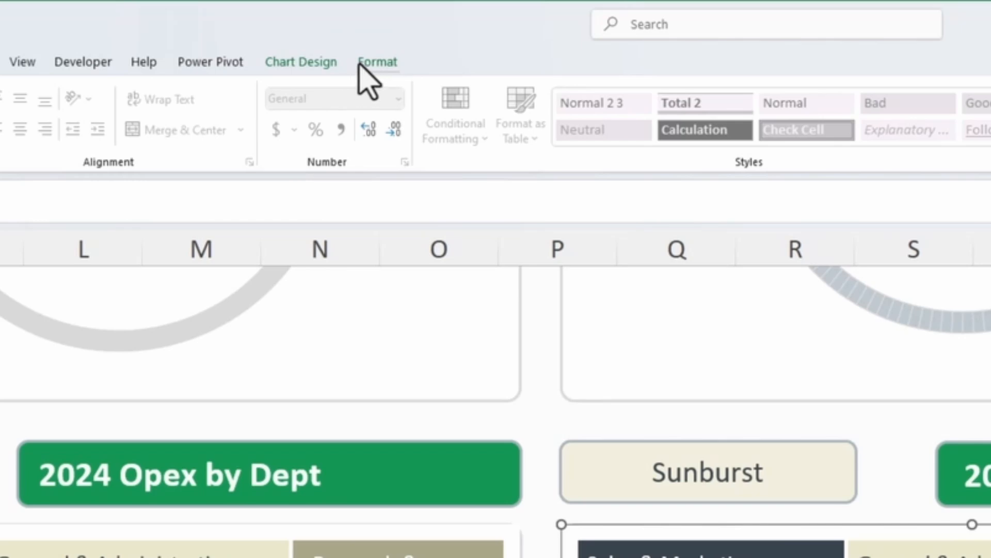
left_click(301, 62)
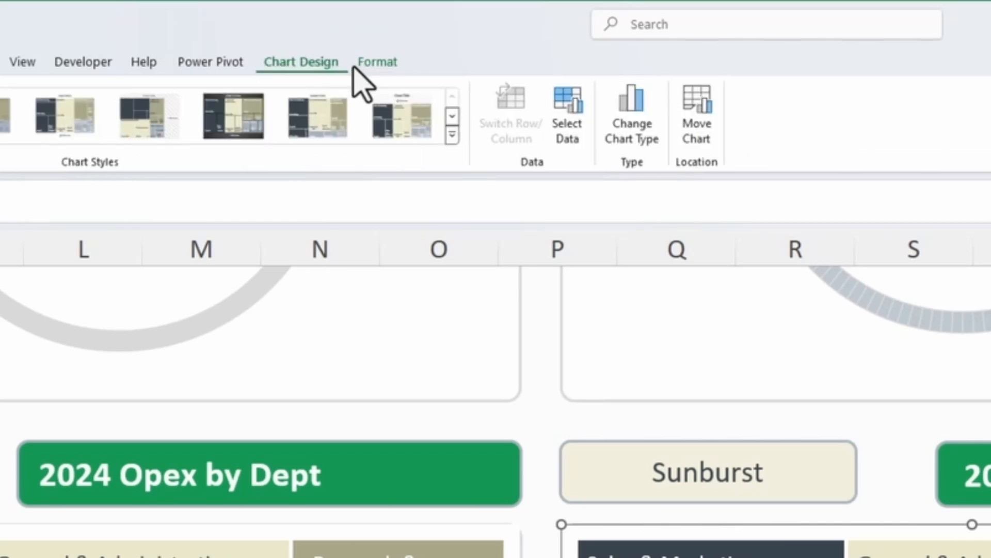
left_click(643, 134)
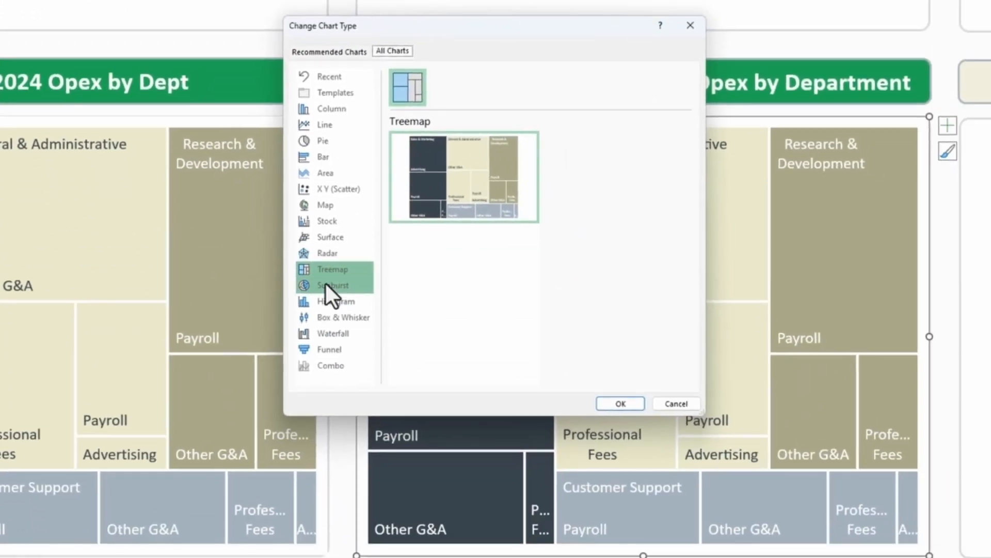
left_click(328, 285)
left_click(620, 403)
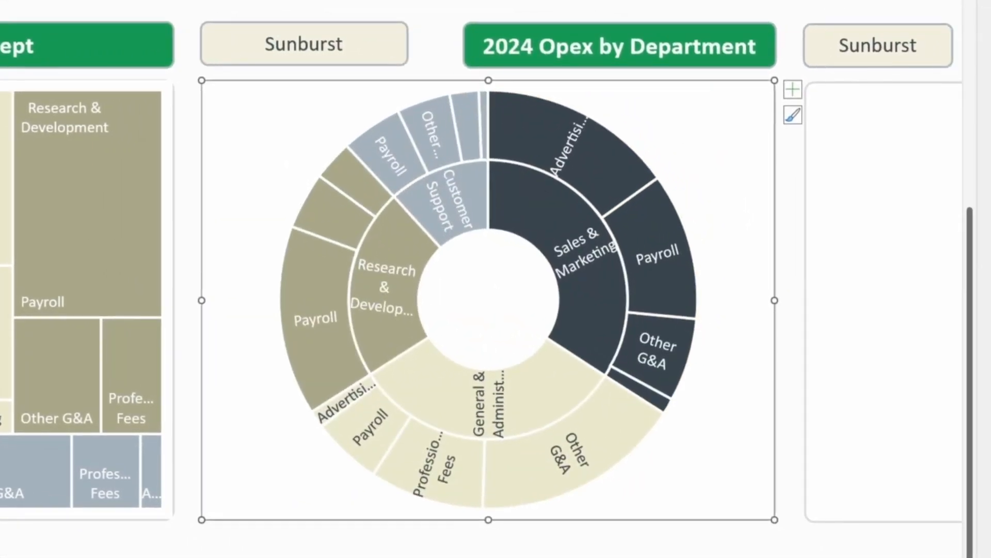
Step: Examine the four-column table with Account on the Data sheet, noting its blank department and grouping cells and the accounts under Other G&A
scroll(452, 432, "right", 6)
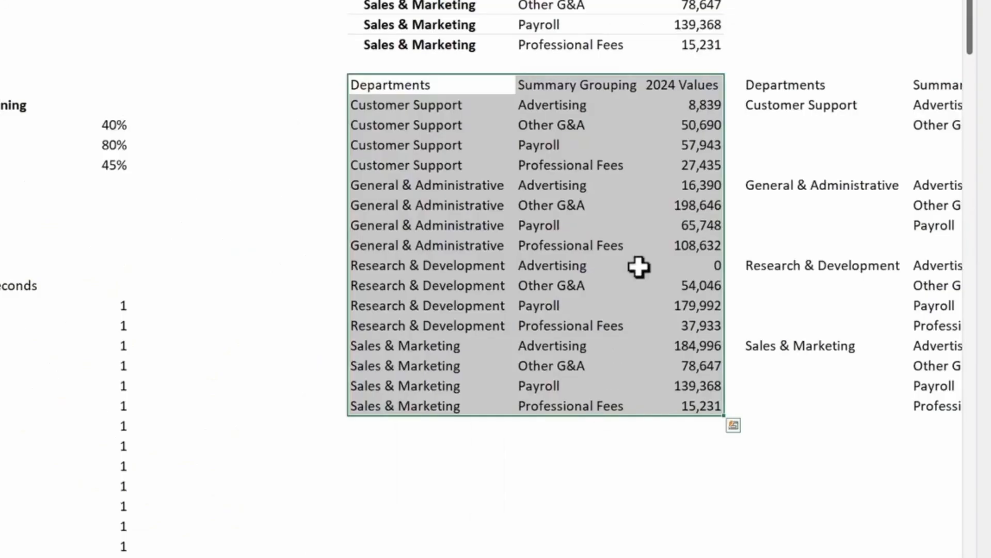
left_click(734, 230)
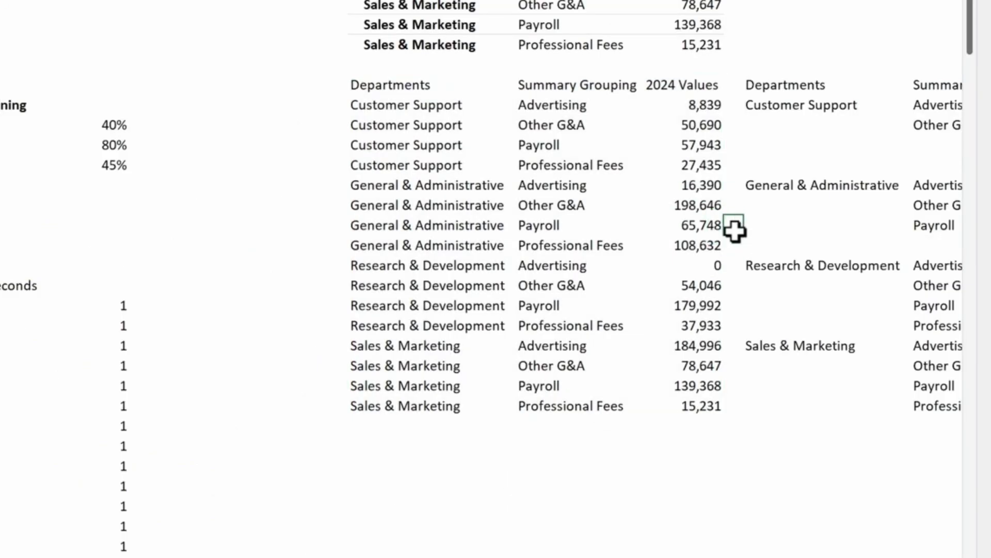
key("Right")
key("Right")
key("Right")
key("Right")
key("Right")
key("Right")
key("Left")
key("Left")
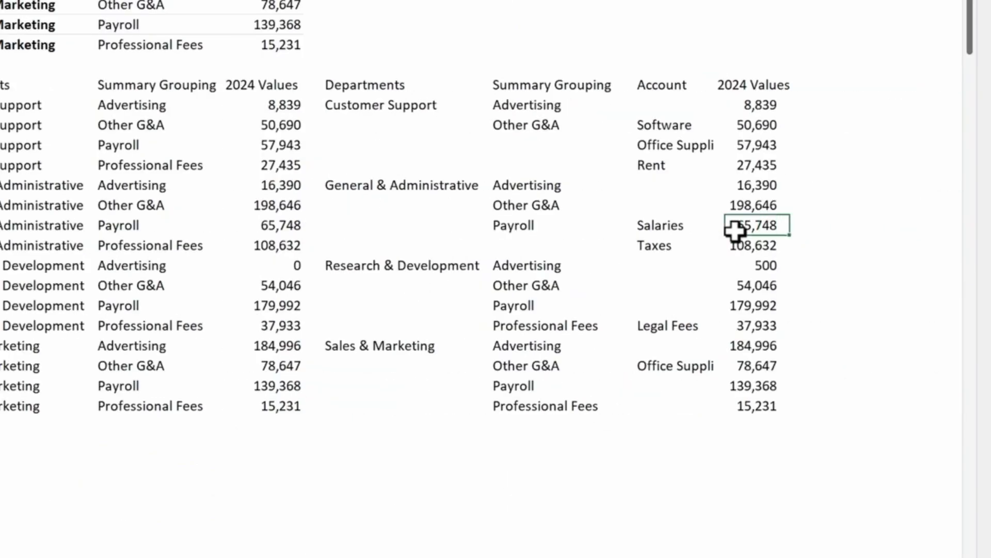
left_click_drag(388, 117, 390, 149)
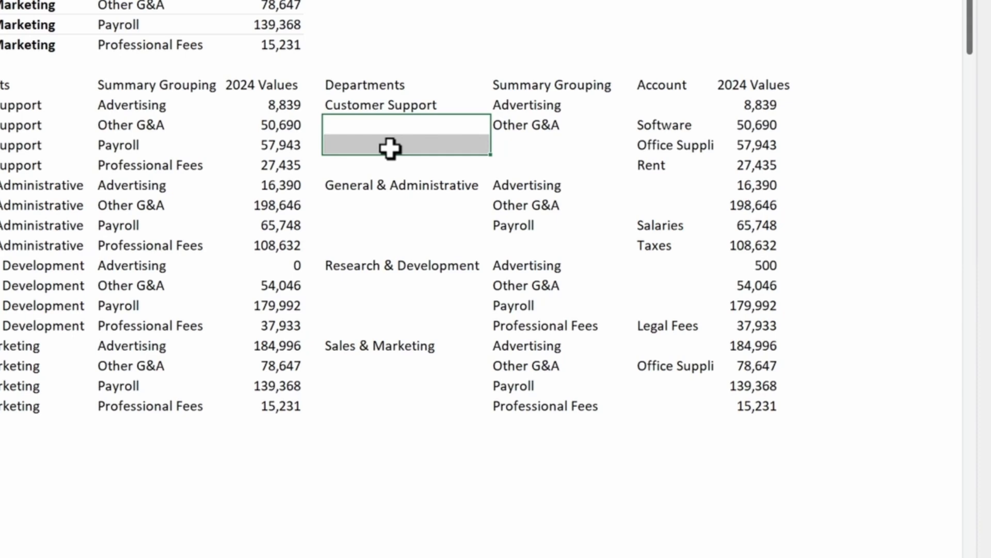
left_click(522, 144)
left_click_drag(690, 124, 688, 157)
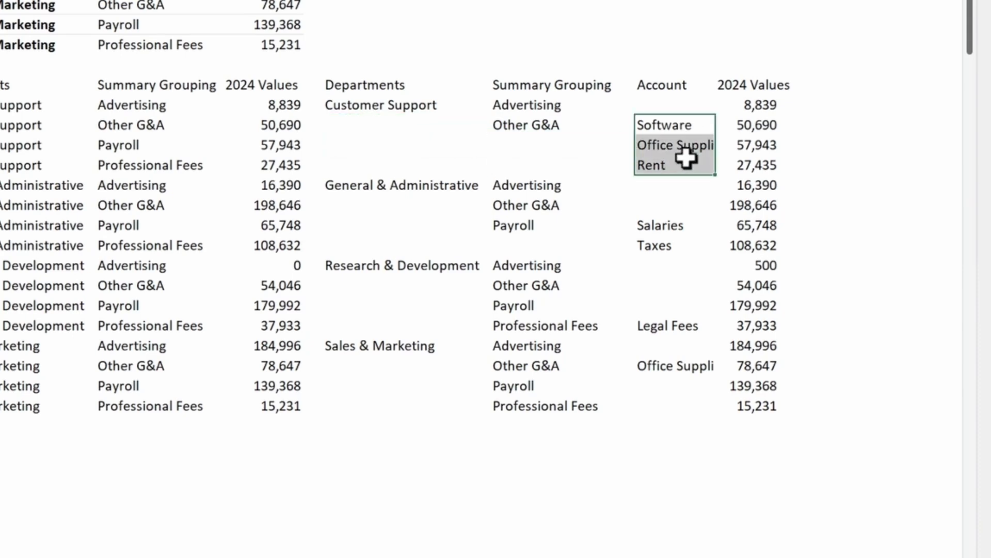
left_click(559, 126)
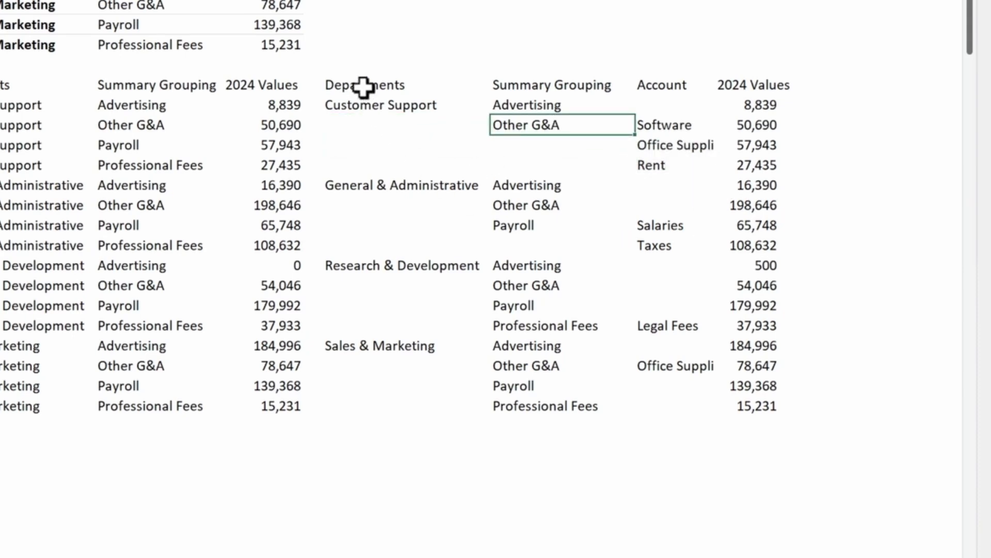
Step: Insert a Sunburst chart from the Departments, Summary Grouping, Account and 2024 Values table and move it to the dashboard's second Sunburst panel
left_click_drag(363, 88, 762, 408)
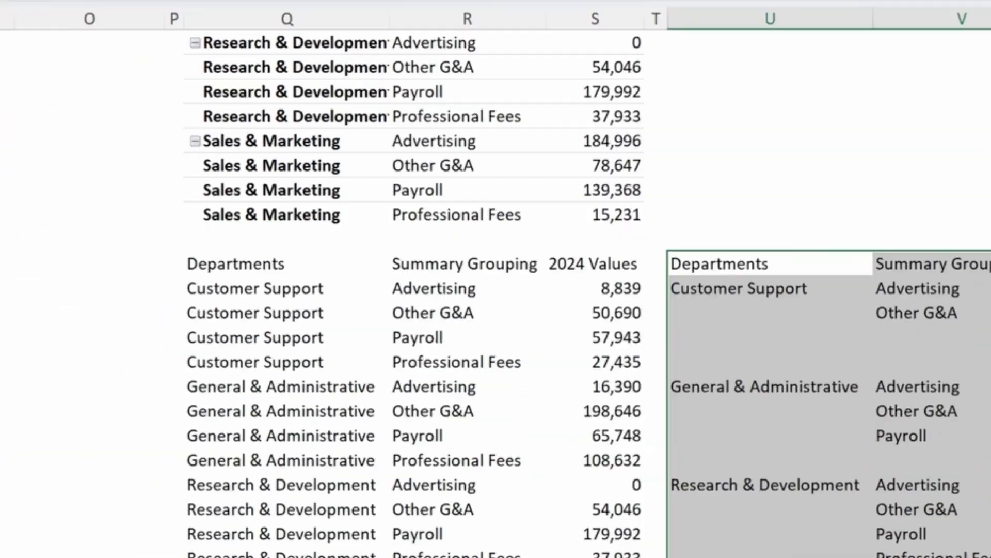
left_click(157, 72)
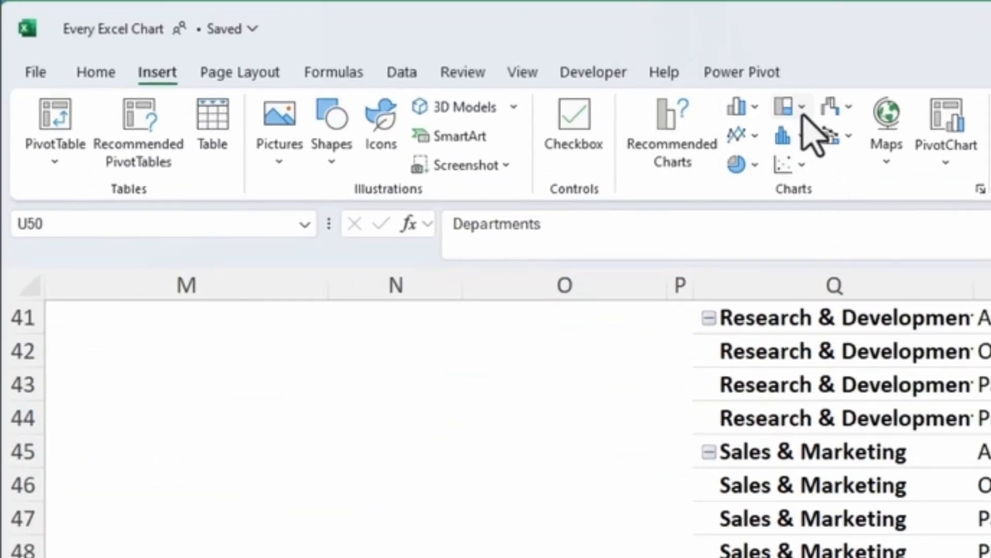
left_click(789, 109)
left_click(807, 305)
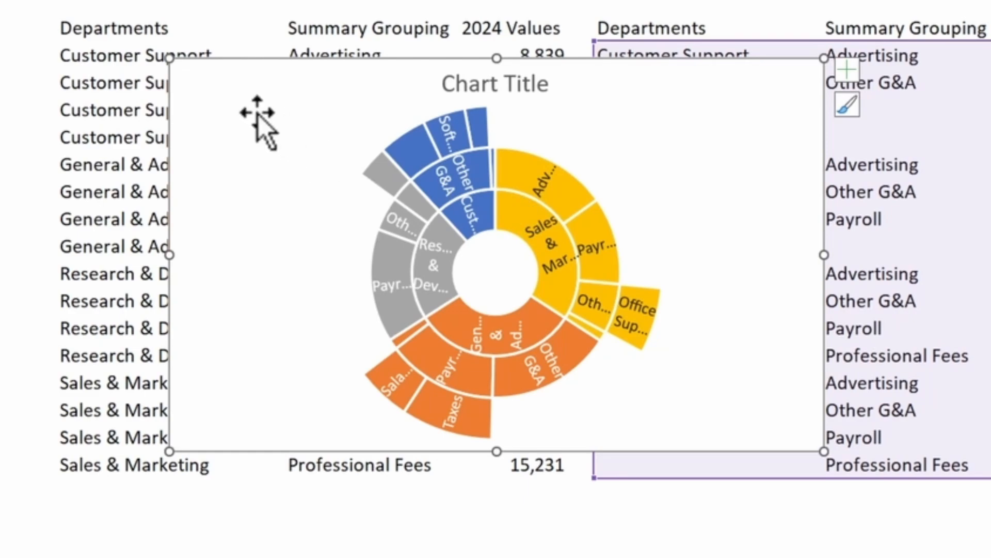
key("ctrl+x")
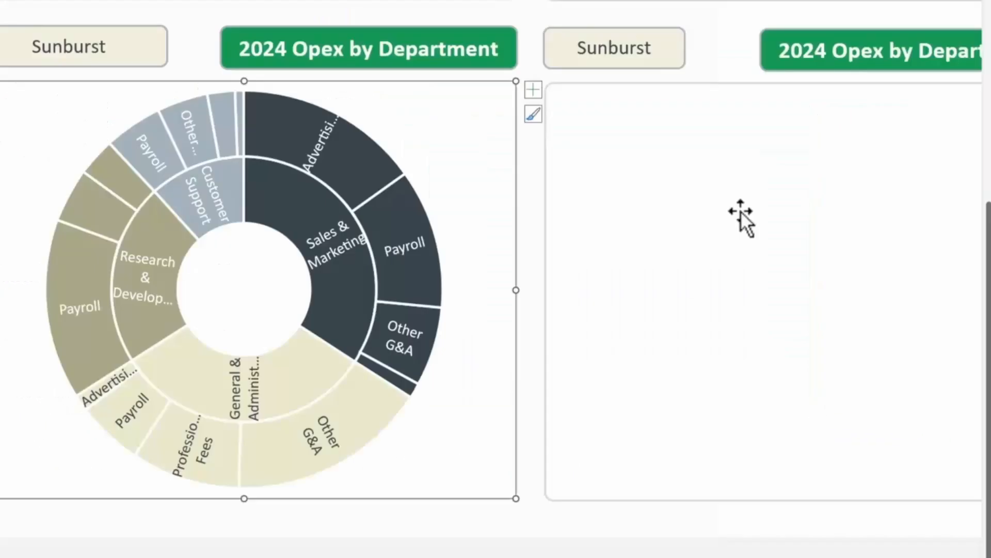
key("ctrl+v")
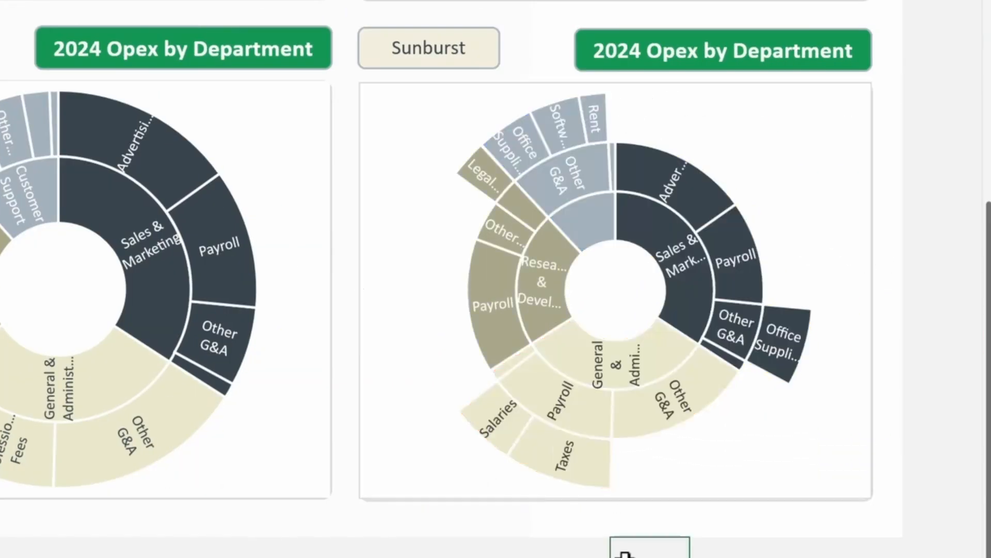
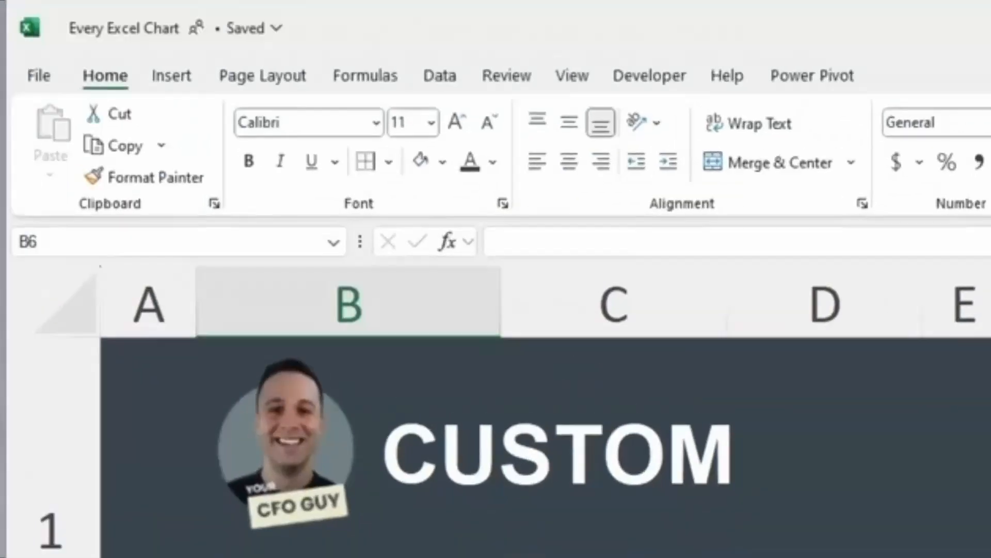
Step: On the CUSTOM sheet, draw a rounded rectangle from cell B6 across columns B to D below 2024 SALES (vs PY) and reduce its corner rounding
left_click(174, 79)
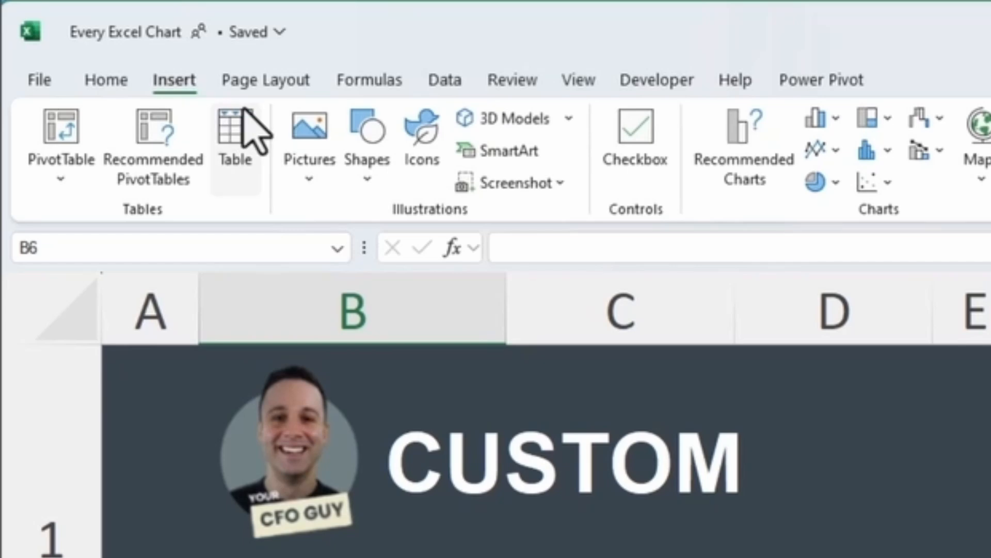
left_click(369, 168)
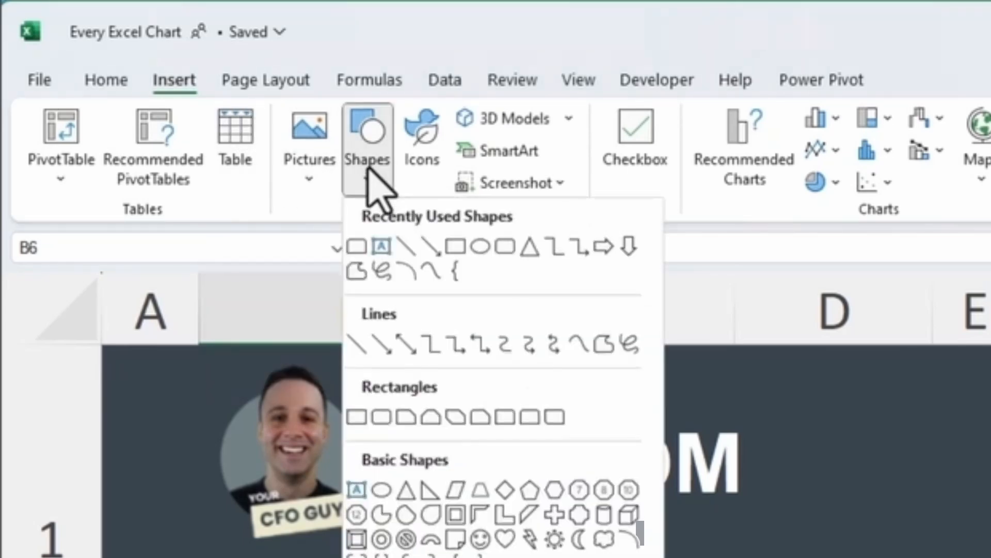
left_click(505, 253)
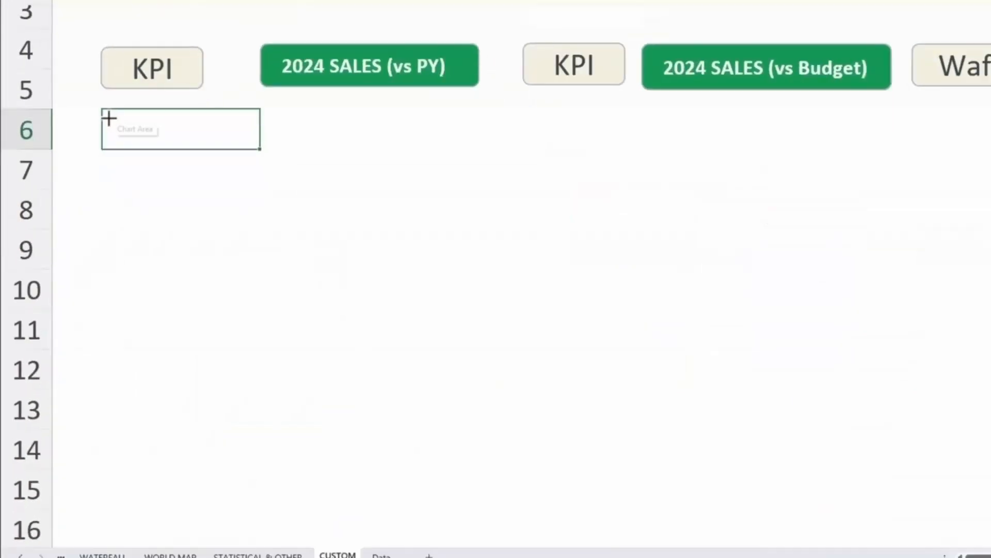
mouse_move(101, 109)
left_mouse_down()
mouse_move(490, 468)
mouse_move(483, 481)
left_mouse_up()
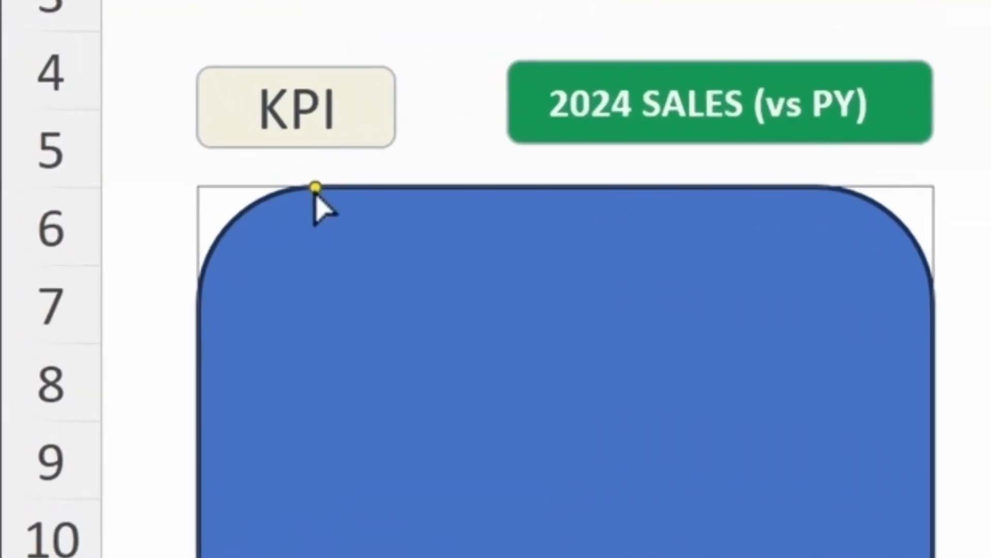
left_click_drag(164, 110, 128, 112)
left_click_drag(247, 192, 215, 204)
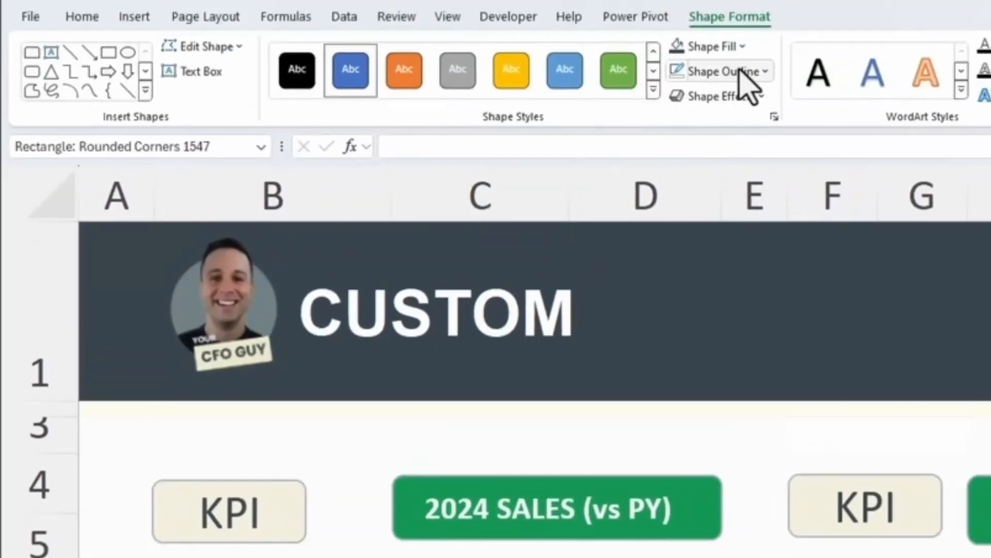
Step: Give the KPI card rectangle a ½ pt light grey outline and no fill
left_click(759, 1)
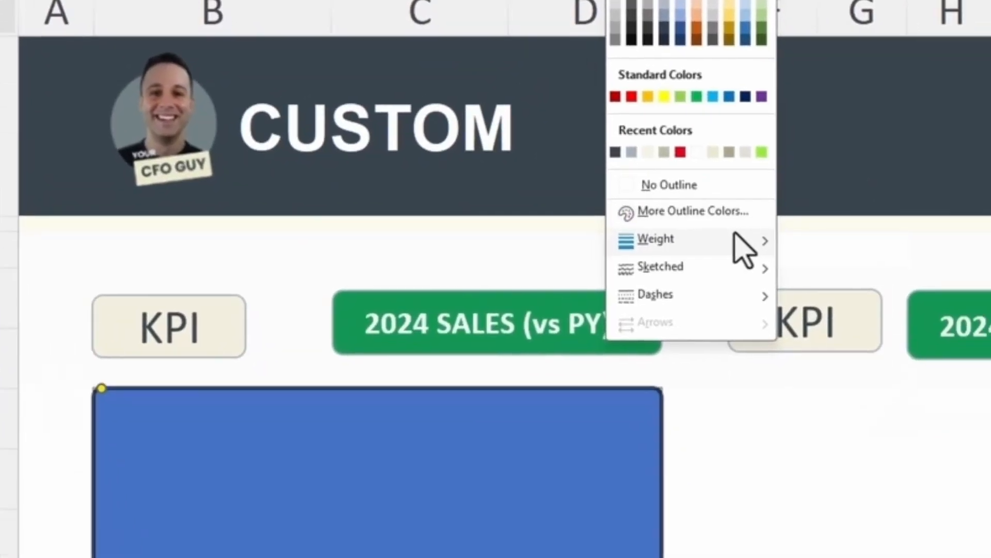
mouse_move(803, 433)
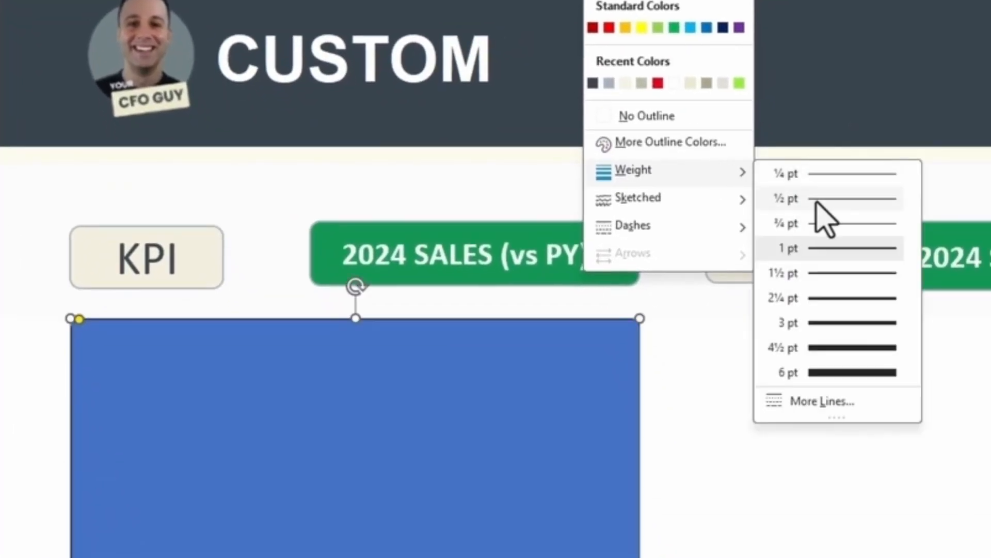
left_click(898, 456)
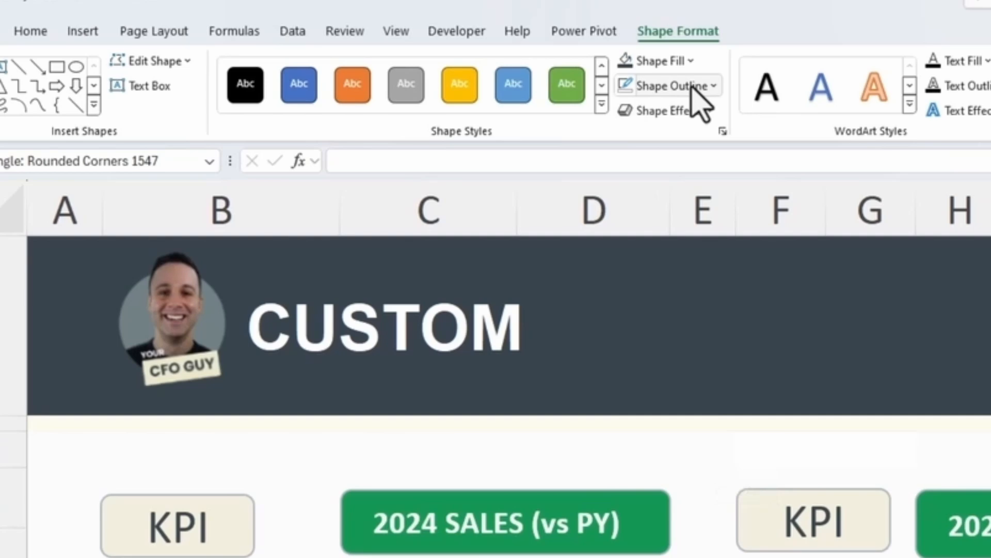
left_click(692, 86)
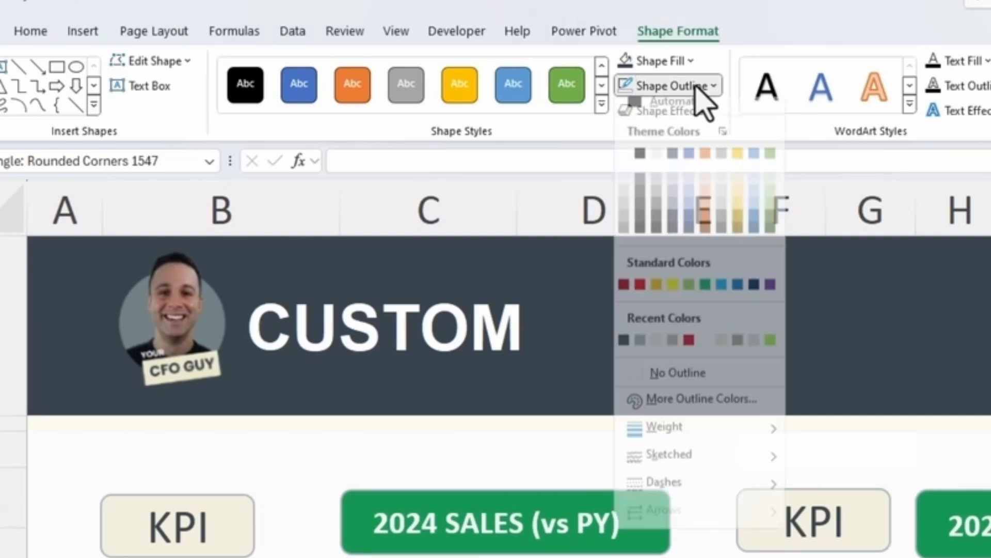
left_click(624, 204)
left_click(681, 61)
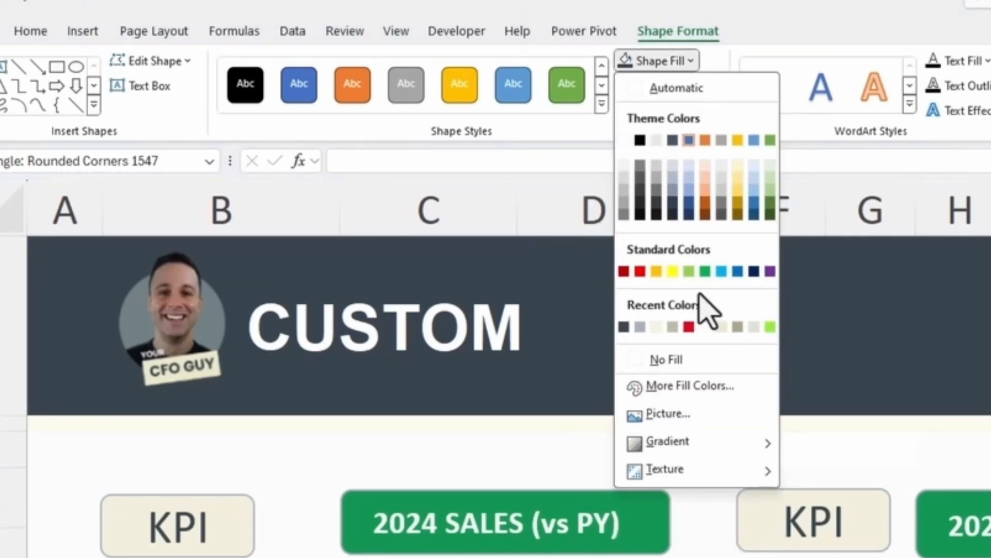
left_click(698, 362)
left_click(445, 491)
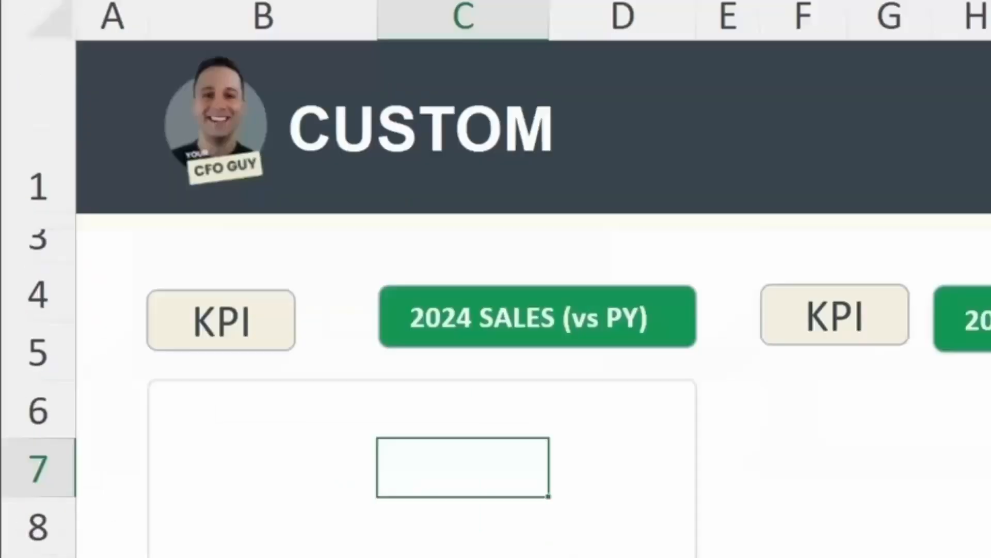
Step: Draw a thin rectangle with top corners rounded as a header bar along the KPI card's upper edge, spanning columns B to D
left_click(176, 83)
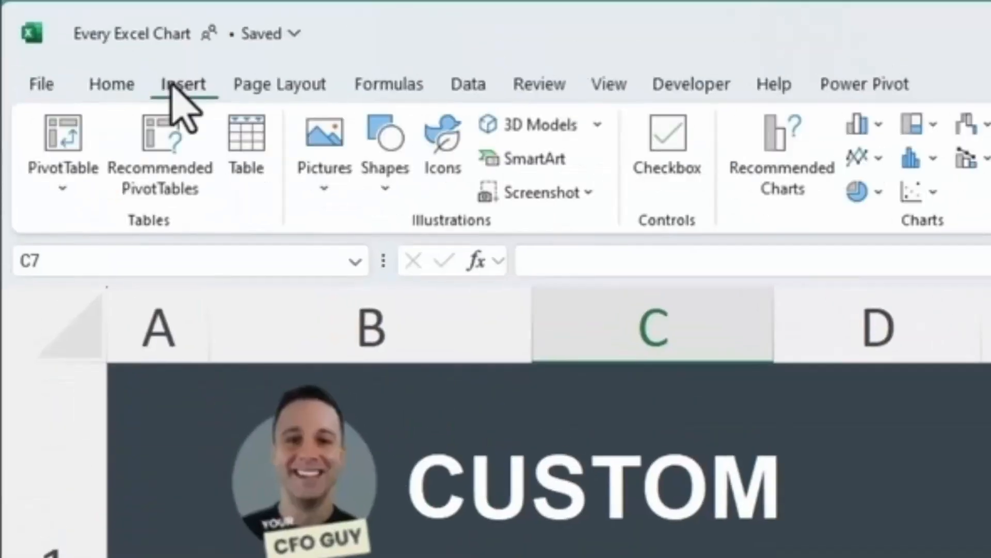
left_click(387, 181)
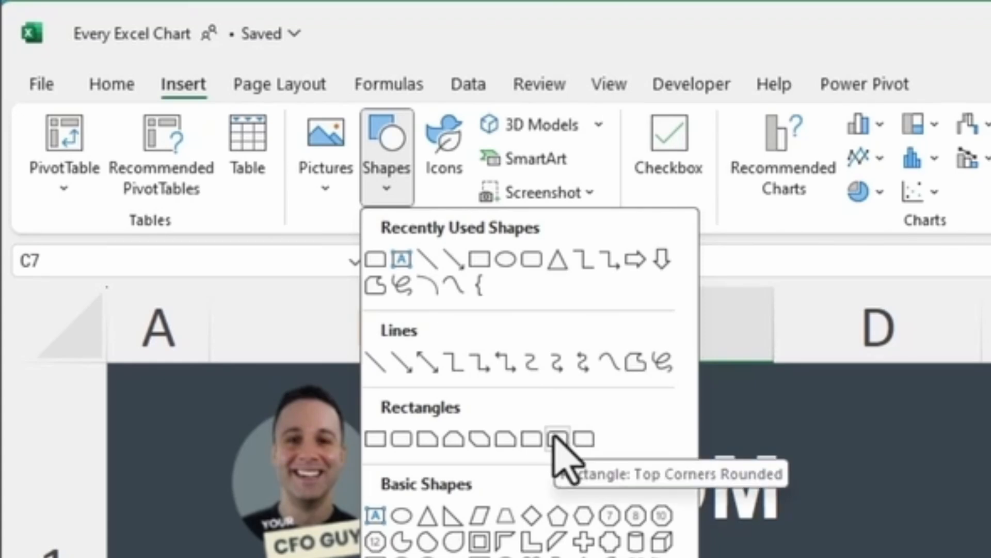
left_click(558, 440)
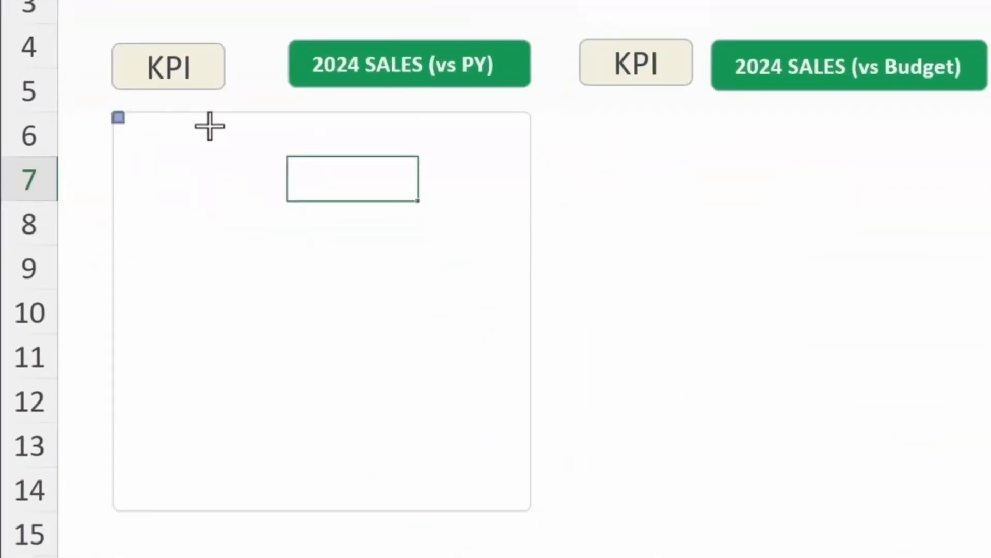
left_click_drag(209, 126, 511, 126)
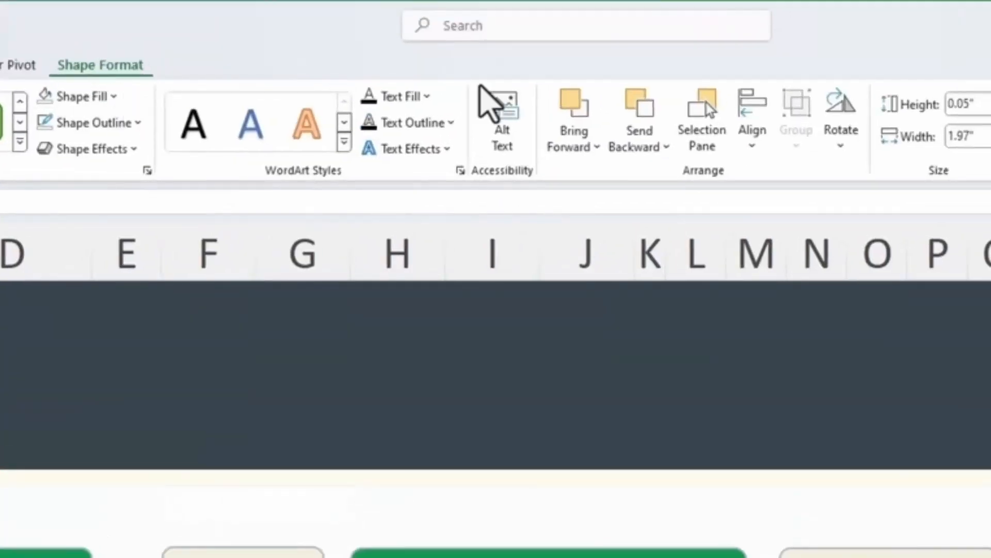
left_click(753, 150)
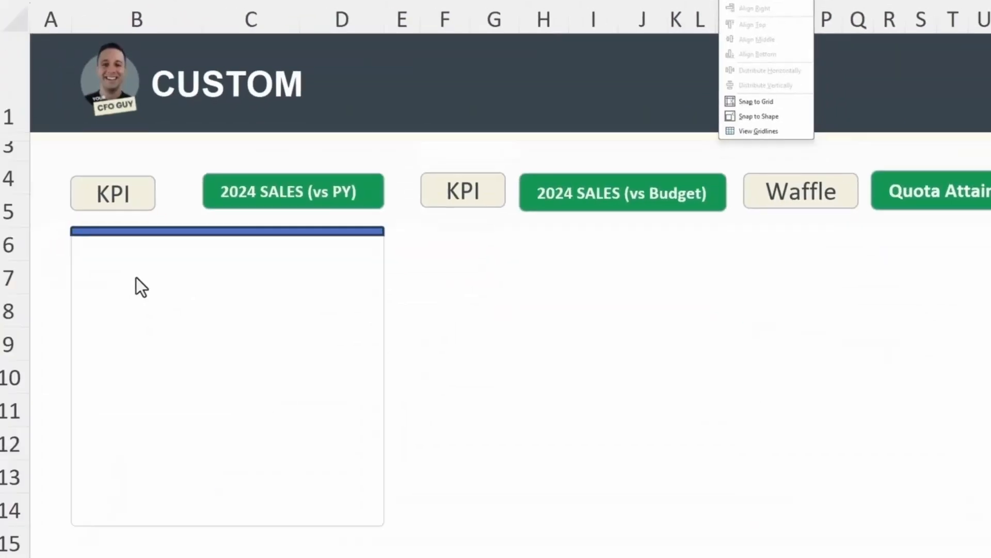
Step: Fill the KPI card's header bar with the recent dark slate colour and remove its outline
left_click(281, 276)
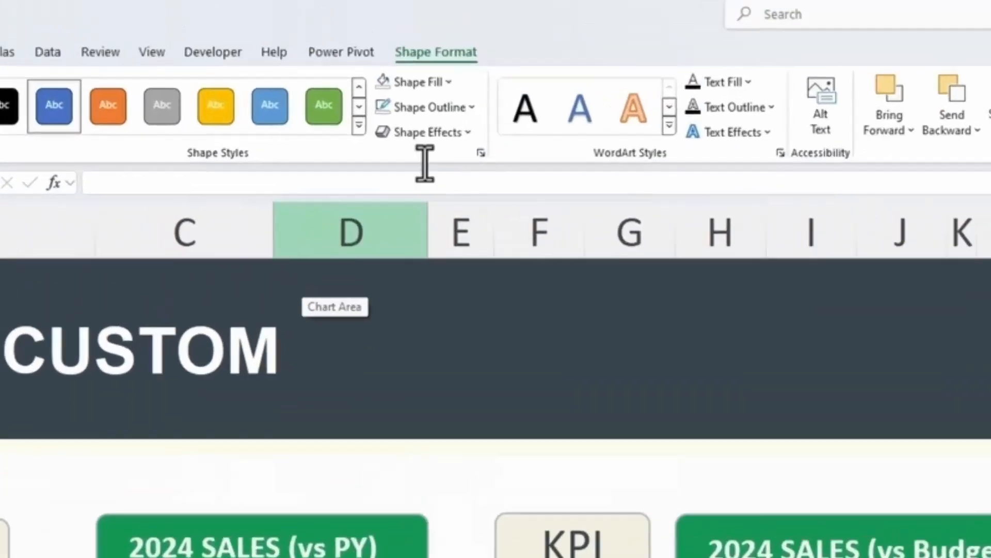
left_click(432, 80)
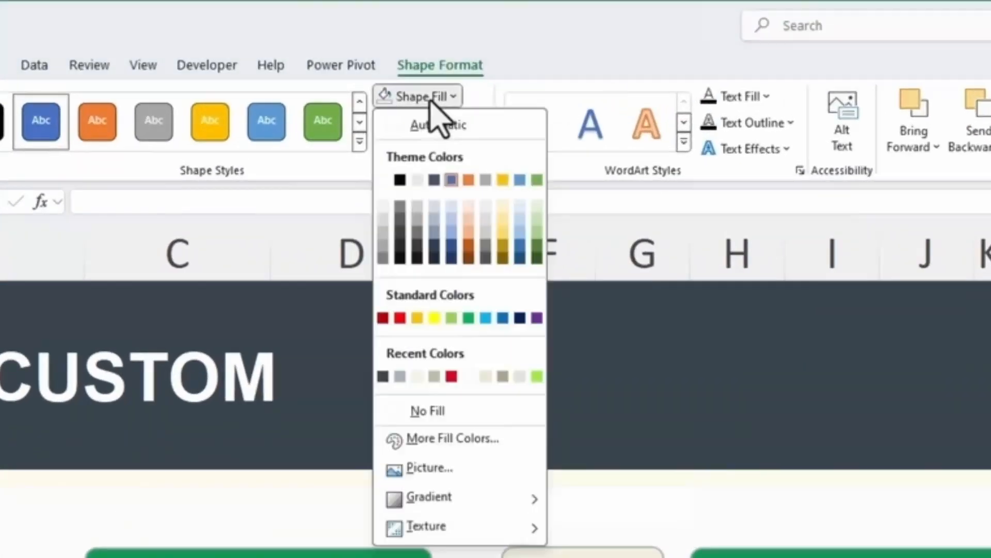
left_click(383, 377)
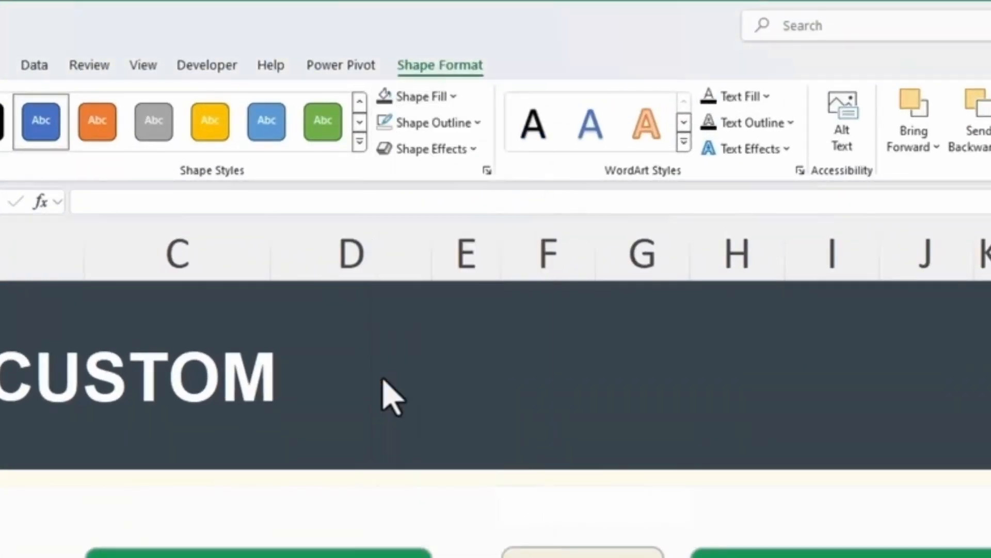
left_click(427, 129)
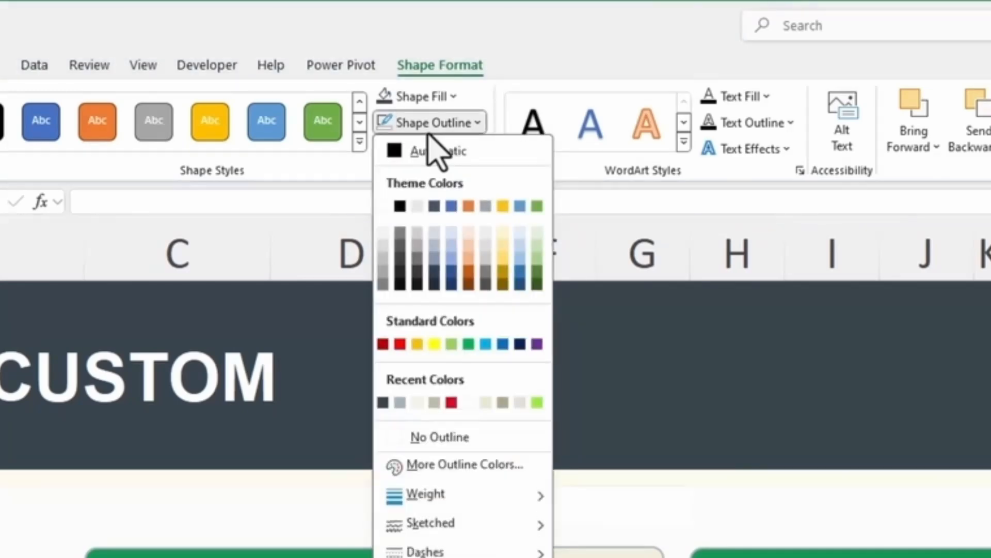
left_click(442, 438)
left_click(322, 321)
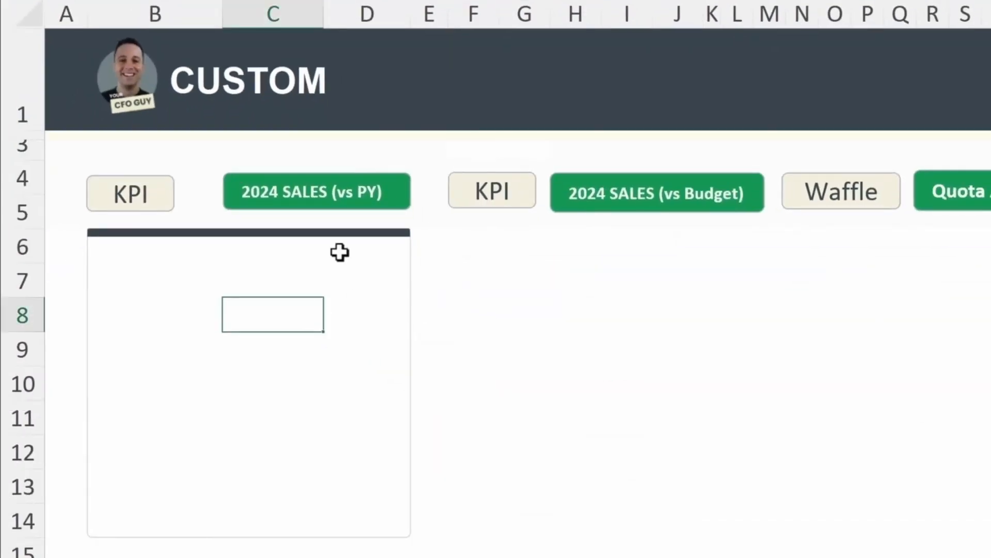
Step: Group the header bar with the KPI card rectangle
left_click(321, 231)
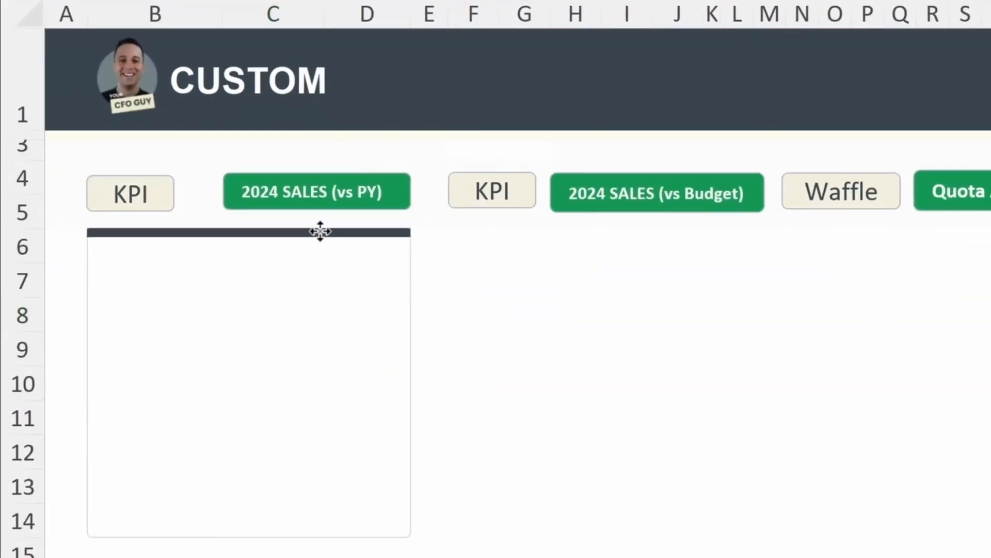
left_click(413, 291, "ctrl")
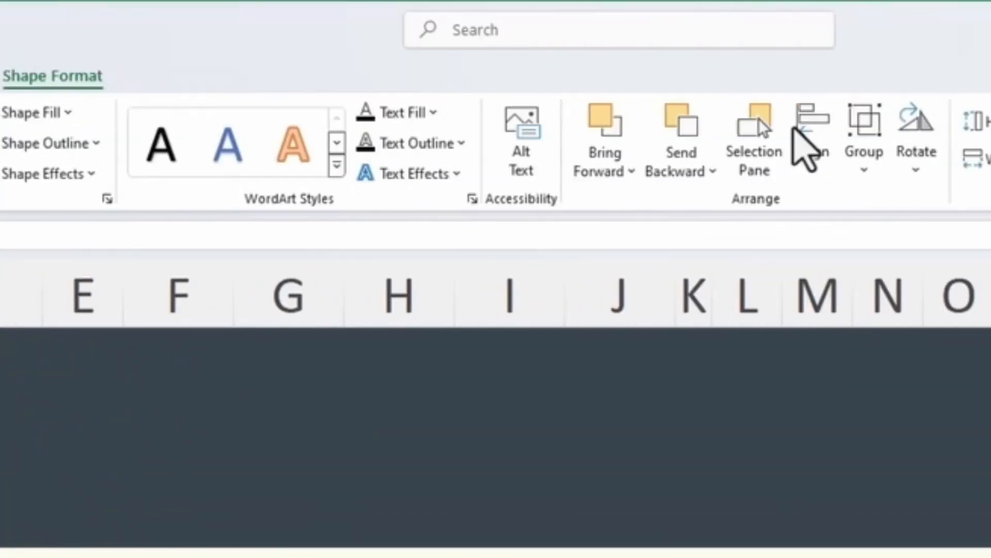
left_click(485, 173)
left_click(504, 207)
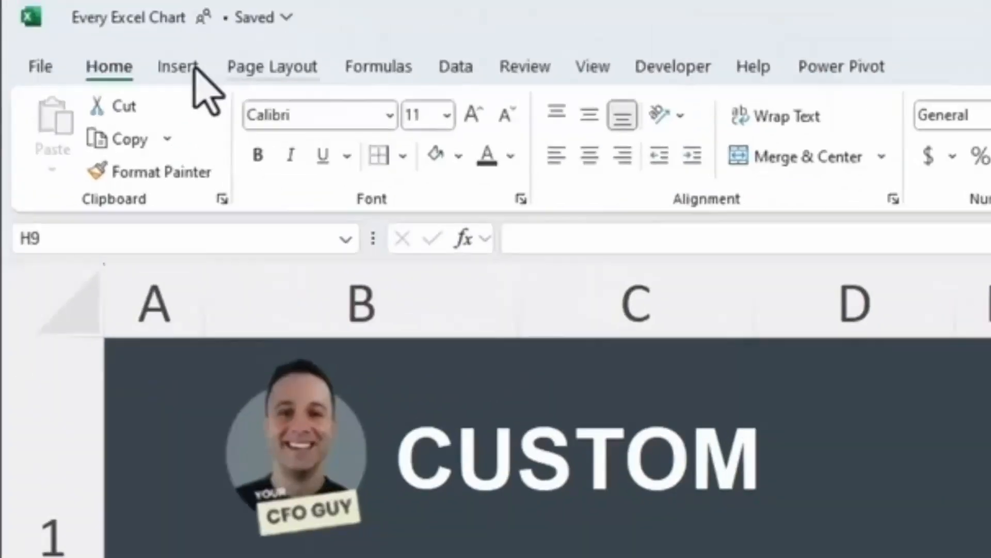
Step: Add a REVENUE text box across columns B to D below the header bar and duplicate it directly underneath
left_click(193, 67)
left_click(531, 170)
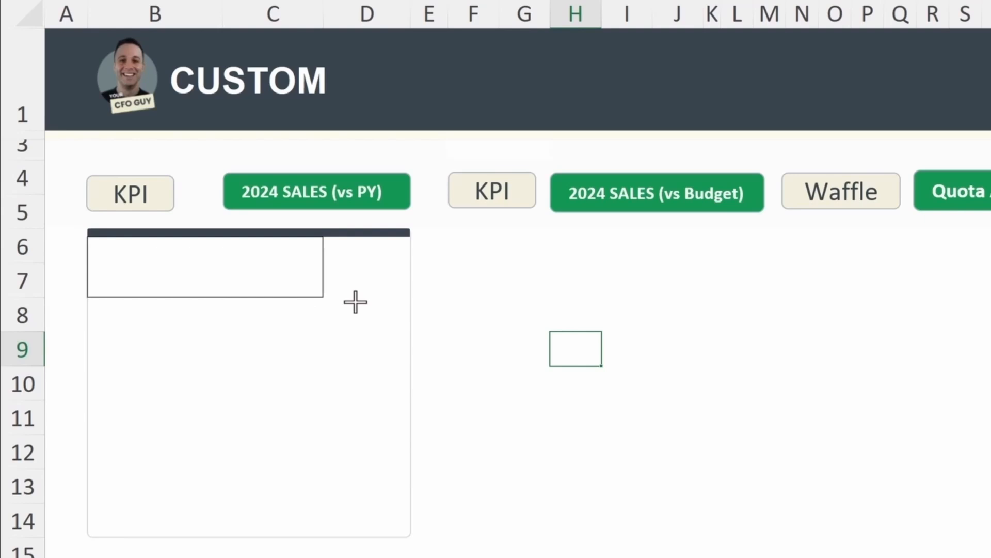
left_click_drag(355, 302, 396, 301)
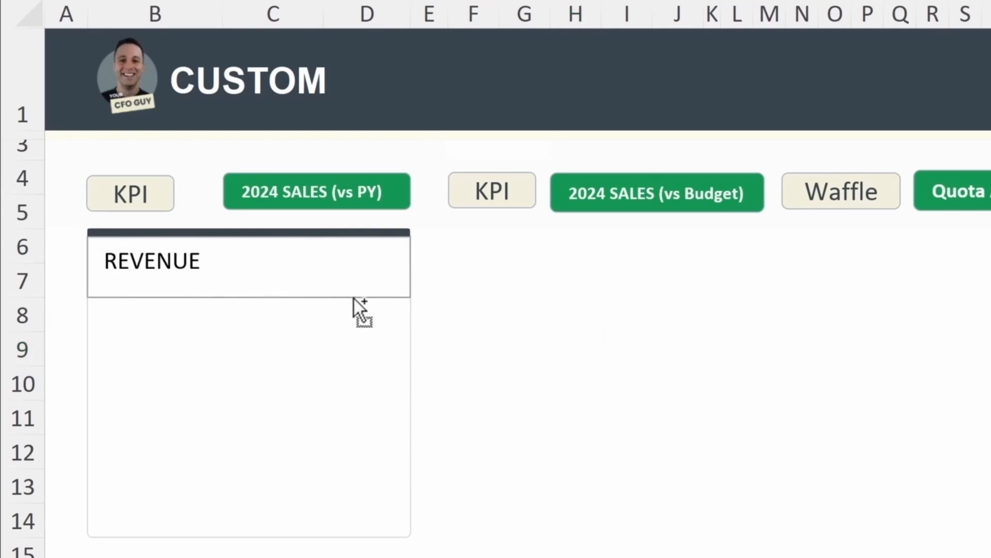
left_click_drag(354, 298, 355, 423)
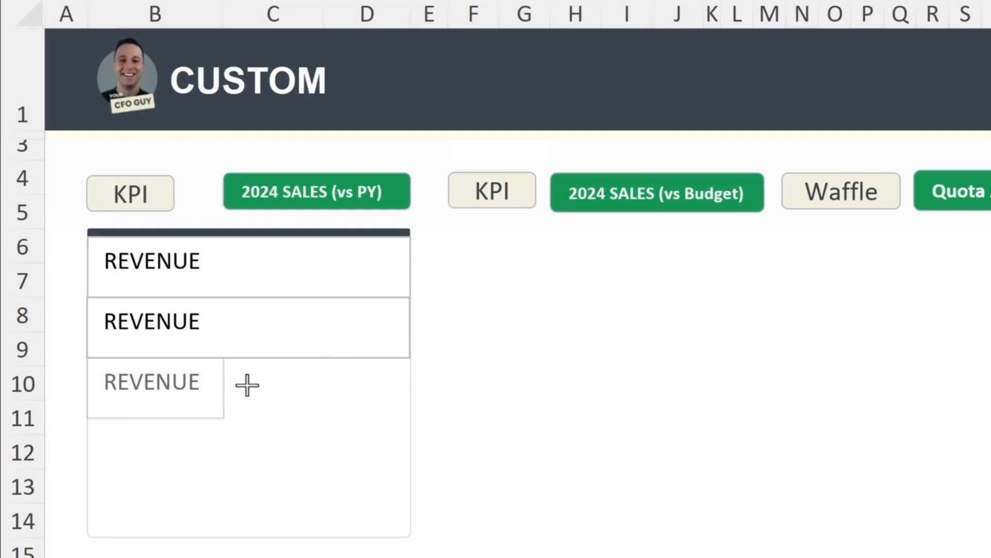
Step: Duplicate the text box into two side-by-side pairs below and enter 1,383,455, 10%, 135,343, Compare and 2023 in the copies
left_click_drag(248, 385, 222, 389)
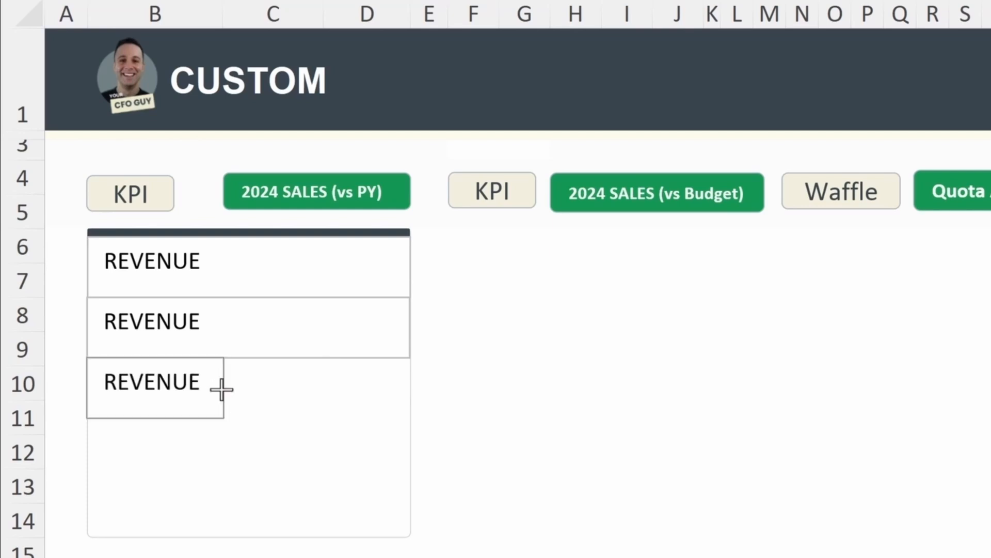
left_click(265, 390)
key("ctrl+v")
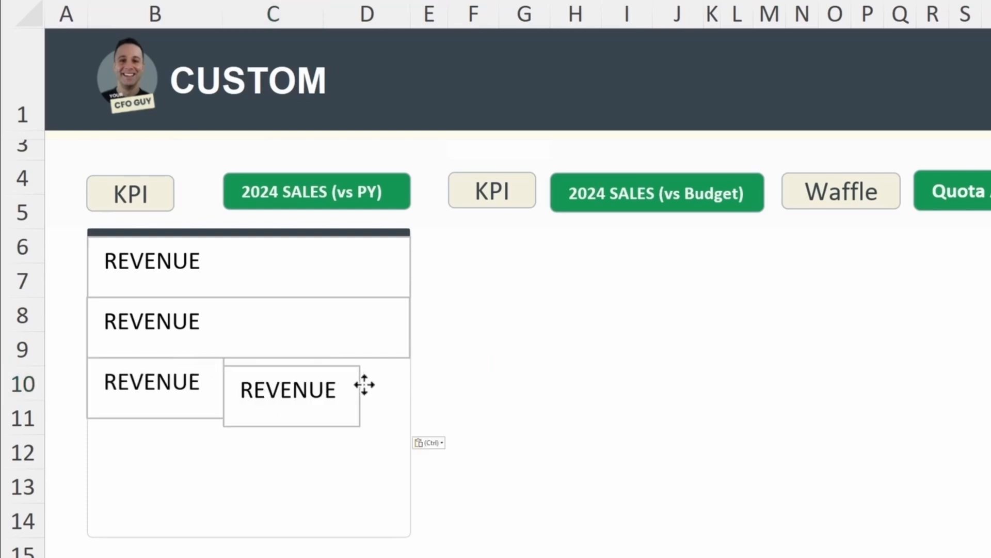
left_click_drag(365, 385, 410, 387)
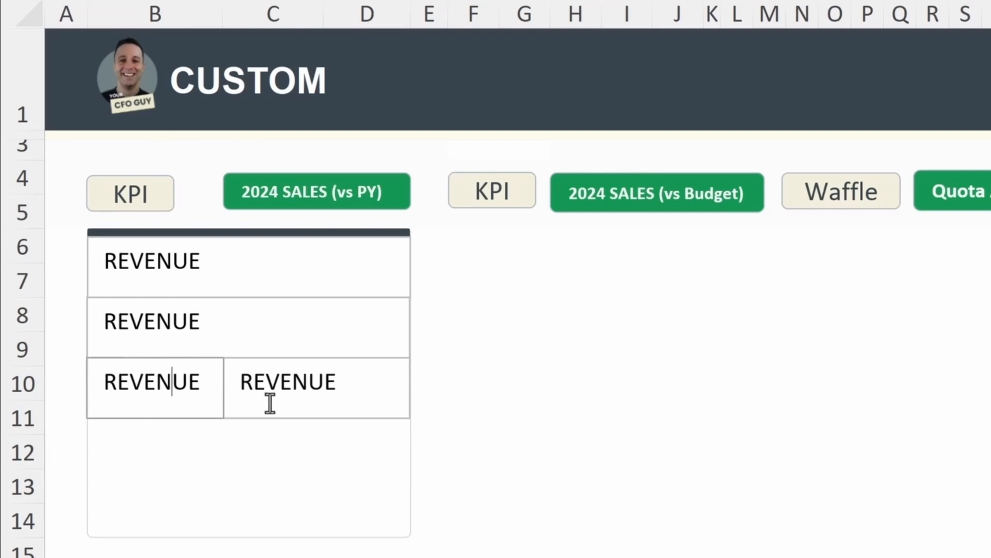
left_click_drag(269, 415, 270, 481)
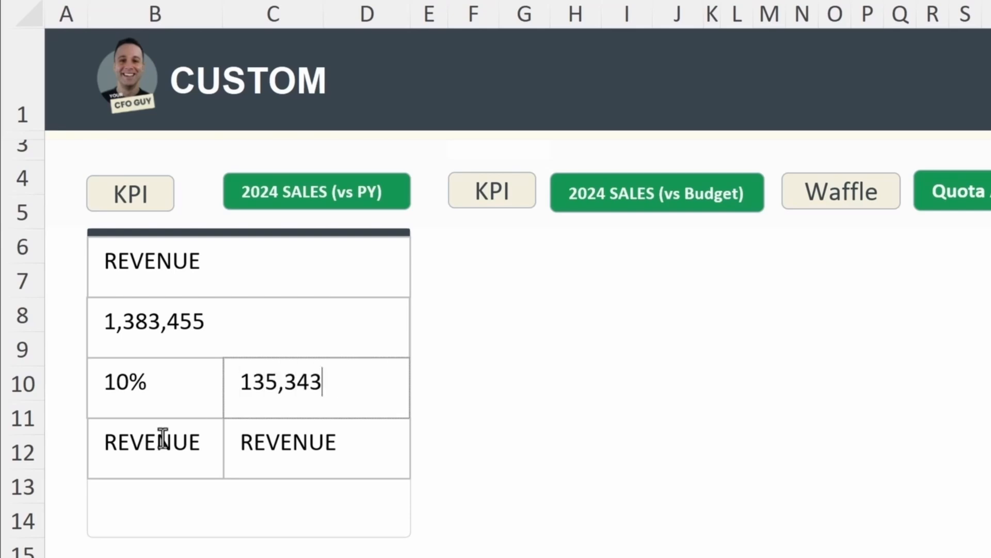
left_click(670, 383)
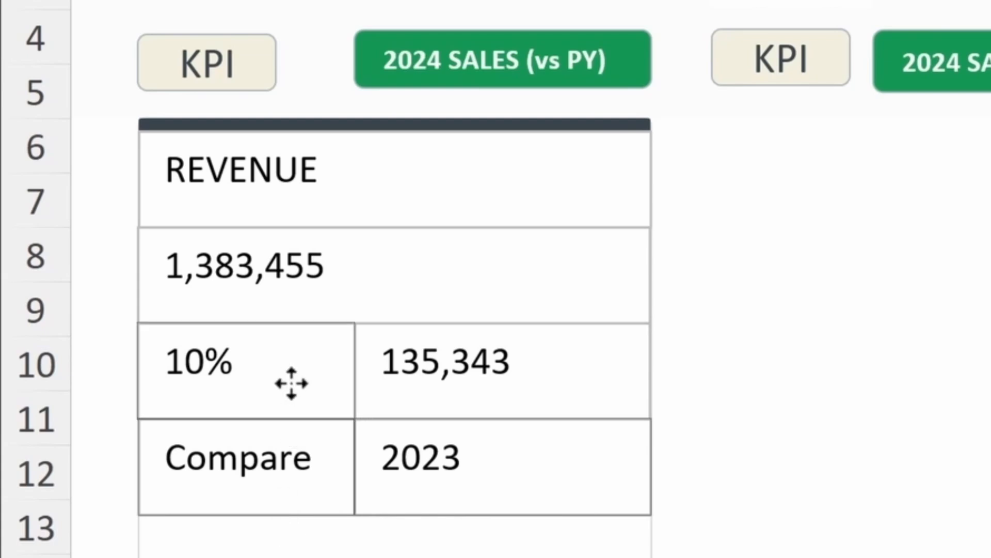
Step: Remove the outline and fill from all the KPI card's text boxes
left_click(350, 265)
key("ctrl+a")
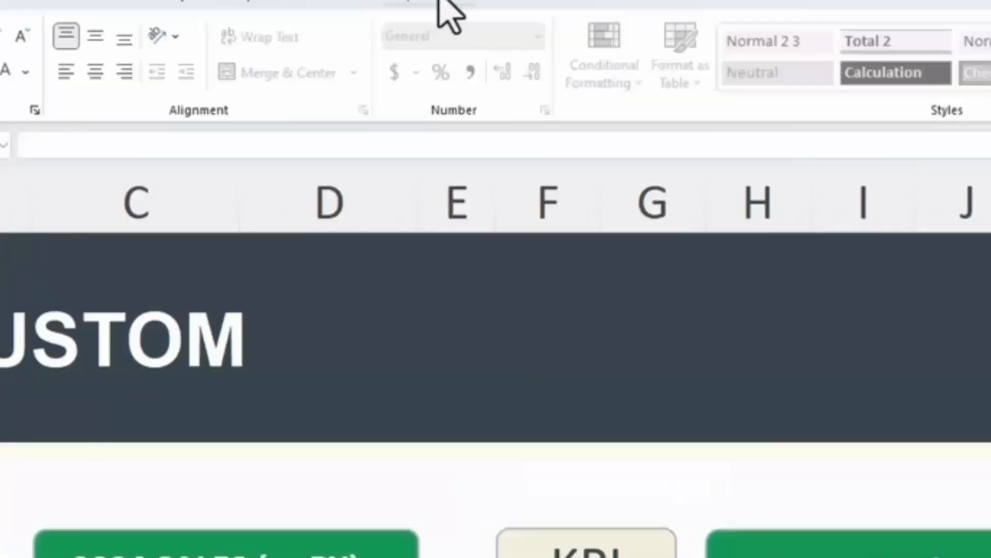
left_click(438, 1)
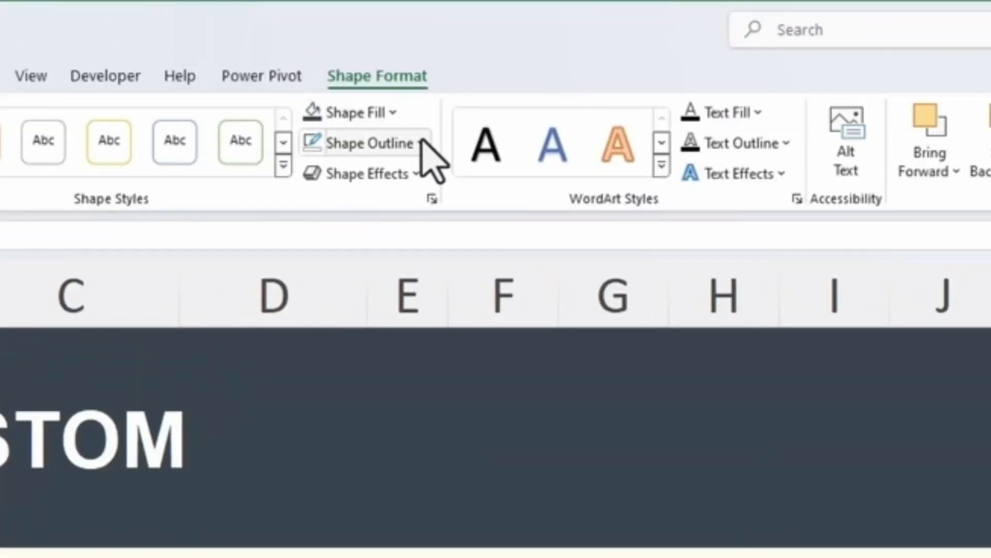
left_click(421, 140)
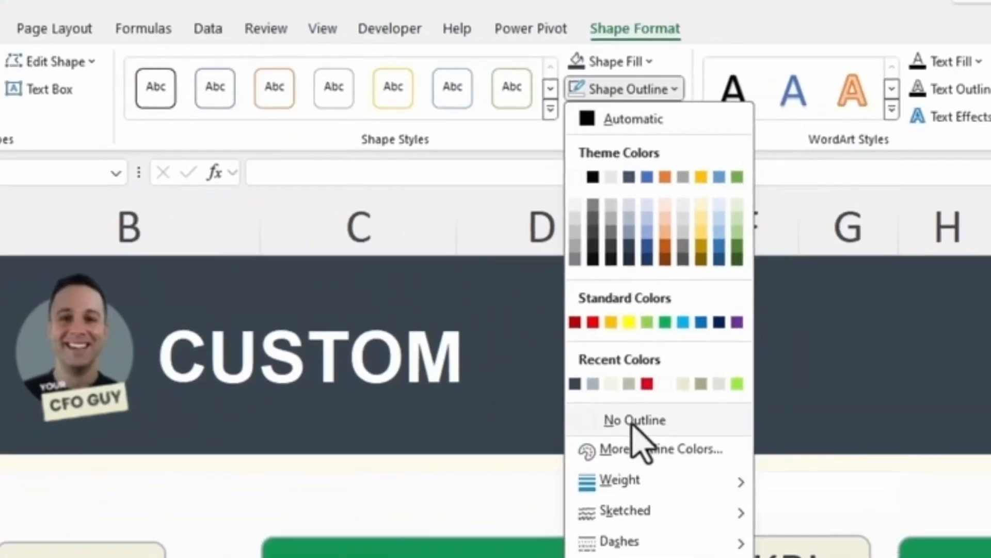
left_click(371, 506)
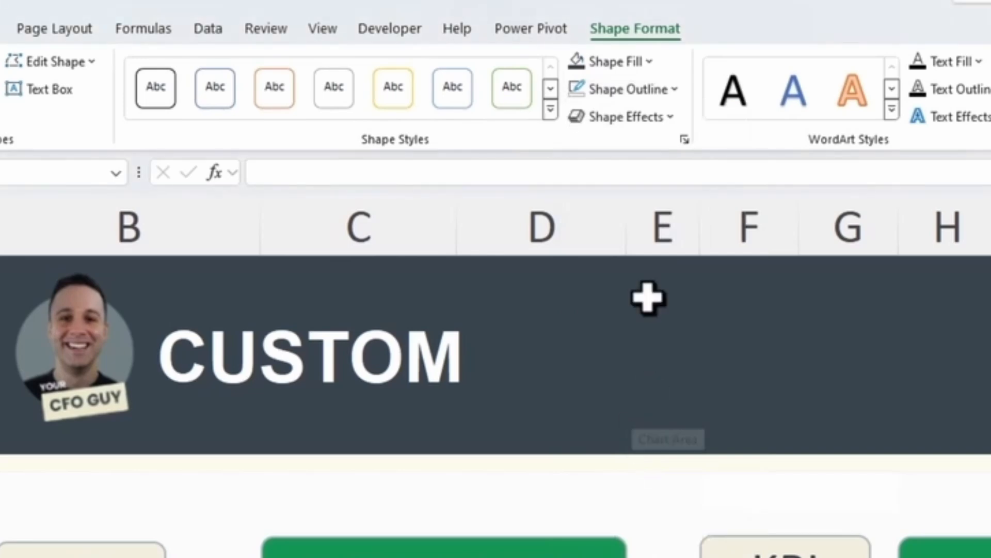
left_click(619, 63)
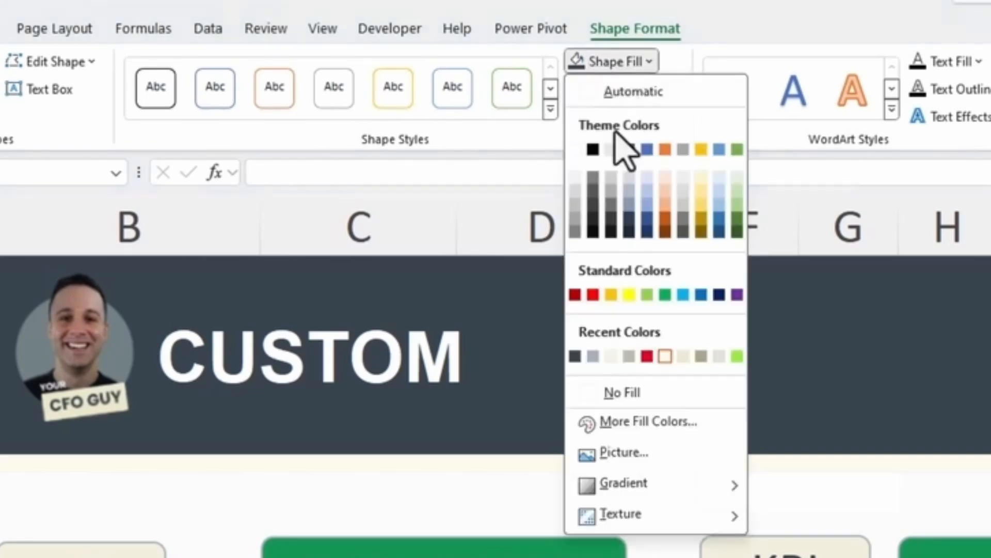
left_click(621, 394)
Step: Centre the REVENUE and 1,383,455 texts horizontally and vertically in their boxes and enlarge their font
left_click(203, 230, "ctrl")
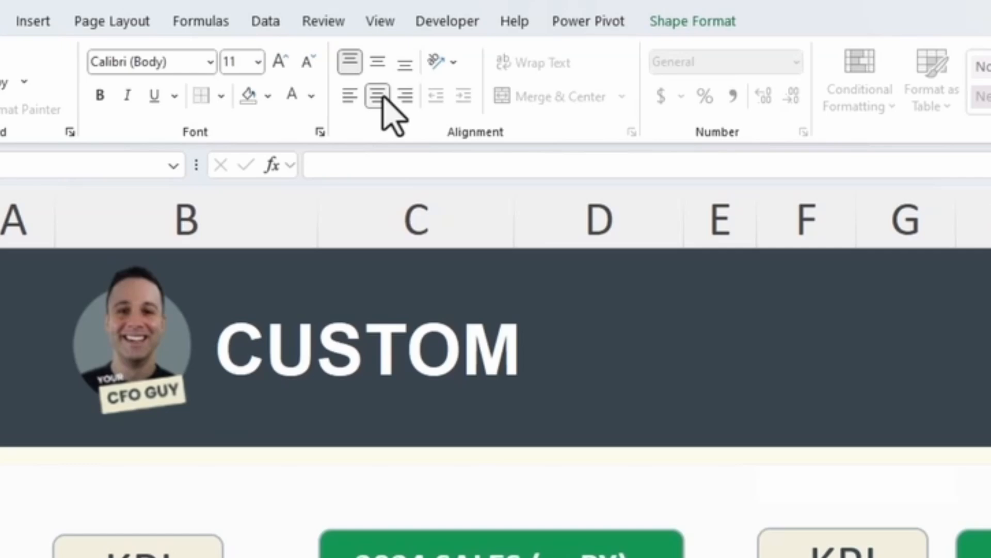
left_click(377, 63)
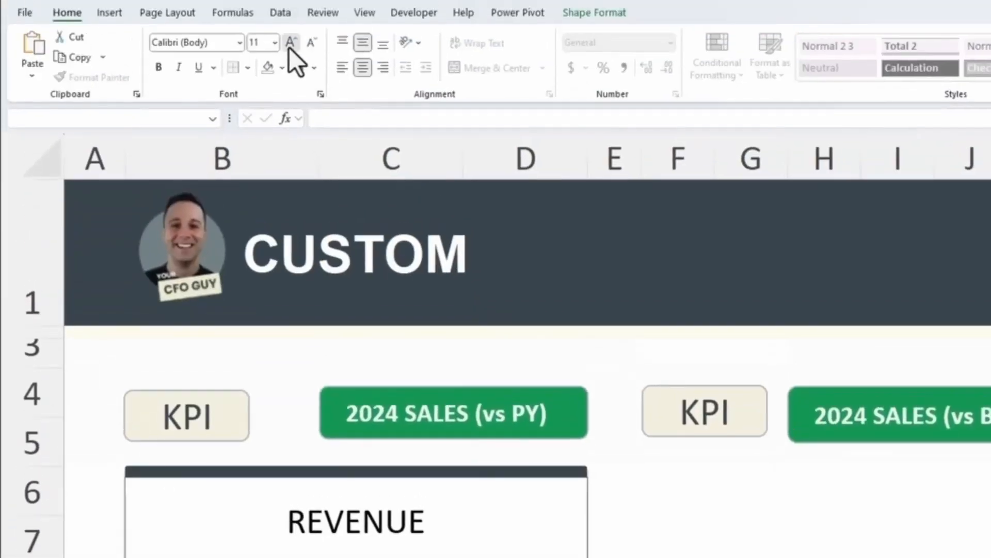
left_click(286, 43)
left_click(287, 44)
left_click(287, 44)
Step: Set the 10% and 135,343 texts to font size 8 in light grey
left_click(113, 424, "ctrl")
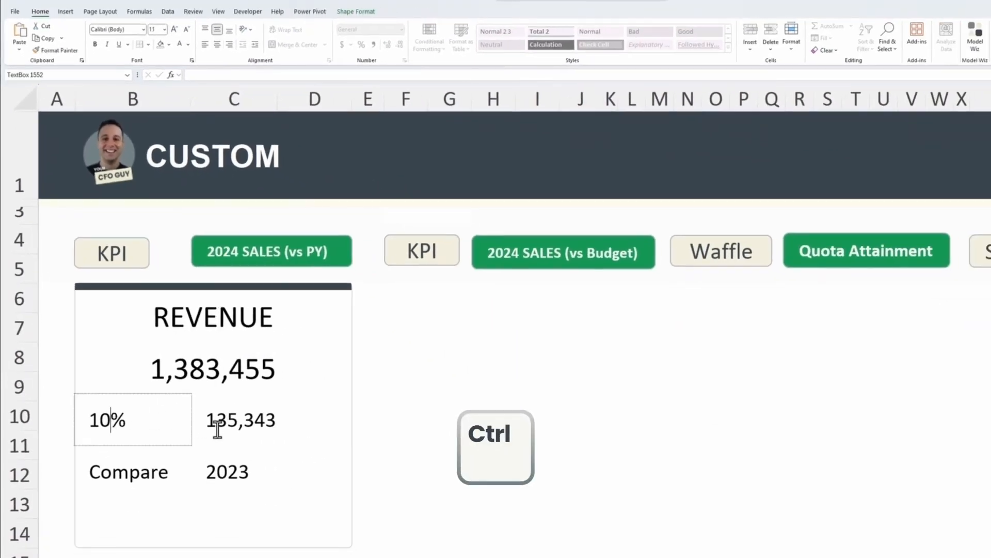
left_click(215, 428, "ctrl")
left_click(186, 29)
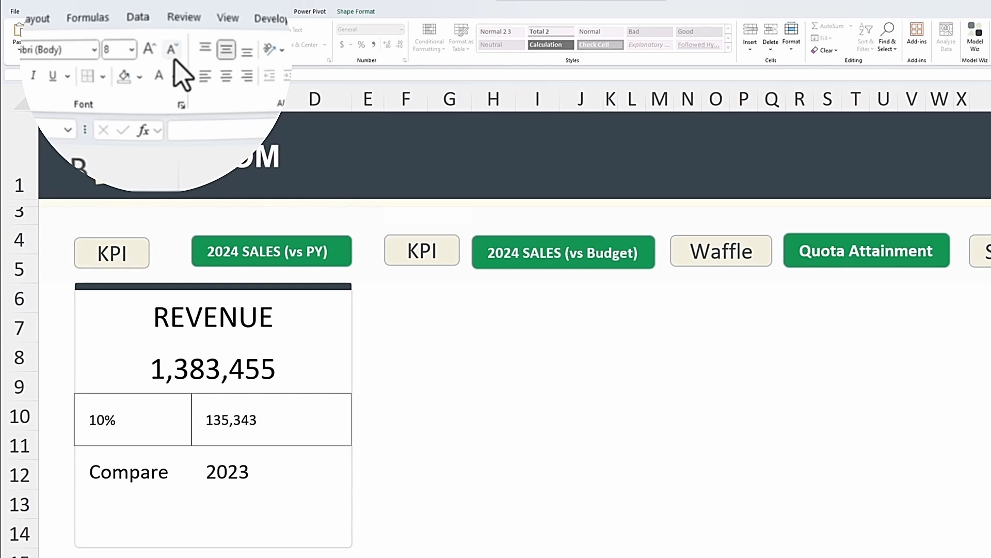
left_click(188, 47)
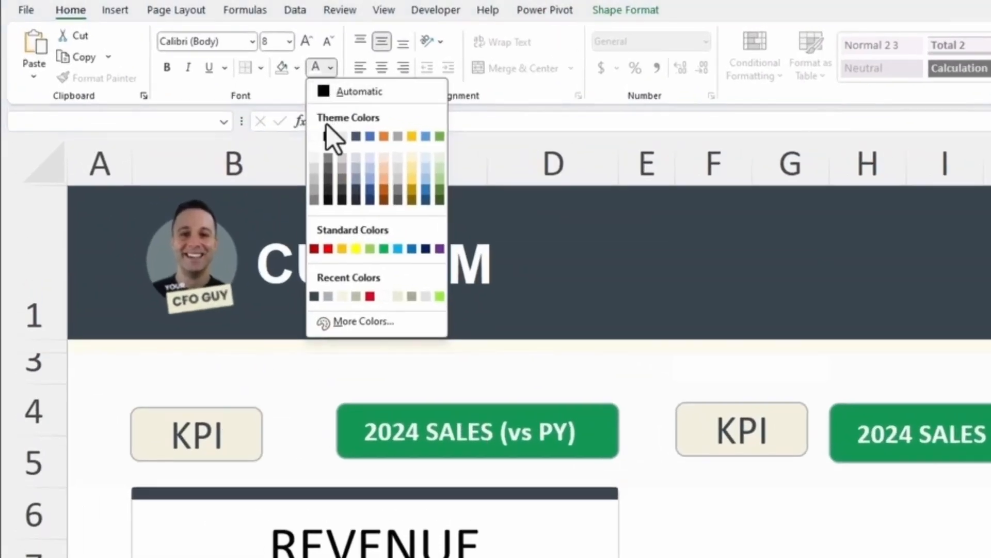
left_click(315, 174)
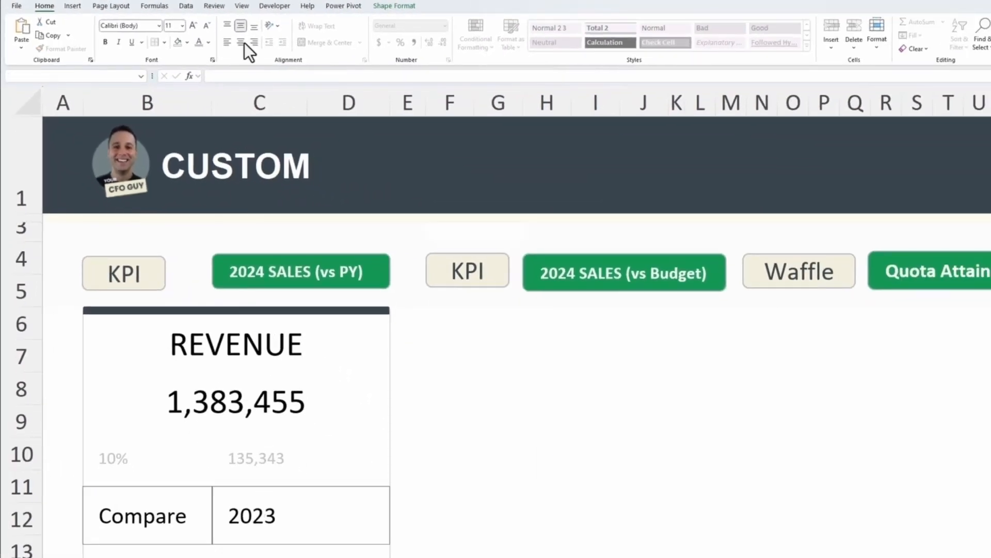
Step: Shrink the comparison label and 2023 texts, change the label to Compared To, and colour both light grey
left_click(206, 26)
left_click(207, 26)
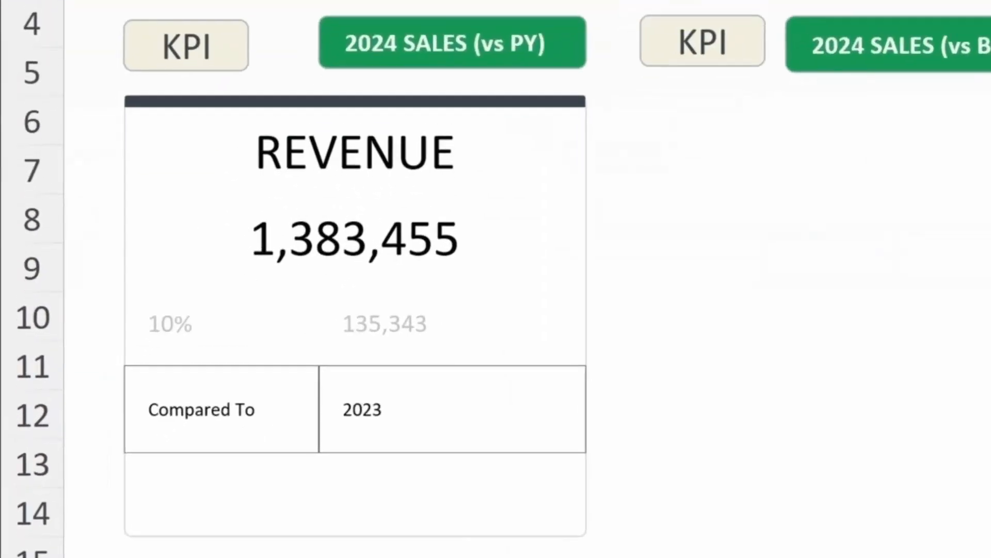
left_click(203, 41)
left_click(498, 486)
Step: Examine the Income 2024 pivot's Actual, Var to Prior Year ($) and Var to Prior Year (%) rows on the Data sheet
left_click(188, 321)
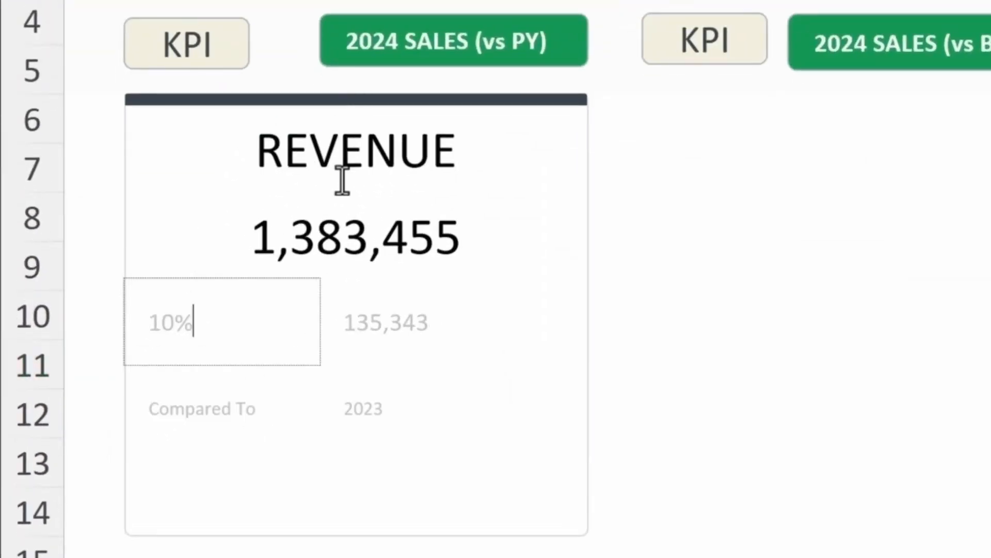
double_click(297, 242)
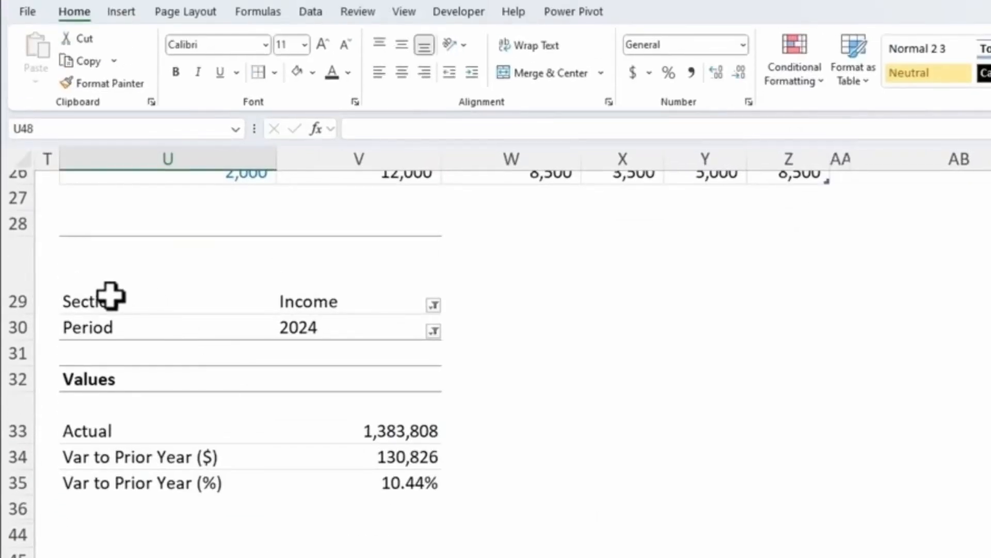
left_click_drag(110, 296, 376, 481)
left_click_drag(165, 428, 366, 427)
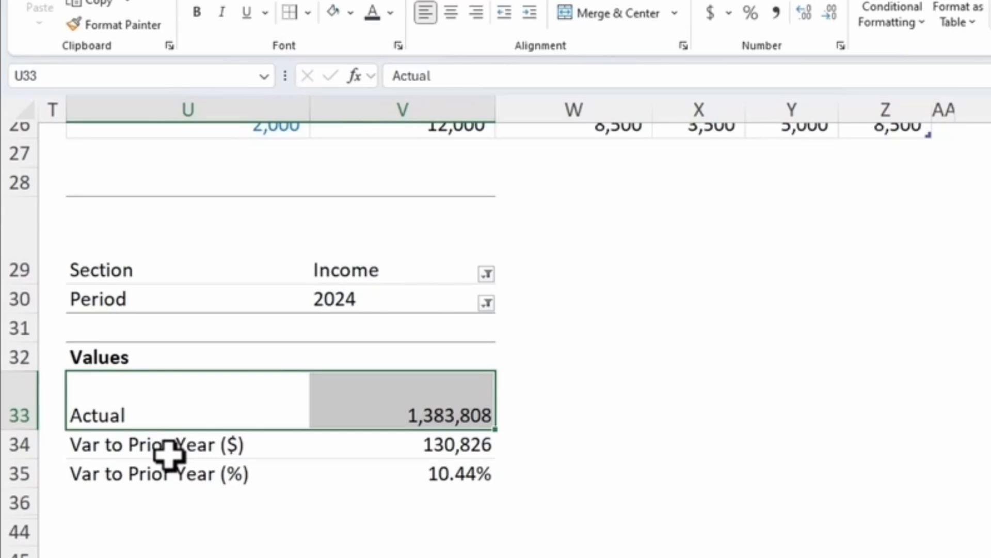
left_click_drag(150, 456, 325, 449)
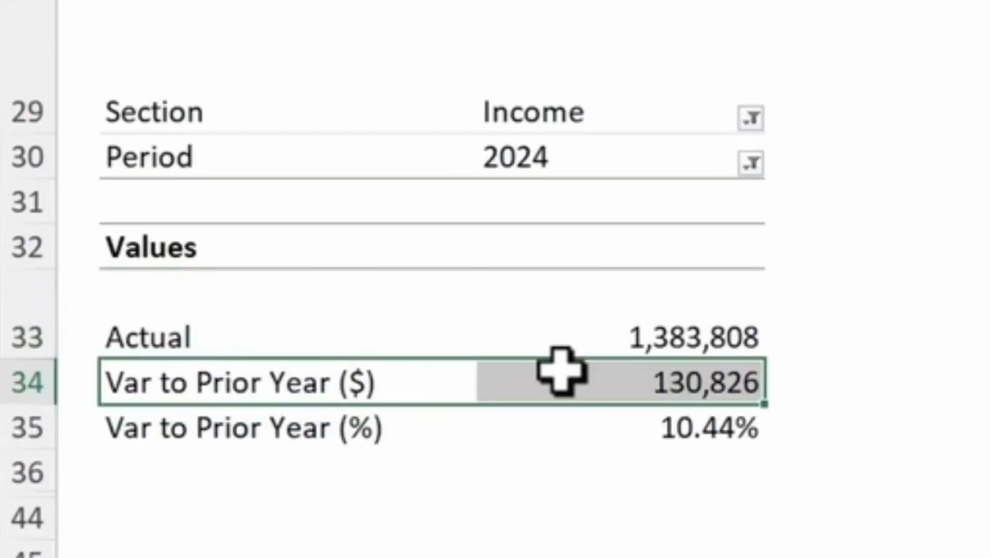
left_click_drag(427, 434, 642, 401)
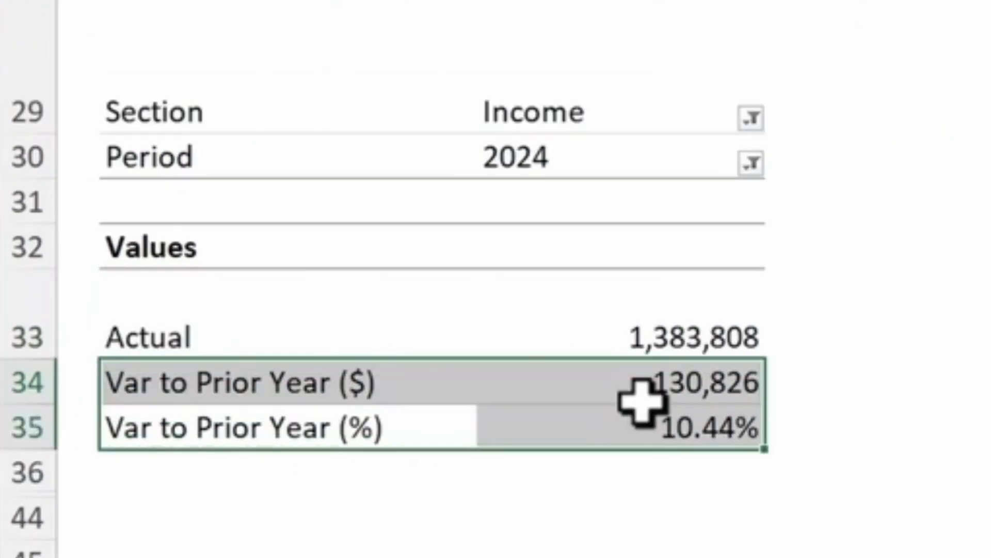
left_click(557, 540)
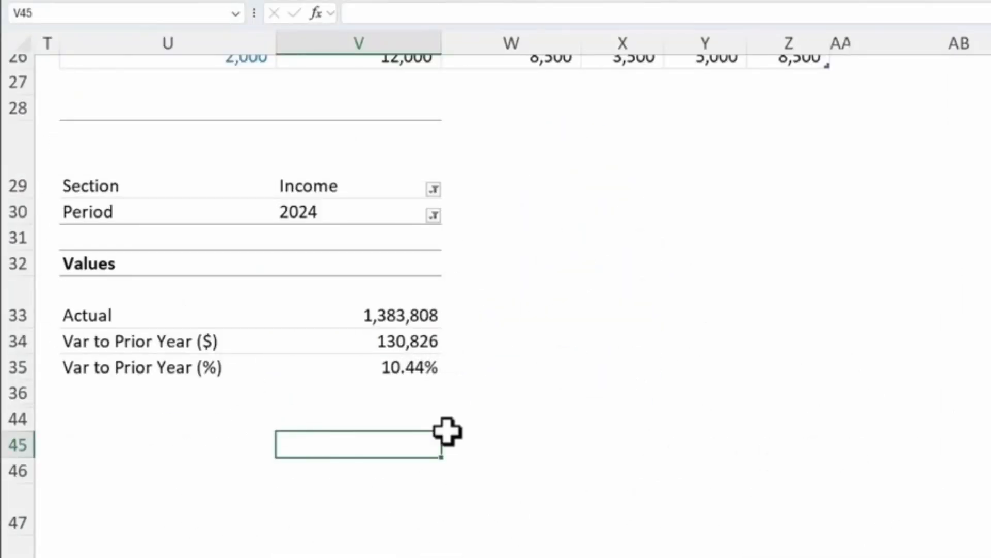
Step: Apply the custom number format #,##0 ▲;(#,##0 ▼);- to the pivot's Var to Prior Year ($) value in V34
left_click(398, 342)
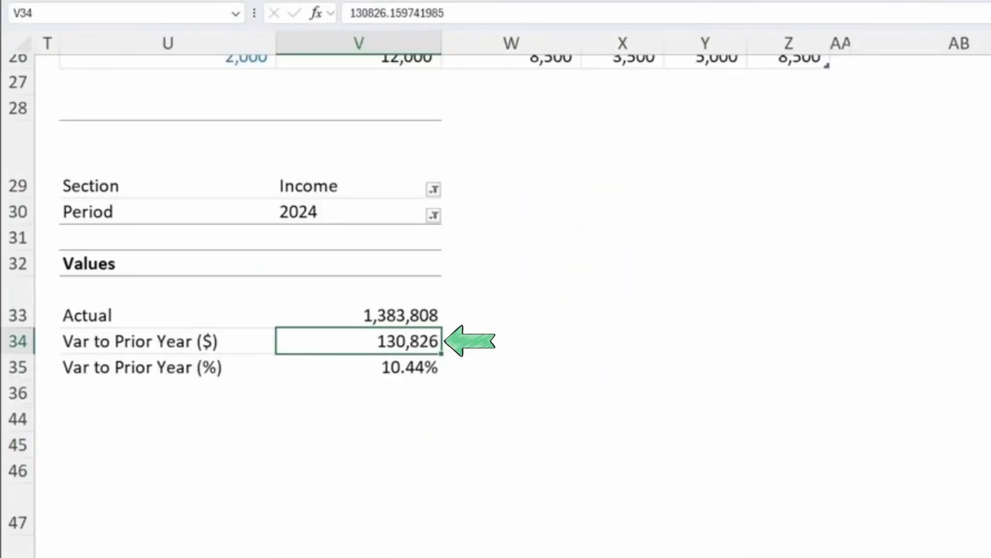
key("ctrl+1")
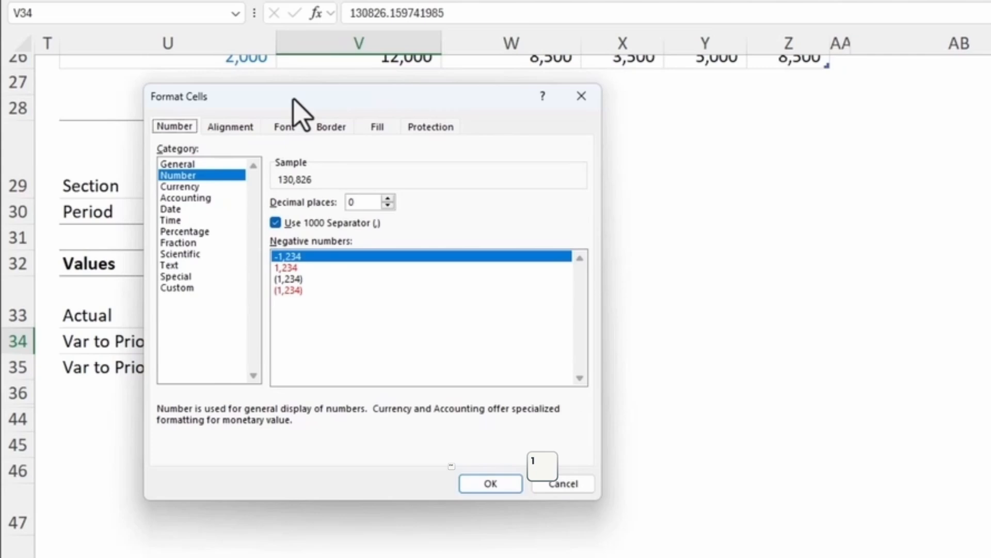
left_click(177, 287)
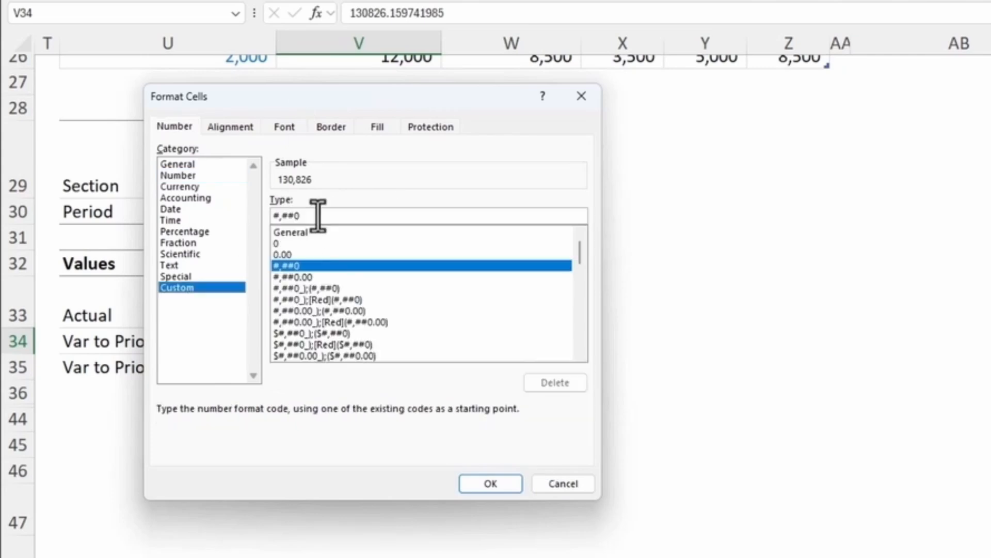
left_click(336, 216)
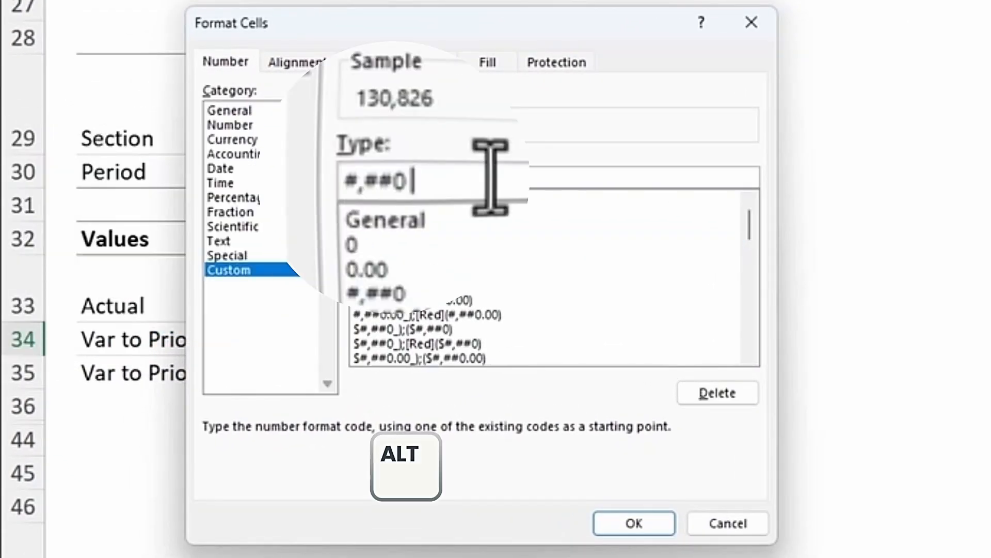
type("▲")
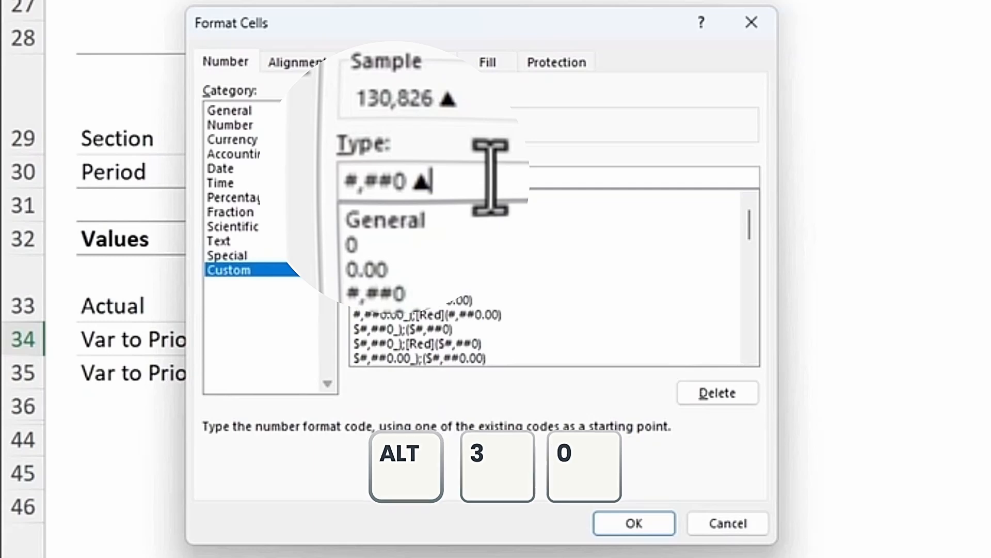
key("ctrl+a")
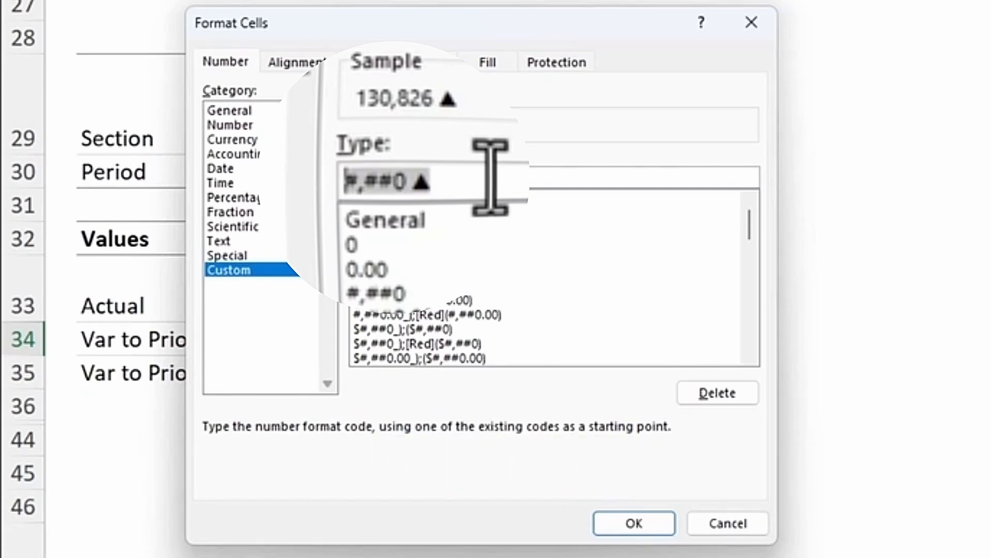
left_click(491, 175)
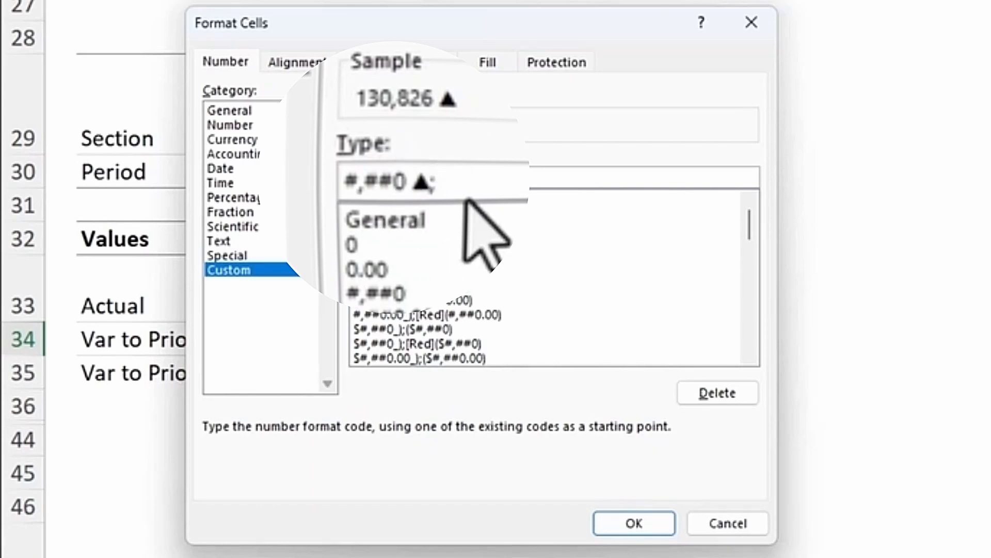
type("(#,##0")
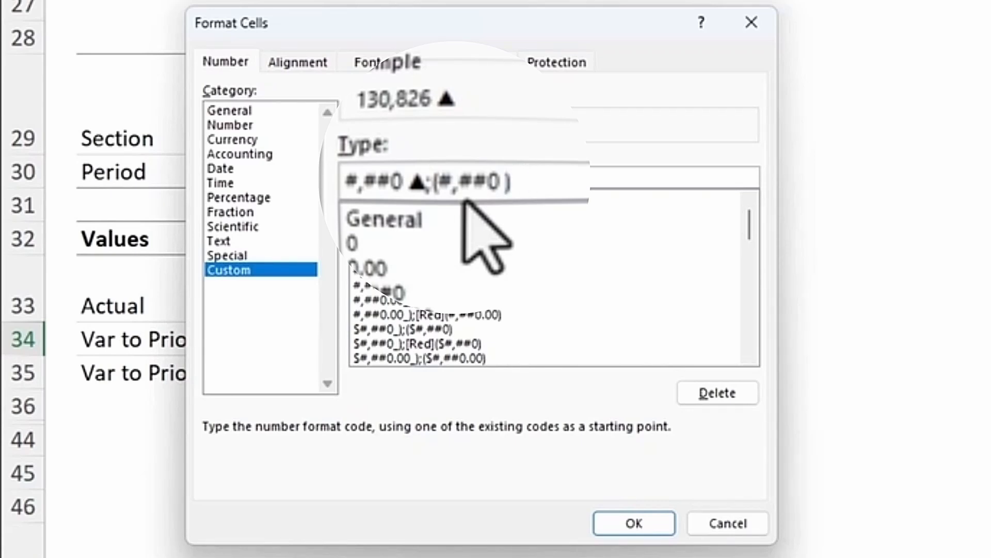
type("▼")
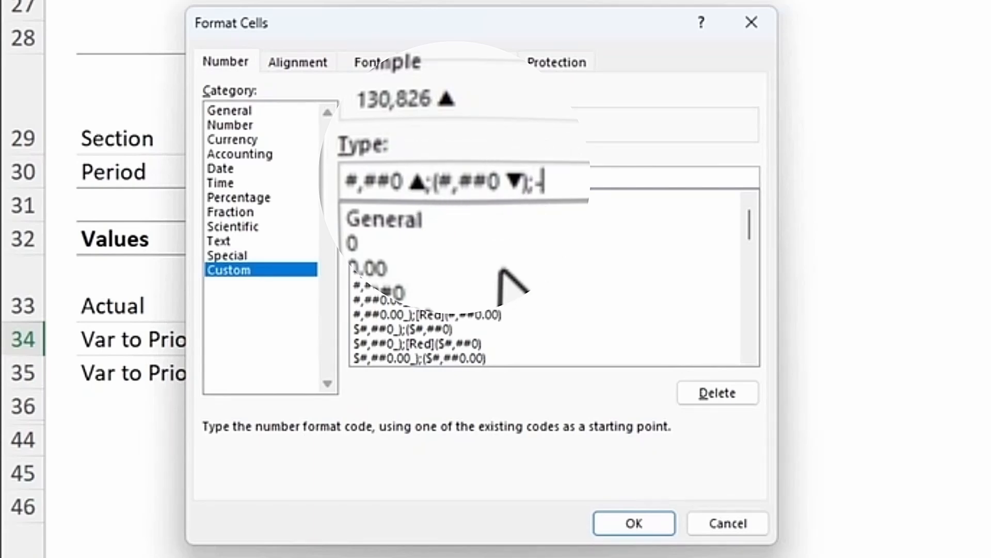
left_click(634, 523)
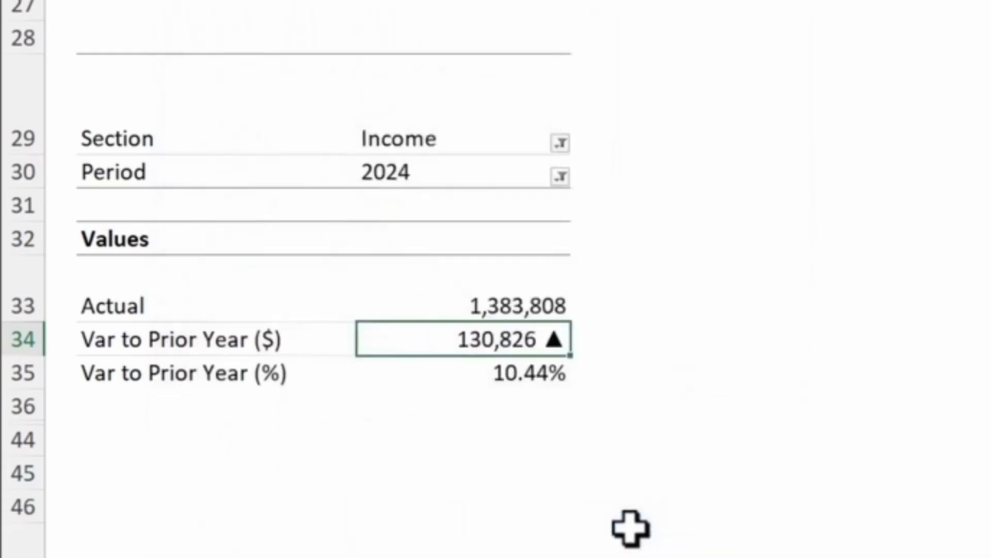
Step: Apply the custom number format 0.00%▲;(0.00%▼);- to the pivot's Var to Prior Year (%) value in V35
left_click(518, 398)
key("ctrl+1")
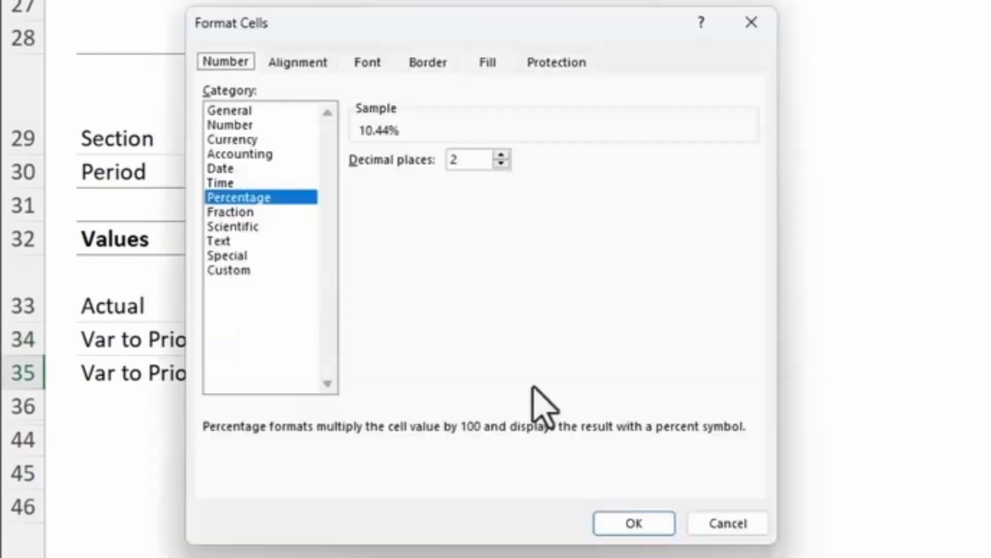
left_click(229, 270)
left_click(427, 177)
type("▲;(0.00%▼);-")
left_click(634, 523)
left_click(522, 531)
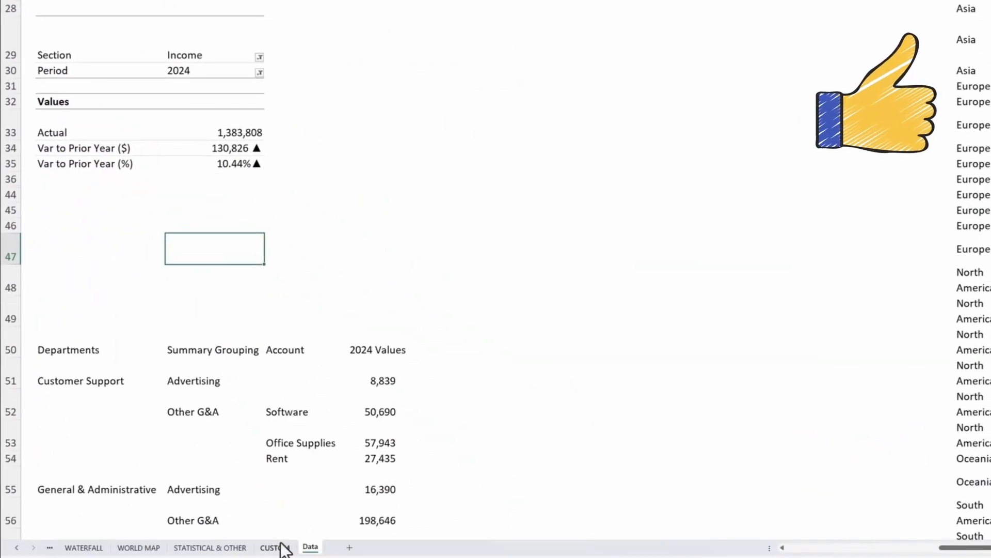
Step: On the CUSTOM sheet, link the REVENUE card's main value text box to the Actual figure in Data!V33
left_click(282, 546)
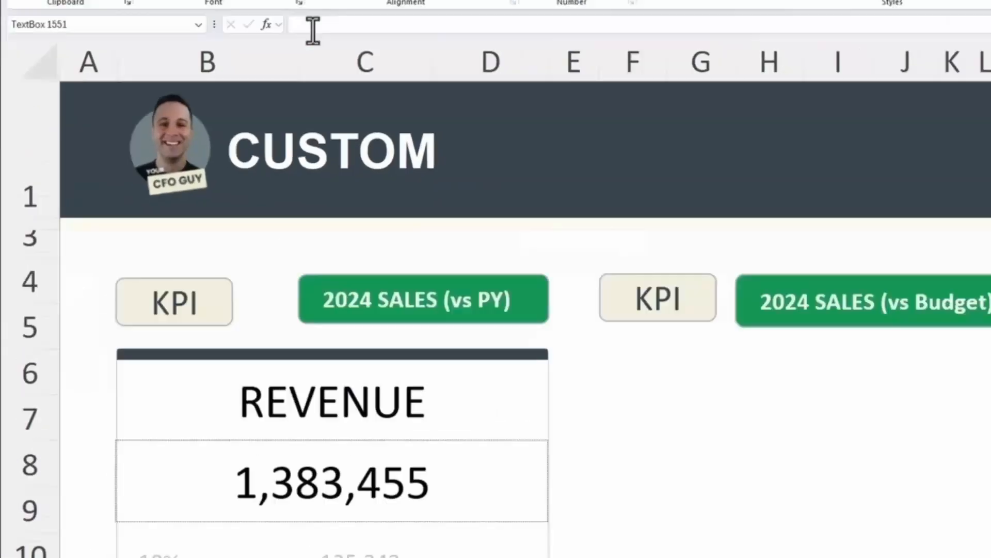
left_click(223, 0)
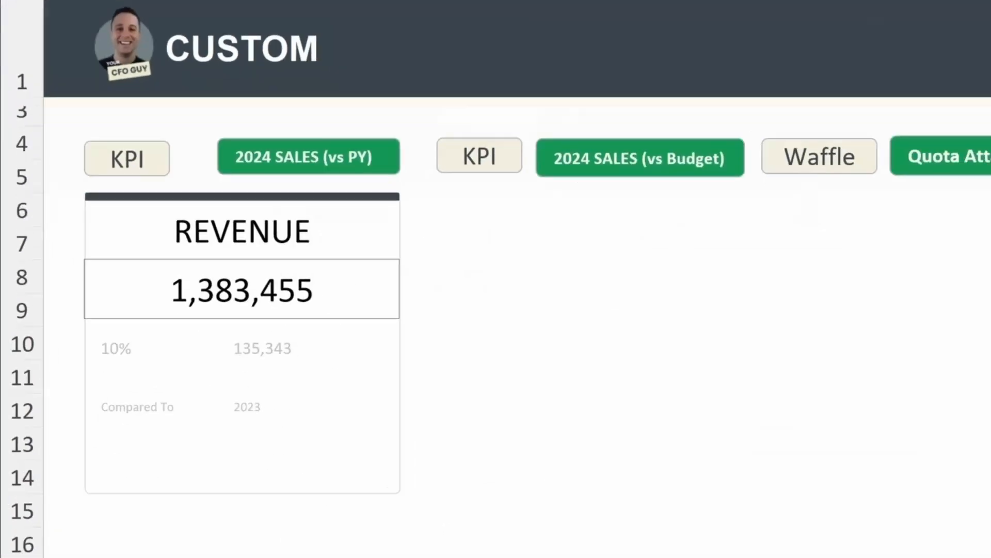
left_click(310, 546)
left_click(290, 182)
key("ctrl+c")
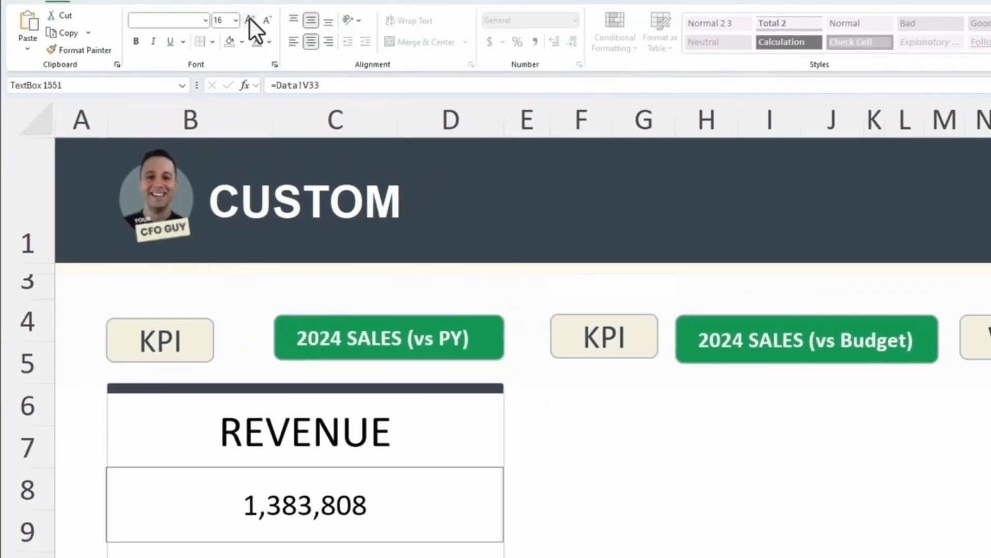
Step: Set the linked revenue value to font size 14 and colour both the value and the REVENUE heading dark grey
left_click(250, 20)
left_click(270, 41)
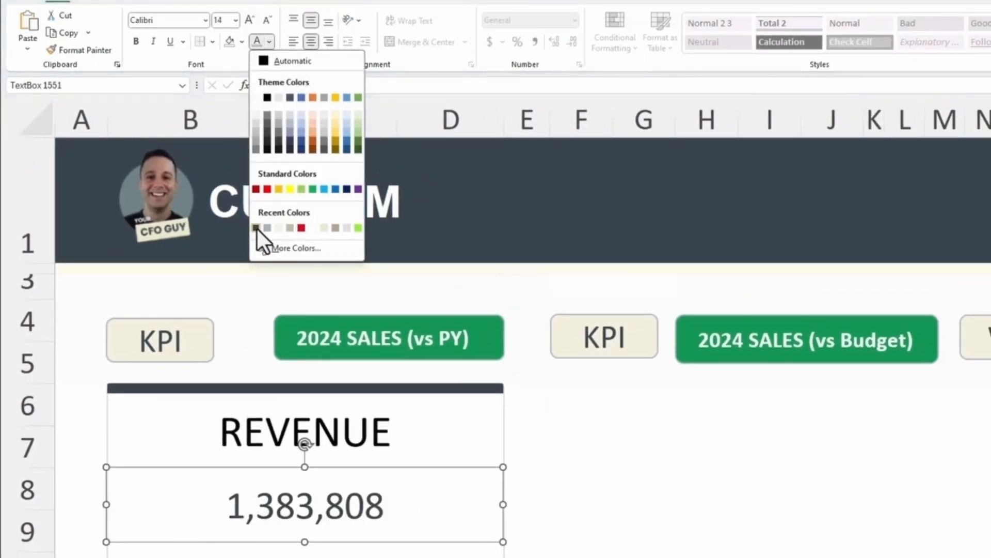
left_click(256, 228)
left_click(274, 435)
left_click(270, 42)
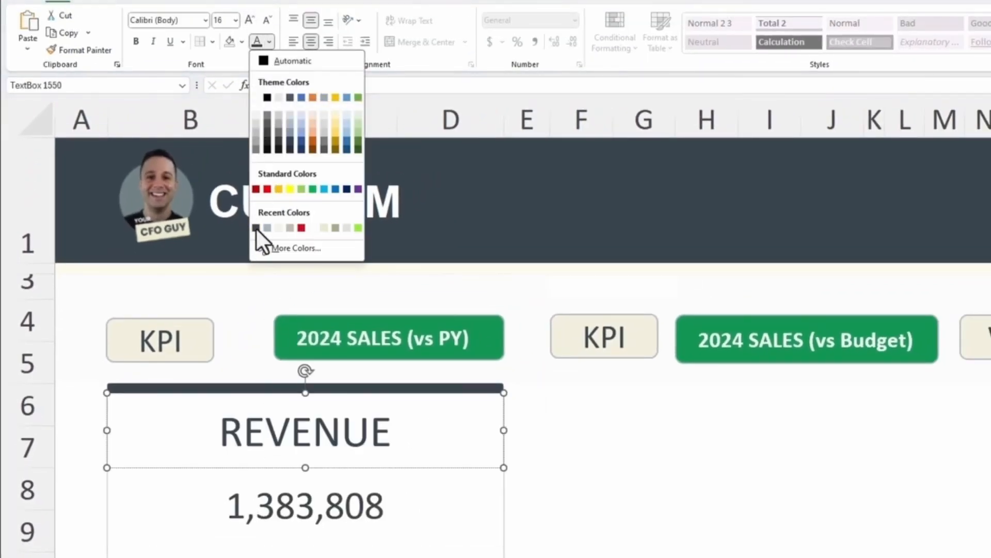
left_click(256, 227)
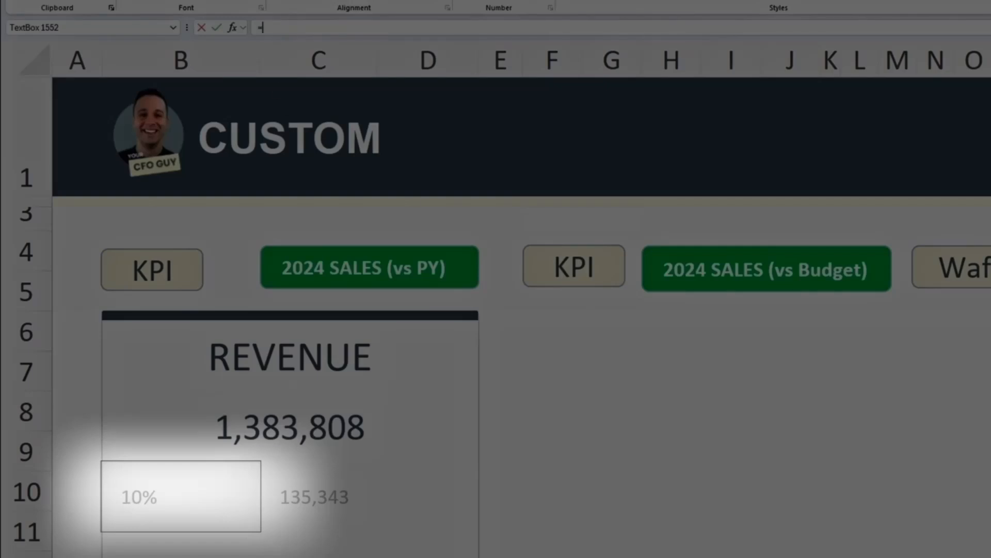
Step: Link the card's percentage text box to the Var to Prior Year (%) figure in Data!V35
key("ctrl+Page_Down")
left_click(318, 300)
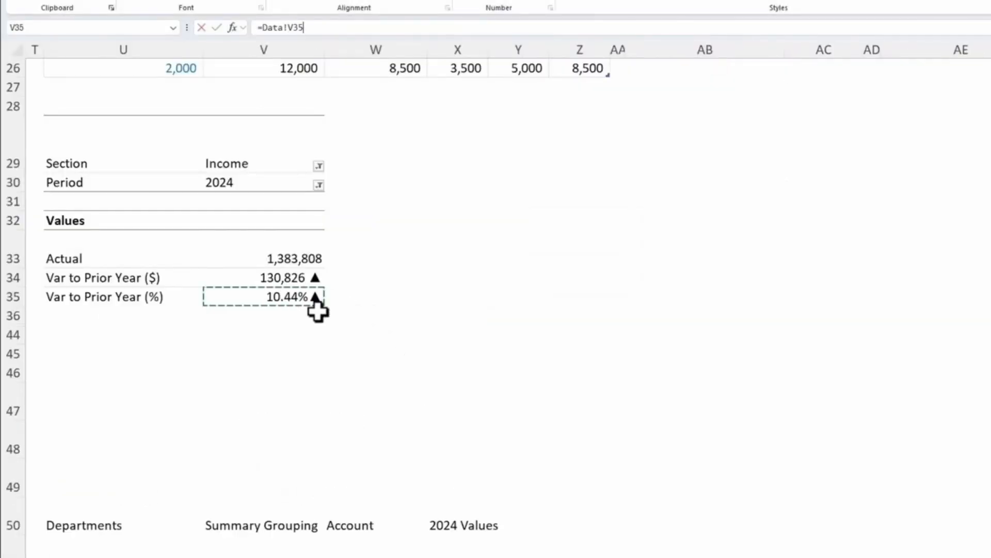
key("Return")
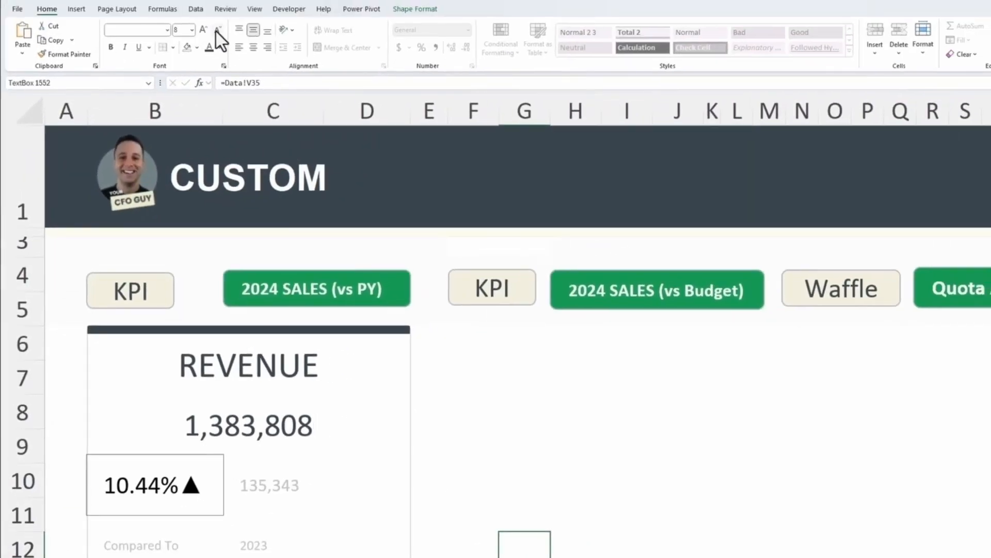
Step: Reduce the percentage variance text to font size 8 and colour it light blue-grey
left_click(216, 31)
left_click(216, 31)
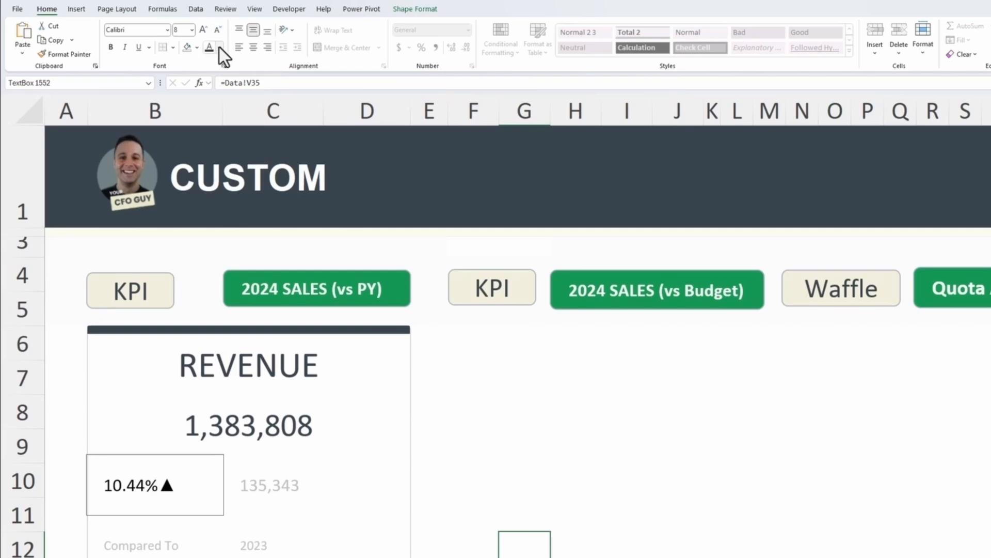
left_click(219, 47)
left_click(218, 200)
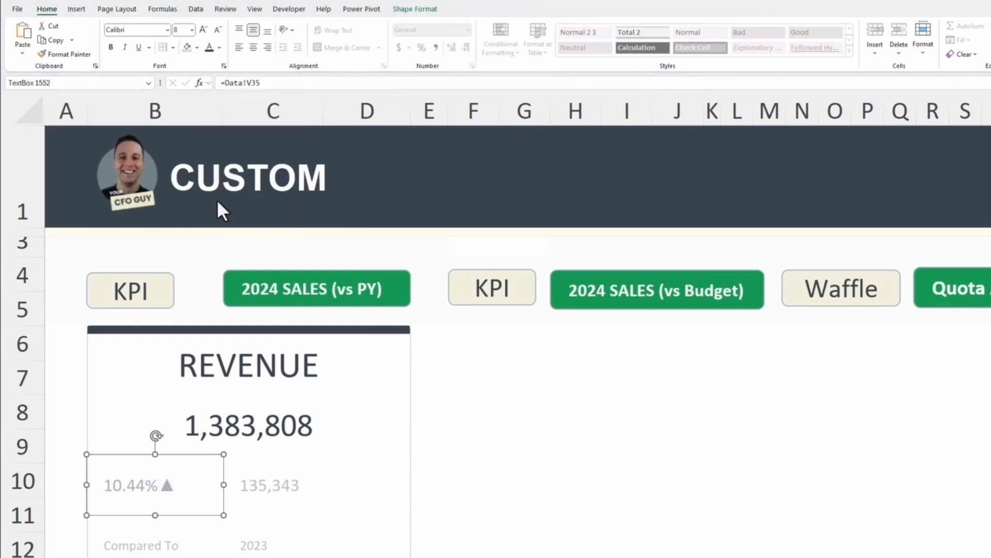
key("Escape")
Step: Link the dollar variance text box beside the percentage to the Var to Prior Year ($) figure in Data!V34
left_click(268, 486)
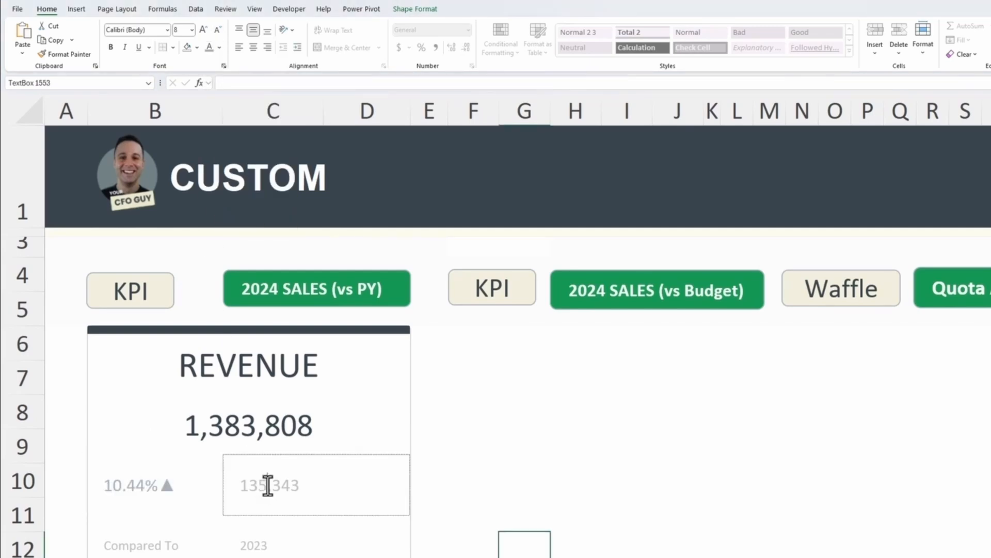
type("=Data!V34")
key("Return")
left_click(555, 522)
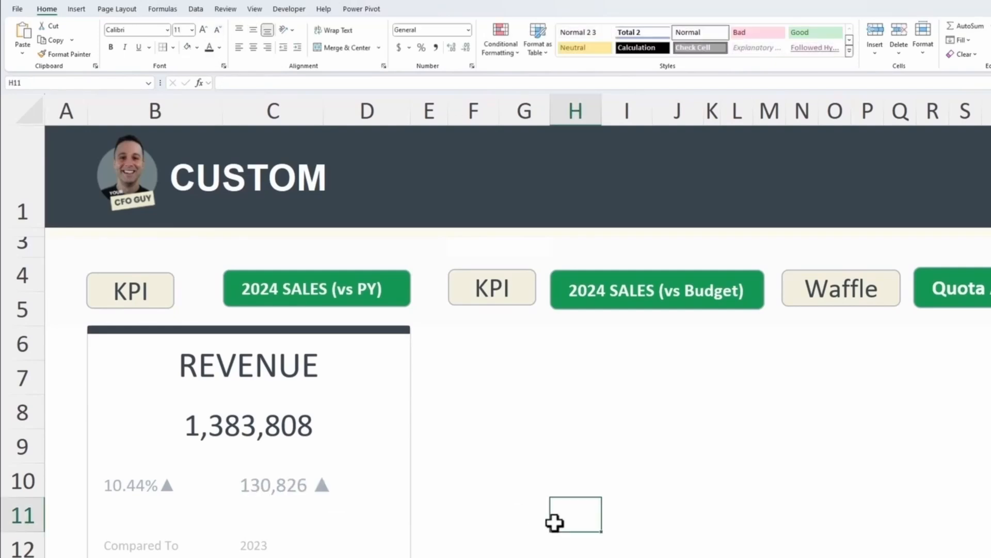
key("Up")
Step: Shorten the revenue card's background shape from below so it ends at the bottom of row 12
left_click(296, 515)
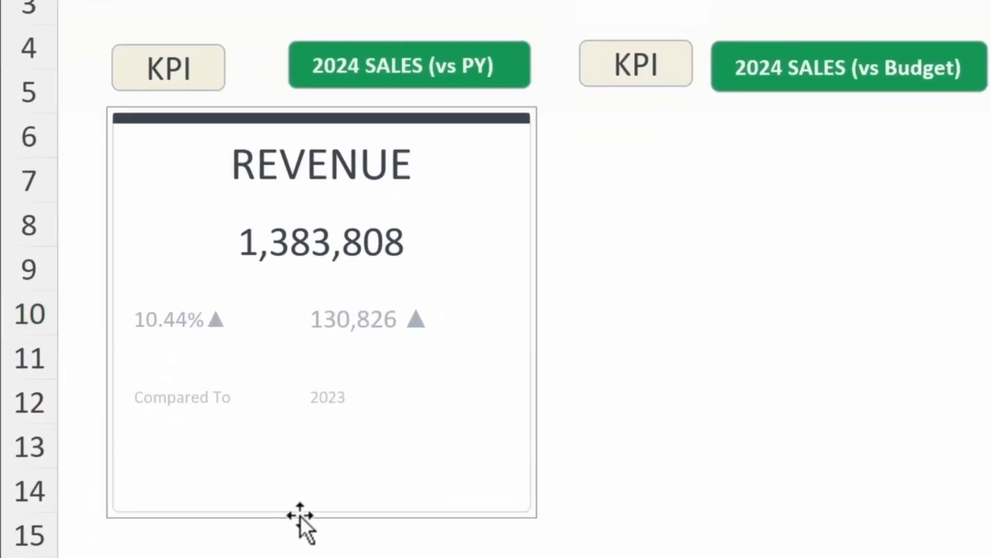
left_click_drag(107, 517, 122, 438)
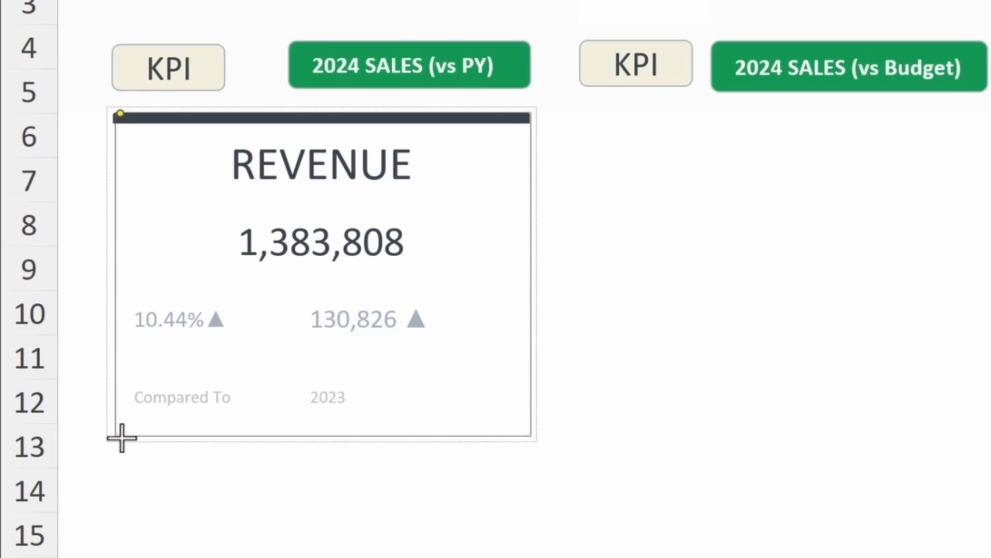
left_click(143, 471)
Step: Move the Compared To and 2023 text boxes up together under the variance figures, and turn off Snap to Shape and Snap to Grid
left_click(184, 394)
left_click(341, 397, "ctrl")
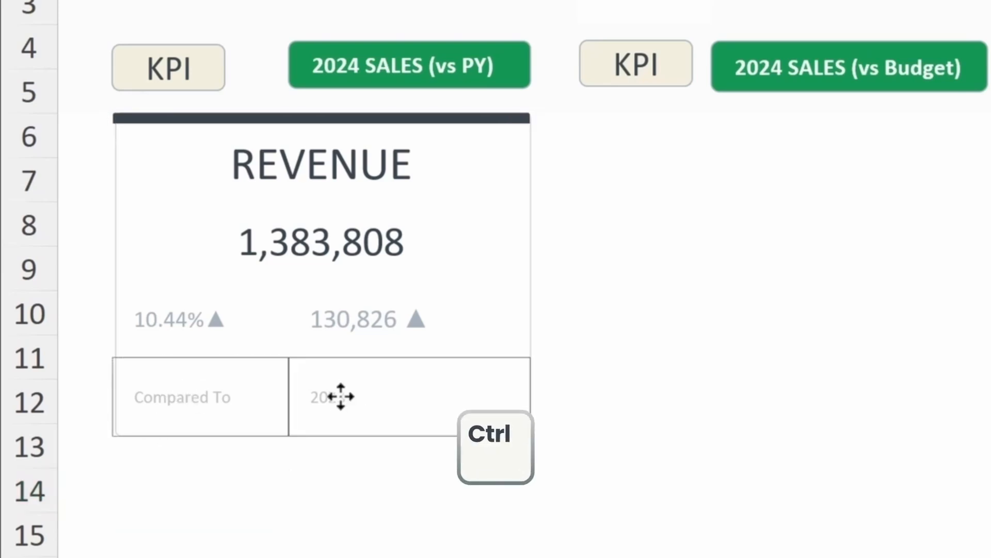
left_click_drag(224, 349, 224, 326)
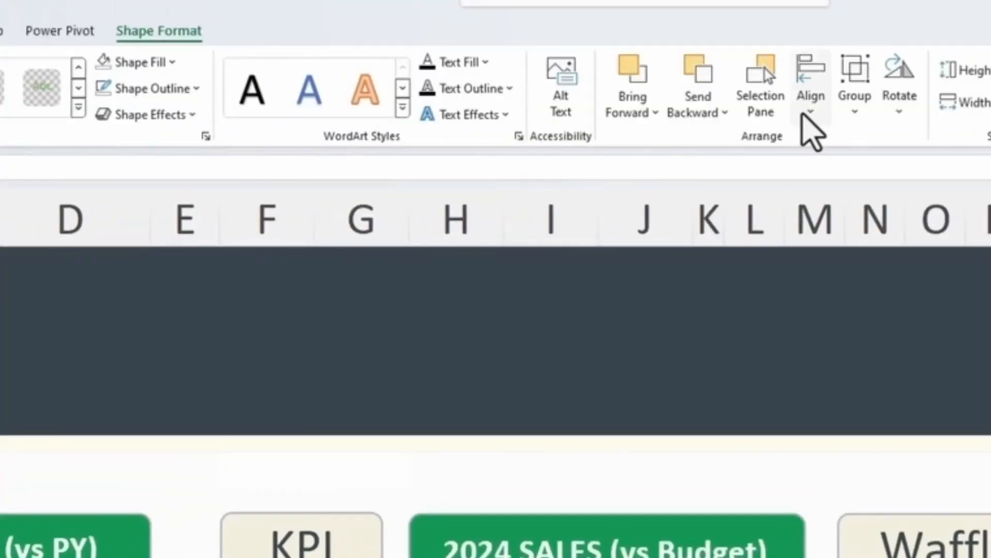
left_click(806, 115)
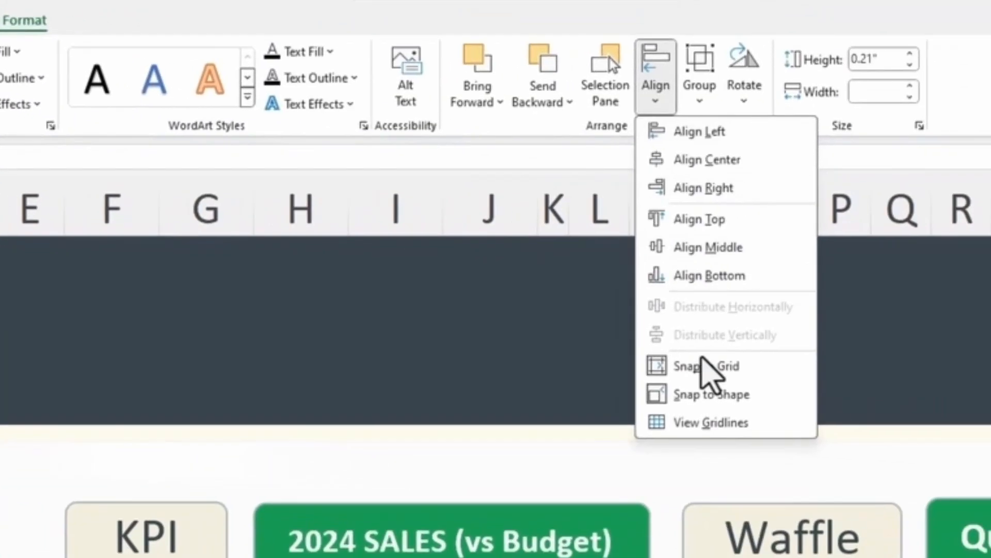
left_click(649, 392)
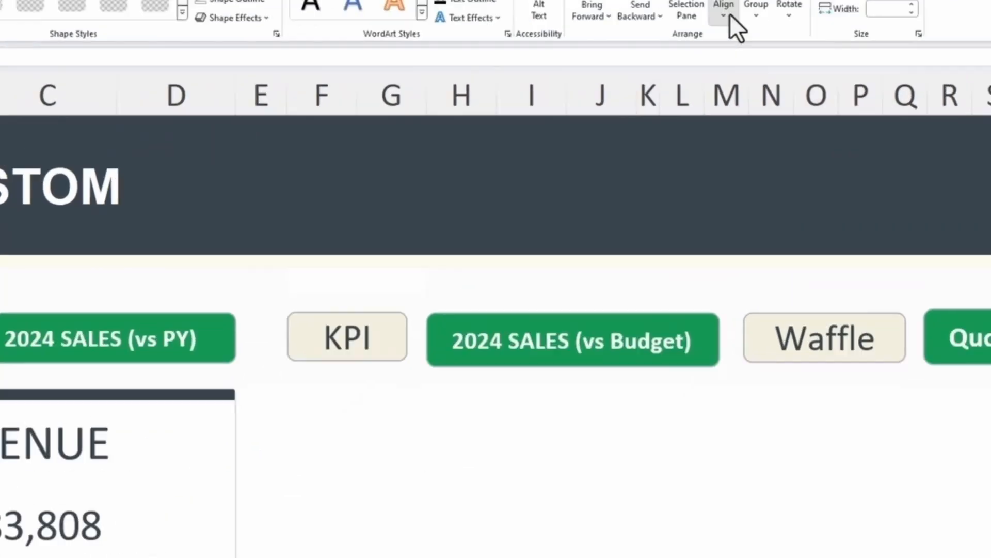
left_click(728, 18)
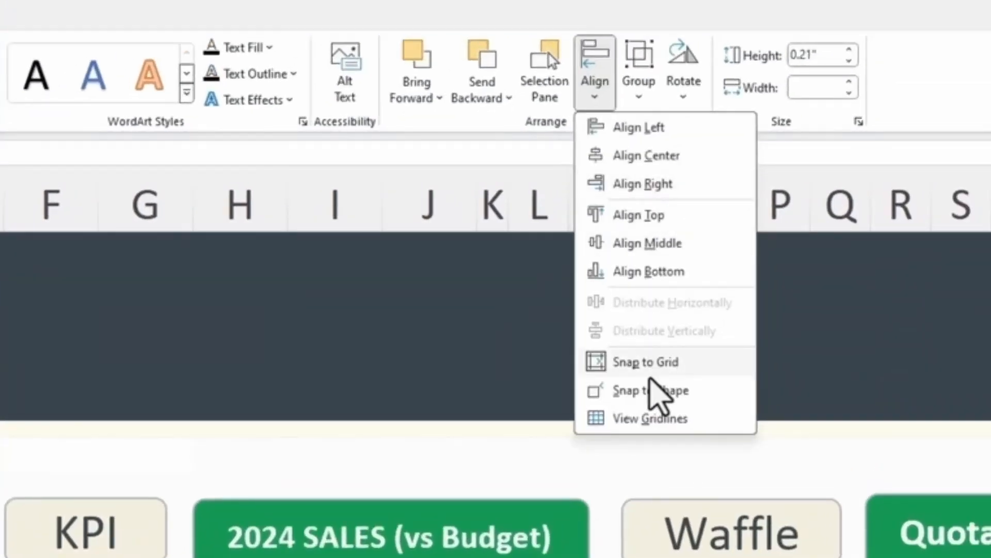
left_click(648, 367)
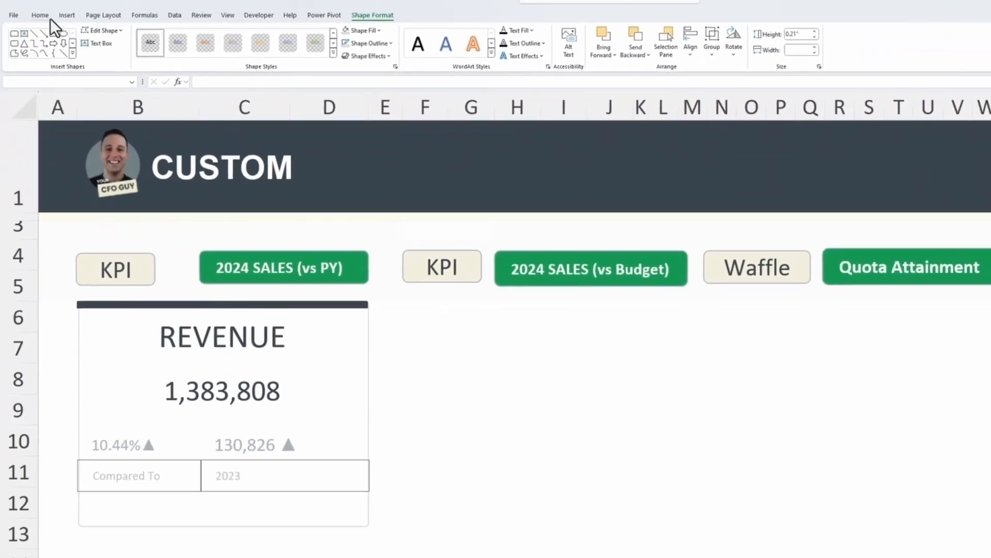
Step: Colour the text of the Compared To and 2023 boxes a slightly darker grey
left_click(47, 16)
left_click(196, 50)
left_click(185, 122)
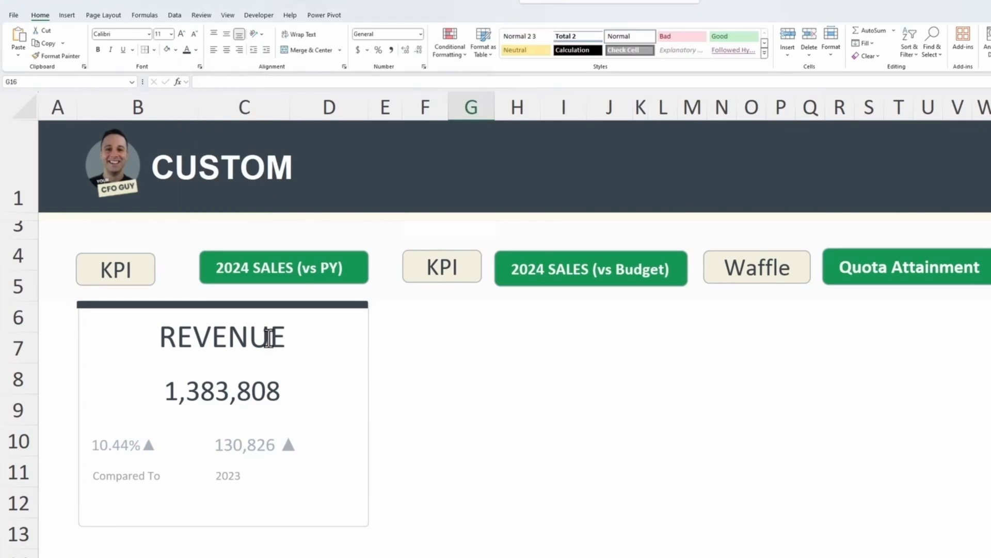
Step: Select all the text boxes and shapes of the REVENUE card and group them into one object
left_click(242, 447, "shift")
left_click(159, 480, "shift")
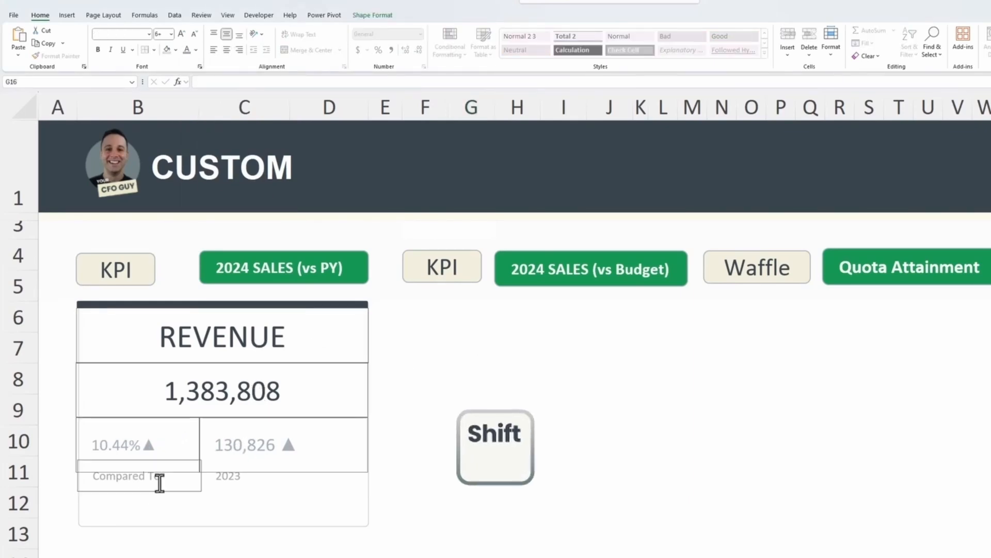
left_click(224, 483, "shift")
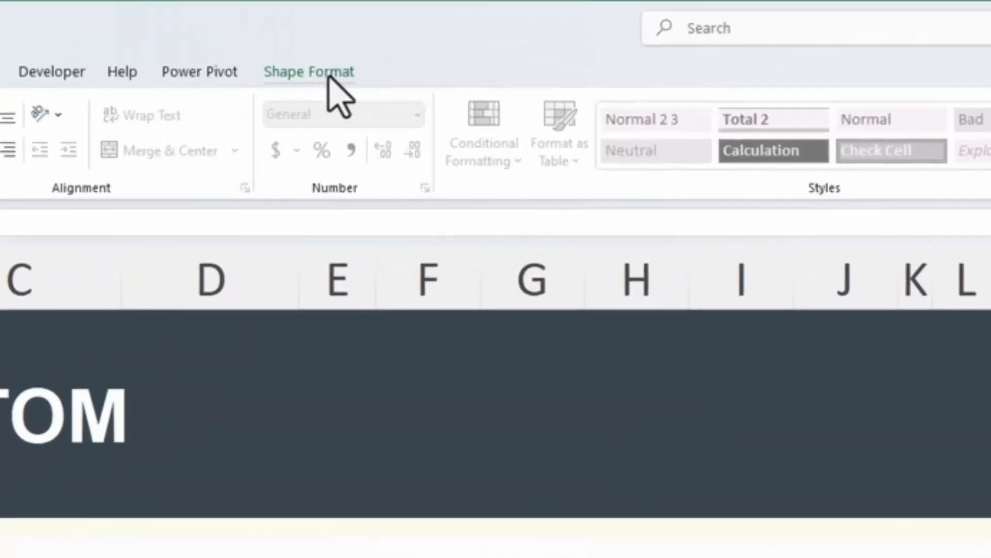
left_click(372, 15)
left_click(574, 155)
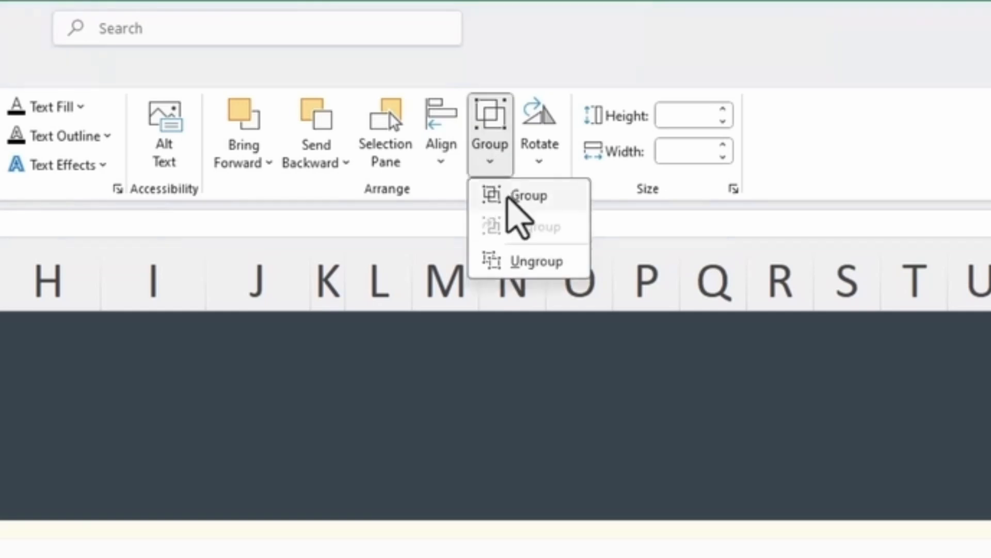
left_click(591, 195)
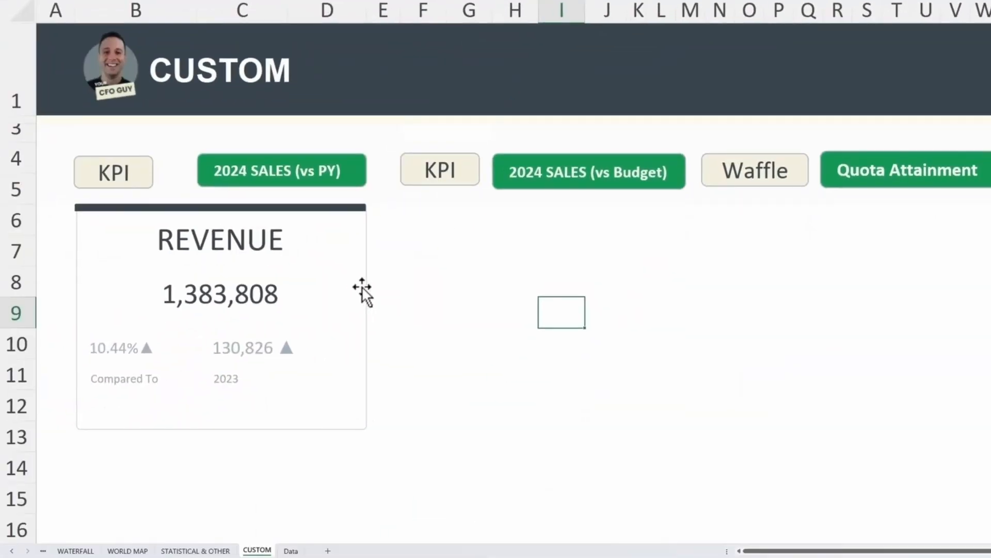
Step: Test the grouped revenue card by moving it down across the sheet, and undo the move
left_click_drag(234, 396, 372, 461)
key("ctrl+z")
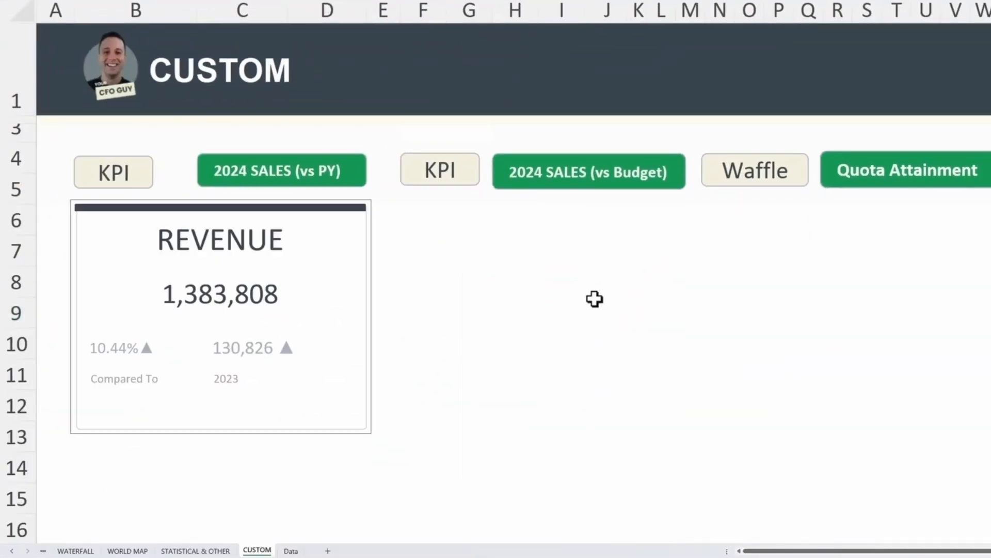
left_click(600, 298)
left_click(469, 374)
left_click(211, 239)
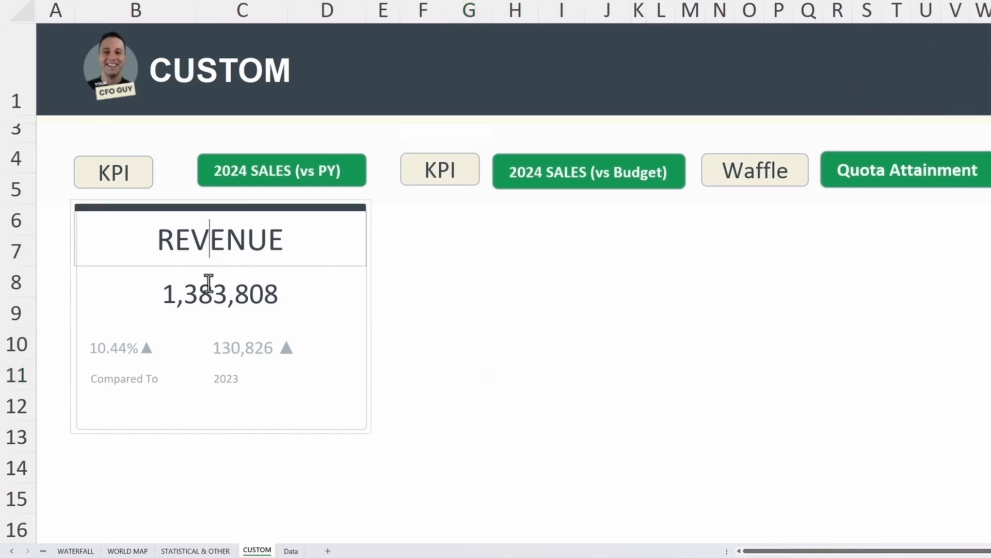
left_click(516, 336)
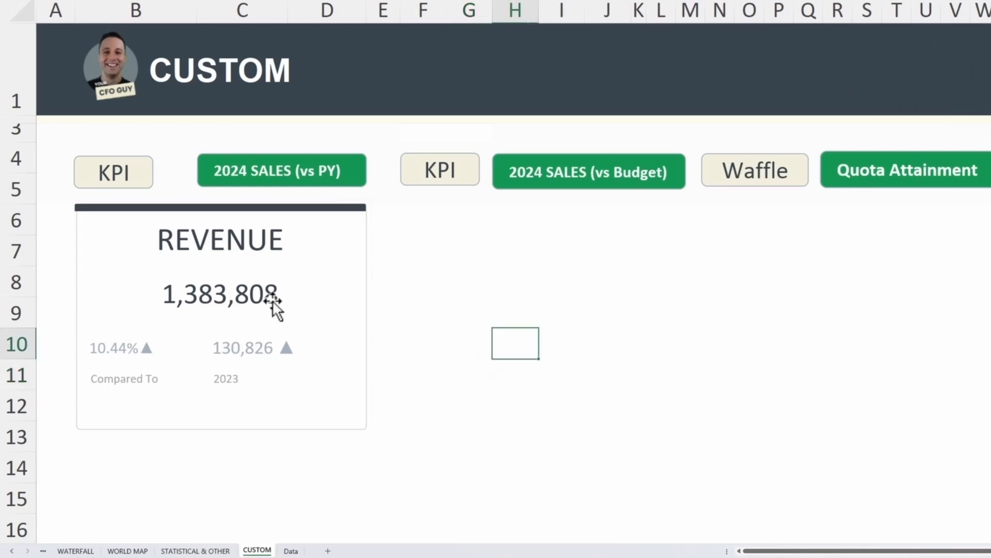
Step: Left-align the REVENUE heading and the revenue value inside the group, and make the value bold
left_click(228, 287)
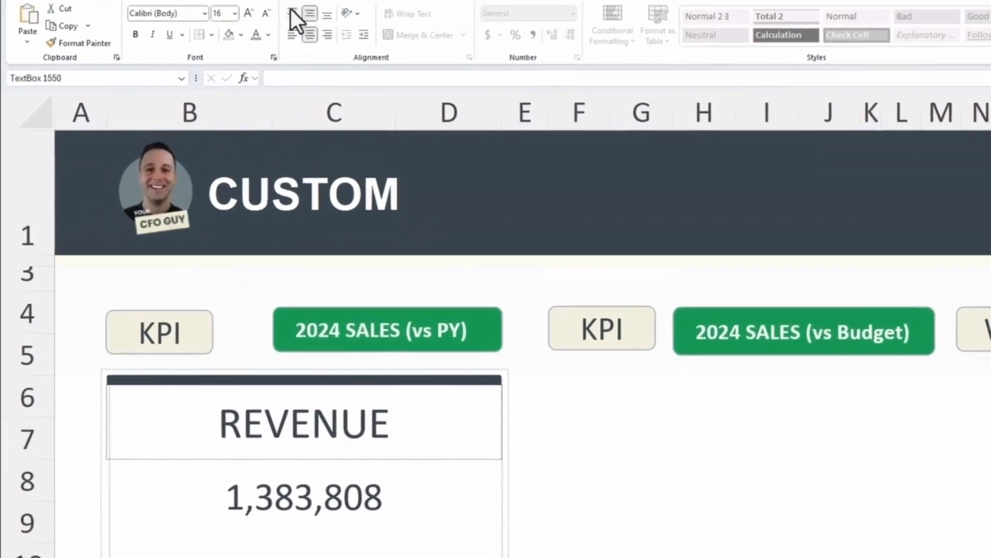
left_click(294, 36)
left_click(279, 494)
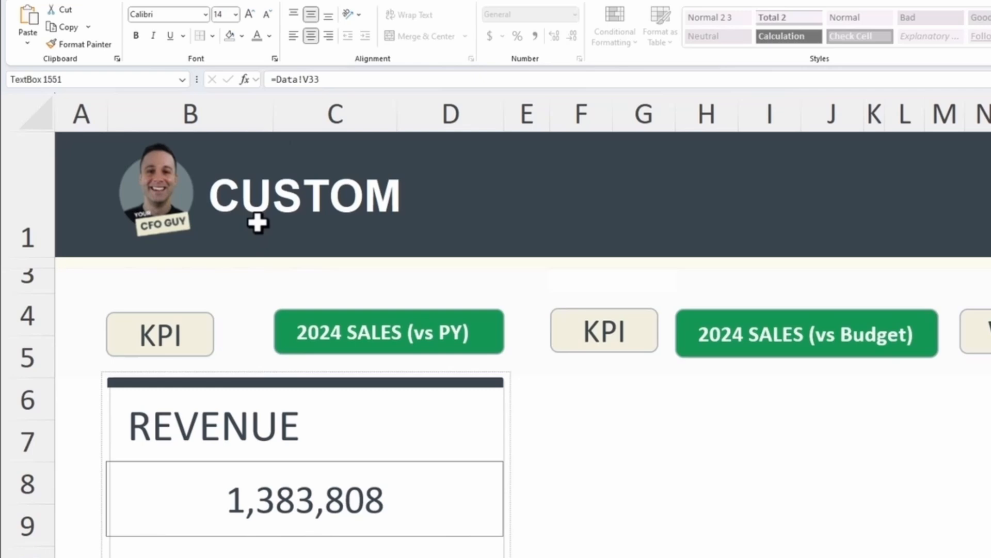
left_click(293, 35)
key("ctrl+b")
left_click(641, 557)
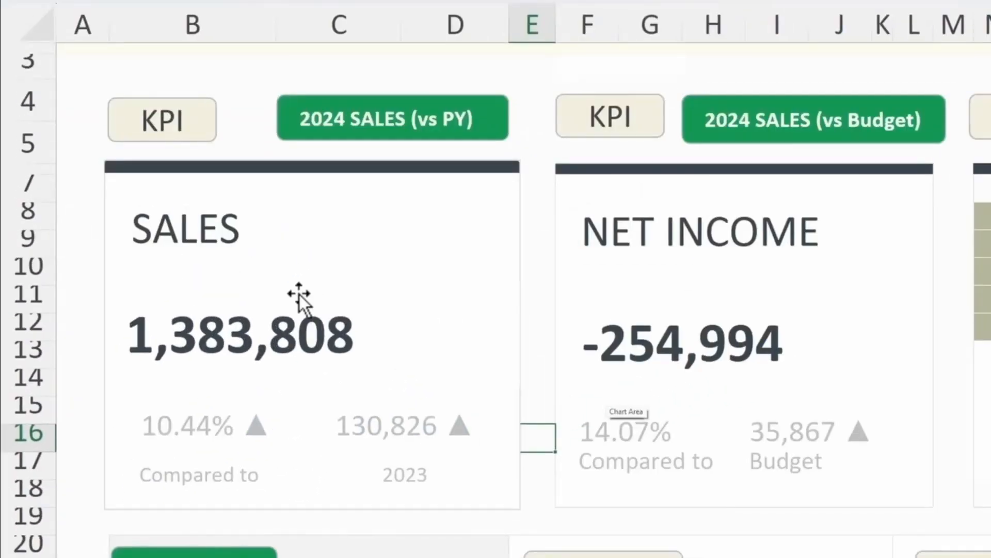
Step: Compare how the finished SALES card and the NET INCOME card are built, checking the latter's title, value, variance and Budget cells
left_click(252, 326)
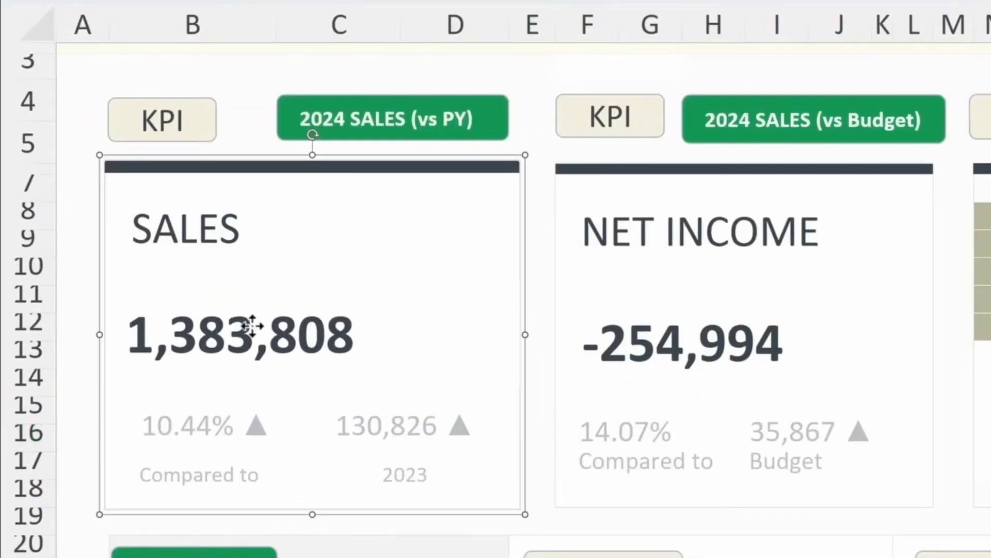
left_click(721, 203)
left_click(641, 343)
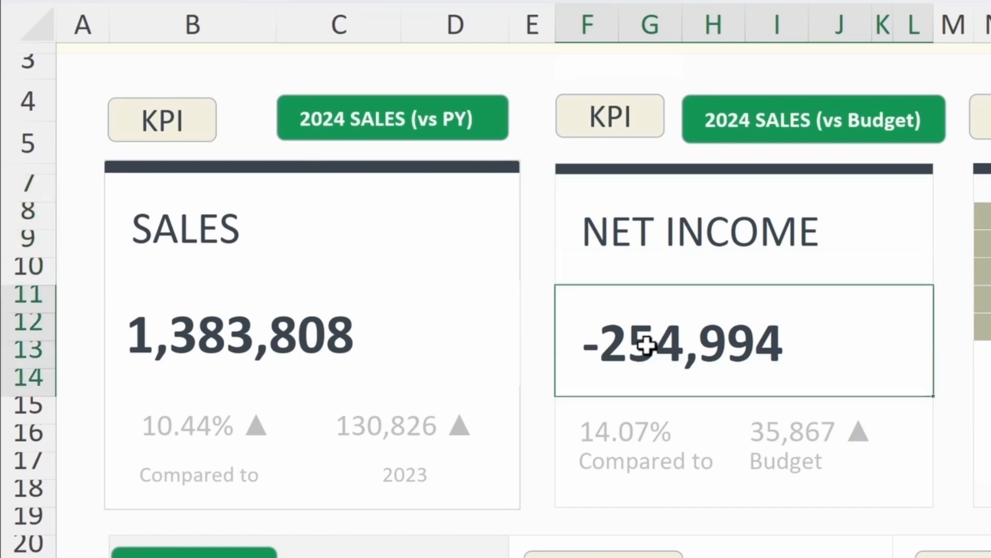
left_click(630, 443)
left_click(795, 436)
left_click(643, 461)
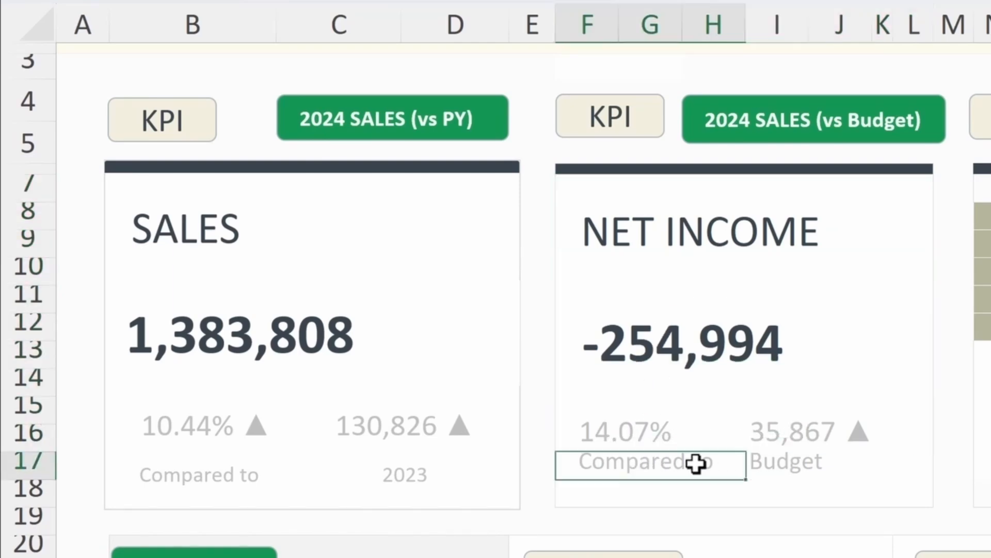
left_click(780, 465)
left_click(752, 510)
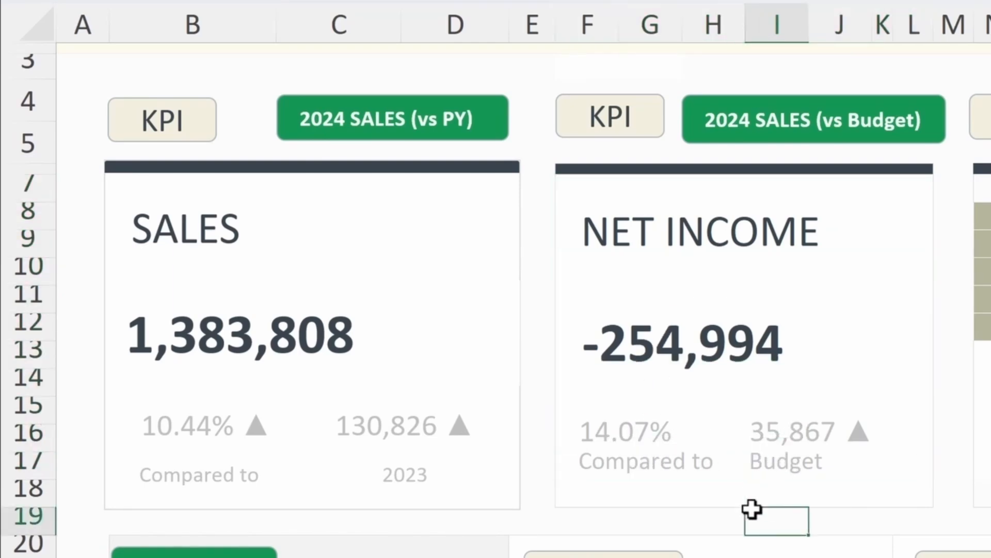
Step: Select columns F through L and give them a uniform column width of 5
left_click_drag(331, 23, 431, 25)
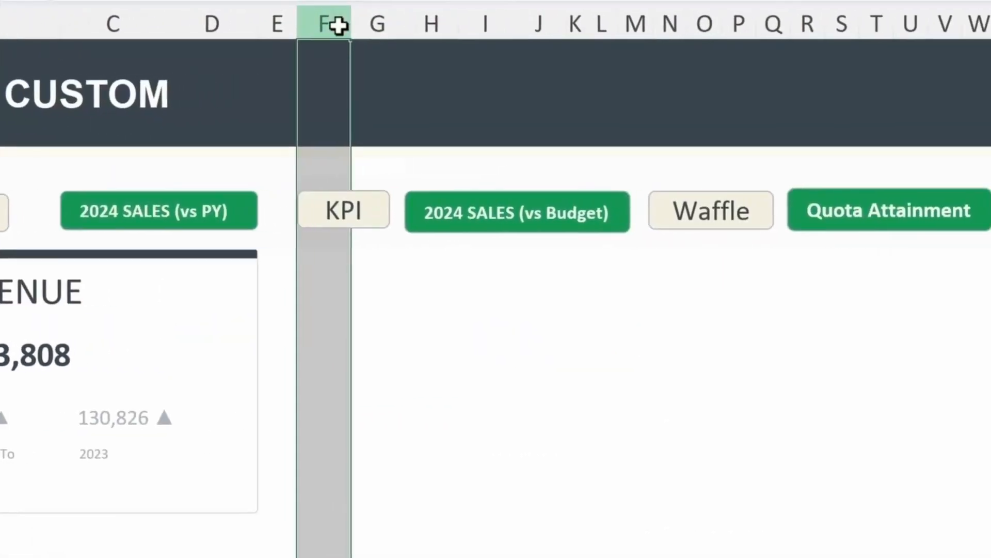
key("shift+Right")
key("shift+Right")
key("shift+Right")
key("shift+Right")
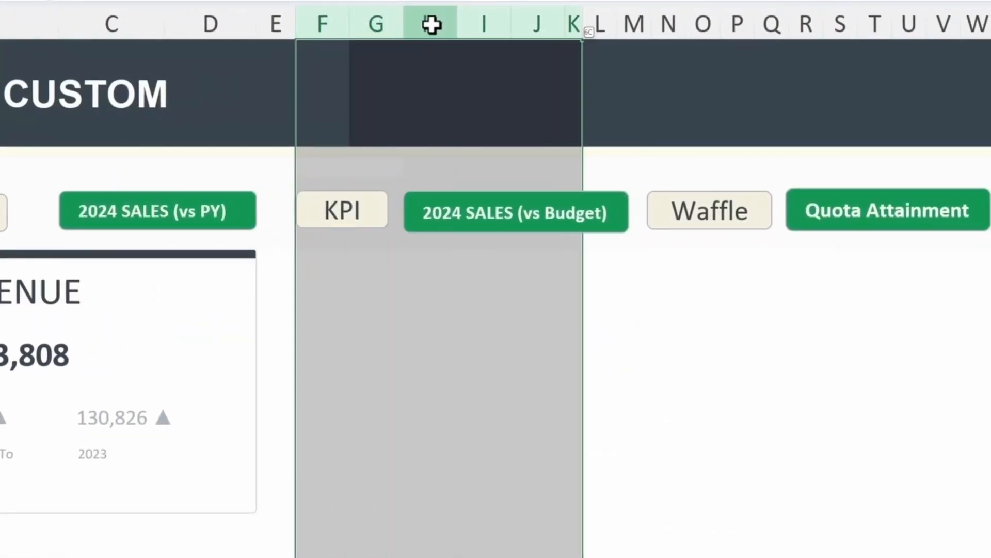
key("alt")
key("h")
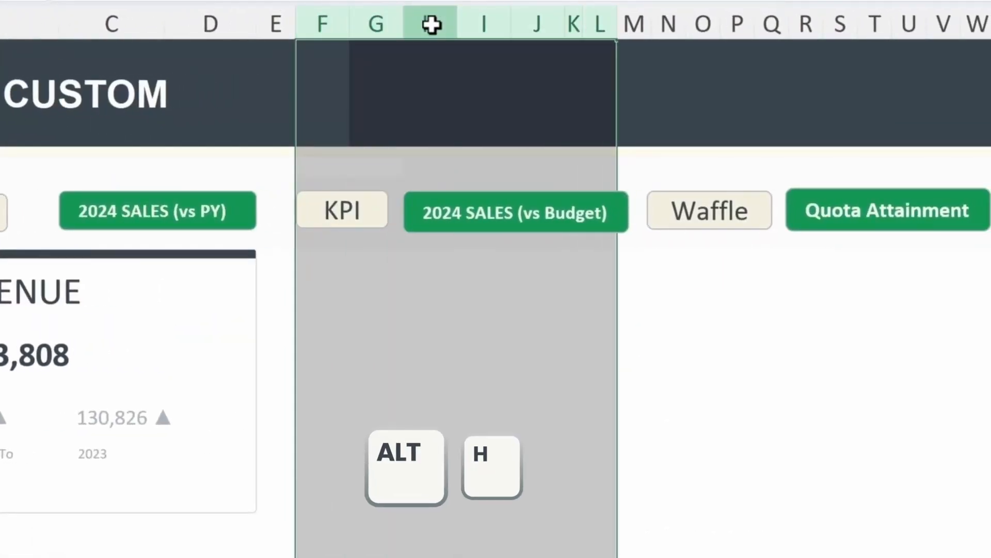
key("o")
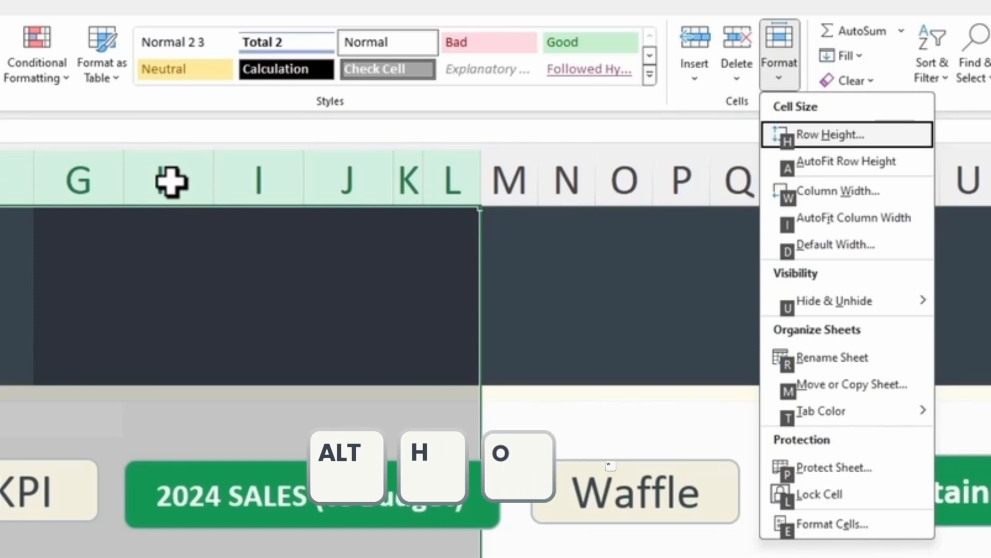
key("w")
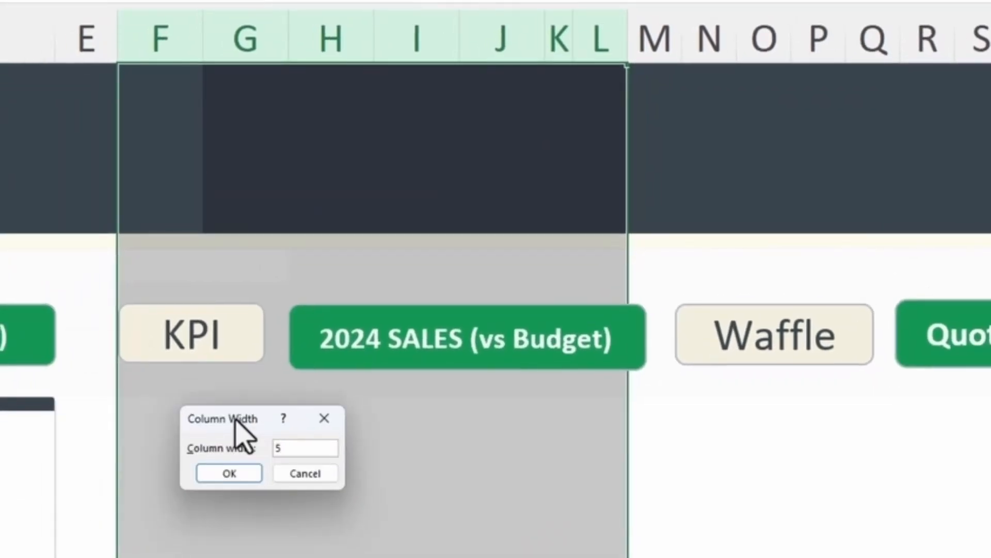
type("5")
key("Return")
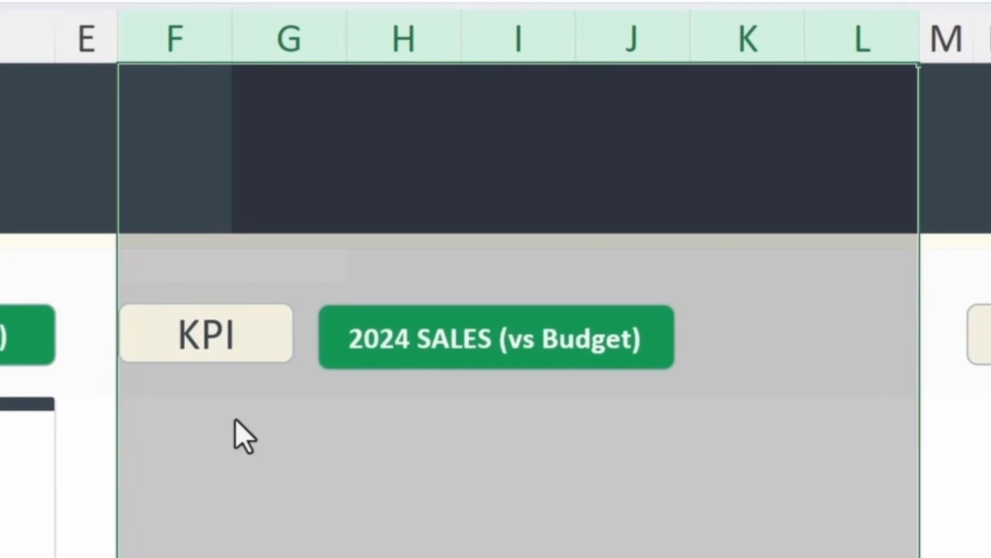
Step: Narrow the selected columns F through L to a smaller uniform width
key("alt+h")
key("o")
key("w")
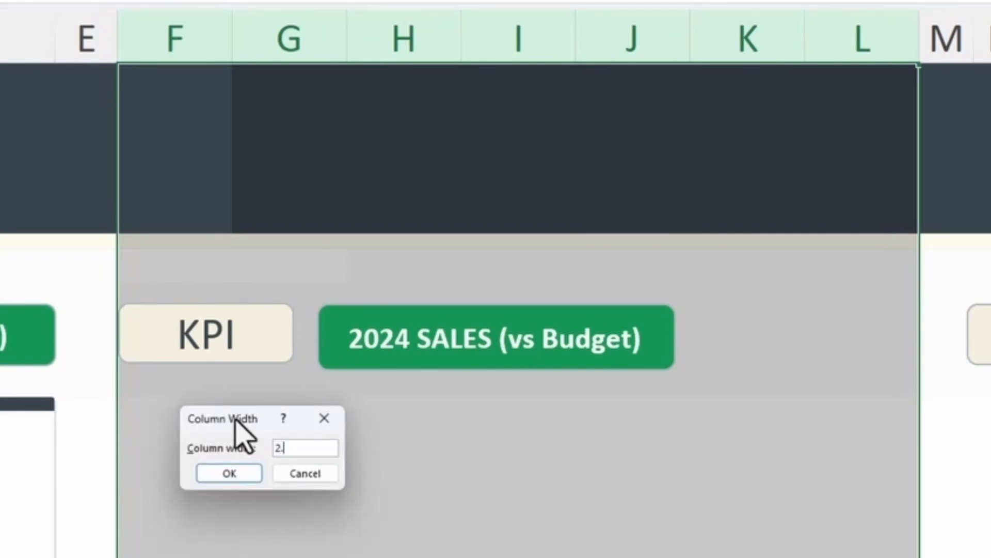
key("Return")
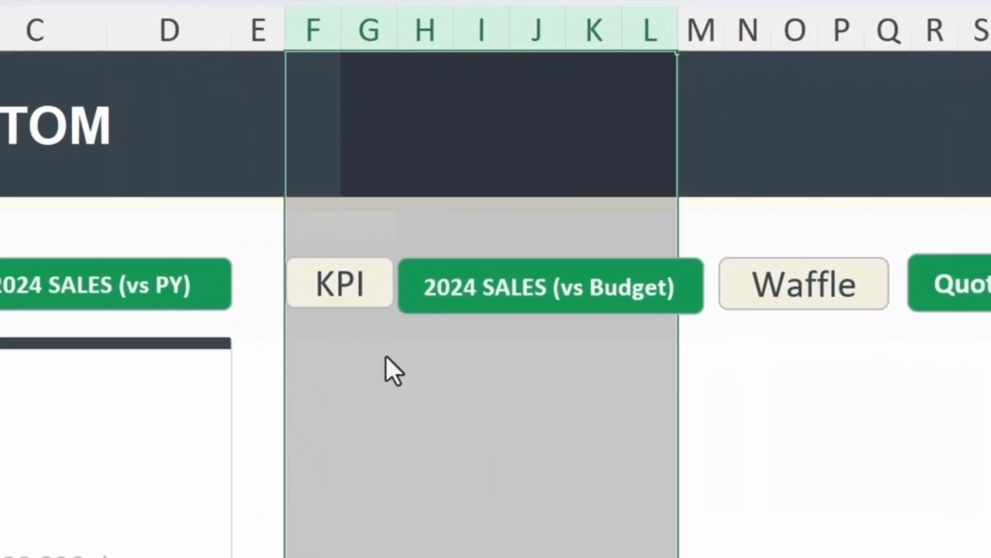
Step: Apply outside borders around the range F6:L12 to frame the second KPI card
left_click_drag(303, 365, 645, 557)
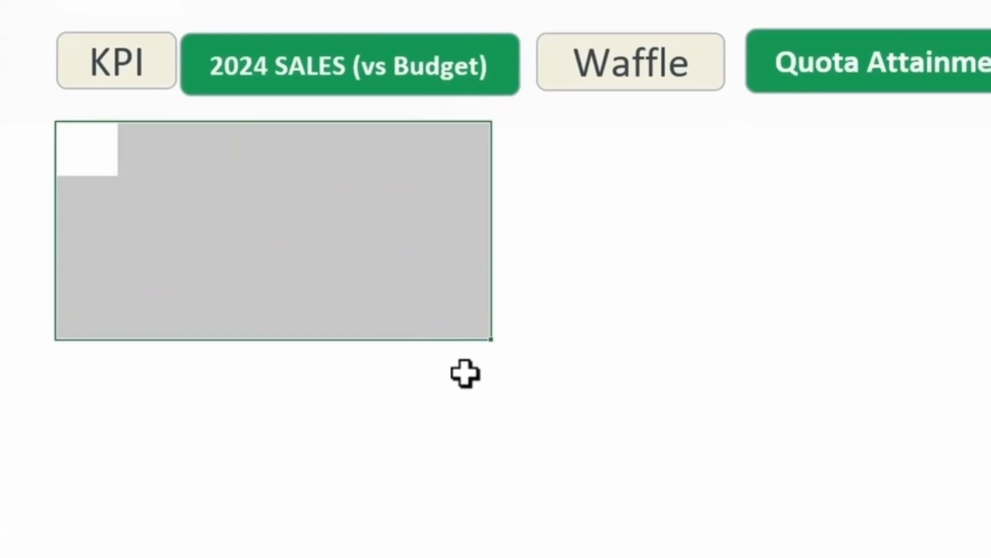
left_click_drag(464, 373, 441, 496)
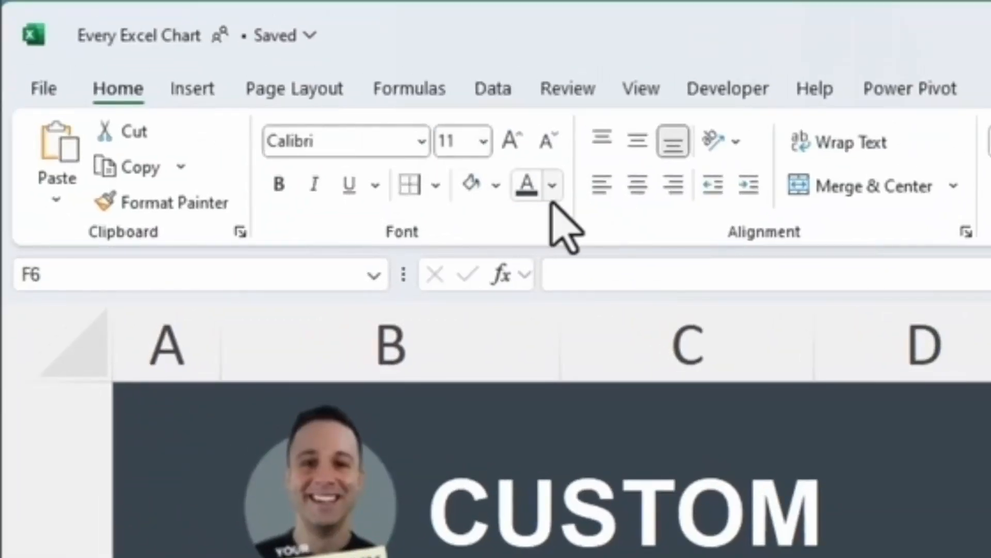
left_click(435, 185)
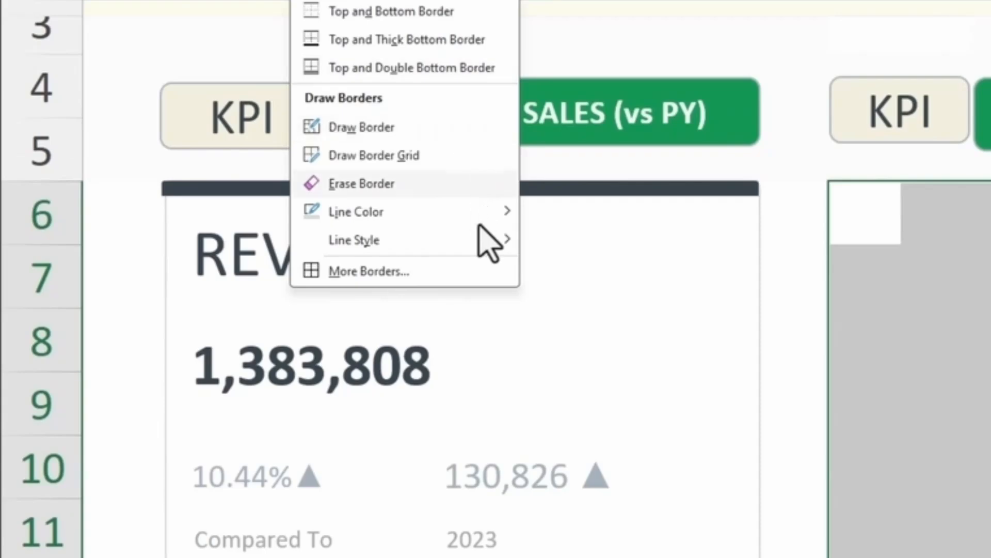
key("Escape")
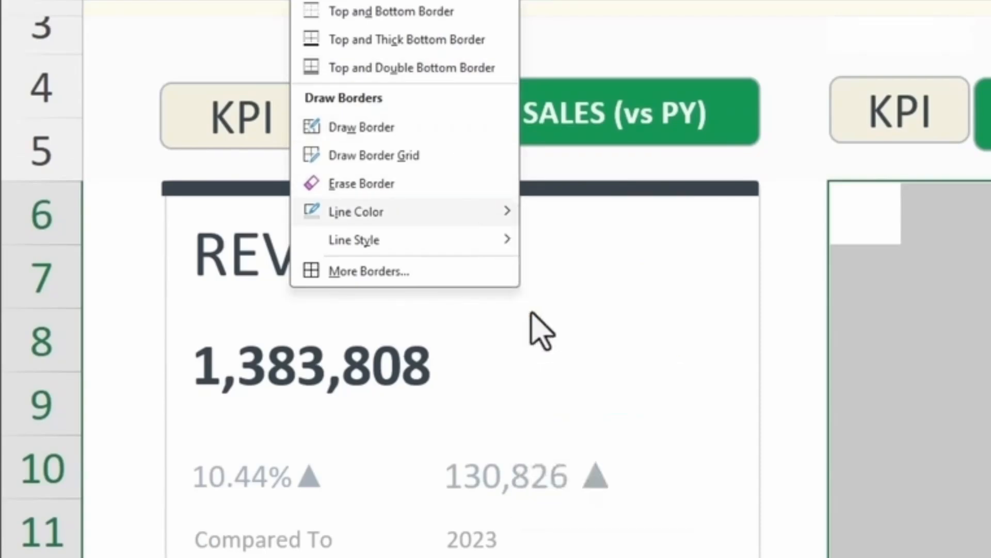
key("Escape")
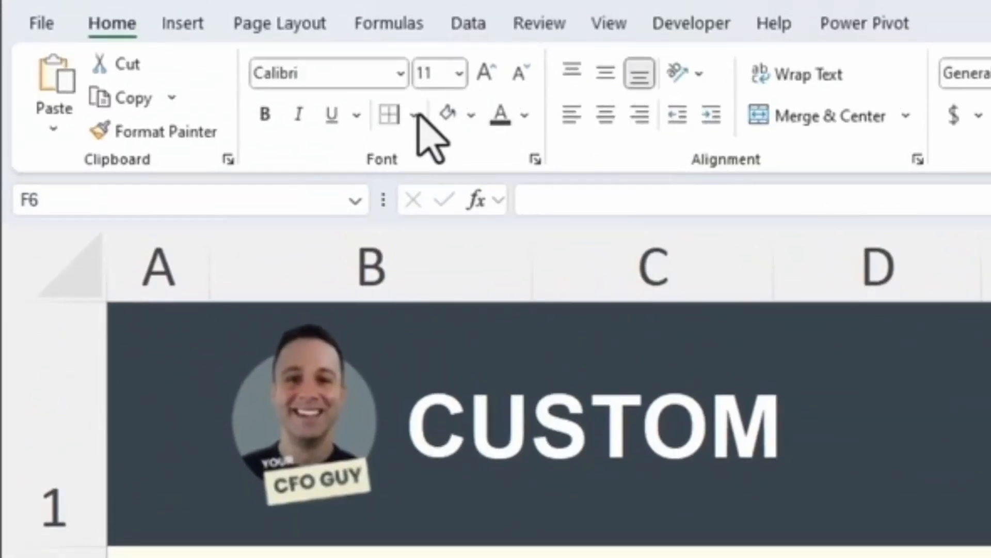
left_click(418, 118)
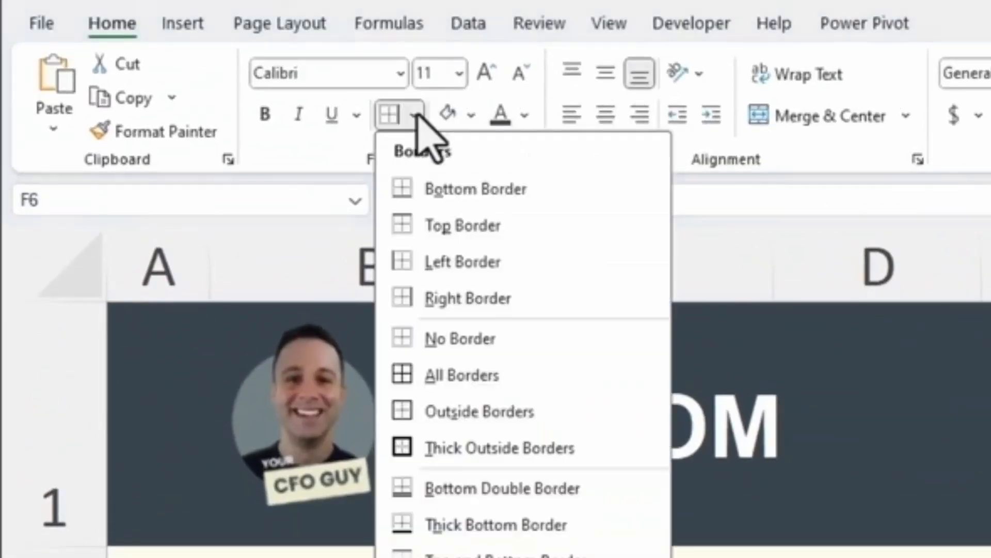
left_click(470, 412)
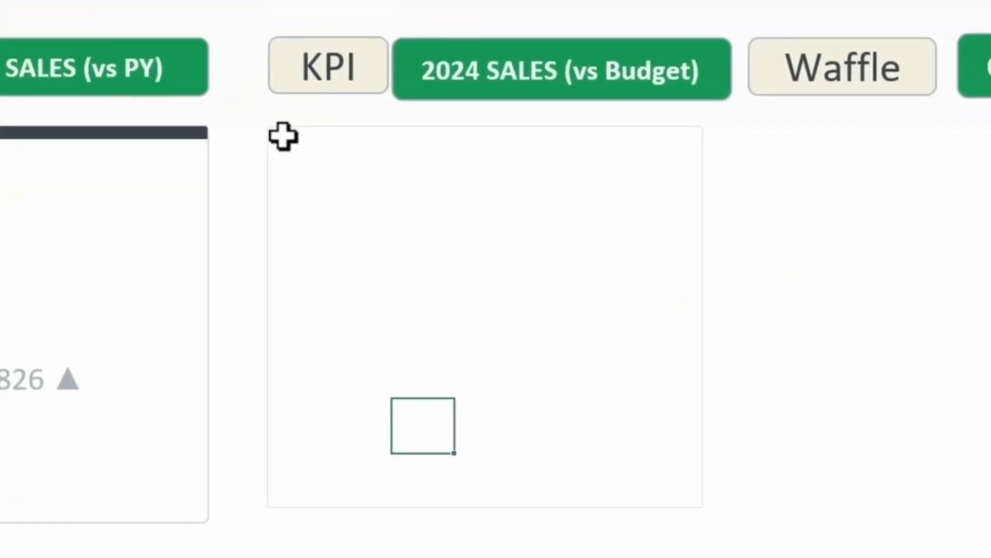
Step: Move the grouped REVENUE card down to about row 14 and shrink row 6 to a thin strip
left_click(281, 137)
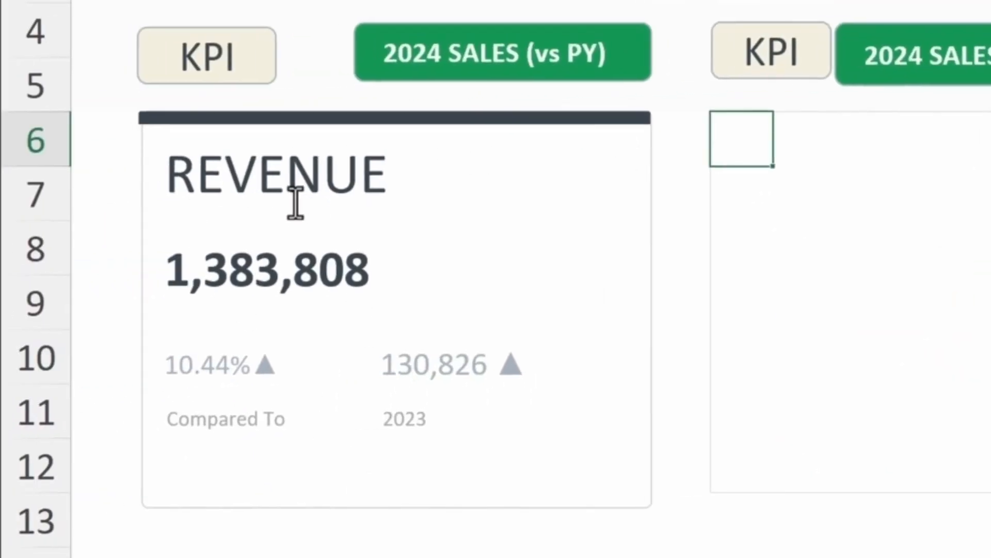
left_click_drag(742, 135, 986, 139)
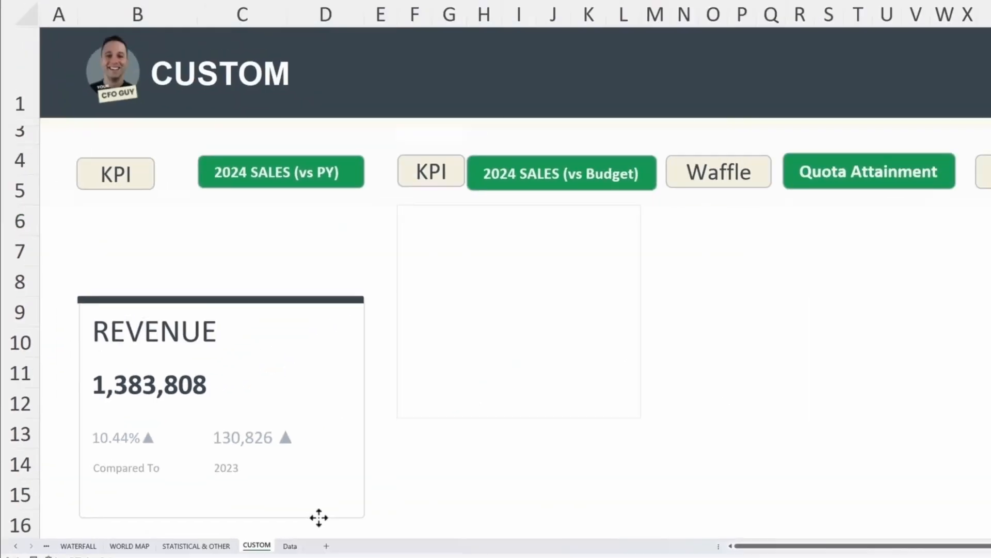
scroll(321, 429, "down", 3)
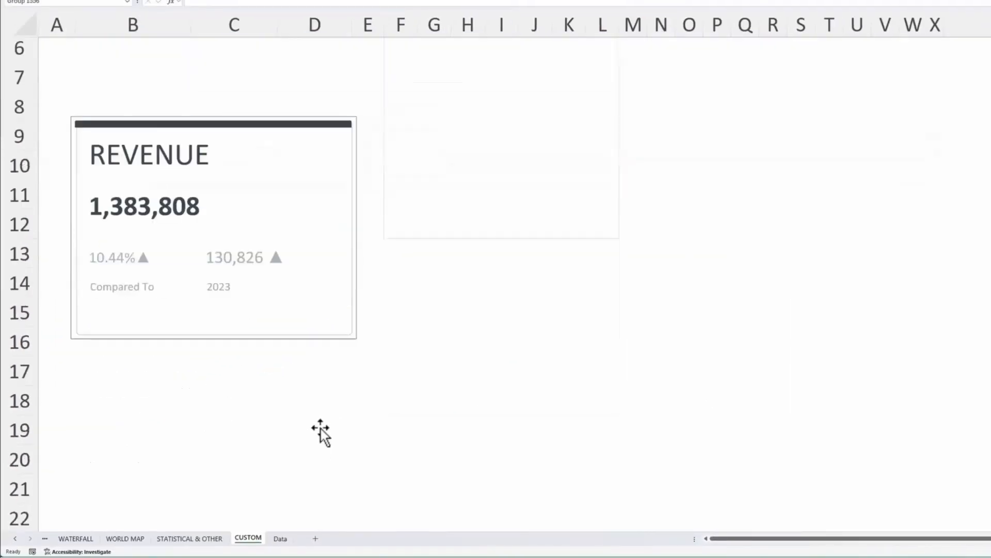
left_click_drag(314, 250, 326, 365)
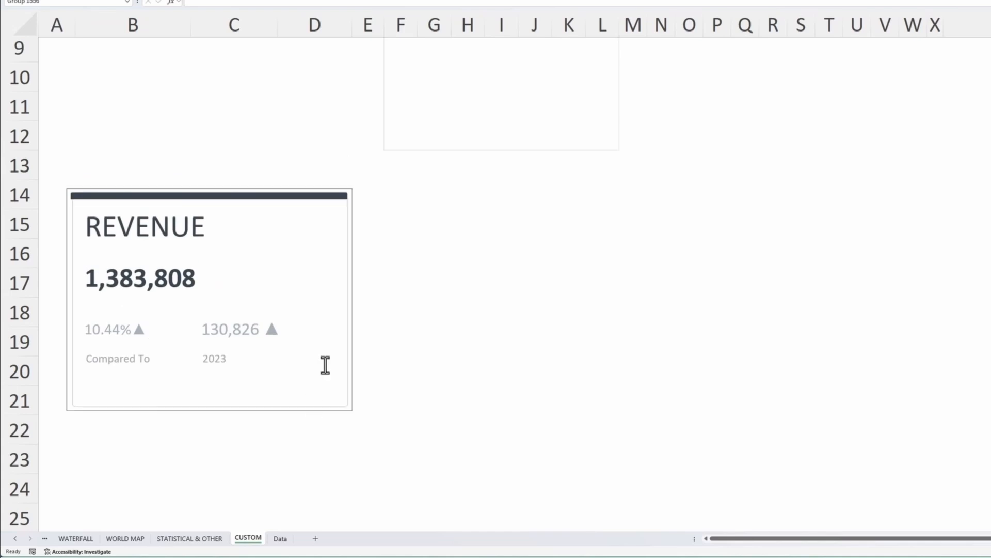
scroll(305, 258, "up", 3)
left_click(305, 258)
left_click_drag(21, 238, 25, 216)
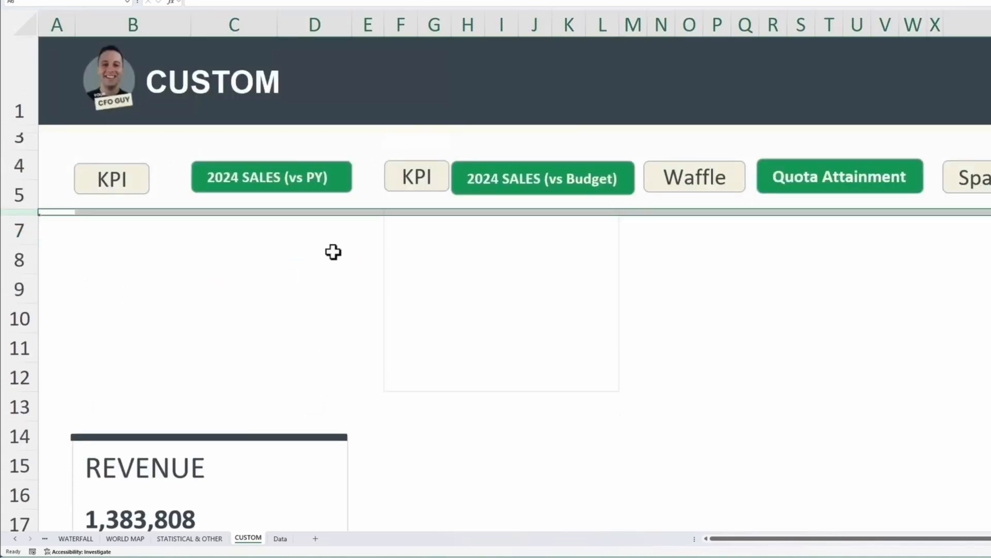
Step: Fill F6:L6 with the dark slate recent color and move the REVENUE card back up beneath its KPI label
left_click(306, 254)
left_click_drag(391, 213, 597, 212)
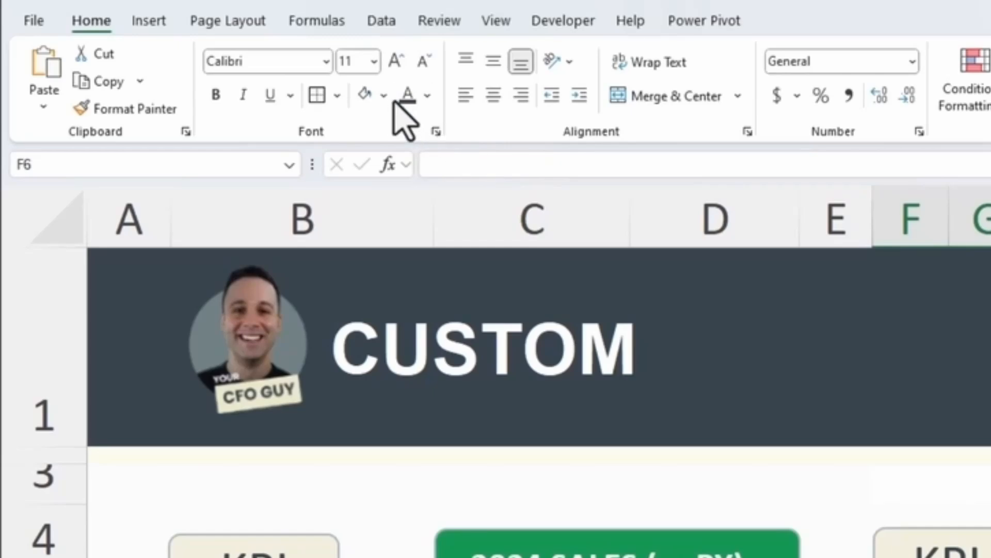
left_click(384, 95)
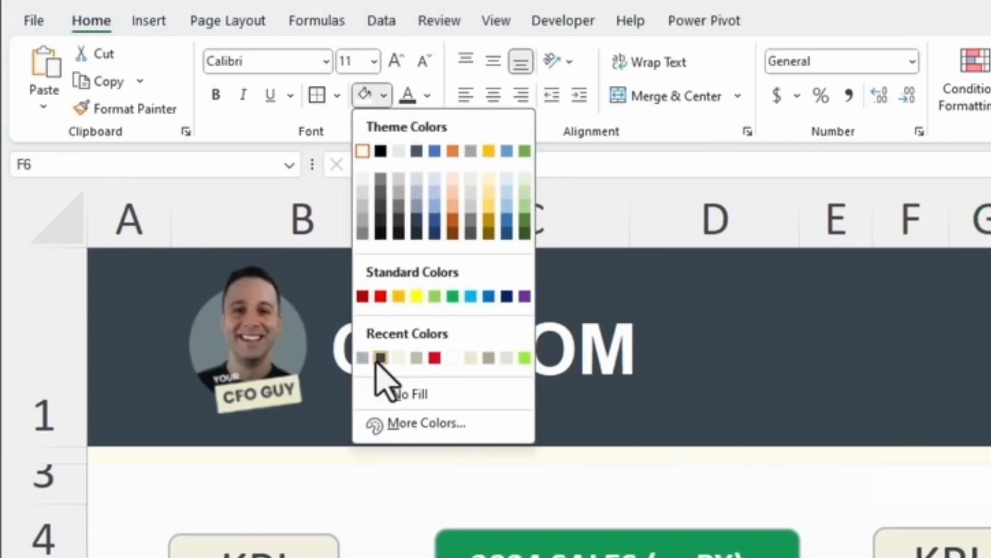
left_click(378, 360)
left_click_drag(301, 487, 296, 126)
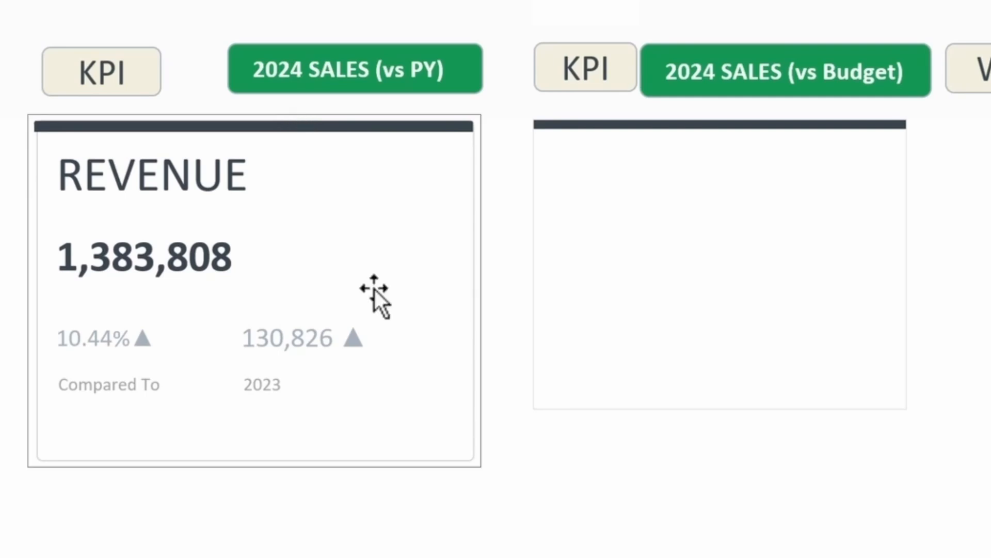
Step: Merge and center F7:L8 in the second card and enter the title REVENUE
left_click(547, 133)
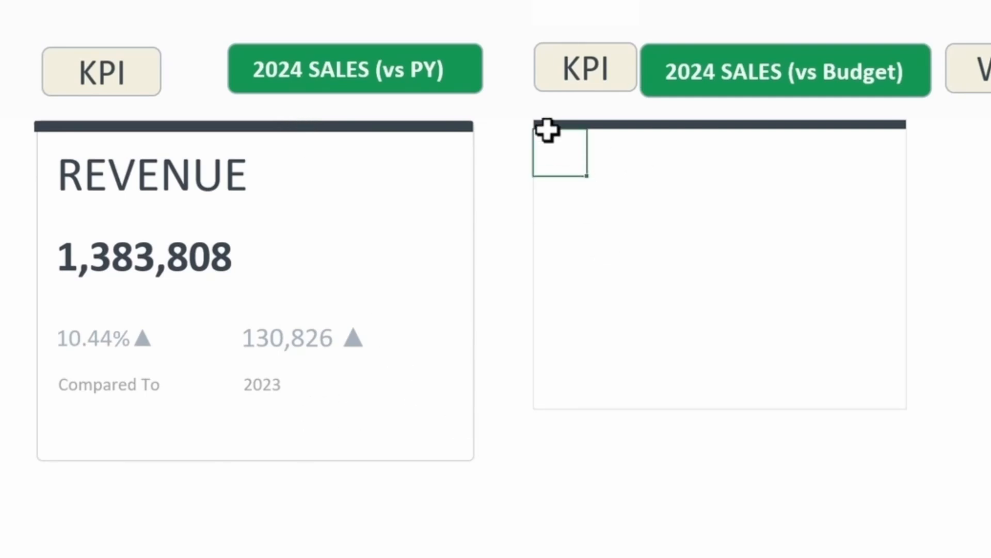
mouse_move(556, 151)
left_mouse_down()
mouse_move(860, 195)
mouse_move(885, 189)
left_mouse_up()
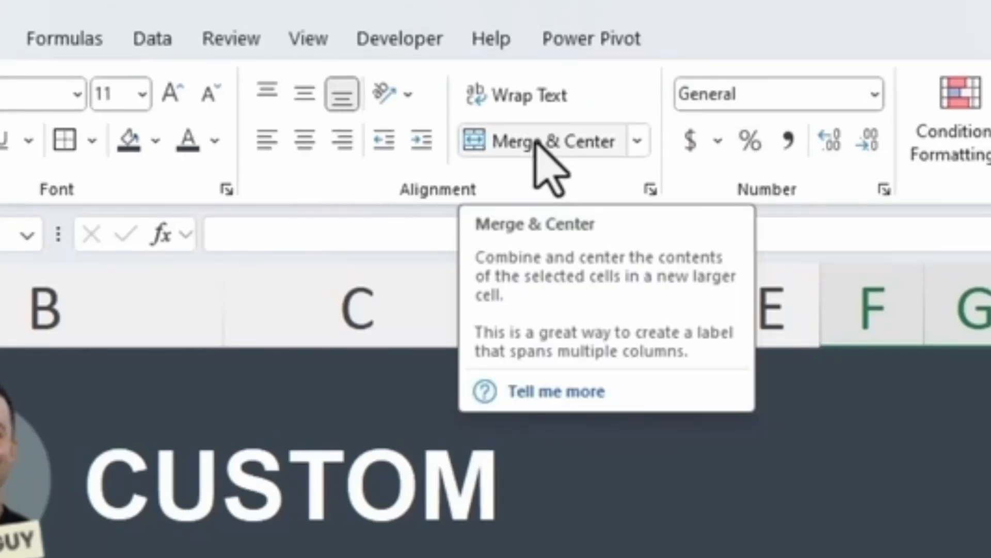
left_click(537, 144)
key("alt+h")
key("m")
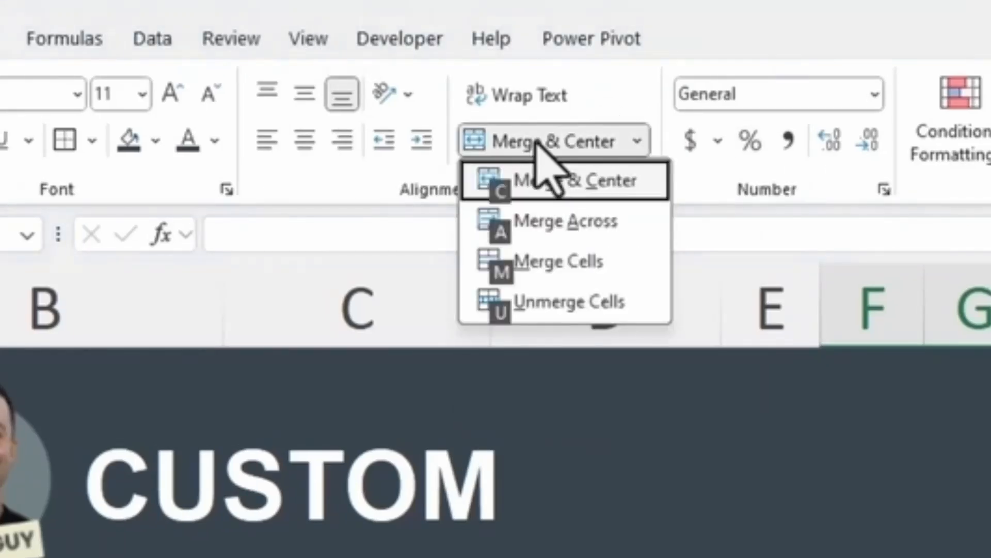
key("c")
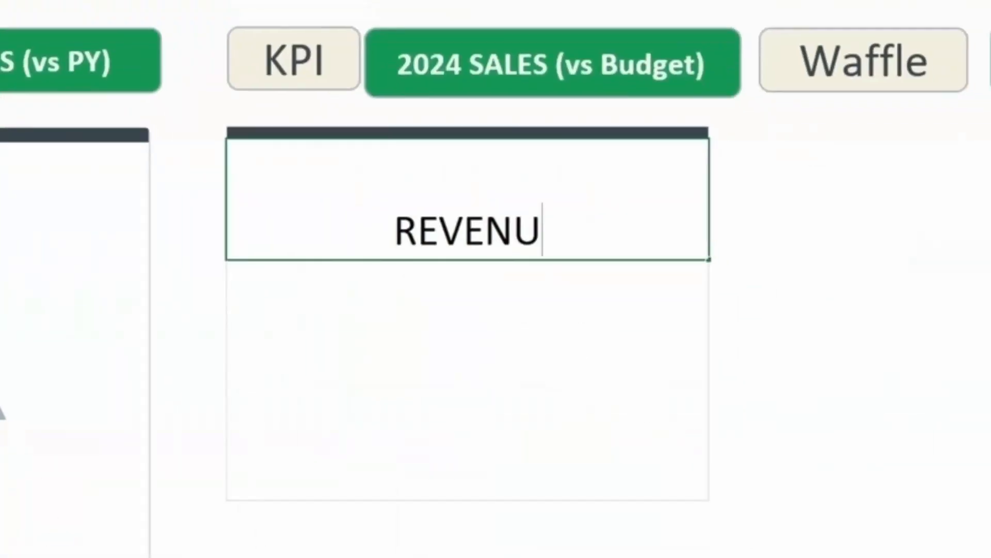
type("EVENUE")
key("Return")
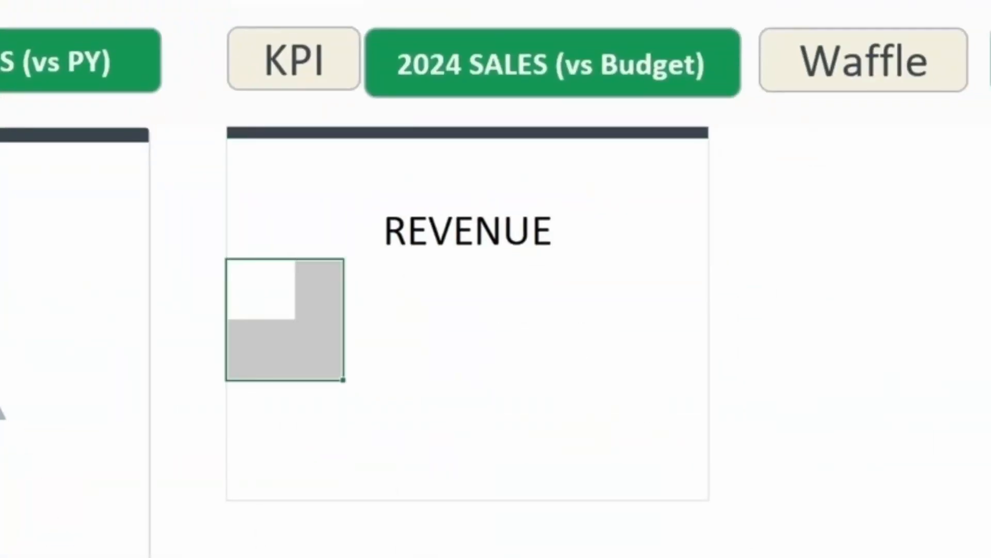
Step: Merge and center F9:L10 below the title and enter the revenue value 1383808
key("shift+Right")
key("shift+Right")
key("shift+Right")
key("shift+Right")
key("shift+Right")
key("shift+Right")
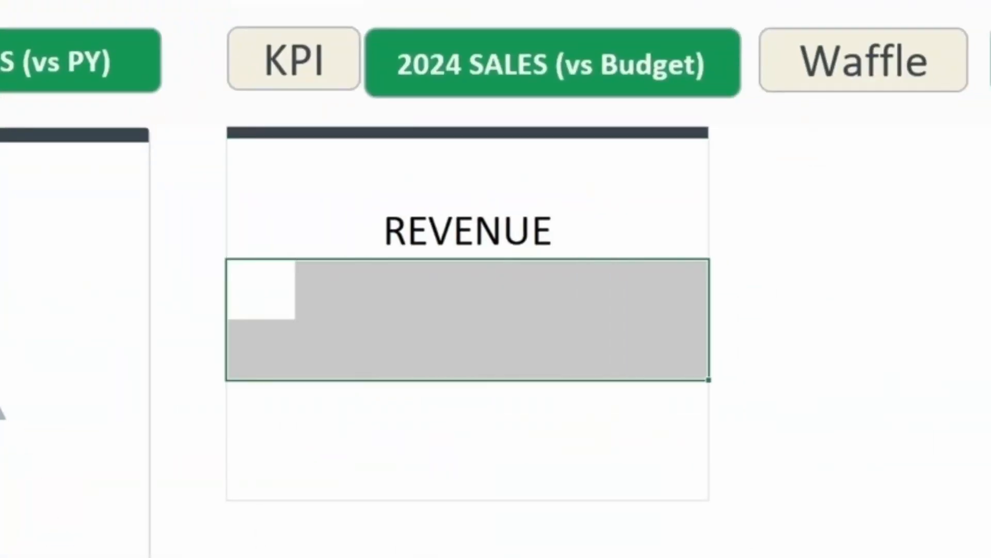
key("alt")
key("h")
type("mc")
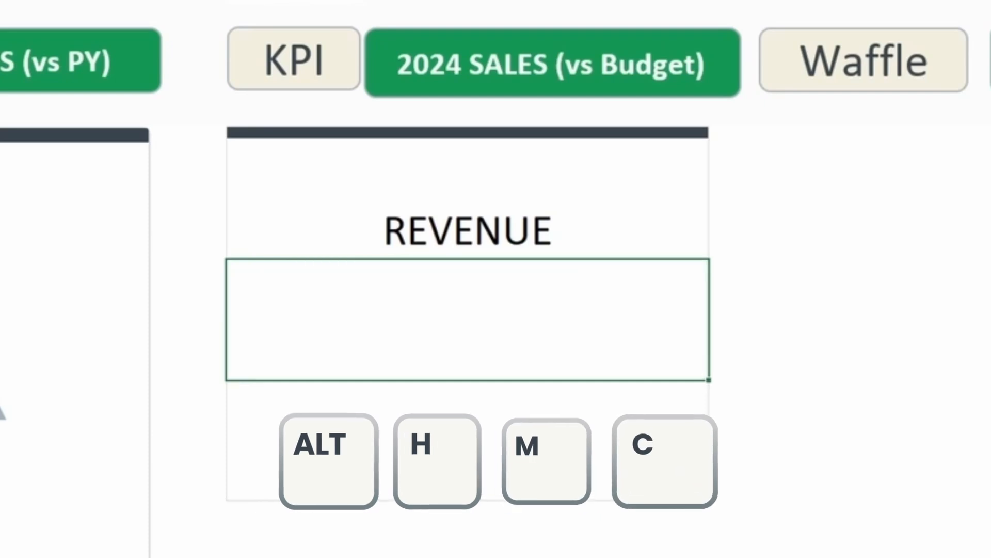
type("13838")
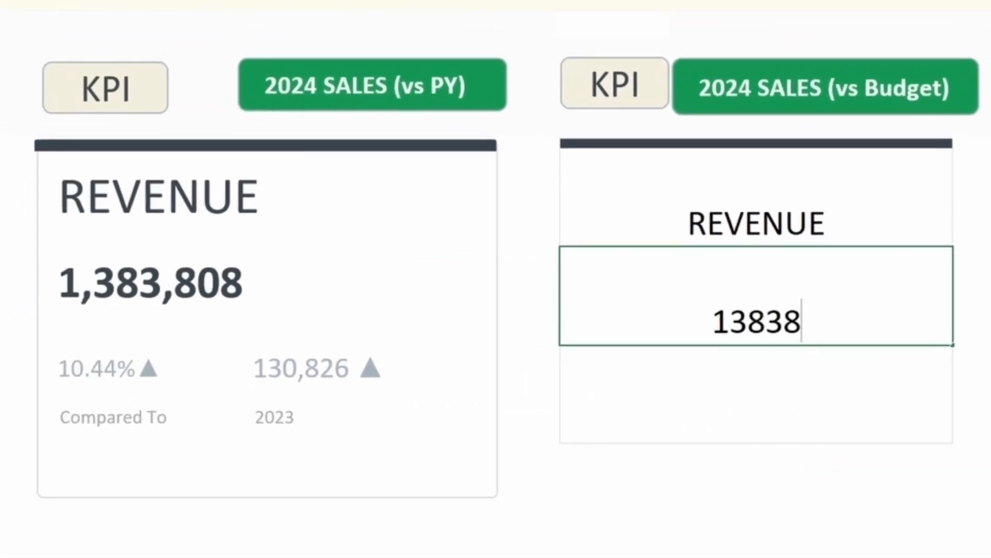
type("08")
key("Return")
Step: Merge and center F11:H11 and enter the variance percentage figure 10.44
key("shift+Right")
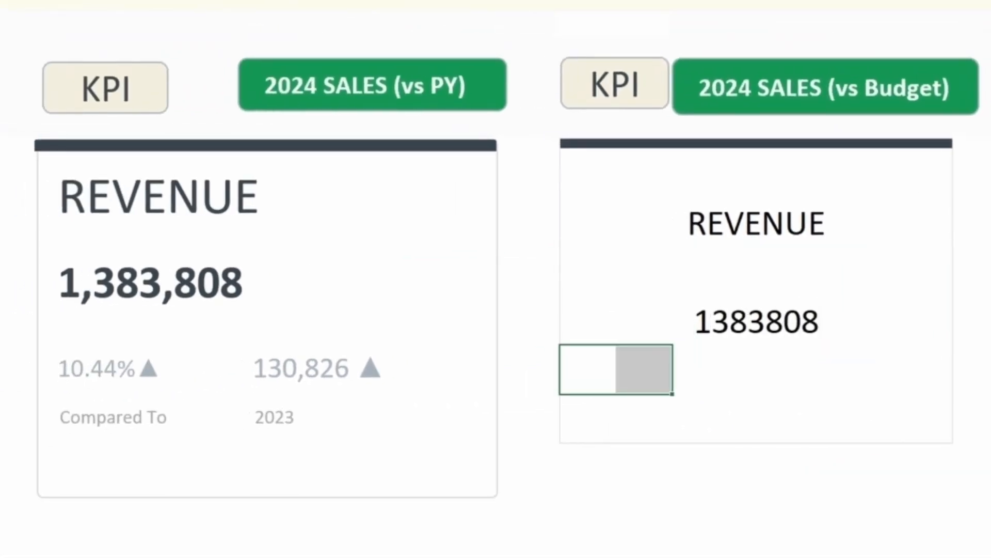
key("shift+Right")
key("alt+h")
type("mc10.")
type("44")
key("Right")
Step: Merge and center I11:L11 and enter the variance amount 130826
key("shift+Right")
key("shift+Right")
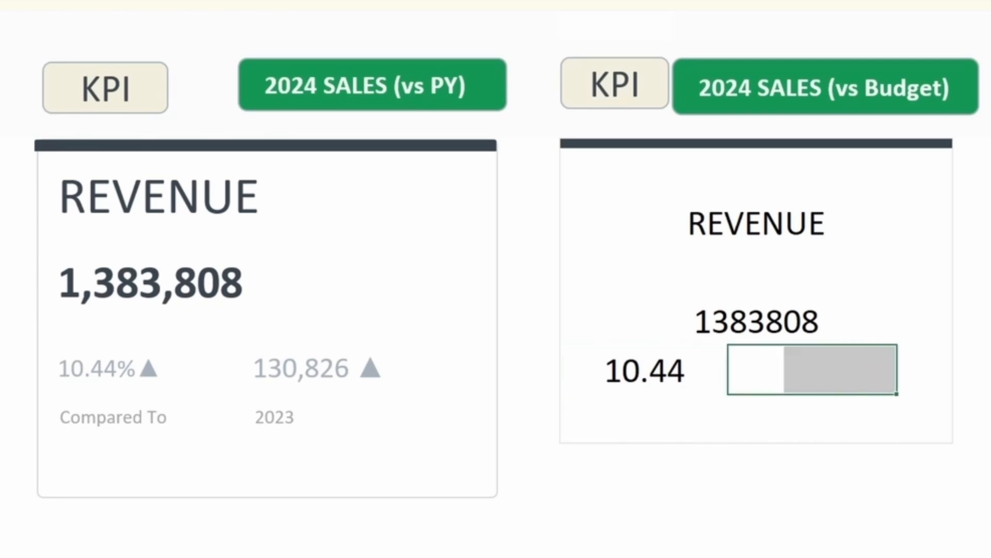
key("shift+Right")
key("alt+h")
type("mc")
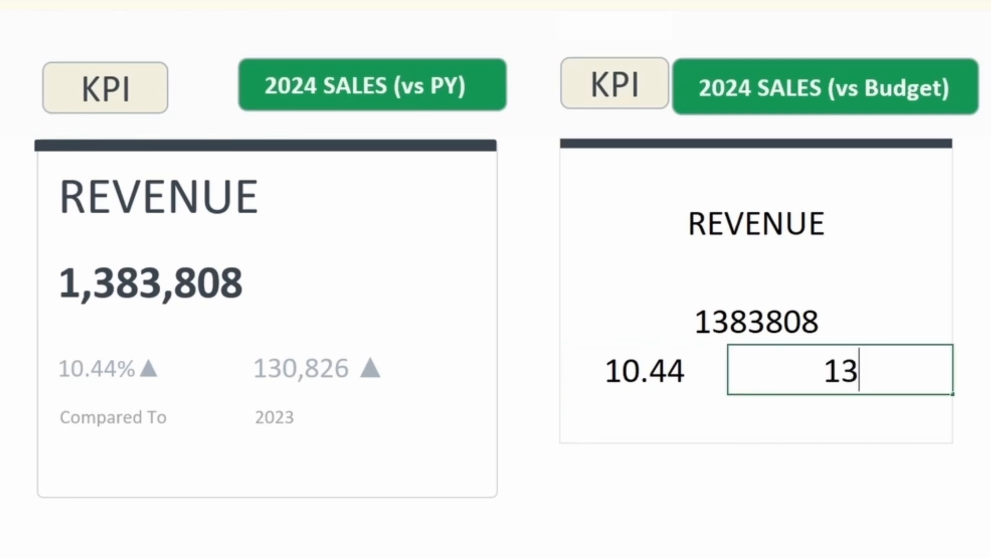
type("130826")
key("Return")
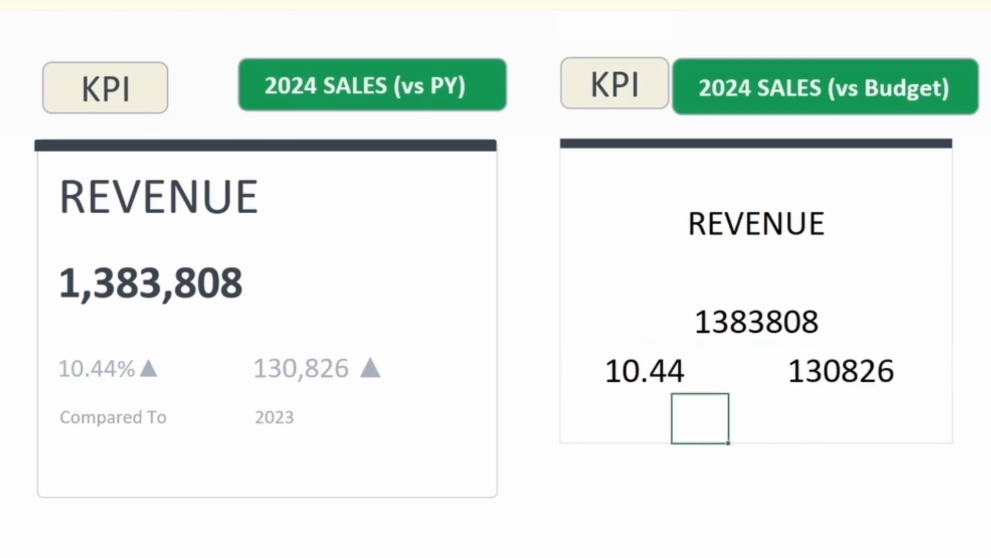
Step: Enter the labels "Compared to" and "Budget" in row 12, below the second card's variance figures
type("Compared to")
key("Tab")
type("Budget")
key("Return")
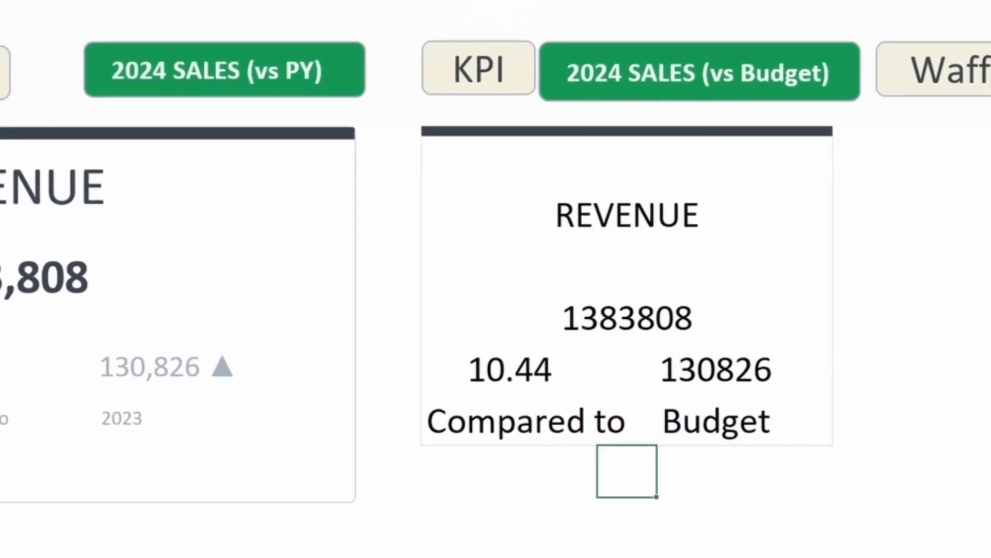
Step: Clear the existing borders of F13:L13 and add left, right and bottom borders to extend the second card by one row
key("shift+Right")
key("shift+Right")
key("shift+Right")
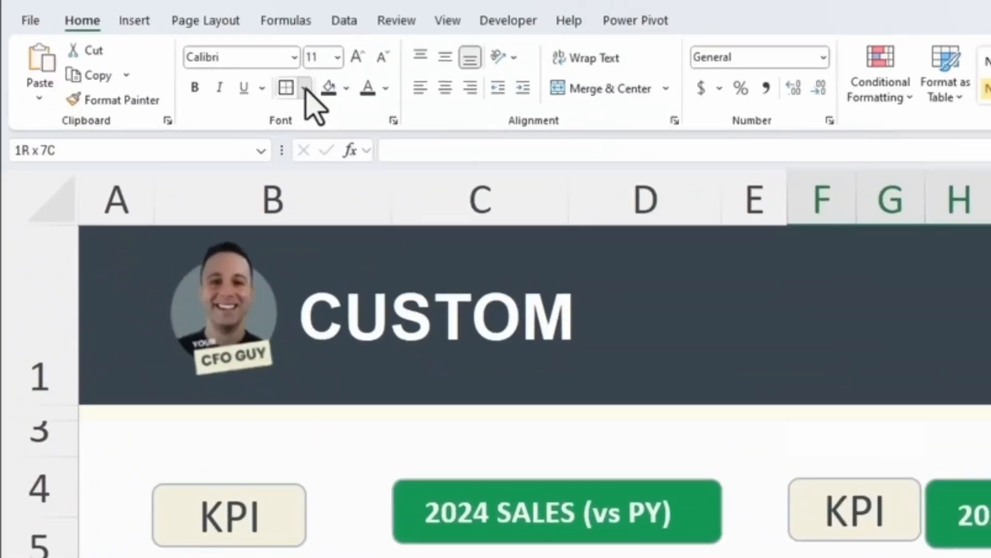
left_click(304, 88)
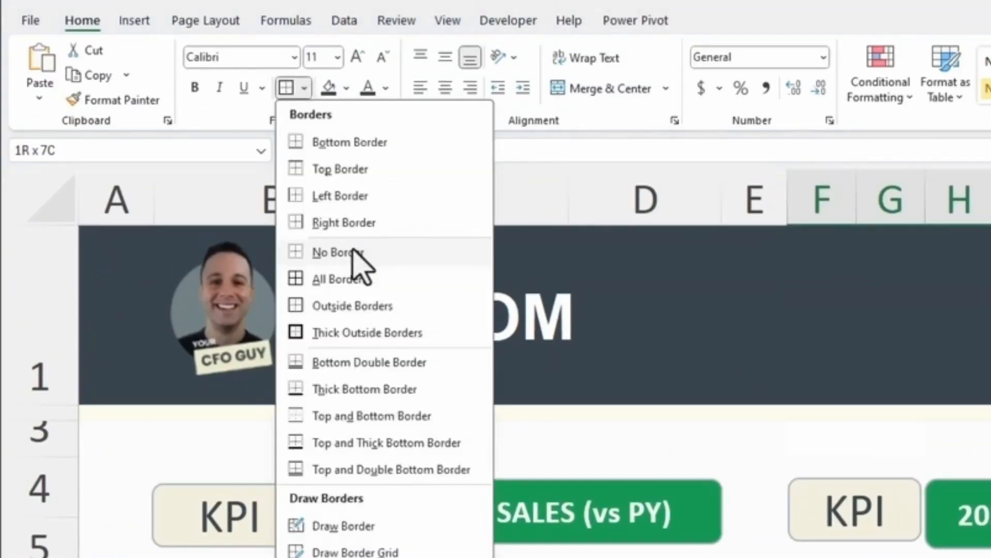
left_click(352, 252)
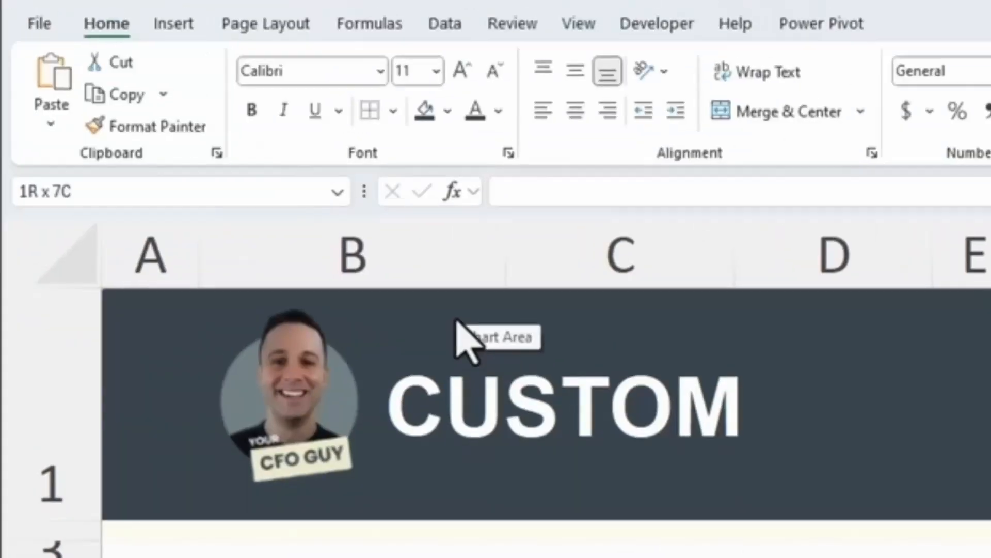
left_click(393, 110)
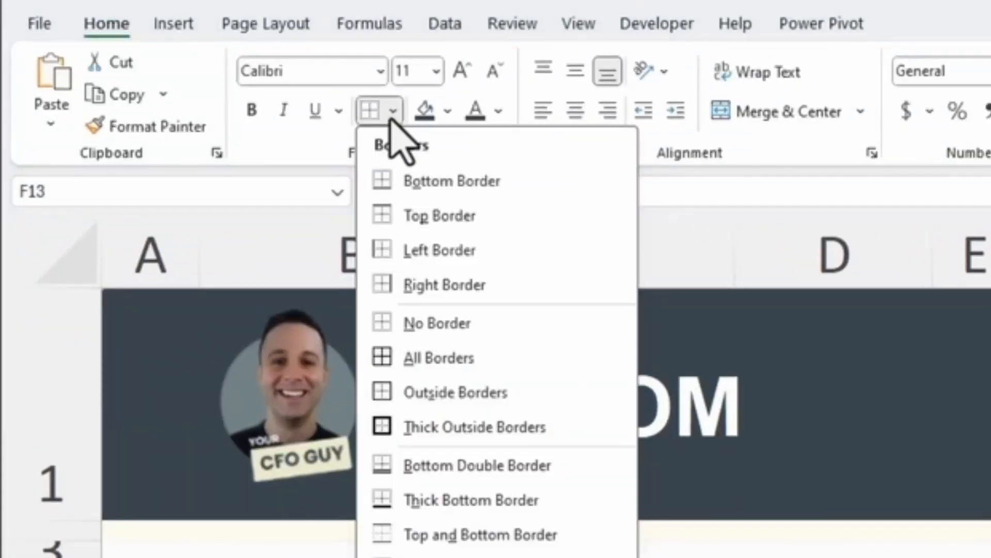
left_click(429, 254)
left_click(393, 110)
left_click(453, 284)
left_click(393, 111)
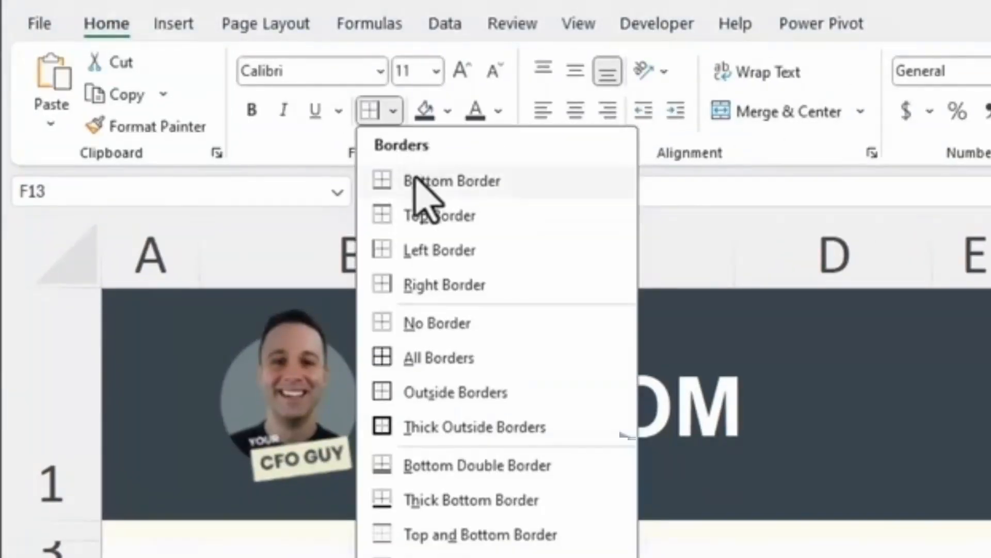
left_click(421, 180)
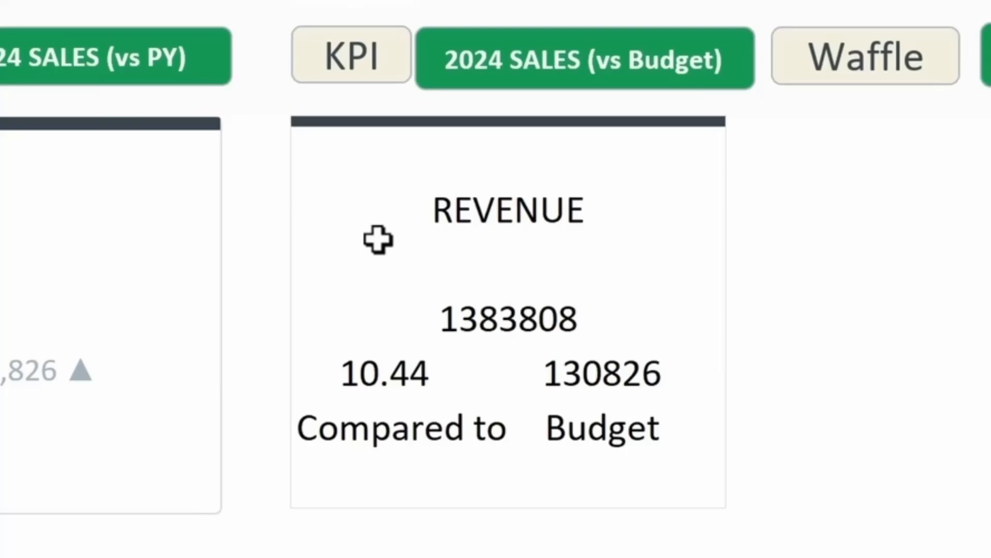
Step: Left-align and vertically center the second card's cells F7:L13, and colour the title and revenue value dark blue-gray
left_click(347, 202)
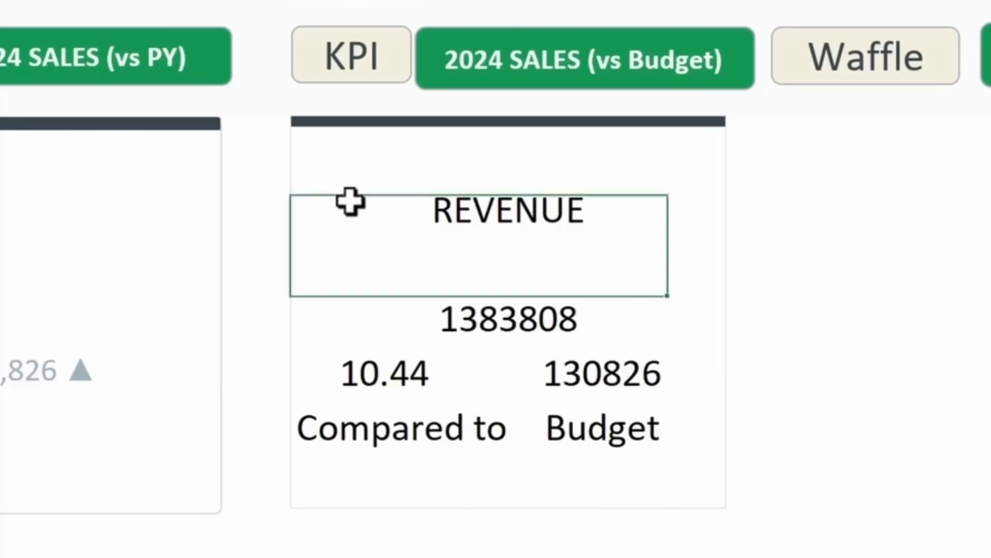
left_click_drag(350, 202, 392, 480)
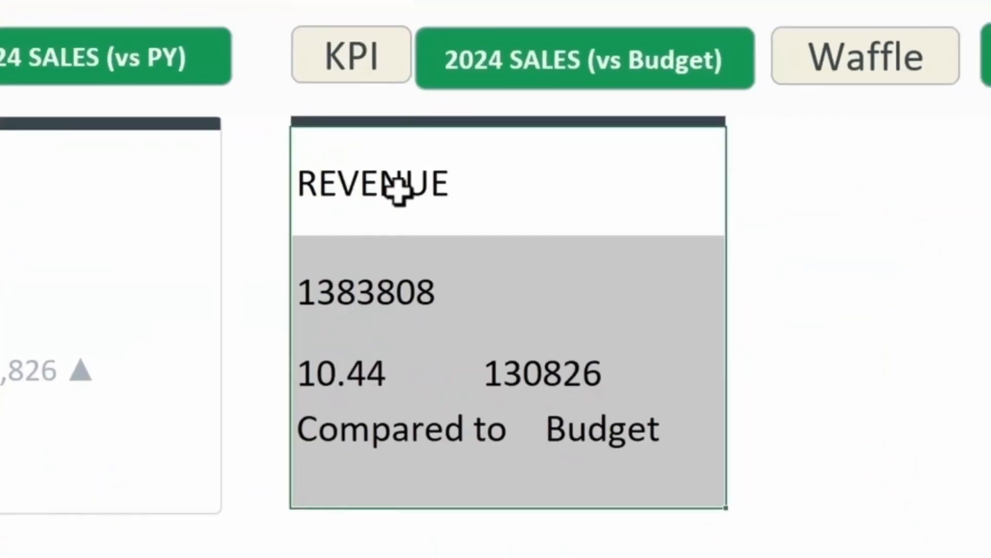
left_click(398, 191)
key("shift+Down")
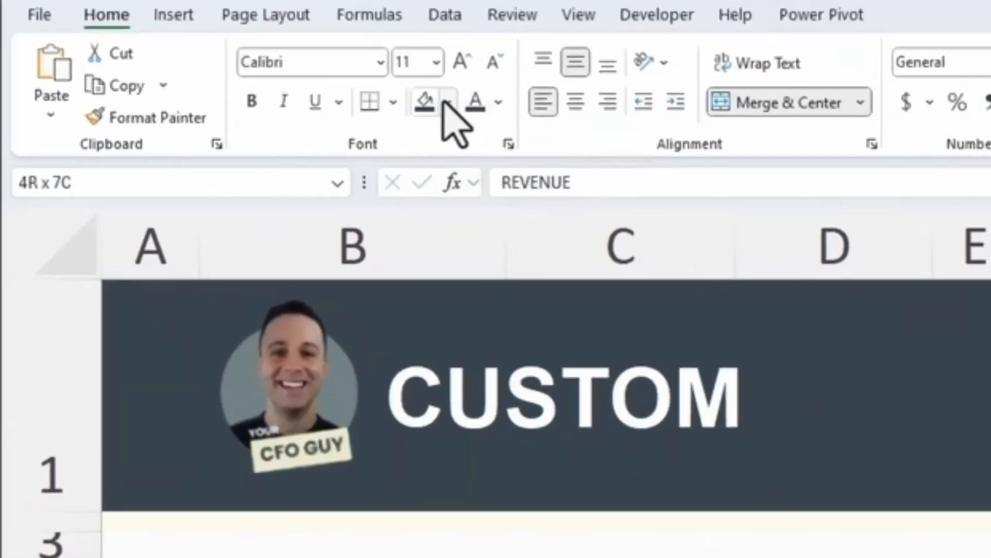
left_click(499, 102)
left_click(475, 444)
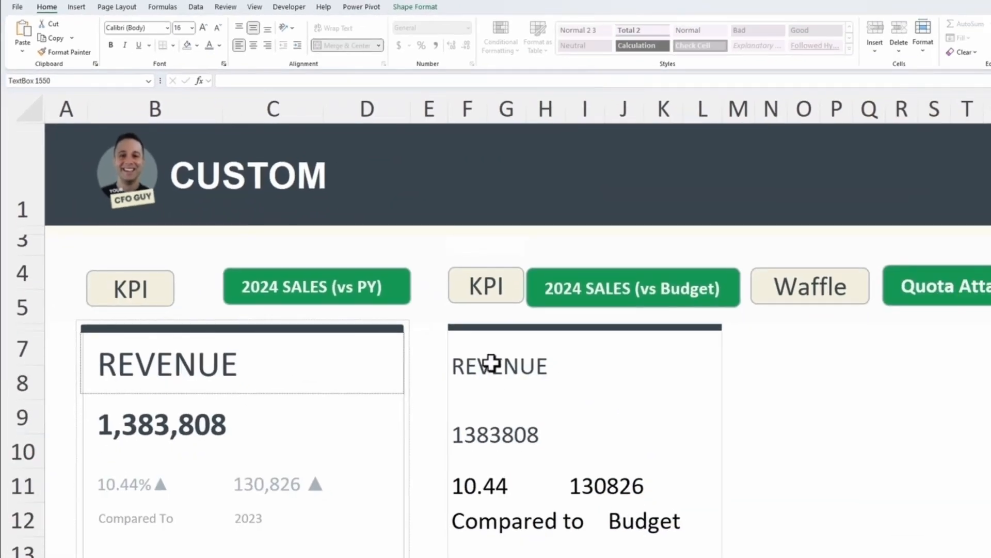
Step: Set the second card's REVENUE title to font size 16, matching the first card's title text box
left_click(491, 364)
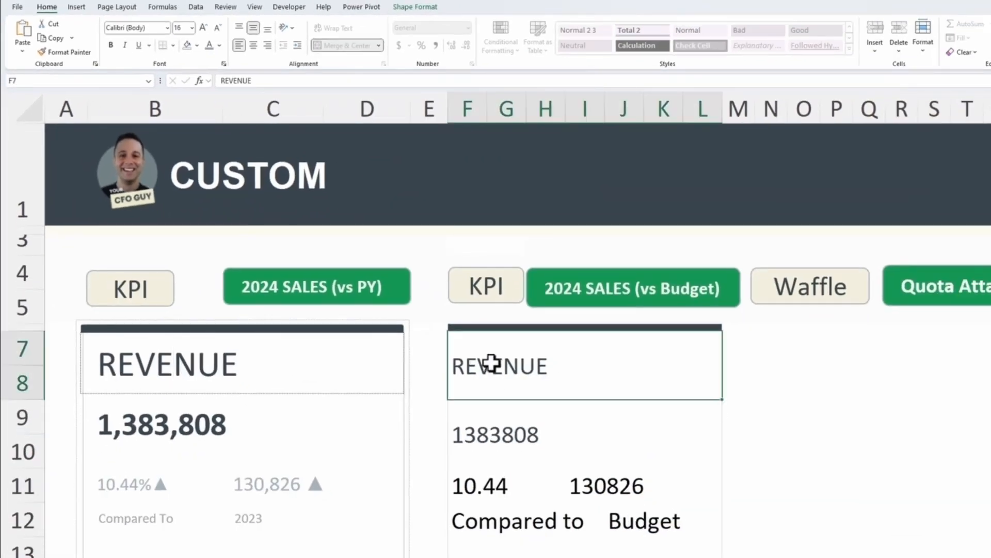
left_click(150, 454)
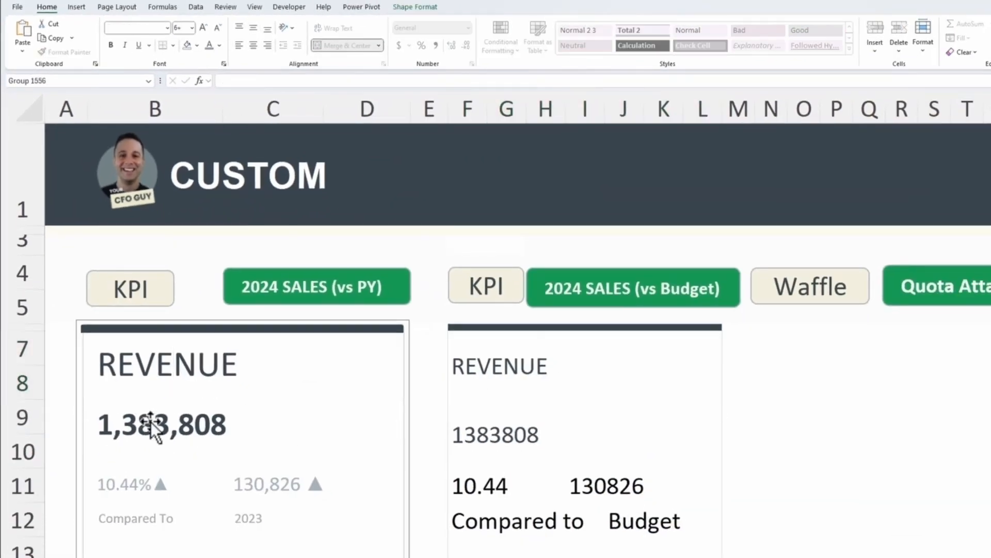
left_click(153, 427)
left_click(529, 367)
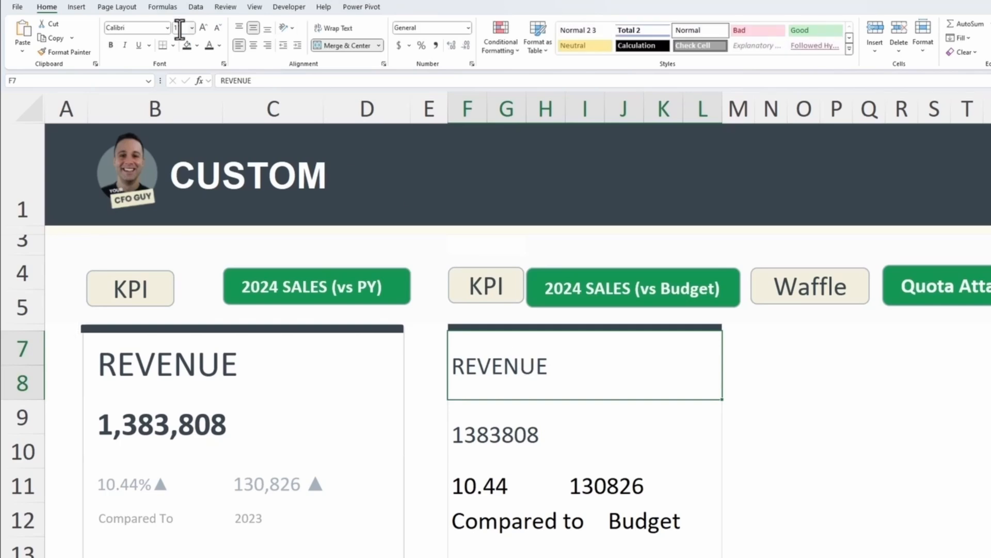
key("Return")
Step: Set the revenue value in F9 to font size 14 and make it bold
left_click(488, 424)
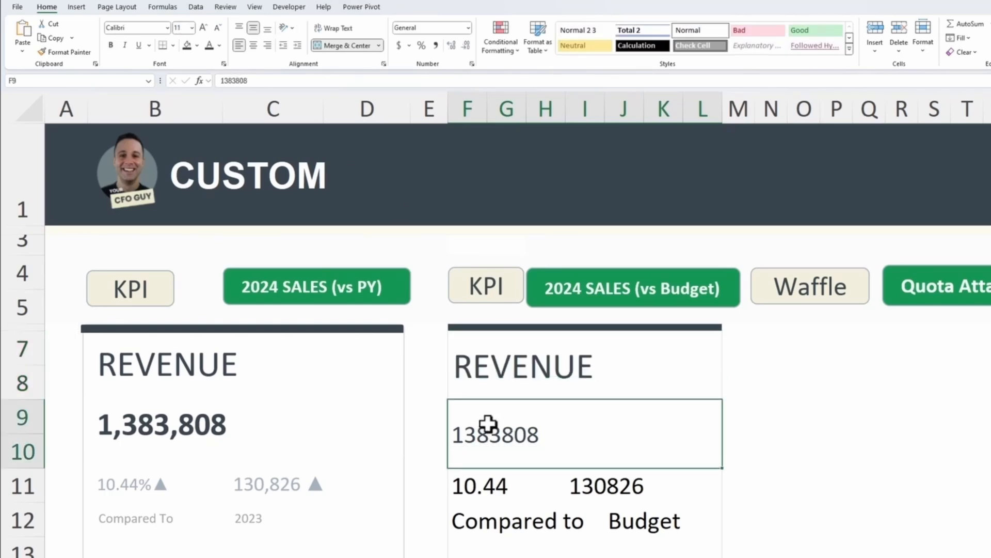
type("14")
key("Return")
key("ctrl+b")
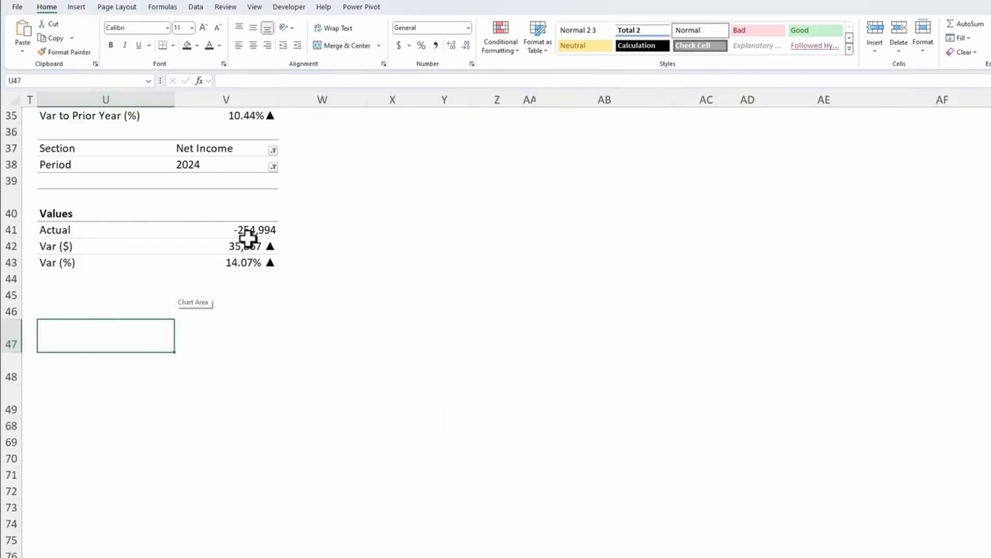
Step: Examine the 2024 Net Income pivot table on the Data sheet, including its field list and its actual and variance cells
left_click(49, 230)
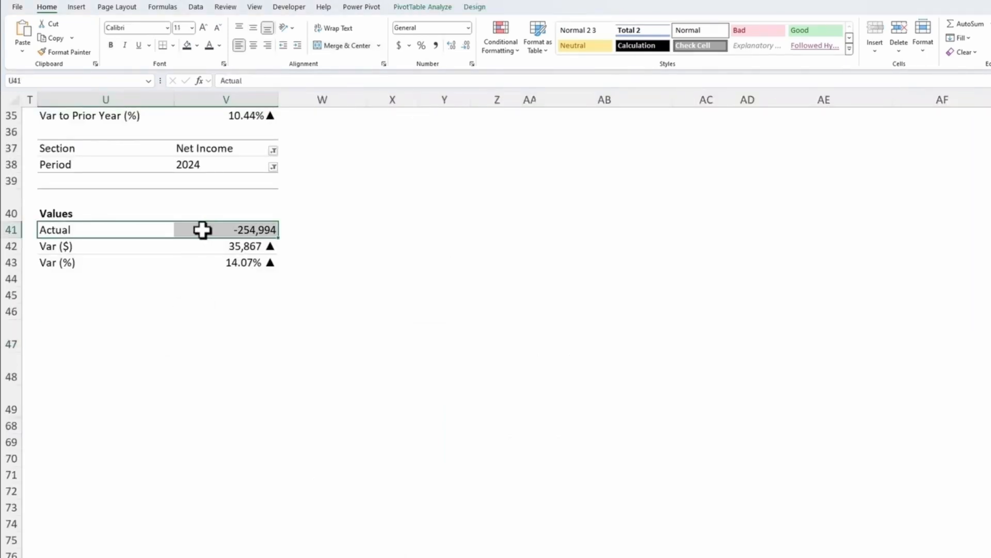
left_click(439, 7)
left_click(791, 41)
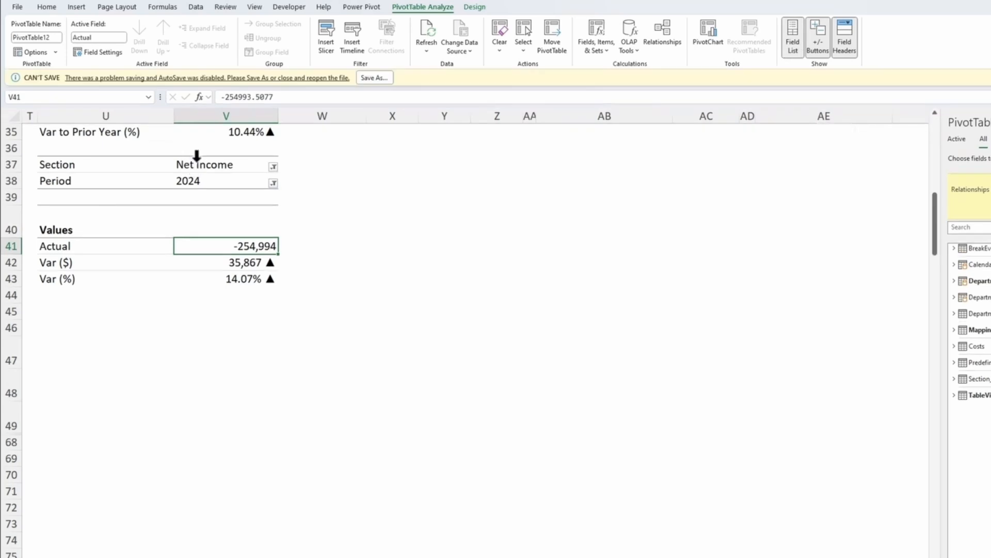
left_click(392, 234)
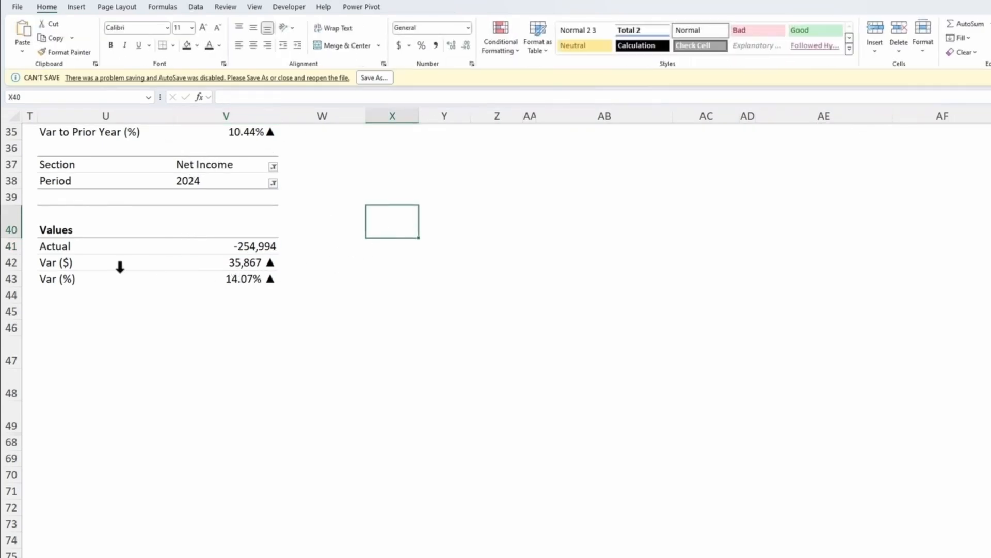
left_click(248, 262)
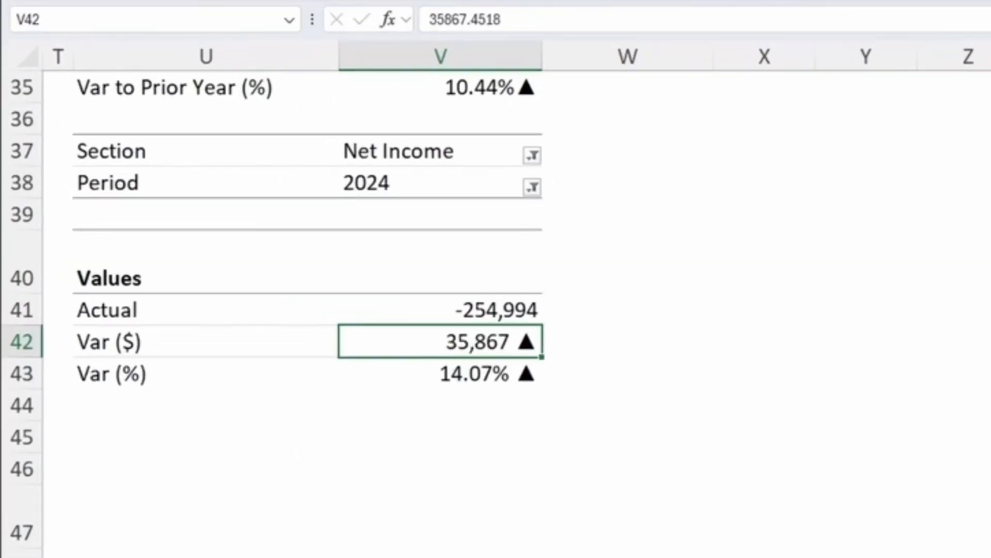
left_click(440, 373)
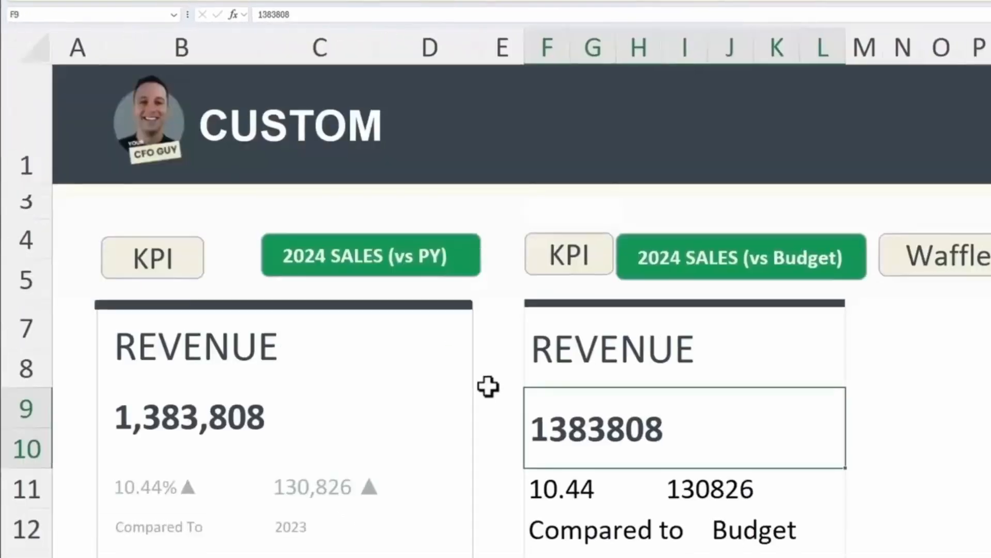
Step: Link the second card's title to the Net Income section name and F9 to the Actual value in the Data sheet's pivot table
left_click(553, 365)
type("=")
key("ctrl+Page_Down")
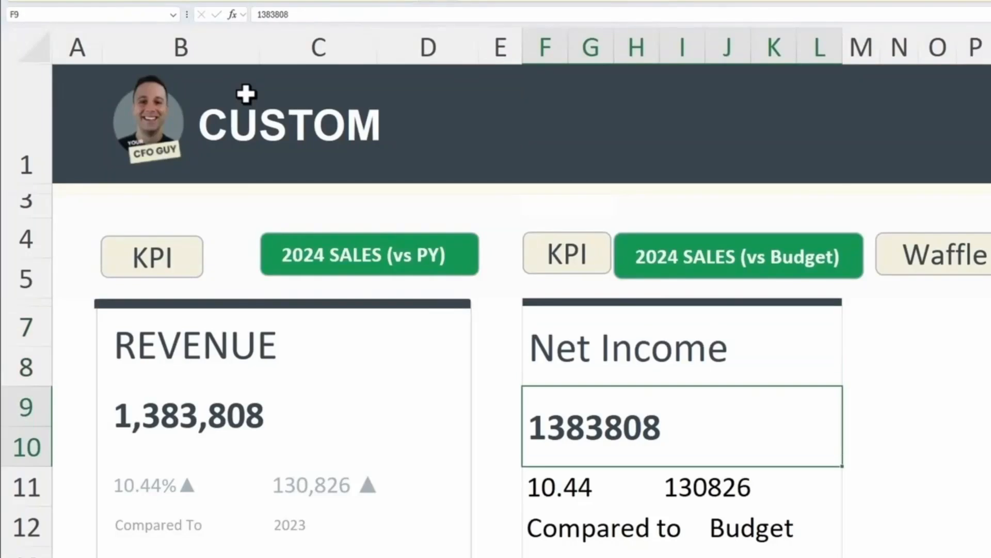
type("=")
key("ctrl+Page_Down")
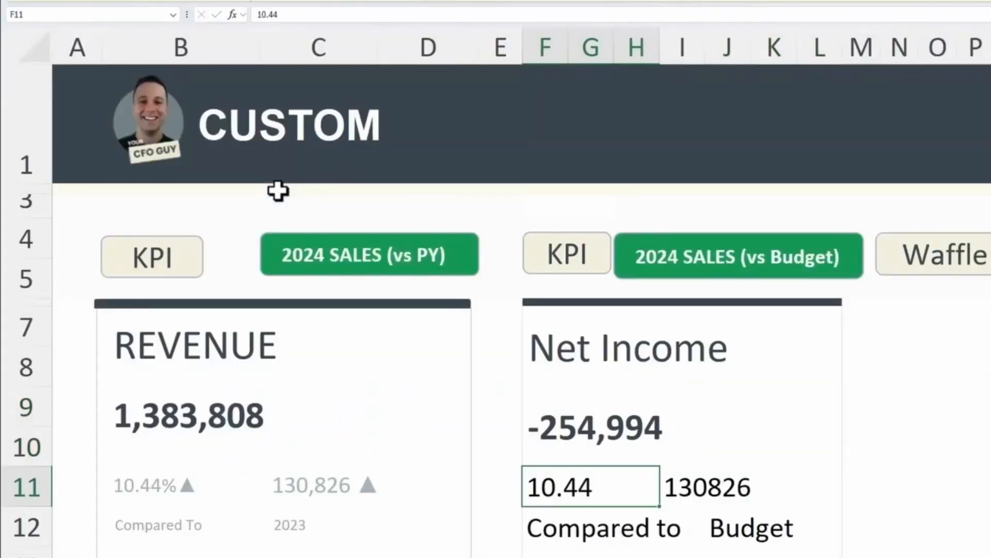
Step: Link F11 to the variance percentage in Data!V43 and I11 to the variance amount in Data!V42
key("ctrl+Page_Down")
left_click(287, 228)
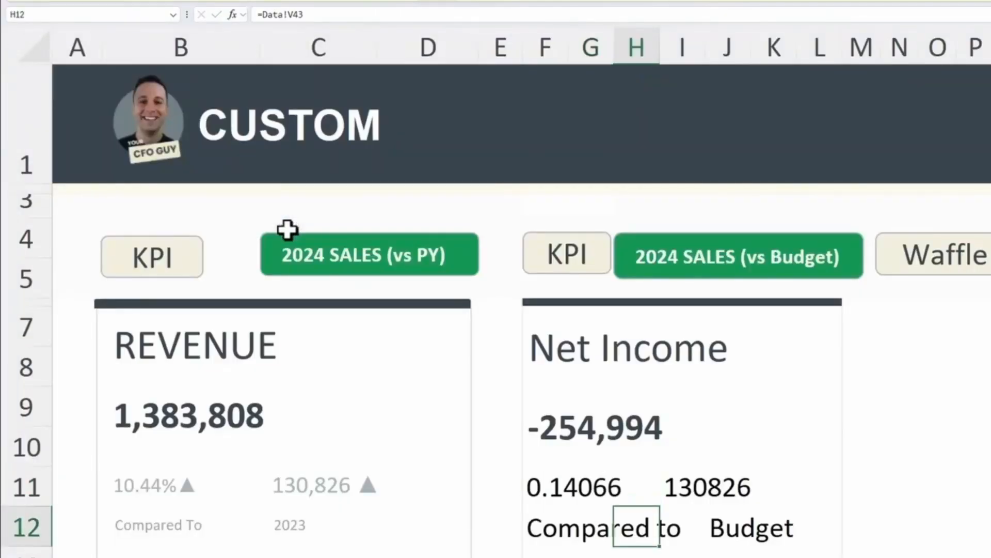
left_click(750, 486)
type("=")
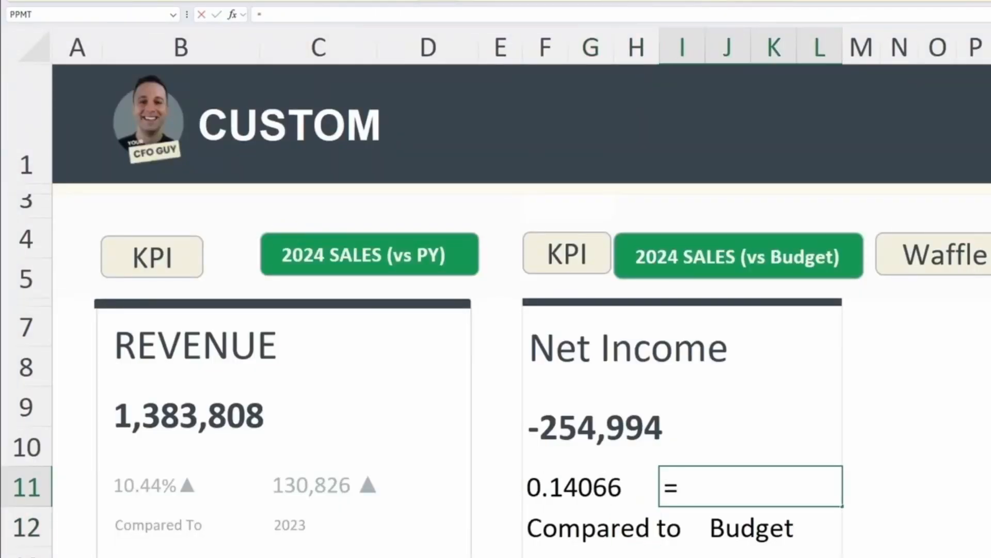
key("ctrl+Page_Down")
left_click(348, 212)
key("Return")
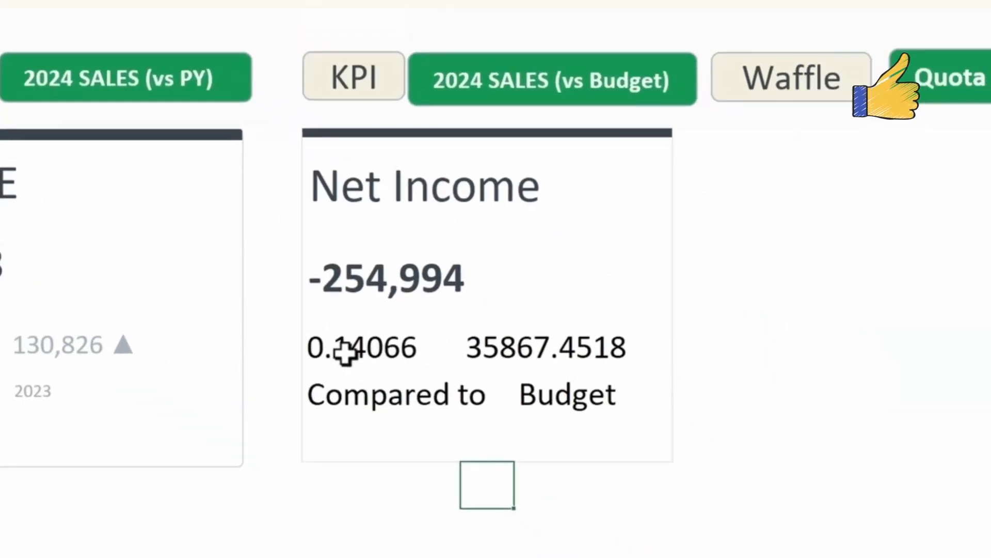
Step: Apply the custom number format 0.00%▲;0.00%▼;- to the variance percentage in F11
left_click(560, 491)
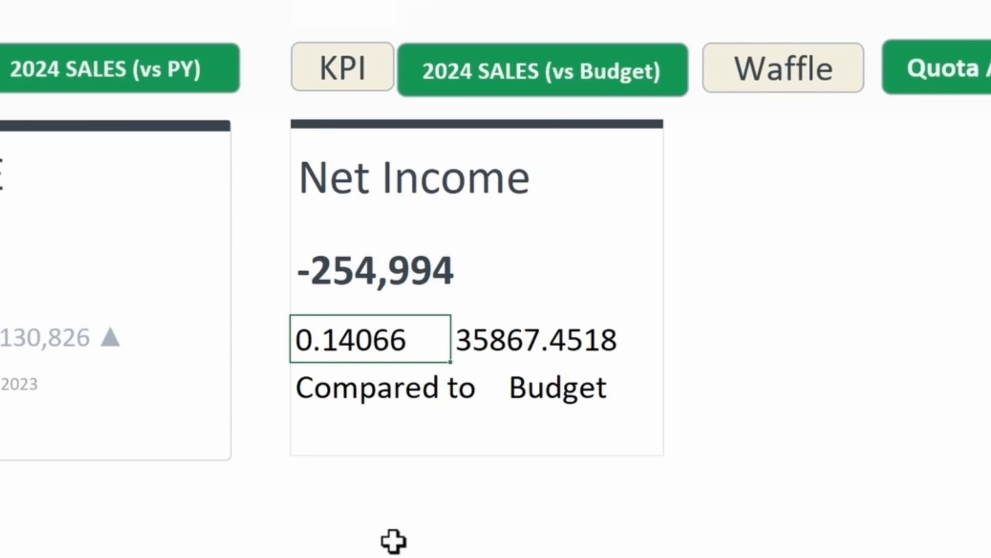
key("ctrl+1")
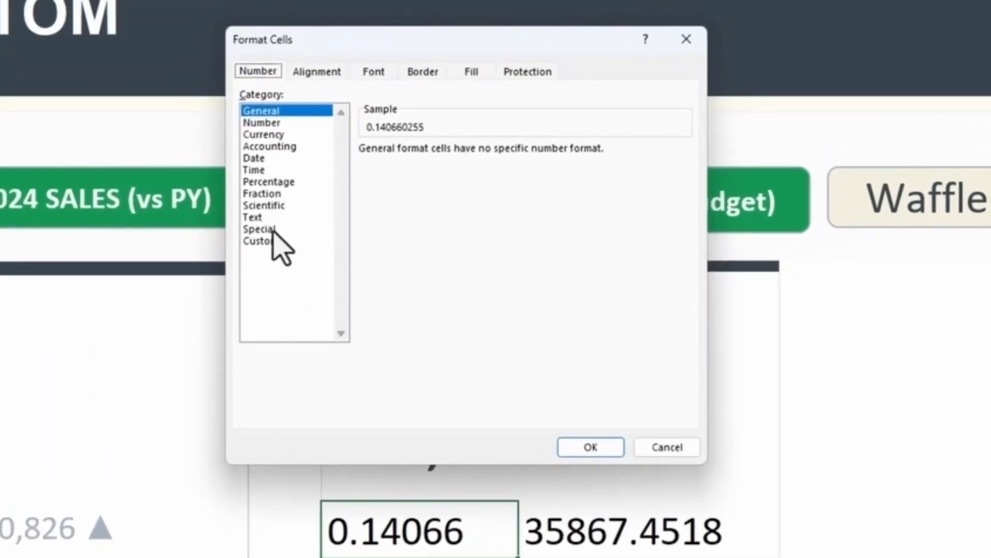
left_click(269, 181)
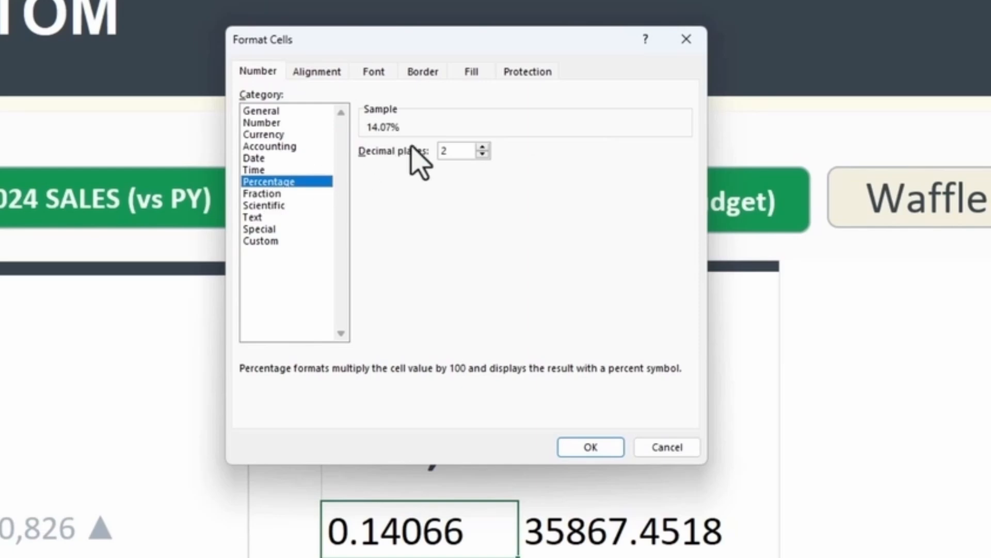
left_click(260, 242)
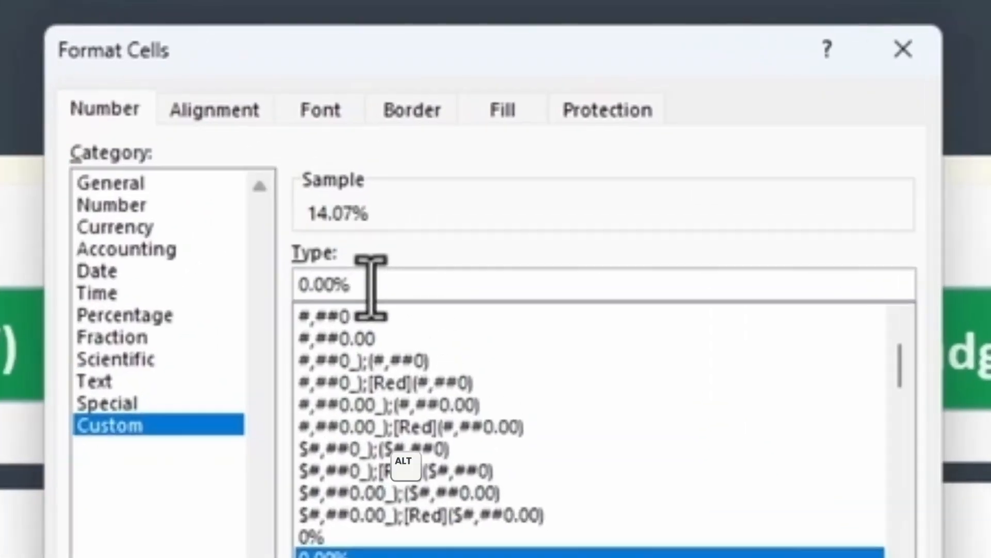
type("▲")
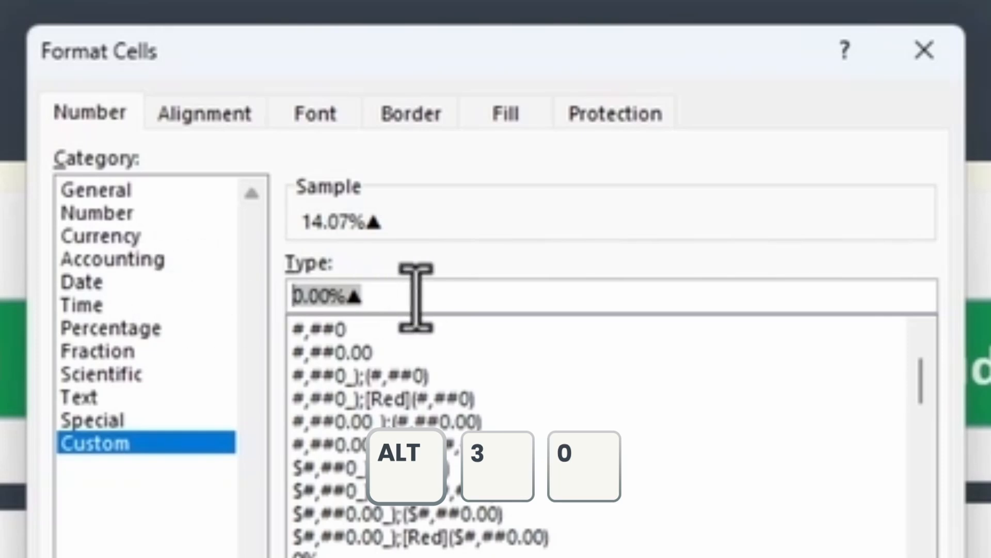
left_click(419, 297)
type(";0.00%")
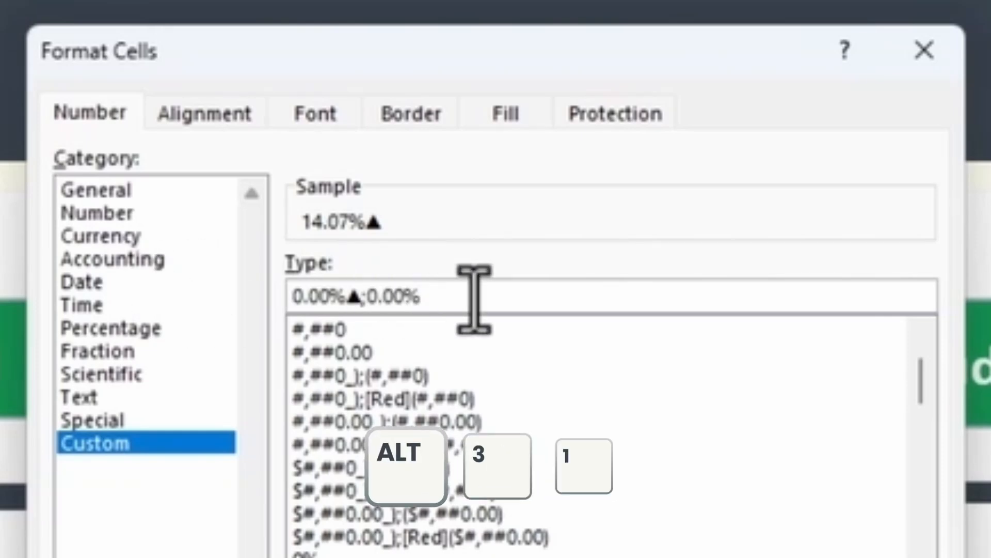
type("▼;-")
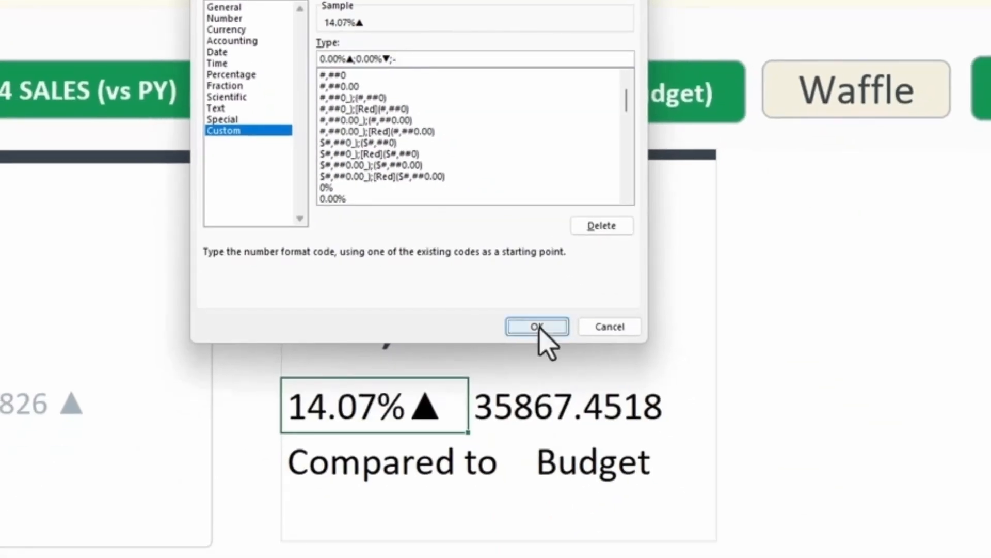
left_click(537, 328)
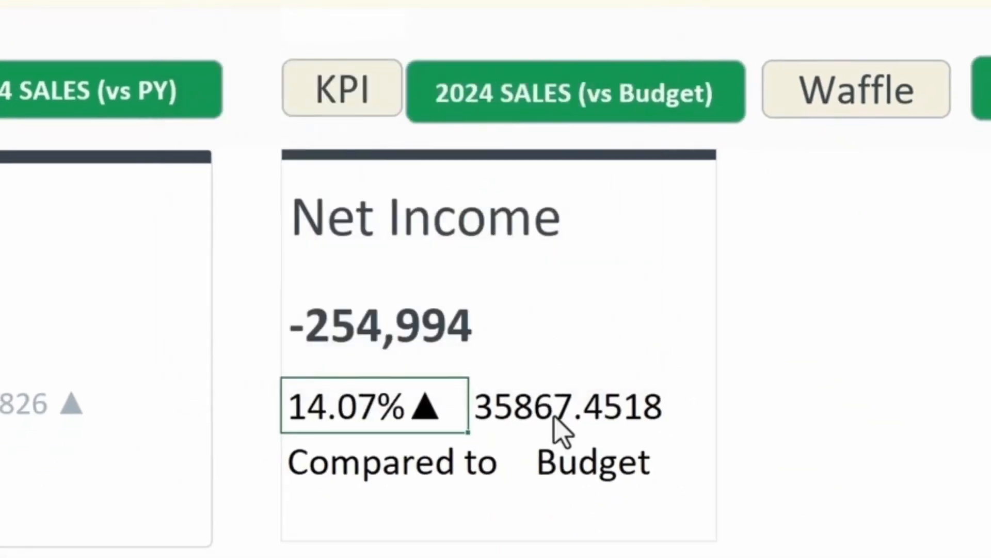
Step: Format the variance amount in I11 as a number with 0 decimal places and the thousands separator
left_click(553, 413)
key("ctrl+1")
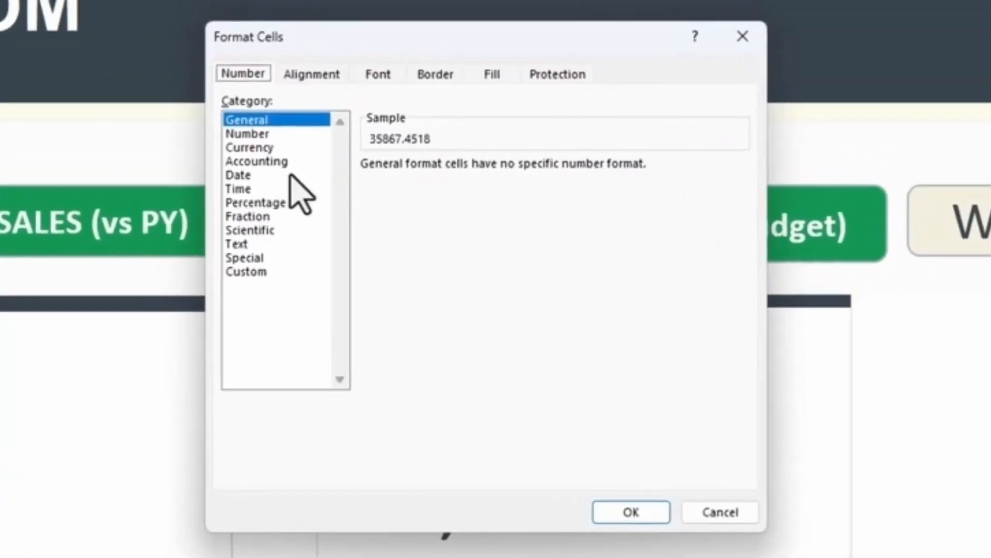
left_click(246, 133)
left_click(505, 170)
left_click(505, 170)
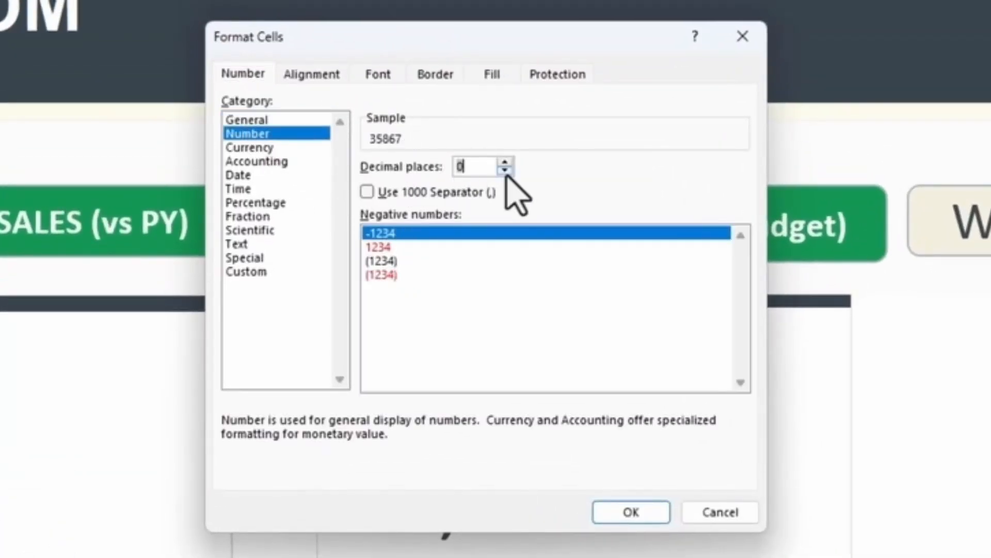
left_click(419, 192)
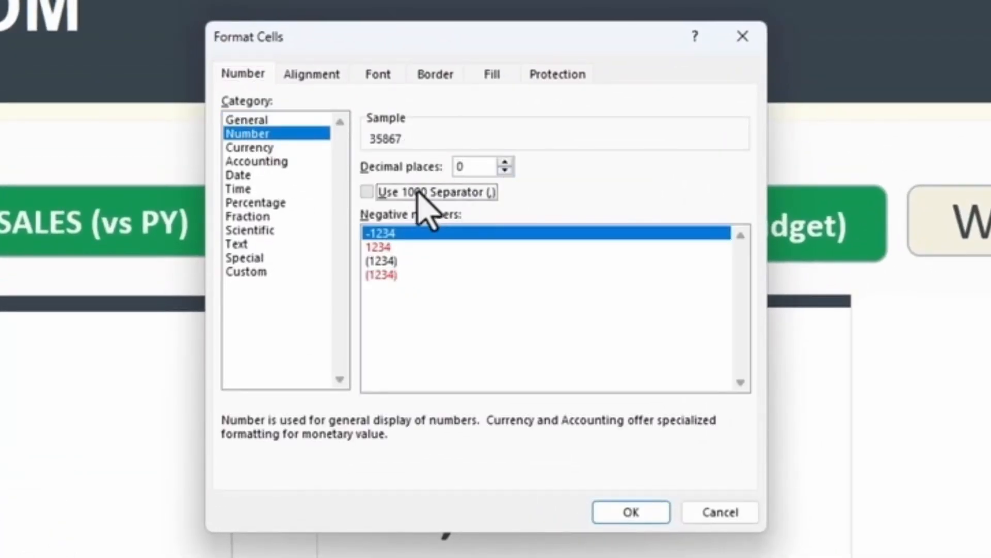
Step: Build a custom number format for I11 with #,##0▲ for positives, #,##0▼ for negatives and - for zero
left_click(246, 272)
left_click(438, 186)
type("▲")
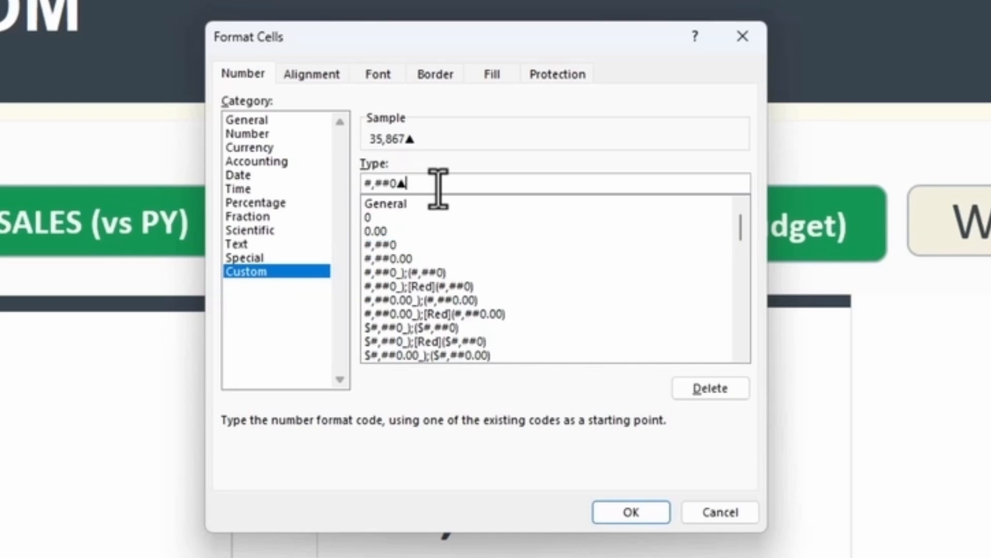
type(";#,##0")
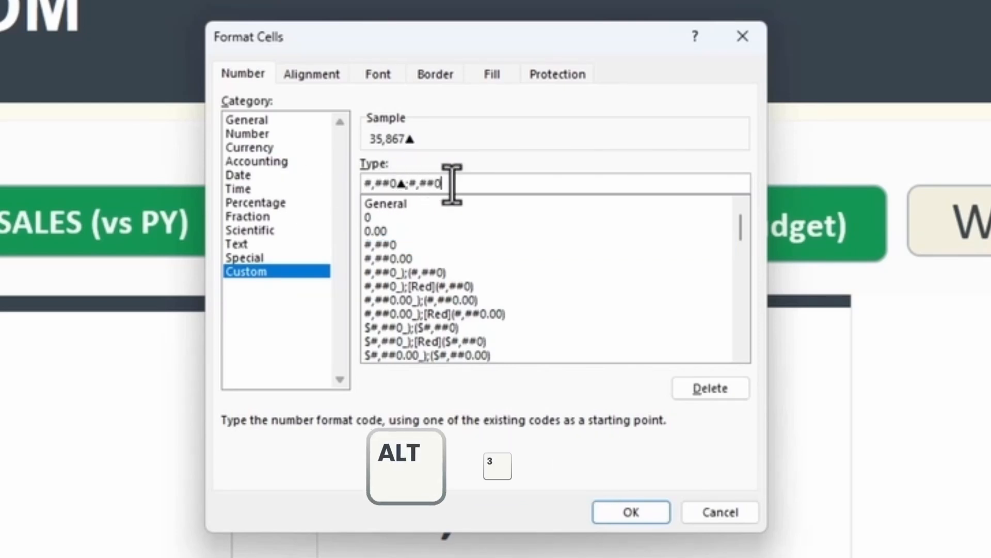
type("▲▼)")
key("Left")
key("Left")
key("Left")
key("Left")
key("Left")
key("Left")
key("Left")
type("(")
key("BackSpace")
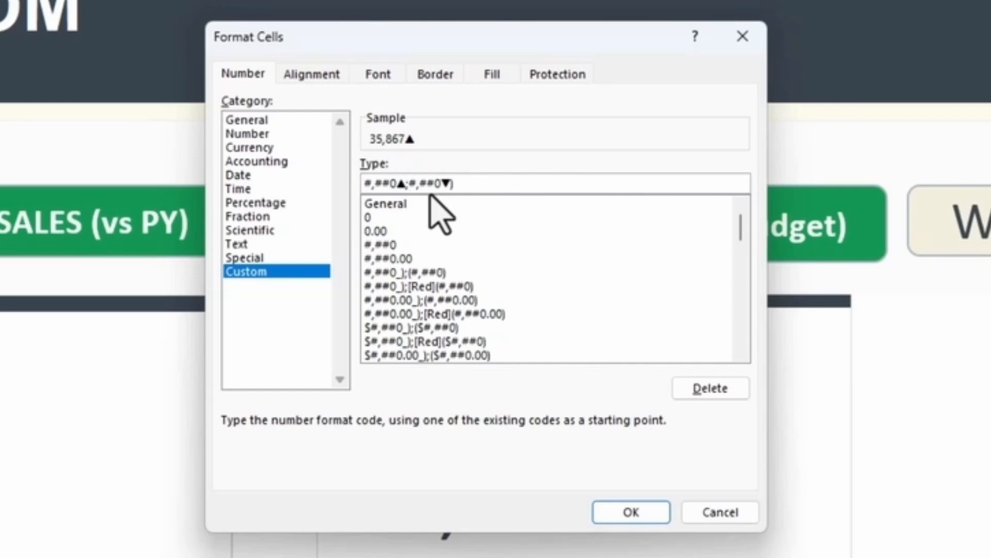
left_click(509, 188)
type(";-")
key("Return")
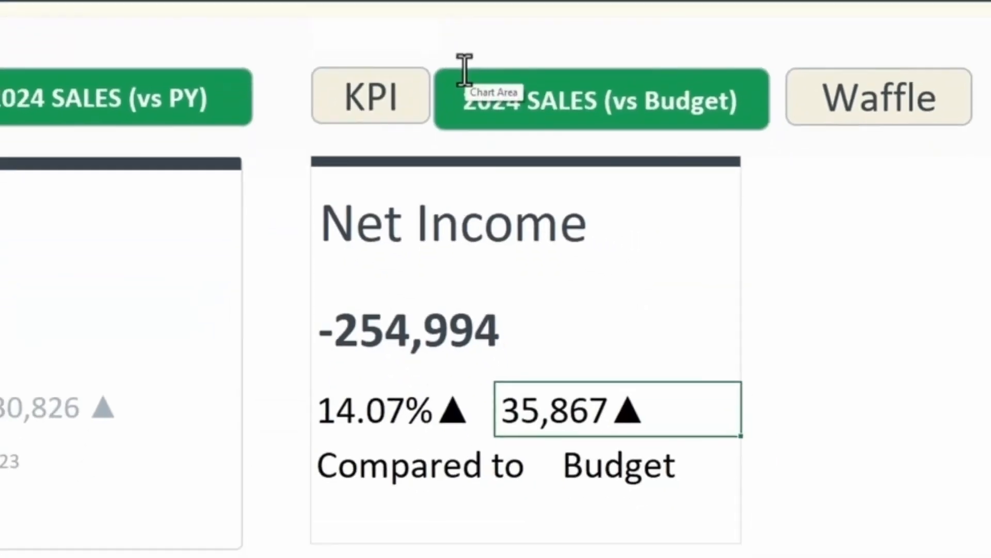
Step: Recolour the text in F11:L12 with the recent light blue-grey at size 8, then set the Compared to Budget row to size 6
left_click_drag(372, 377, 592, 436)
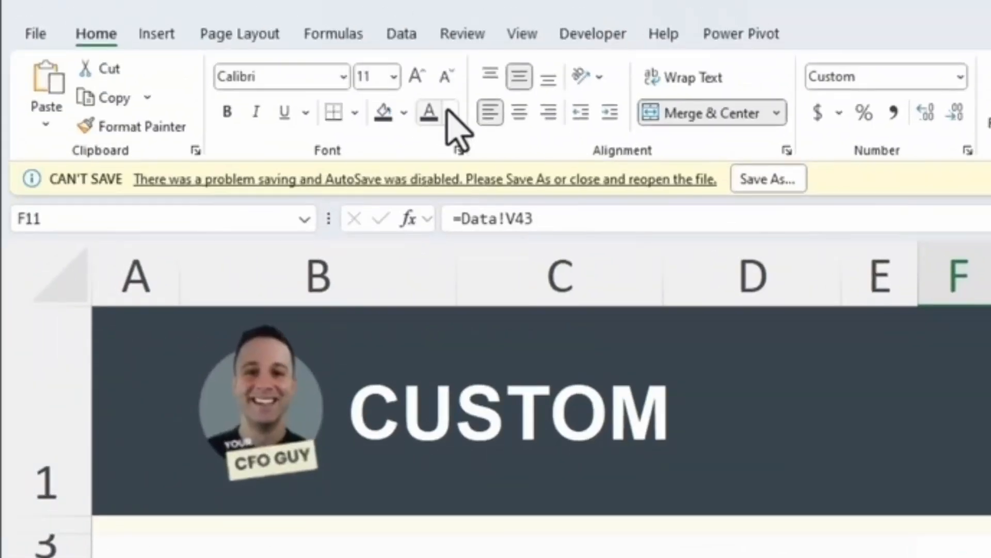
left_click(449, 112)
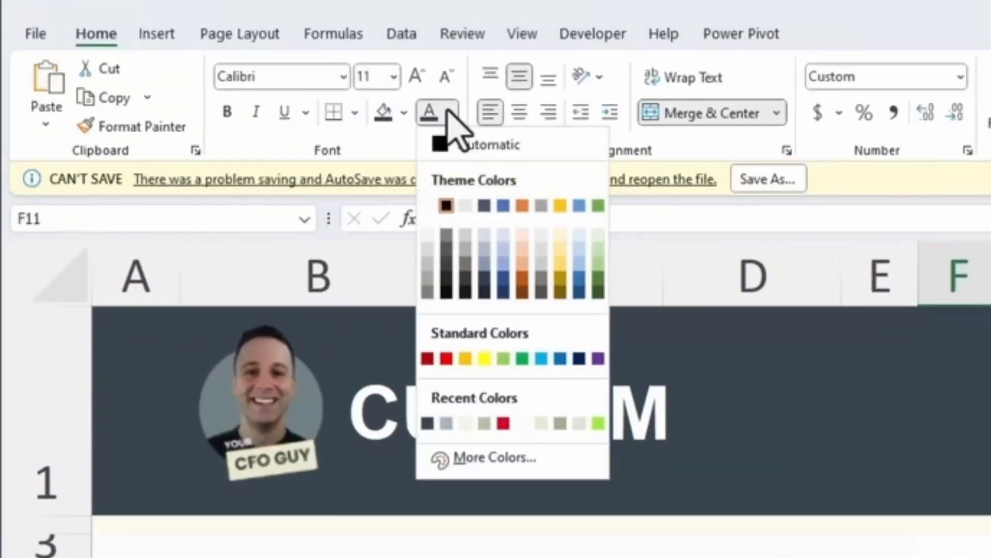
left_click(446, 420)
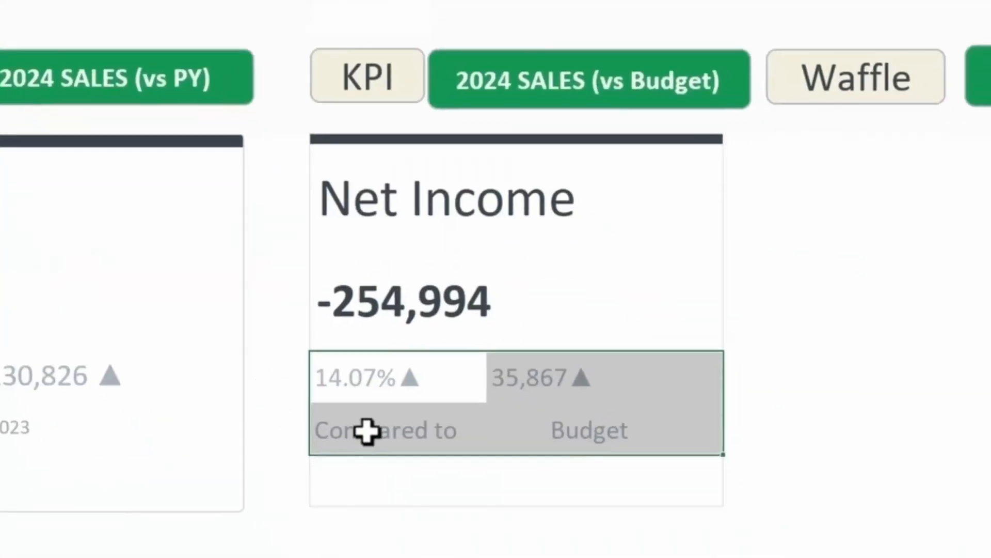
left_click_drag(346, 431, 691, 434)
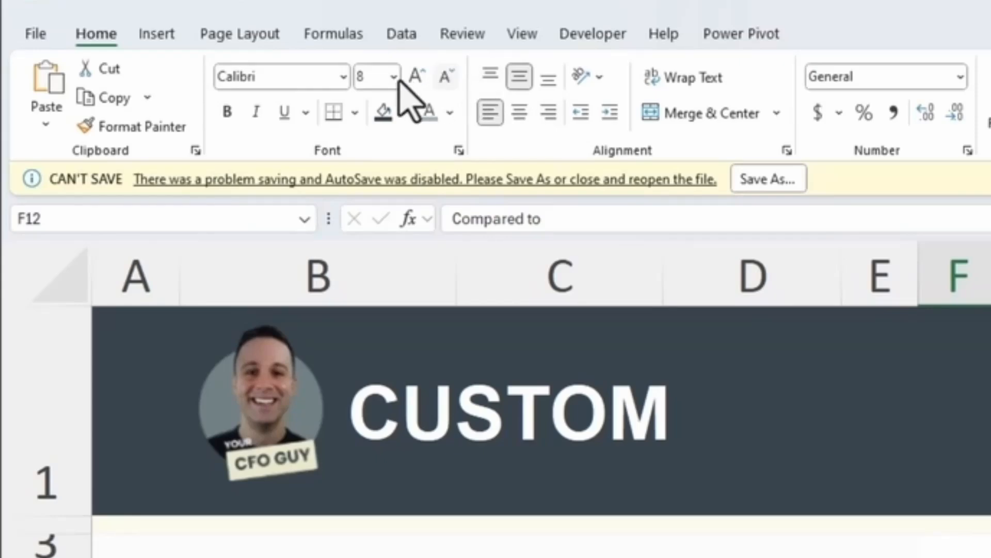
left_click(373, 77)
type("6")
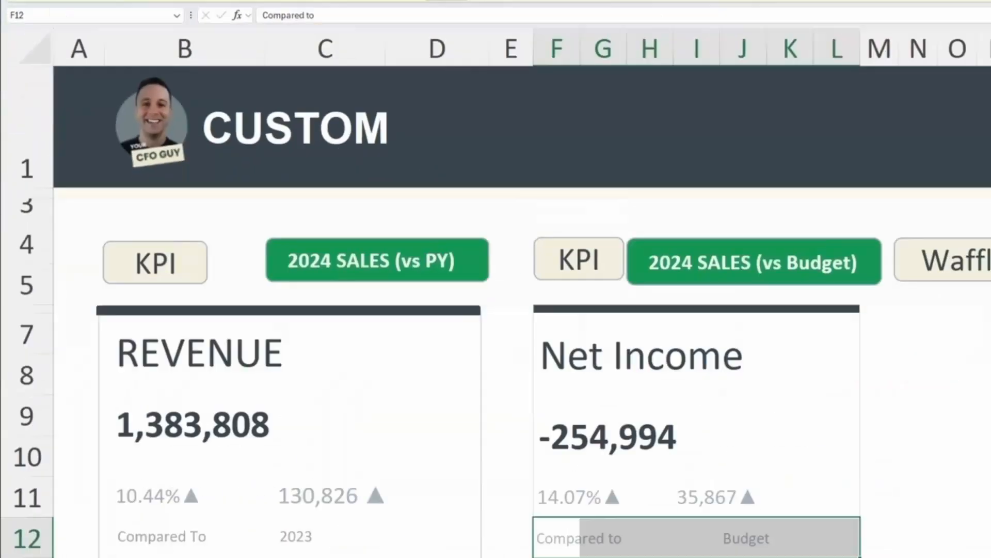
left_click(452, 444)
Step: Shrink row 13 to a thin strip at the base of the two KPI cards
left_click(19, 483)
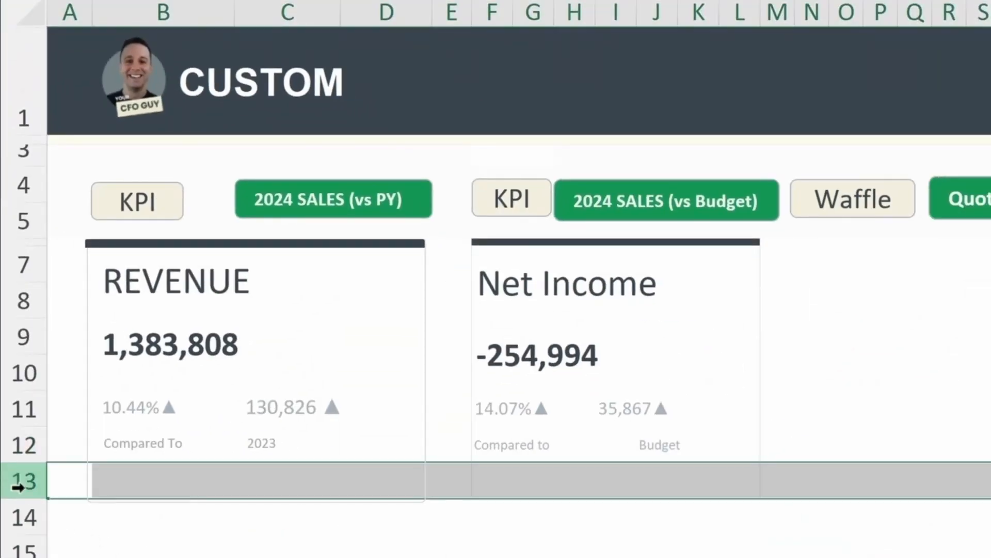
left_click_drag(26, 499, 18, 470)
left_click(158, 534)
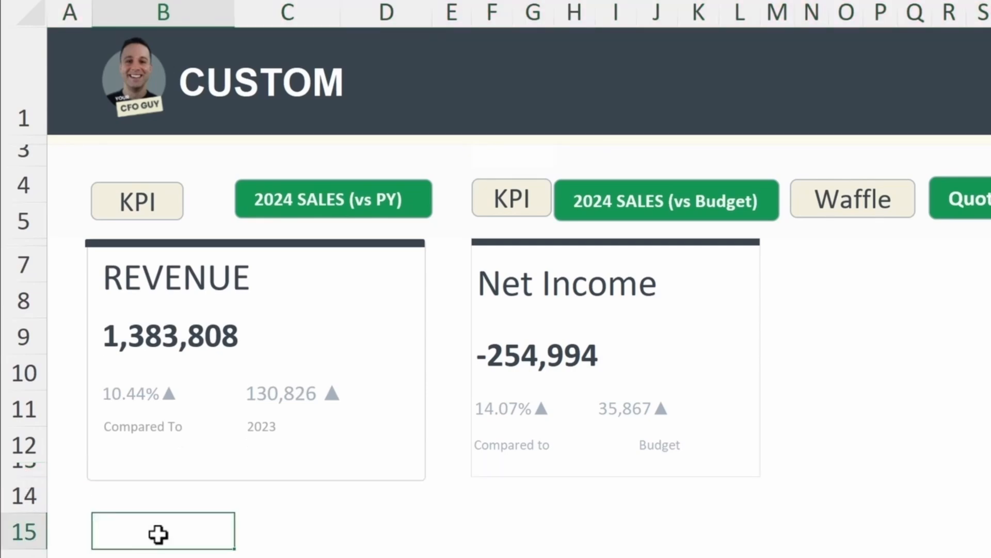
key("Up")
key("Right")
key("Right")
Step: Increase the indent of the Net Income card's contents in F7:L12
left_click(528, 281)
left_click_drag(532, 331, 540, 438)
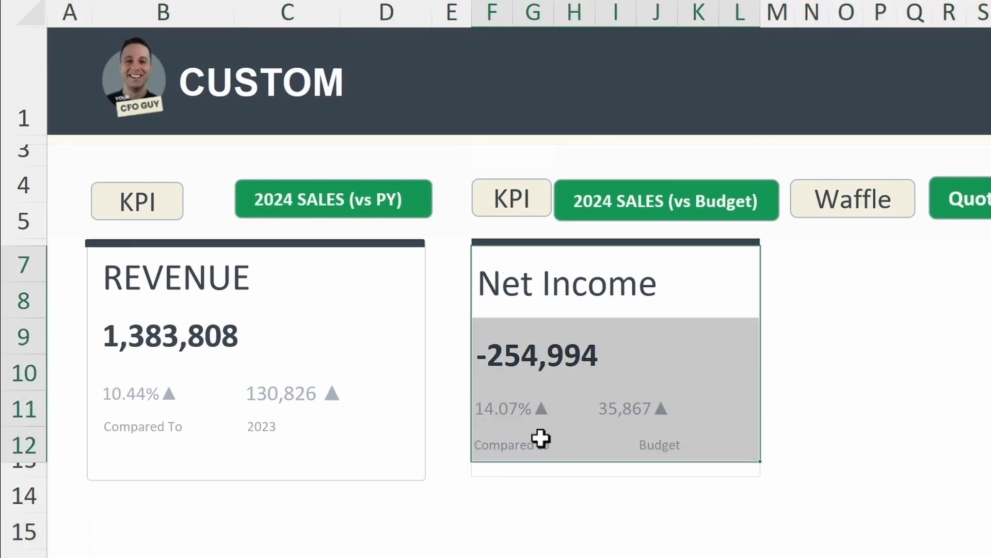
left_click(494, 255)
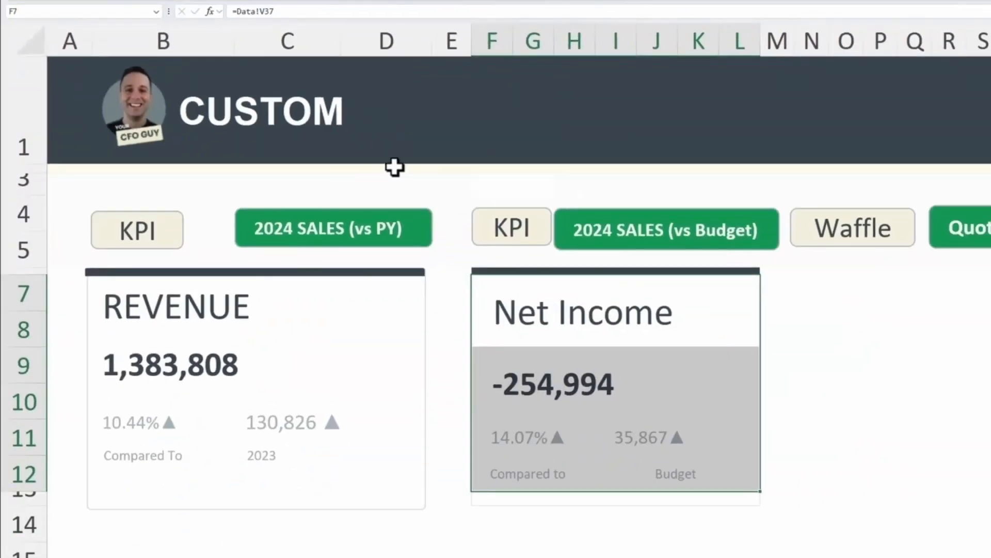
Step: Narrow columns B to D to one equal width beneath the Revenue card
left_click(394, 166)
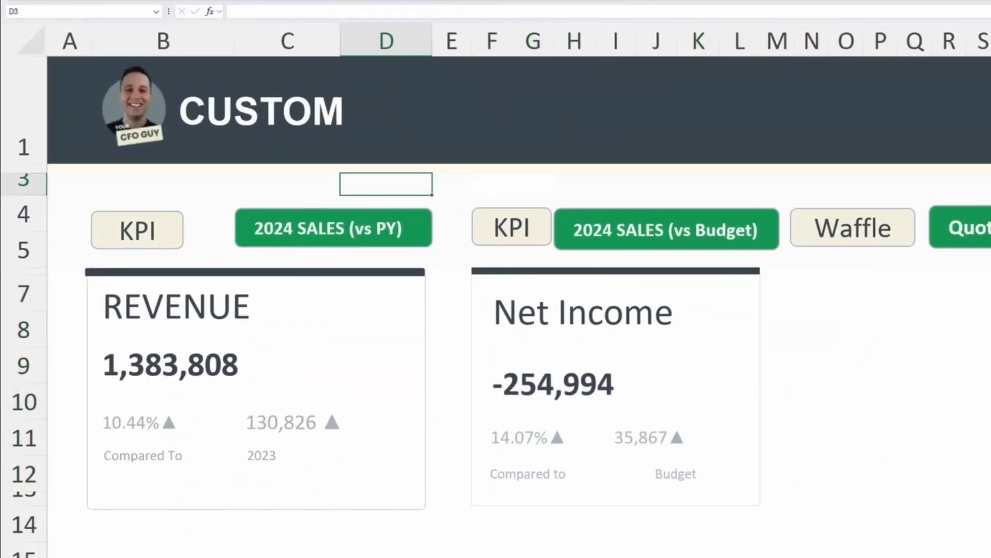
left_click_drag(131, 31, 425, 40)
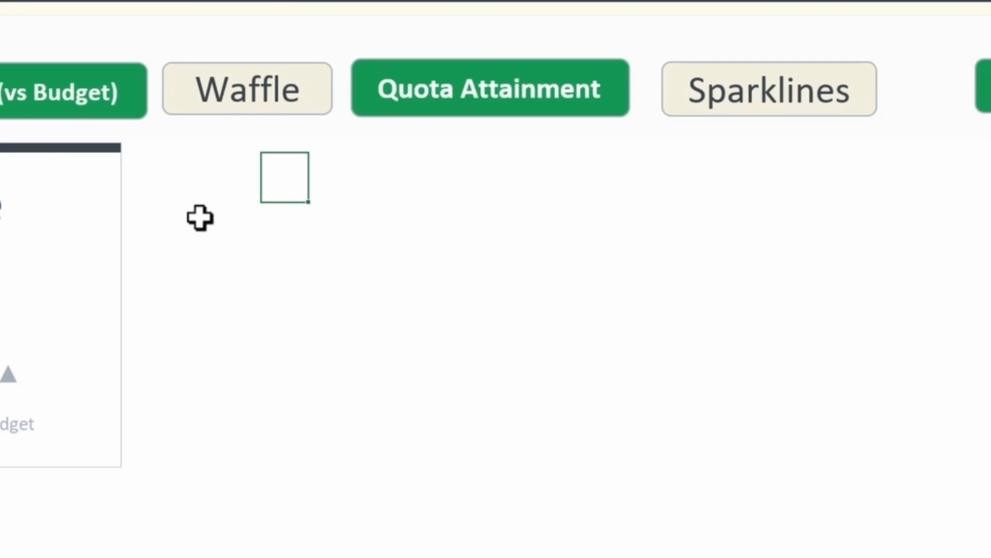
Step: Outline the range N7:W17 with outside borders as the frame for the waffle chart card
left_click(199, 151)
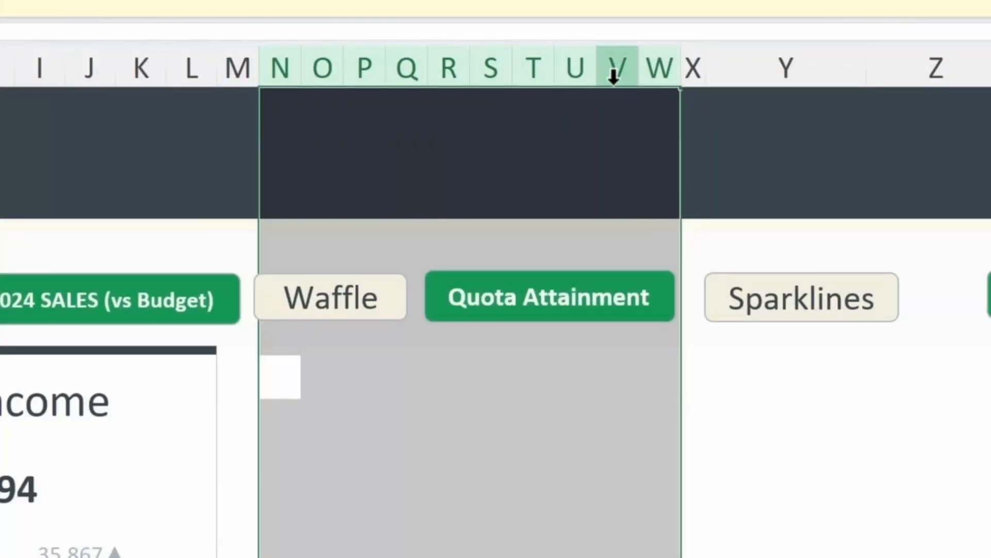
left_click_drag(280, 367, 278, 557)
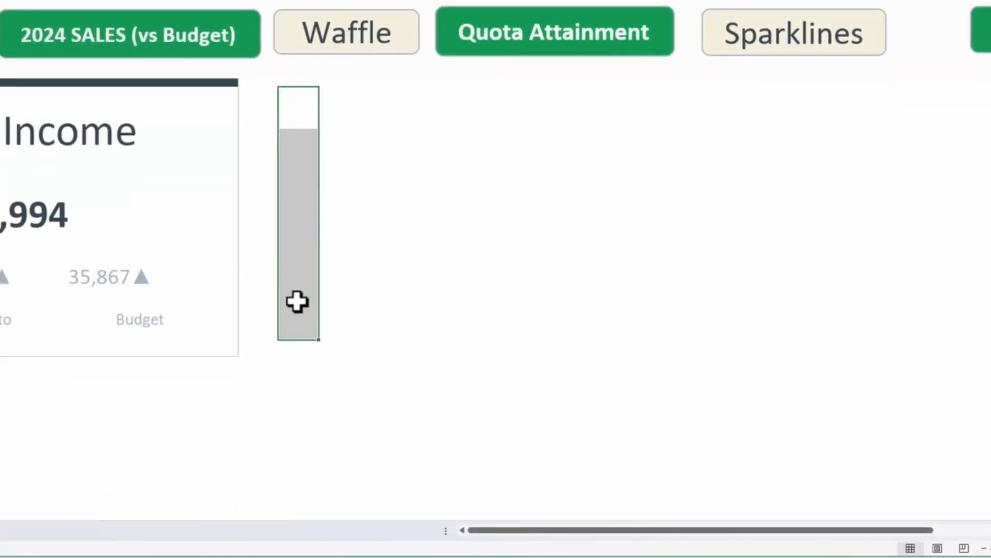
left_click_drag(297, 302, 609, 447)
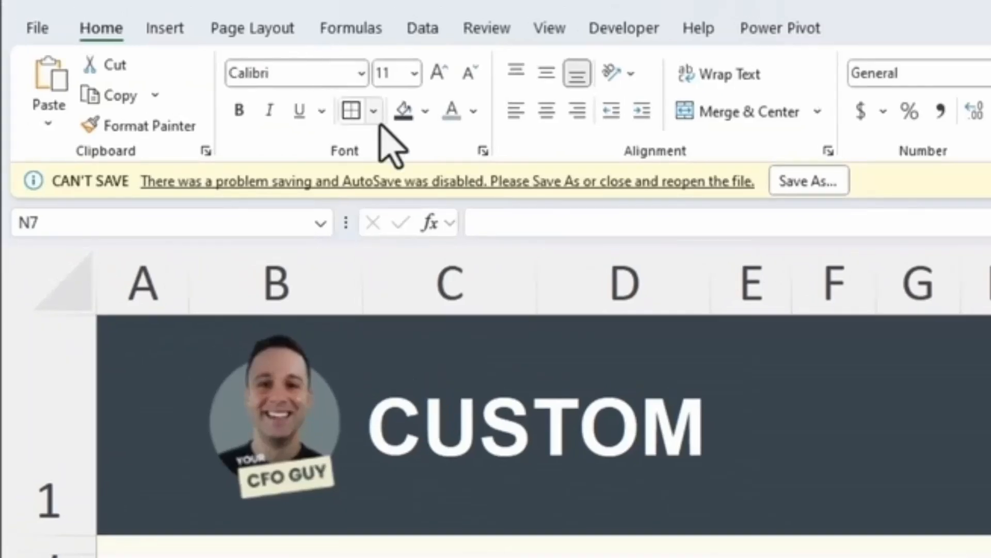
left_click(380, 125)
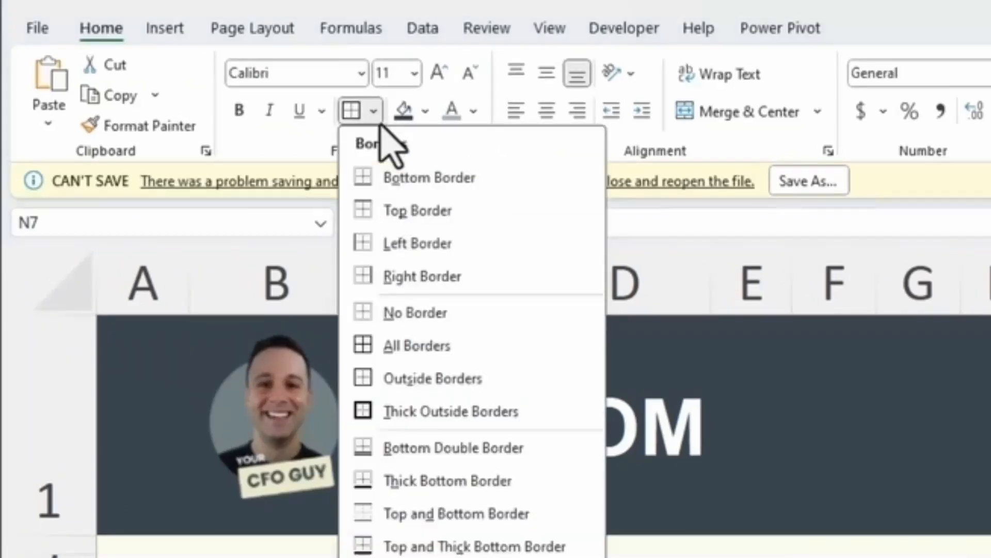
left_click(409, 383)
left_click(622, 319)
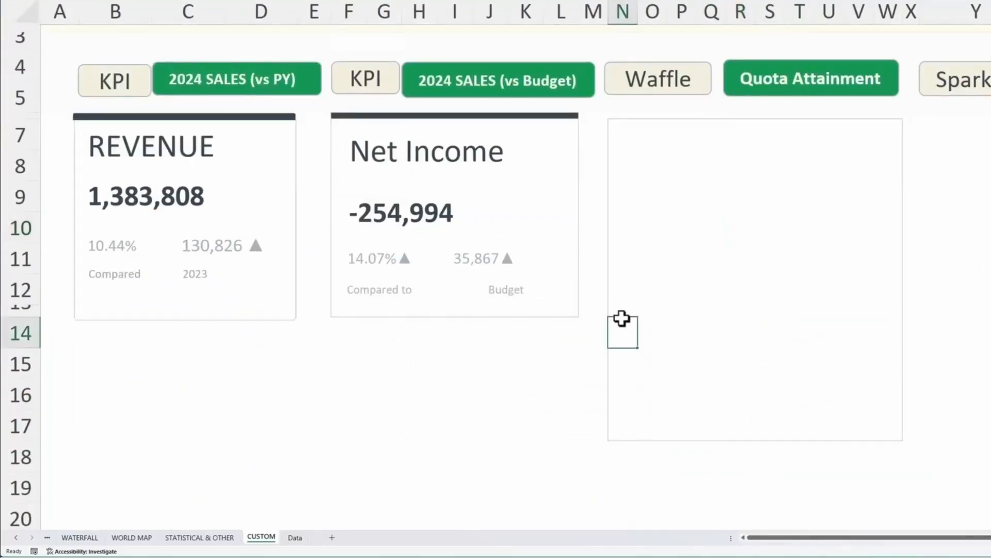
Step: Extend the Net Income card's outline down through F13:L17 so it ends level with the waffle frame
left_click(14, 129)
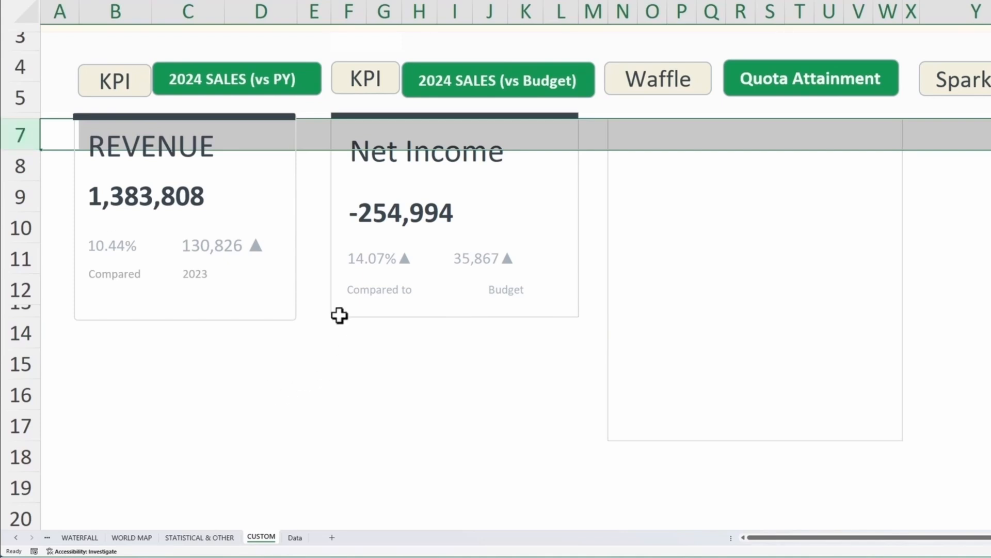
left_click_drag(338, 312, 567, 432)
left_click(262, 394)
Step: Try a much smaller row height on rows 7 to 17 and undo it
left_click_drag(18, 128, 49, 396)
right_click(19, 145)
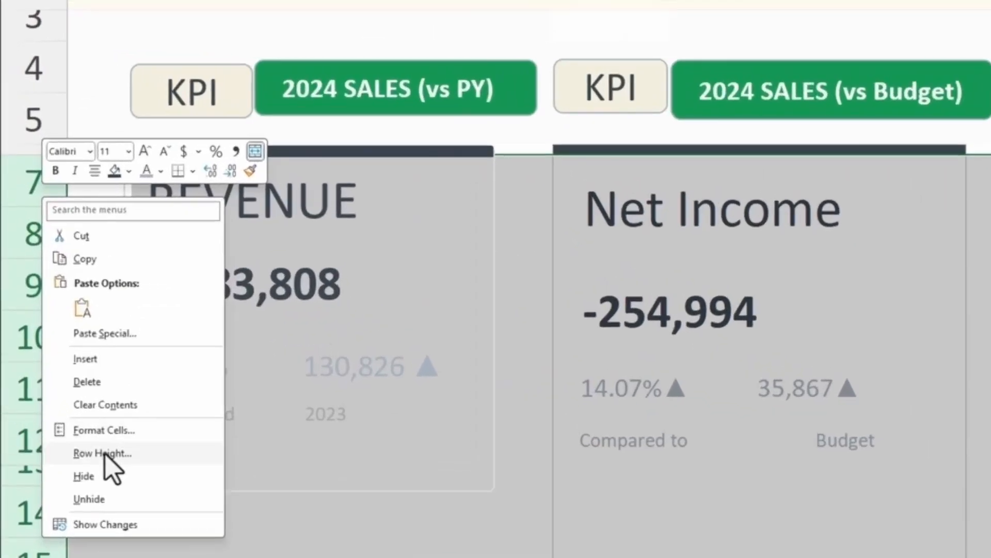
left_click(62, 298)
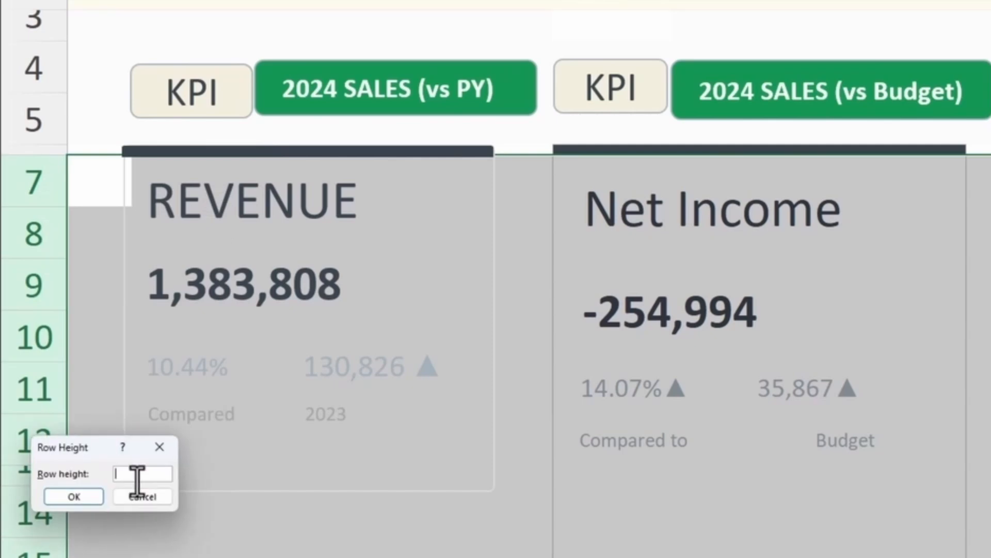
key("Return")
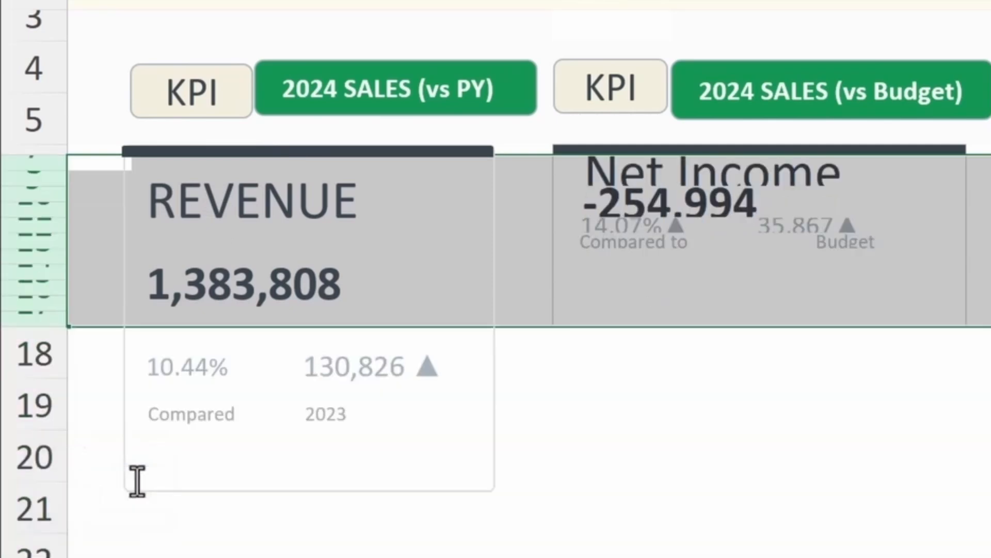
key("ctrl+z")
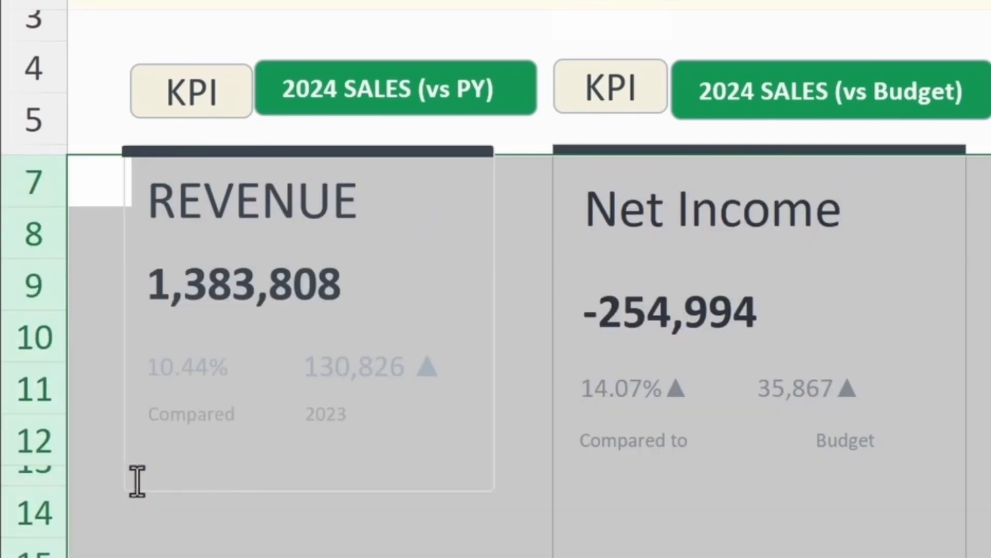
Step: Set the height of rows 7 to 17 to 10.5
left_click(137, 482)
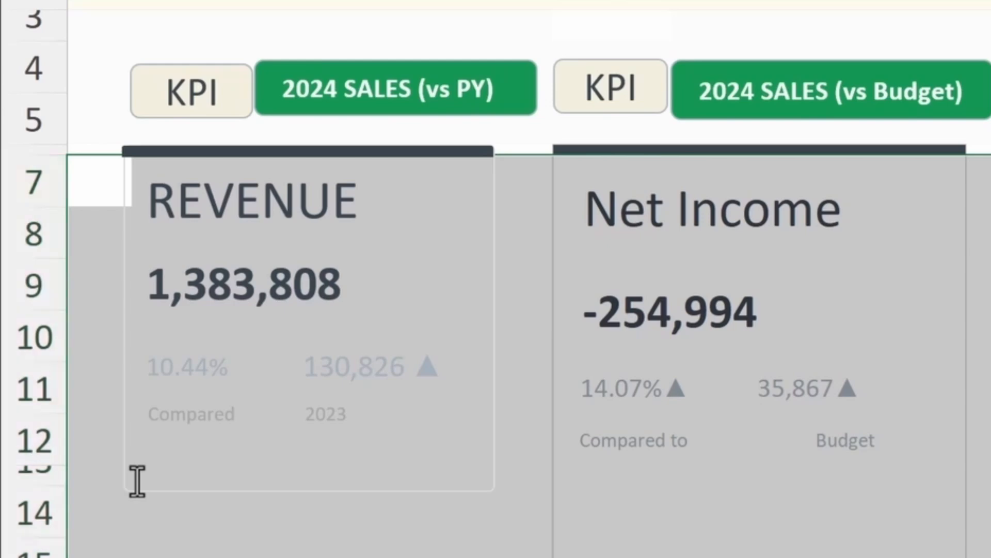
key("alt+h")
key("o")
key("h")
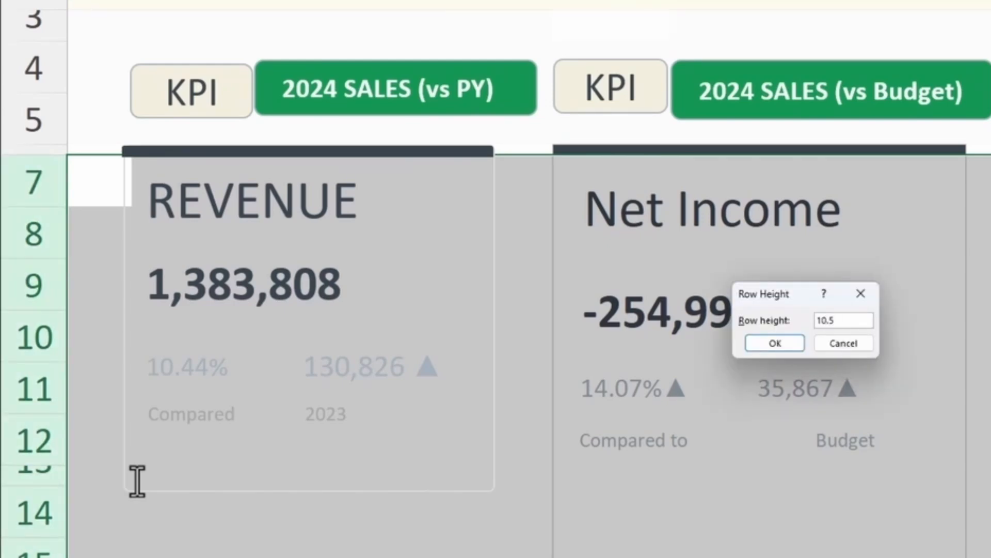
key("Return")
left_click(434, 555)
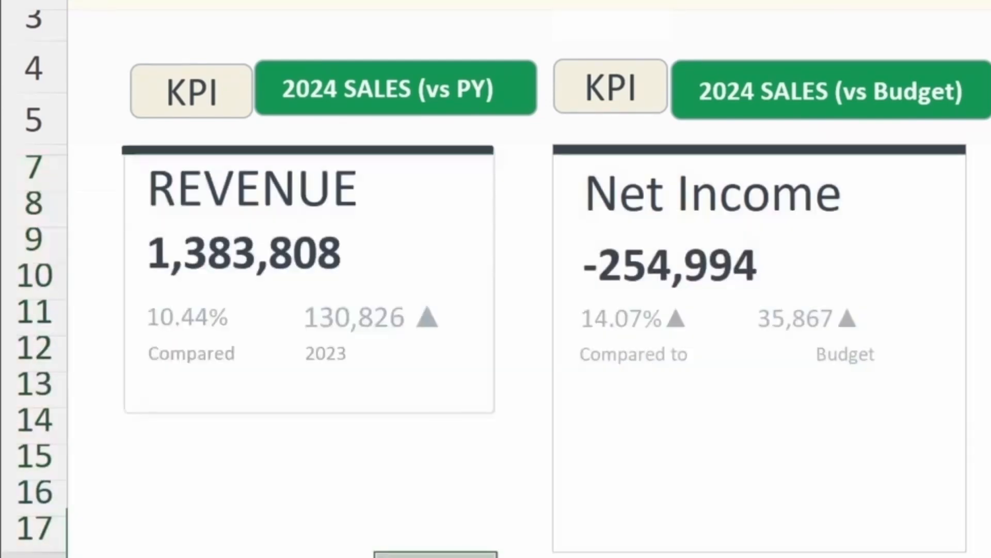
left_click(620, 355)
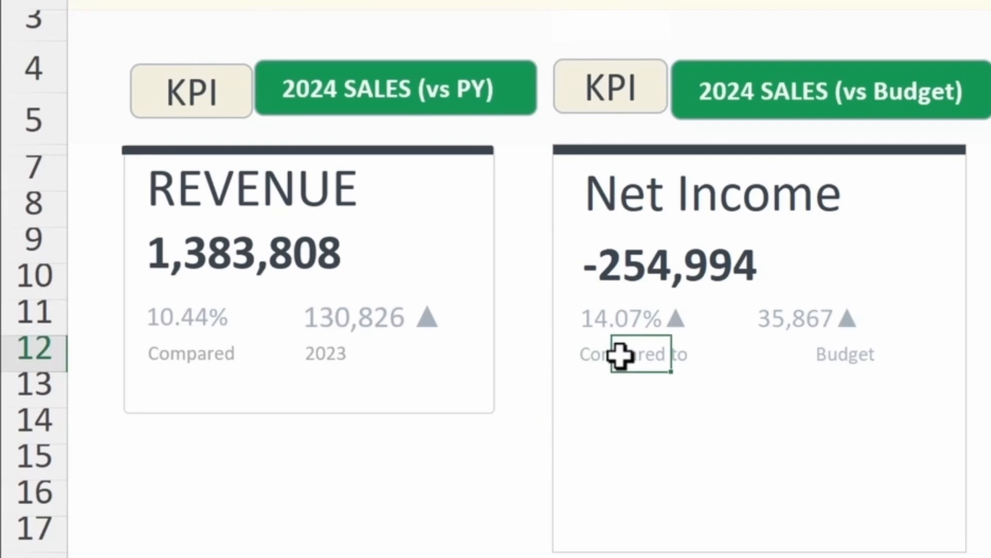
Step: Stretch the Revenue card's background shape down to the end of row 17, level with the Net Income card
left_click(287, 417)
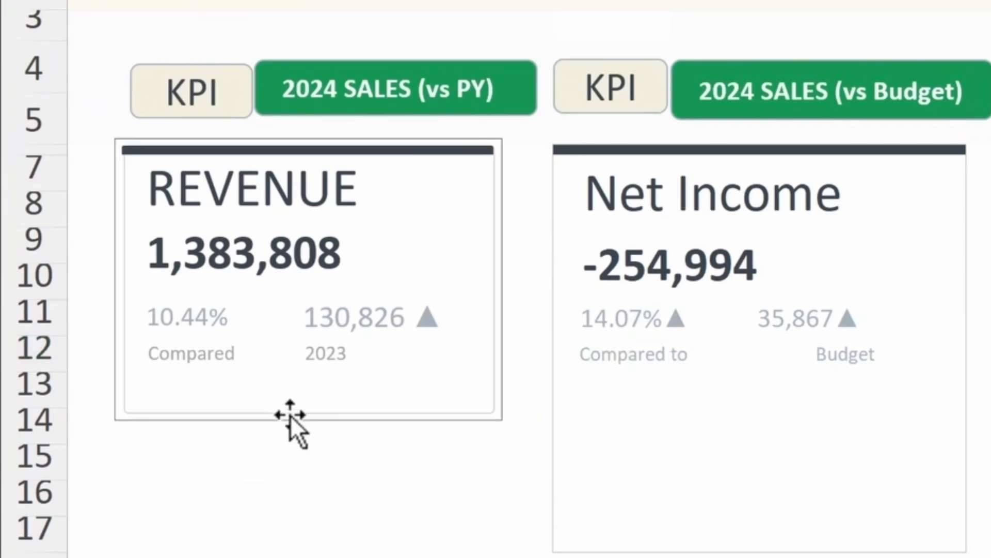
left_click_drag(306, 413, 308, 546)
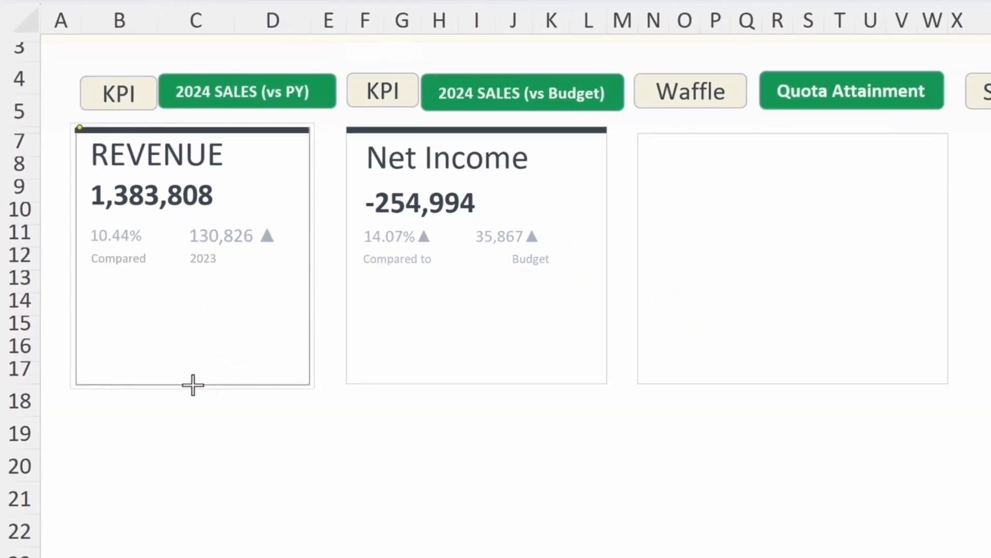
left_click(196, 465)
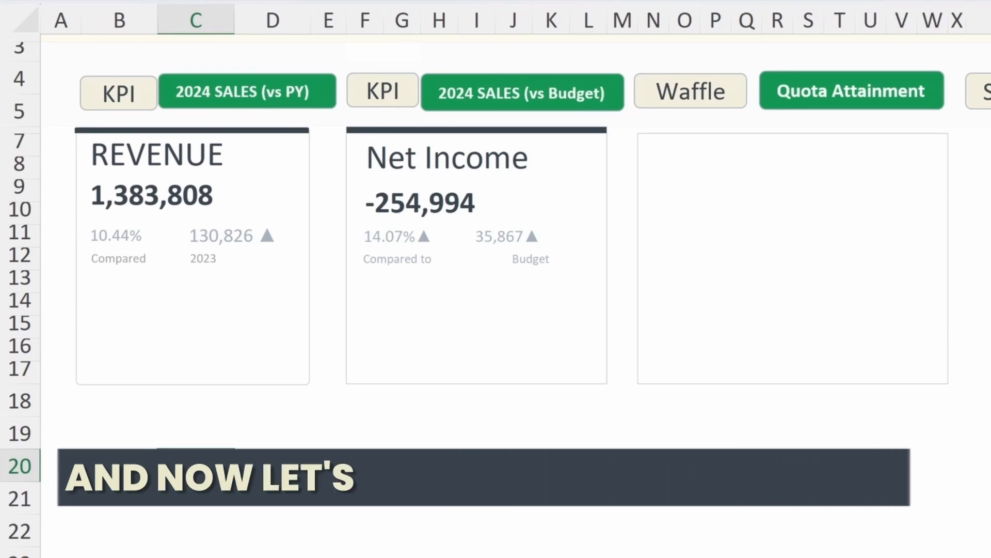
Step: Fill N6:W6 directly above the waffle frame with the dark blue-grey header colour
scroll(582, 247, "right", 5)
scroll(88, 137, "right", 3)
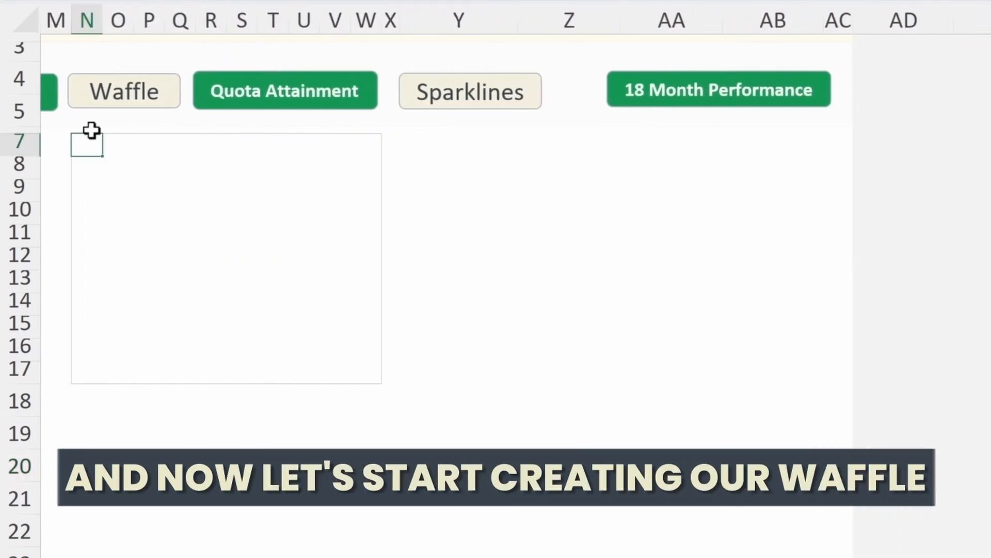
left_click_drag(88, 133, 329, 130)
left_click_drag(368, 253, 408, 253)
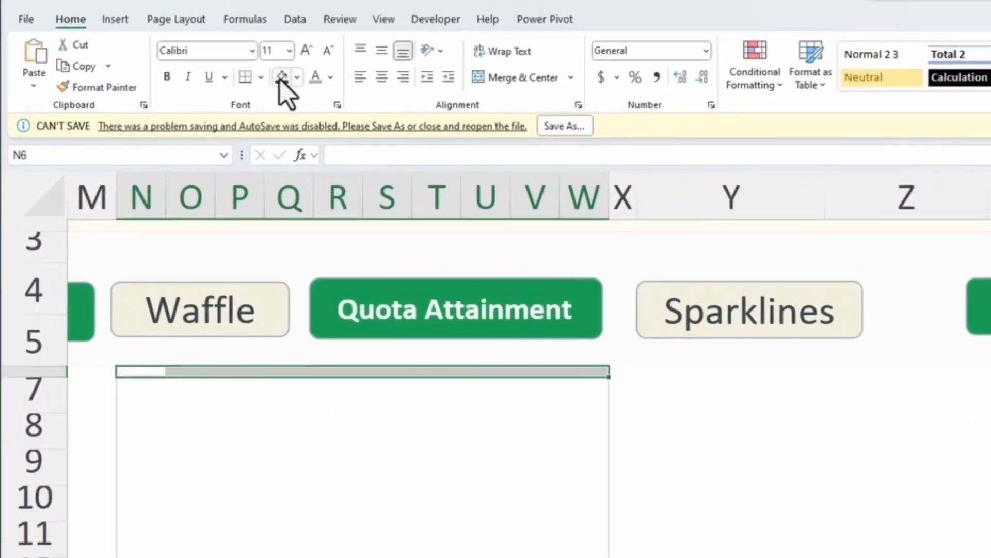
left_click(196, 48)
left_click(113, 339)
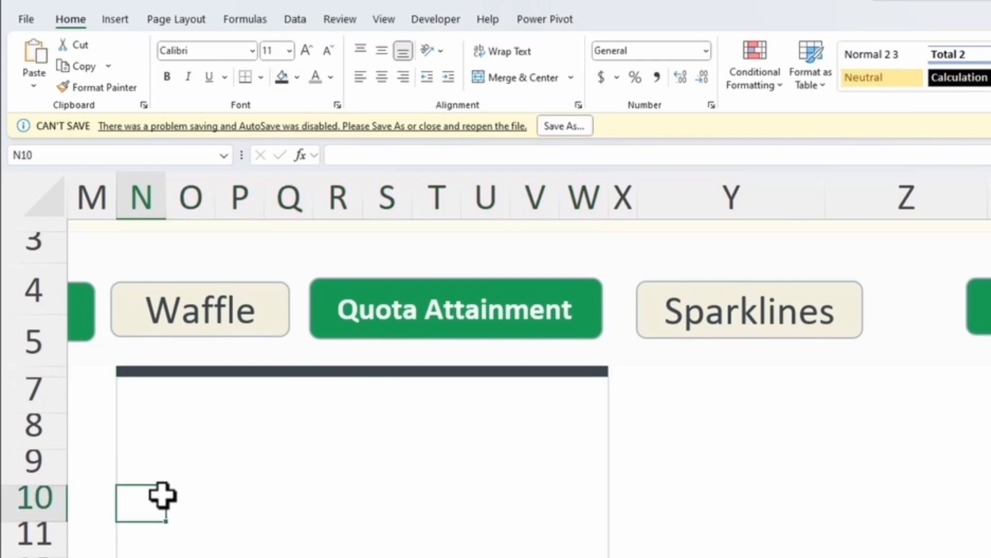
Step: Enter =SEQUENCE(10,10) in N7 to generate the 10-by-10 number grid inside the waffle frame
left_click(131, 395)
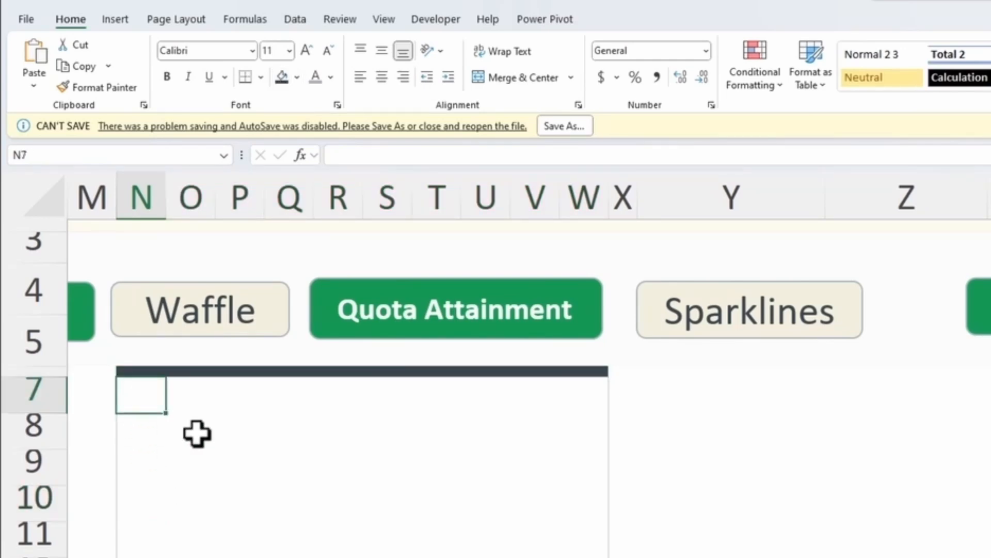
left_click_drag(197, 434, 482, 518)
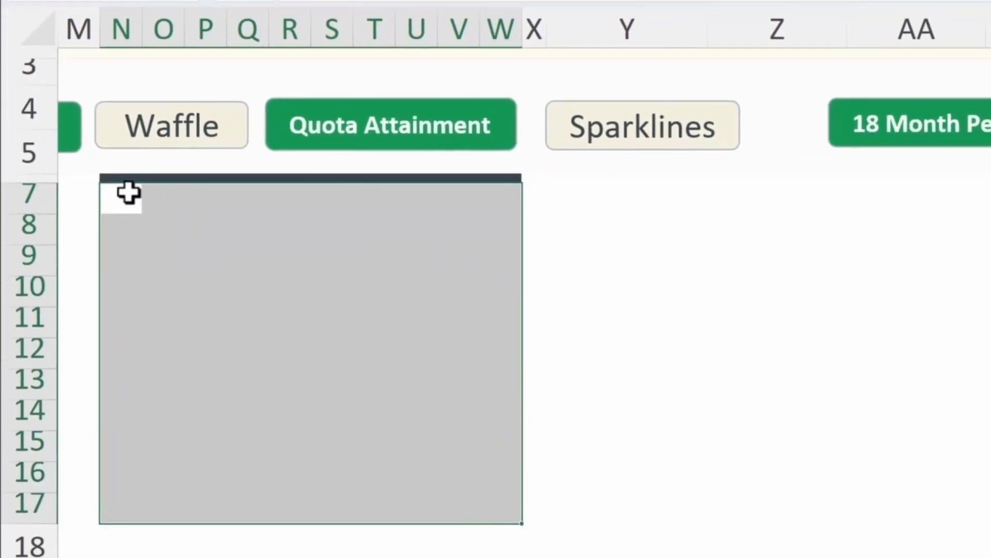
left_click(128, 193)
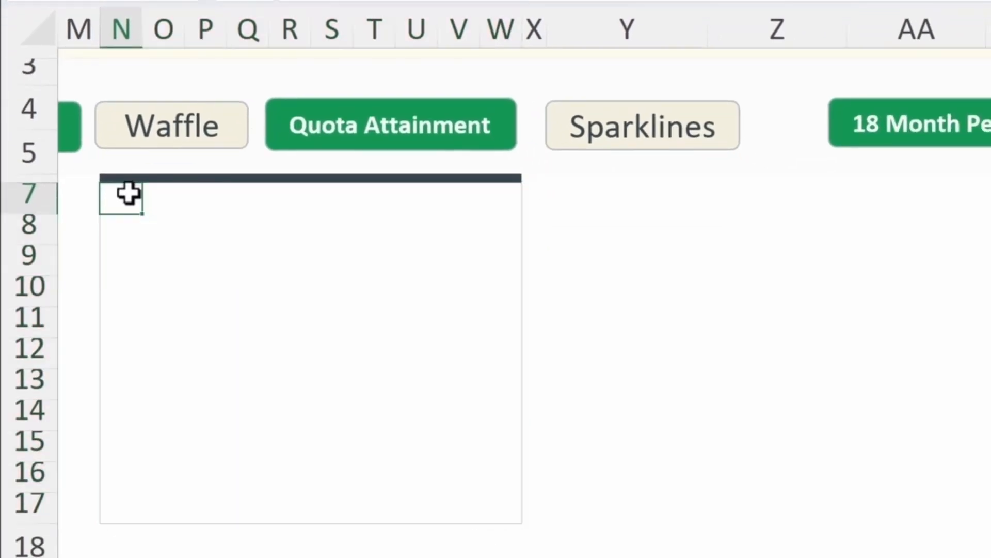
type("=sequence")
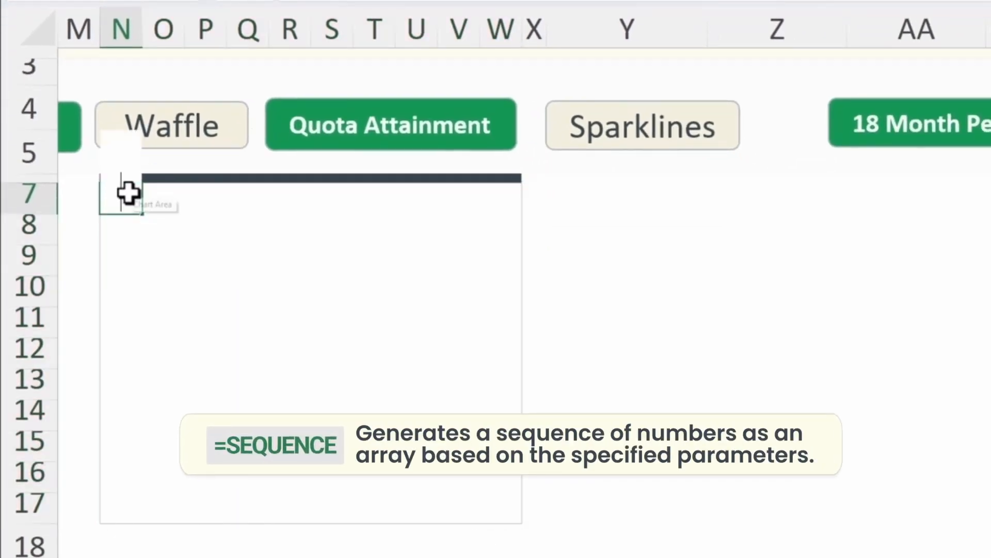
key("Tab")
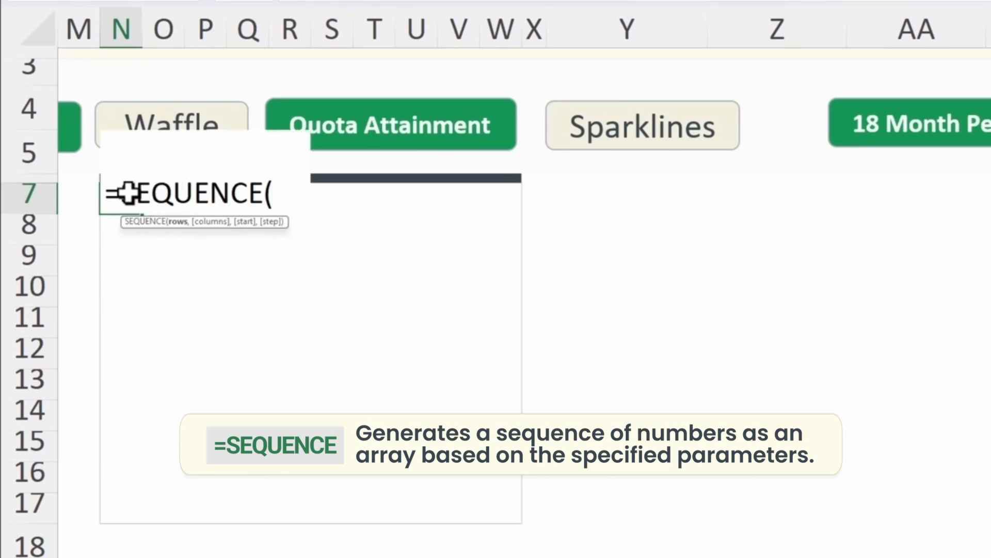
type("10,1")
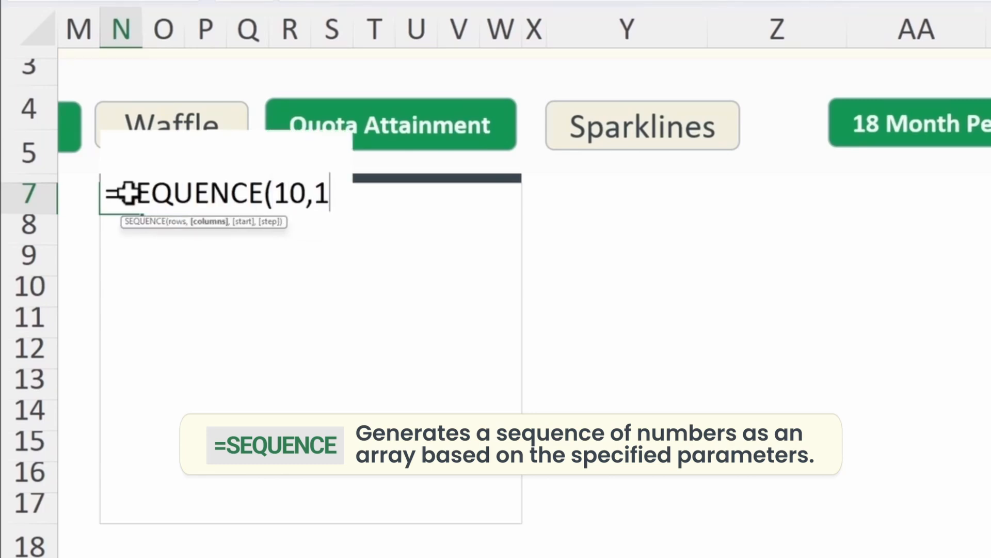
type("0)")
key("Return")
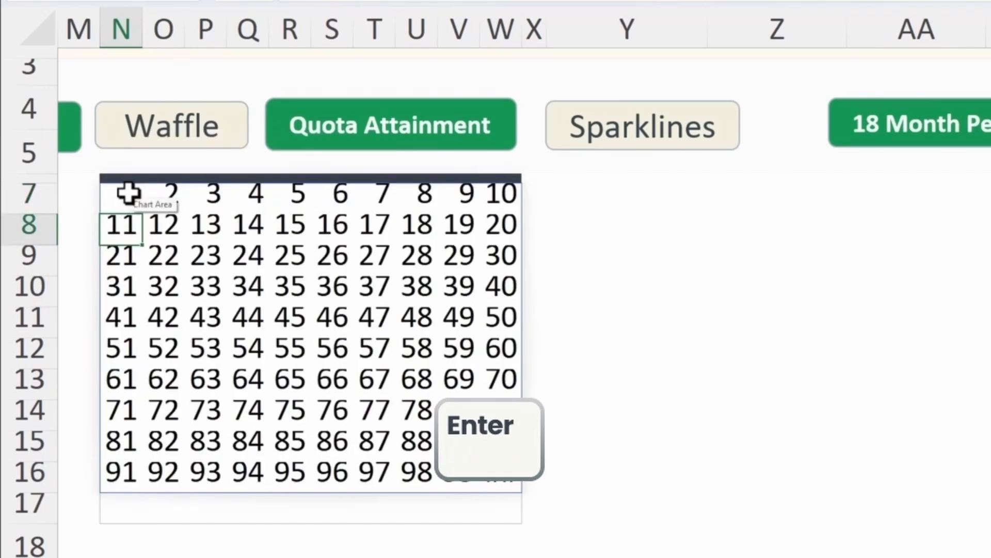
Step: Reduce the font size of the whole number grid in N7:W16 to 8
key("Up")
key("Right")
key("Right")
key("Right")
key("Right")
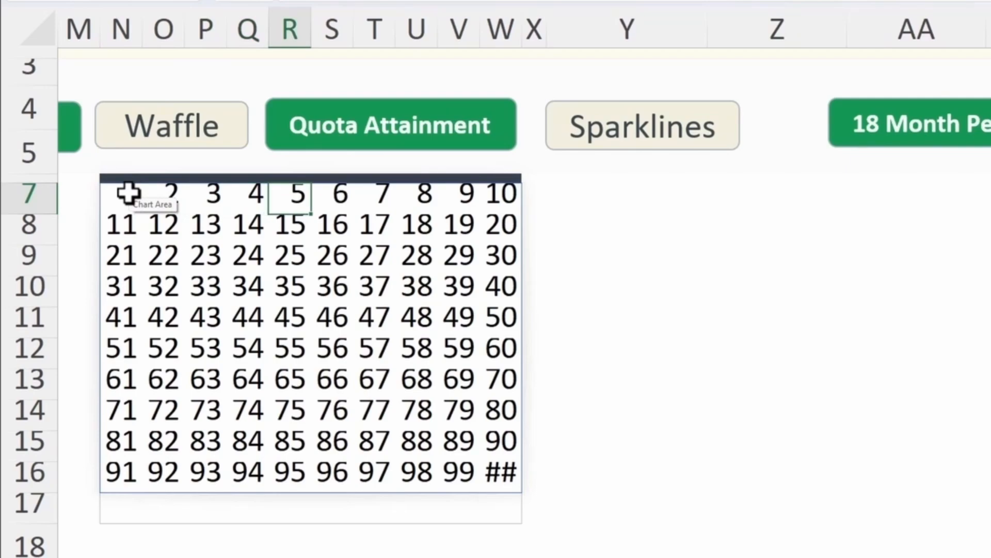
left_click(222, 513)
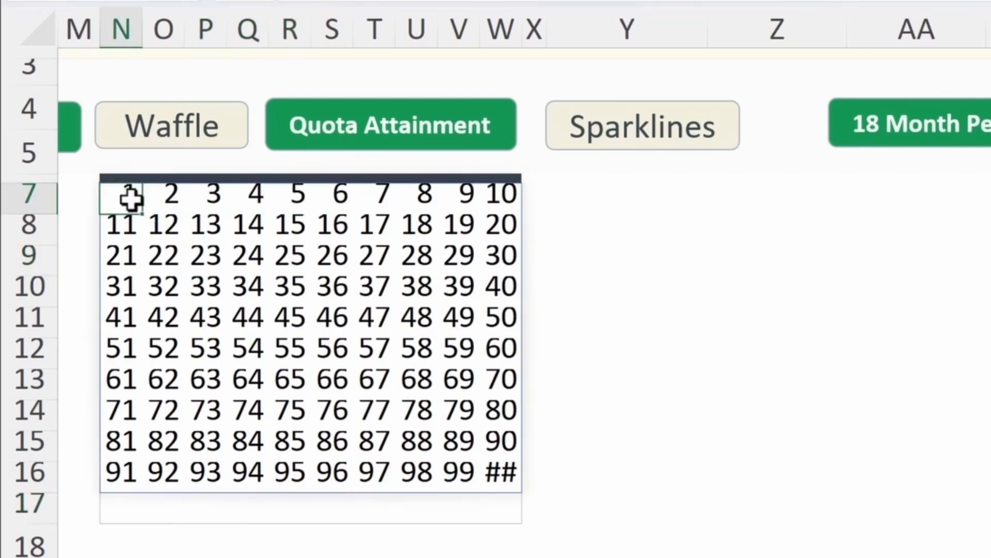
left_click_drag(133, 199, 504, 475)
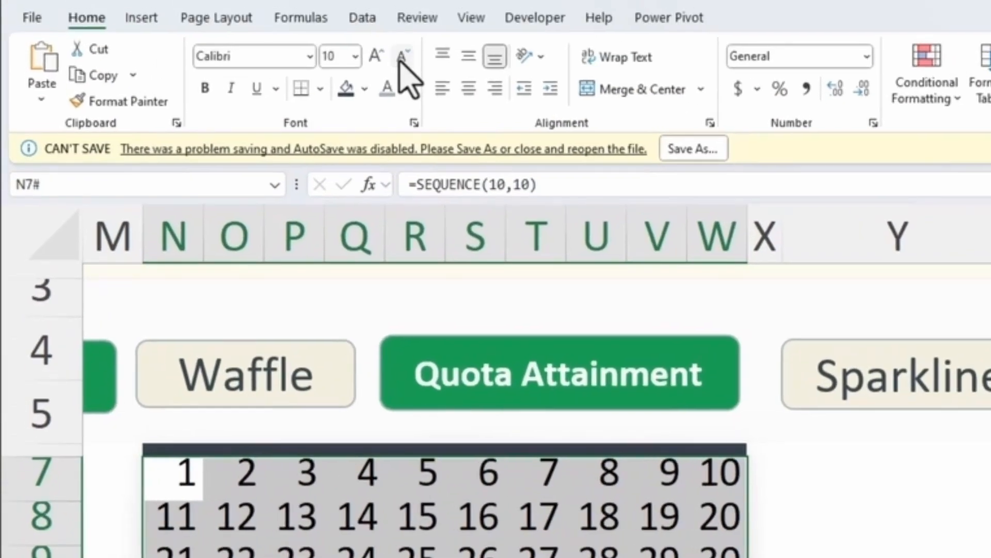
left_click(402, 55)
left_click(403, 56)
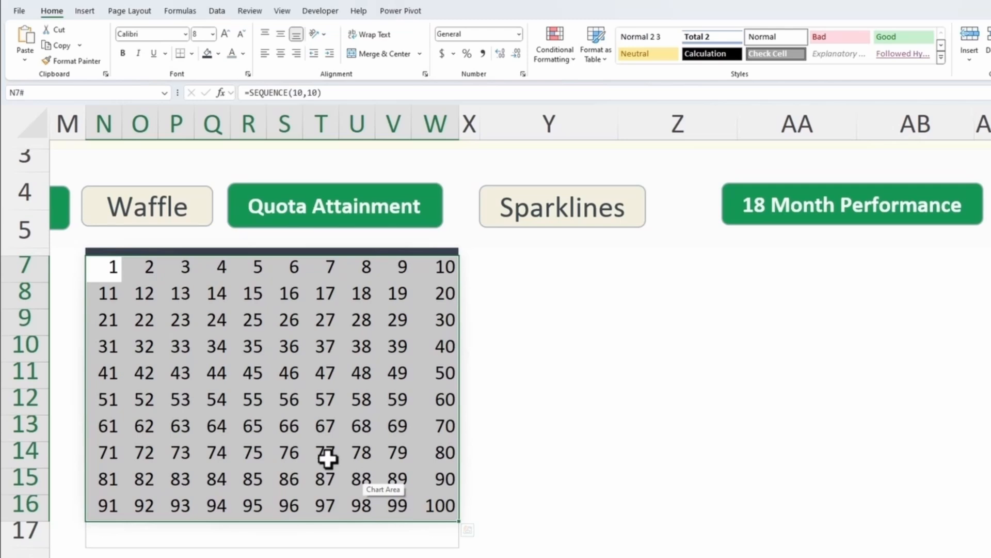
Step: Hide the numbers in N7:W16 by applying the custom number format ;; to the grid
key("ctrl+1")
left_click(450, 366)
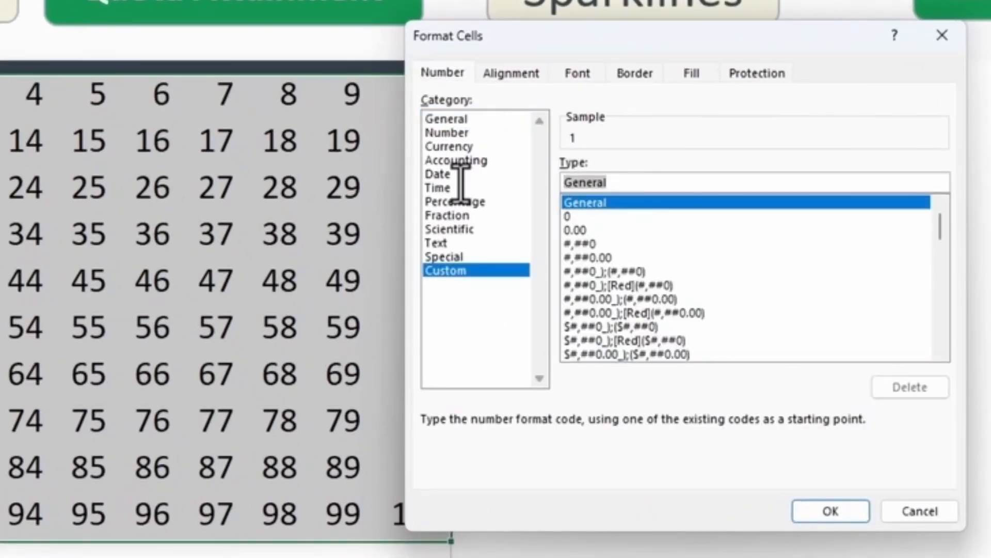
type(";;")
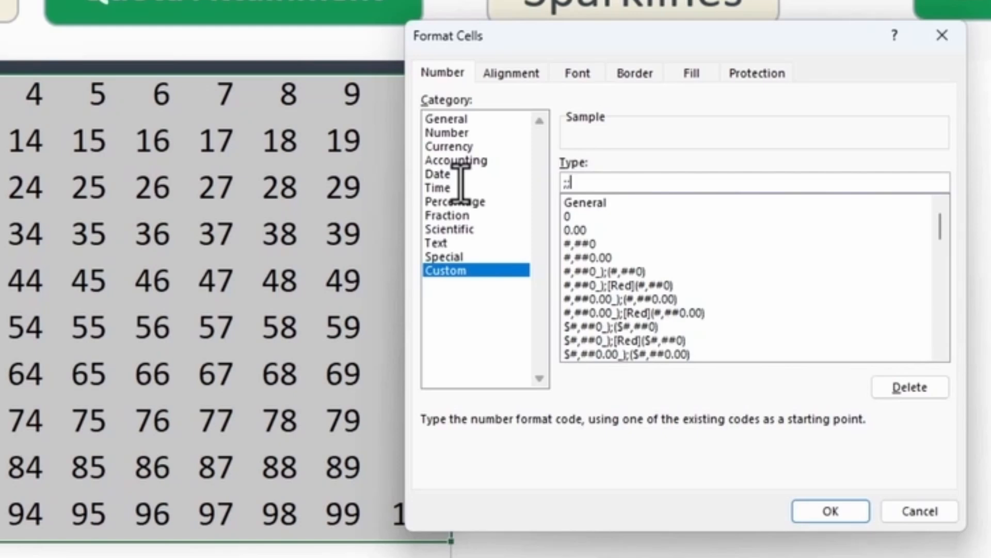
left_click(831, 510)
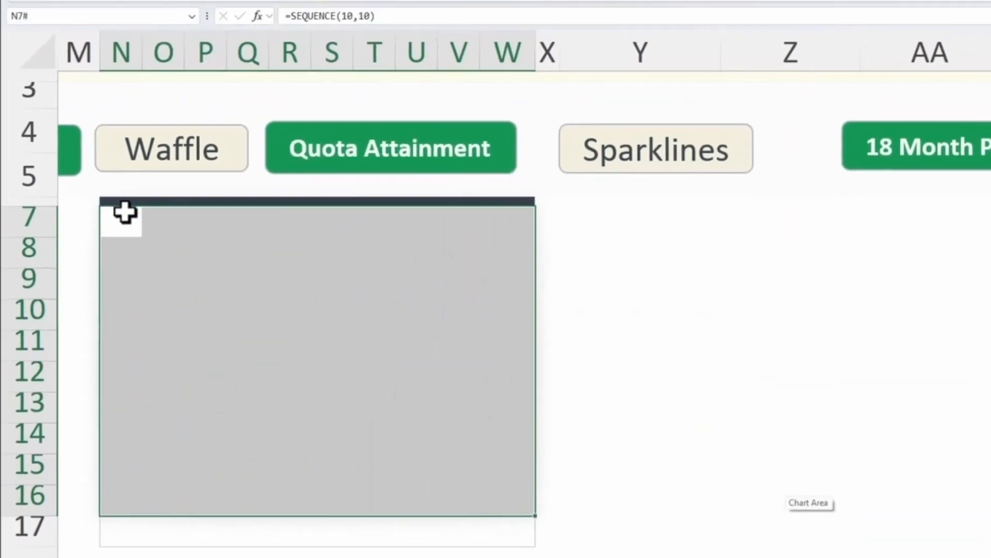
Step: Create a formula-based conditional formatting rule for N7:W16 with the condition =N7<=(Data!BE$14*100)
left_click(127, 223)
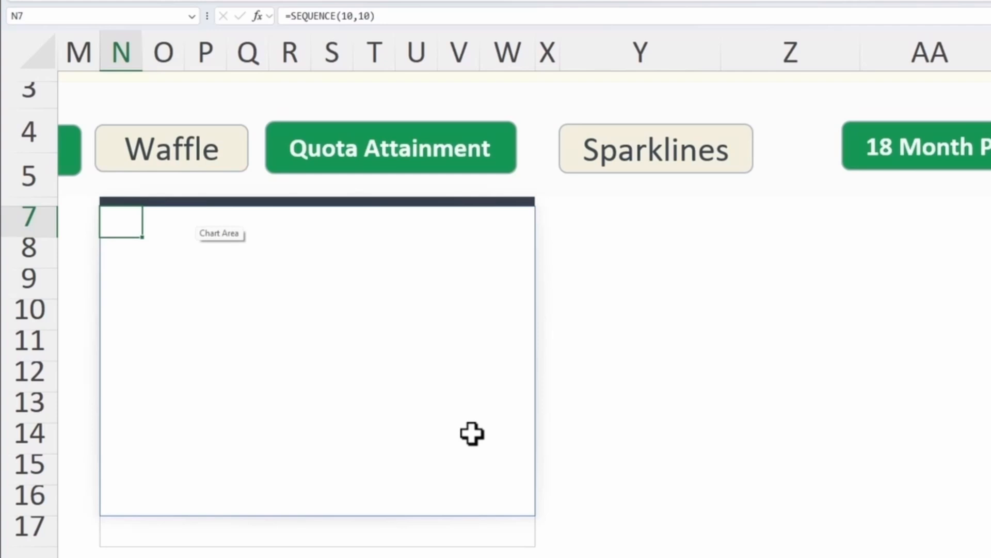
left_click(520, 511, "shift")
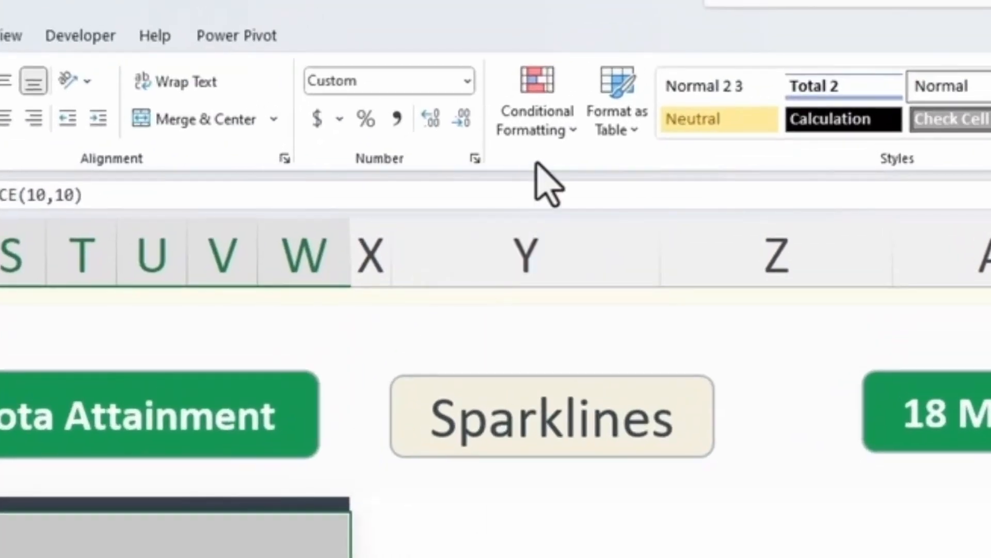
left_click(540, 134)
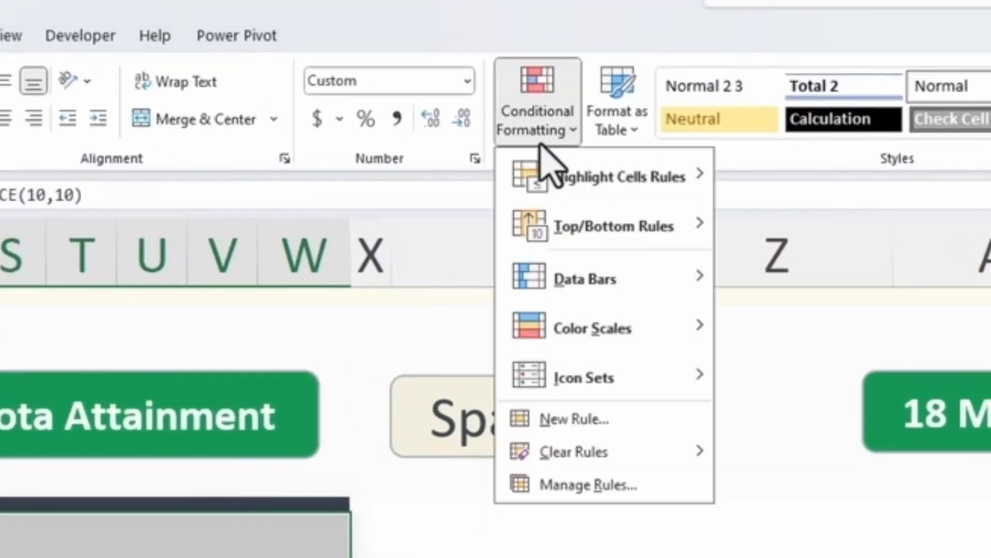
left_click(580, 418)
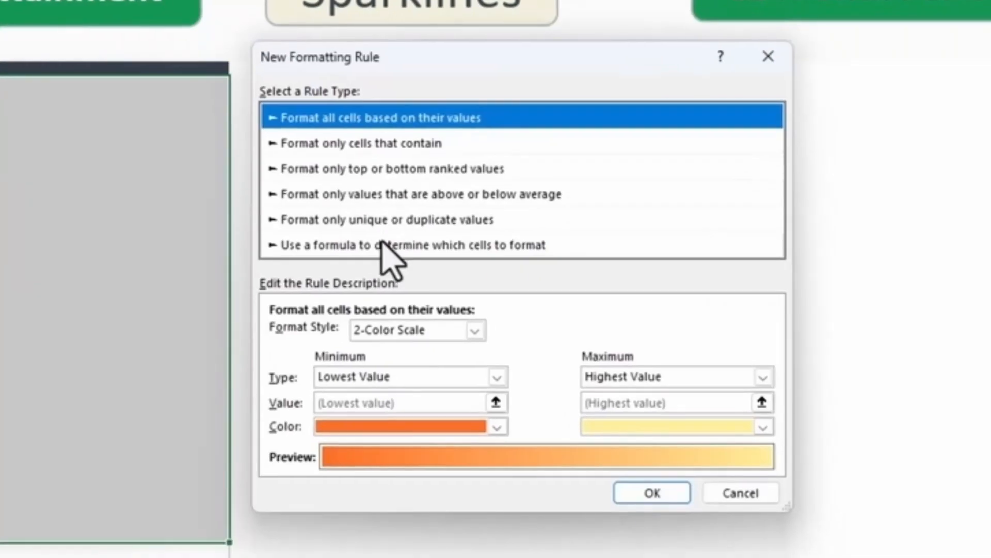
left_click(385, 246)
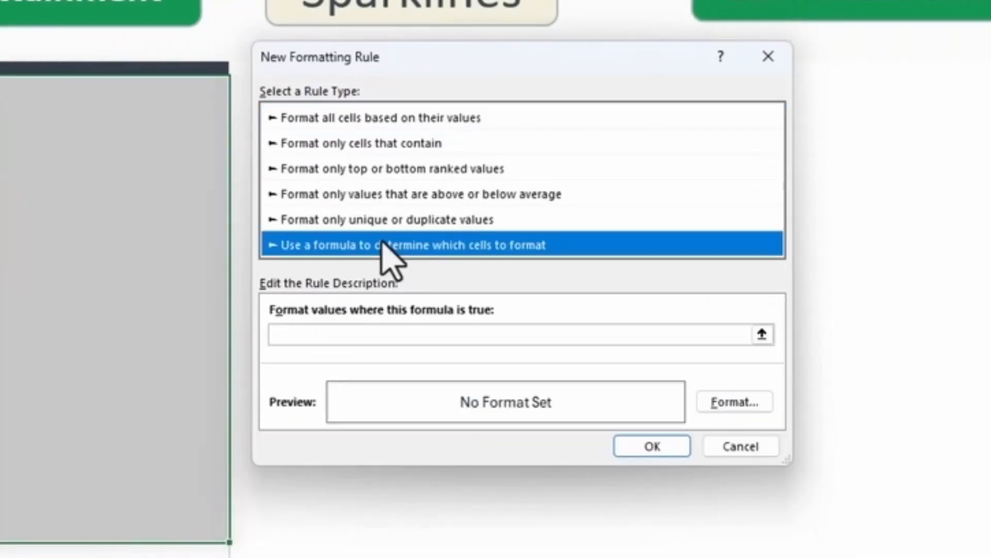
left_click(761, 335)
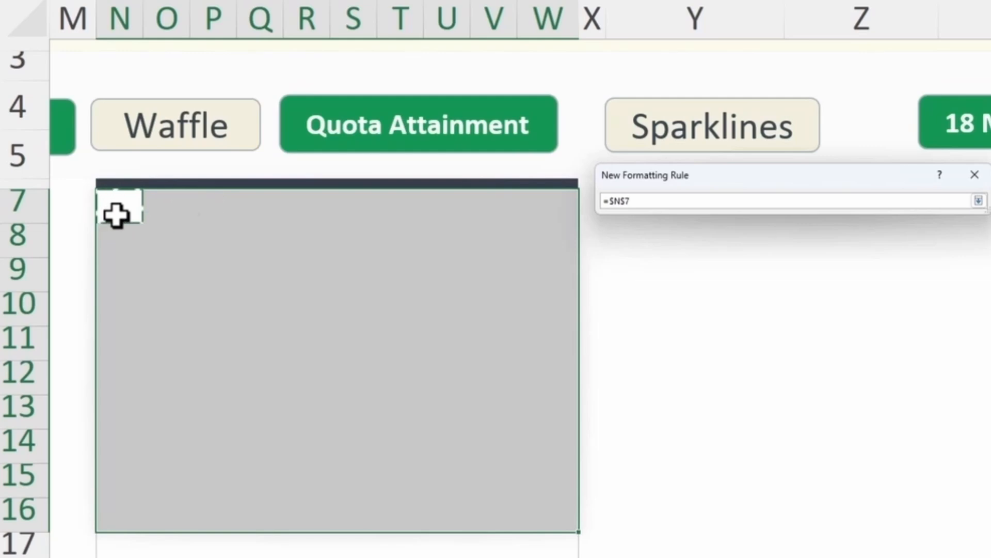
key("F4")
key("Return")
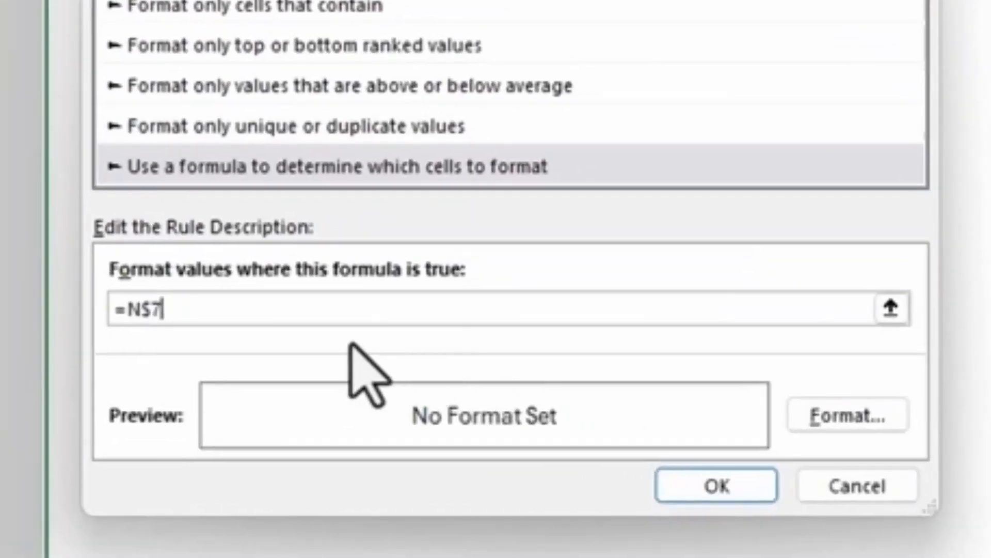
key("F4")
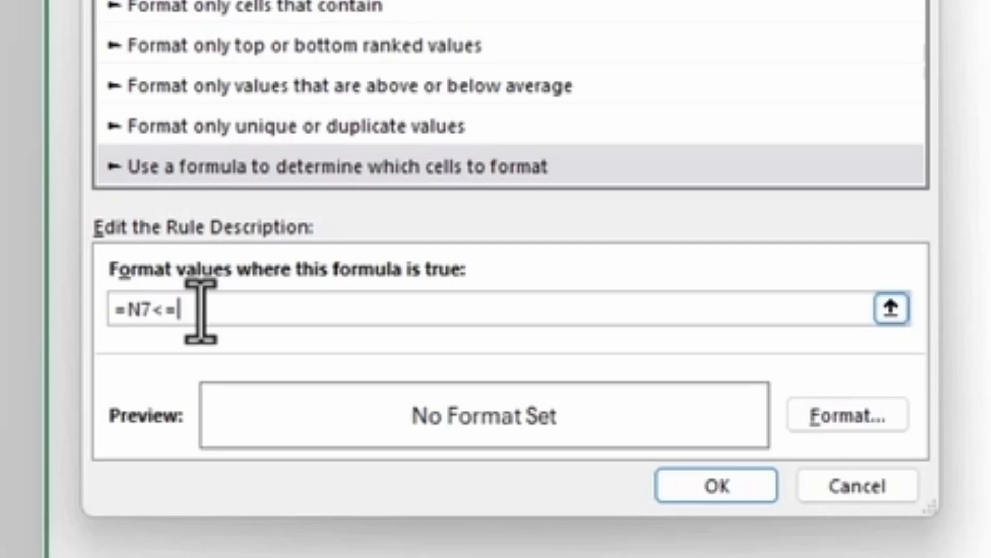
type("<=")
left_click(450, 522)
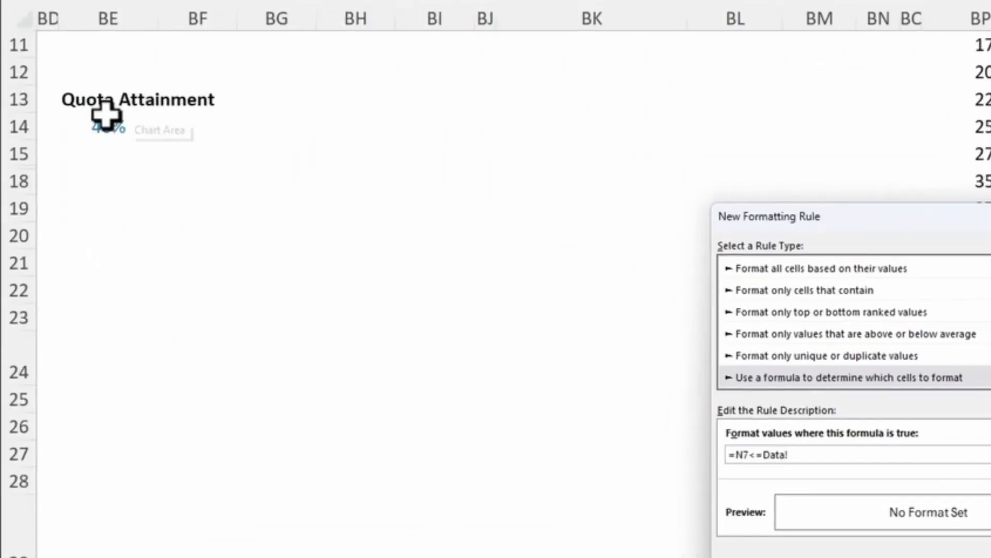
left_click(98, 133)
key("F4")
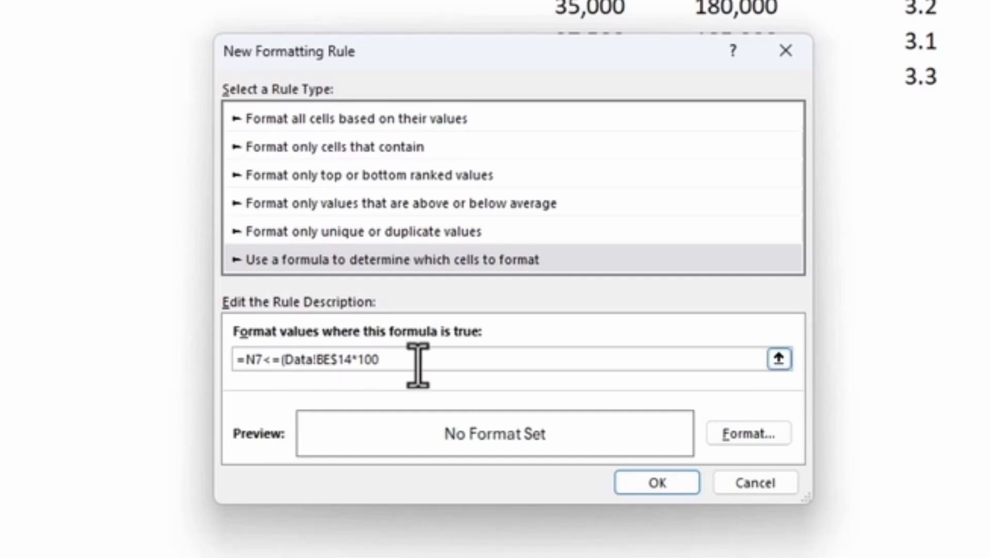
Step: Give the conditional formatting rule a white outline border without a fill colour and apply it to the grid
left_click(743, 435)
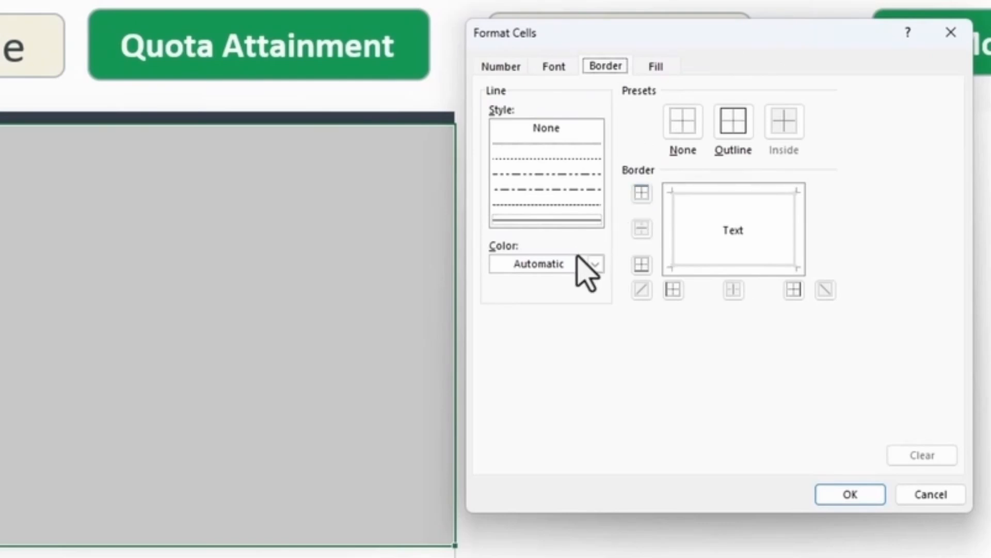
left_click(594, 264)
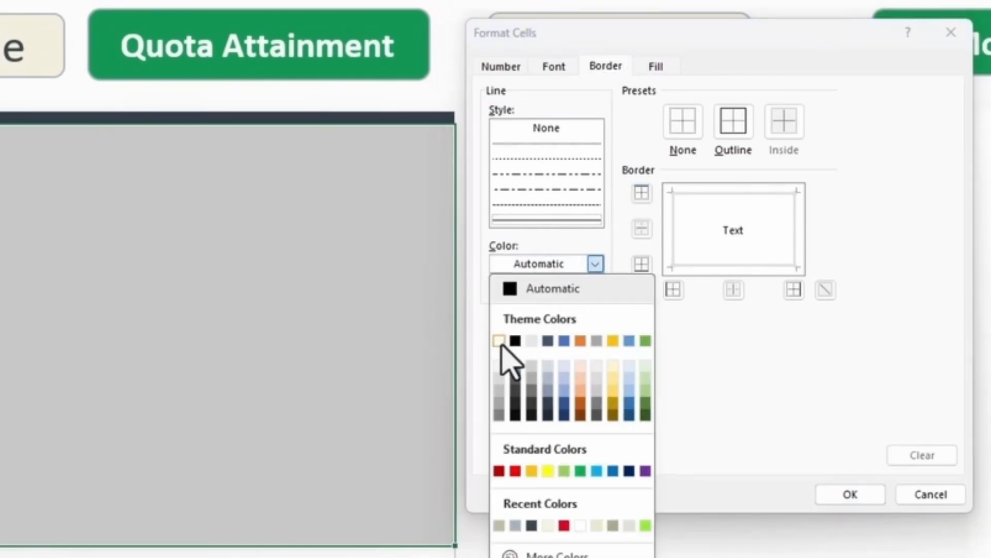
left_click(500, 342)
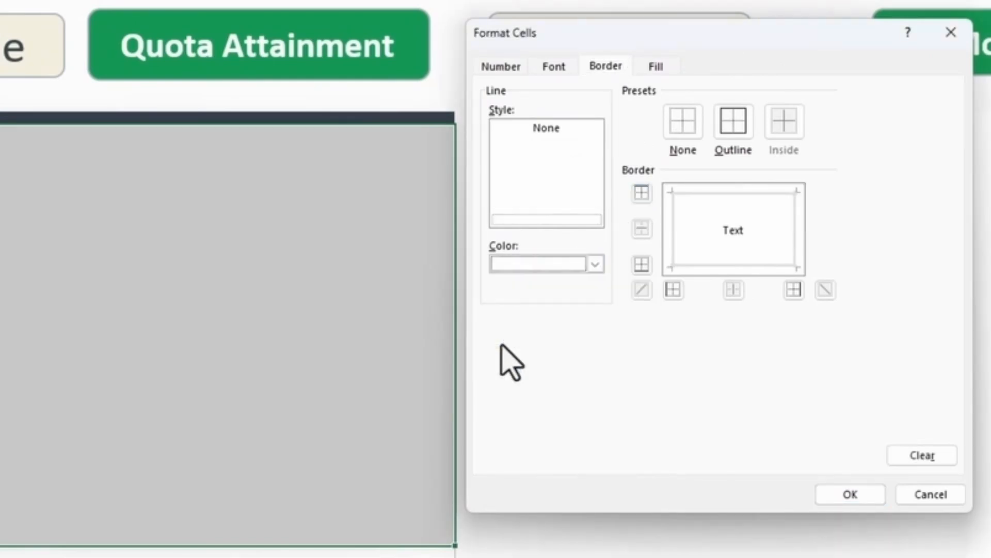
left_click(734, 124)
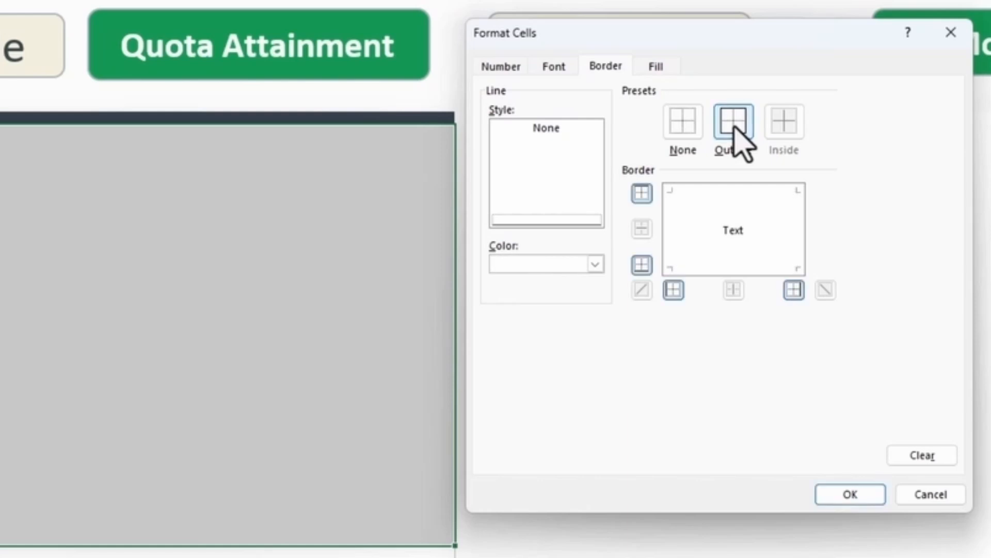
left_click(658, 67)
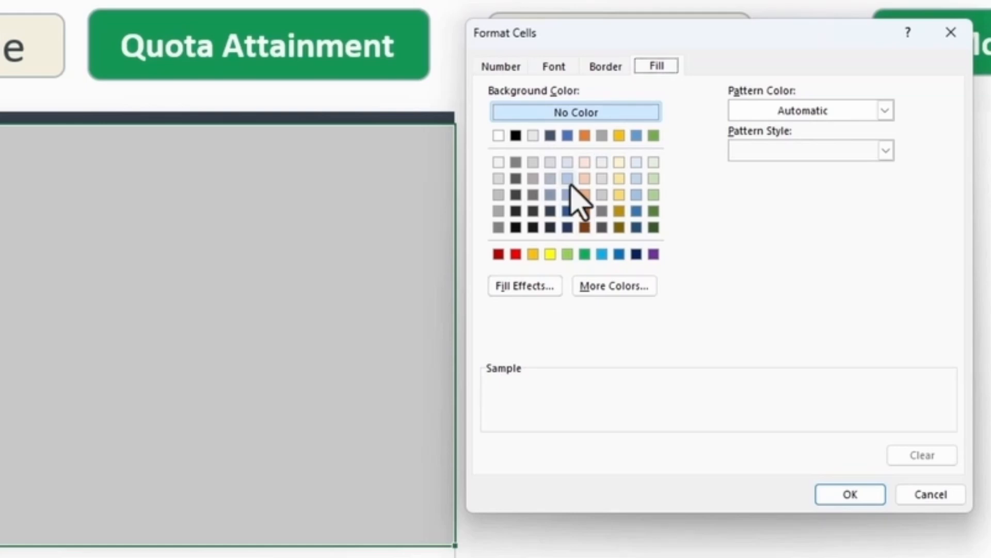
left_click(868, 496)
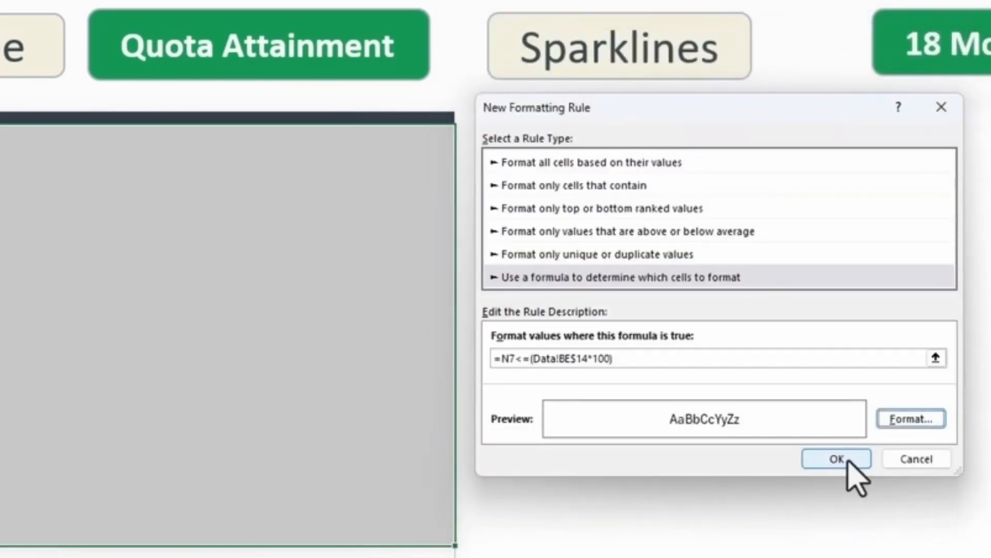
left_click(837, 458)
Step: Fill cell Y8, outside the waffle frame, with the muted grey-green colour
left_click(580, 187)
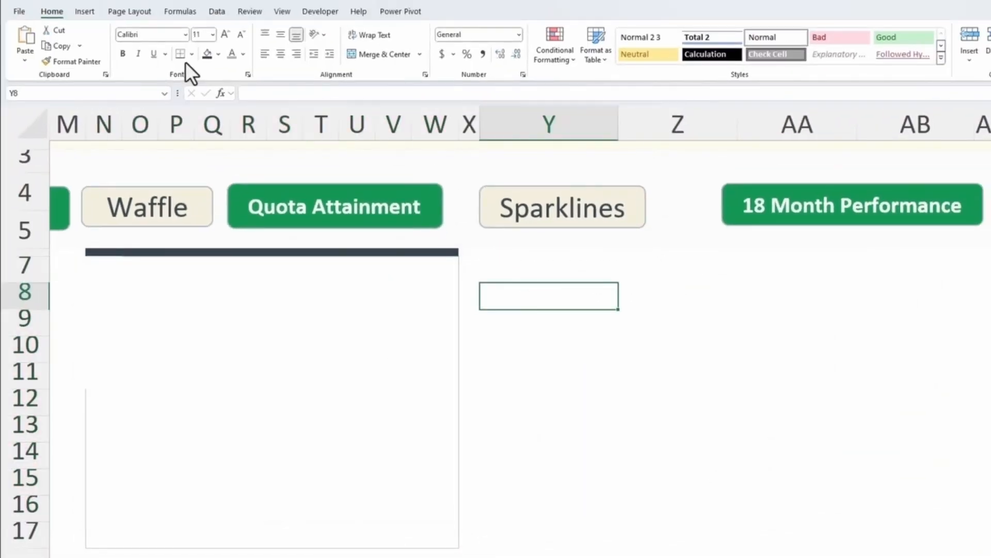
left_click(219, 54)
left_click(222, 206)
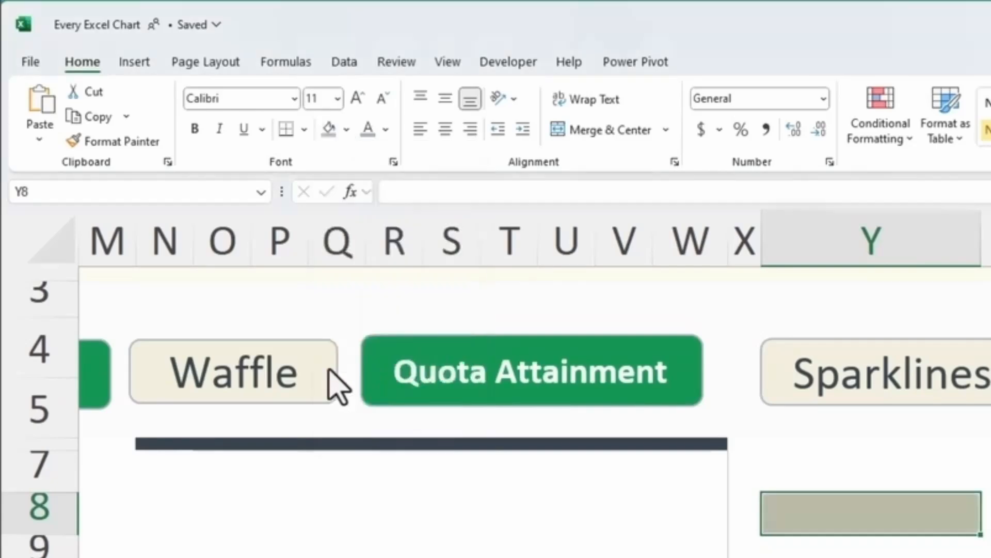
Step: Copy the hex code of cell Y8's fill colour
left_click(347, 130)
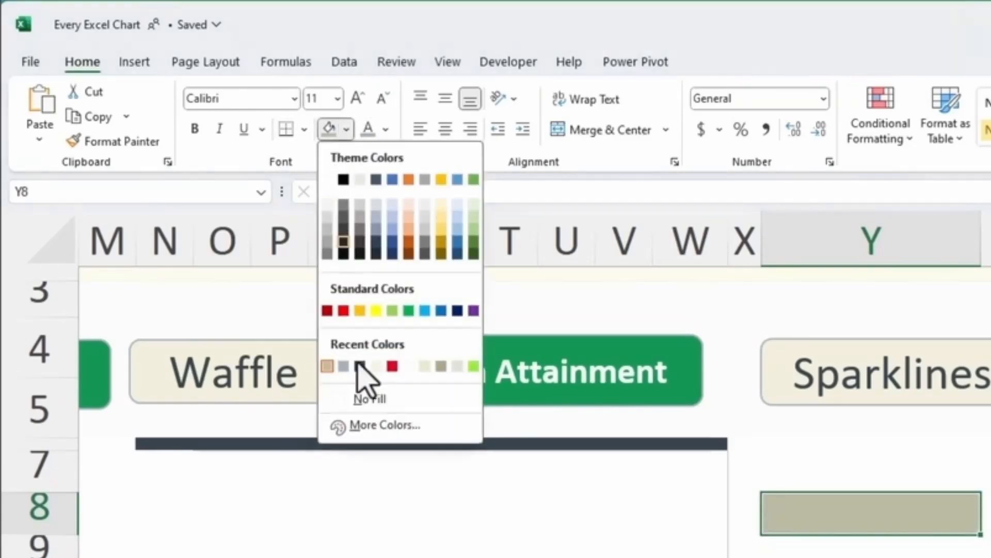
left_click(373, 422)
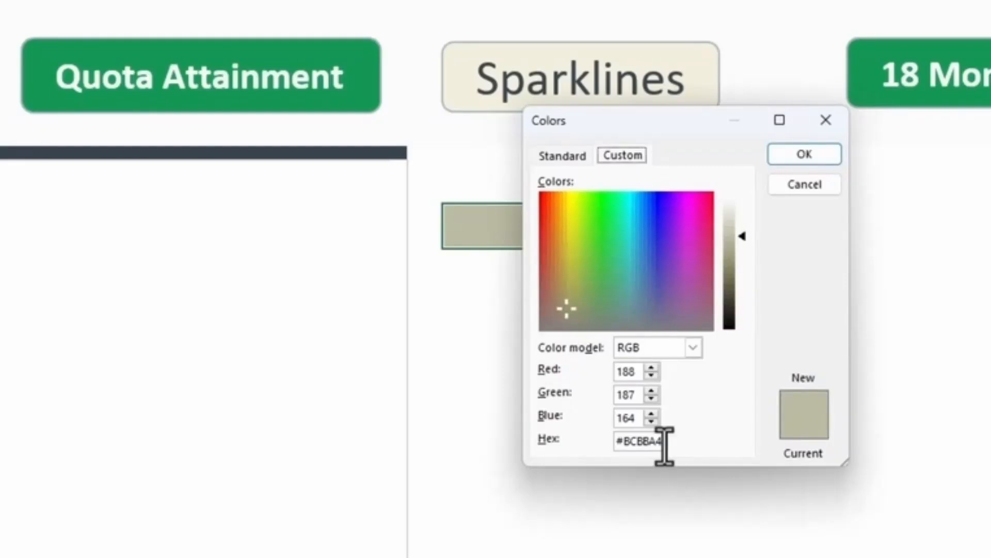
left_click_drag(665, 443, 571, 436)
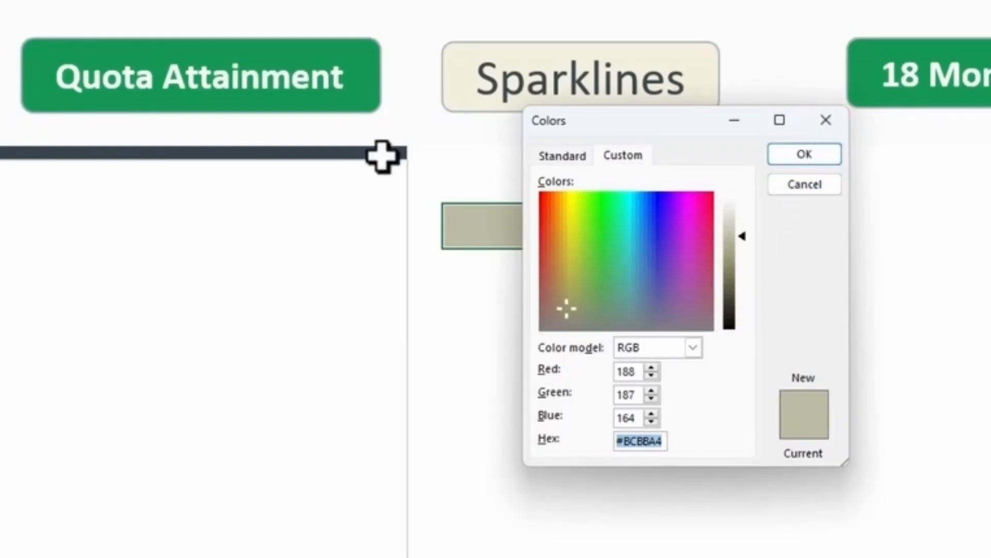
key("Return")
Step: Select the grid N7:W16 and open its formula-based conditional formatting rule for editing
left_click_drag(126, 219, 511, 495)
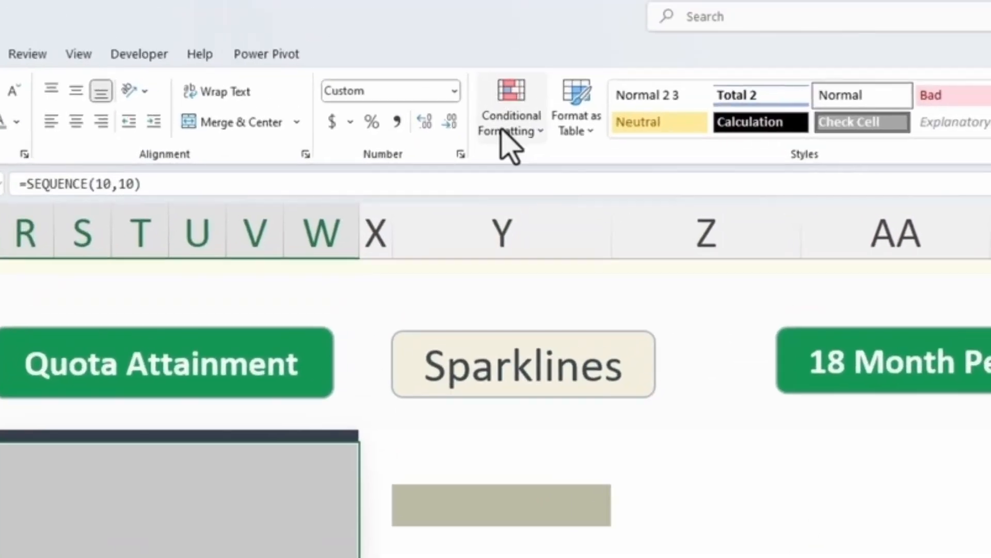
left_click(509, 131)
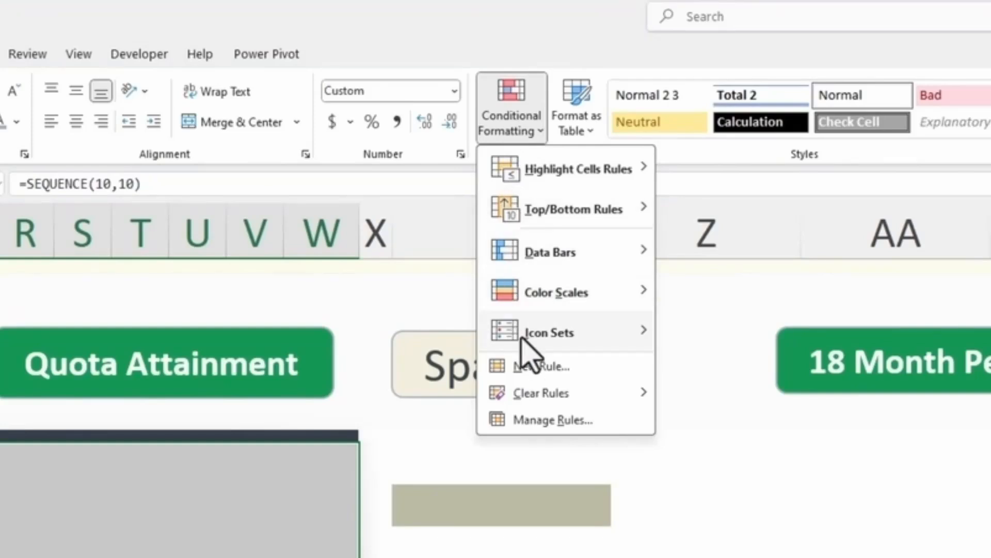
left_click(556, 420)
left_click(261, 272)
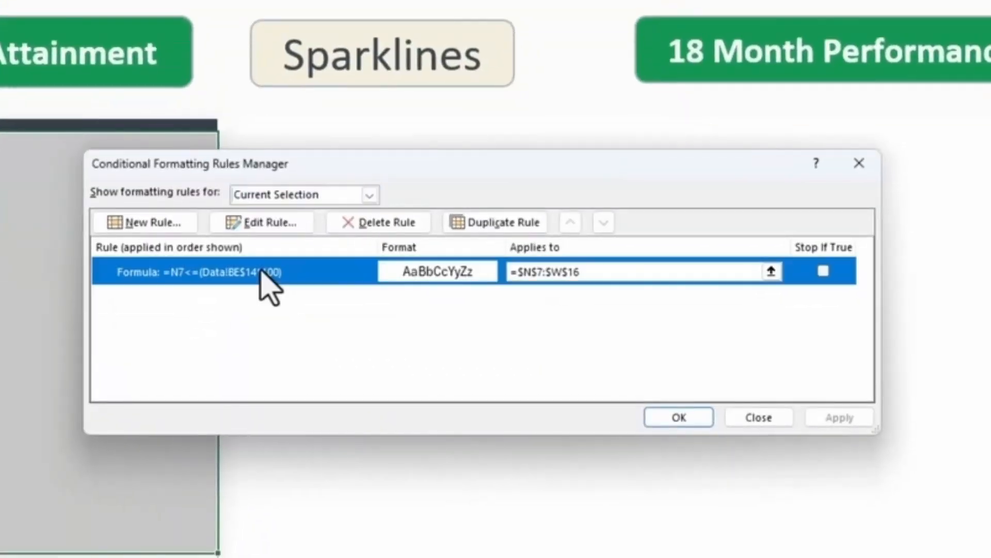
left_click(264, 223)
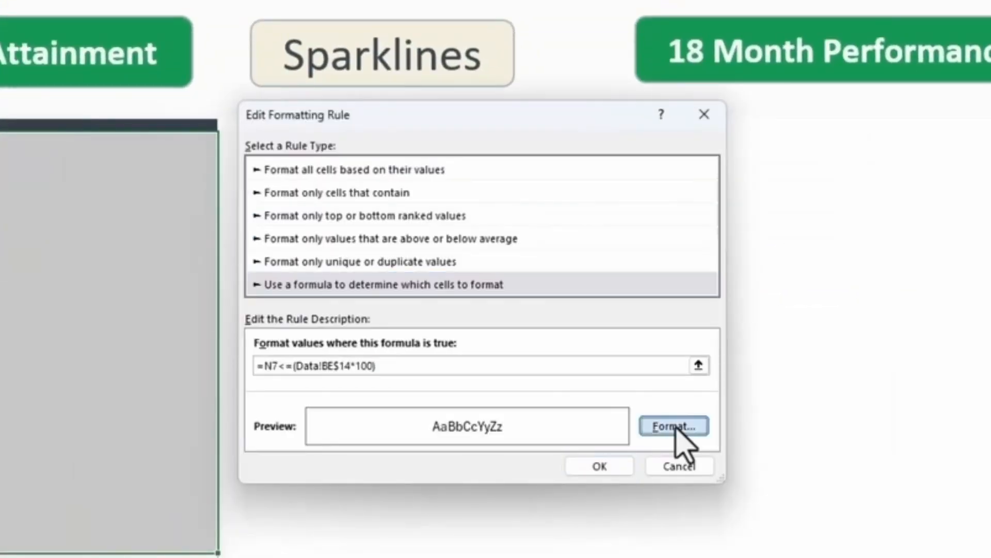
Step: Give the conditional formatting rule the custom fill colour #BCBBA4 and apply it
left_click(674, 426)
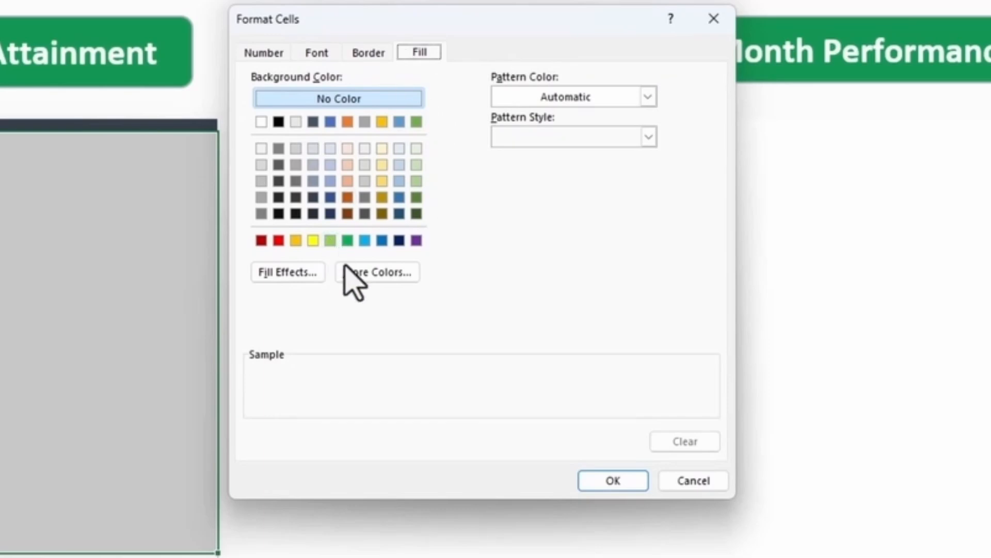
left_click(379, 273)
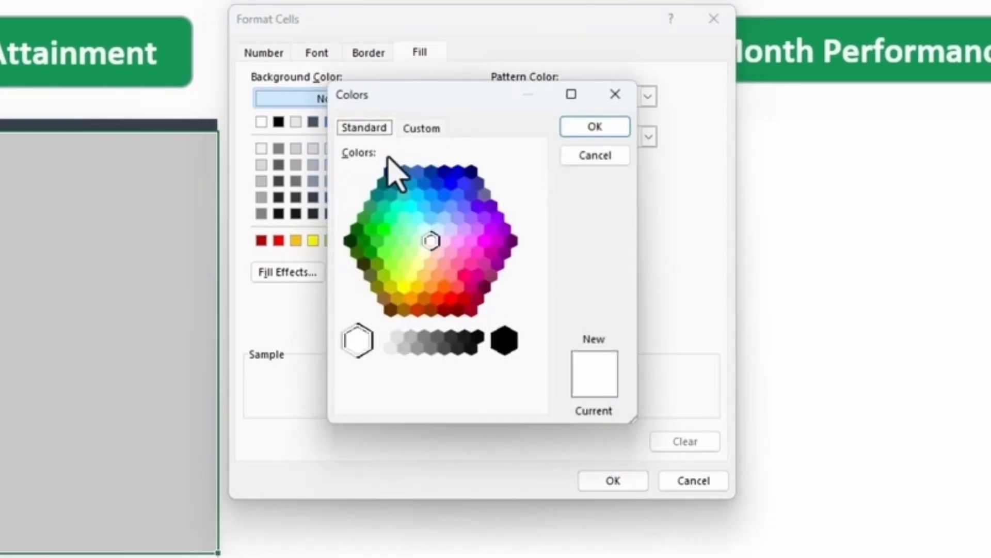
left_click(422, 128)
triple_click(449, 399)
key("ctrl+v")
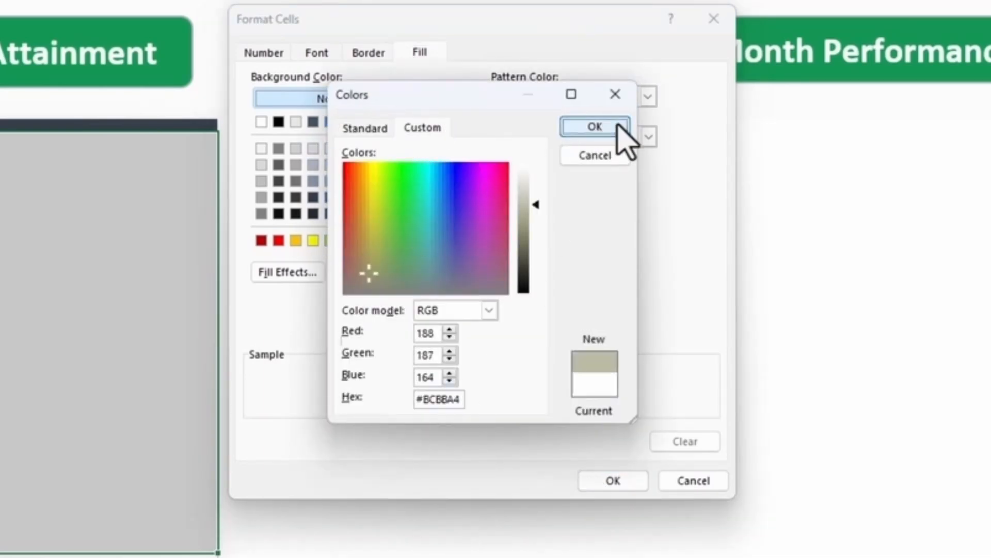
left_click(614, 129)
left_click(616, 479)
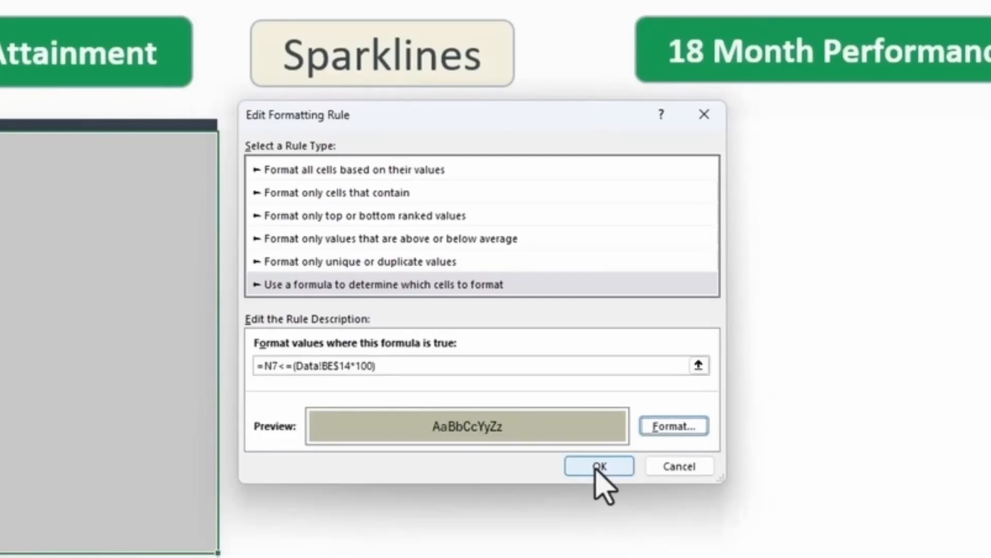
left_click(599, 466)
left_click(832, 417)
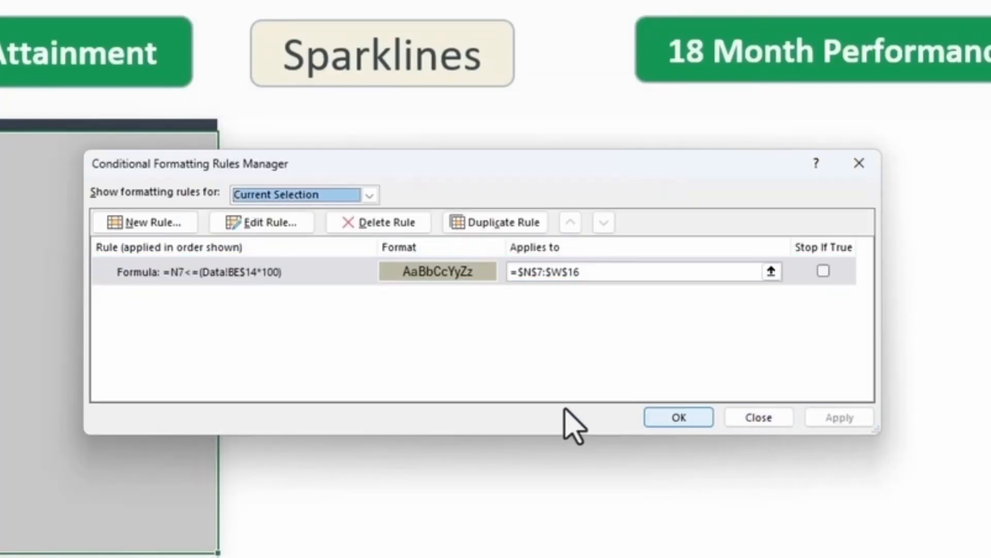
Step: Make the cell reference in the rule's condition absolute, so it reads =N7<=(Data!$BE$14*100), and apply it to the grid
left_click(323, 274)
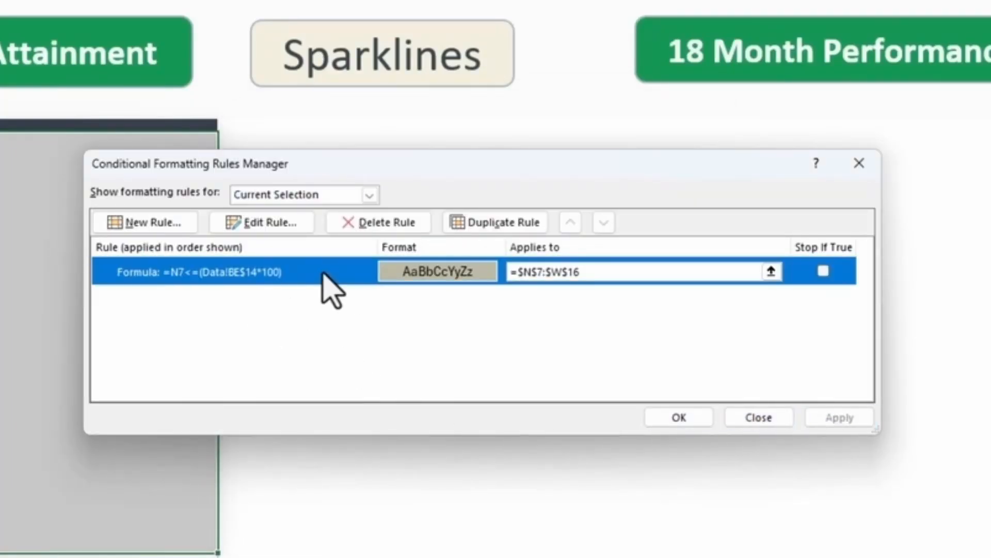
left_click(261, 223)
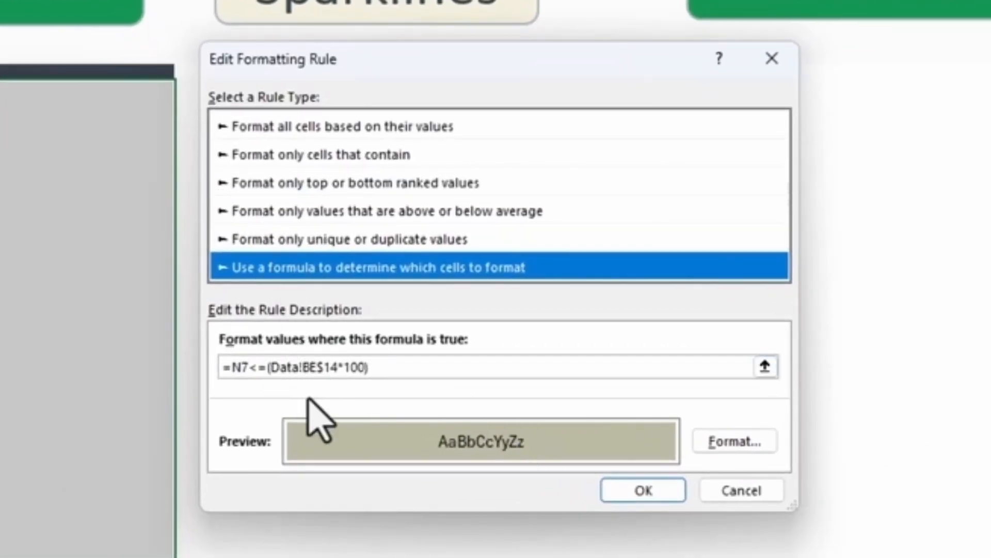
left_click(302, 367)
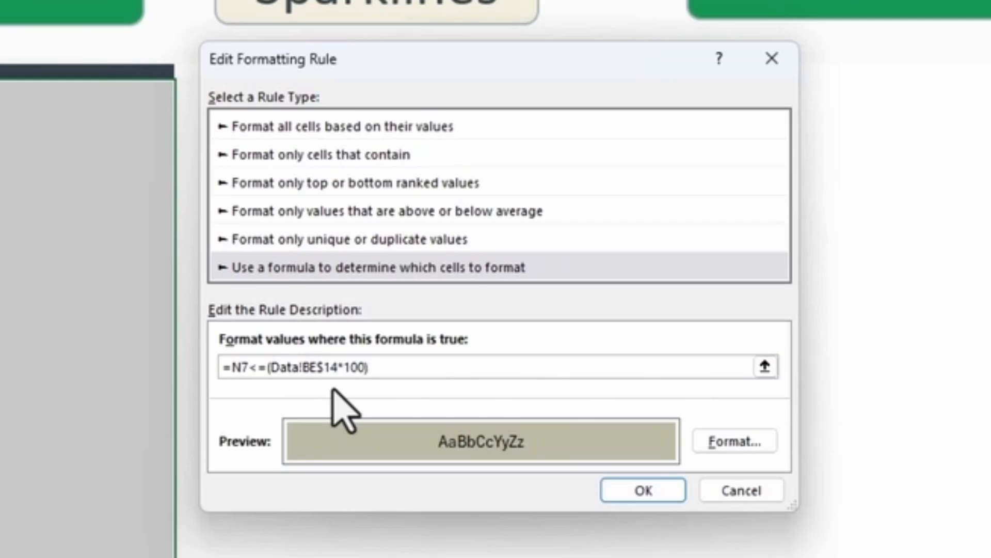
left_click(643, 491)
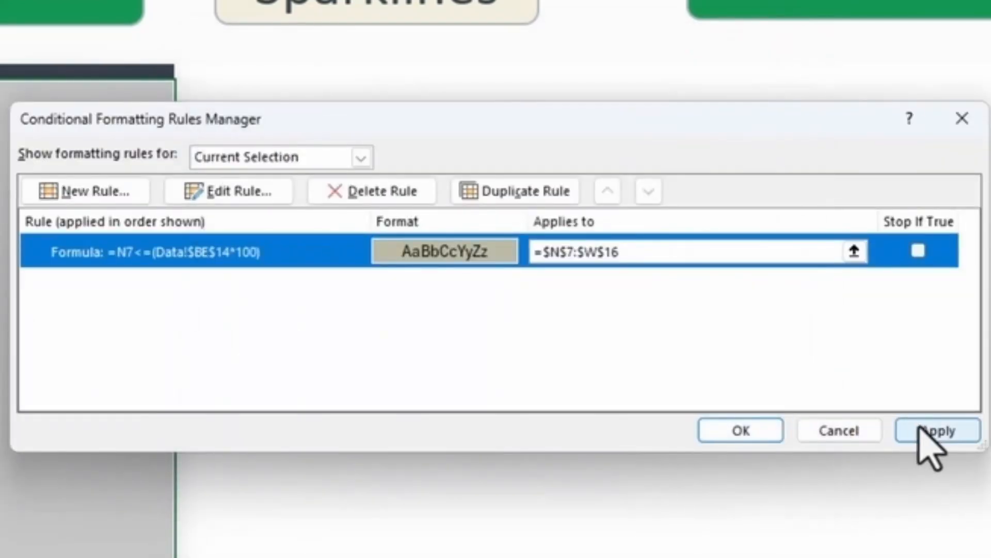
left_click(924, 433)
left_click(754, 430)
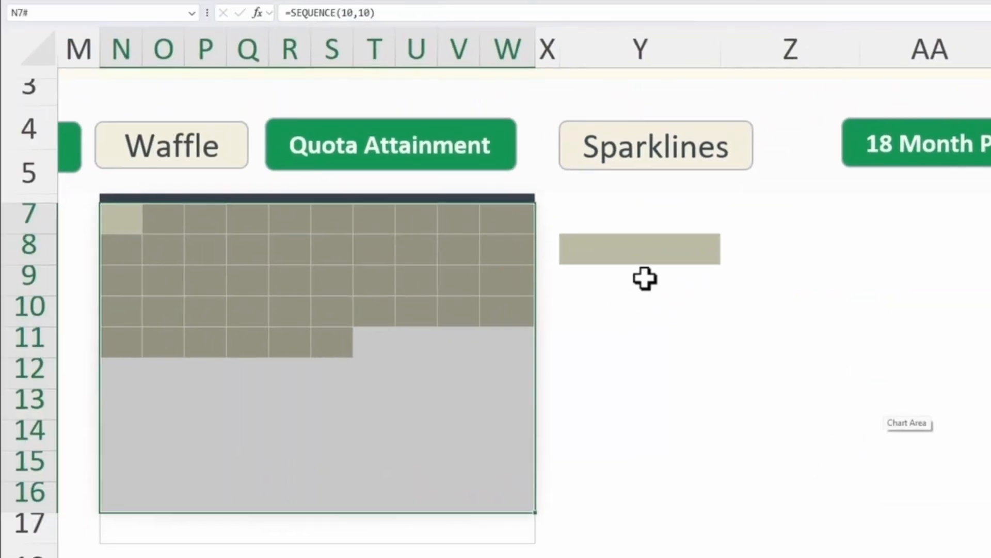
Step: Clear the colour swatch in Y8 by copying the blank cell Y9 over it
left_click(638, 290)
key("ctrl+c")
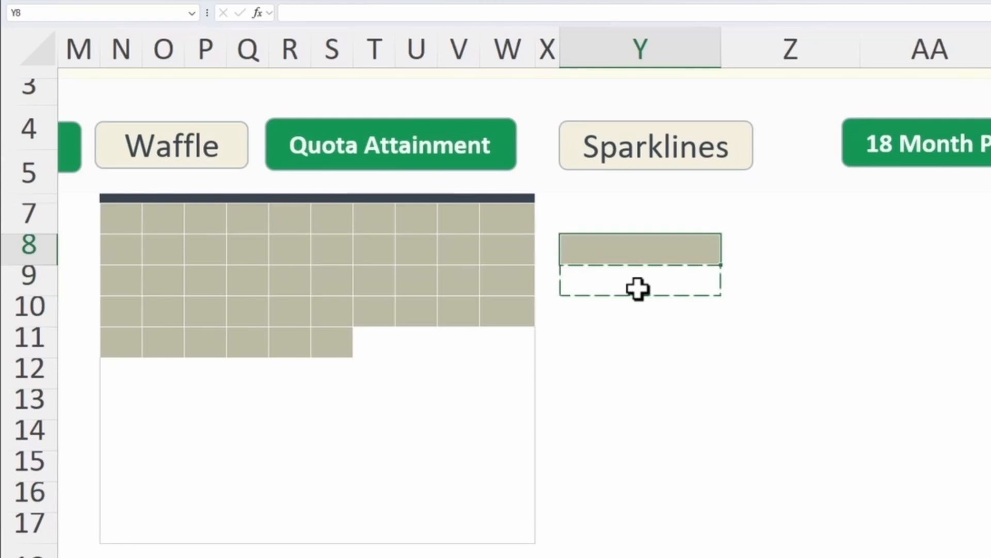
left_click(417, 466)
Step: Open another workbook window for the Data sheet's Quota Attainment cell and widen it to sit beside the CUSTOM sheet
left_click(187, 25)
left_click(373, 48)
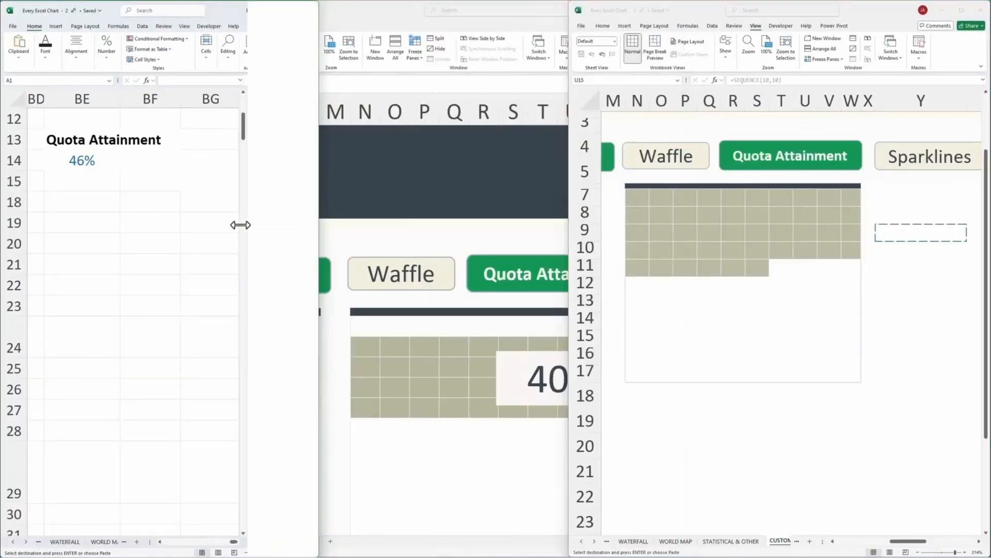
left_click_drag(239, 224, 571, 224)
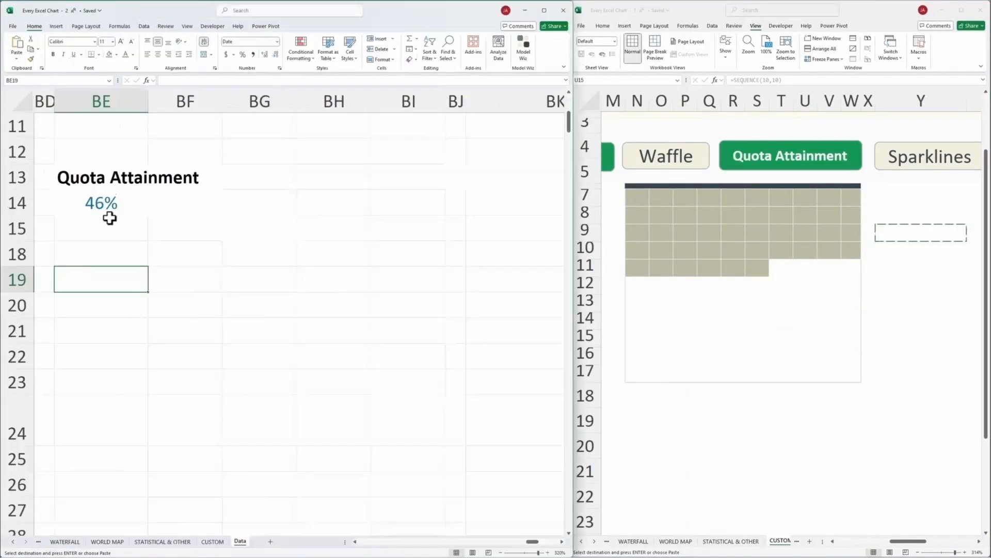
Step: Test the waffle chart by setting Quota Attainment in Data!BE14 to 60%, 75% and finally 100%
left_click(109, 215)
type("60")
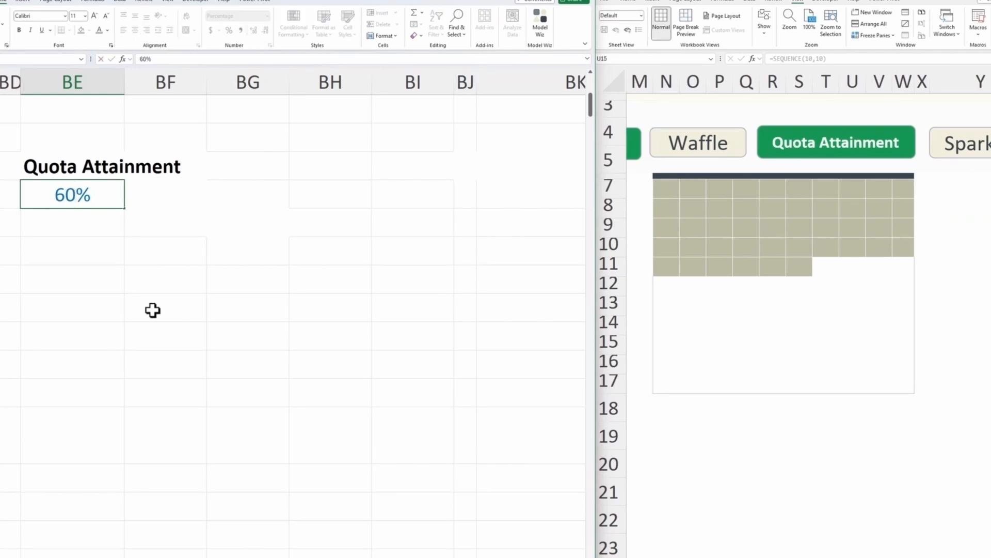
key("Return")
key("Up")
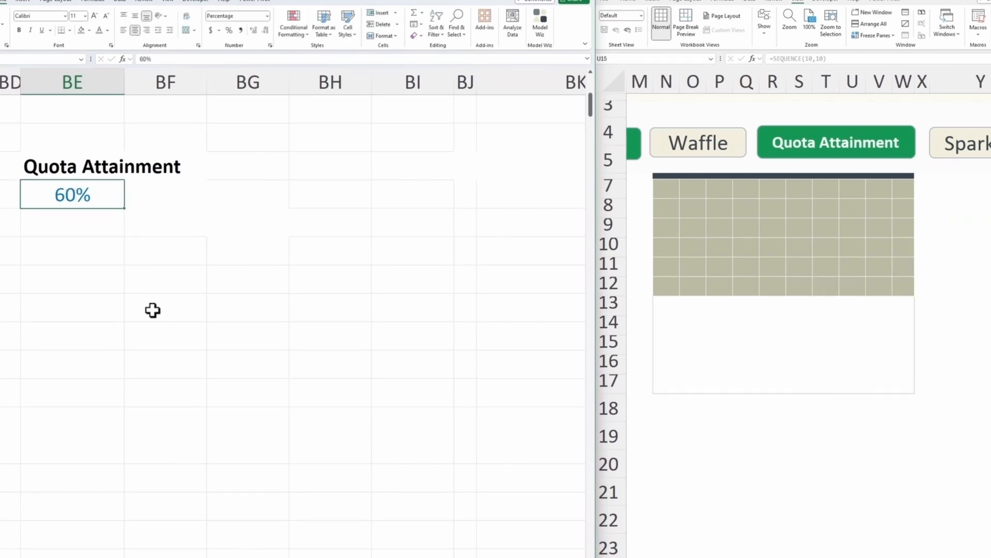
type("75")
key("Return")
key("Up")
type("100")
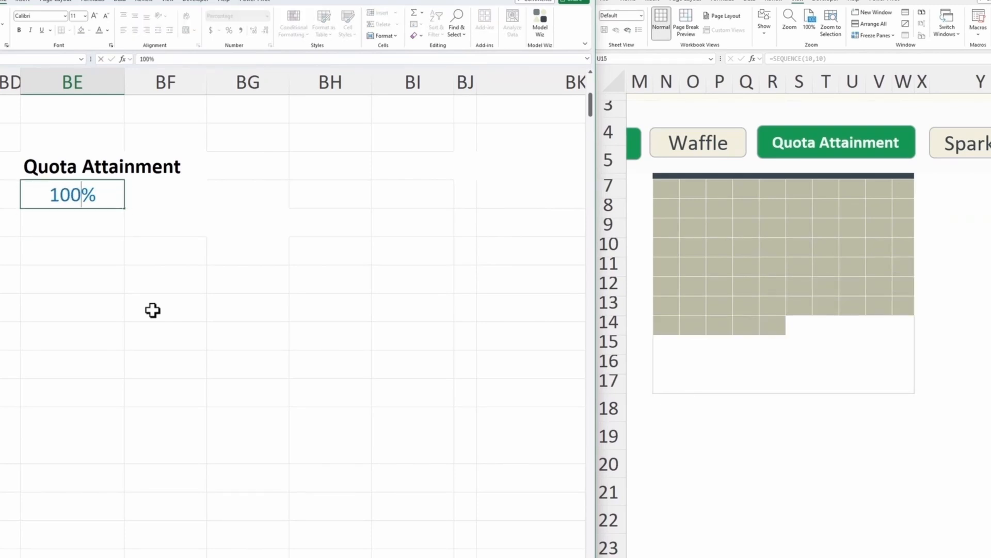
key("Return")
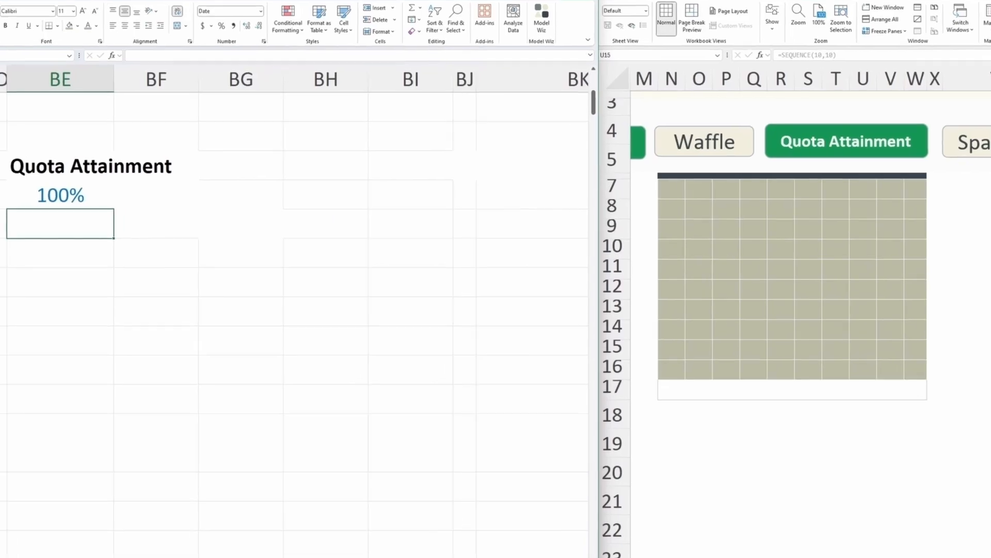
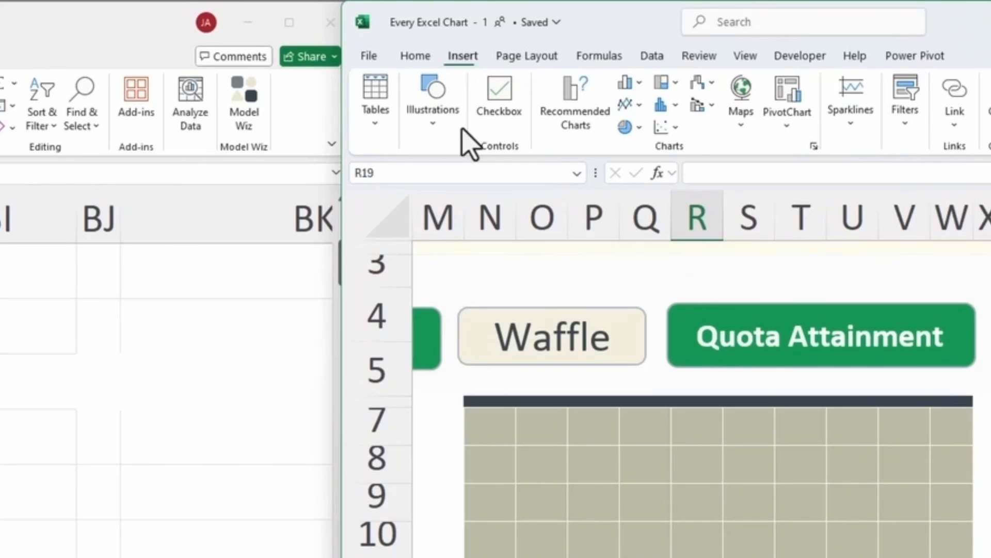
Step: Insert a rounded rectangle about 1.02" wide and 0.44" high over columns R to W of the waffle's first rows and reduce its corner rounding
left_click(432, 113)
left_click(465, 186)
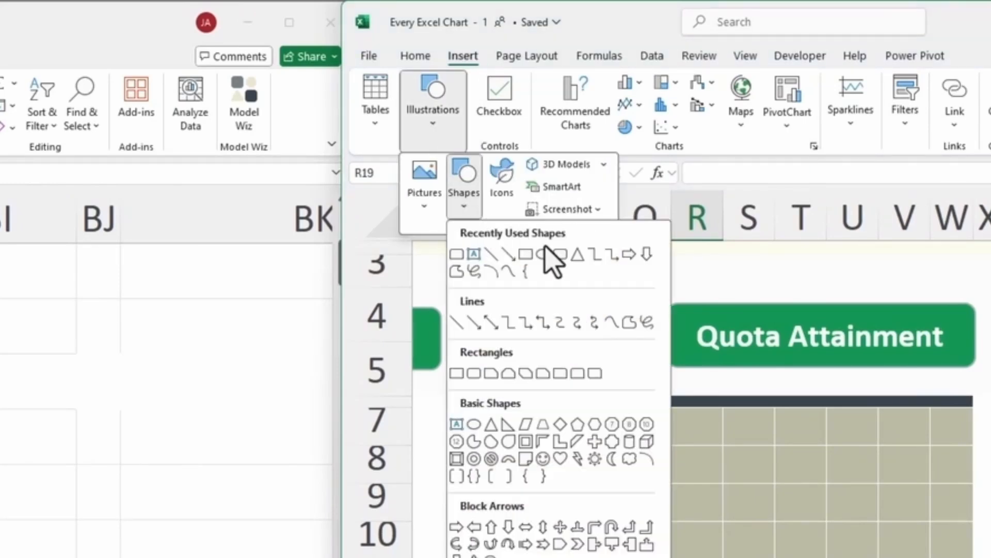
left_click(560, 253)
left_click_drag(684, 430, 949, 545)
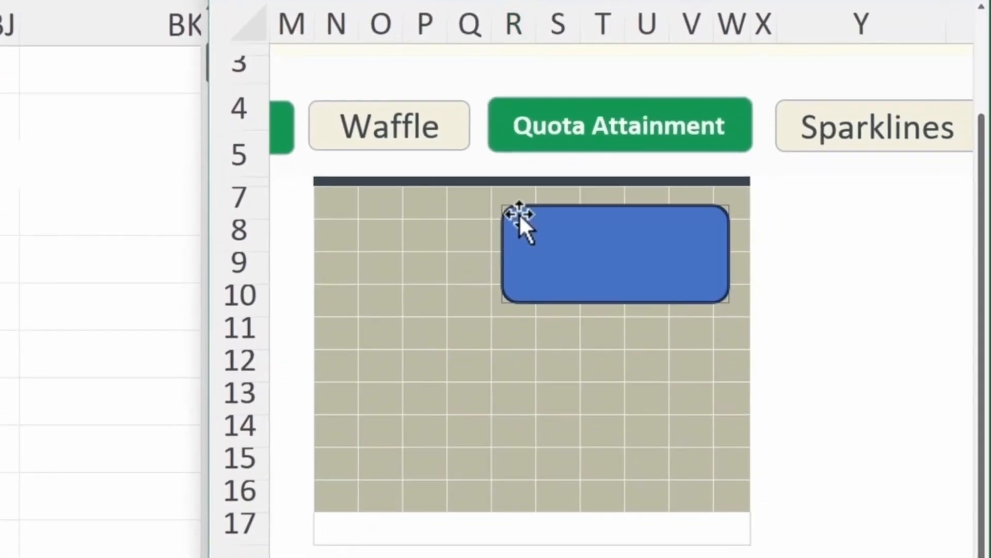
left_click_drag(517, 207, 508, 206)
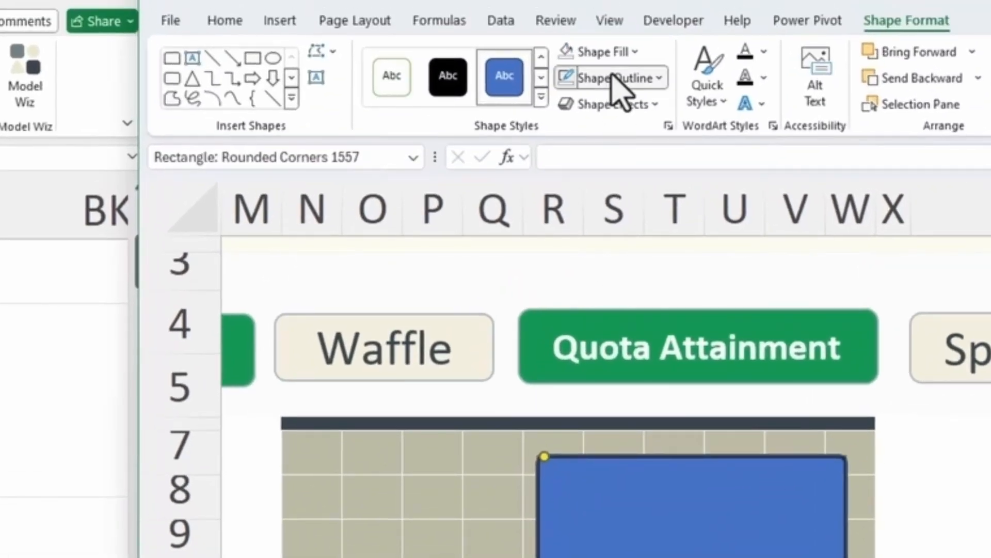
Step: Remove the rectangle's outline and give it a white fill with 10% transparency
left_click(615, 78)
left_click(628, 393)
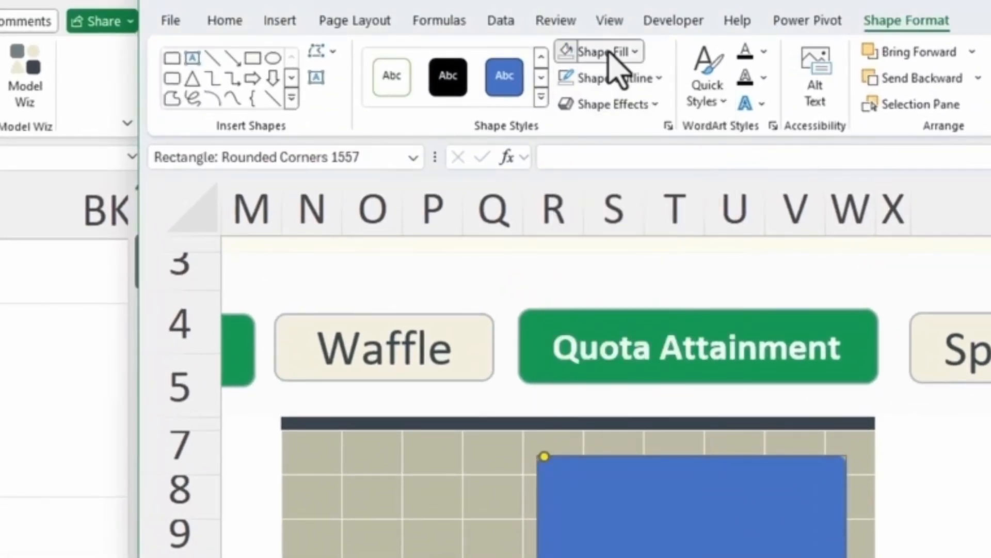
left_click(615, 54)
left_click(567, 136)
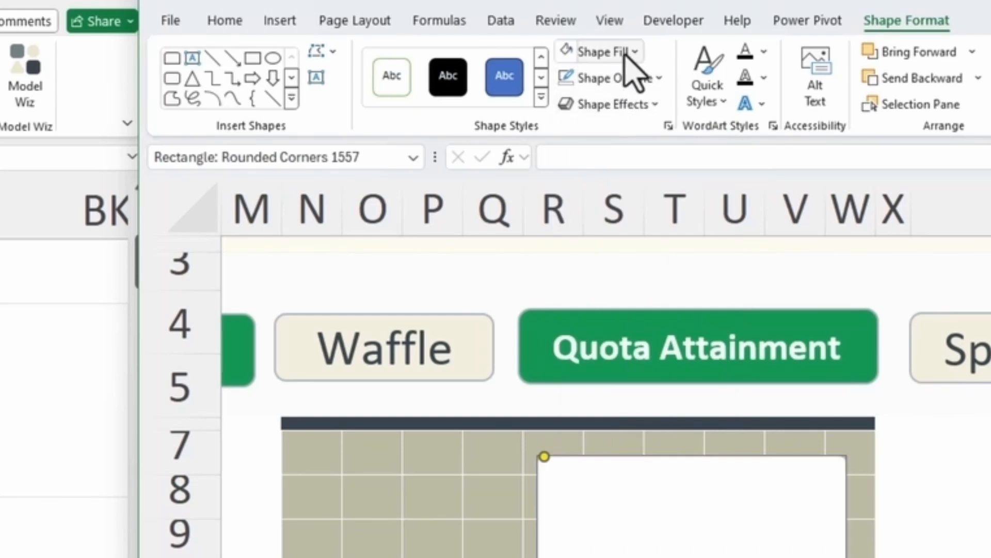
key("ctrl+1")
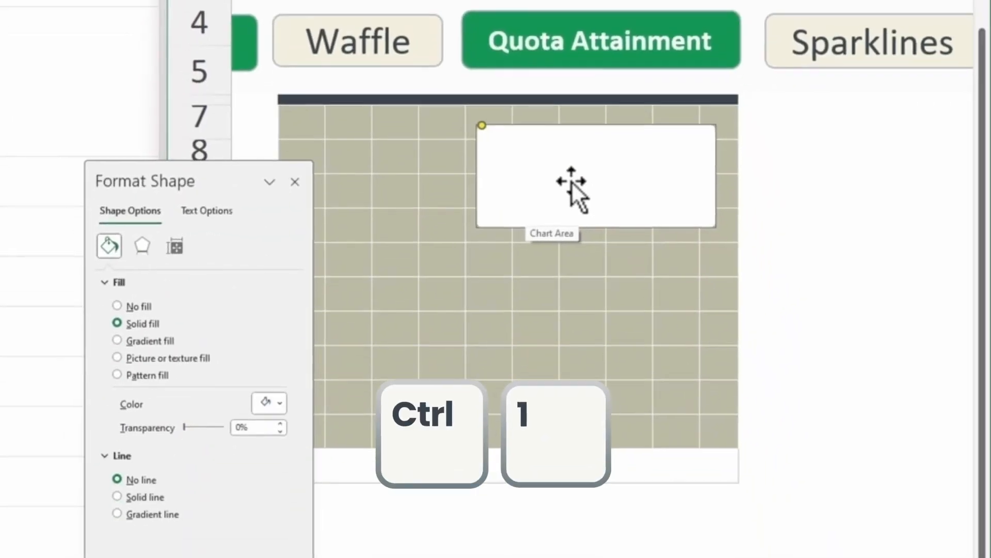
left_click_drag(329, 135, 360, 126)
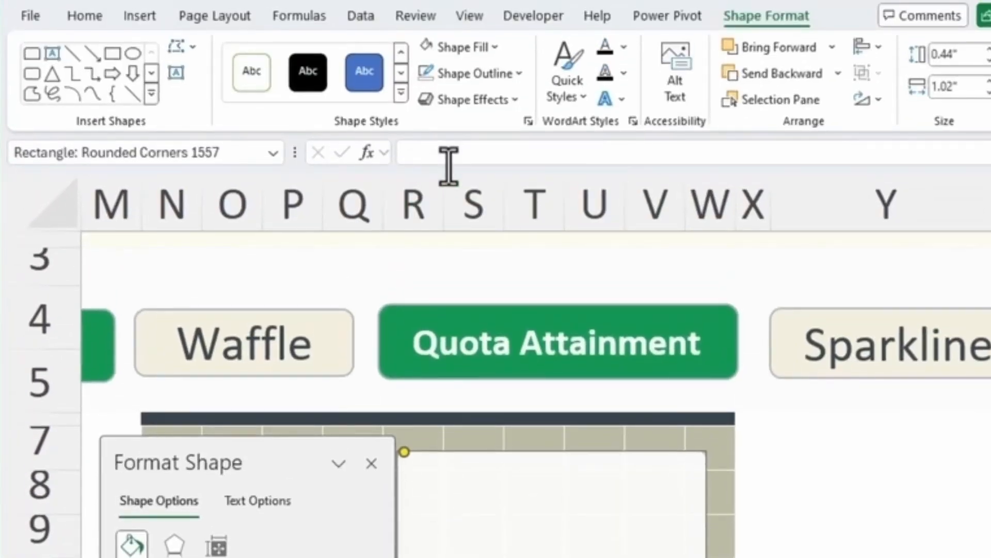
Step: Link the rectangle's text to =Data!BE14 and centre it horizontally and vertically
left_click(449, 164)
type("=")
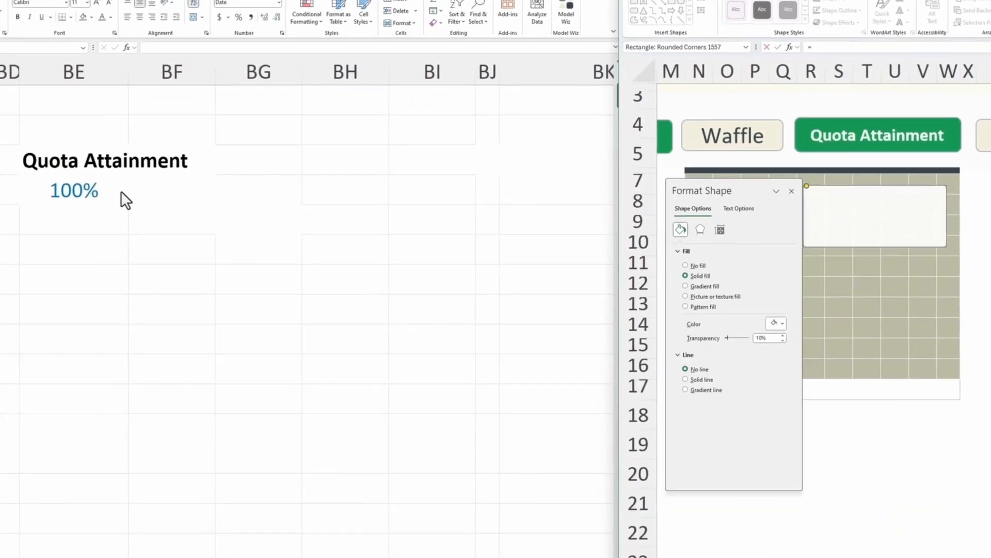
left_click(79, 189)
key("Return")
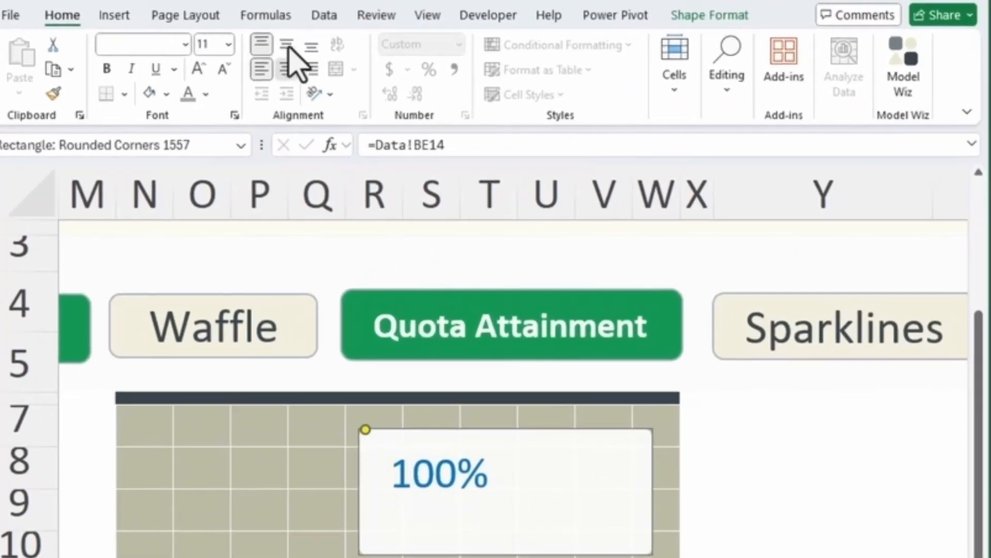
left_click(285, 69)
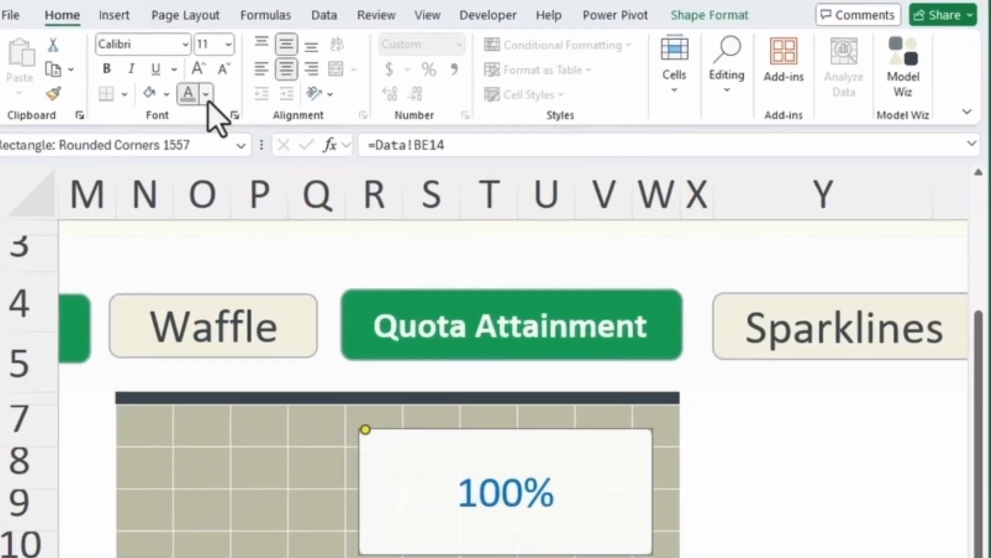
Step: Give the linked percentage label a dark blue-grey font colour and increase its font size by two steps
left_click(206, 94)
left_click(219, 362)
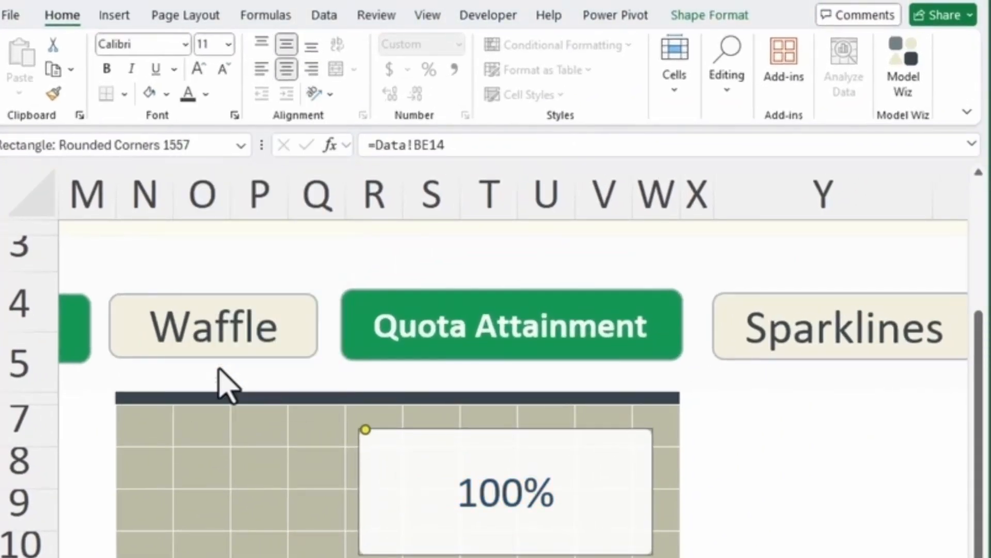
left_click(198, 69)
left_click(198, 69)
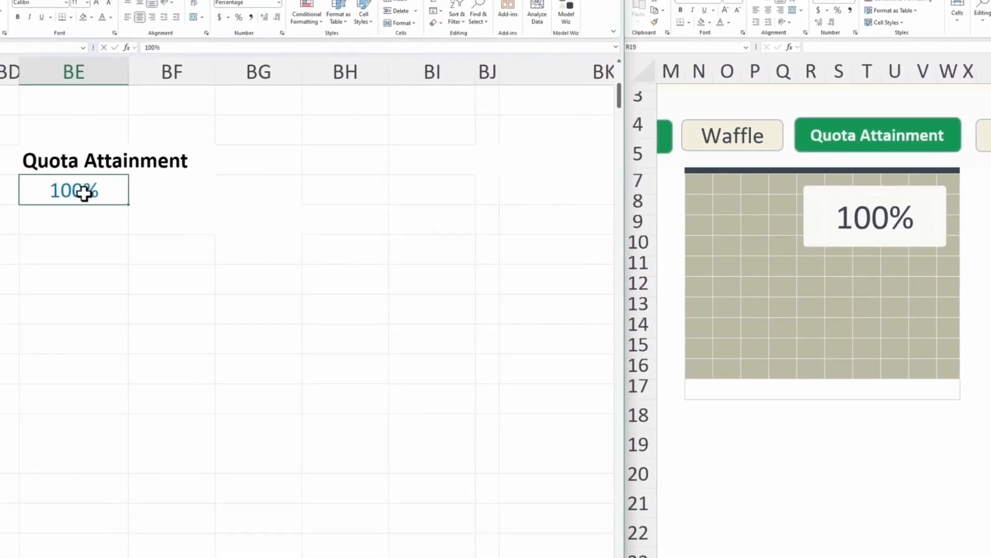
Step: Test the linked label by setting Quota Attainment in Data!BE14 to 45%, 35% and finally 90%
type("45")
key("Return")
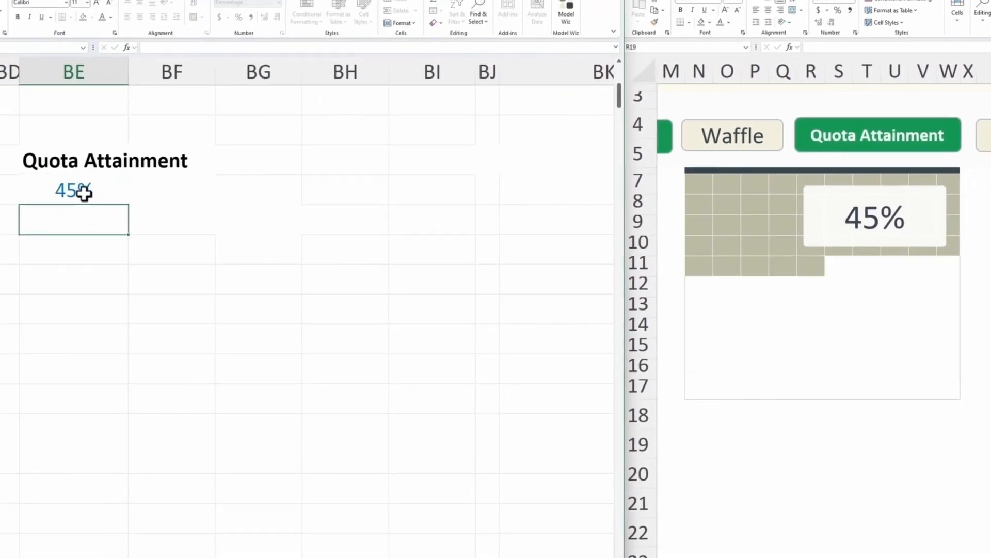
left_click(84, 192)
type("35")
key("Return")
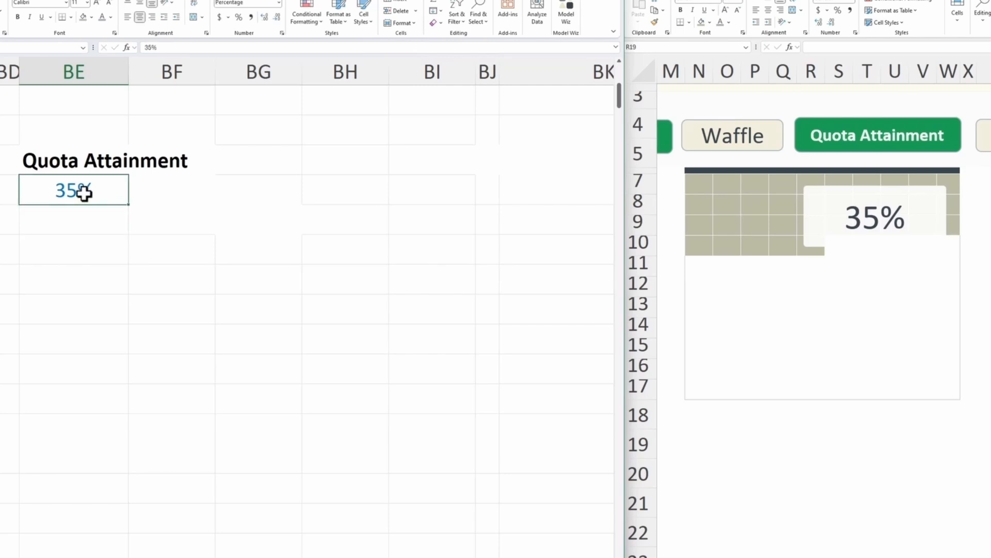
type("90")
key("Return")
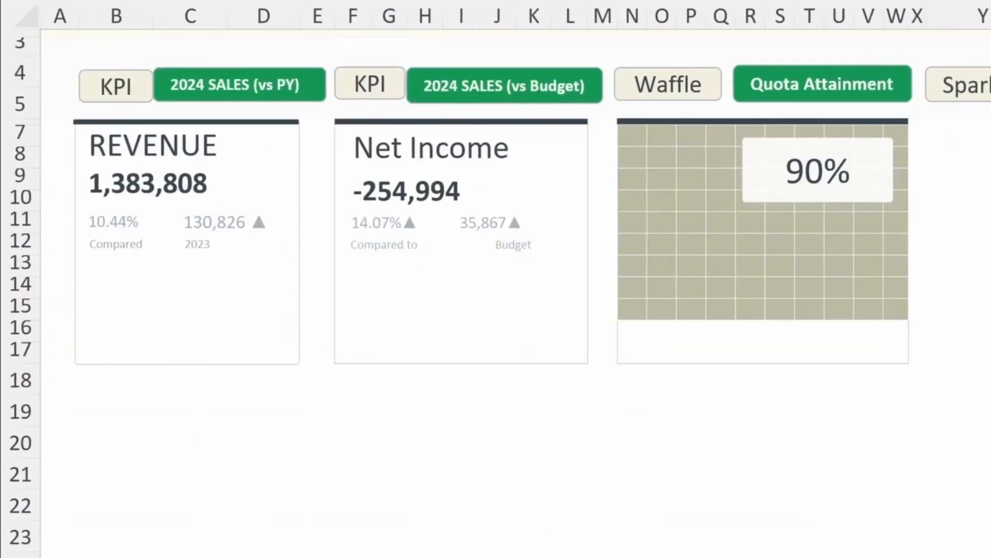
Step: Move the Compared to and Budget labels of the Net Income card from F12:L12 to row 16
left_click(497, 537)
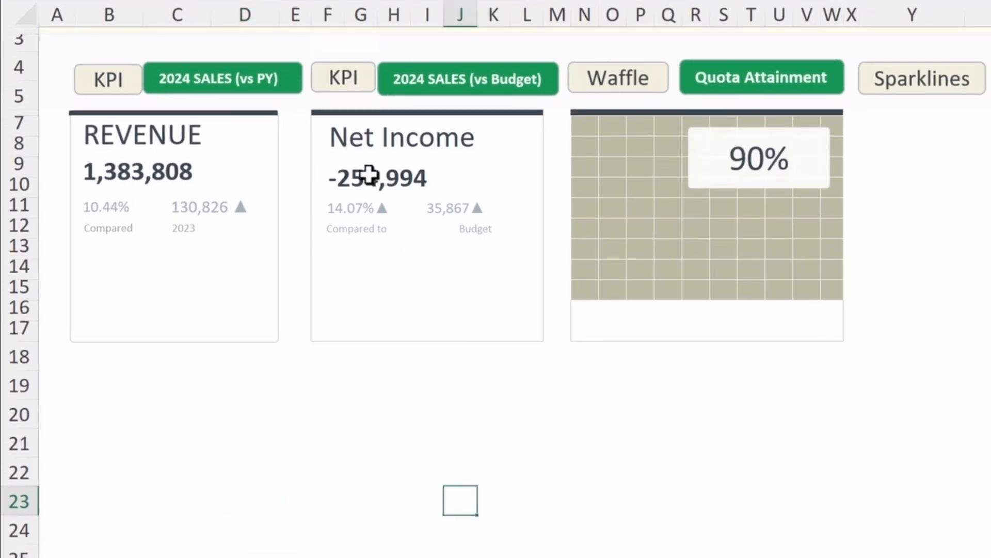
left_click(369, 176)
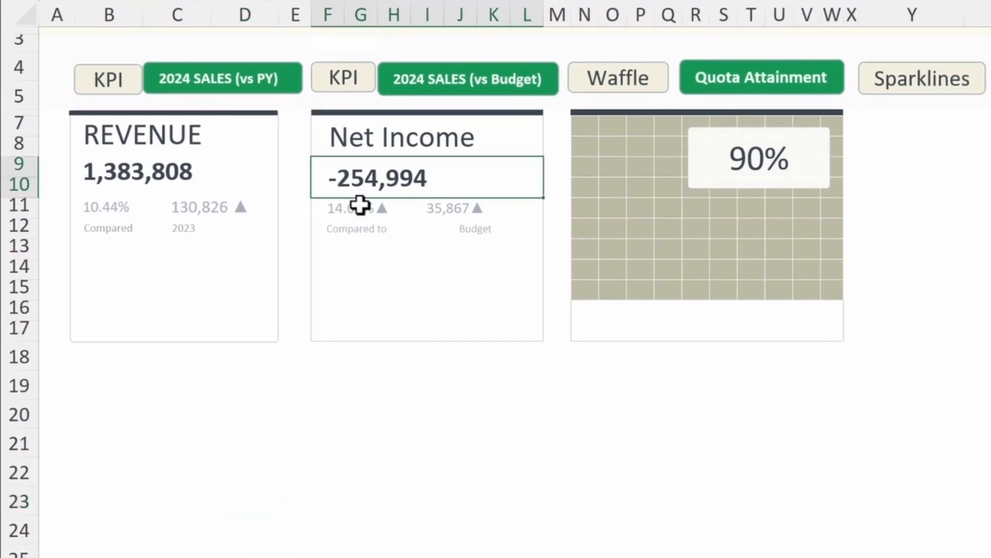
left_click(360, 206)
left_click_drag(357, 227, 474, 231)
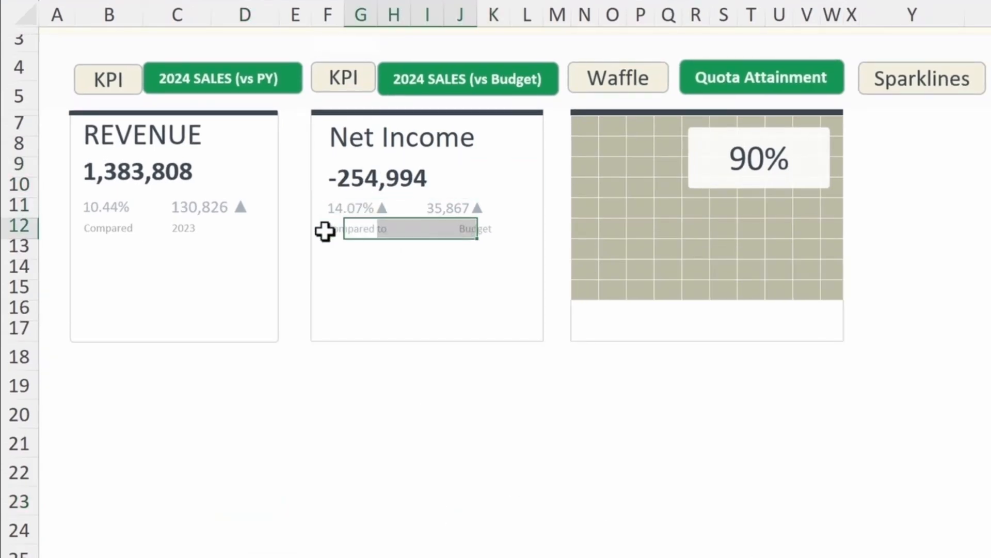
left_click_drag(325, 231, 527, 233)
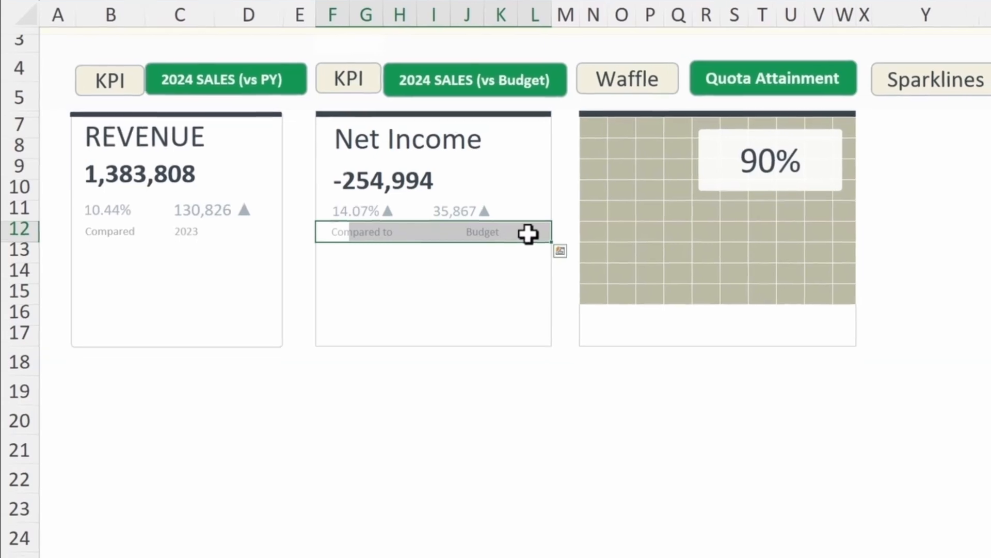
key("ctrl+c")
key("Down")
key("Down")
key("Down")
key("Down")
key("ctrl+v")
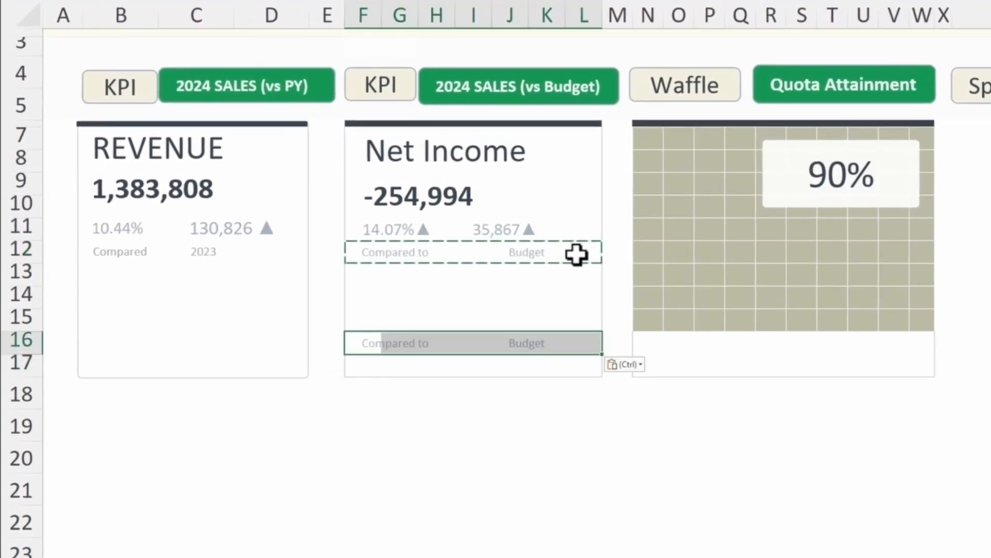
Step: Move the Net Income card's variance percentage and amount with their arrows from F11:L11 to row 14
key("Up")
key("Up")
key("Up")
key("Up")
key("Up")
key("Up")
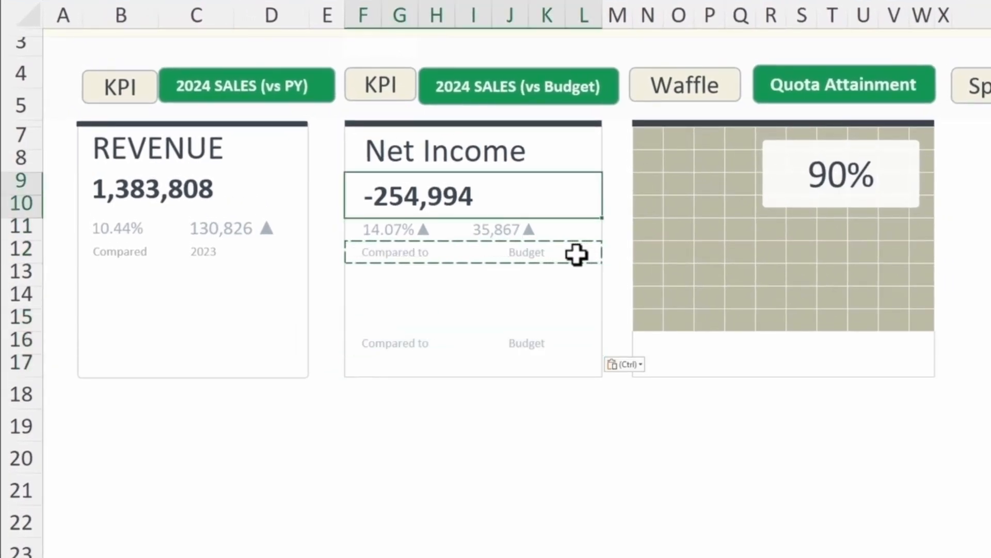
key("Down")
key("Down")
key("shift+Right")
key("shift+Right")
key("shift+Right")
key("shift+Right")
key("Up")
key("shift+Right")
key("shift+Right")
key("shift+Right")
key("shift+Right")
key("shift+Right")
key("shift+Right")
key("shift+Right")
key("ctrl+c")
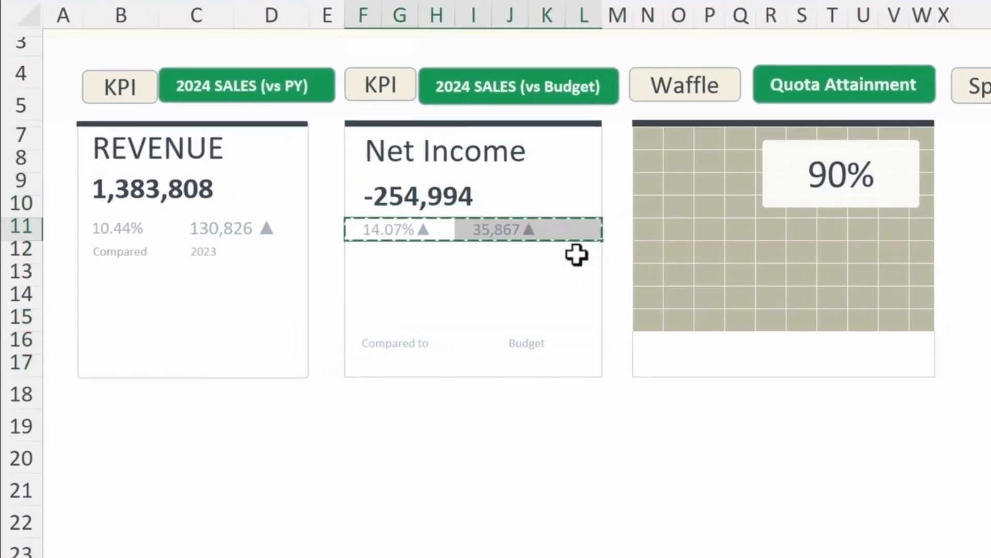
key("Down")
key("Down")
key("Down")
key("ctrl+v")
Step: Move the main Net Income value from rows 9–10 to rows 11–12 of its card
key("Up")
key("Up")
key("Up")
key("Up")
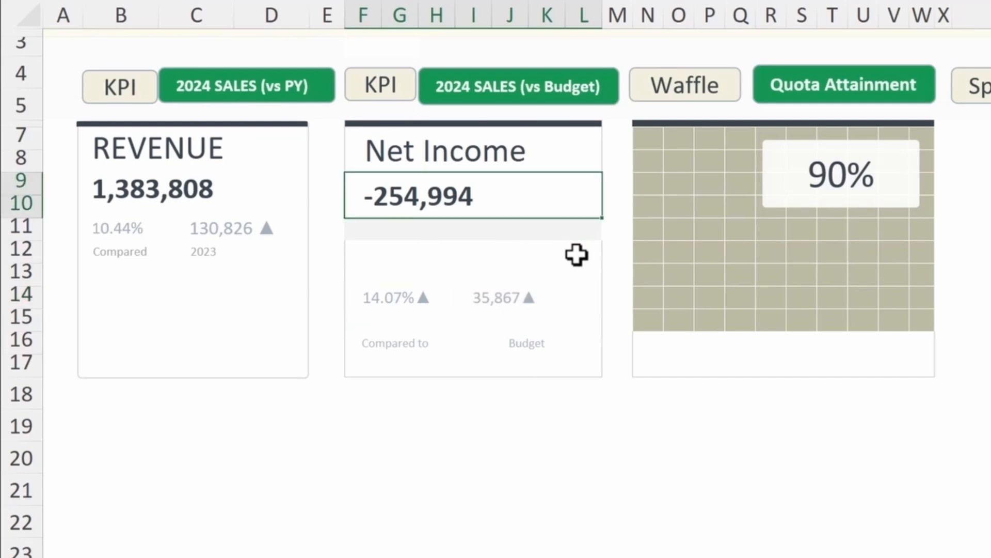
key("ctrl+x")
key("Down")
key("Down")
key("Up")
key("shift+Down")
key("ctrl+v")
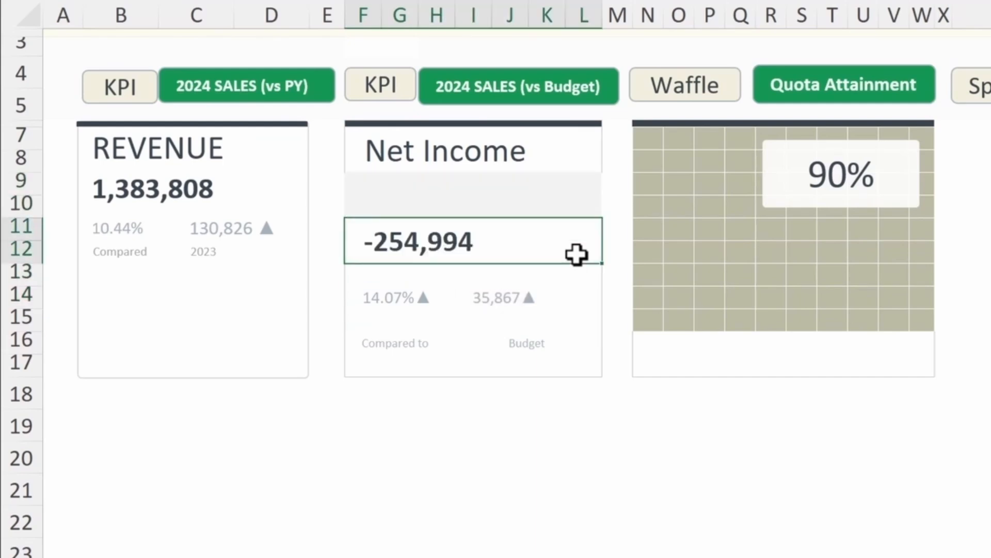
Step: Remove the fill from the vacated cells F9:L10 in the Net Income card
key("Up")
key("Up")
key("shift+Down")
key("shift+Right")
key("shift+Right")
key("shift+Right")
key("shift+Right")
key("shift+Right")
key("shift+Right")
key("alt+h")
key("h")
key("n")
Step: Re-merge the Net Income title across F7:L9 and increase its indent
key("Up")
key("shift+Down")
key("shift+Down")
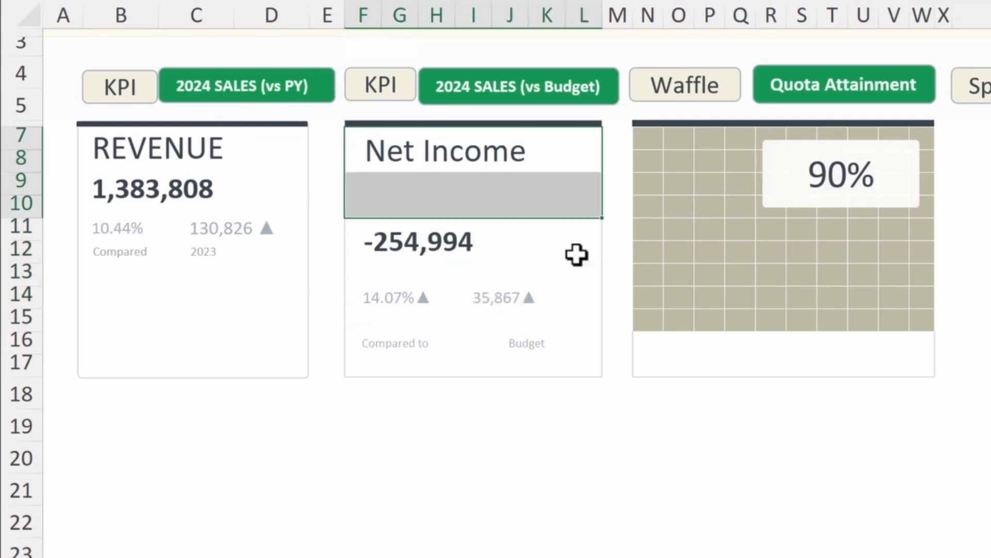
key("shift+Up")
key("alt+h")
key("m")
key("c")
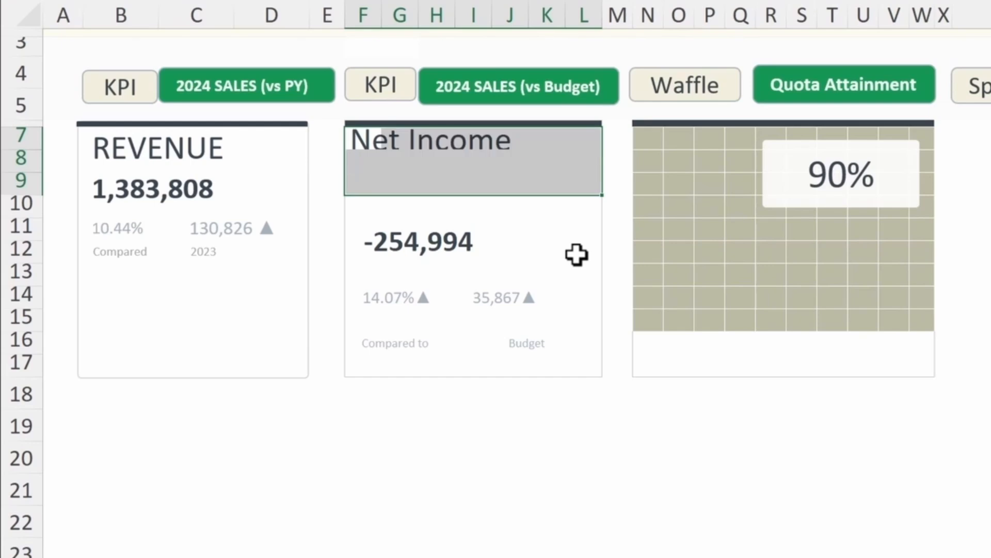
key("alt+h")
key("m")
key("c")
key("alt+h")
key("6")
Step: Ungroup the shapes that make up the REVENUE card
left_click(413, 298)
left_click(129, 222)
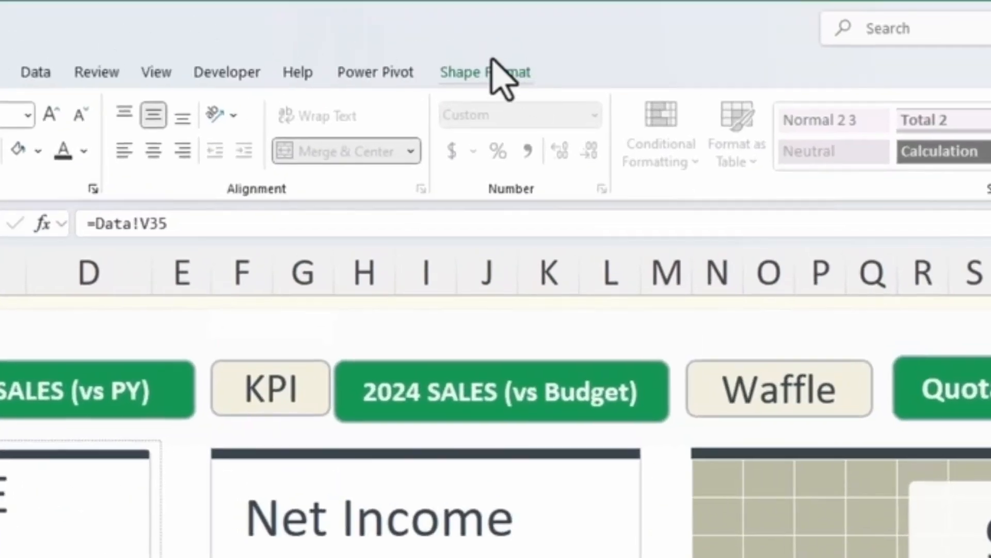
left_click(490, 72)
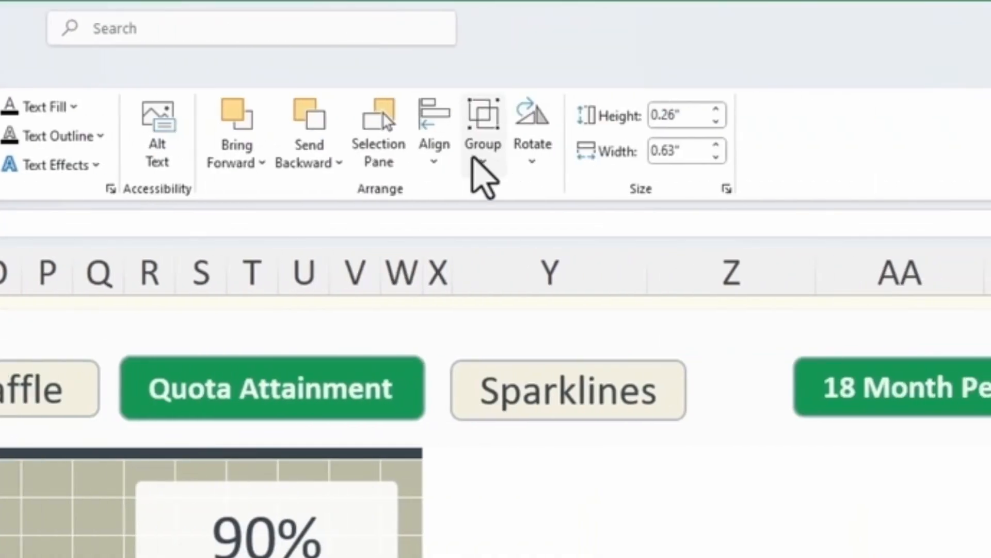
left_click(472, 156)
left_click(523, 260)
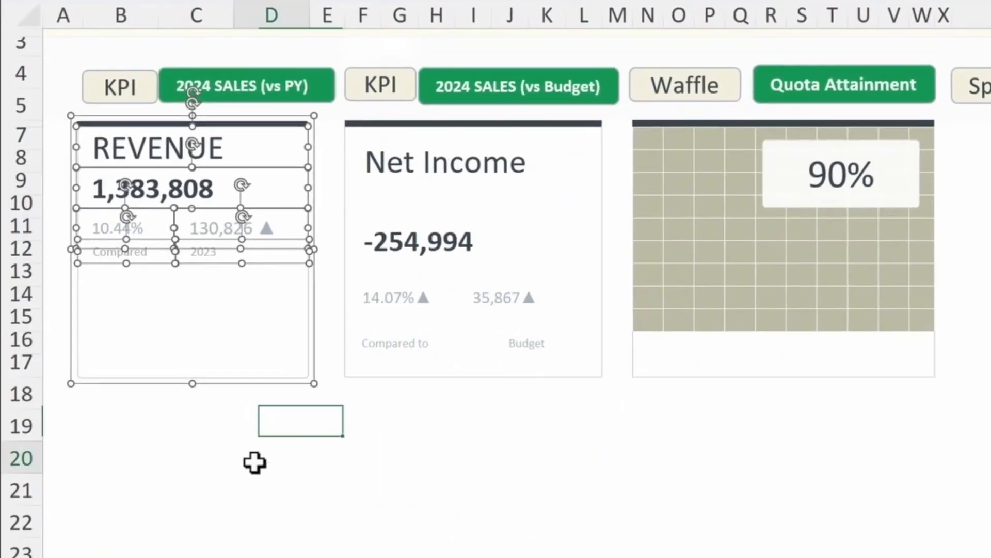
Step: Move the Compared and 2023 labels of the REVENUE card down together to row 16
left_click(130, 251)
left_click(210, 254, "shift")
key("Down")
key("Down")
key("Down")
key("Down")
key("Down")
key("Down")
key("Down")
key("Down")
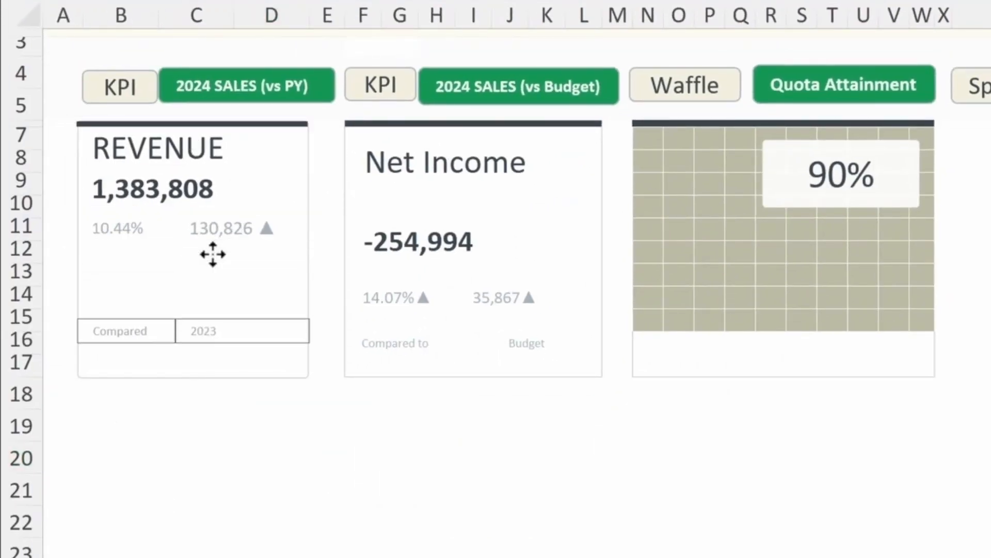
Step: Move the REVENUE card's variance percentage and amount down together to about row 14
left_click(110, 225)
left_click(250, 222, "shift")
key("Down")
key("Down")
key("Down")
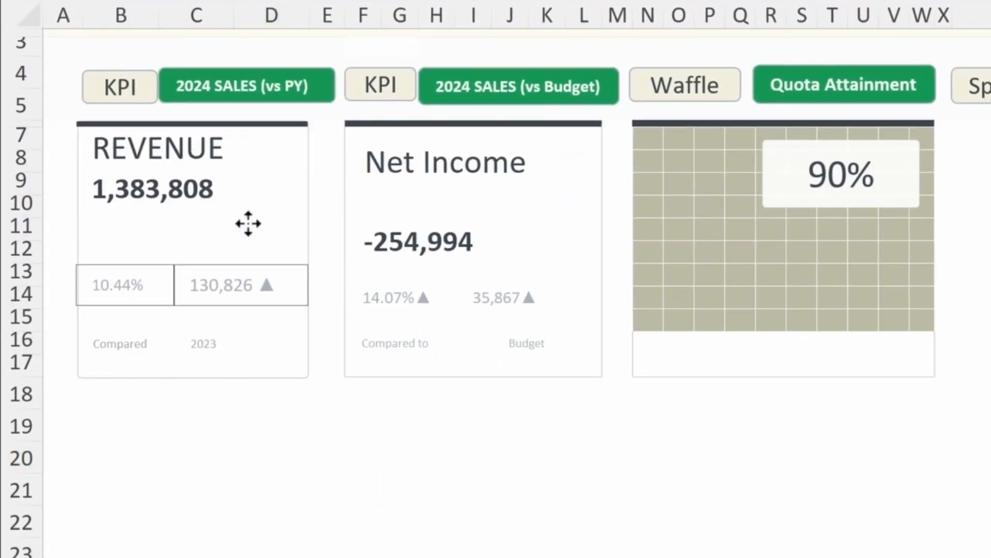
key("Down")
key("Down")
Step: Shift the REVENUE title and its main value down so they align with the Net Income card
left_click(155, 159)
left_click_drag(155, 160, 181, 216)
key("Escape")
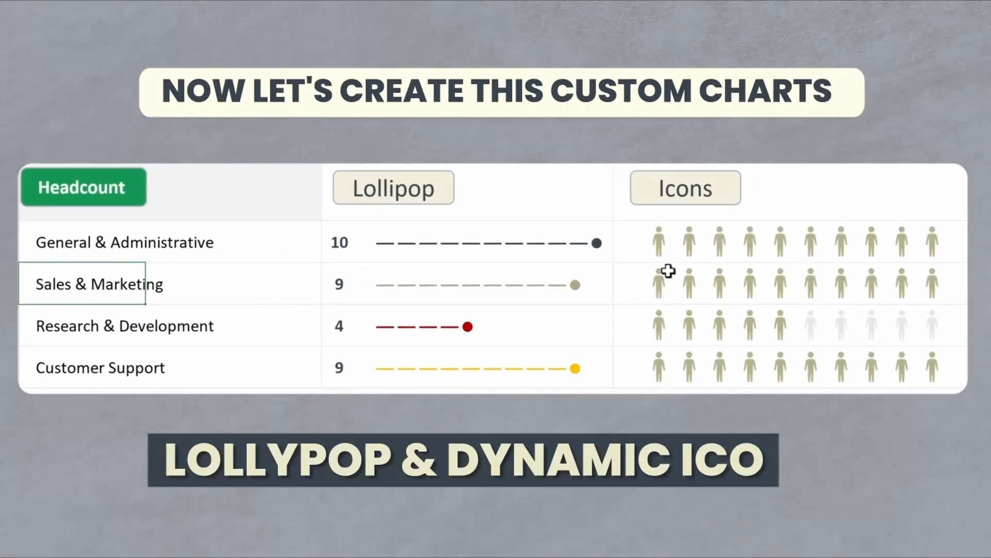
Step: Test the finished lollipop and icon charts by setting the General & Administrative headcount to 5 and back to 10
left_click(387, 230)
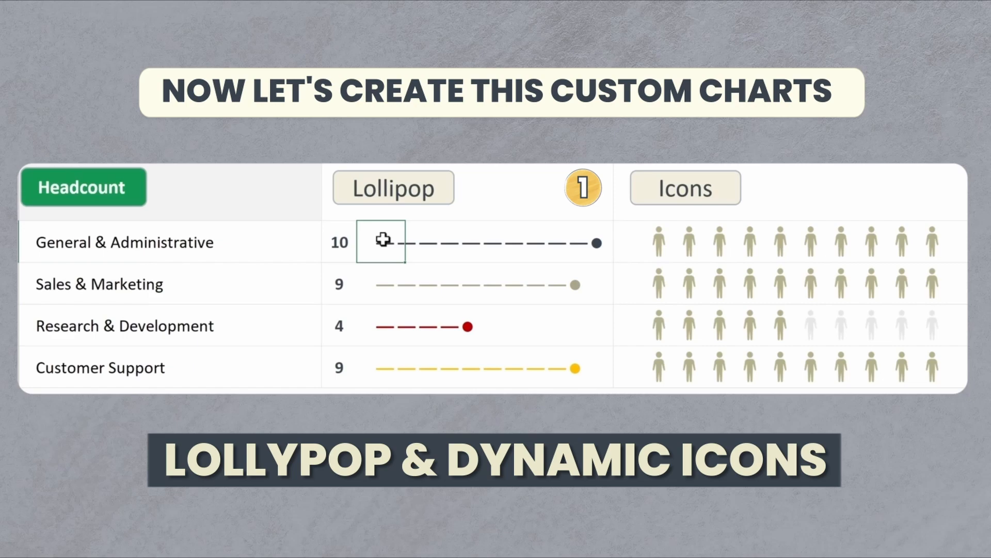
left_click(341, 238)
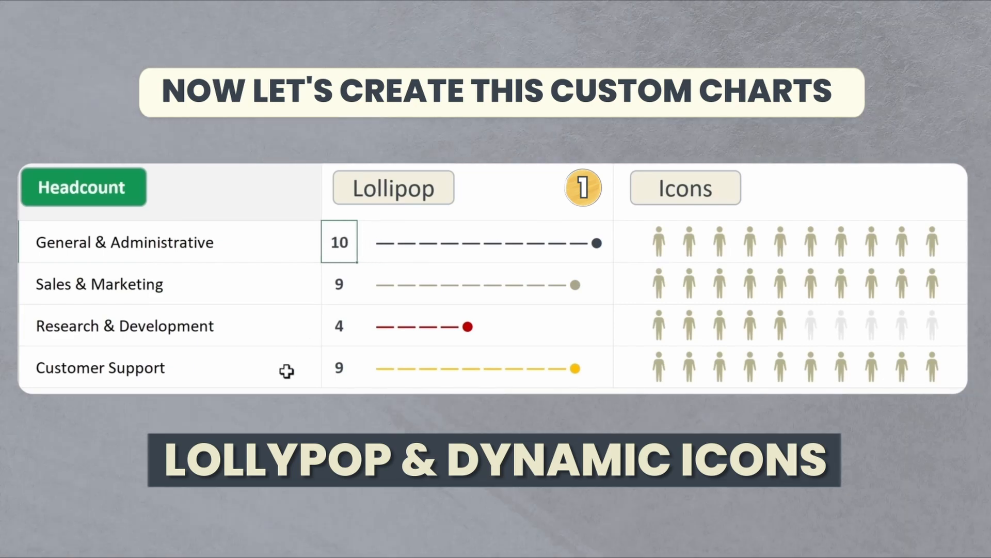
type("5")
key("Return")
key("Up")
type("10")
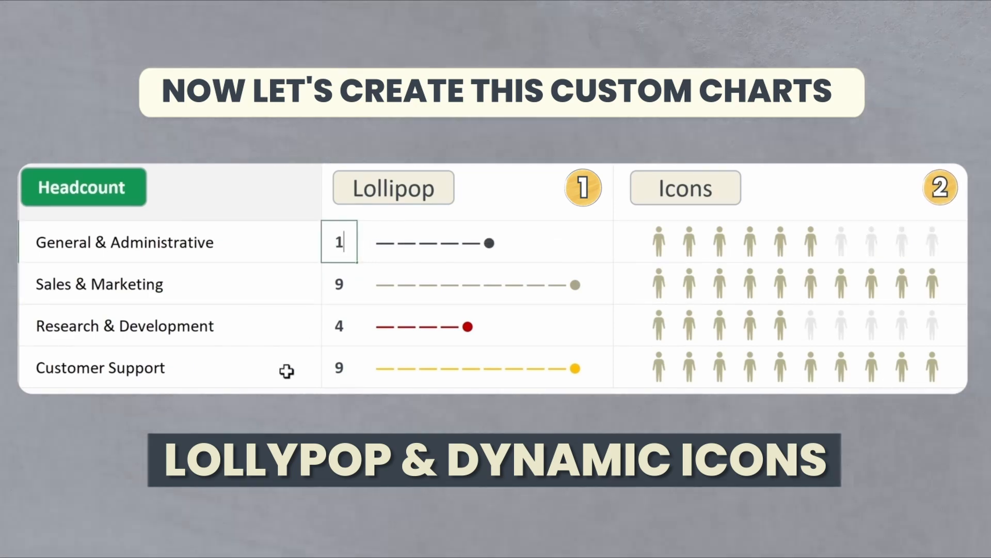
key("Return")
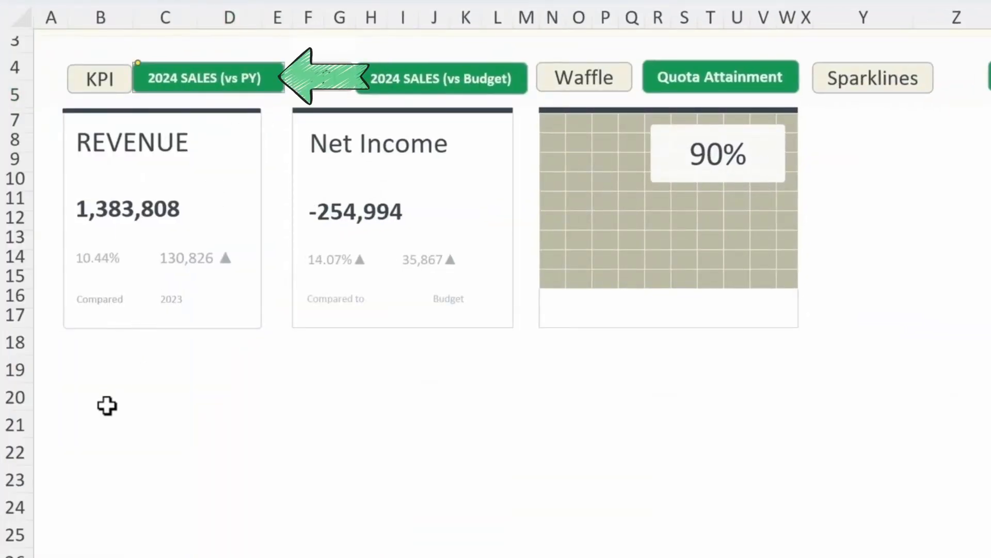
Step: Paste a copy of the 2024 SALES (vs PY) label shape at B19 and change its text to Headcount
left_click(107, 406)
key("ctrl+v")
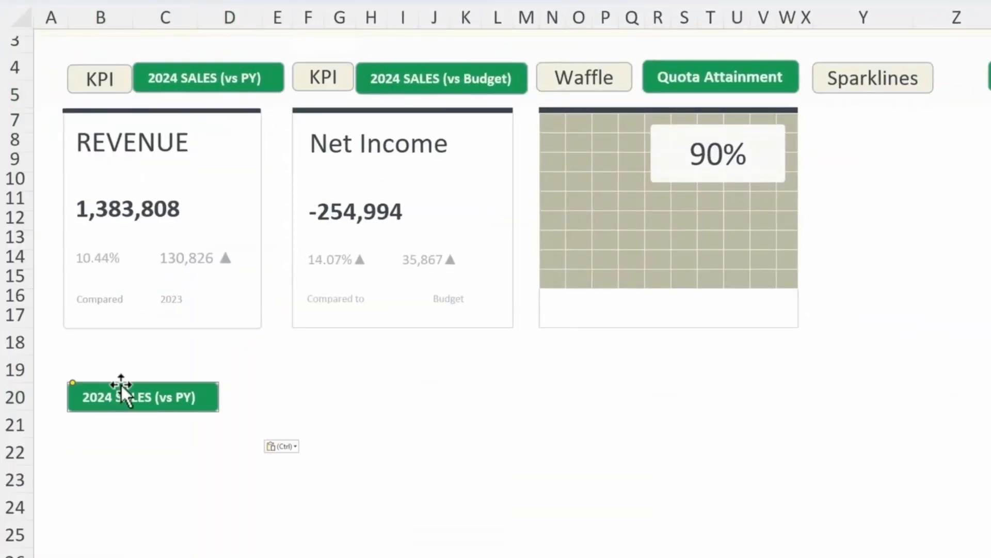
left_click_drag(138, 412, 90, 383)
type("Headcount")
Step: Fill B19:D19 with light grey and make row 19 taller around the Headcount label
left_click(255, 365)
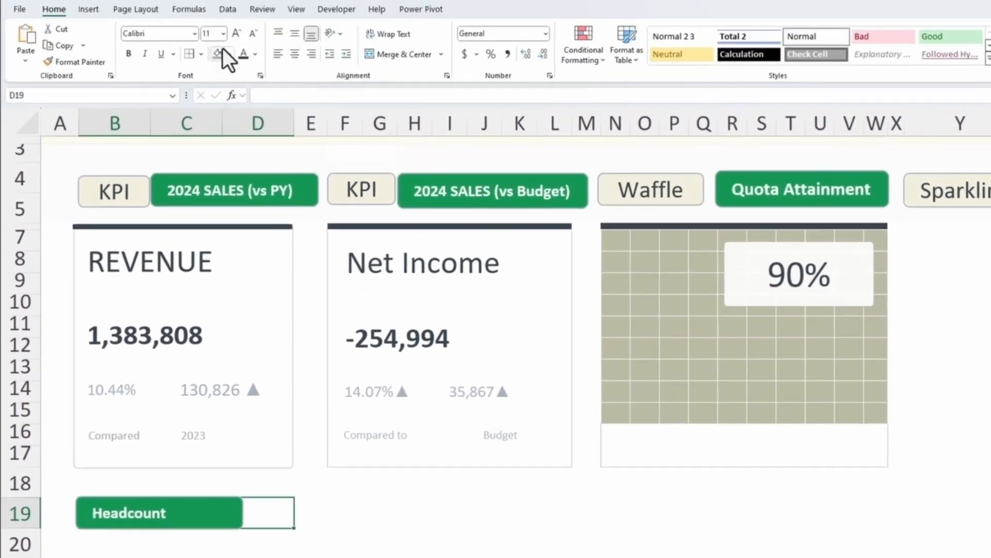
left_click(228, 53)
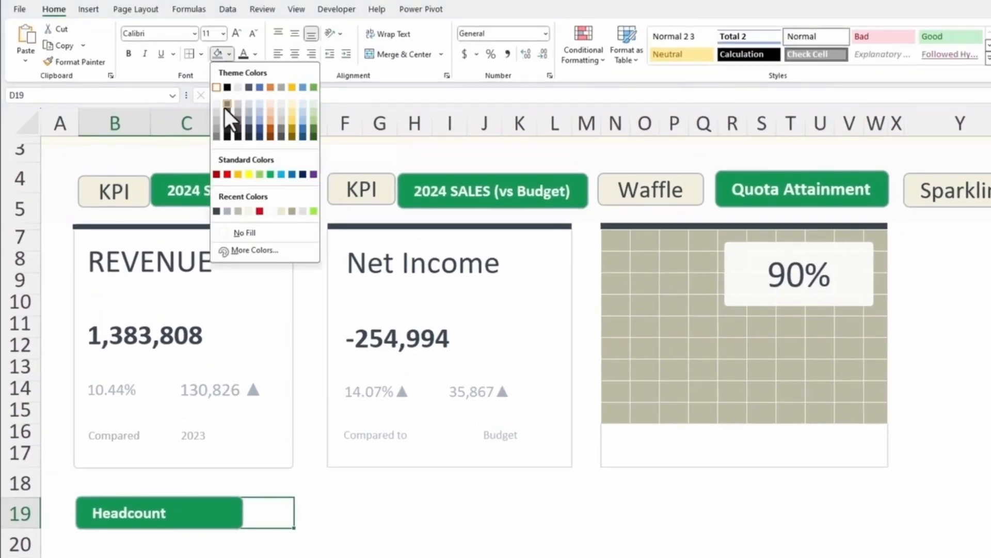
left_click(216, 112)
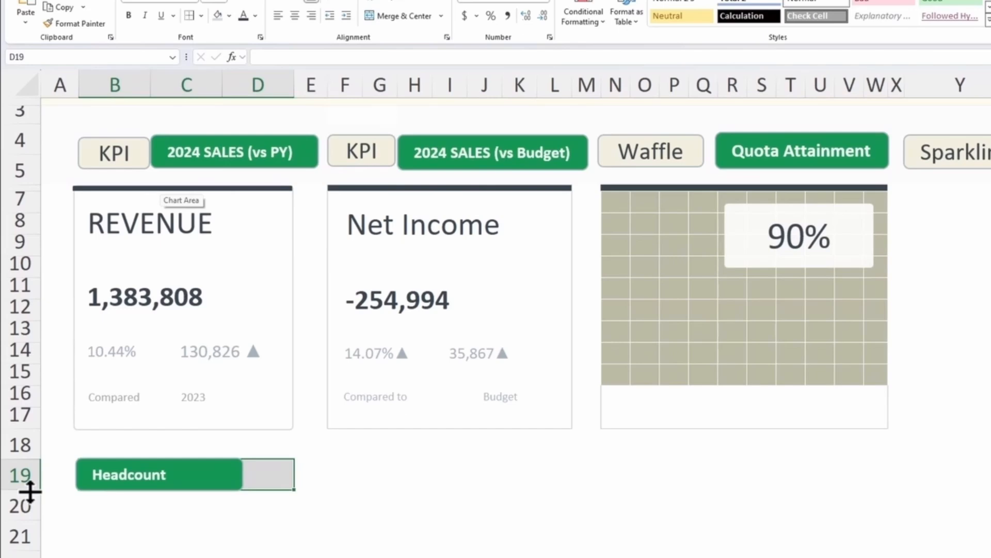
left_click_drag(30, 491, 30, 509)
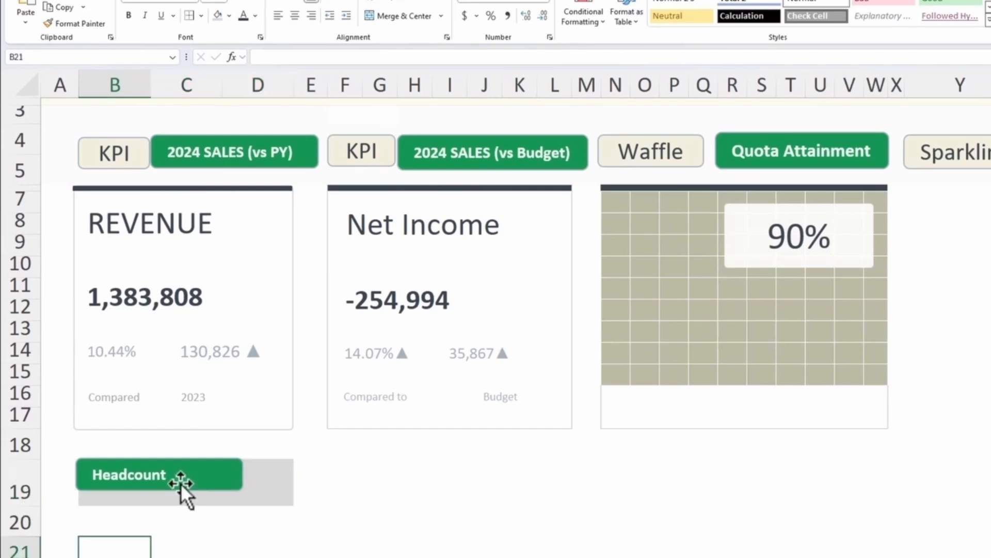
left_click(186, 488)
Step: Enter the department names General & Administrative in B20 and Sales & Marketing in B21
scroll(254, 418, "up", 2)
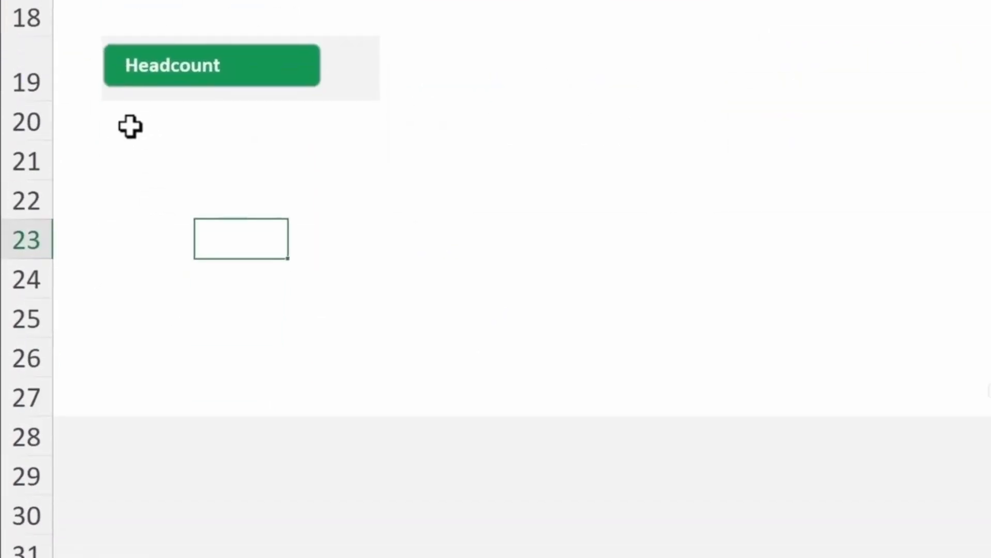
left_click(119, 385)
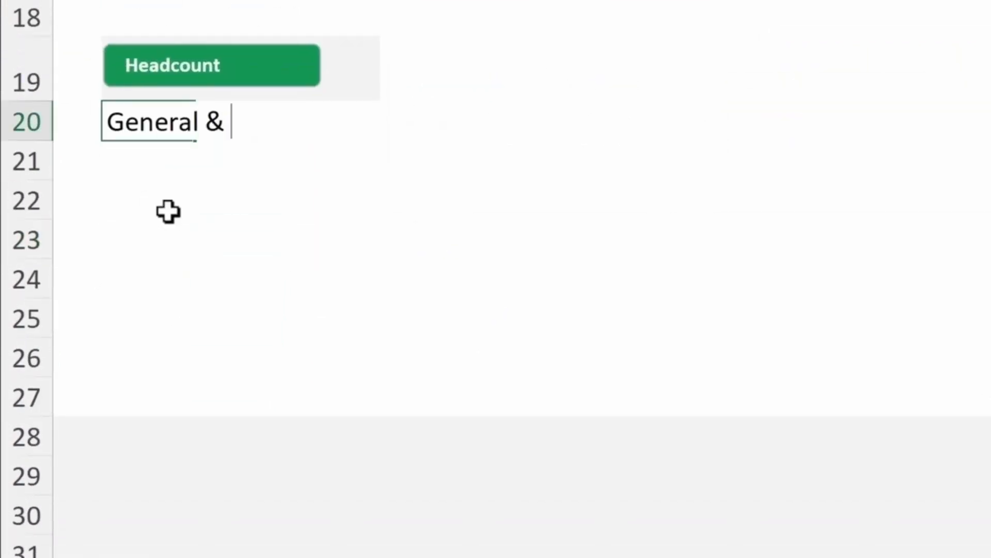
type("General & Administrati")
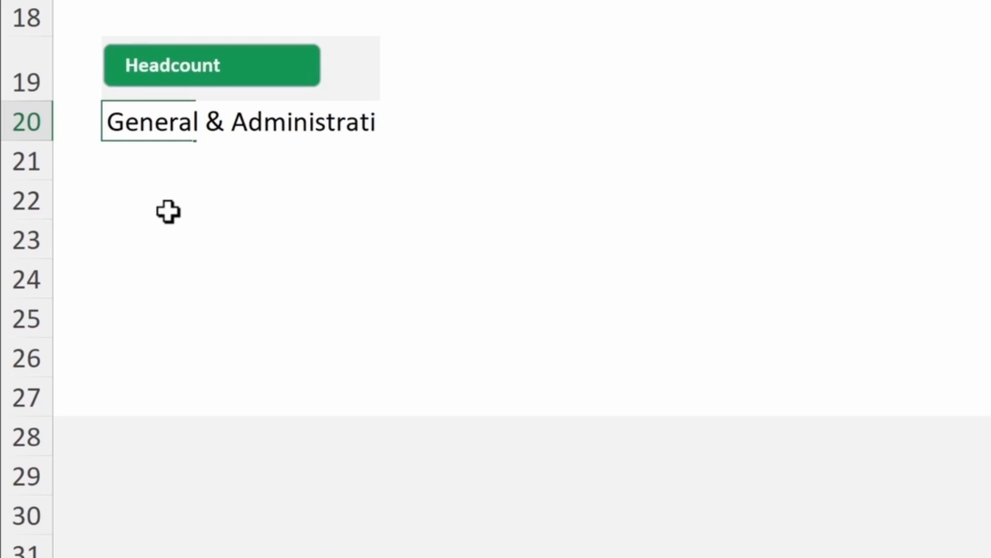
type("ve")
key("Return")
type("Sales & Marketing")
key("Return")
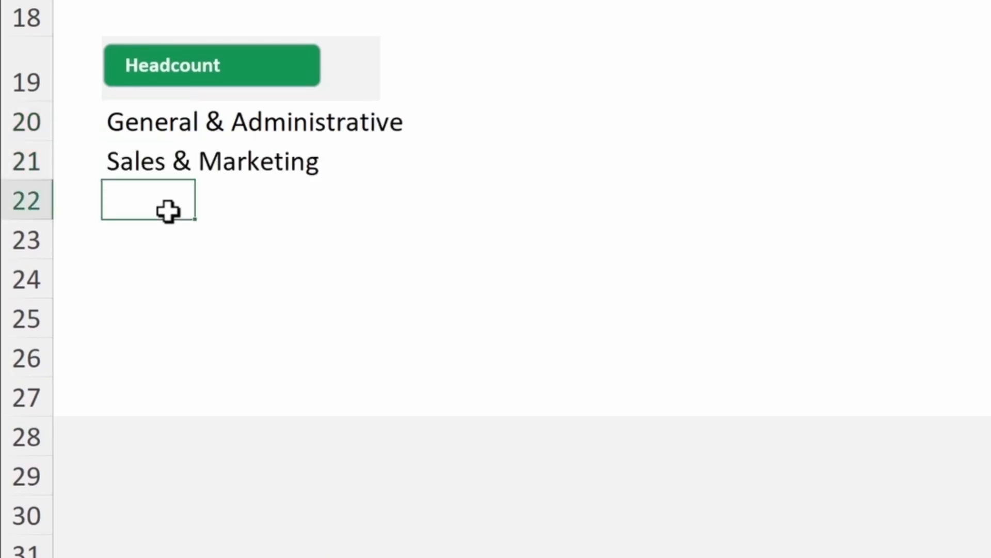
Step: Enter the department names Research & Development in B22 and Customer Support in B23
type("Research & Development")
key("Return")
type("Custom")
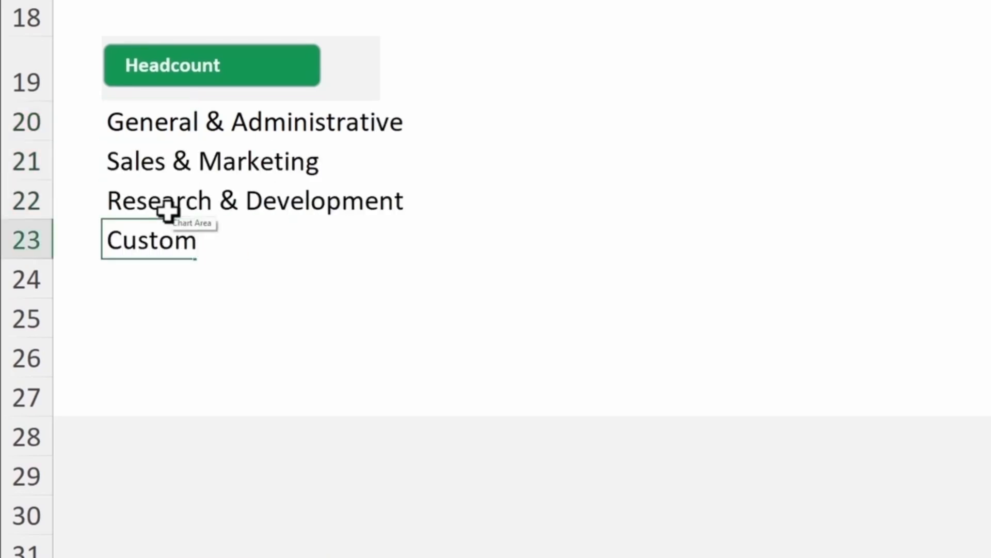
Step: Indent the department names in B20:B23 and reduce their font size to 9
key("Up")
key("Up")
key("Up")
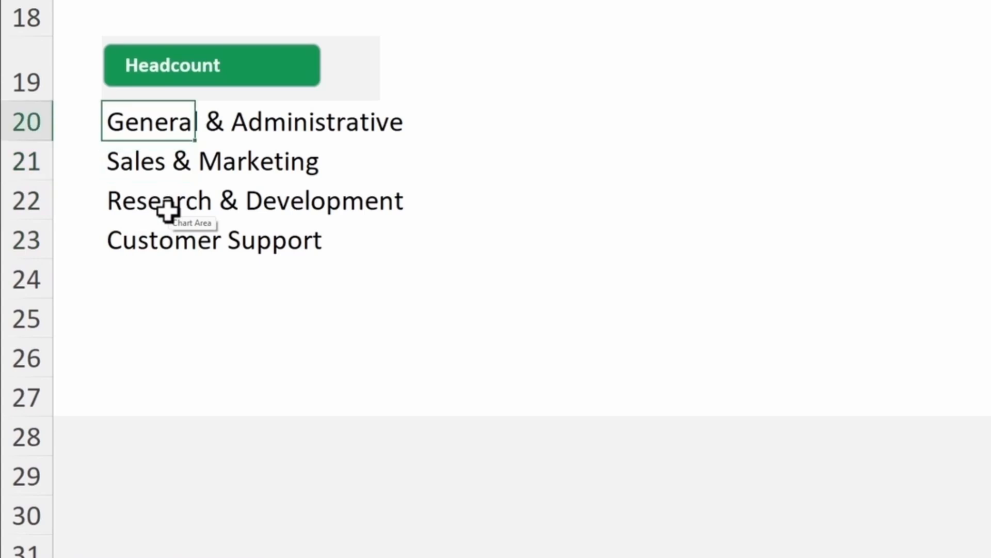
key("shift+Down")
key("shift+Down")
key("shift+Down")
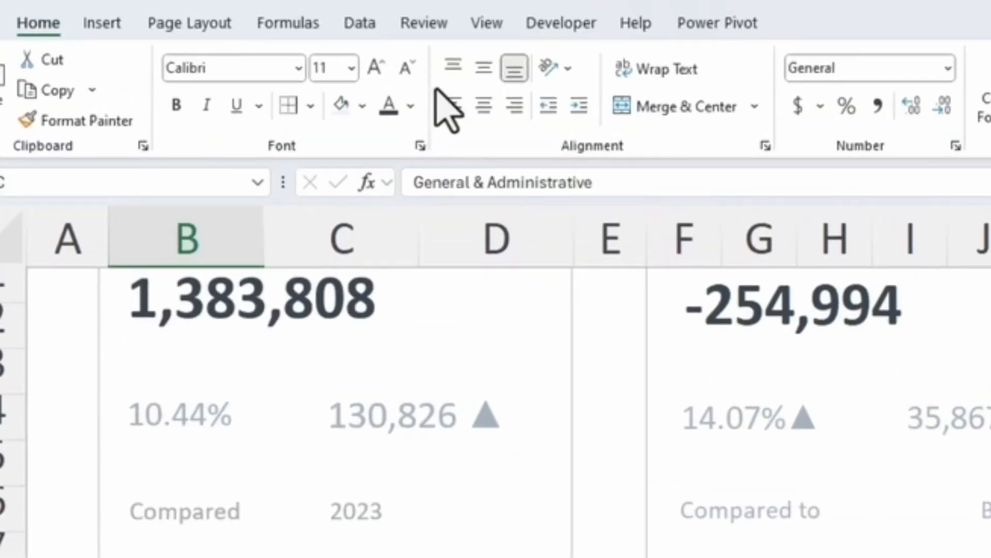
left_click(578, 105)
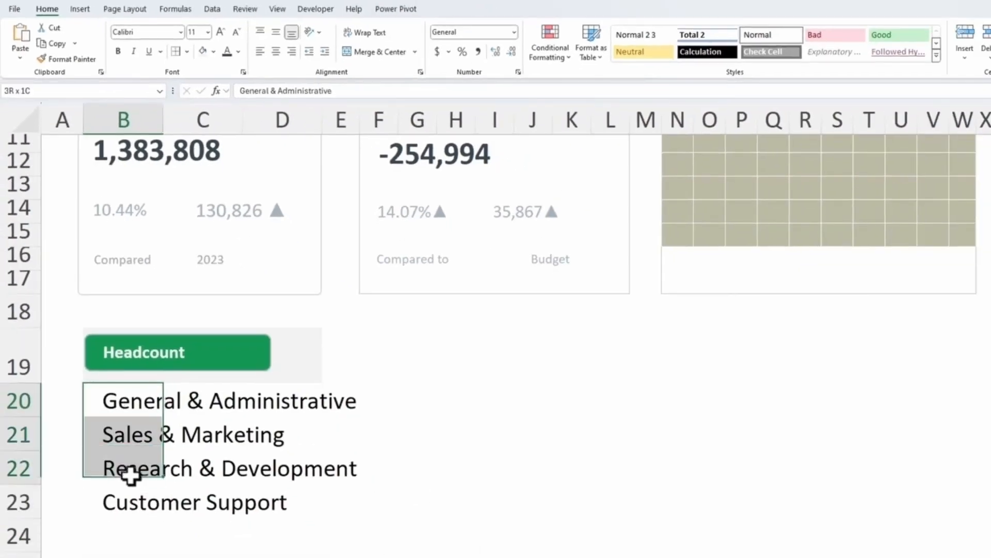
left_click(235, 35)
left_click(236, 35)
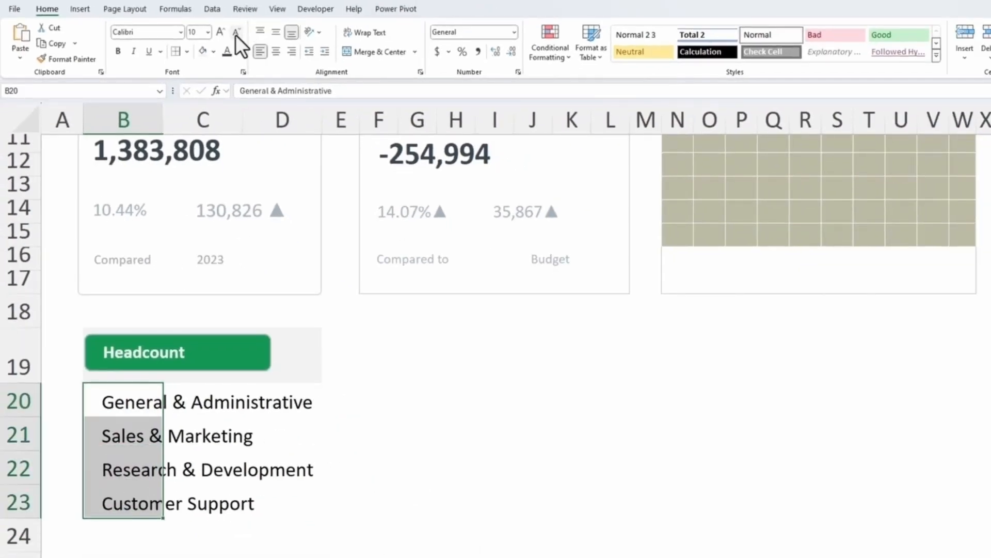
left_click(371, 534)
Step: Enter the headcount values 10, 9, 4 and 9 in E20:E23
left_click(345, 398)
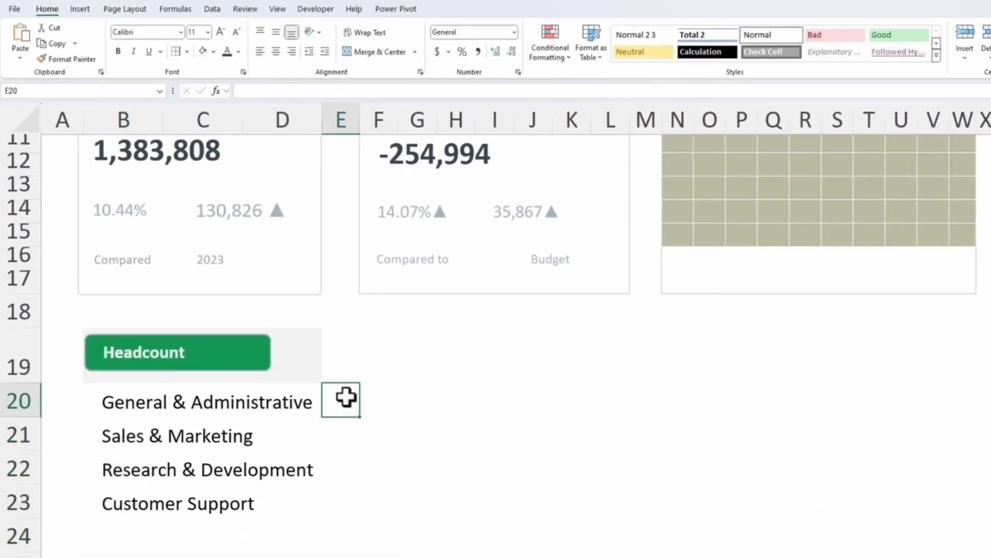
left_click_drag(345, 423, 346, 507)
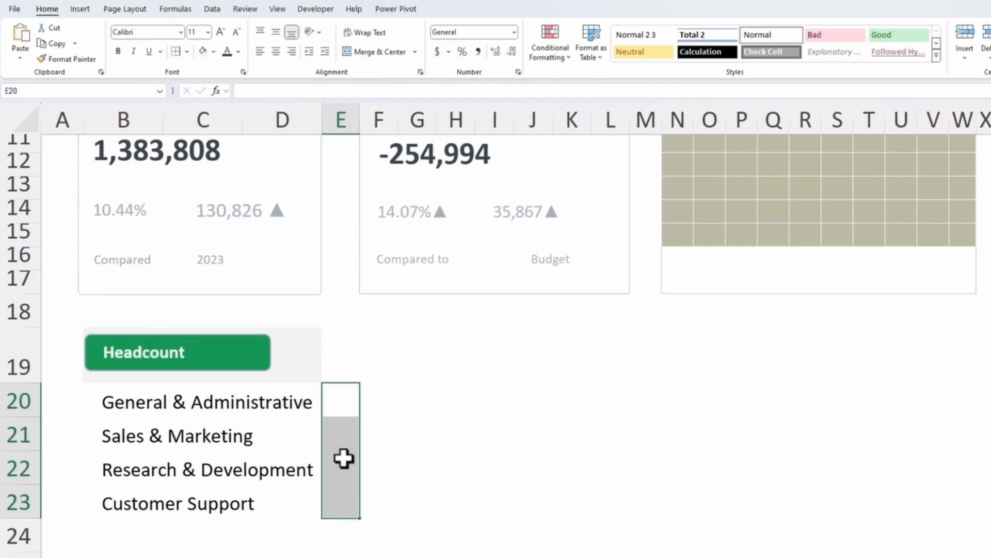
left_click(341, 412)
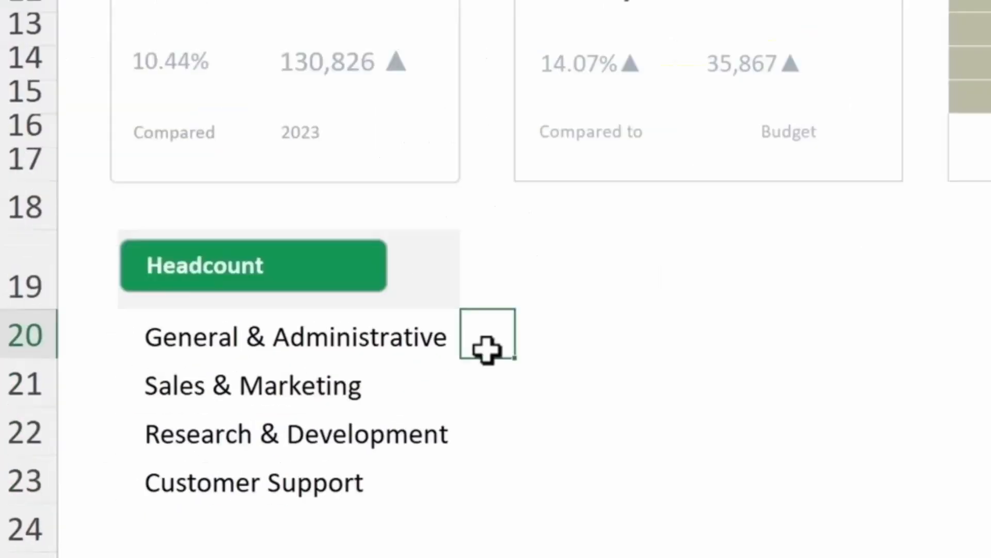
type("10")
key("Return")
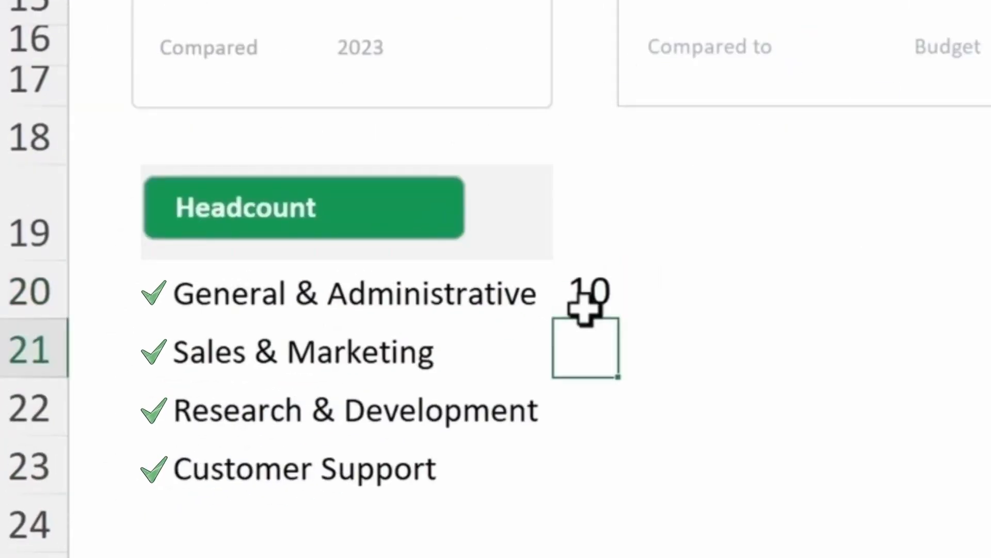
key("Return")
type("4")
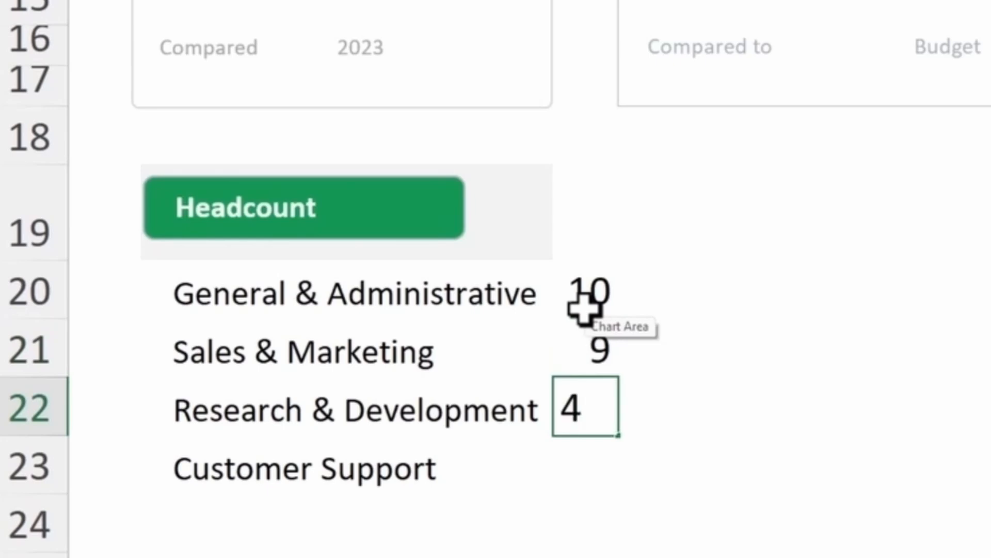
key("Return")
type("9")
key("Return")
Step: Format the headcount values in E20:E23 as bold dark grey text at font size 9
key("Up")
key("shift+Up")
key("shift+Up")
key("shift+Up")
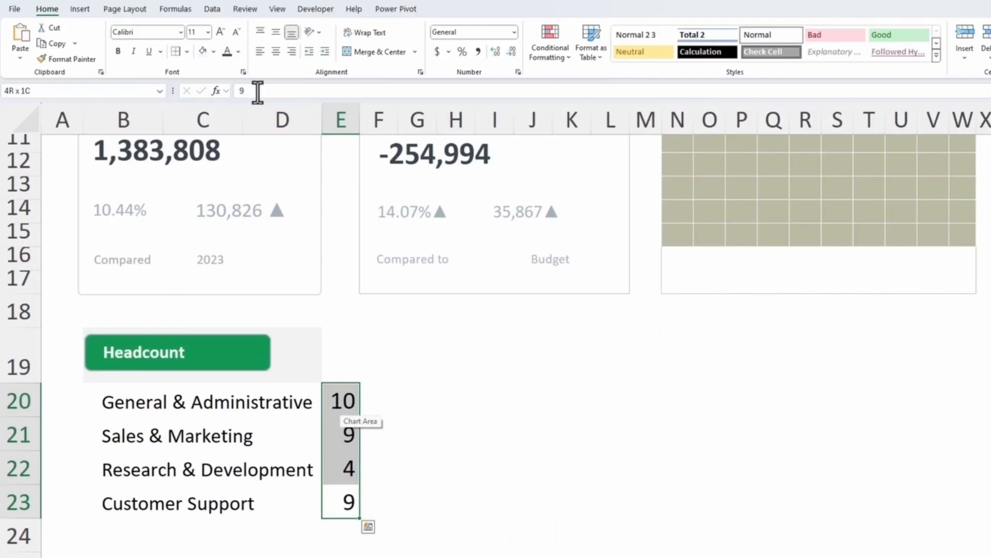
left_click(238, 51)
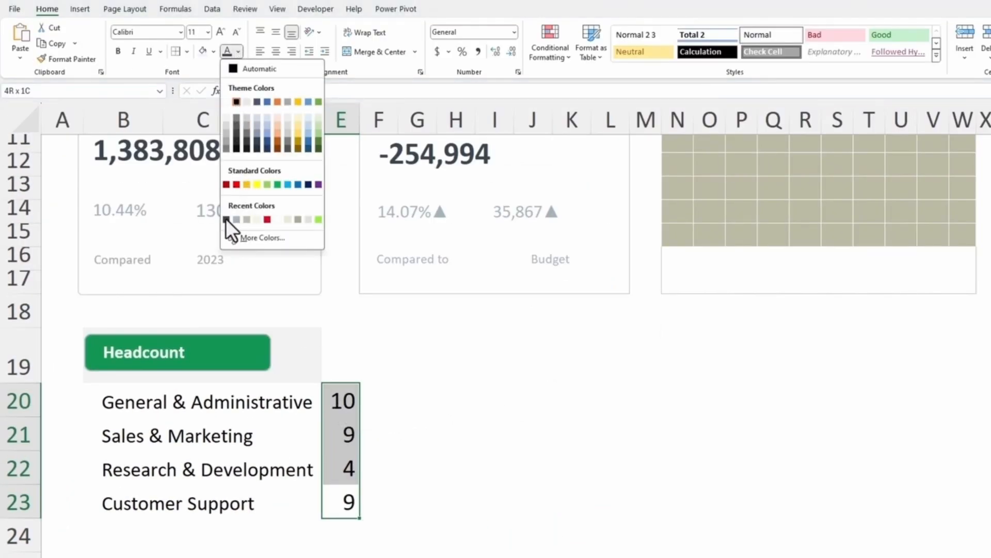
left_click(226, 219)
left_click(236, 32)
left_click(235, 32)
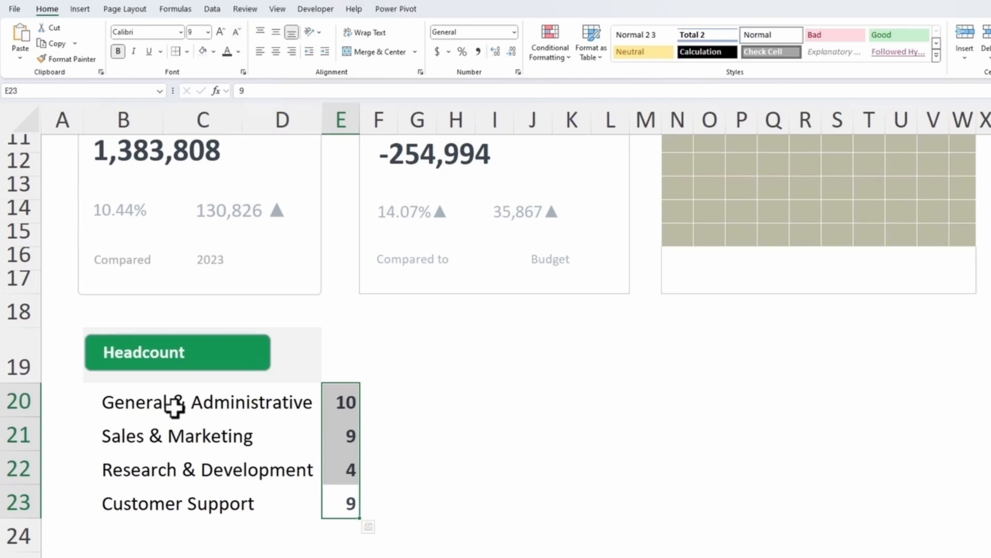
Step: Apply light grey top and bottom borders to B20:L20 and repeat them for rows 21 to 23
left_click(112, 395)
left_click_drag(148, 394, 610, 391)
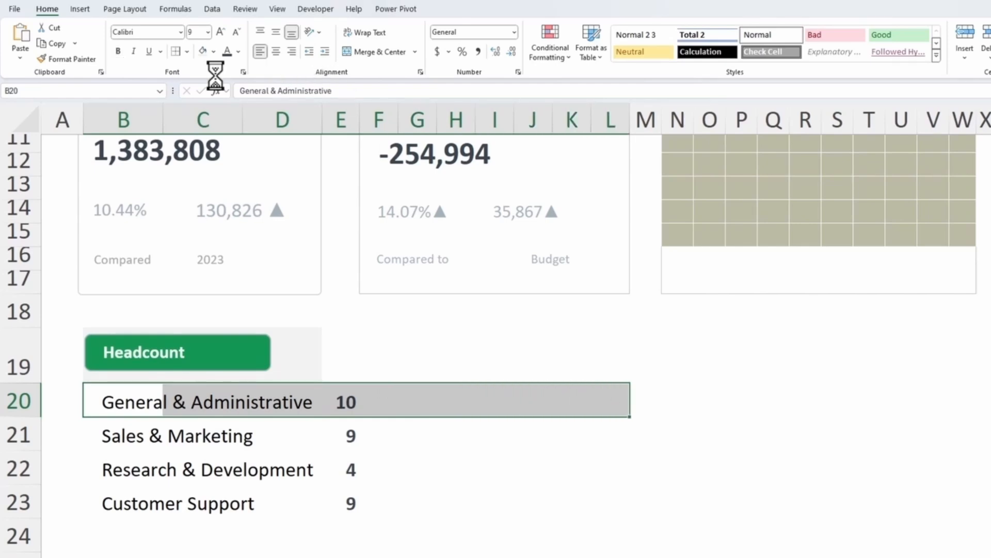
left_click(187, 52)
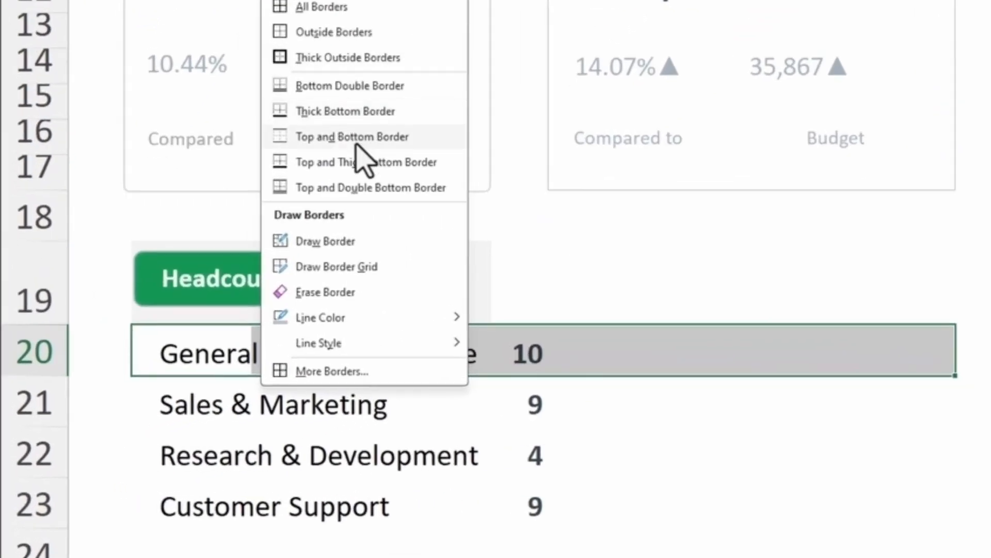
left_click(242, 258)
left_click_drag(193, 413, 945, 408)
left_click_drag(171, 455, 933, 449)
left_click_drag(124, 528, 637, 530)
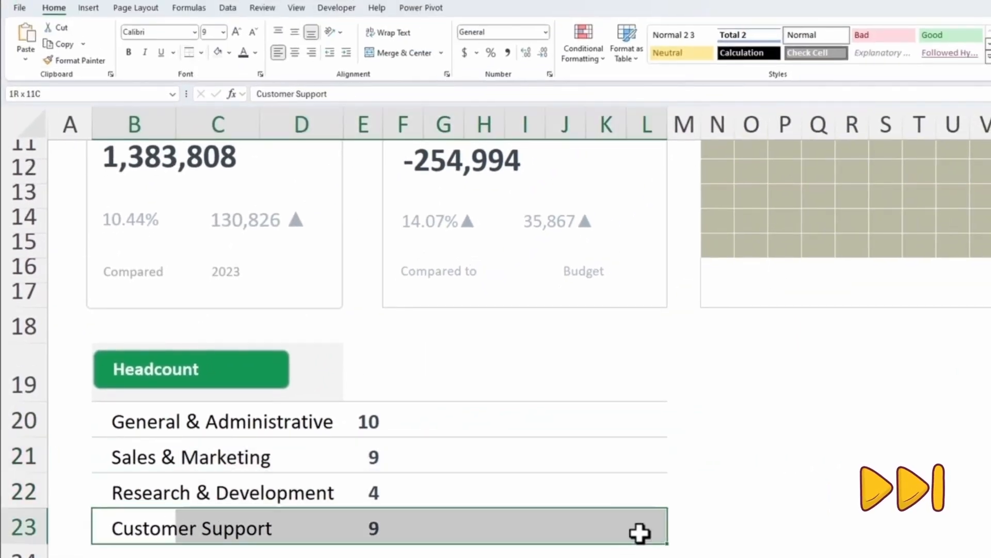
key("F4")
Step: Merge cells F20:L20 beside the General & Administrative headcount
left_click(402, 420)
key("shift+Right")
key("shift+Right")
key("shift+Right")
key("shift+Right")
key("shift+Right")
key("shift+Right")
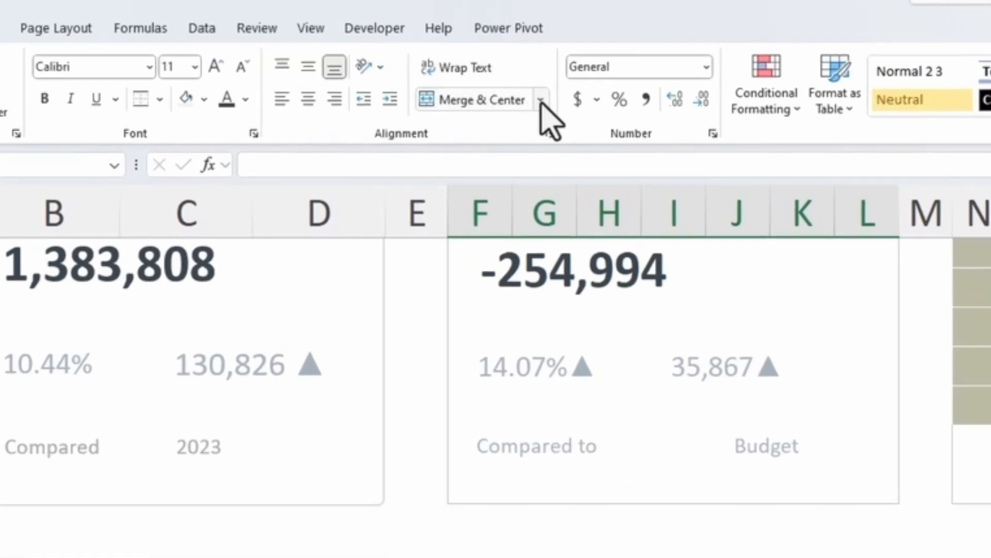
left_click(521, 90)
left_click(488, 168)
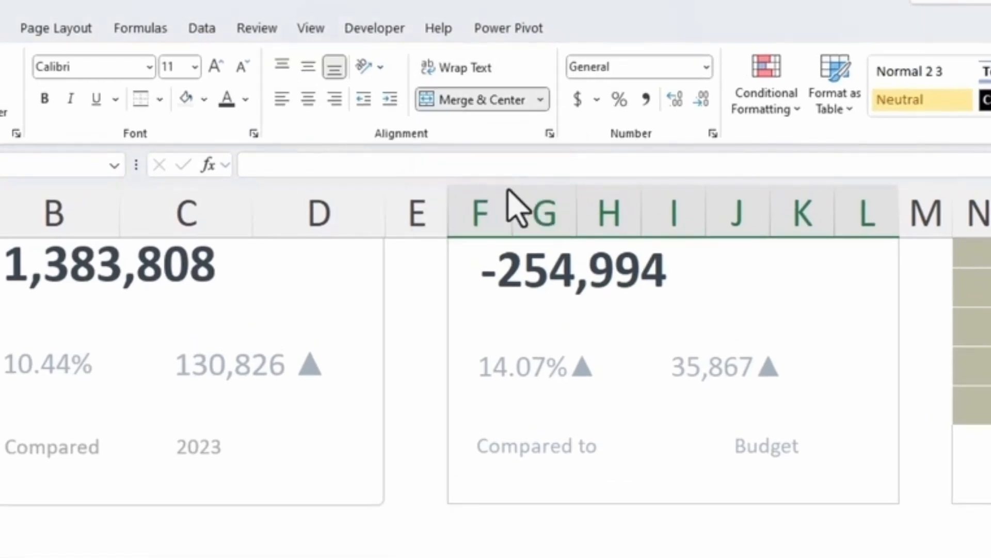
Step: Start a formula in F20 that repeats a long dash by the headcount, with the column locked: =REPT("—",$E20)
left_click(275, 165)
type("=")
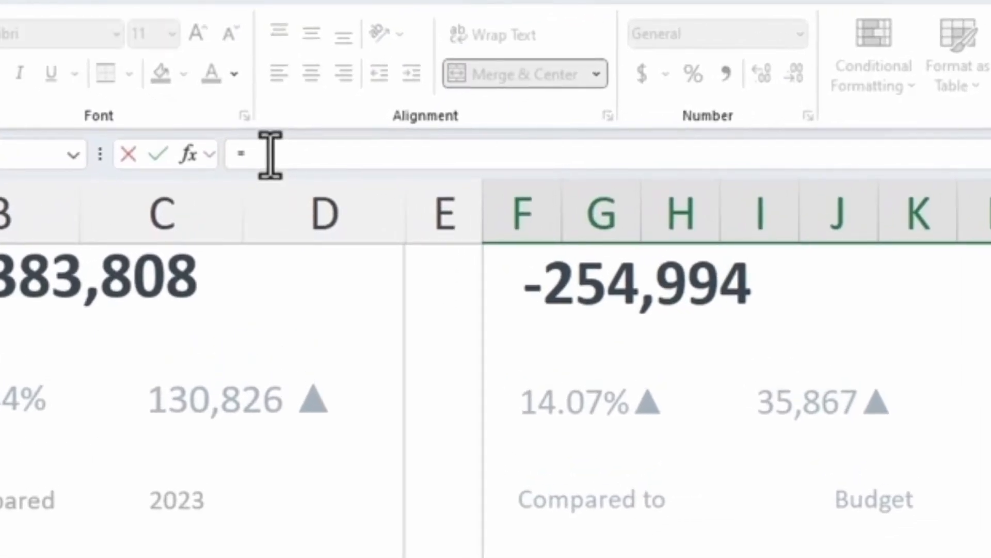
type("rept")
key("Tab")
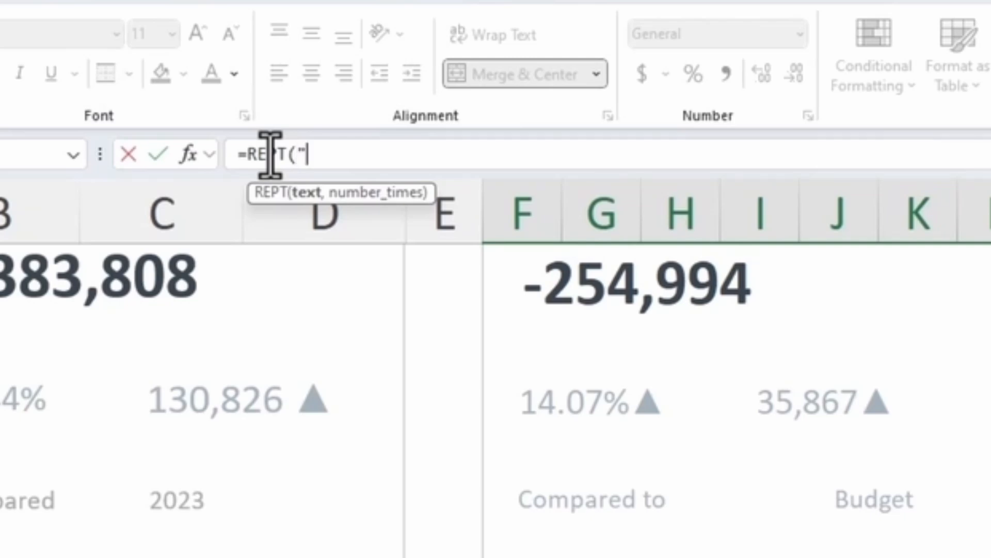
type("\"")
key("super+period")
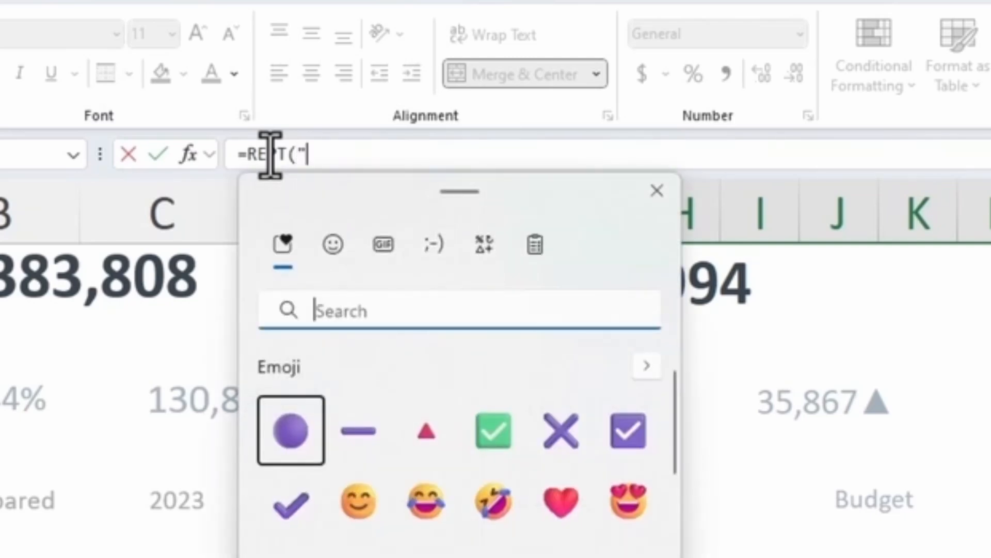
left_click(488, 247)
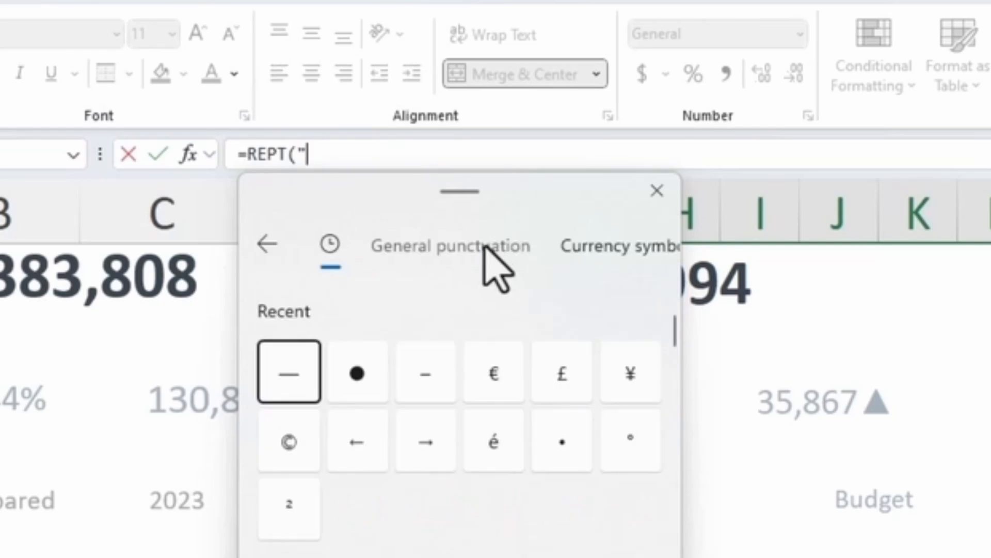
left_click(288, 376)
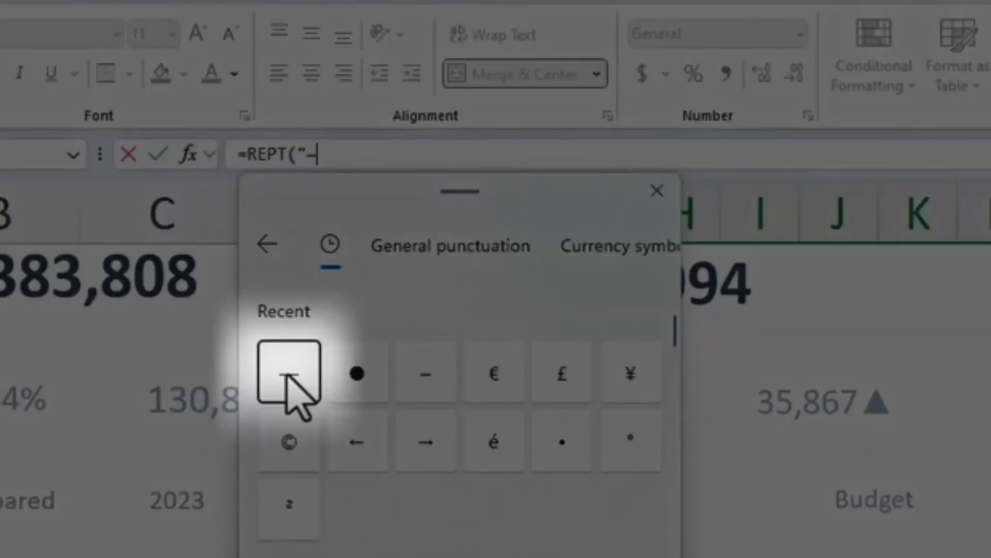
key("Escape")
type("\",")
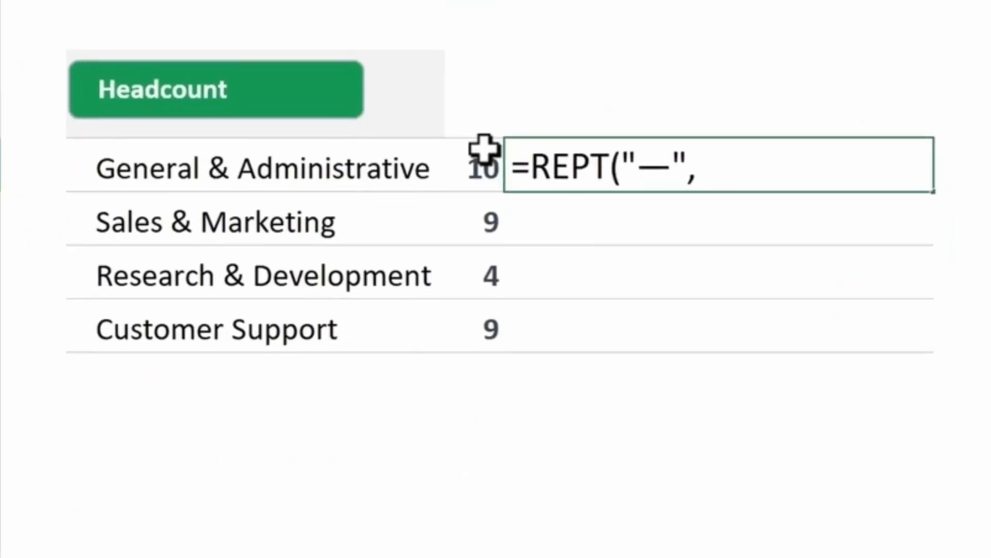
left_click(483, 164)
key("F4")
key("F4")
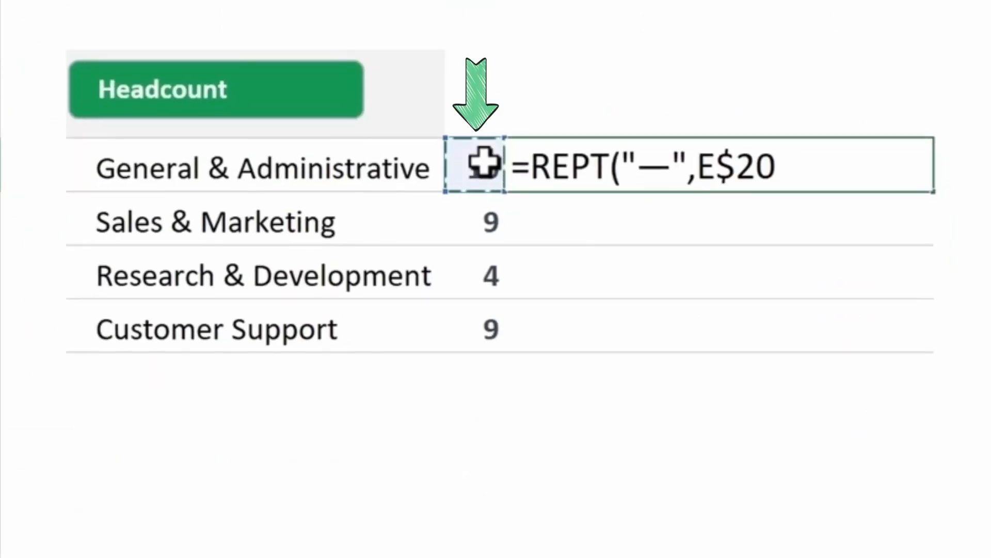
key("F4")
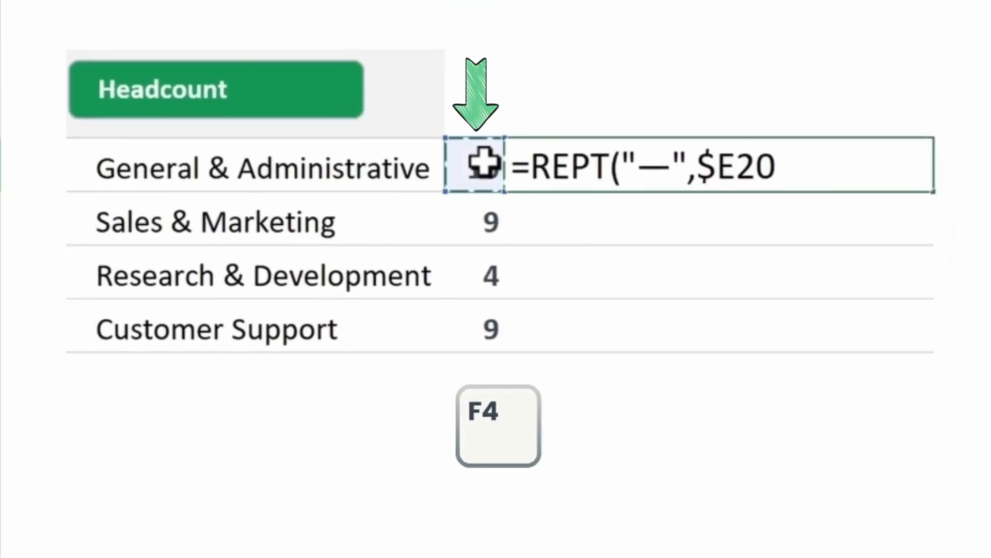
type(")")
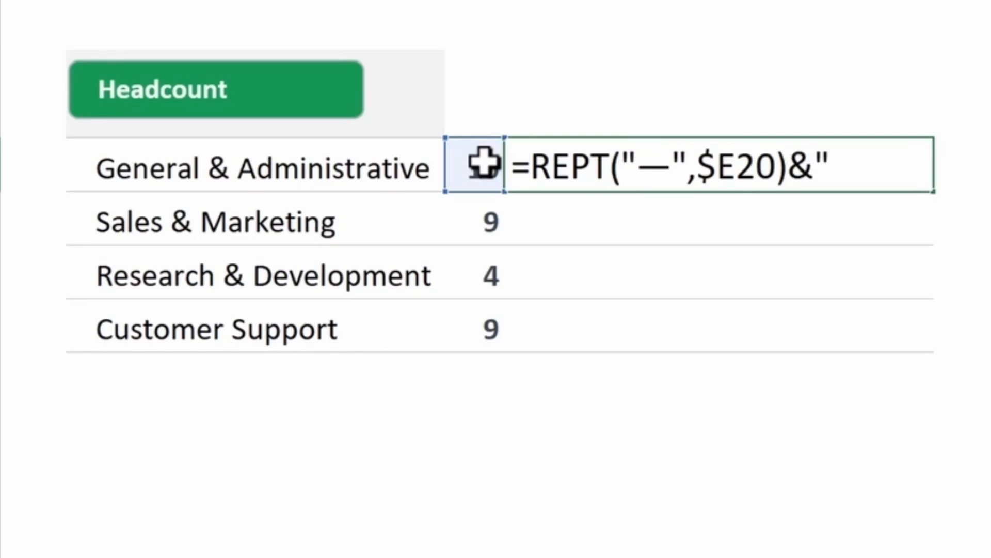
Step: Append a black circle symbol to the F20 formula with &"●" and enter it
type("&\"")
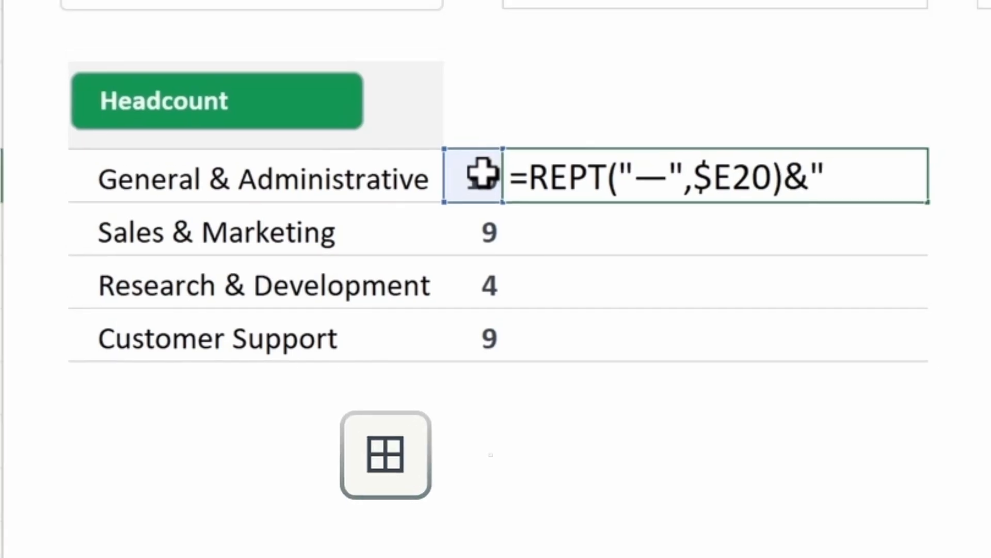
key("super+semicolon")
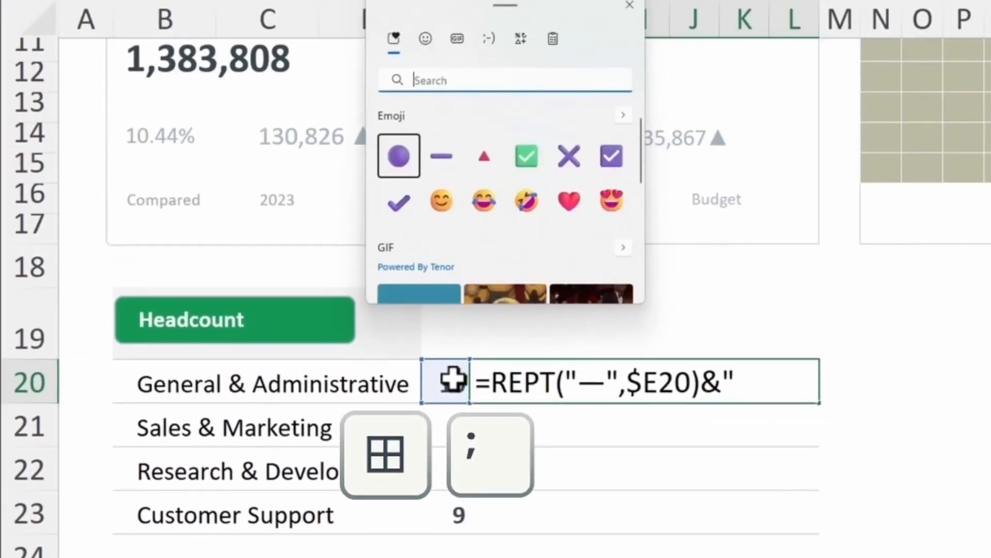
left_click(522, 42)
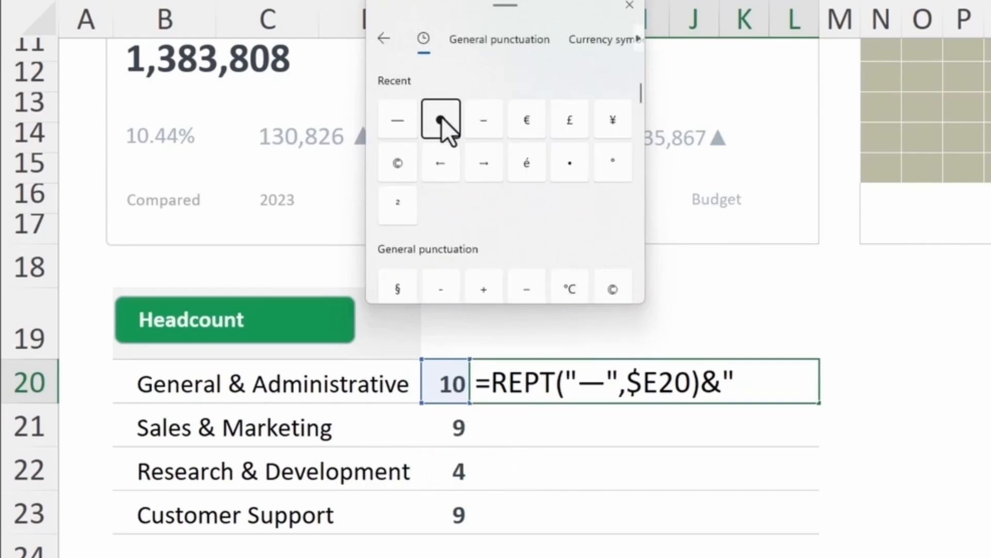
key("Escape")
type("\"")
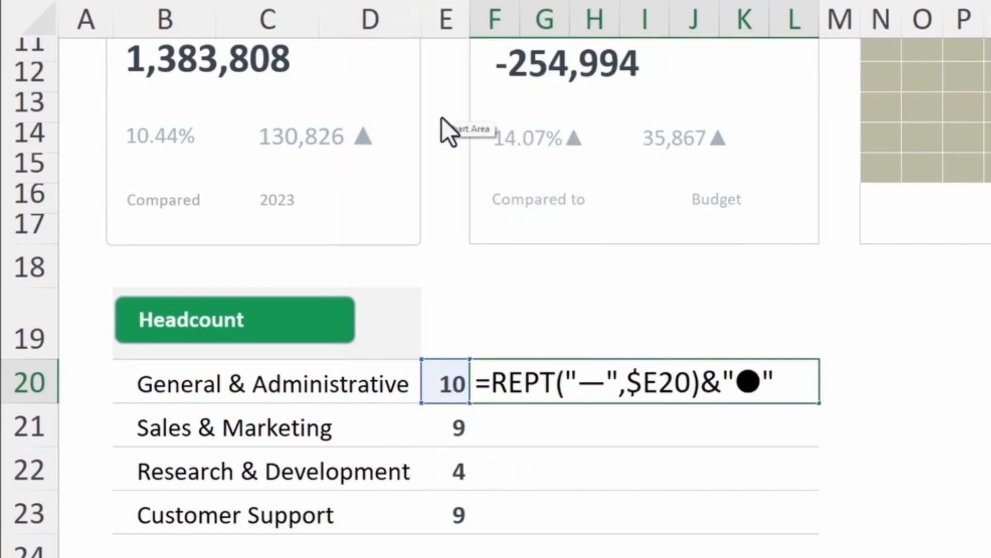
key("Return")
Step: Copy the F20 lollipop formula down to rows 21 to 23
key("Up")
key("ctrl+c")
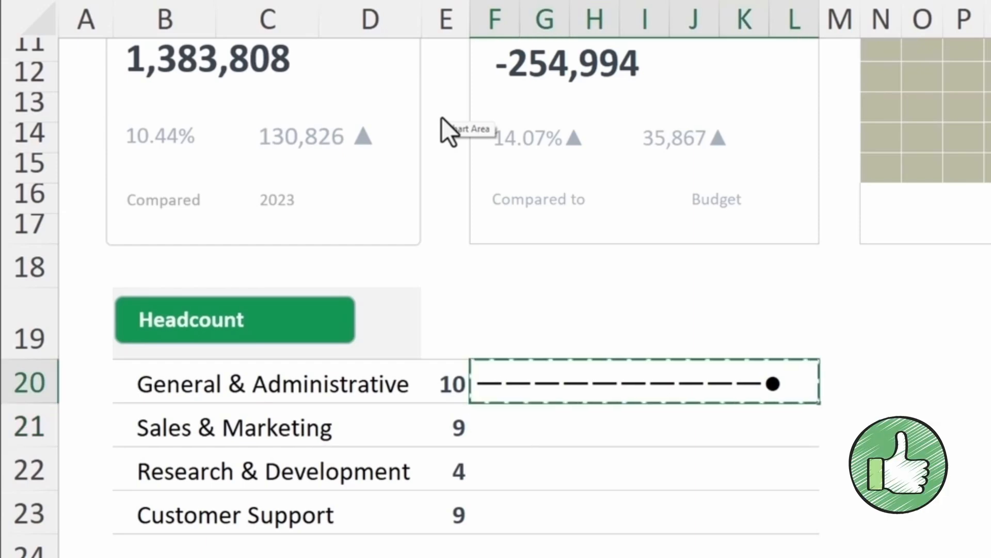
key("shift+Down")
key("shift+Down")
key("shift+Down")
key("ctrl+v")
key("Down")
key("Up")
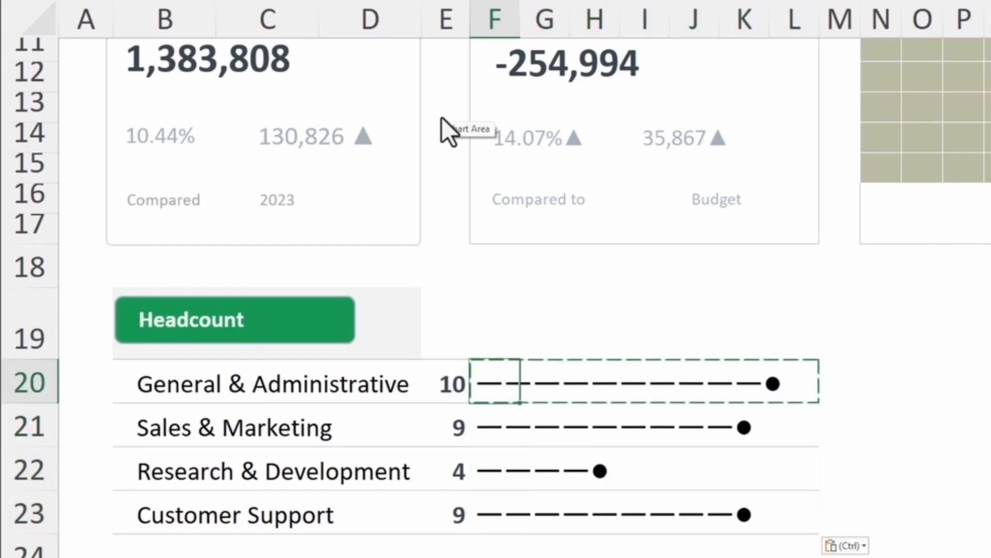
Step: Set the font colour of the Sales & Marketing lollipop in F21:L21 to beige and the Research & Development one in F22:L22 to red
left_click_drag(485, 421, 786, 425)
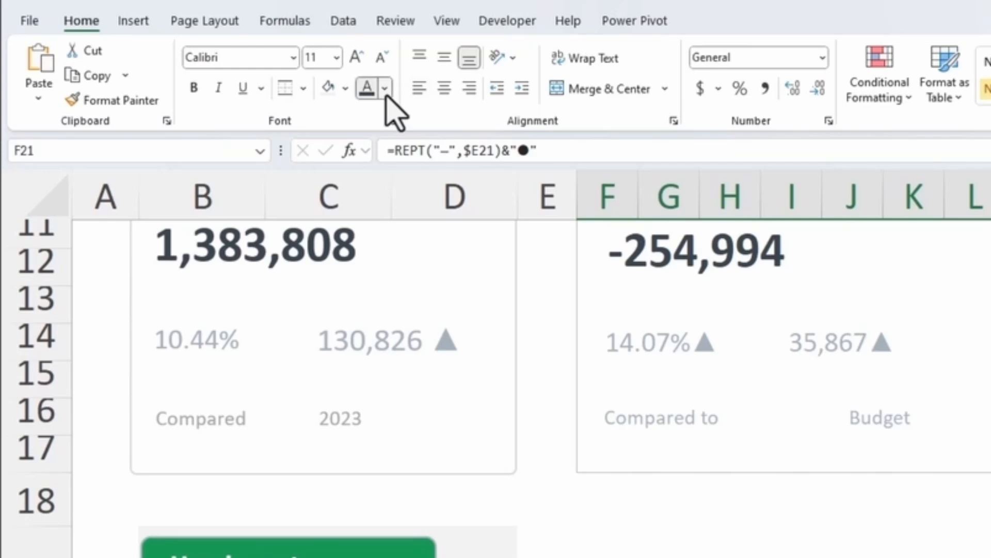
left_click(384, 88)
left_click(398, 354)
left_click_drag(609, 557, 972, 557)
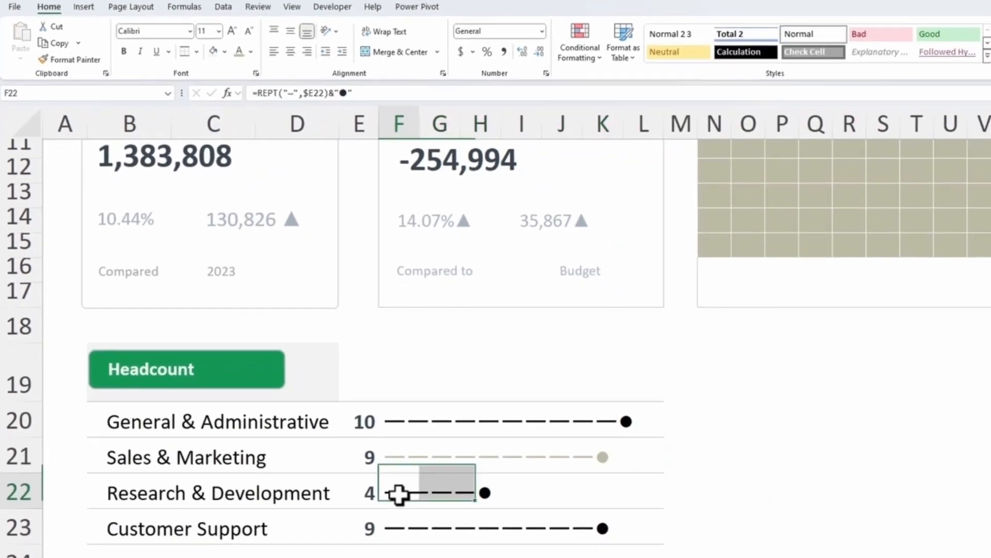
left_click(250, 51)
left_click(279, 228)
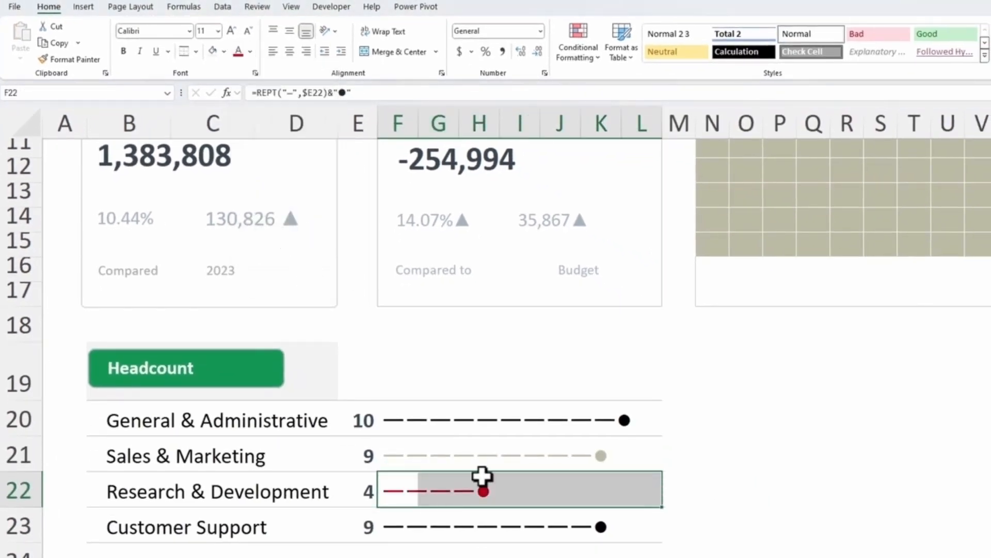
Step: Set the font colour of the Customer Support lollipop in F23:L23 to standard gold
left_click_drag(392, 527, 655, 526)
left_click(250, 52)
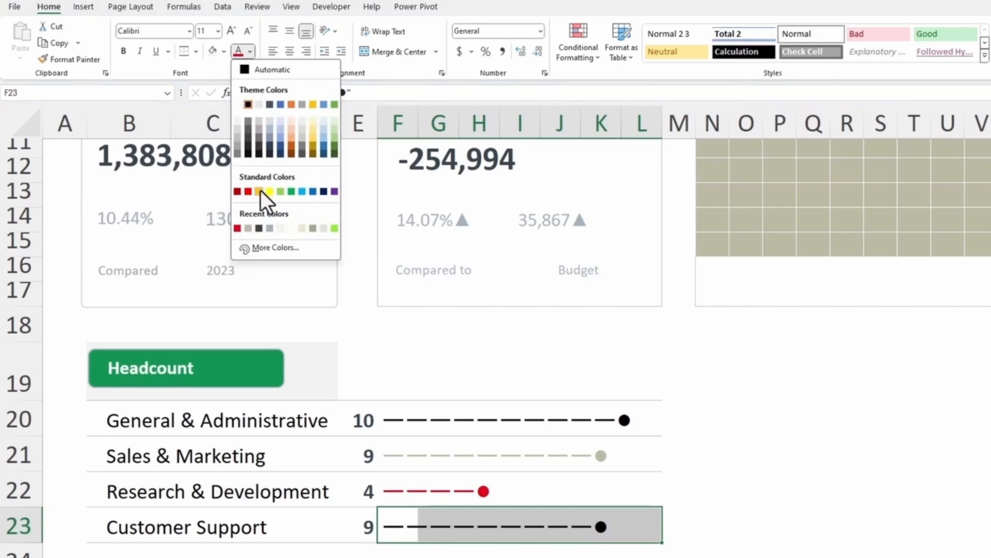
left_click(260, 190)
Step: Duplicate an existing beige rounded label above the lollipop chart at F19, title it "Lollipop" and widen it to fit the text
left_click(274, 224)
key("ctrl+c")
scroll(254, 310, "down", 2)
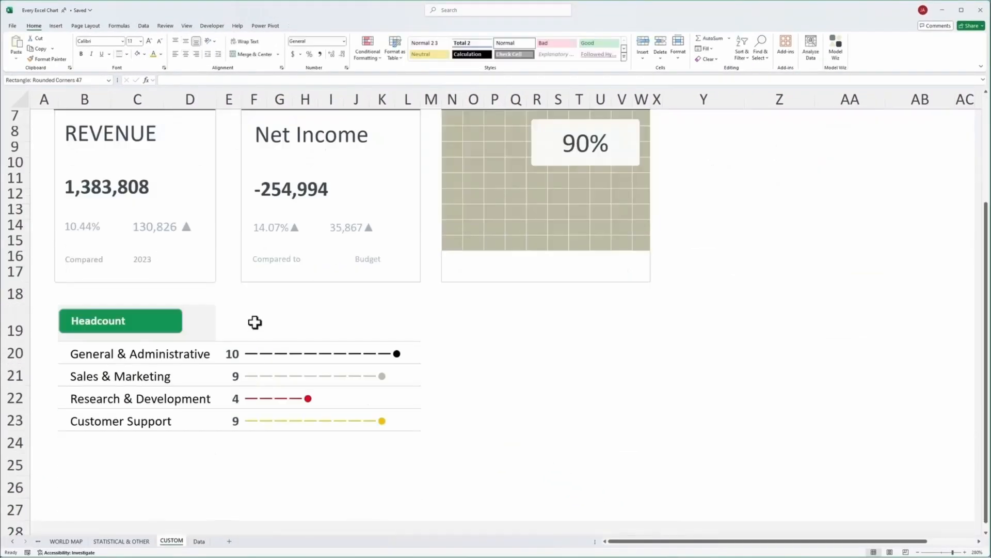
left_click(254, 323)
key("ctrl+v")
type("Toll")
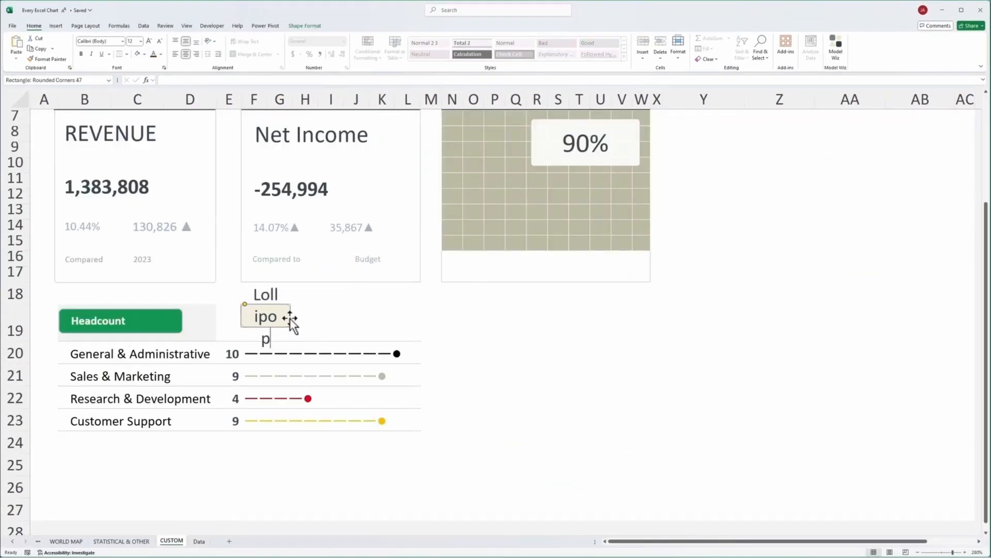
type("ipop")
left_click_drag(290, 319, 327, 318)
left_click(279, 464)
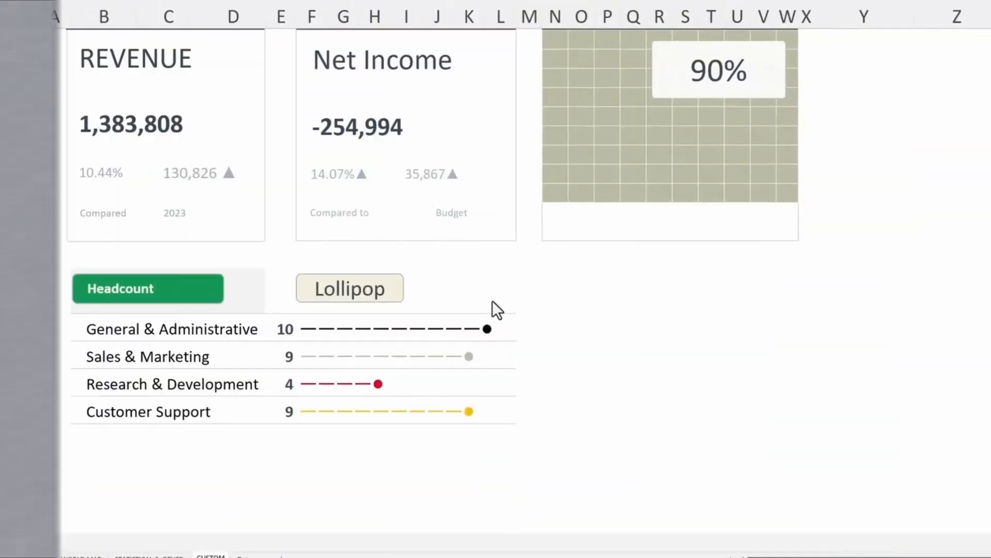
Step: Duplicate the Lollipop label below the waffle chart, align it with column N and retitle it "Icons"
left_click(401, 289, "ctrl")
key("ctrl+c")
left_click(599, 289)
key("ctrl+v")
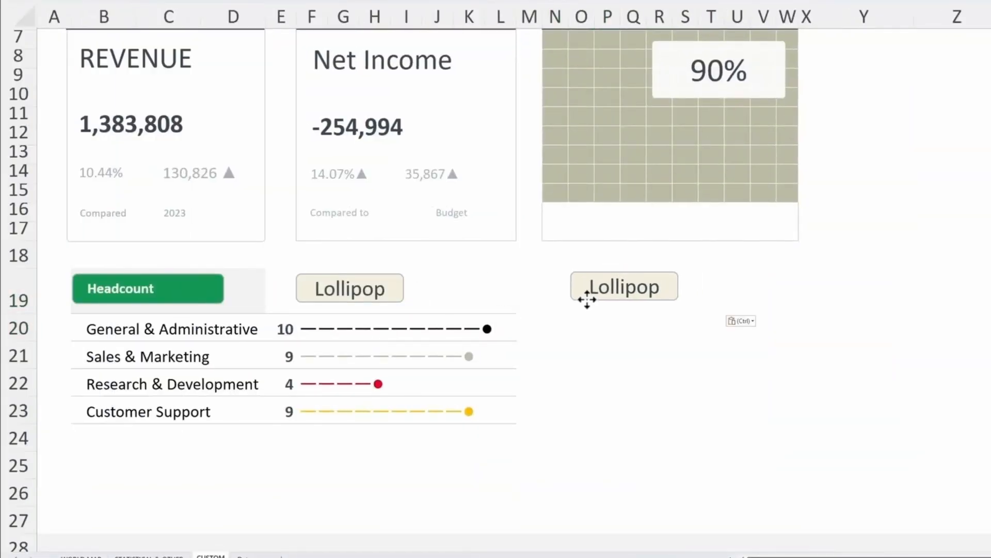
left_click_drag(587, 299, 562, 304)
double_click(566, 289)
type("Icon")
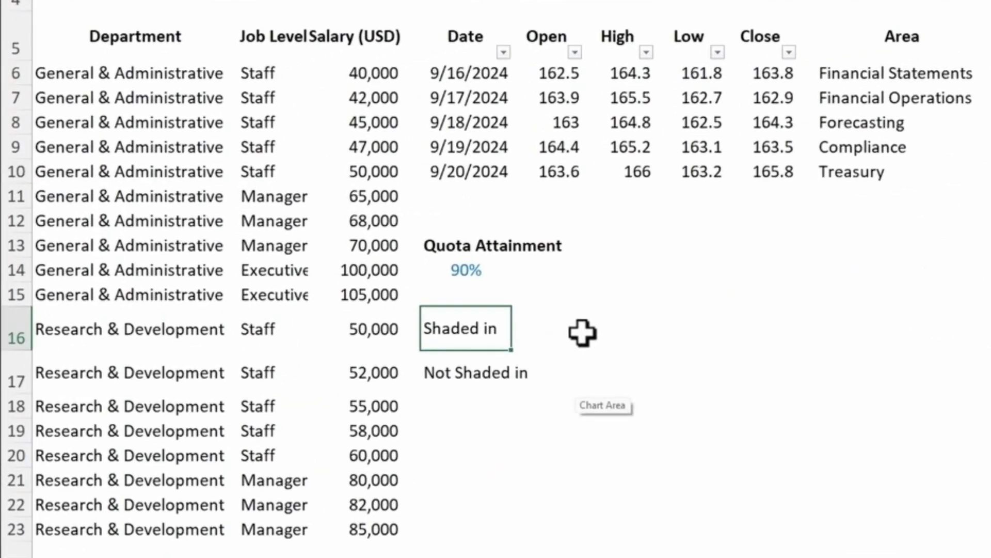
Step: Insert the solid standing person stock icon at BG16 on the Data sheet, beside "Shaded in", and fill it with the recent beige colour
left_click(582, 333)
left_click(573, 365)
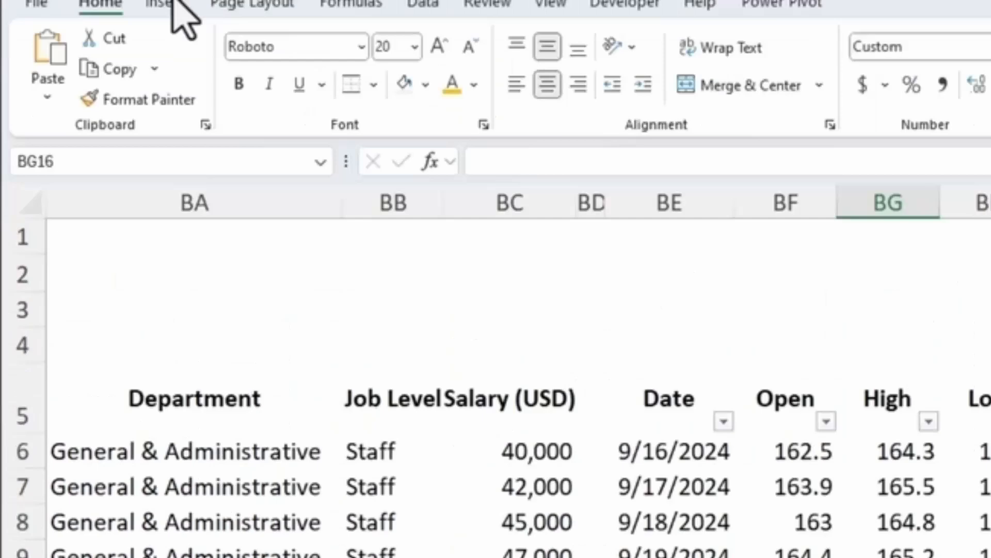
left_click(179, 83)
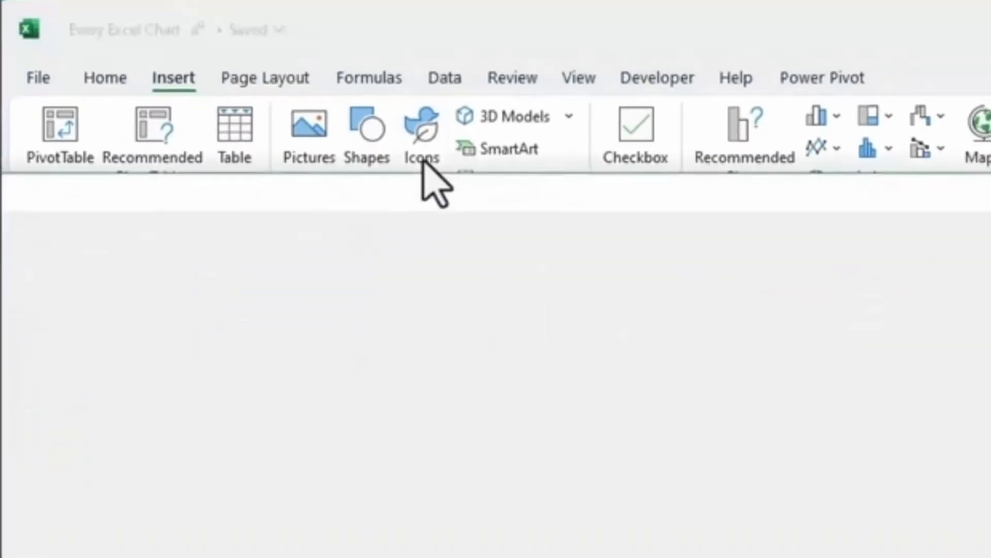
left_click(422, 160)
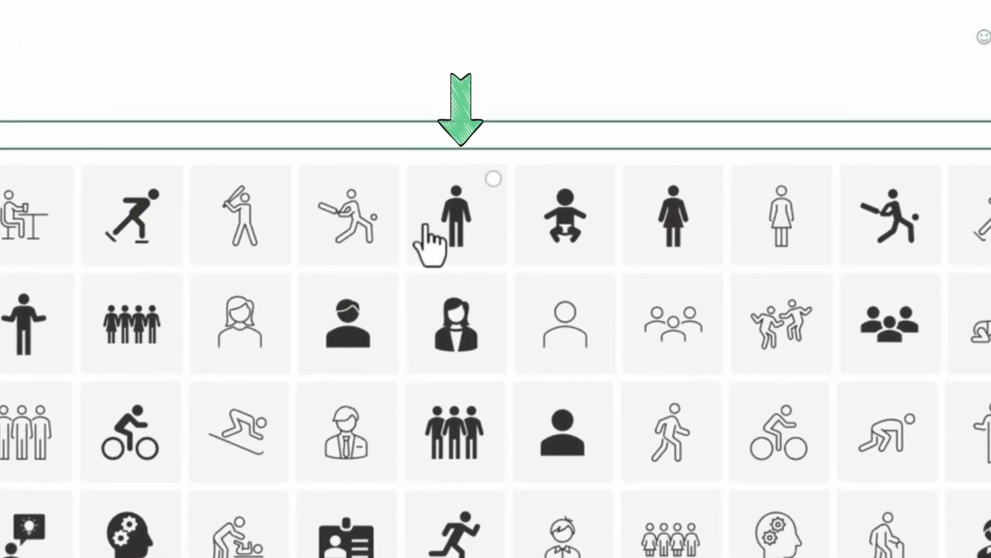
left_click(800, 171)
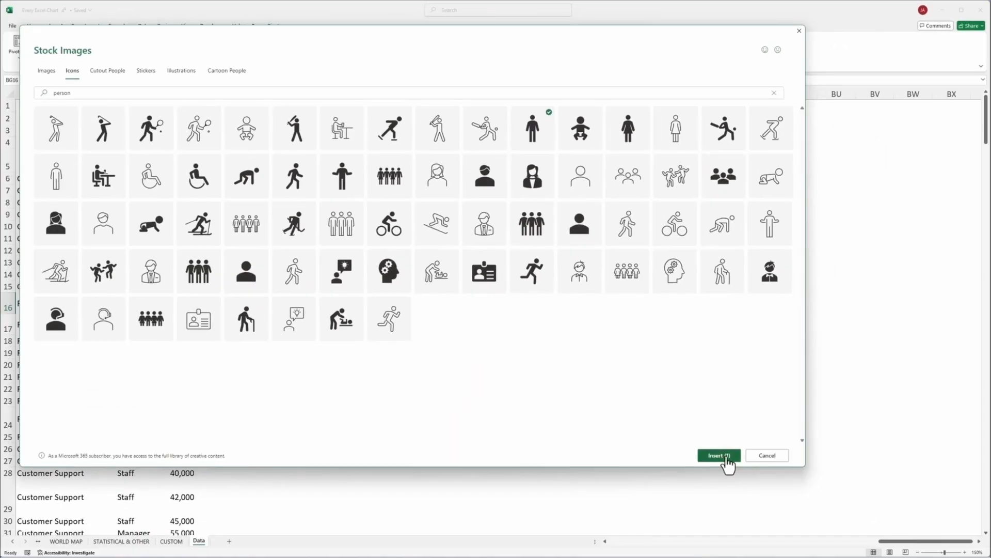
left_click(725, 457)
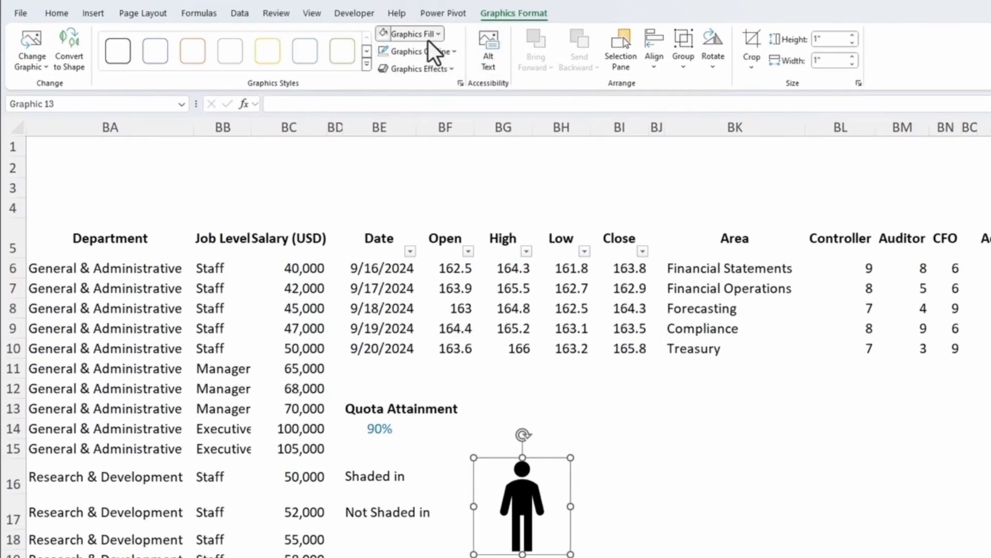
left_click(429, 36)
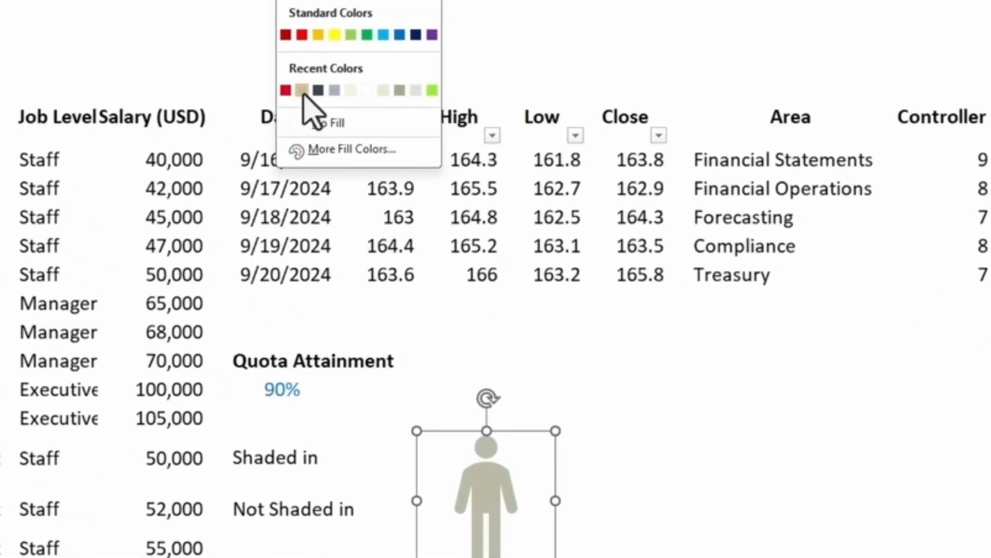
left_click(303, 90)
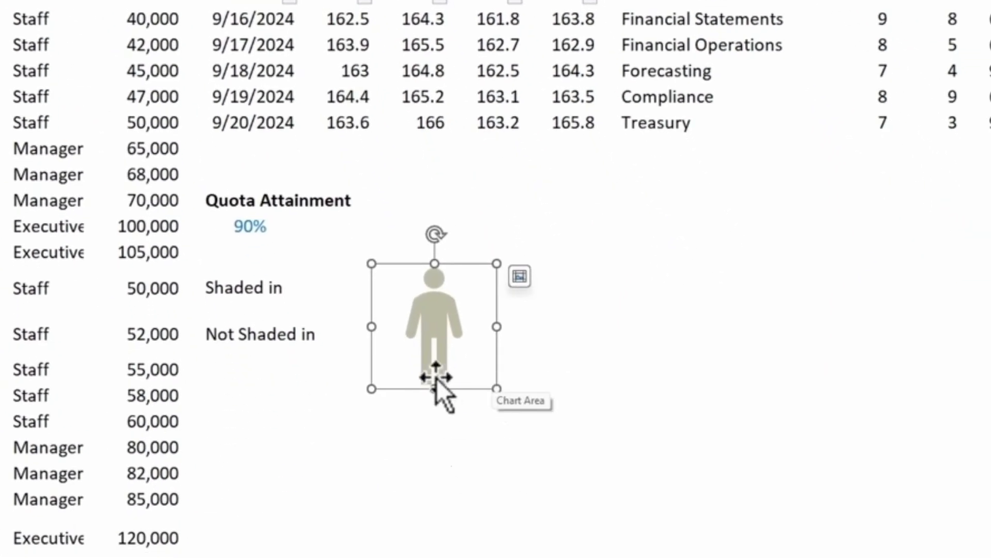
Step: Duplicate the person icon beside the original and fill the copy with light gray
key("ctrl+c")
left_click(620, 316)
key("ctrl+v")
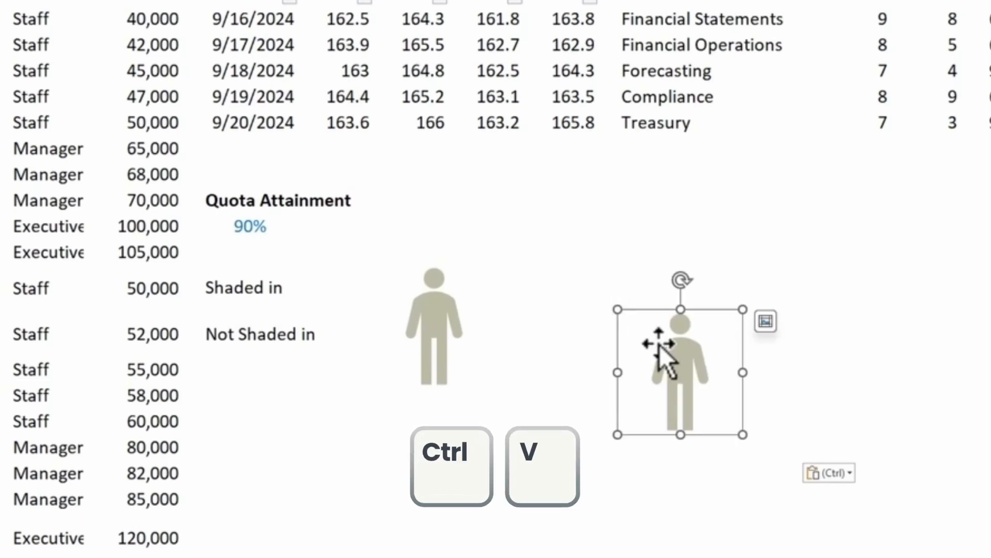
left_click_drag(660, 346, 538, 290)
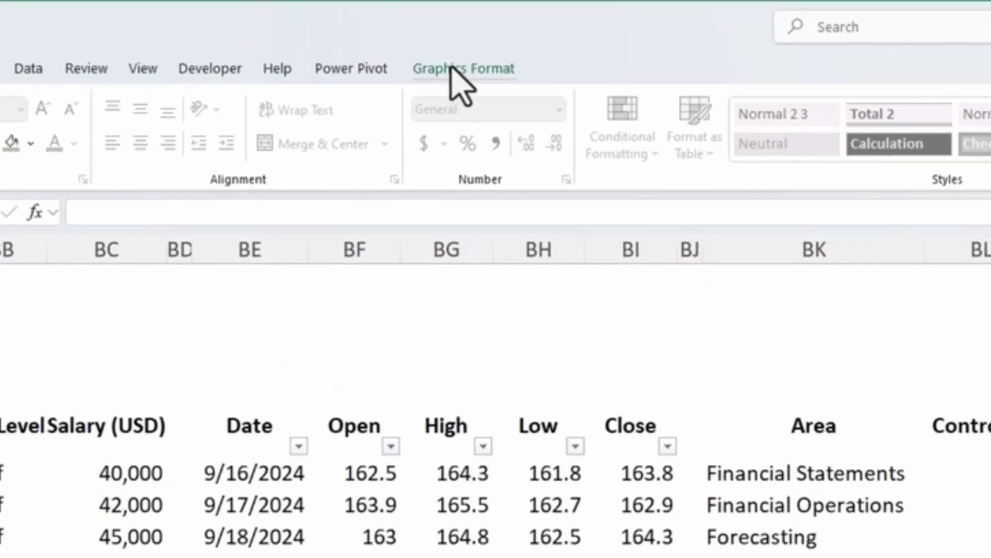
left_click(450, 68)
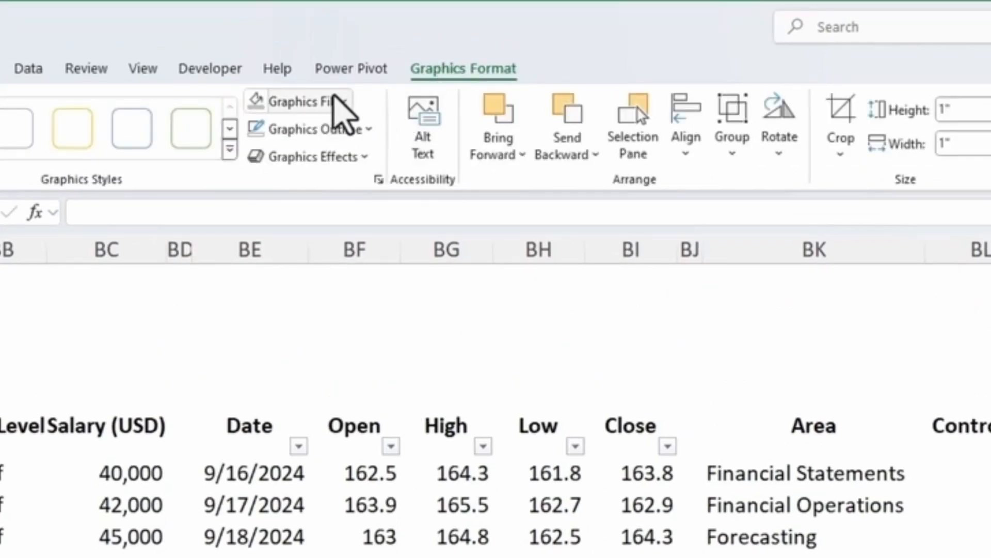
left_click(338, 101)
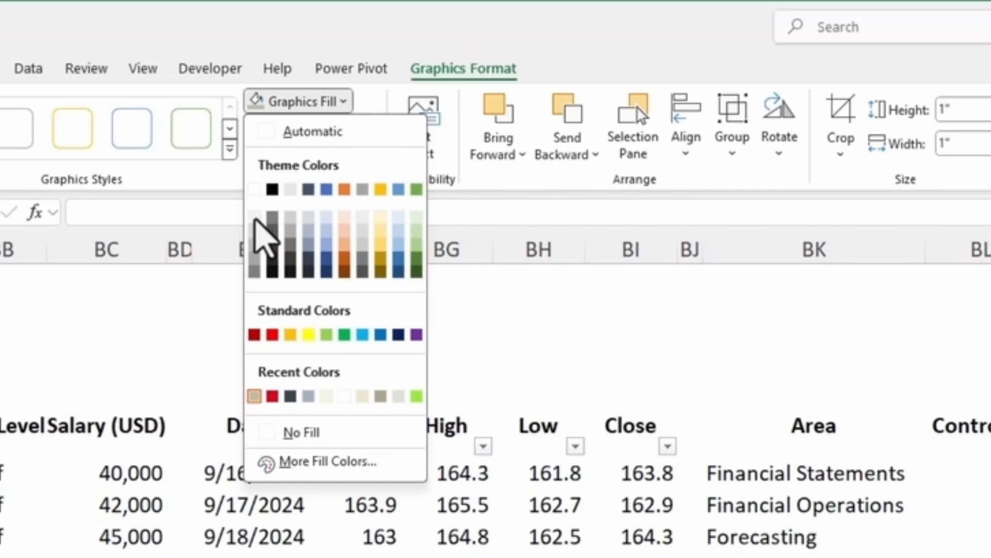
left_click(255, 230)
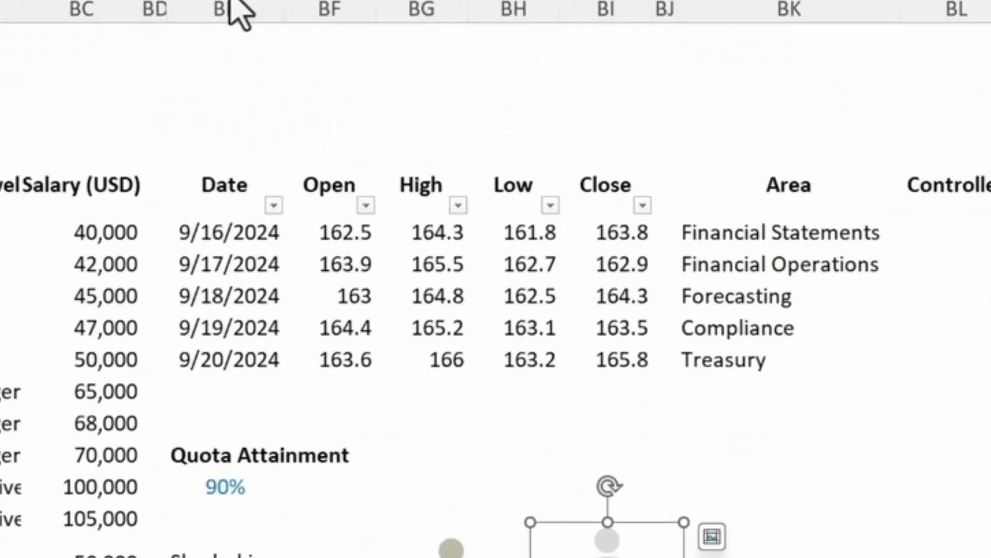
Step: Place the beige person icon inside cell BG16 and the light gray one inside cell BG17
left_click(428, 304)
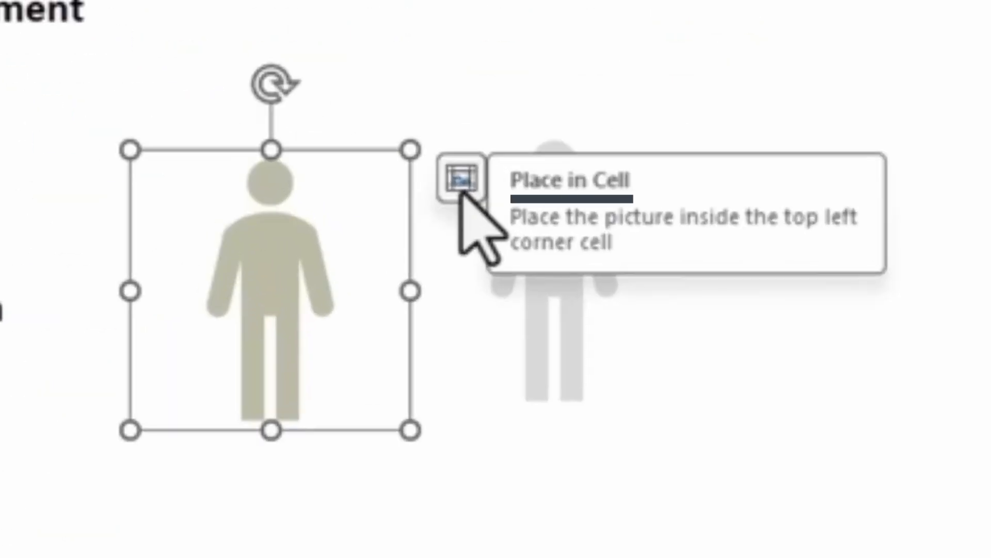
left_click(461, 187)
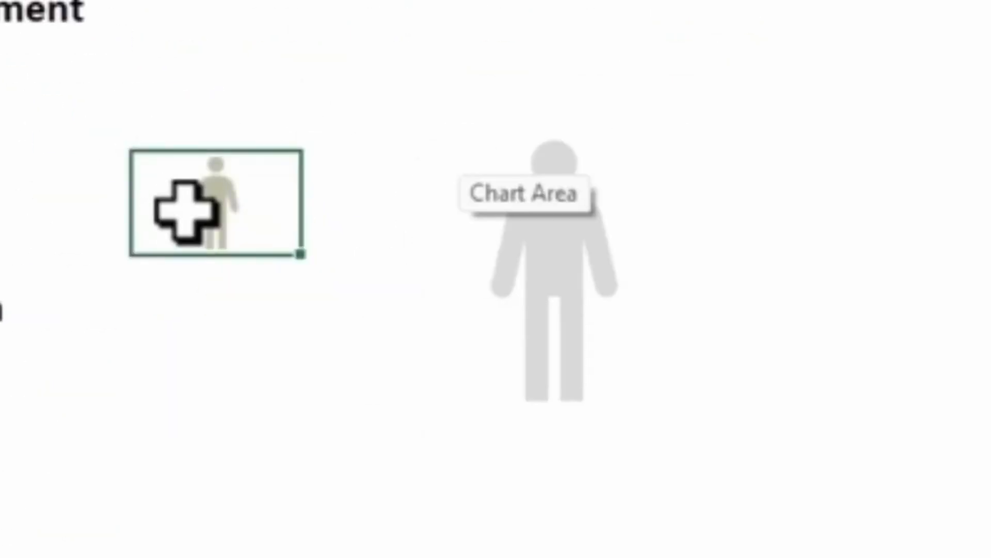
left_click(520, 246)
left_click_drag(595, 218, 186, 392)
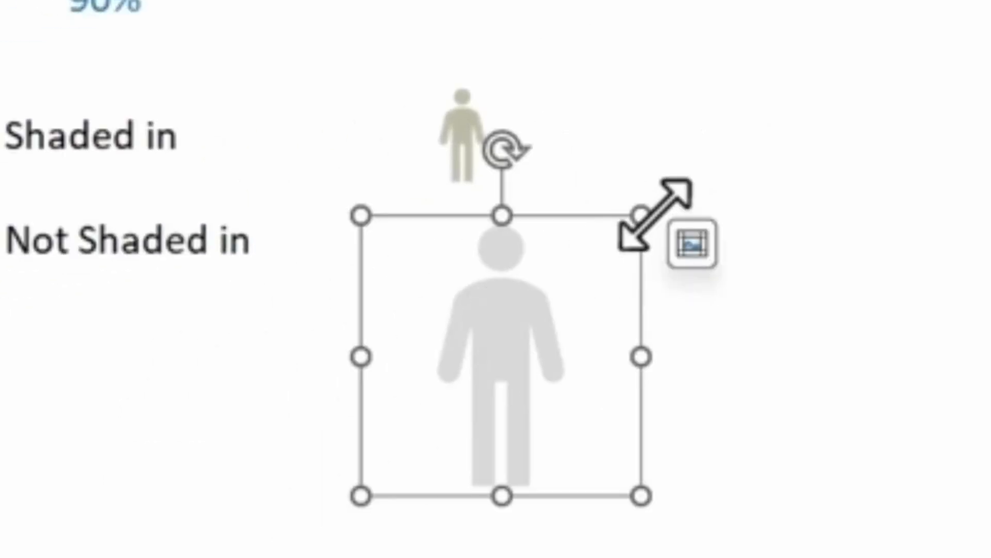
left_click(693, 246)
key("ctrl+c")
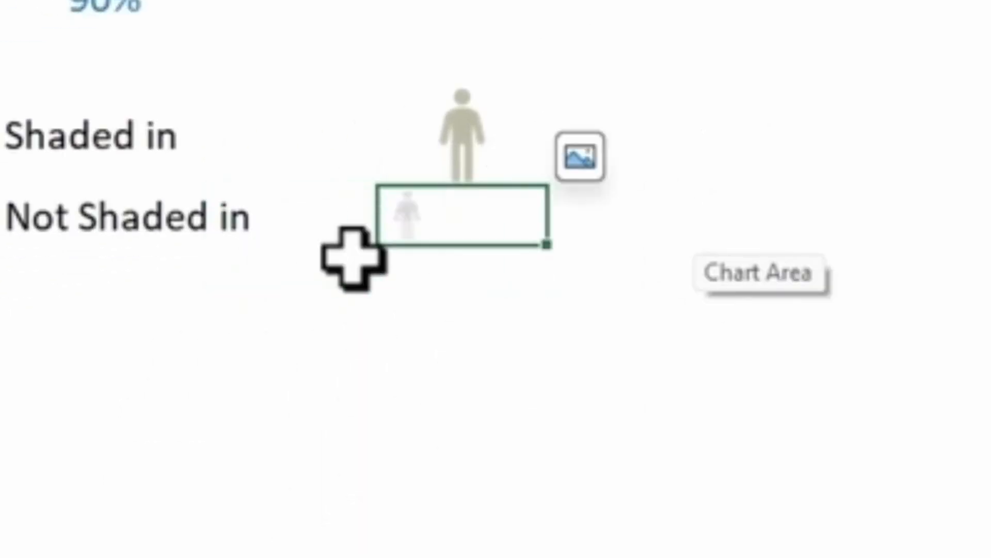
Step: Copy the centred cell formatting of BG16 to the gray icon's cell BG17
key("Up")
key("ctrl+c")
key("Down")
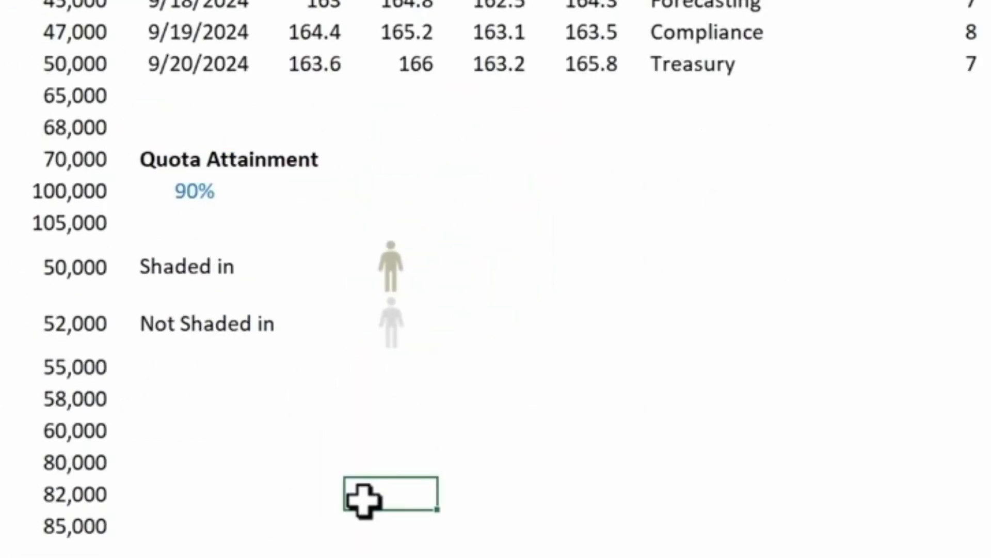
Step: Test referencing the icons with =BG16 in BG19 and =BG17 in BG20, and clear both test cells
left_click(390, 397)
type("=")
key("Up")
key("Up")
key("Up")
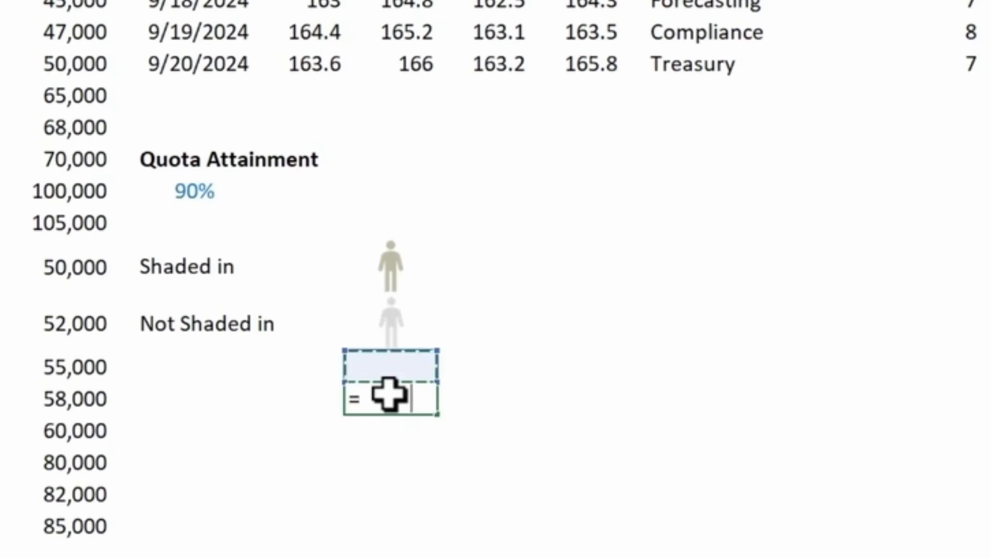
key("Return")
key("Up")
key("Up")
key("Up")
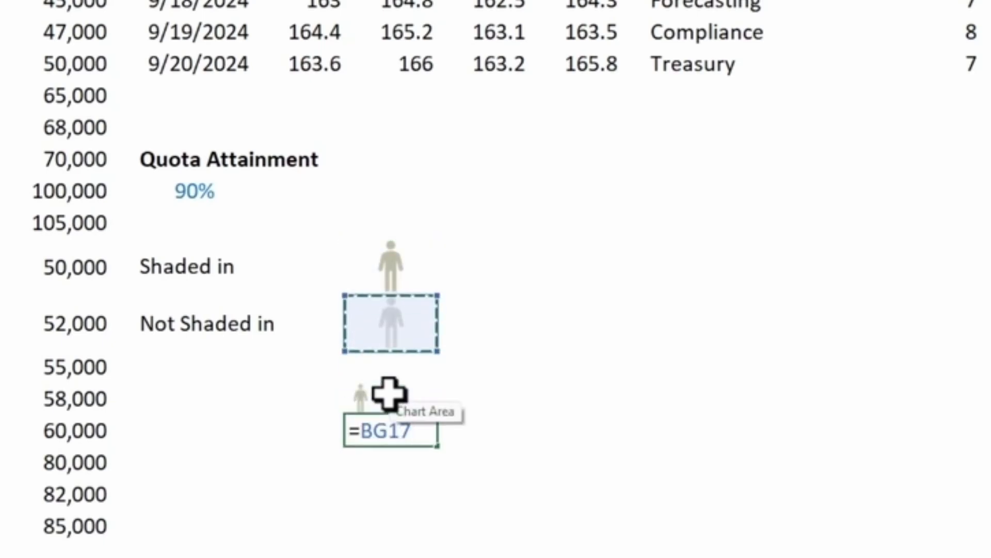
key("Return")
key("shift+Up")
key("Delete")
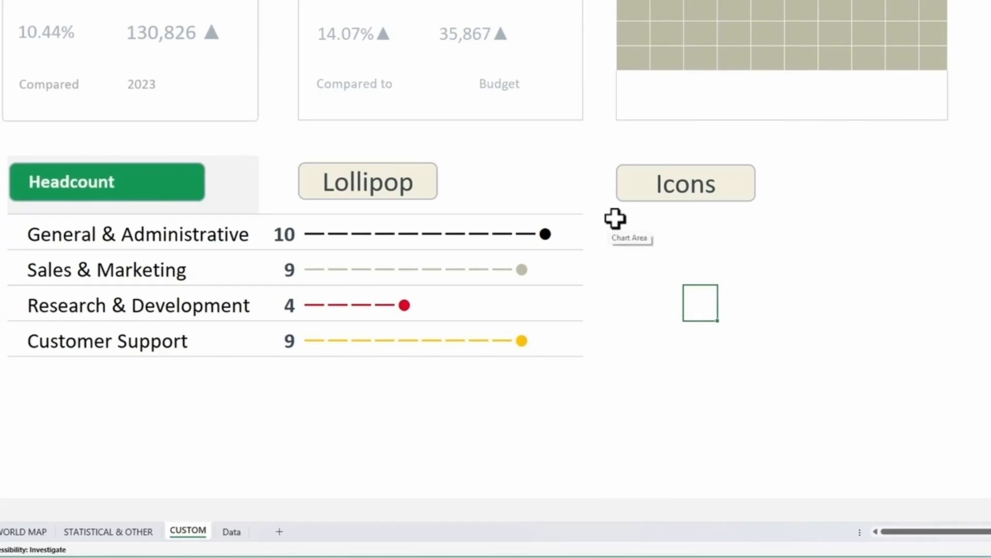
Step: Link N20 on the CUSTOM sheet to the shaded person icon on the Data sheet and copy it across to W20
left_click_drag(678, 220, 924, 312)
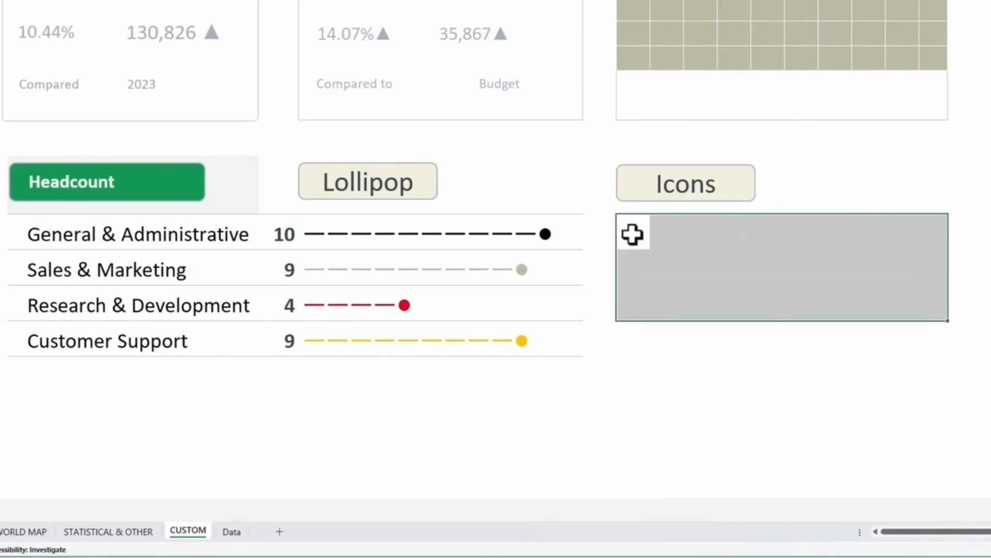
left_click(634, 233)
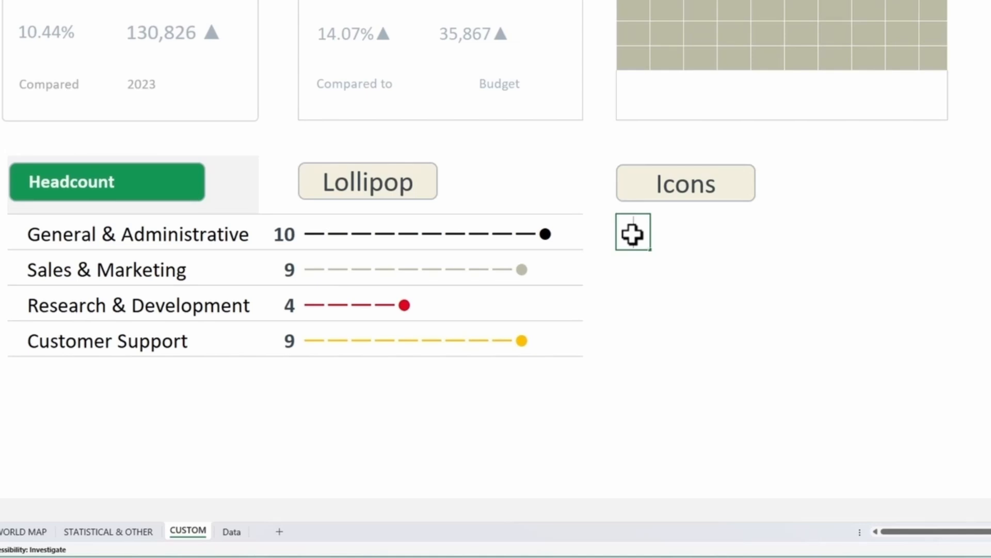
left_click(391, 160)
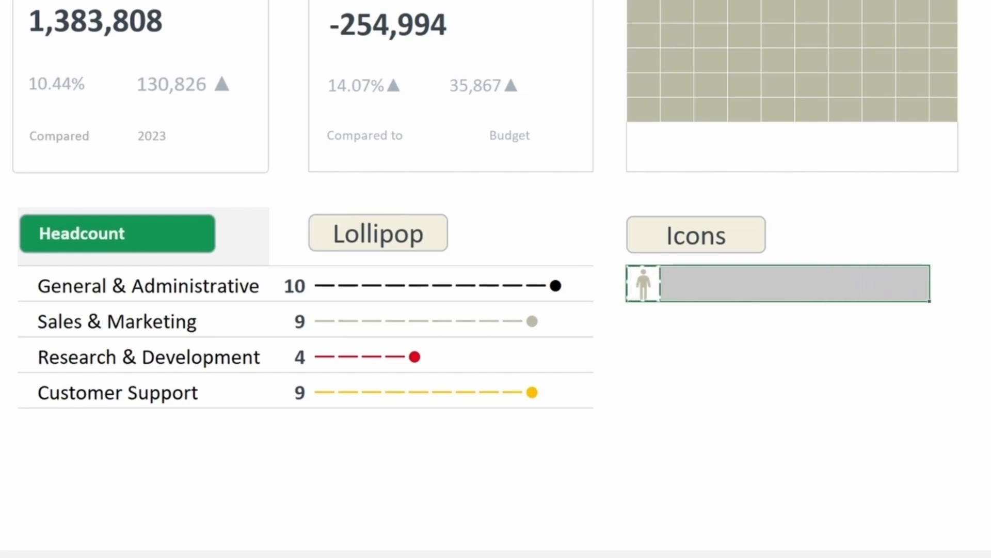
left_click(677, 283)
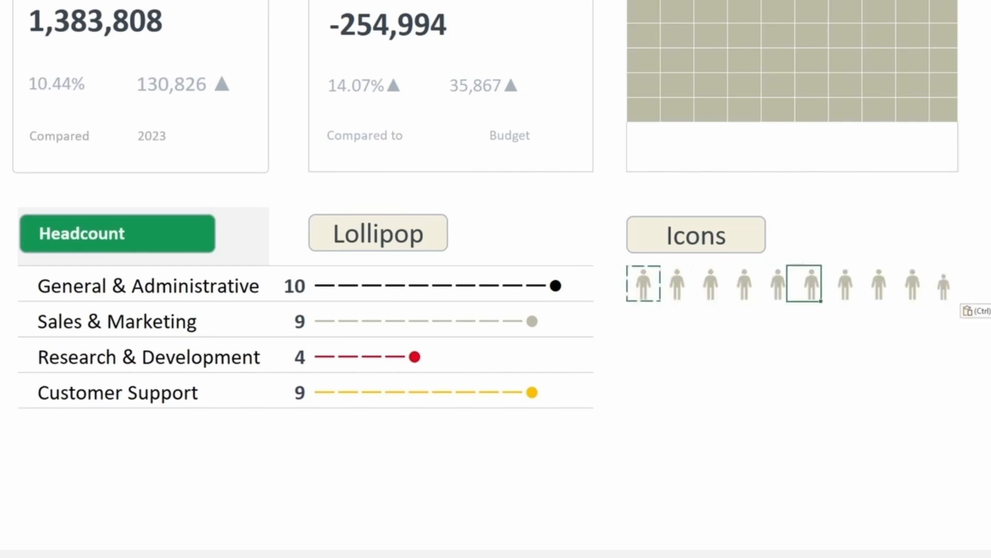
left_click(649, 285)
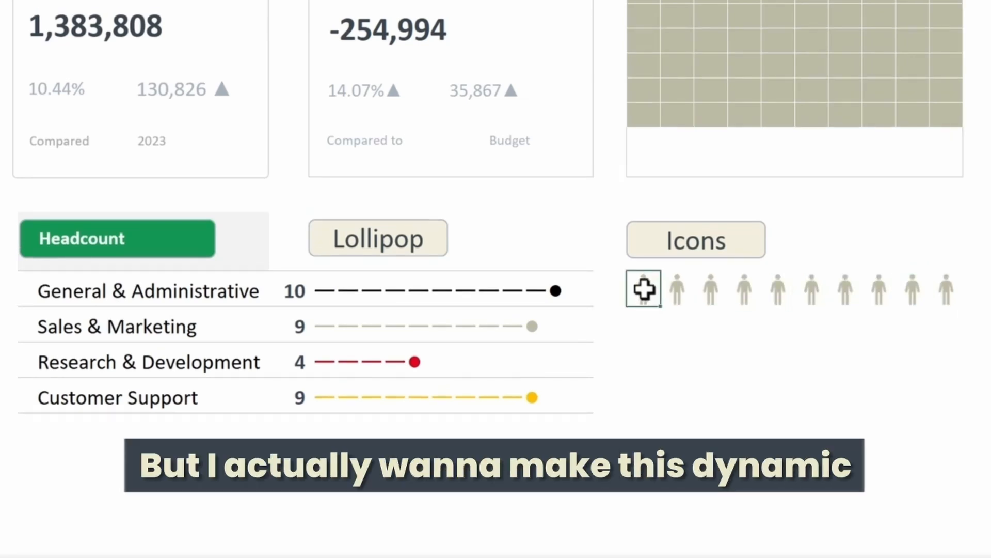
left_click_drag(644, 289, 925, 290)
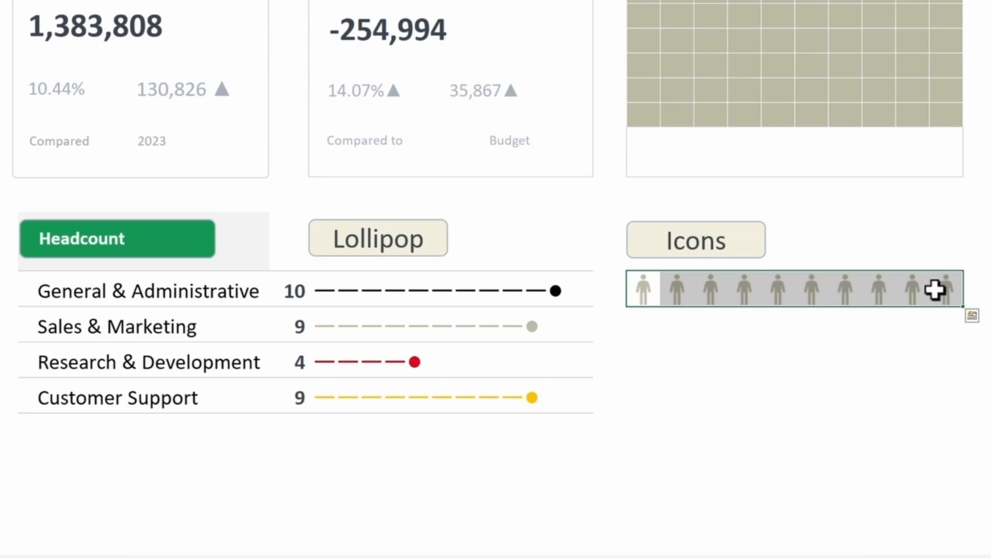
Step: Begin an IF formula in N20 that tests whether COLUMN()-13 is less than or equal to $E20
key("Left")
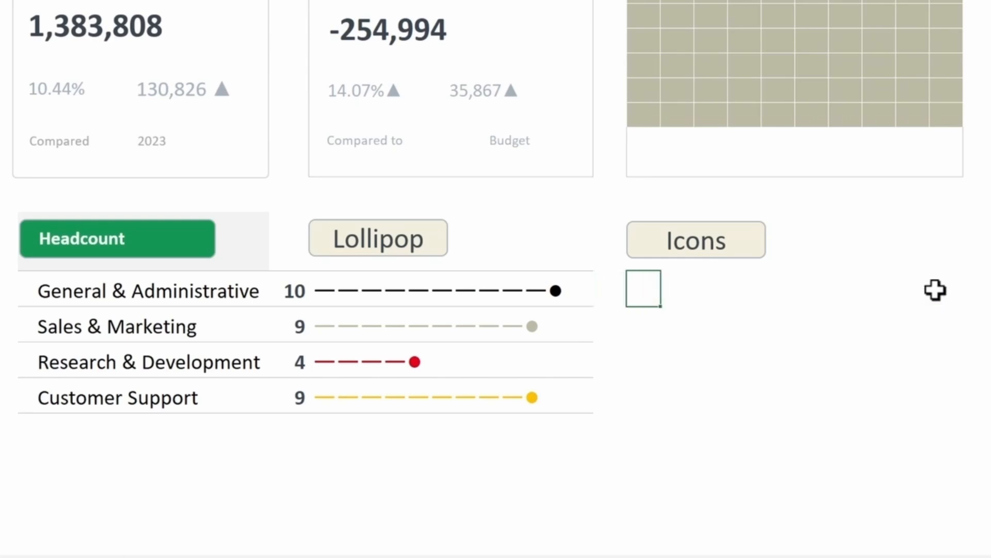
type("=colum")
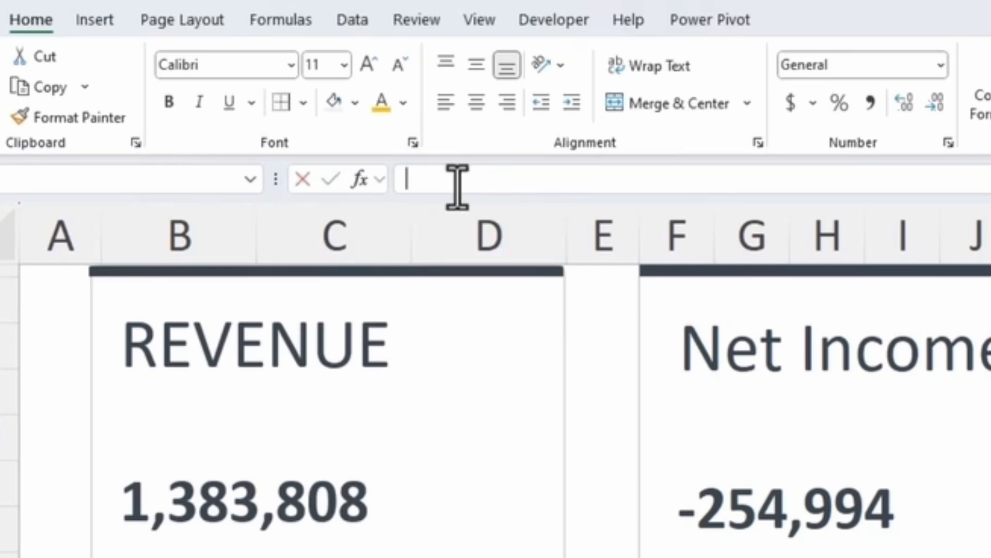
type("=if")
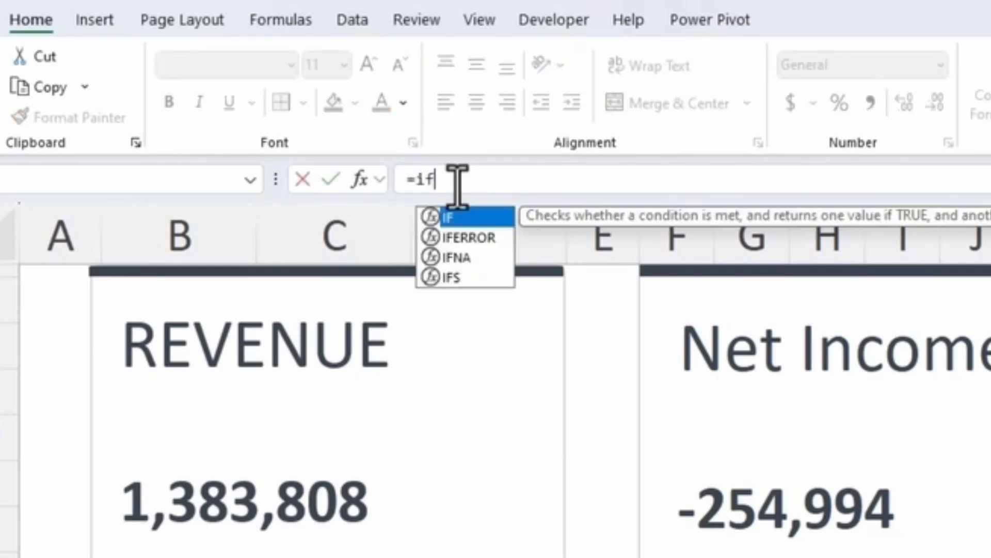
type("(column()-13")
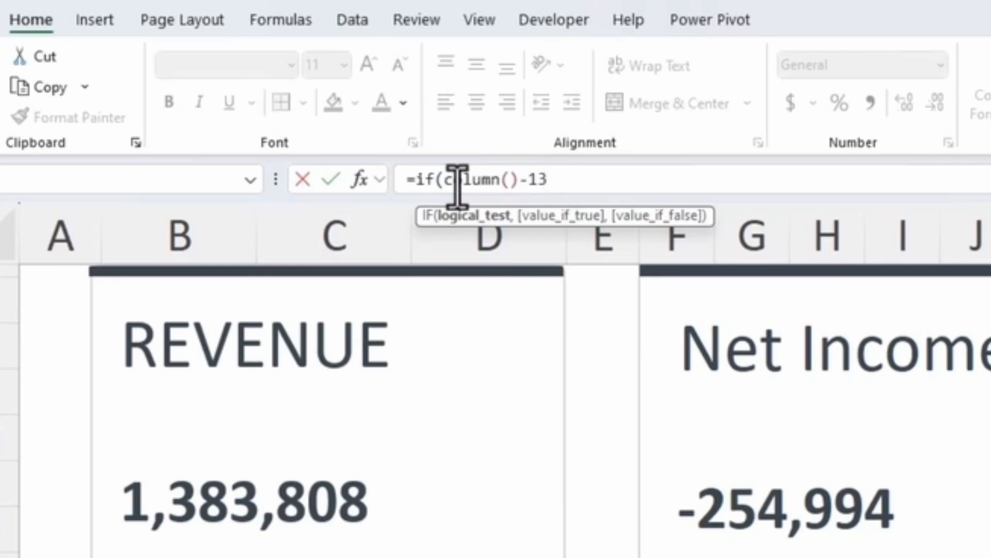
type("<=")
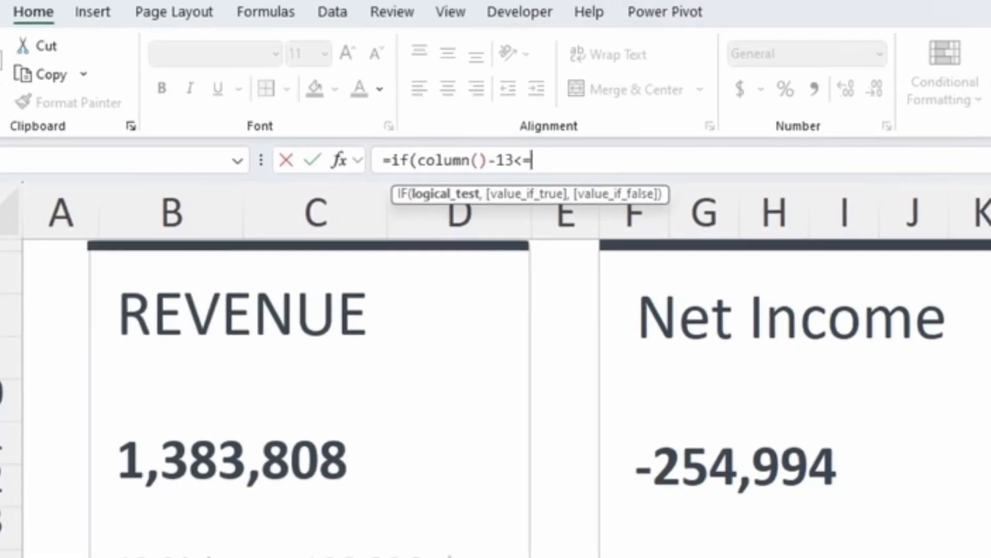
left_click(330, 435)
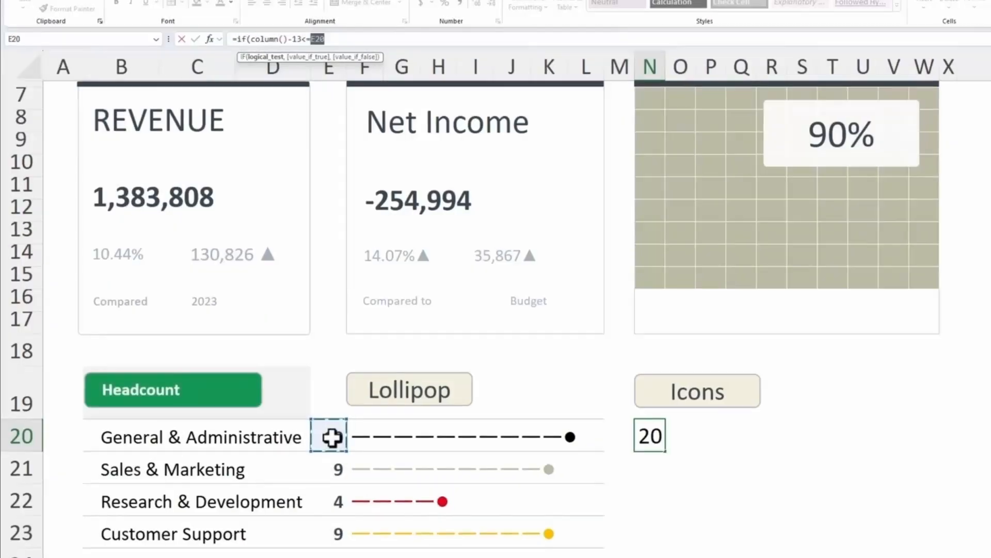
key("F4")
key("F4")
key("F4")
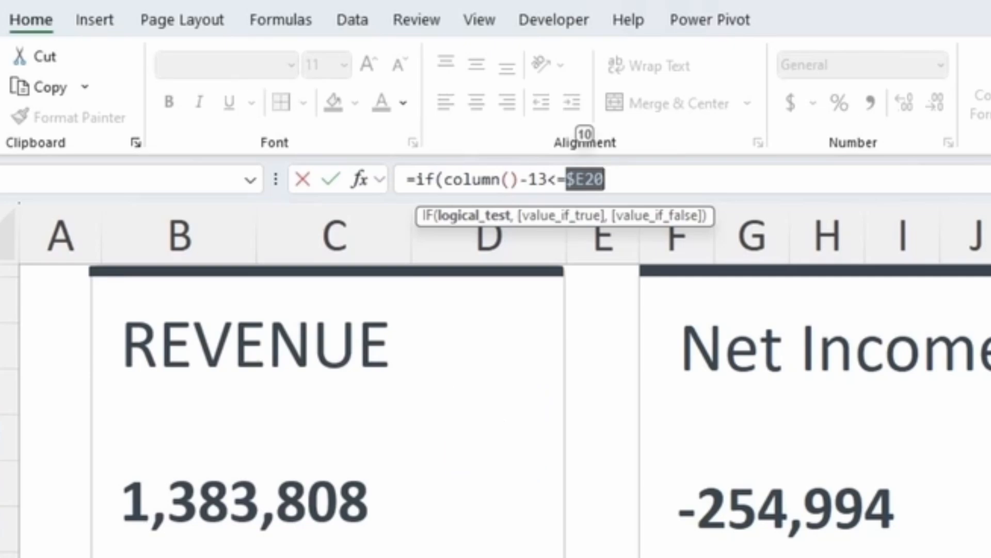
Step: Complete the N20 formula so it returns Data!$BG$16 when true and Data!$BG$17 when false
key("ctrl+Page_Down")
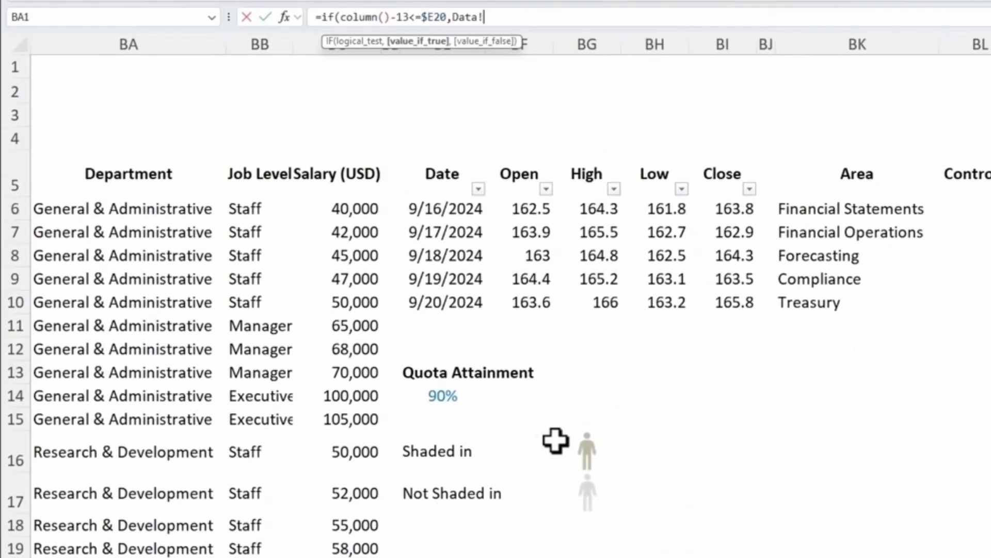
left_click(583, 493)
key("F4")
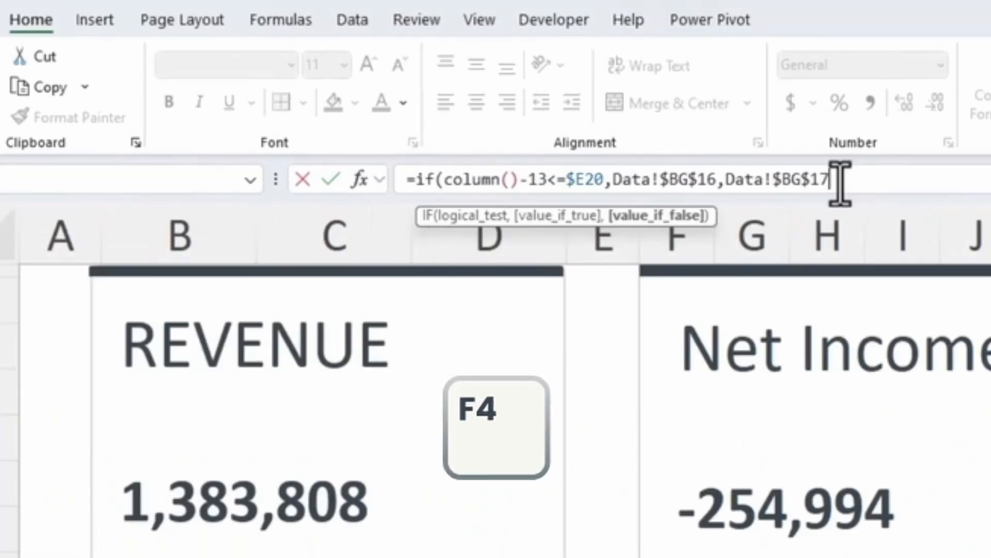
key("Return")
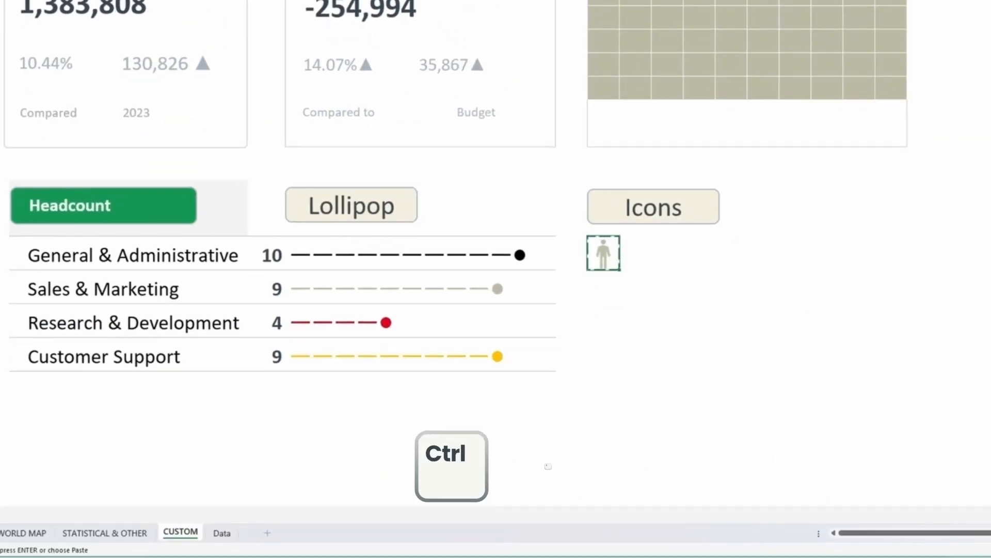
Step: Copy the icon formula from N20 across the whole chart range N20:W23
left_click_drag(604, 259, 603, 397)
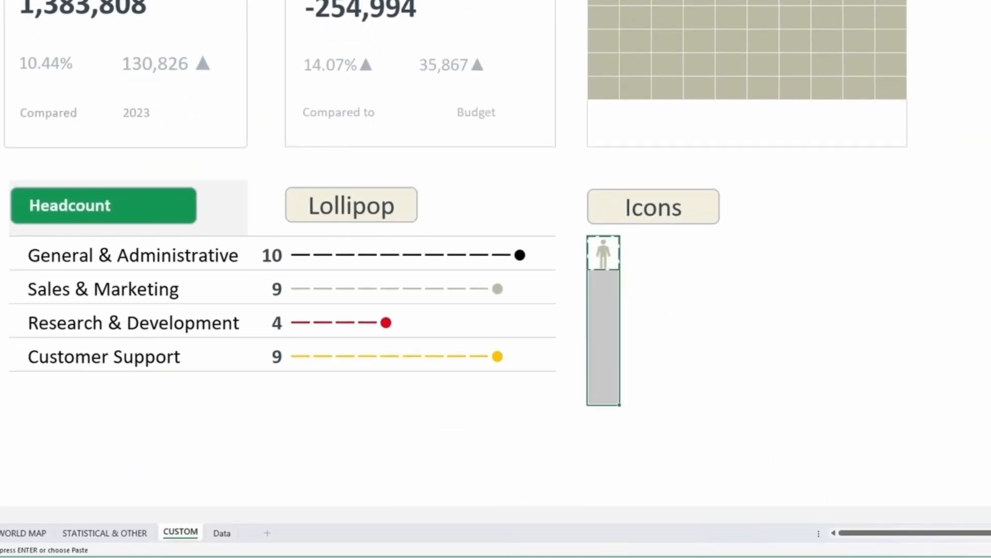
left_click_drag(603, 356, 891, 357)
key("ctrl+v")
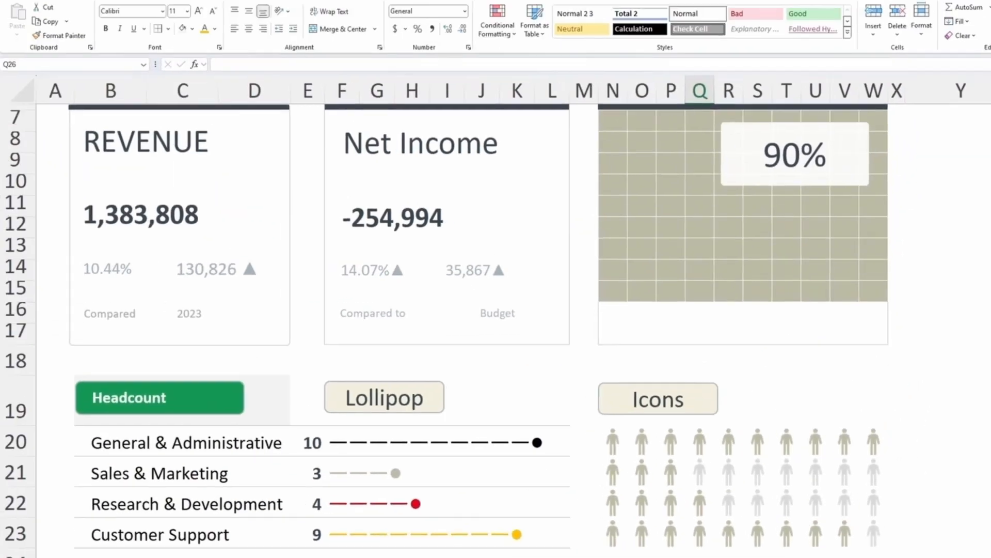
Step: Apply a border to the General & Administrative icon row, cells M20:W20
left_click_drag(583, 442, 878, 442)
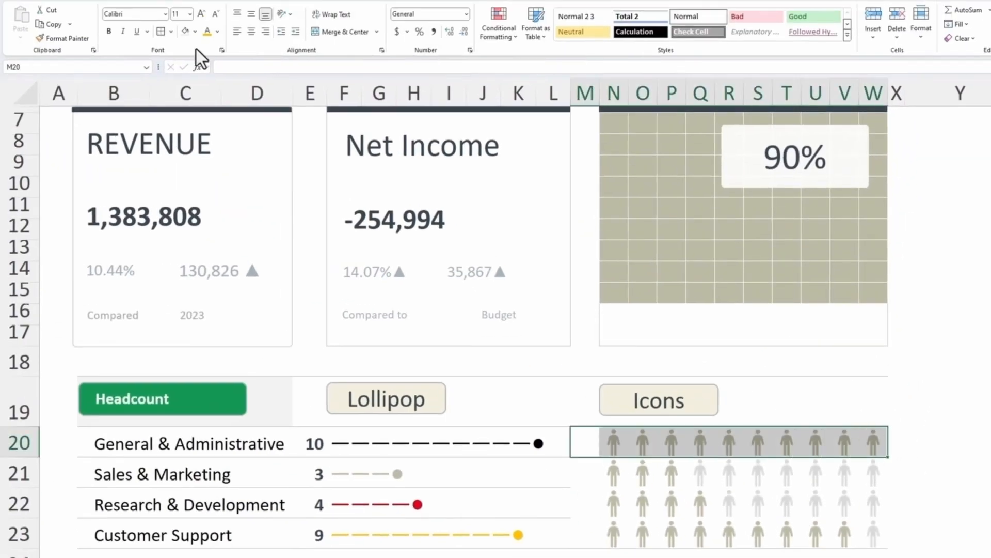
left_click(171, 31)
left_click(196, 218)
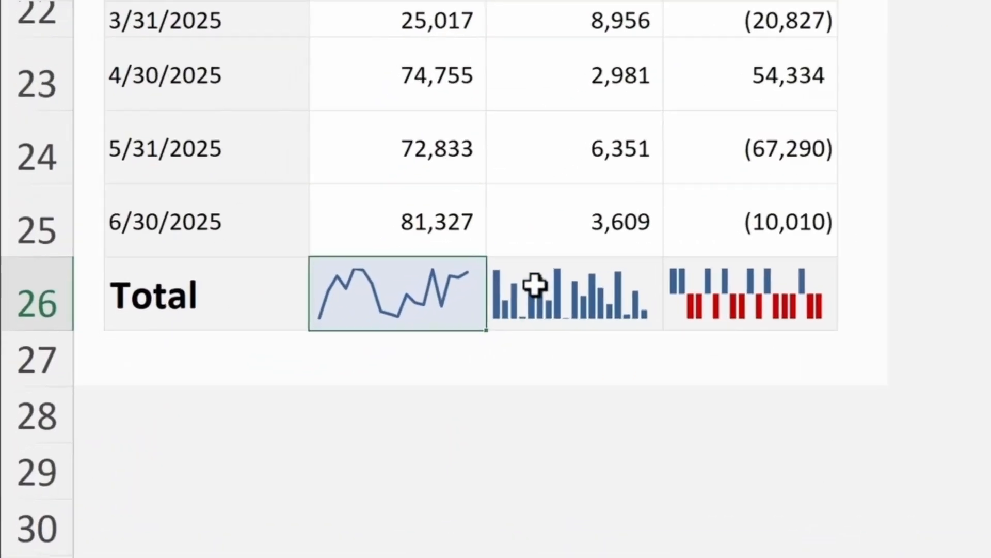
Step: Examine the example line, column and win/loss sparklines in the Total row of the 18 Month Performance table
left_click(535, 285)
left_click(774, 289)
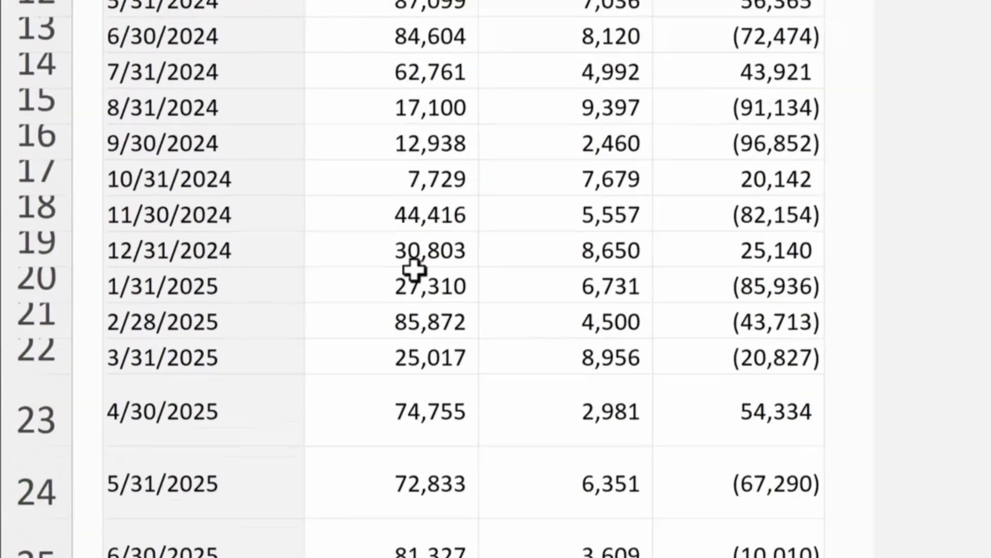
scroll(380, 385, "down", 5)
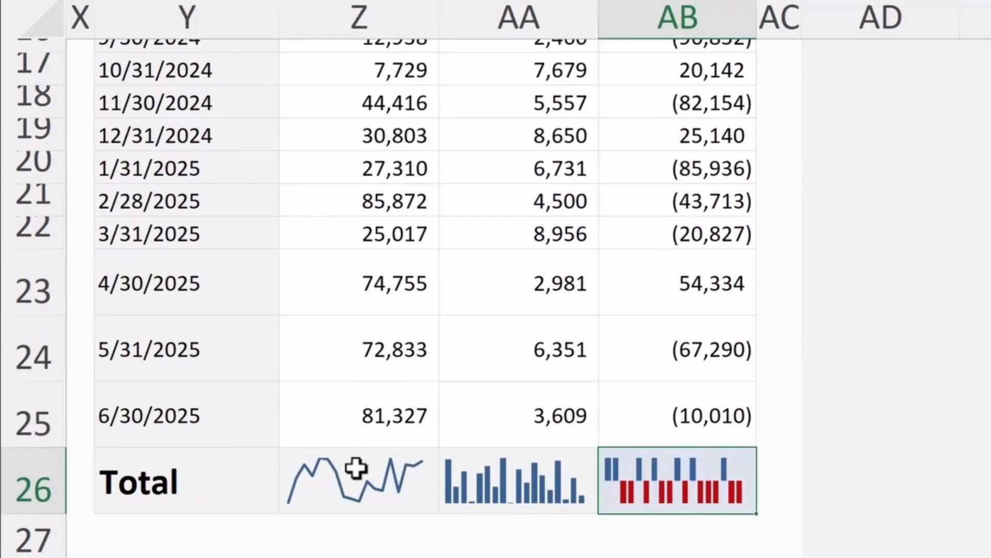
left_click_drag(357, 469, 534, 472)
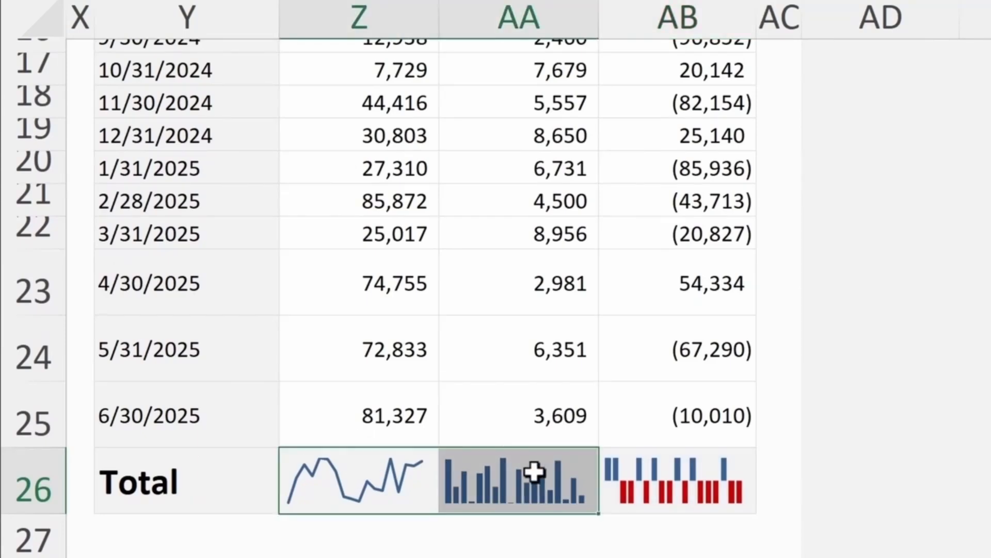
left_click(897, 301)
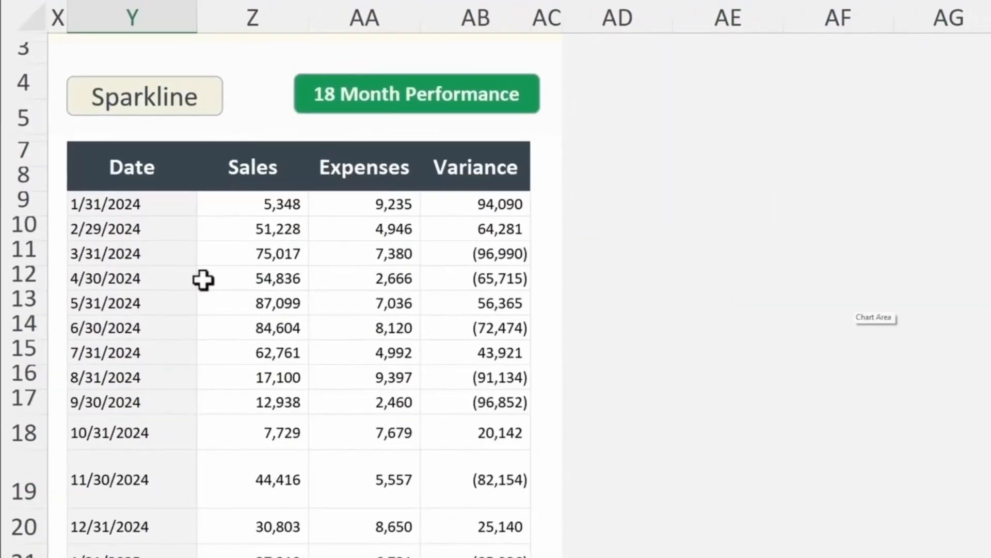
Step: Insert a line sparkline in Z27 of the Total row, based on the Sales data Z9:Z26
left_click(202, 278)
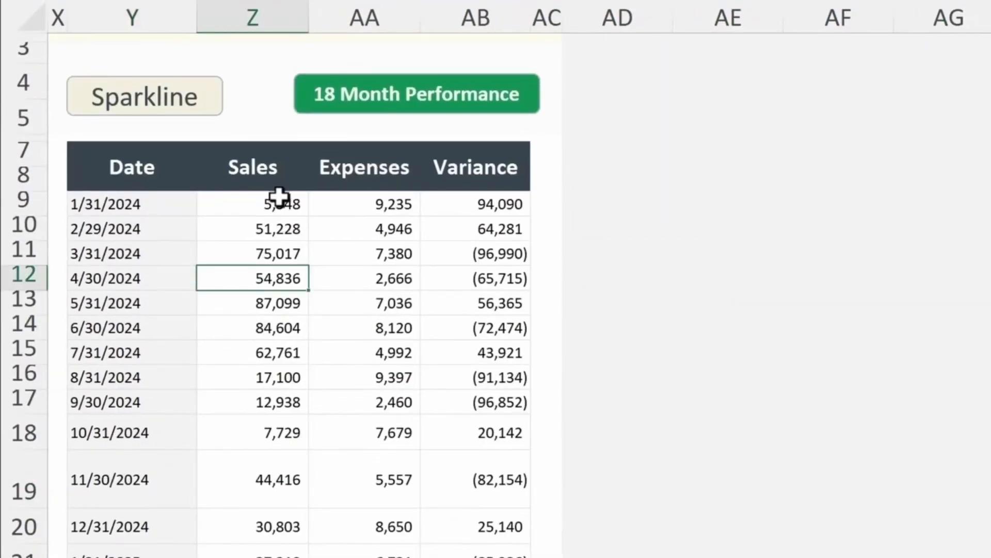
scroll(276, 318, "down", 5)
left_click(270, 316, "shift")
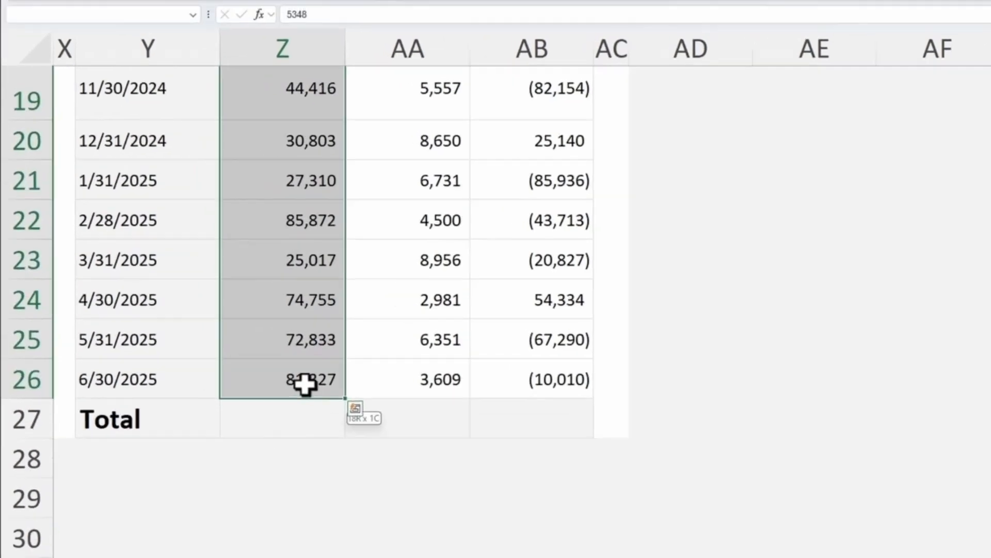
left_click(173, 46)
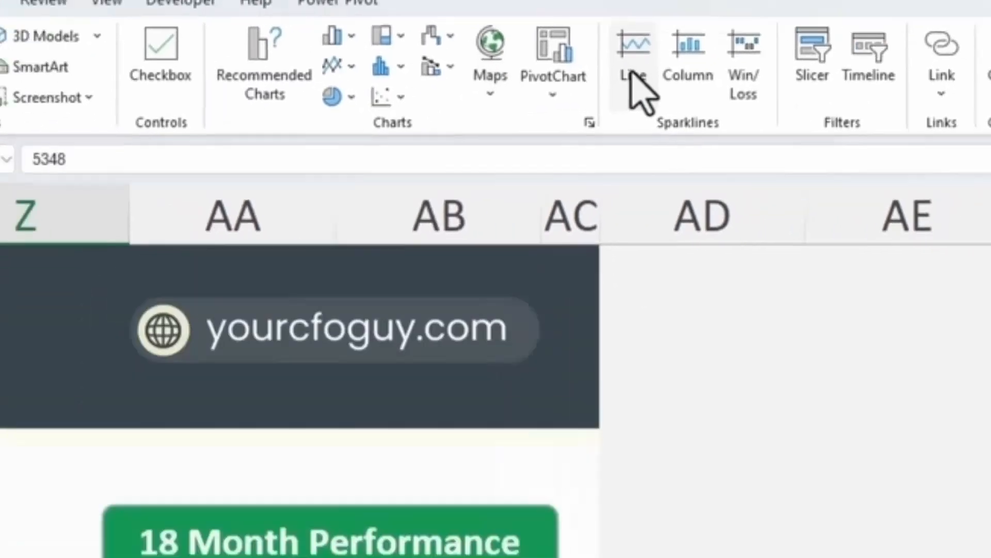
left_click(591, 103)
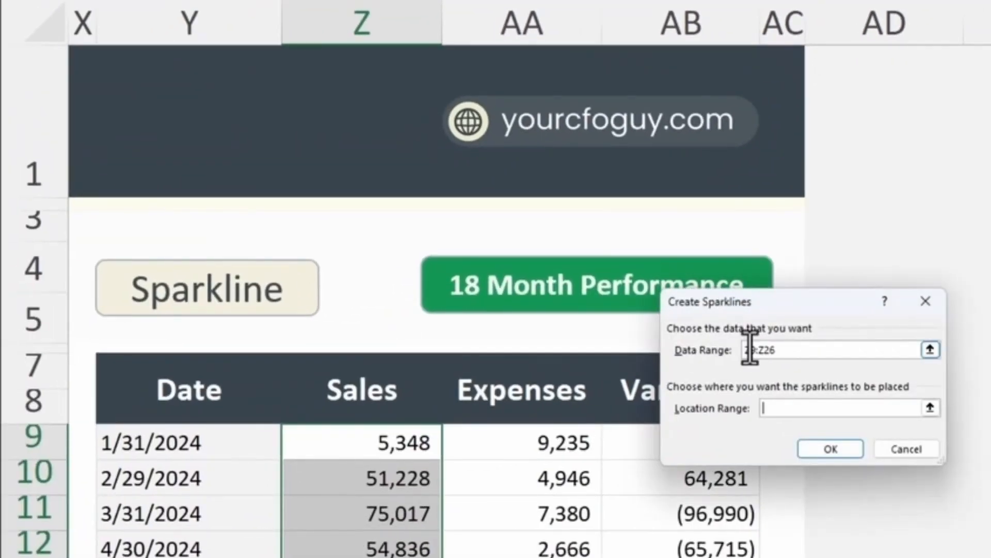
left_click(930, 408)
left_click(275, 499)
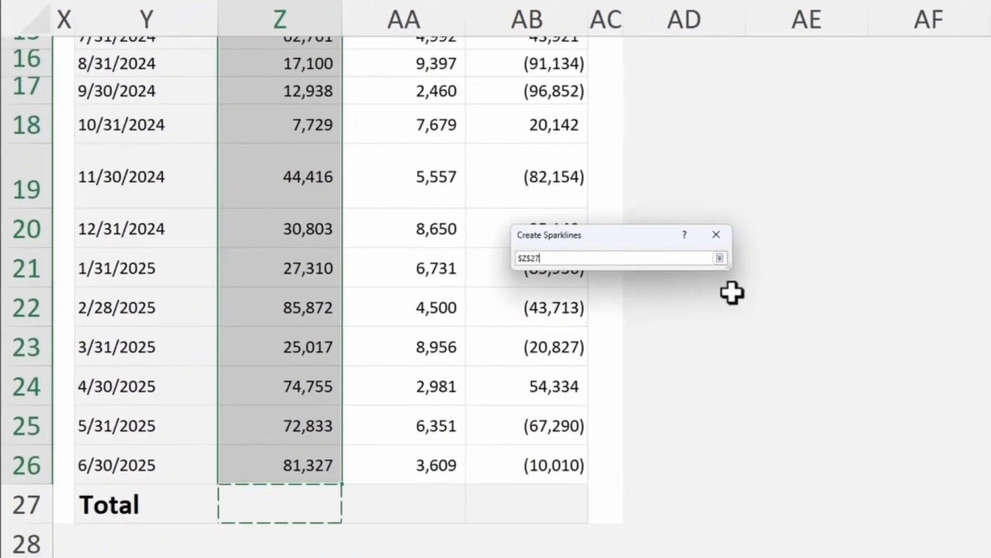
left_click(720, 257)
left_click(645, 351)
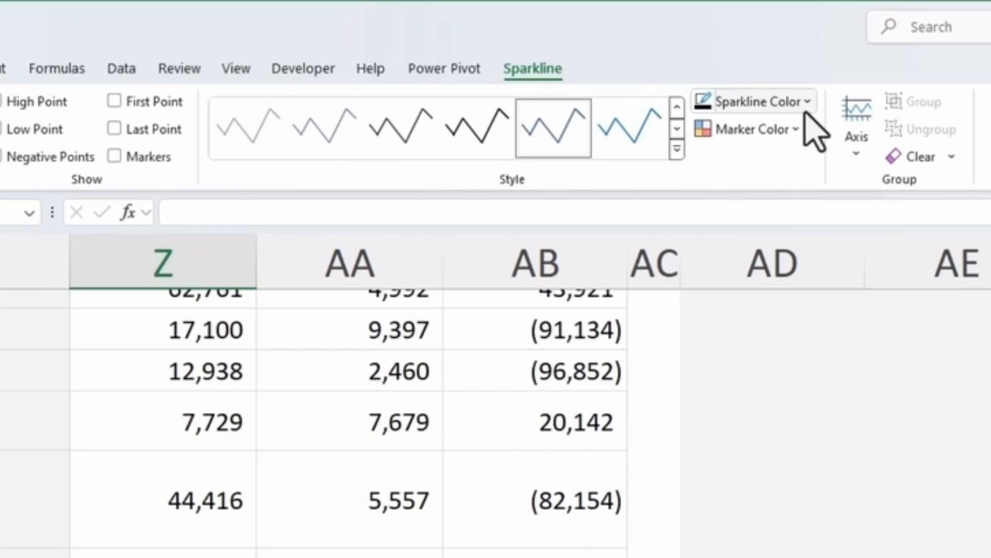
Step: Change the Sales sparkline's color to the dark gray among the recent colors
left_click(806, 106)
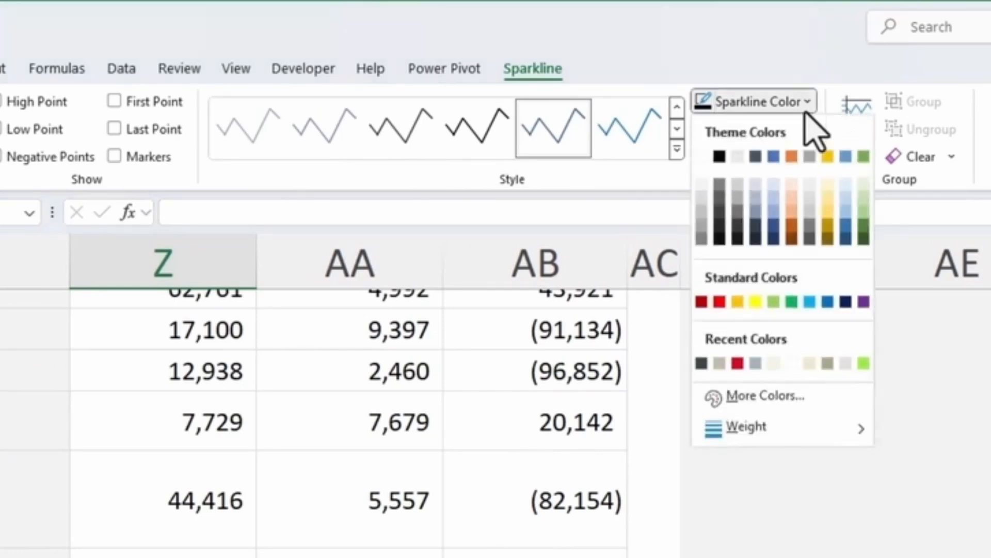
left_click(702, 363)
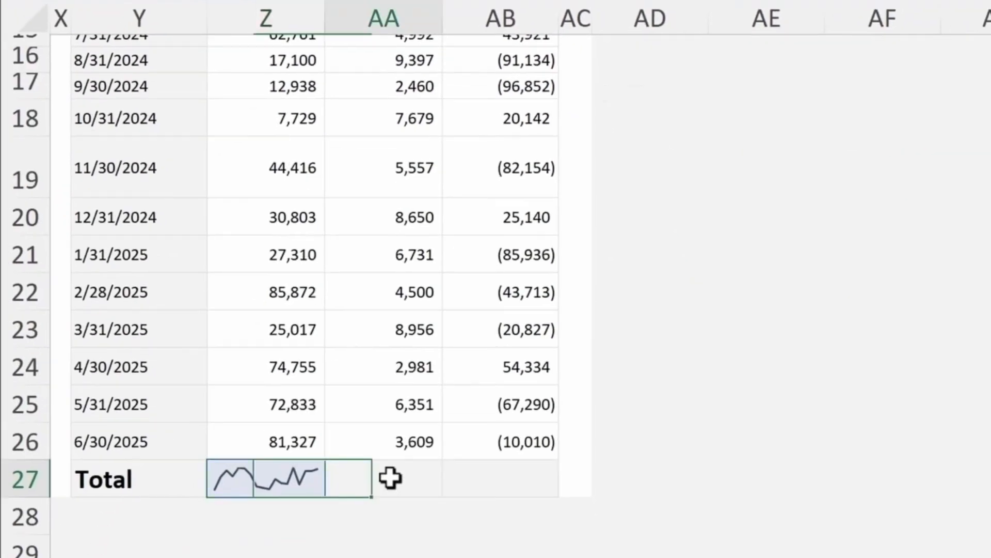
left_click(387, 472)
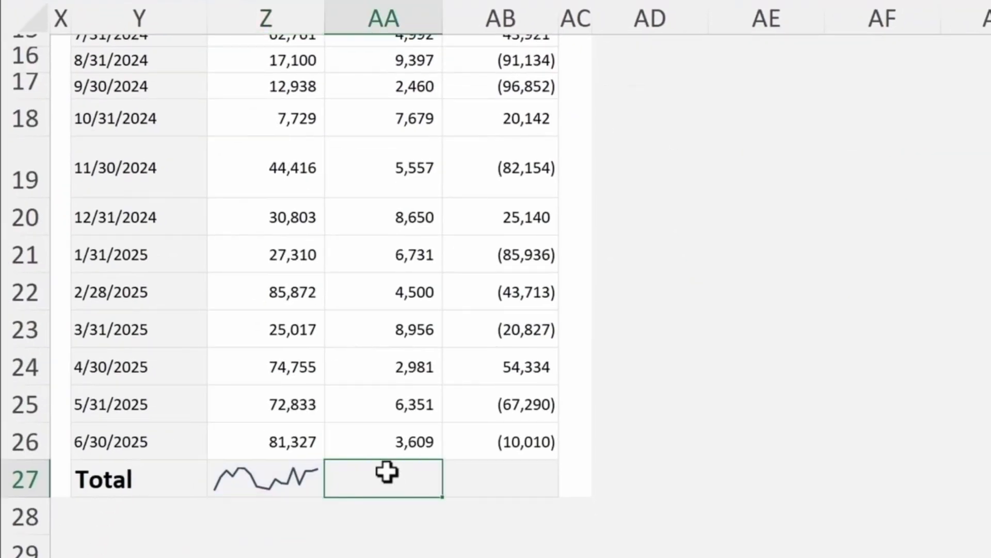
Step: Copy the Sales sparkline from Z27 to the Expenses total in AA27 and change the copy to a column sparkline
left_click(305, 475)
key("ctrl+c")
key("Right")
key("ctrl+v")
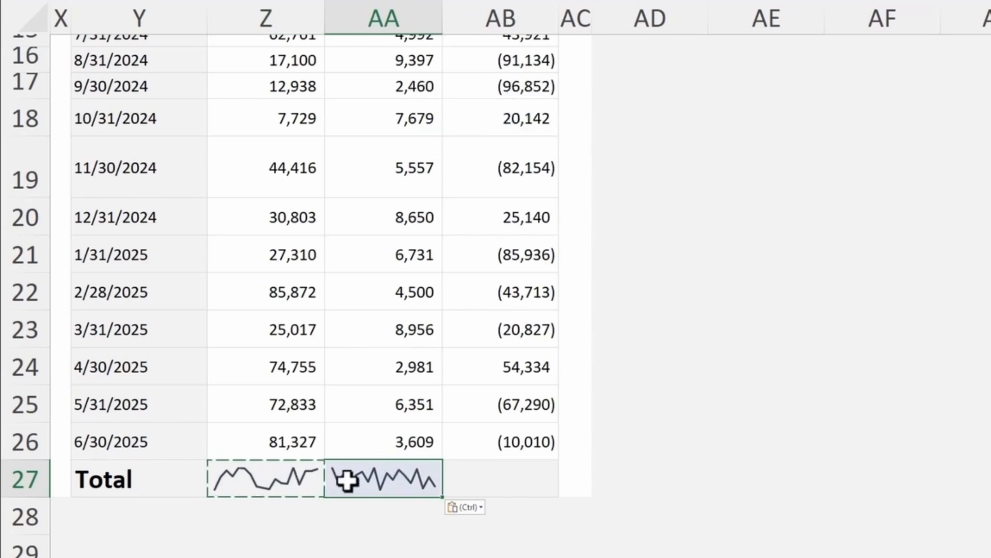
scroll(416, 254, "up", 4)
scroll(417, 261, "down", 3)
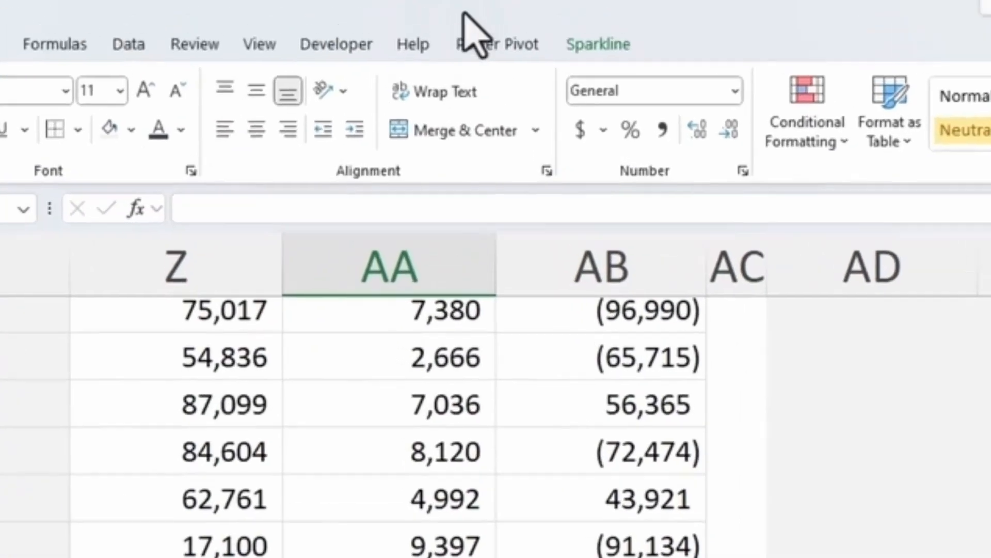
left_click(605, 53)
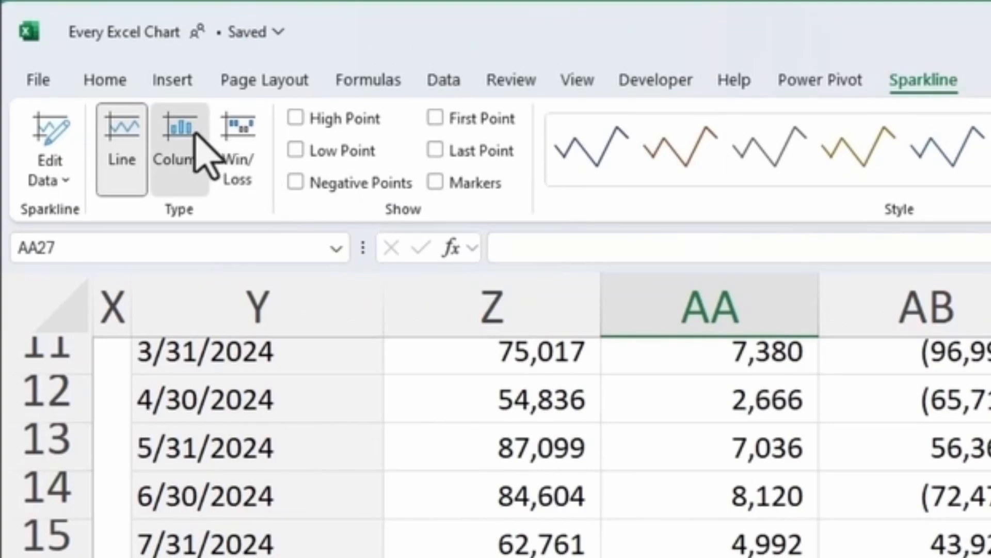
left_click(196, 136)
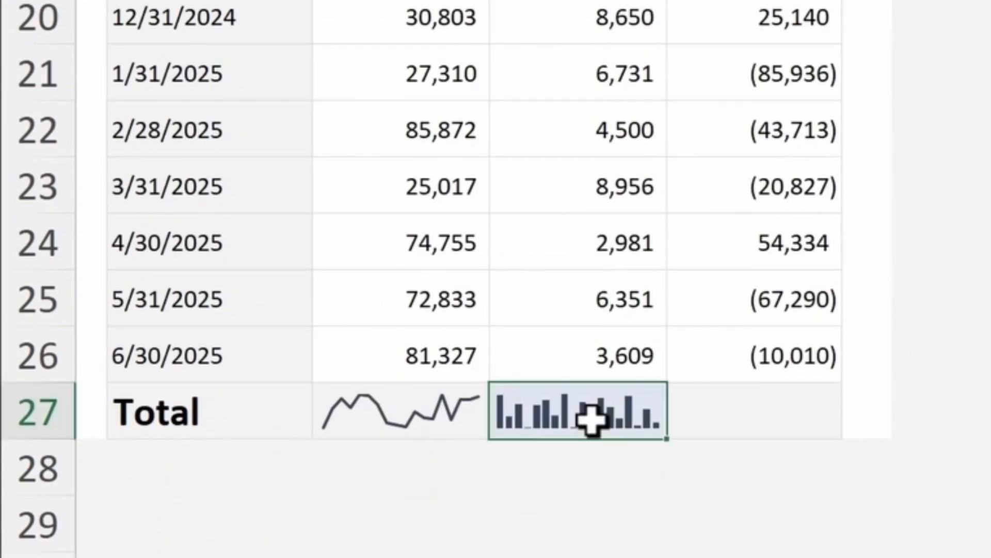
Step: Copy the Expenses column sparkline from AA27 to the Variance total in AB27 and change the copy to a win/loss sparkline
key("ctrl+c")
key("Right")
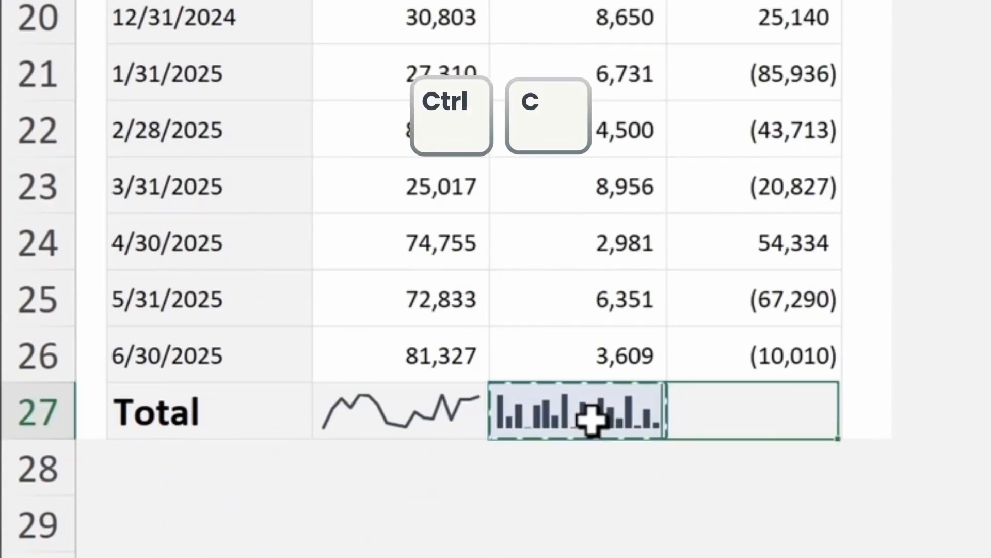
key("ctrl+v")
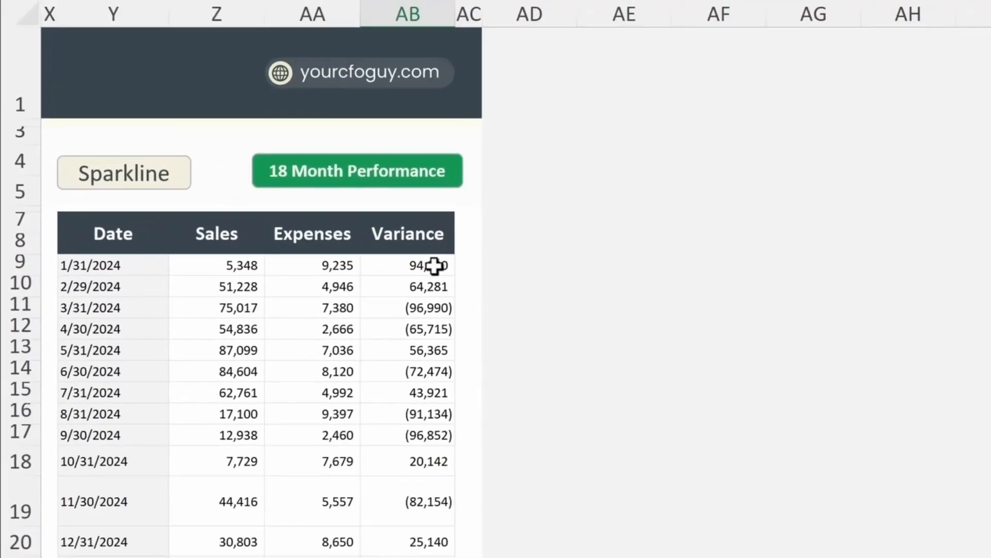
scroll(434, 302, "down", 3)
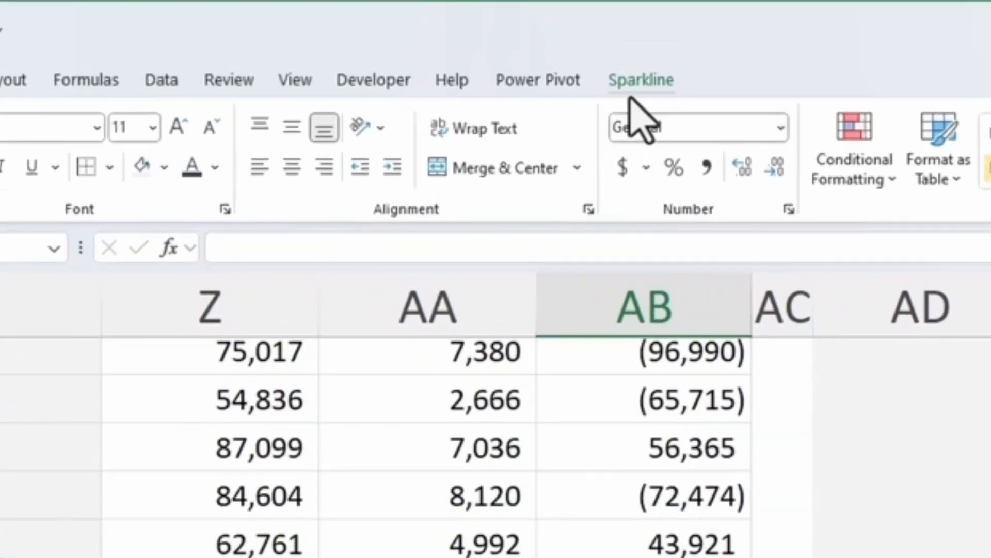
left_click(632, 90)
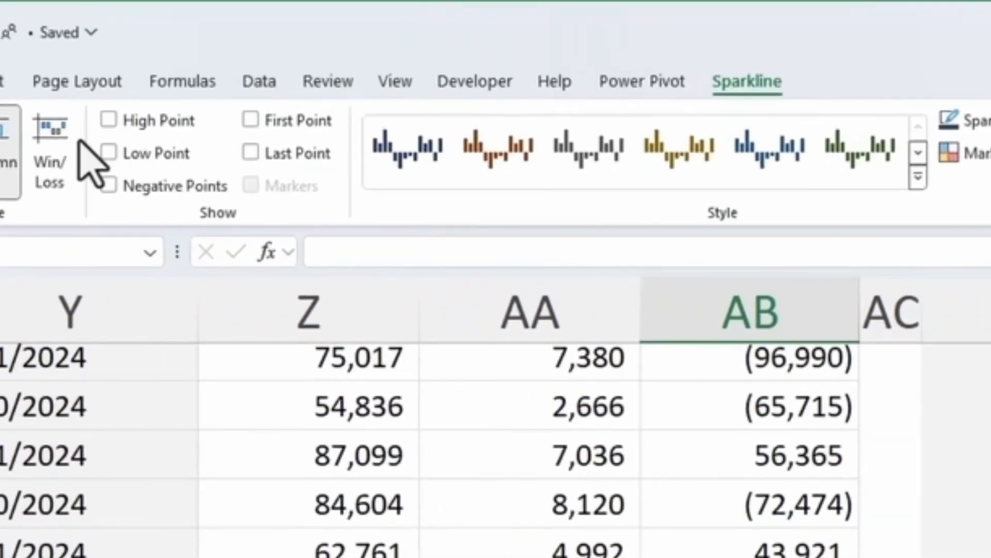
left_click(240, 165)
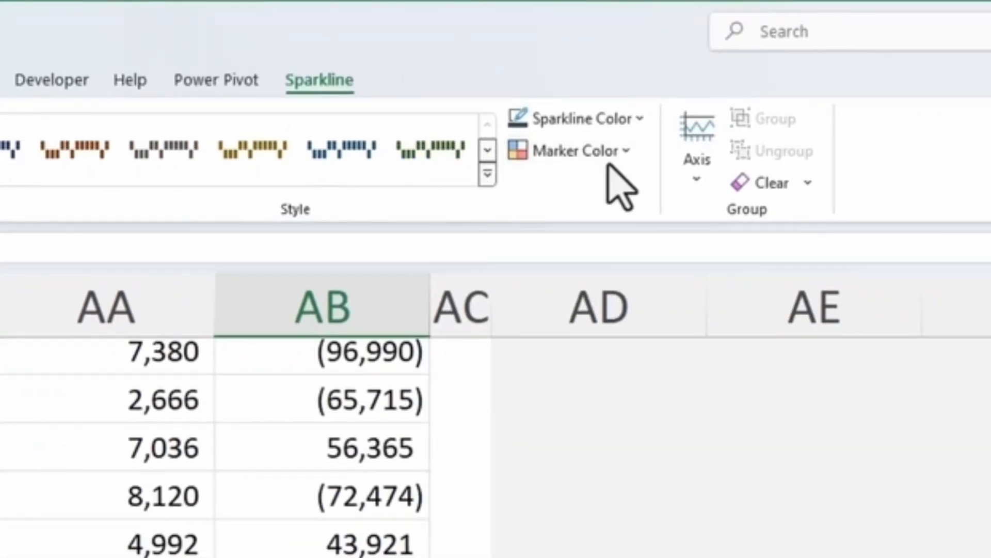
Step: Set the negative points marker color of the Variance sparkline to the red among the recent colors
left_click(627, 153)
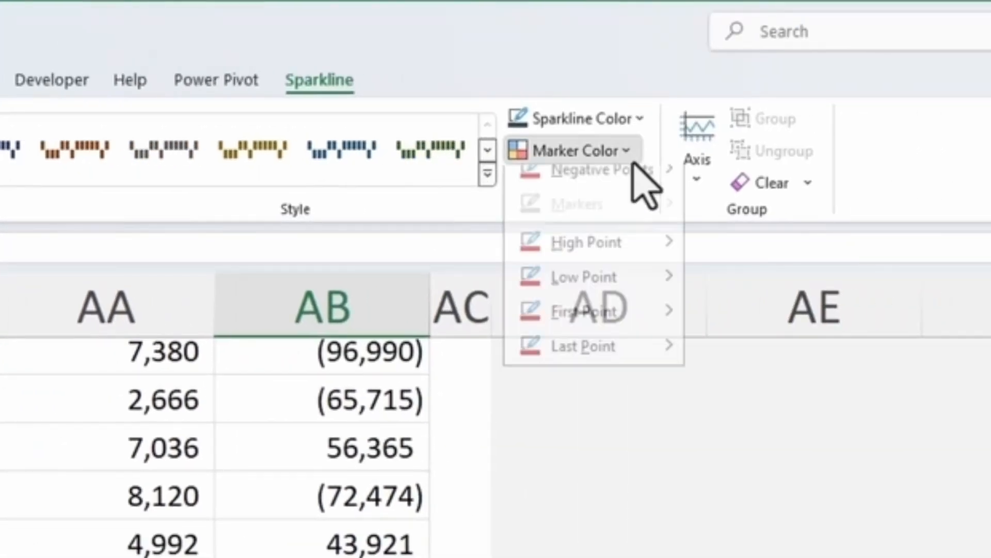
mouse_move(637, 190)
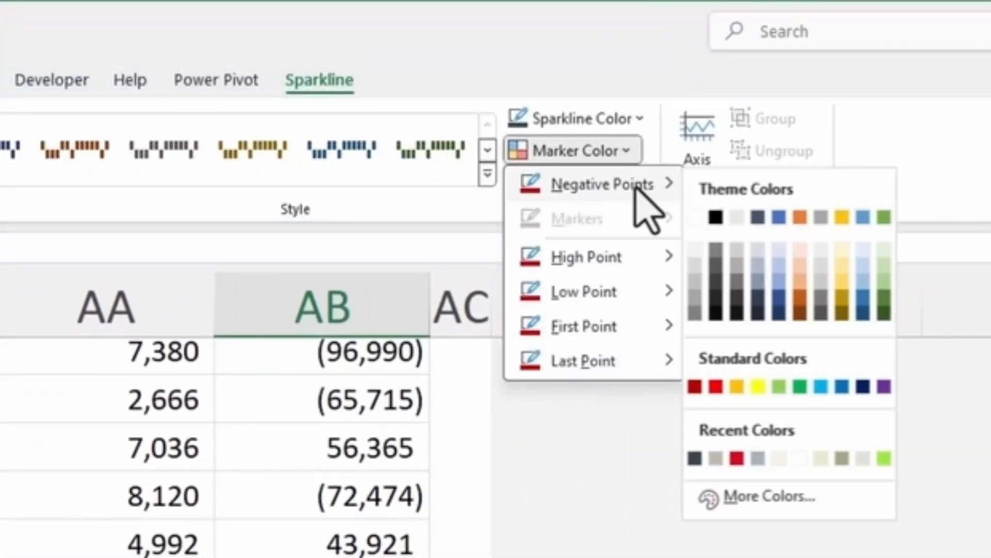
left_click(738, 458)
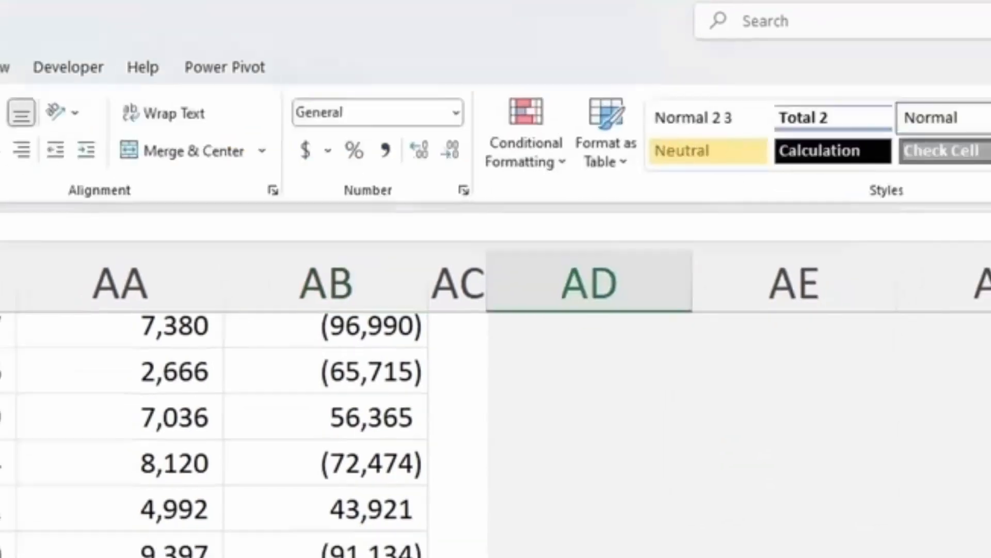
left_click(287, 513)
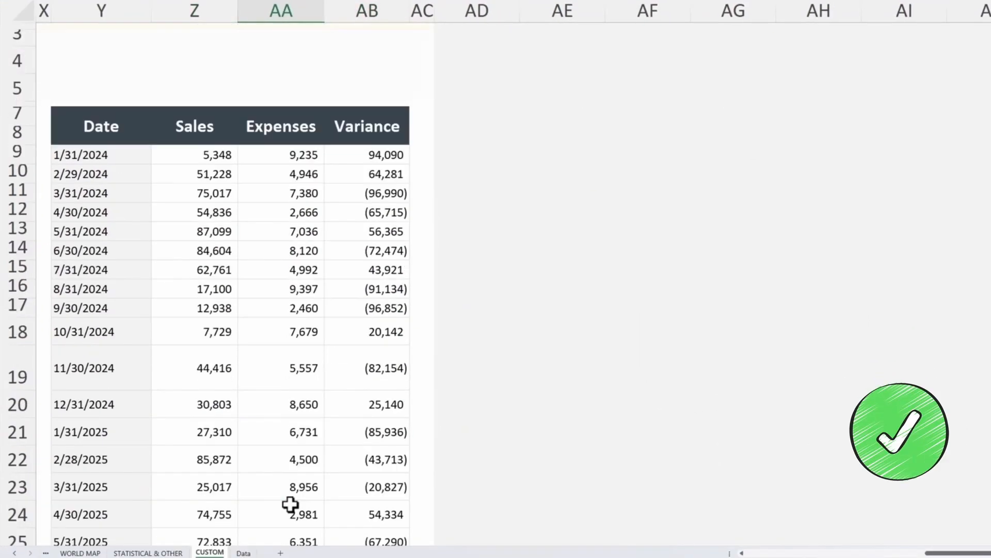
scroll(290, 504, "up", 1)
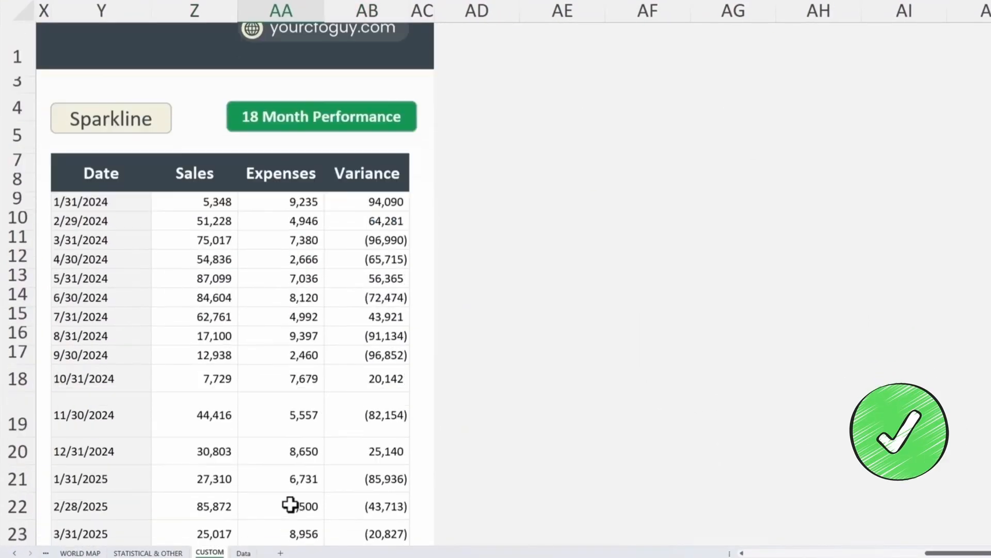
scroll(290, 505, "down", 3)
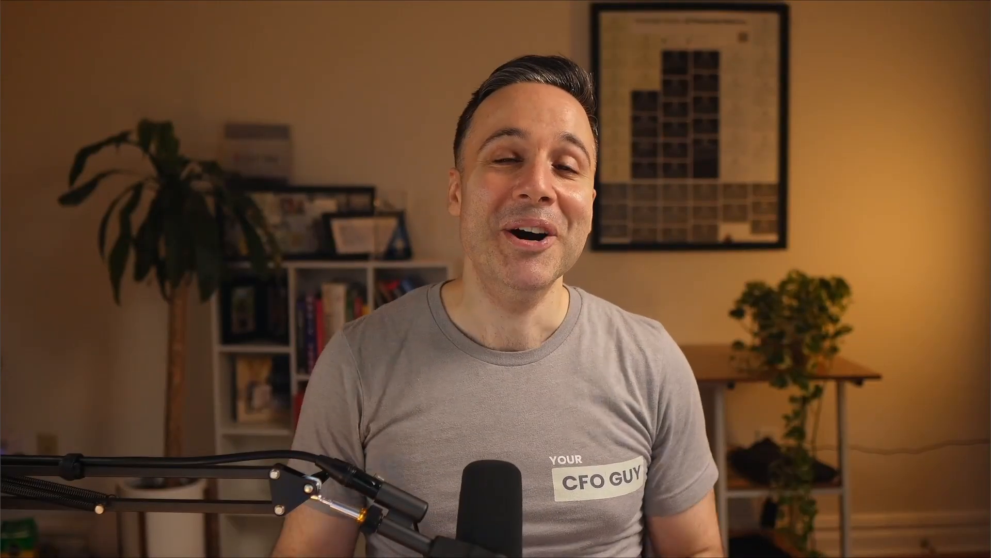